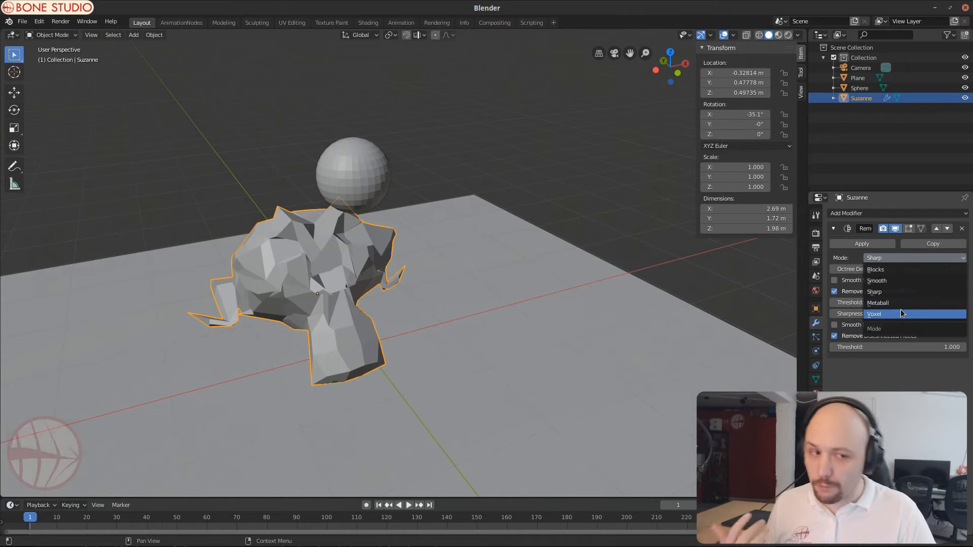
# Step: Set the mode of Suzanne's Remesh modifier to Voxel
pyautogui.click(901, 313)
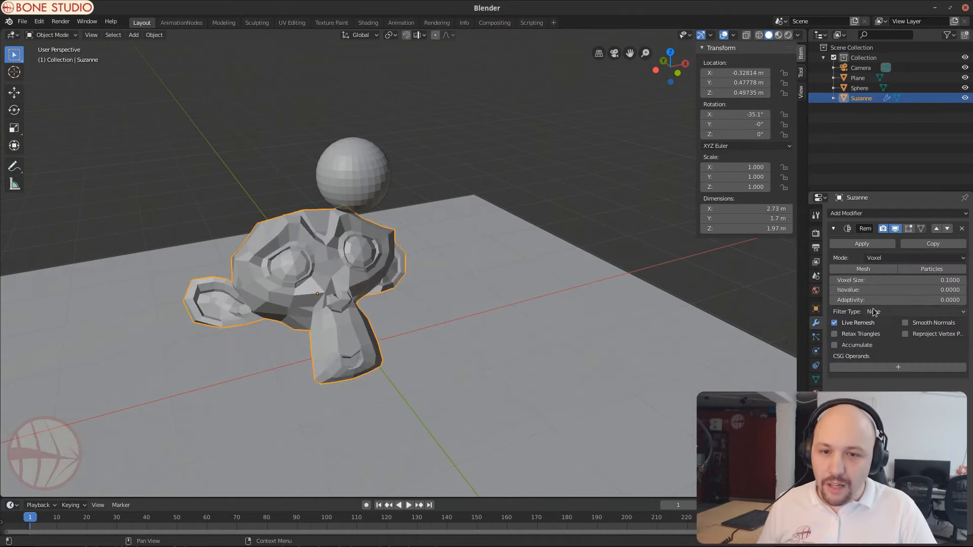
pyautogui.click(816, 311)
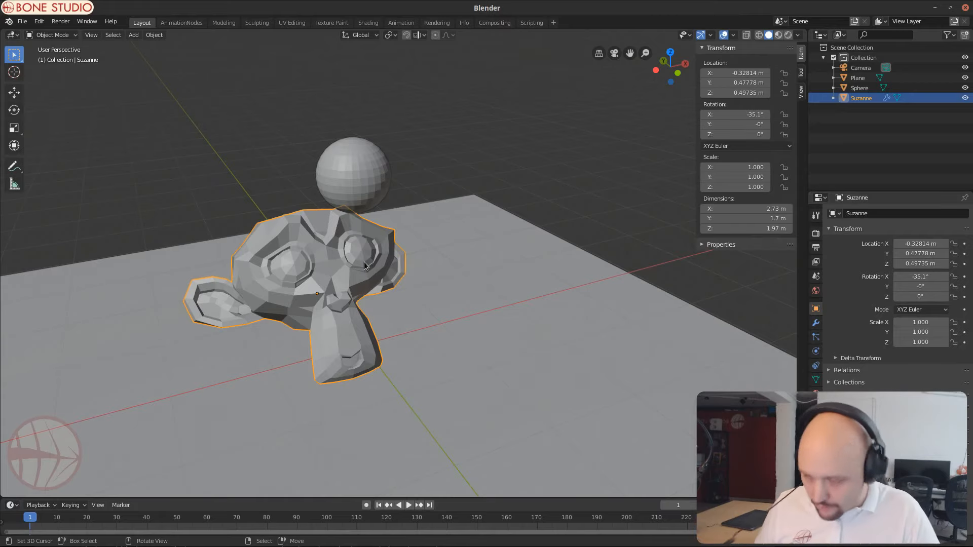
pyautogui.press('Tab')
pyautogui.press('Tab')
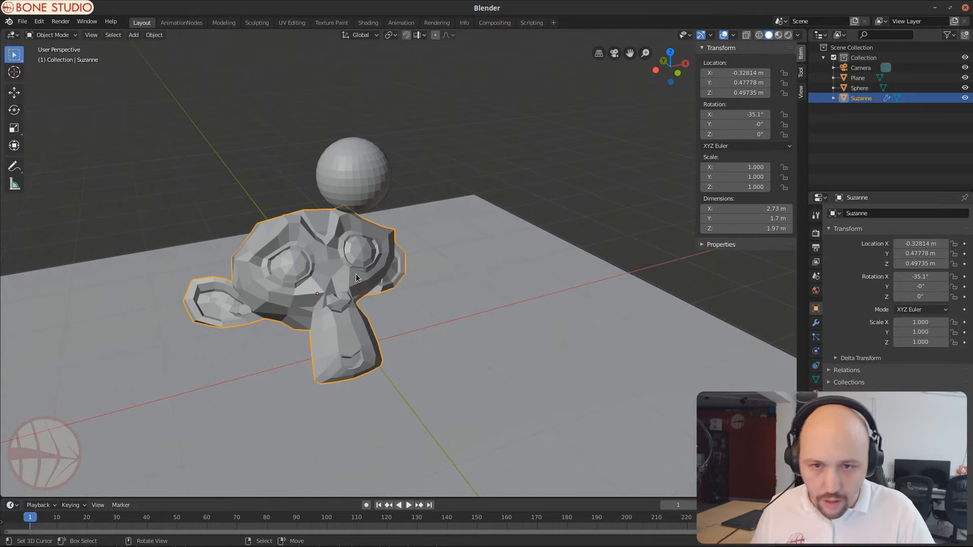
pyautogui.hotkey('shift', 'a')
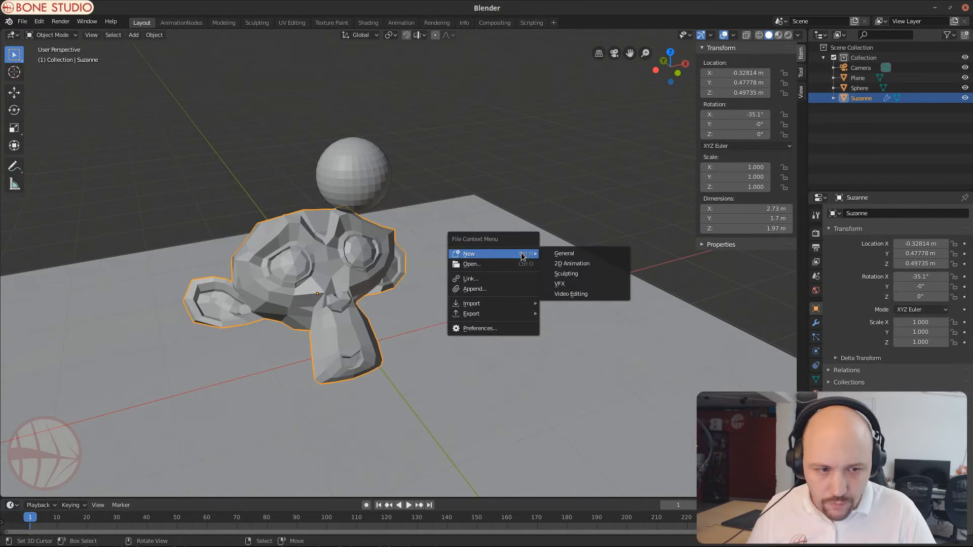
pyautogui.press('Tab')
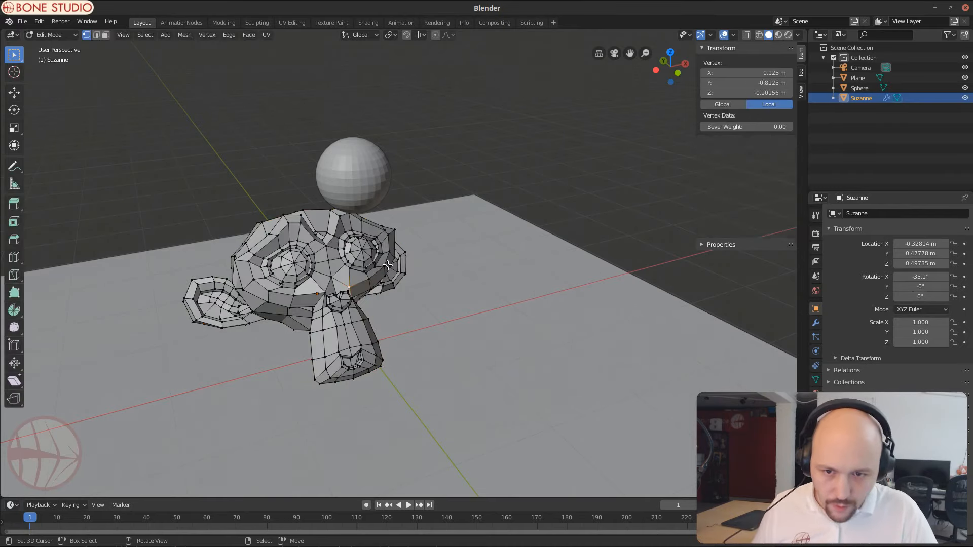
pyautogui.press('Tab')
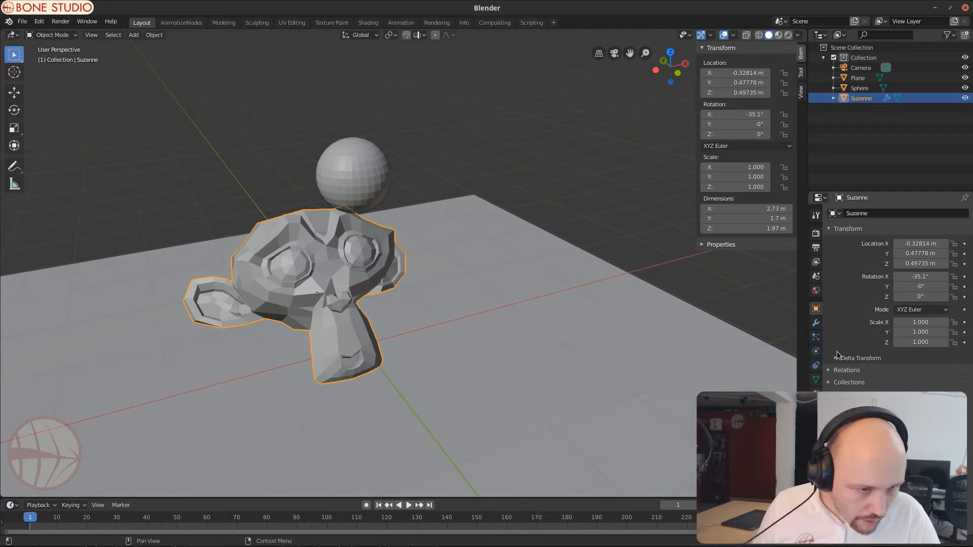
# Step: Try a voxel remesh directly on Suzanne's mesh data, and undo it
pyautogui.click(816, 379)
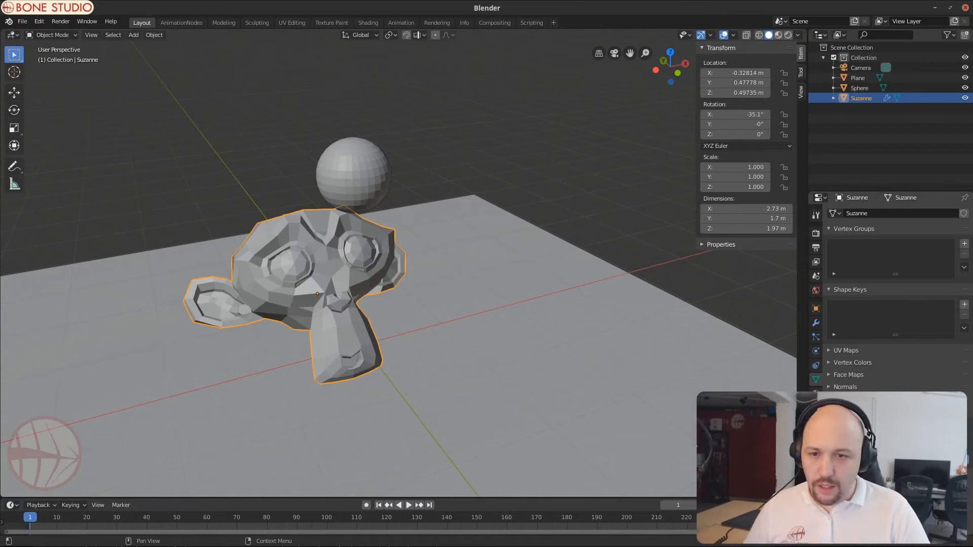
pyautogui.scroll(5, 397, 338)
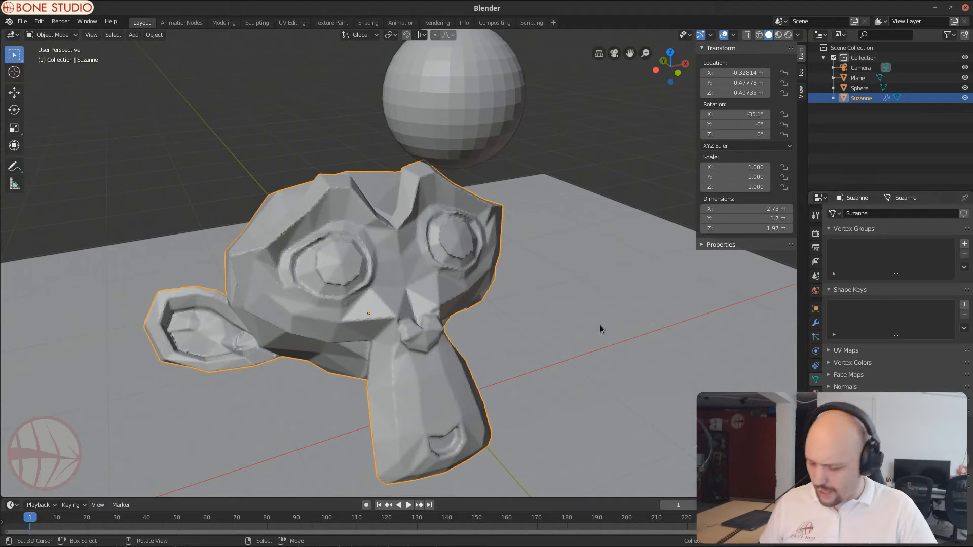
pyautogui.hotkey('ctrl', 'z')
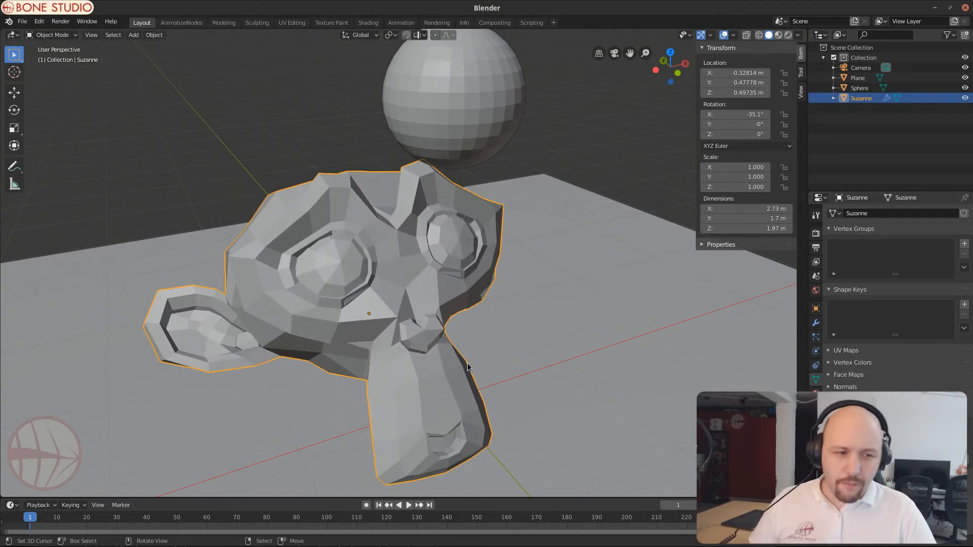
# Step: Enable the Mesh option of the voxel Remesh modifier on Suzanne
pyautogui.click(816, 323)
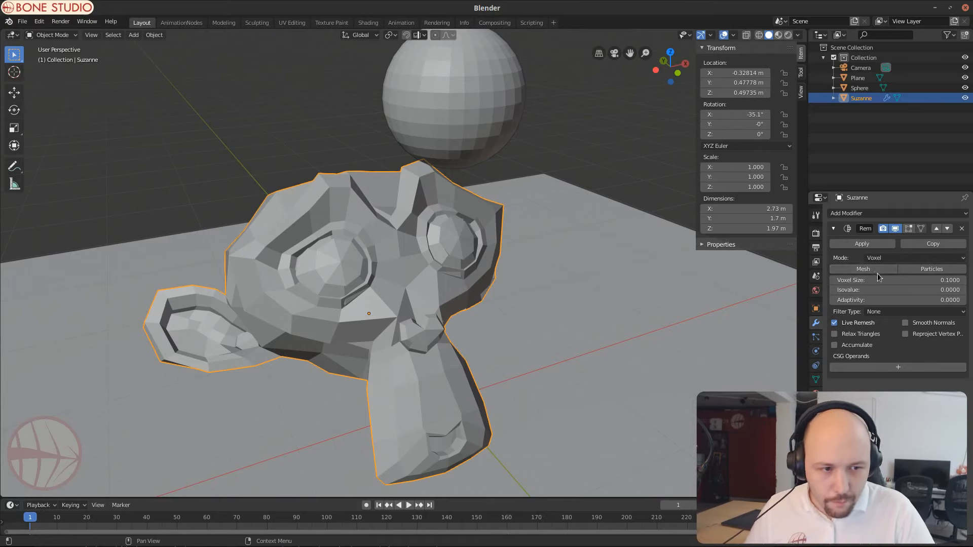
pyautogui.click(863, 269)
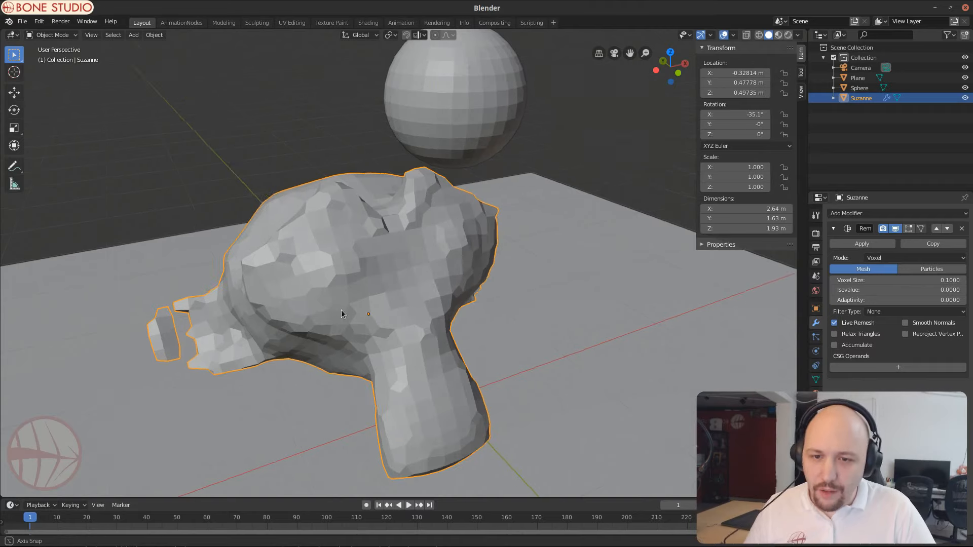
pyautogui.moveTo(342, 309); pyautogui.dragTo(284, 304, button='middle')
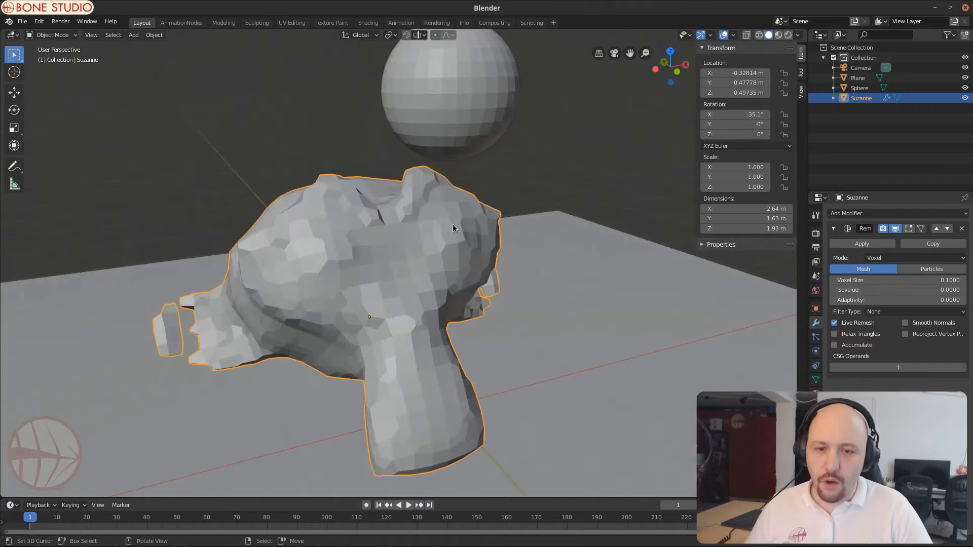
# Step: Try voxel sizes of 0.05 and 0.20 on the Remesh modifier
pyautogui.click(936, 280)
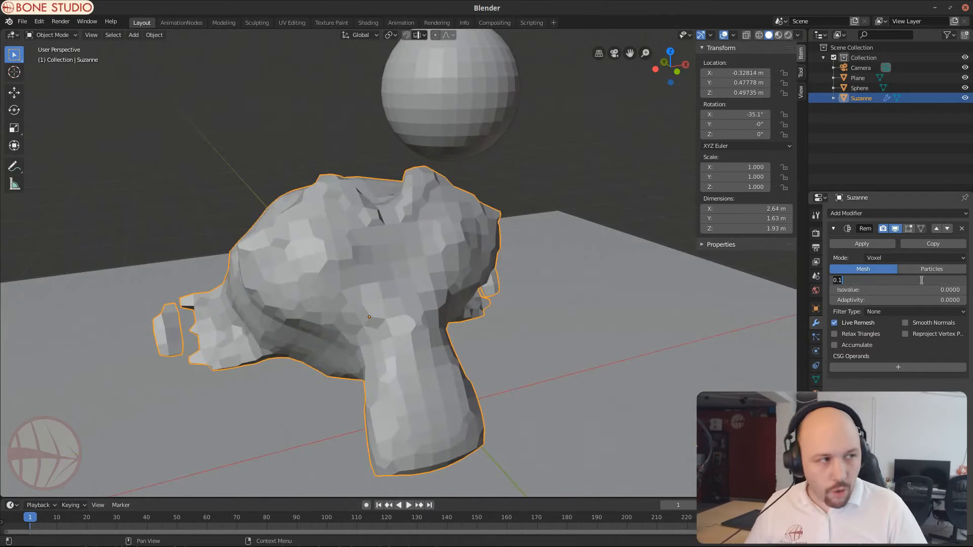
pyautogui.write('.05')
pyautogui.press('Return')
pyautogui.click(921, 281)
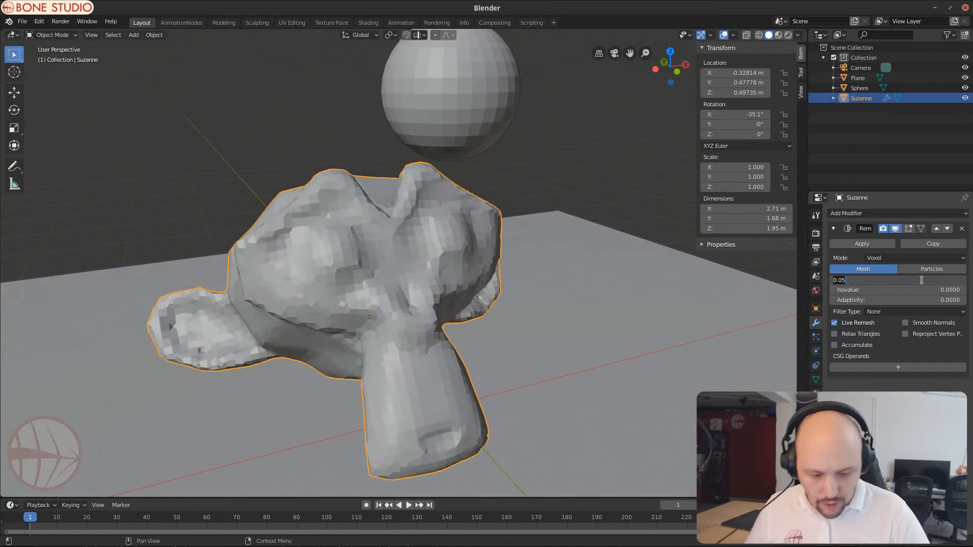
pyautogui.write('.20')
pyautogui.press('Return')
# Step: Try finer voxel sizes of 0.02, 0.01 and 0.005 on the Remesh modifier
pyautogui.click(921, 280)
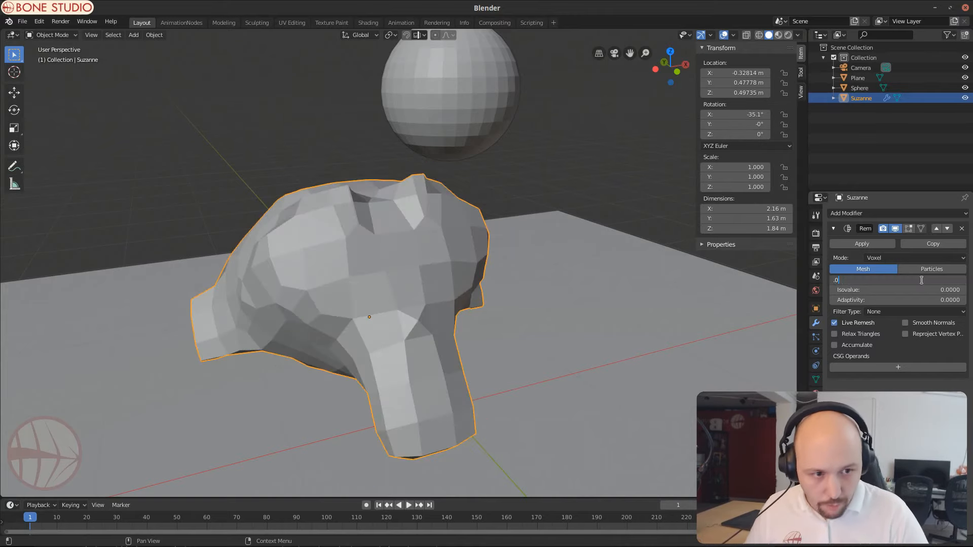
pyautogui.write('.02')
pyautogui.press('Return')
pyautogui.moveTo(302, 230); pyautogui.dragTo(282, 249, button='middle')
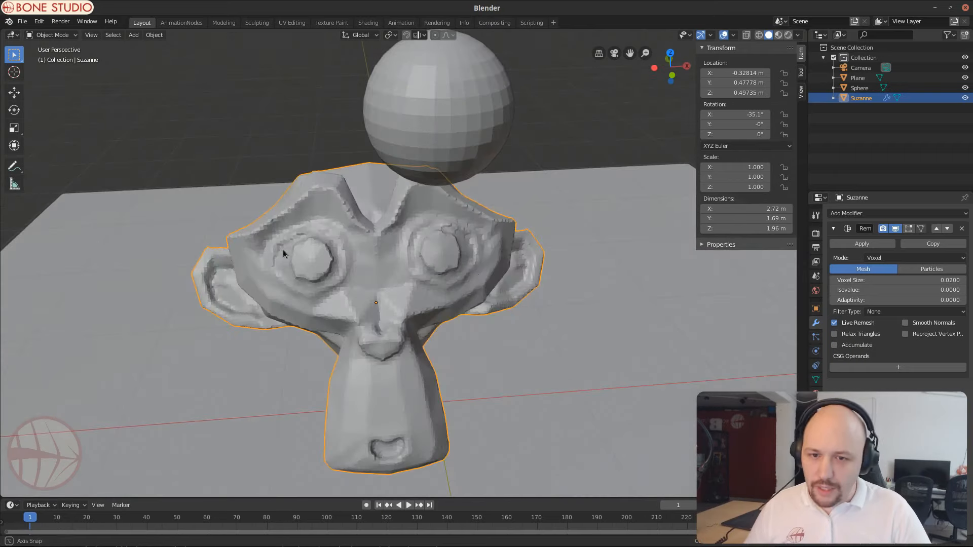
pyautogui.click(924, 282)
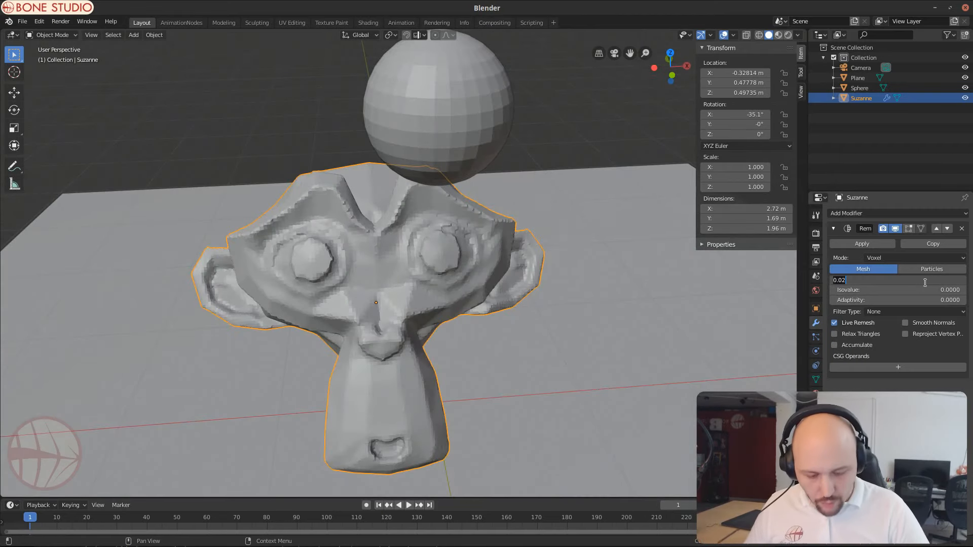
pyautogui.write('.0')
pyautogui.press('Return')
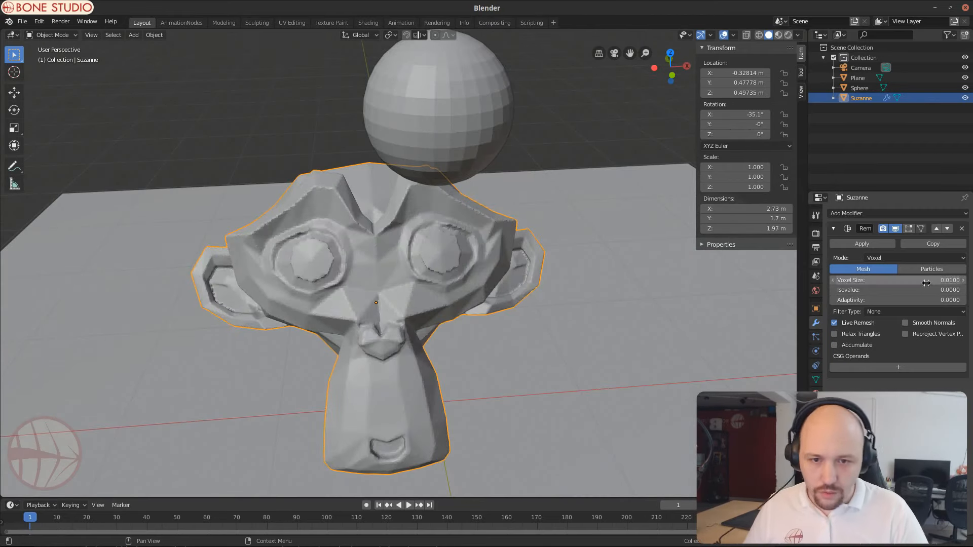
pyautogui.click(926, 283)
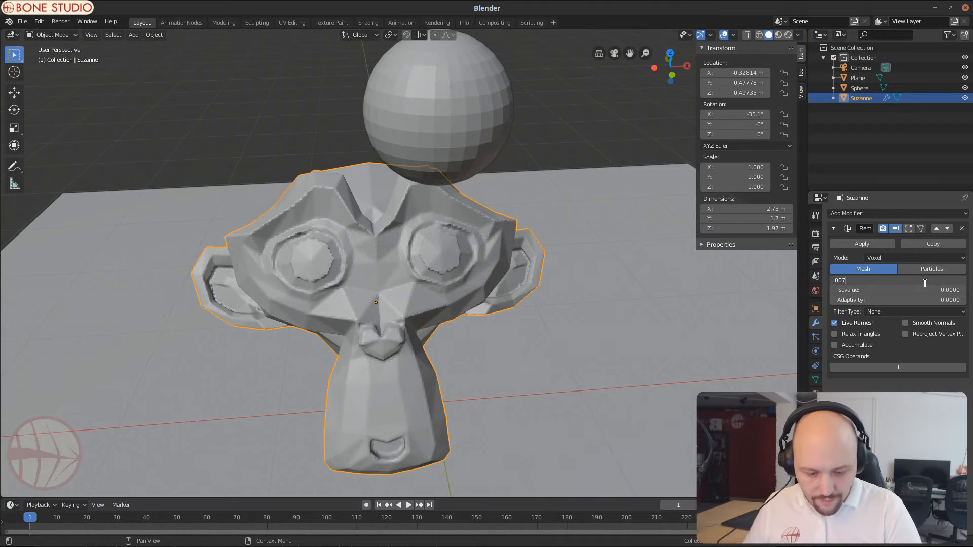
pyautogui.press('Return')
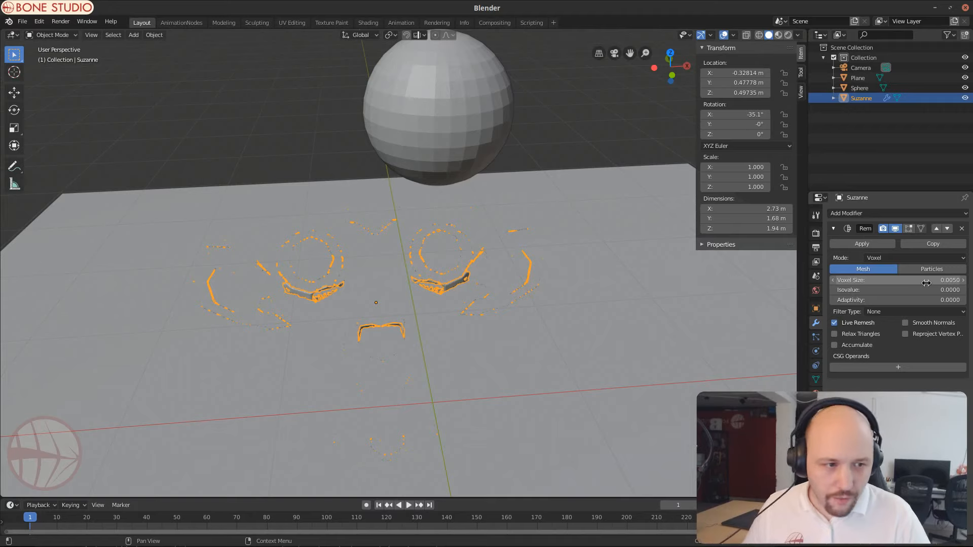
# Step: Set the Remesh modifier's voxel size to 0.007 and inspect the remeshed head up close
pyautogui.click(927, 282)
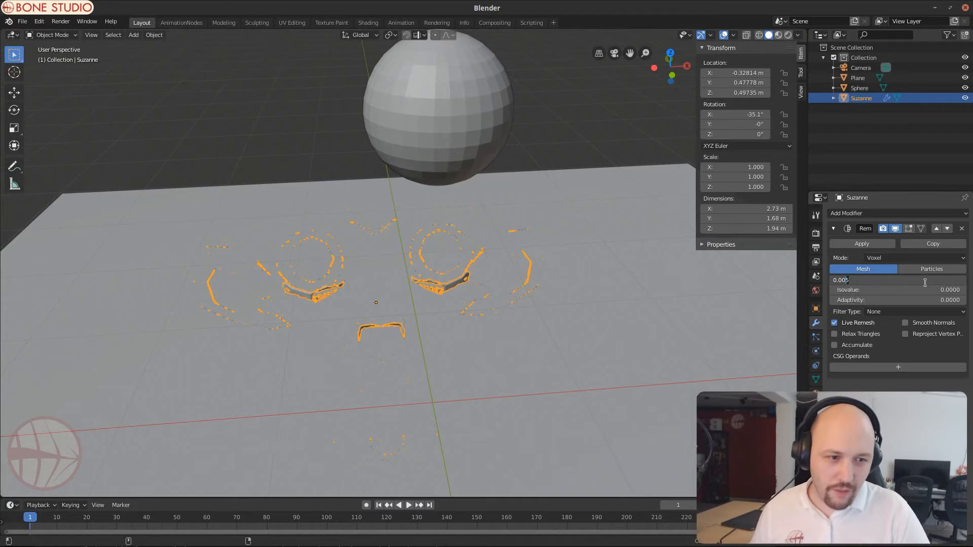
pyautogui.press('Return')
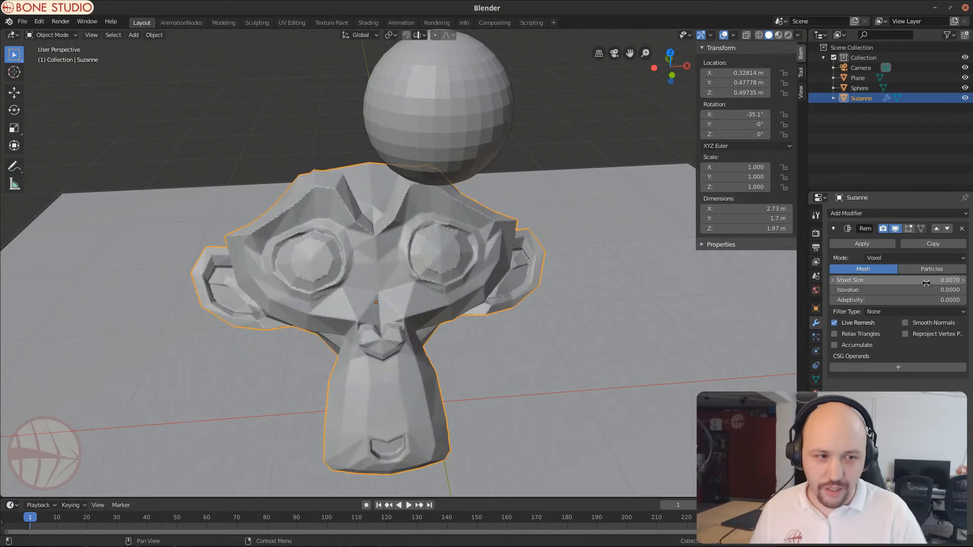
pyautogui.moveTo(508, 275); pyautogui.dragTo(543, 248, button='middle')
pyautogui.scroll(5, 476, 287)
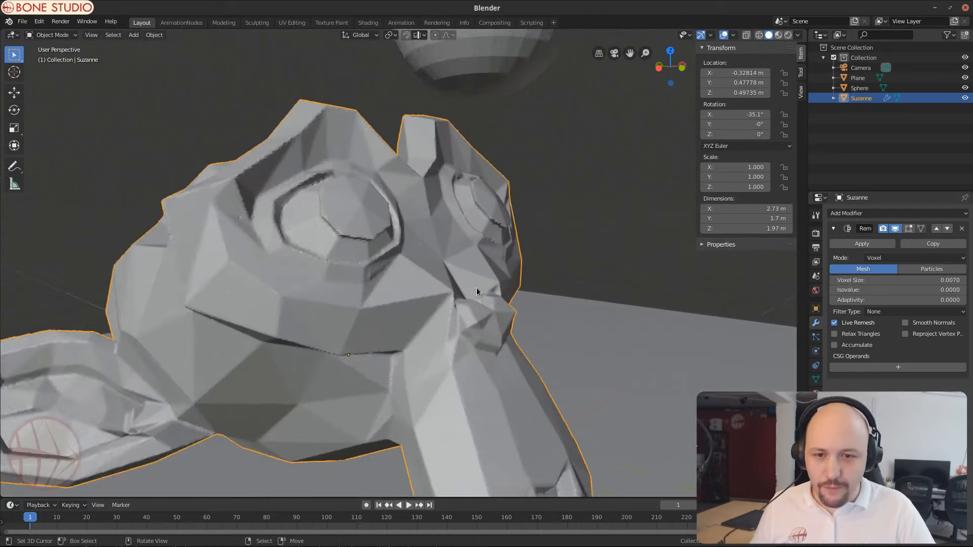
pyautogui.moveTo(321, 269); pyautogui.dragTo(364, 263, button='middle')
pyautogui.scroll(-2, 640, 272)
pyautogui.scroll(-3, 533, 220)
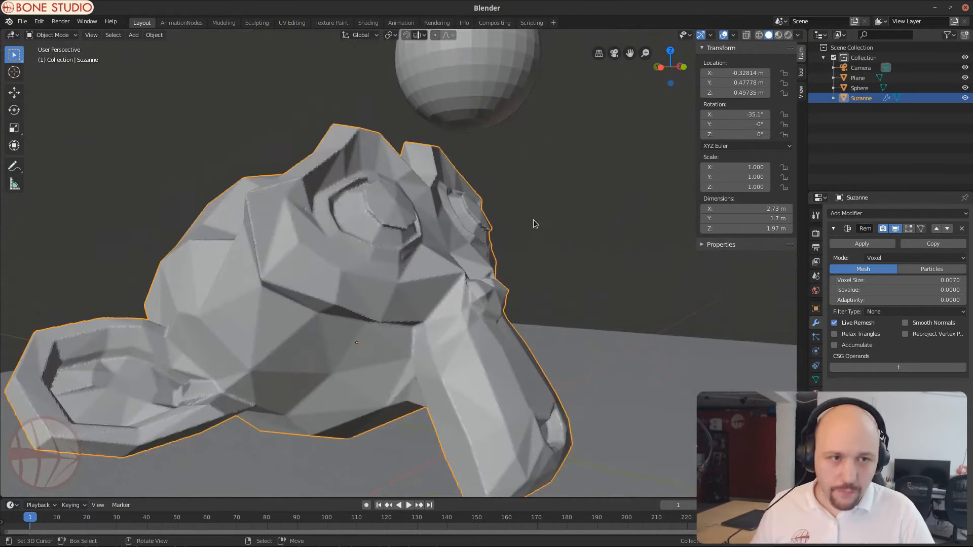
# Step: Turn on the Wireframe overlay to examine the density of the remeshed topology
pyautogui.click(733, 34)
pyautogui.click(672, 207)
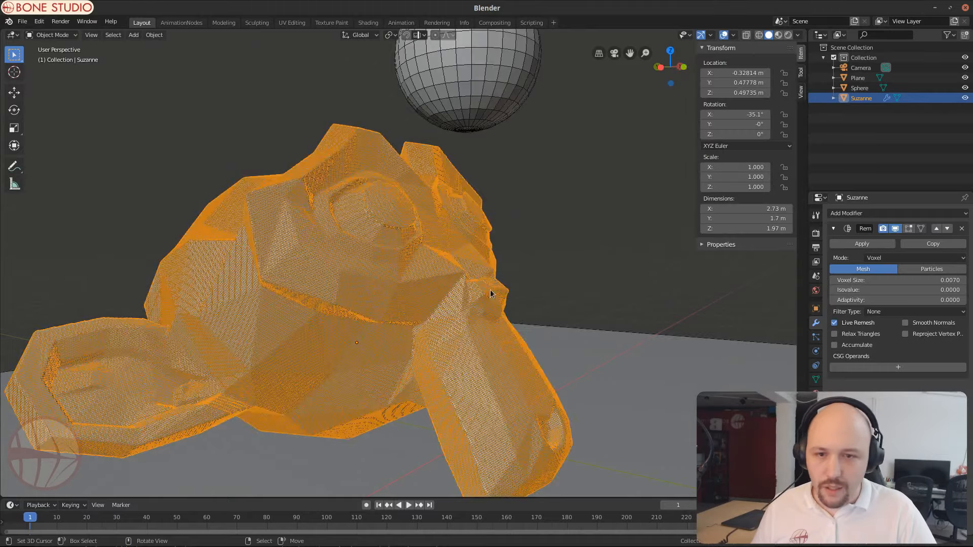
pyautogui.moveTo(496, 286); pyautogui.dragTo(373, 299, button='middle')
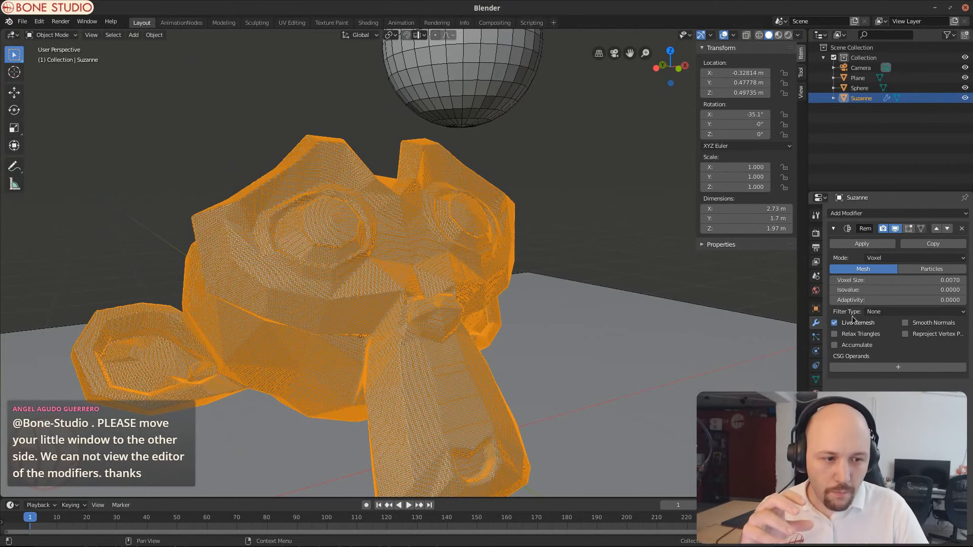
# Step: Try an Adaptivity of 1.0 on the Remesh modifier and examine the simplified topology
pyautogui.click(875, 301)
pyautogui.press('Return')
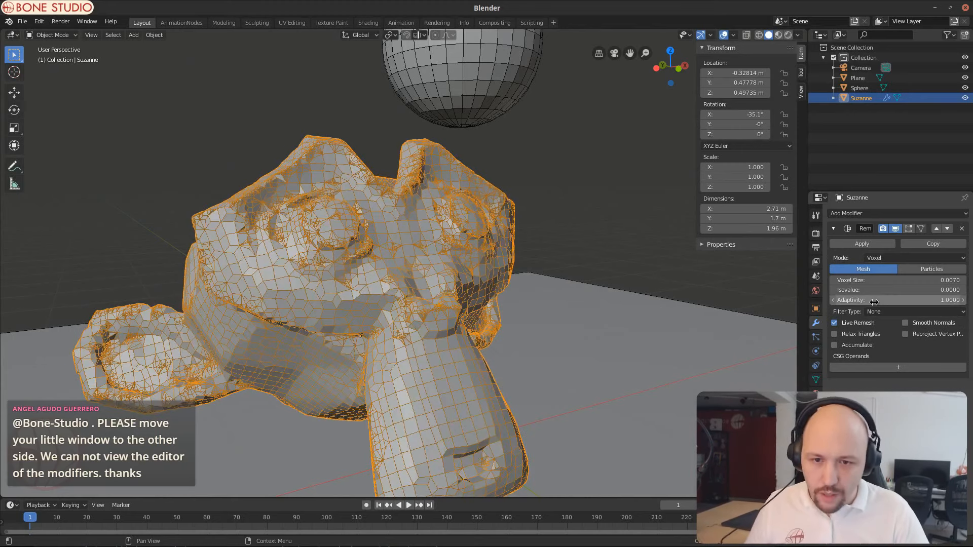
pyautogui.moveTo(337, 281)
pyautogui.mouseDown(button='middle')
pyautogui.moveTo(276, 309)
pyautogui.moveTo(334, 289)
pyautogui.mouseUp(button='middle')
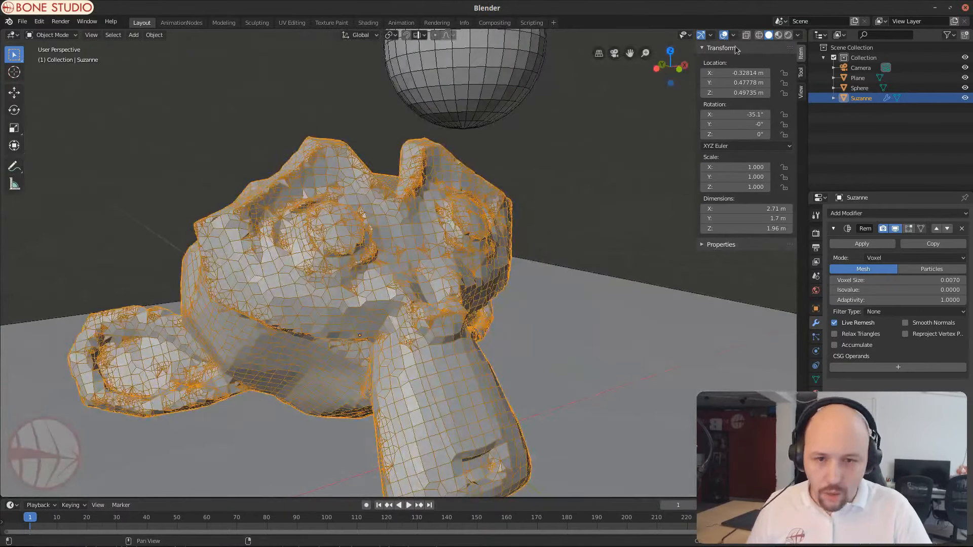
pyautogui.moveTo(274, 244)
pyautogui.mouseDown(button='middle')
pyautogui.moveTo(374, 242)
pyautogui.moveTo(272, 250)
pyautogui.mouseUp(button='middle')
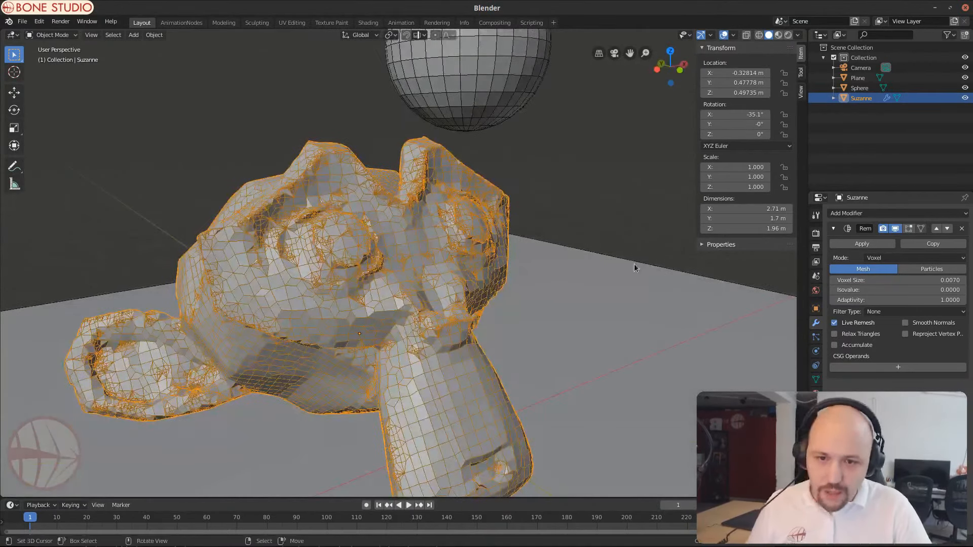
# Step: Turn off the Wireframe overlay to view the head's shaded surface
pyautogui.click(733, 35)
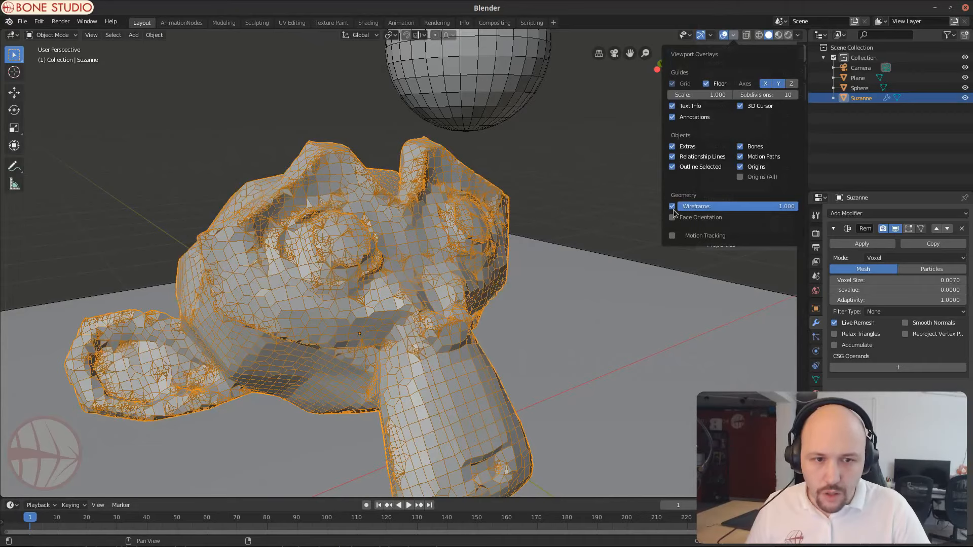
pyautogui.click(672, 206)
pyautogui.moveTo(401, 261); pyautogui.dragTo(325, 289, button='middle')
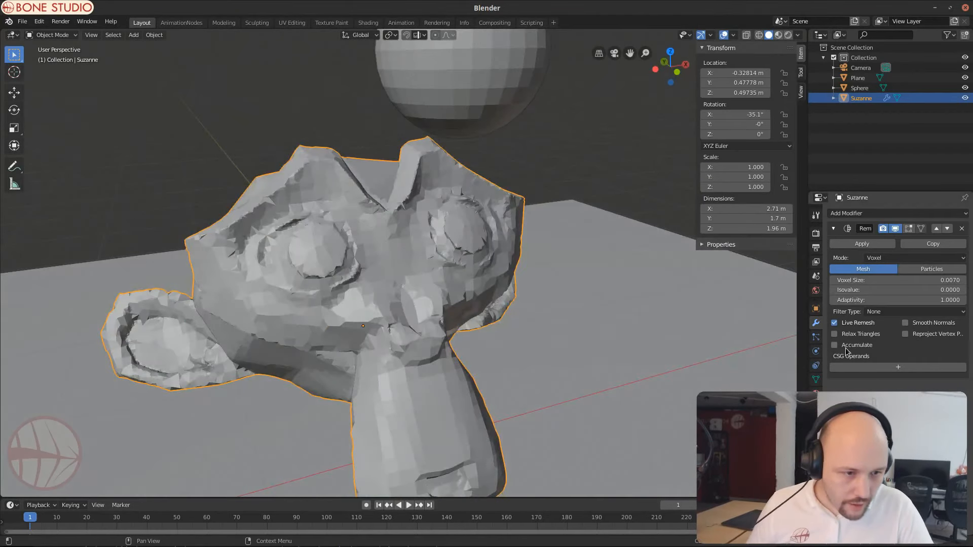
# Step: Enable Smooth Normals on the Remesh modifier and check the head's shading
pyautogui.click(900, 325)
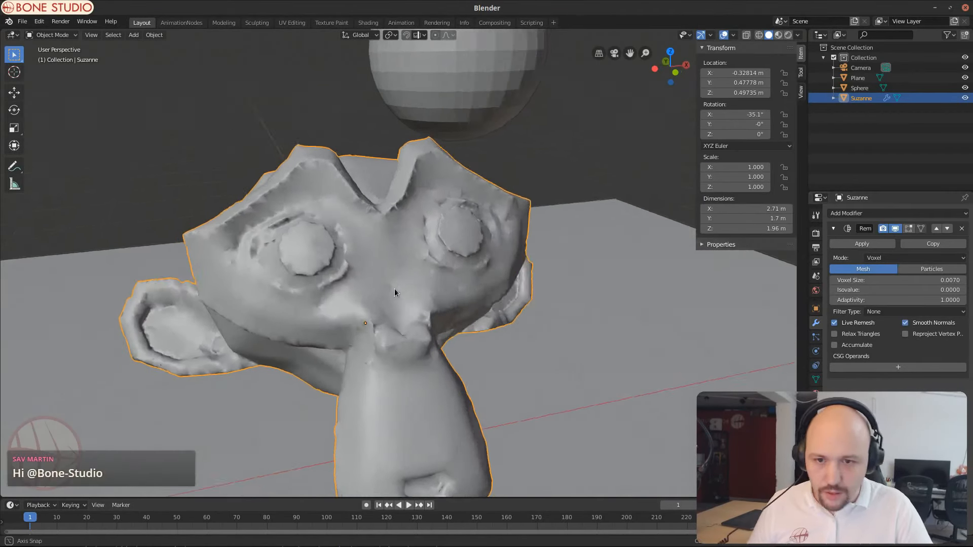
pyautogui.moveTo(395, 288); pyautogui.dragTo(406, 285, button='middle')
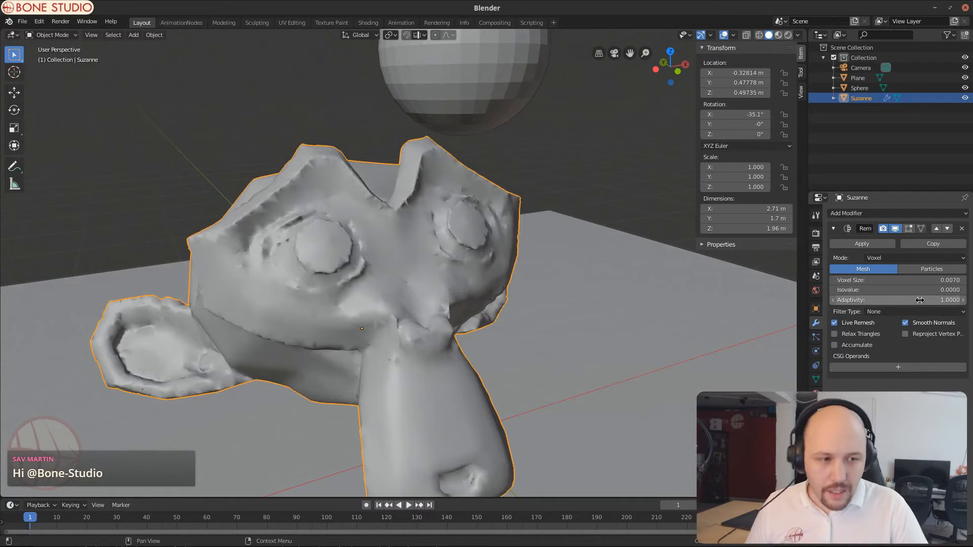
# Step: Set the Remesh modifier's Adaptivity to 0.2 and inspect the face up close
pyautogui.click(919, 300)
pyautogui.press('Return')
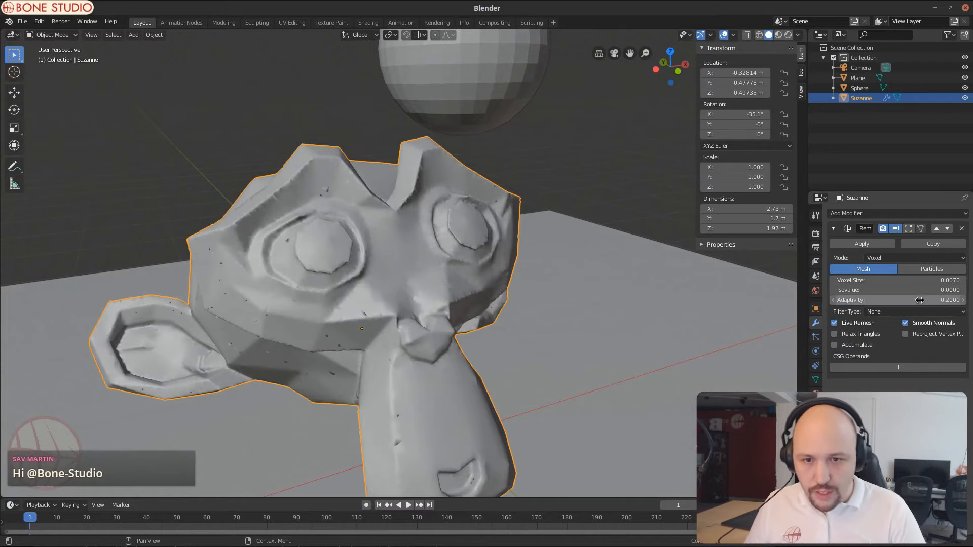
pyautogui.scroll(3, 404, 315)
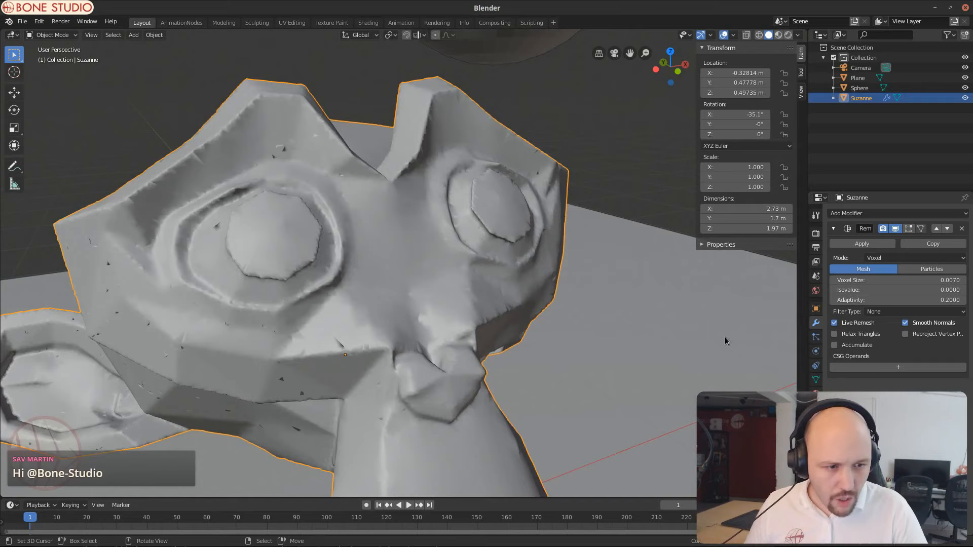
# Step: Compare the head's shading with the Remesh modifier's Adaptivity set to 0.1 and to 0
pyautogui.click(887, 299)
pyautogui.write('.1')
pyautogui.press('Return')
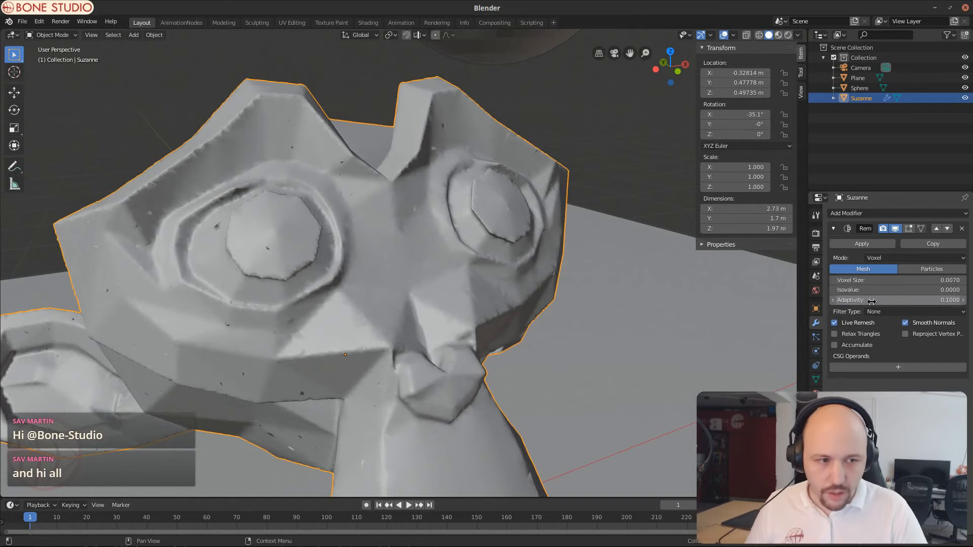
pyautogui.moveTo(872, 302); pyautogui.dragTo(868, 300)
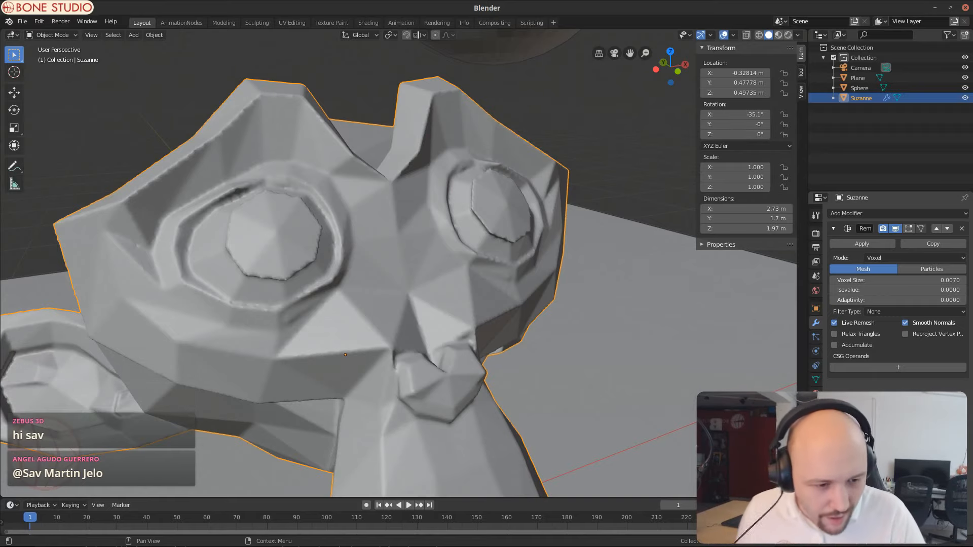
# Step: Try Adaptivity values of 0.1 and 0.05 on the Remesh modifier, viewing the whole head
pyautogui.click(906, 301)
pyautogui.press('Return')
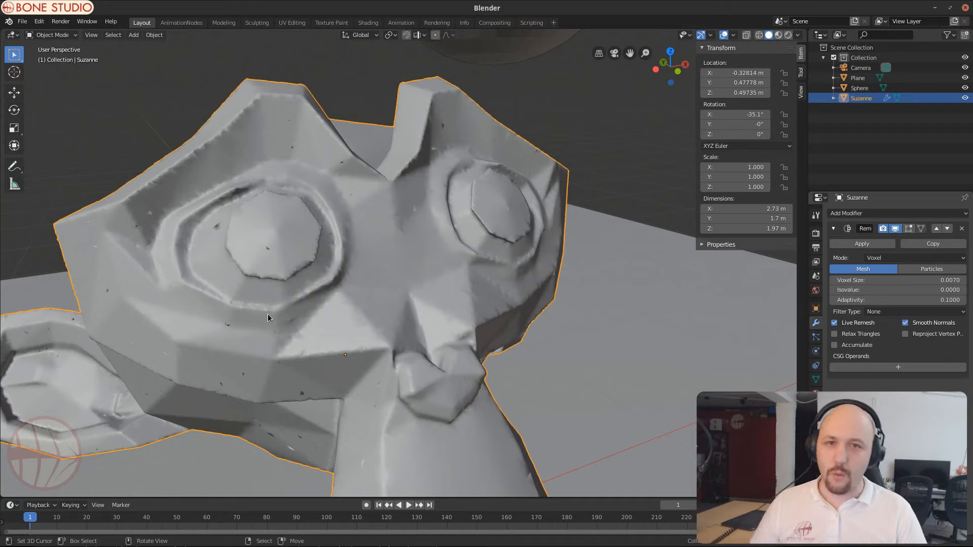
pyautogui.scroll(-2, 268, 315)
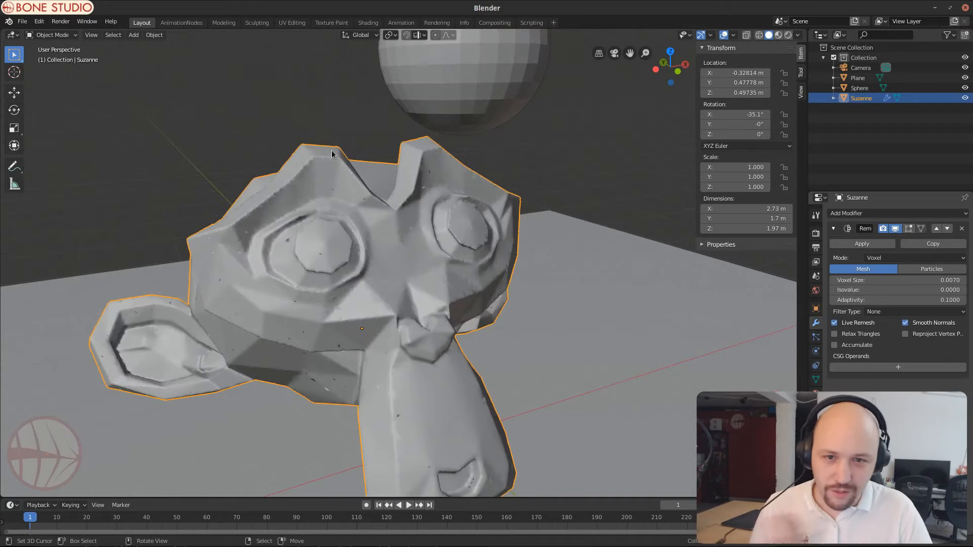
pyautogui.click(885, 300)
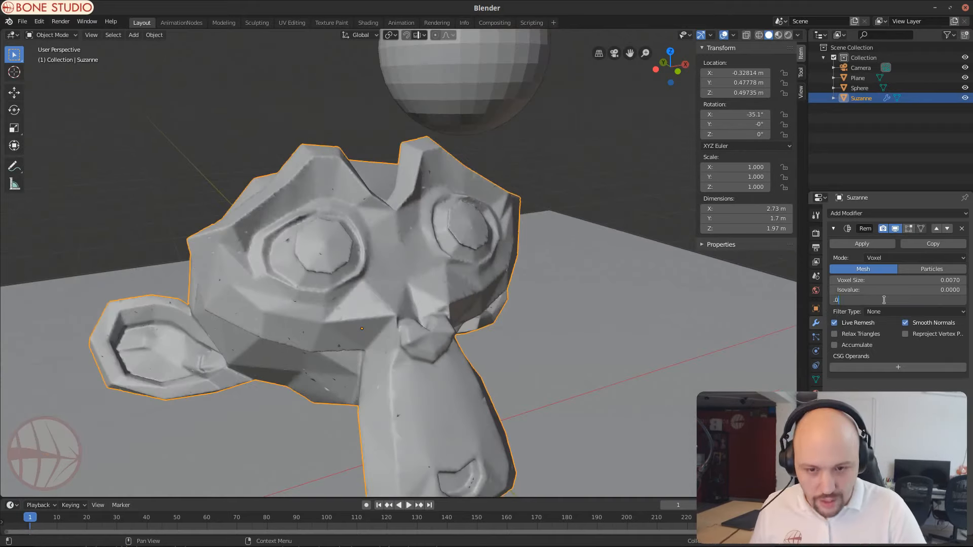
pyautogui.press('Return')
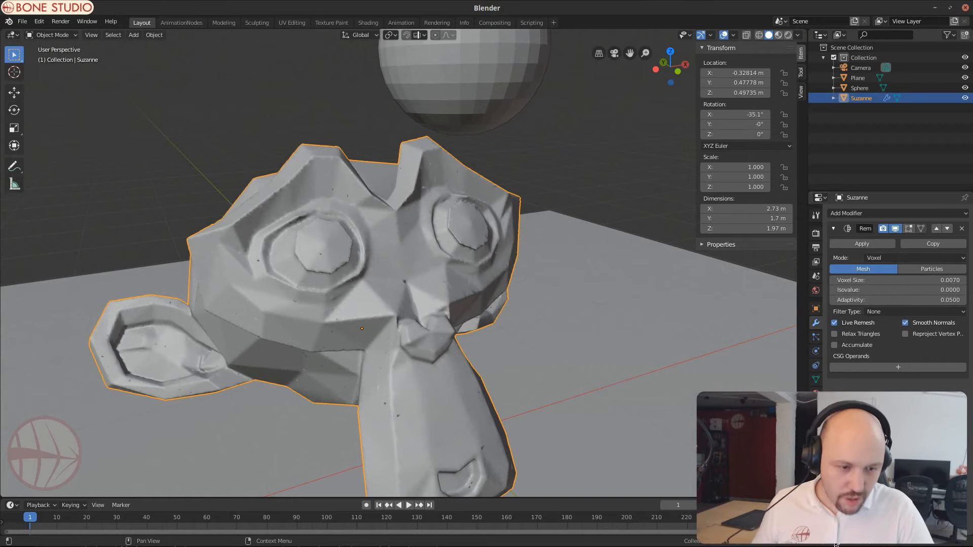
# Step: Turn on the Wireframe overlay and set the Remesh modifier's Adaptivity to 0
pyautogui.click(734, 35)
pyautogui.click(672, 206)
pyautogui.moveTo(173, 278); pyautogui.dragTo(385, 334, button='middle')
pyautogui.moveTo(470, 305); pyautogui.dragTo(283, 287, button='middle')
pyautogui.moveTo(922, 296); pyautogui.dragTo(913, 296)
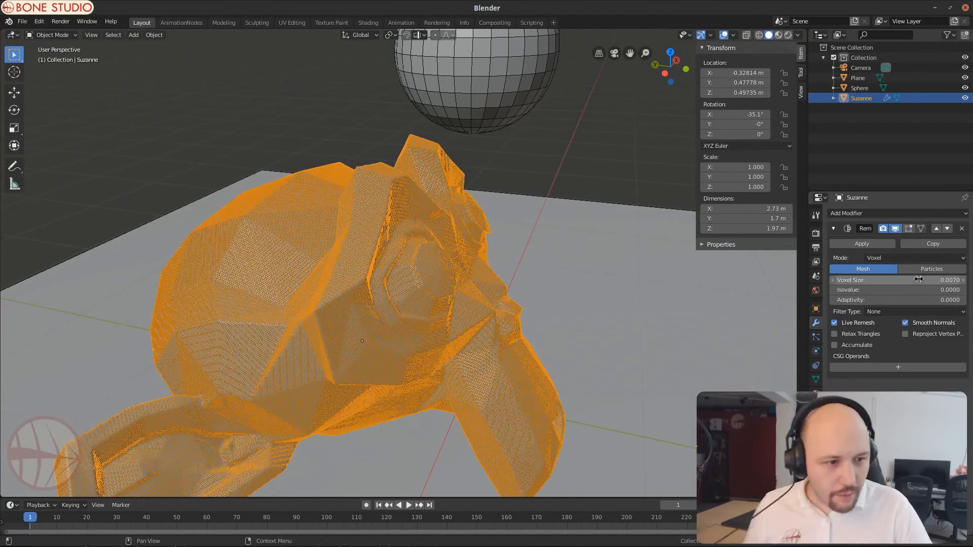
# Step: Try a Voxel Size of 0.1 on the Remesh modifier
pyautogui.click(917, 280)
pyautogui.write('0.1')
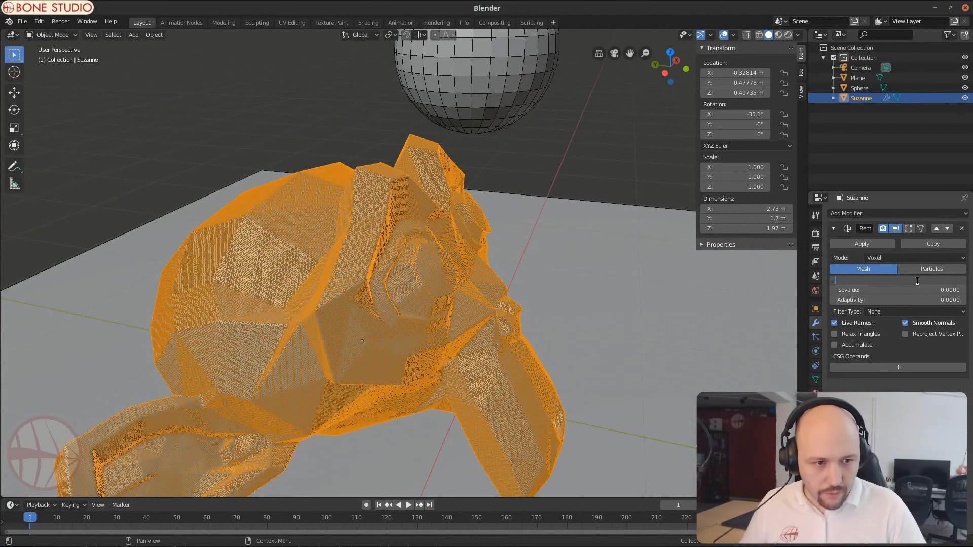
pyautogui.press('Return')
# Step: Set the Remesh modifier's Voxel Size to 0.02 and inspect the mesh from the front
pyautogui.click(917, 281)
pyautogui.write('0.02')
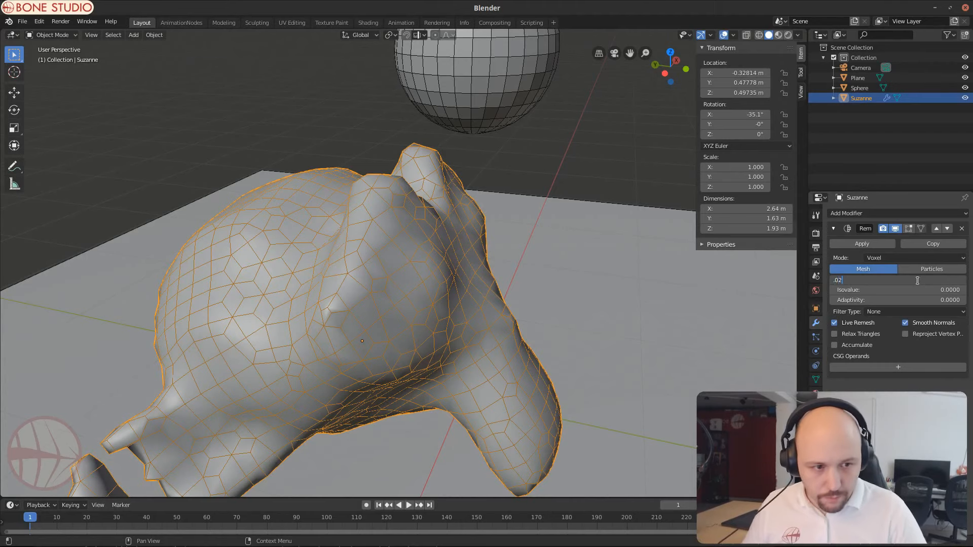
pyautogui.press('Return')
pyautogui.moveTo(459, 285); pyautogui.dragTo(388, 285, button='middle')
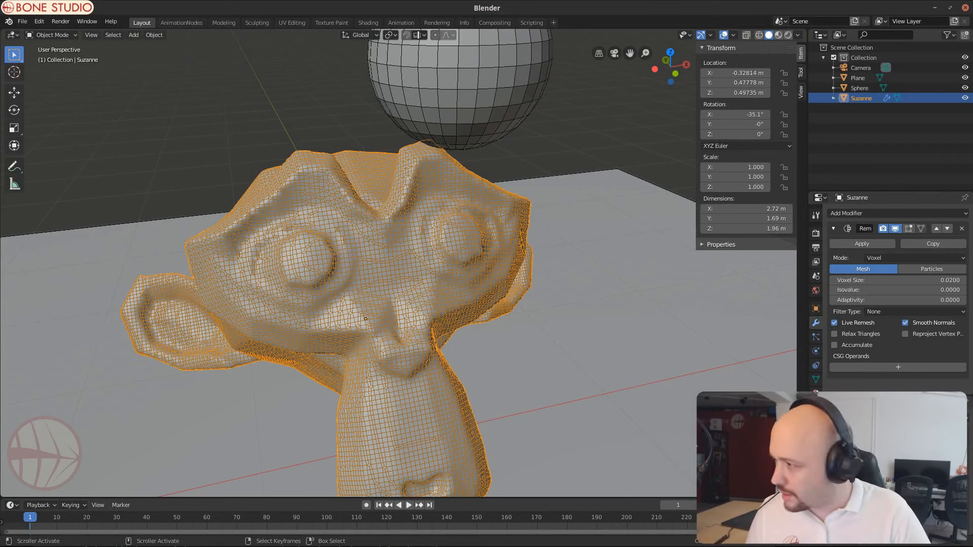
# Step: Widen and heighten the Properties editor showing the Remesh settings, and turn the second Properties editor below it into a Text Editor
pyautogui.moveTo(817, 394); pyautogui.dragTo(673, 450)
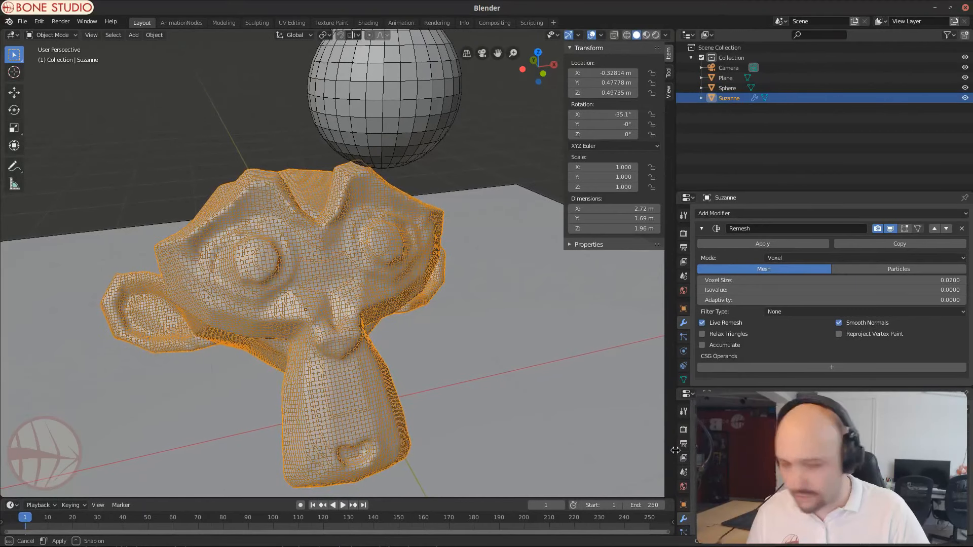
pyautogui.click(688, 394)
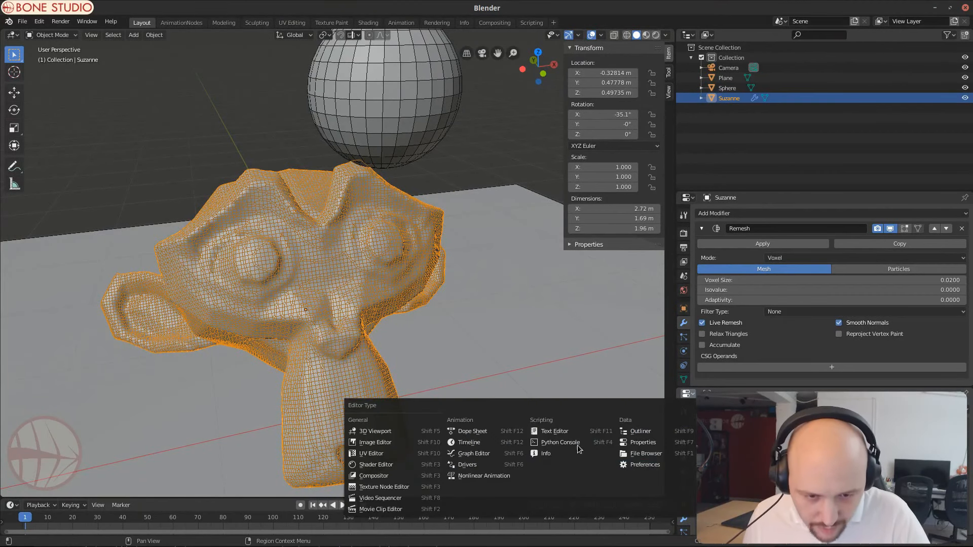
pyautogui.click(554, 432)
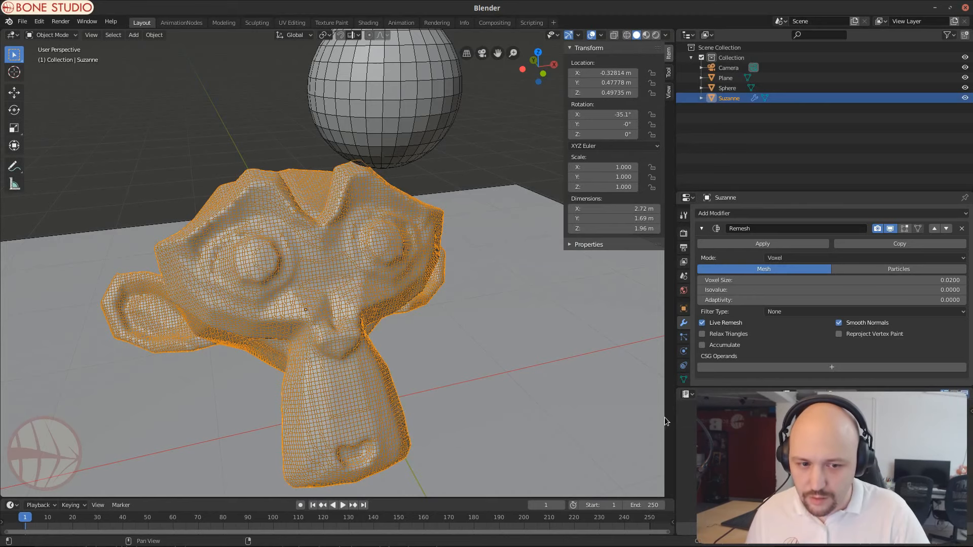
pyautogui.moveTo(676, 417); pyautogui.dragTo(703, 417)
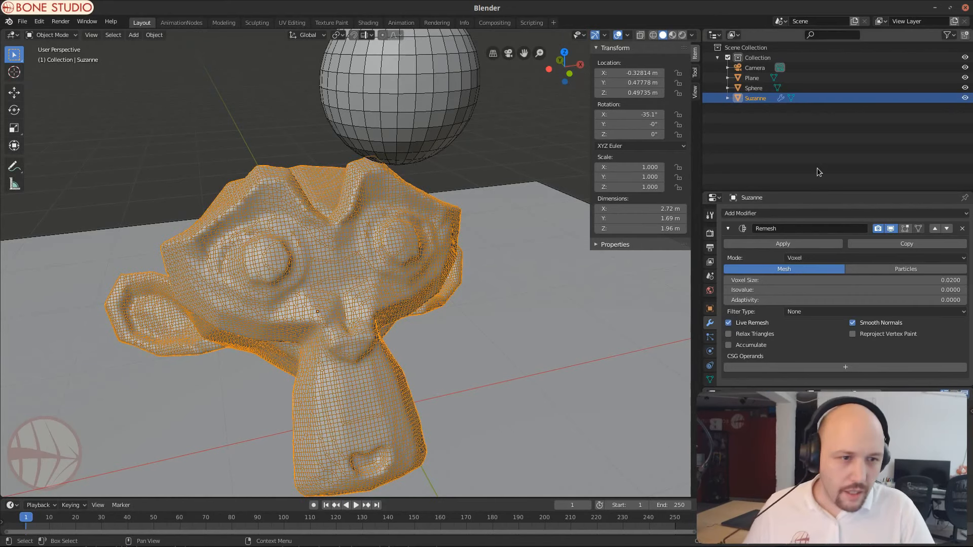
pyautogui.moveTo(825, 191); pyautogui.dragTo(823, 75)
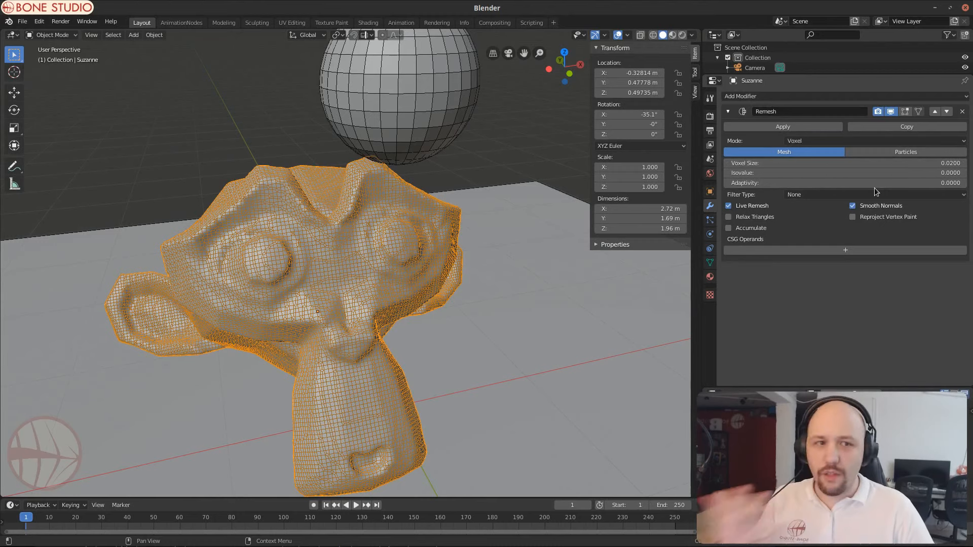
# Step: Add a CSG operand to Suzanne's Remesh modifier and pick the sphere as its object
pyautogui.moveTo(537, 230); pyautogui.dragTo(583, 263, button='middle')
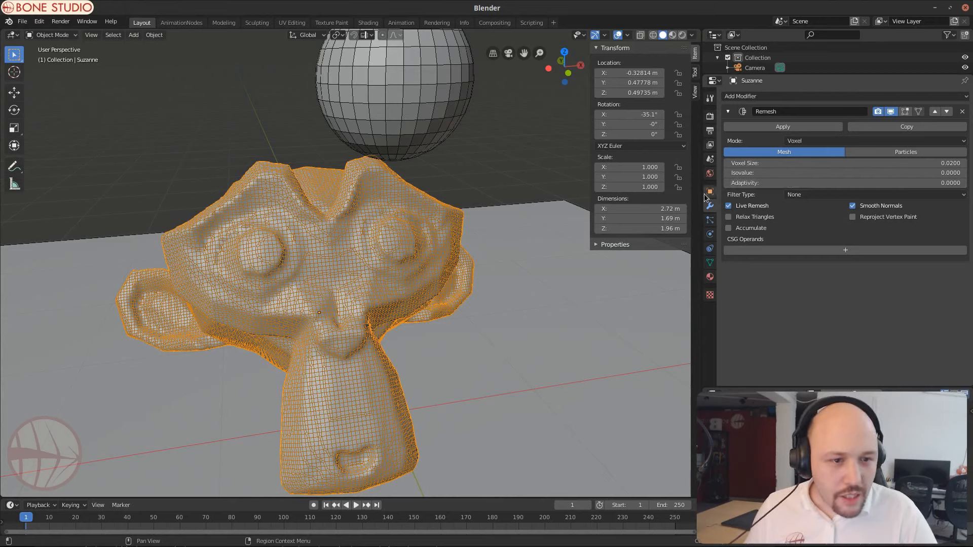
pyautogui.click(829, 250)
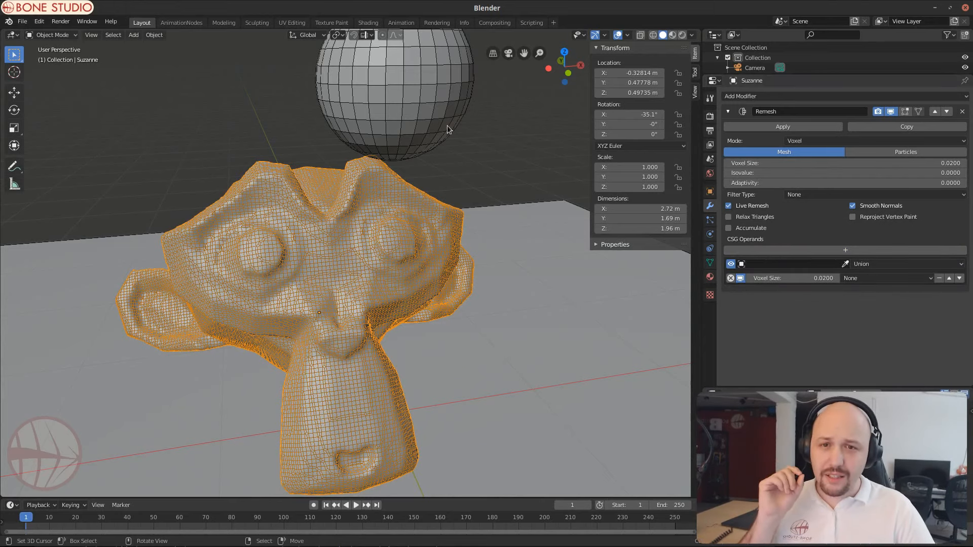
pyautogui.click(845, 263)
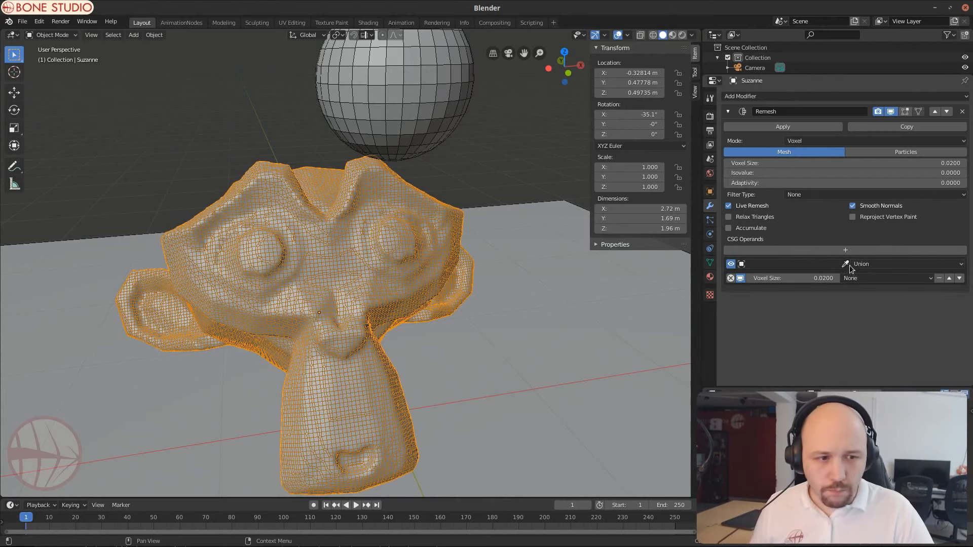
pyautogui.click(409, 47)
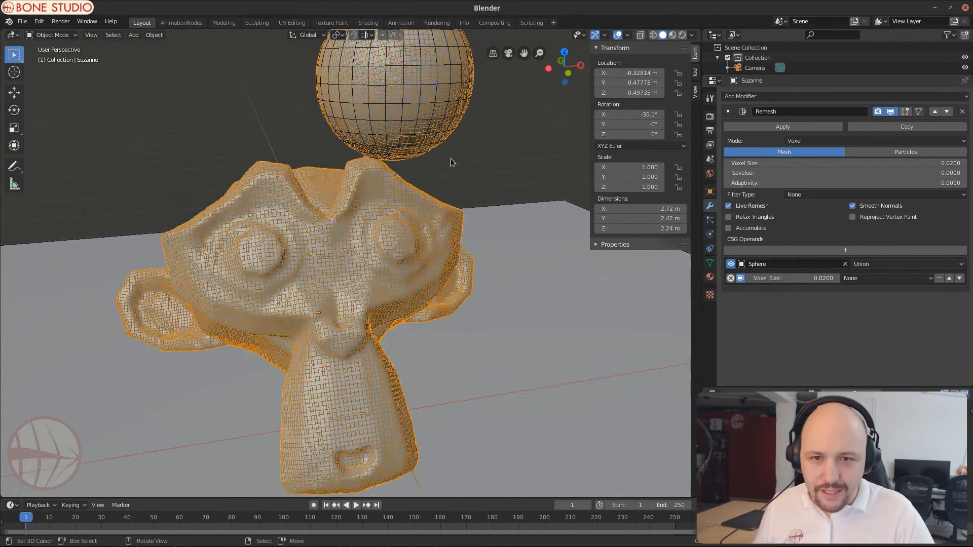
# Step: Set the sphere's viewport display to Bounds in its object properties
pyautogui.scroll(-1, 451, 158)
pyautogui.click(393, 120)
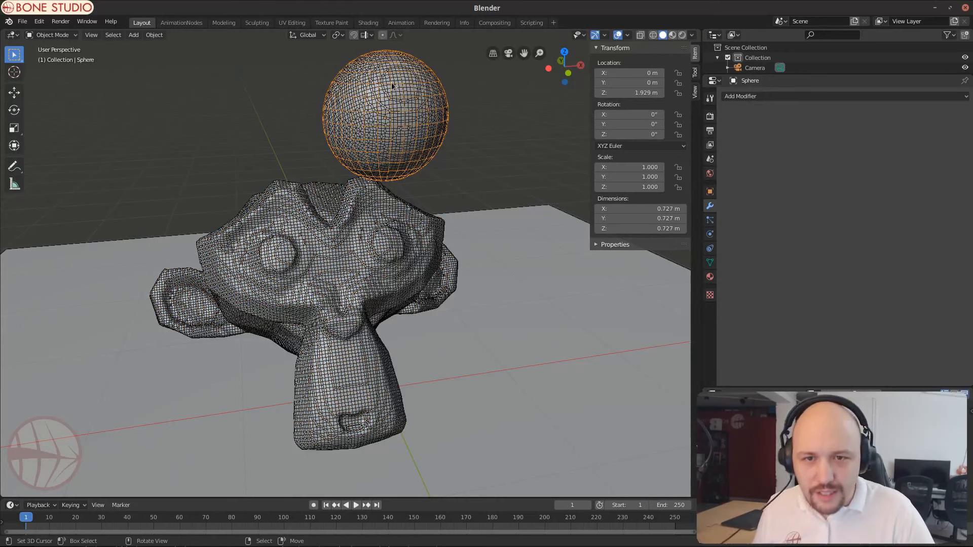
pyautogui.click(709, 193)
pyautogui.click(751, 327)
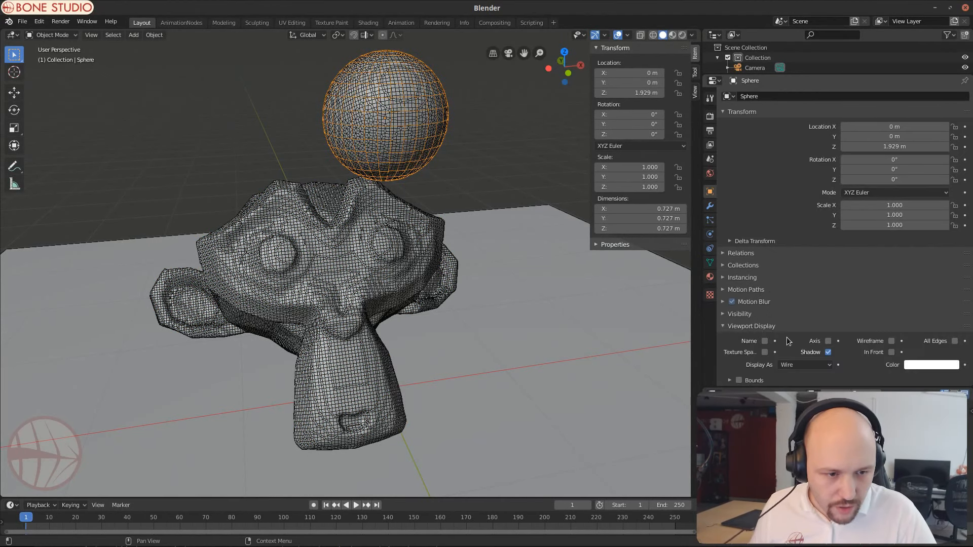
pyautogui.click(797, 363)
pyautogui.click(785, 376)
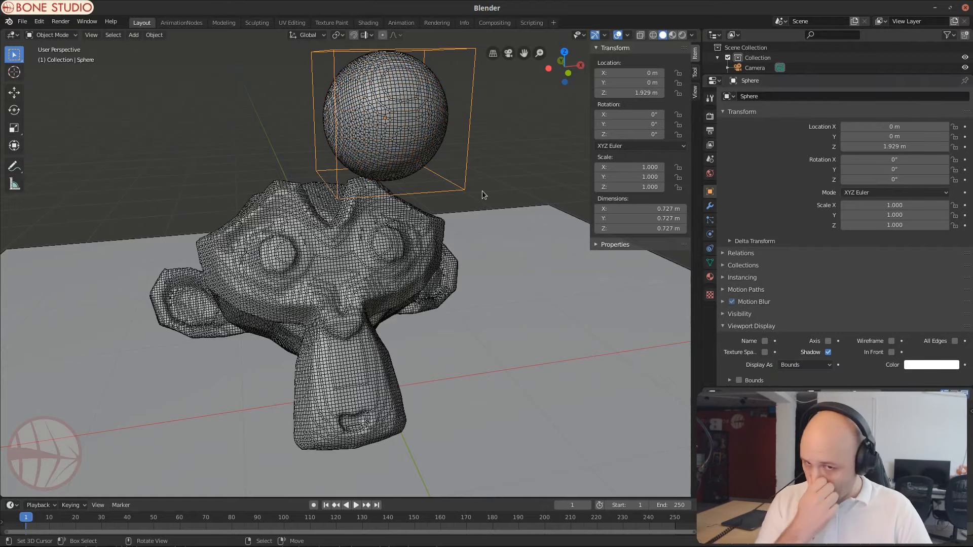
# Step: Lower the sphere along the Z axis into Suzanne's face, to a height of about 0.8 m
pyautogui.scroll(3, 445, 205)
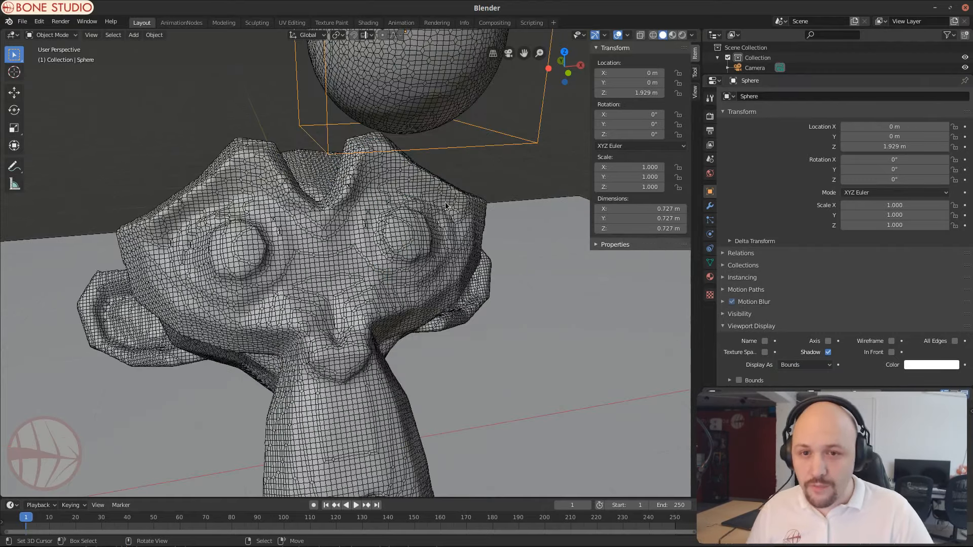
pyautogui.moveTo(446, 205); pyautogui.dragTo(476, 195, button='middle')
pyautogui.scroll(-4, 451, 152)
pyautogui.moveTo(446, 126); pyautogui.dragTo(407, 129, button='middle')
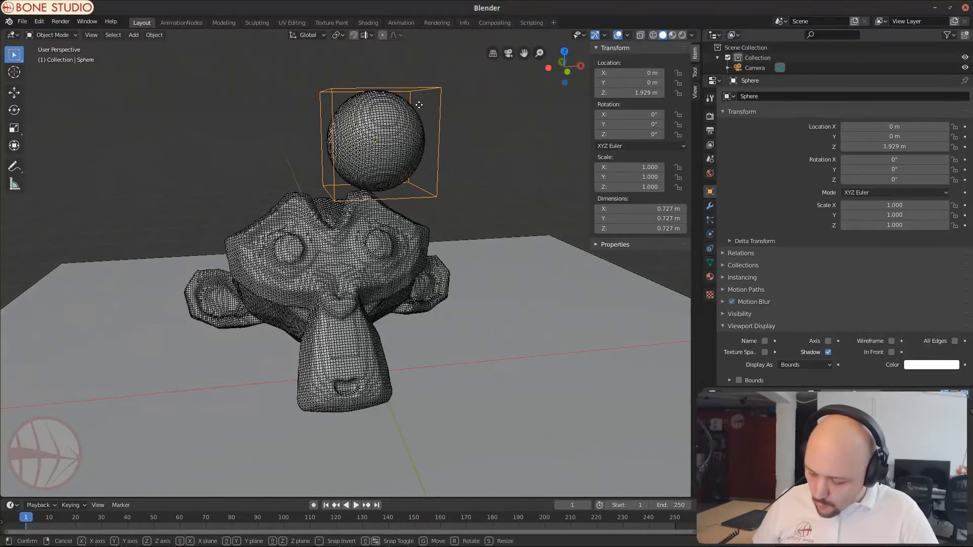
pyautogui.press('g')
pyautogui.press('z')
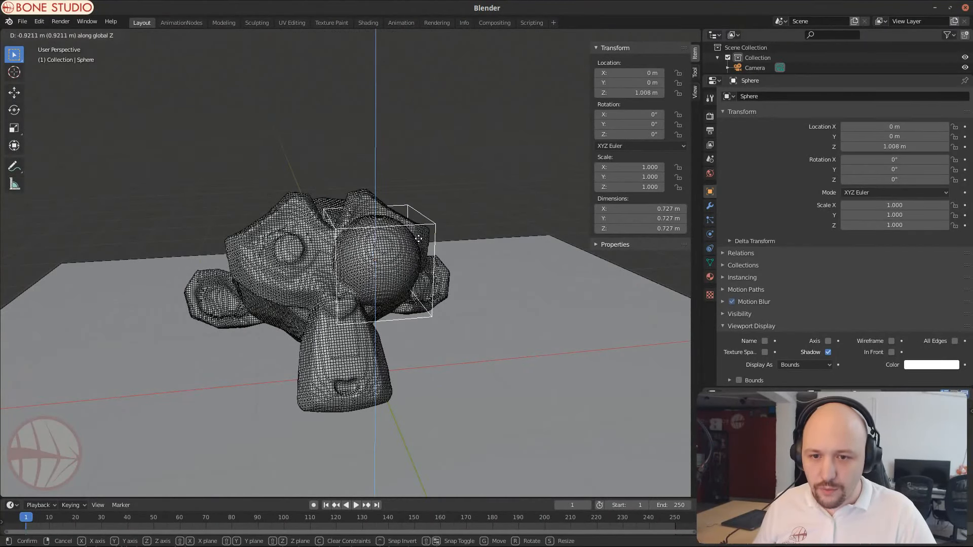
pyautogui.click(349, 281)
# Step: Move the sphere horizontally to the outer side of Suzanne's eye, at about X 0.29 m and Y 0.04 m
pyautogui.scroll(6, 348, 280)
pyautogui.moveTo(349, 281); pyautogui.dragTo(395, 314, button='middle')
pyautogui.scroll(-6, 395, 315)
pyautogui.press('g')
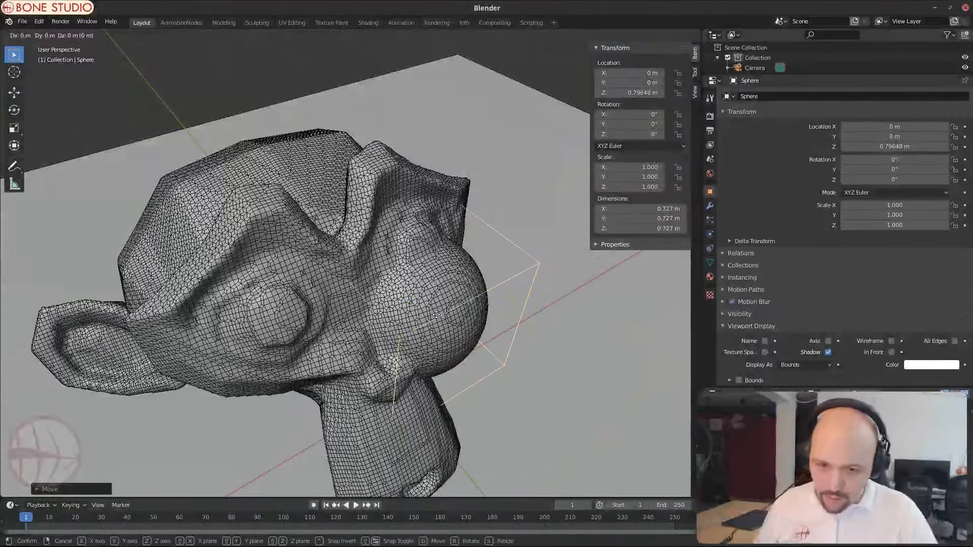
pyautogui.hotkey('shift', 'z')
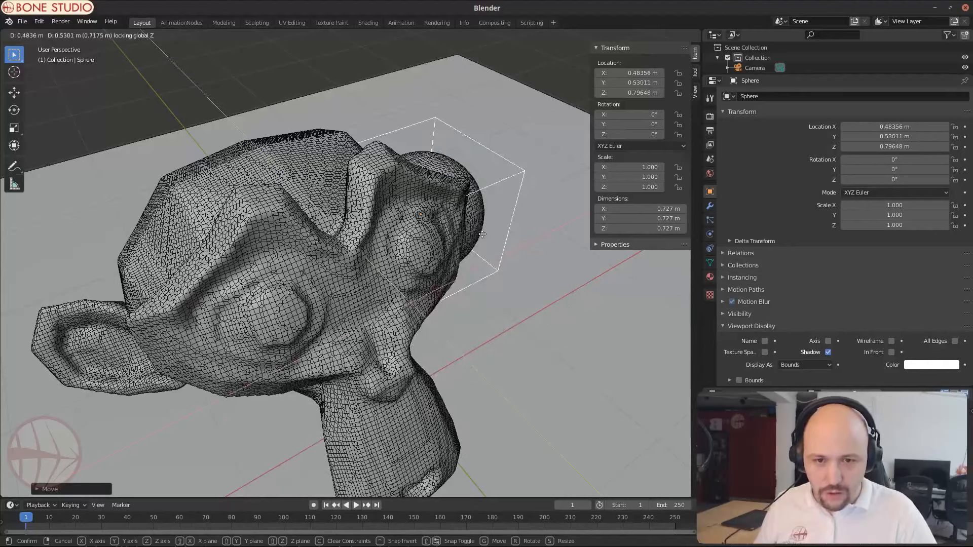
pyautogui.click(482, 302)
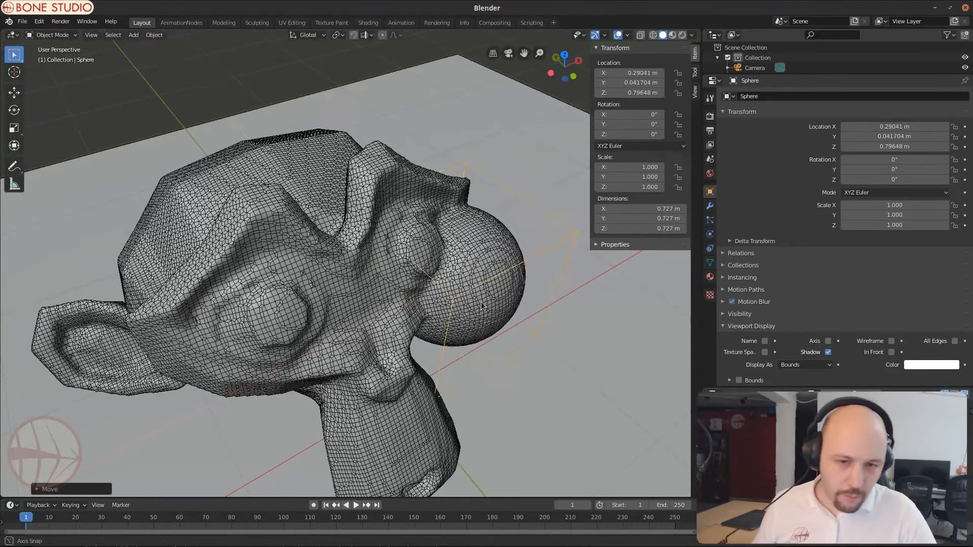
# Step: Change the sphere operand's CSG operation to Difference in Suzanne's Remesh modifier
pyautogui.moveTo(481, 302); pyautogui.dragTo(512, 299, button='middle')
pyautogui.click(710, 206)
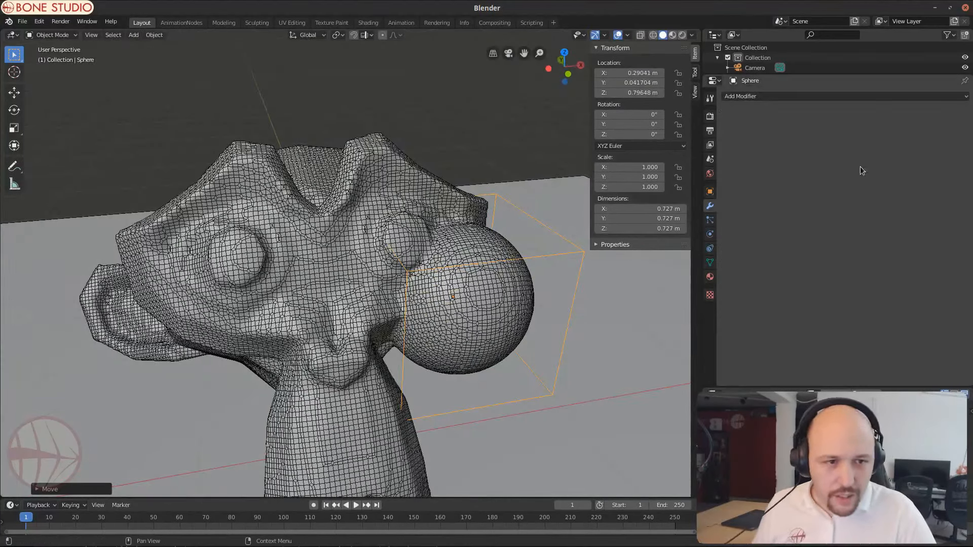
pyautogui.click(460, 302)
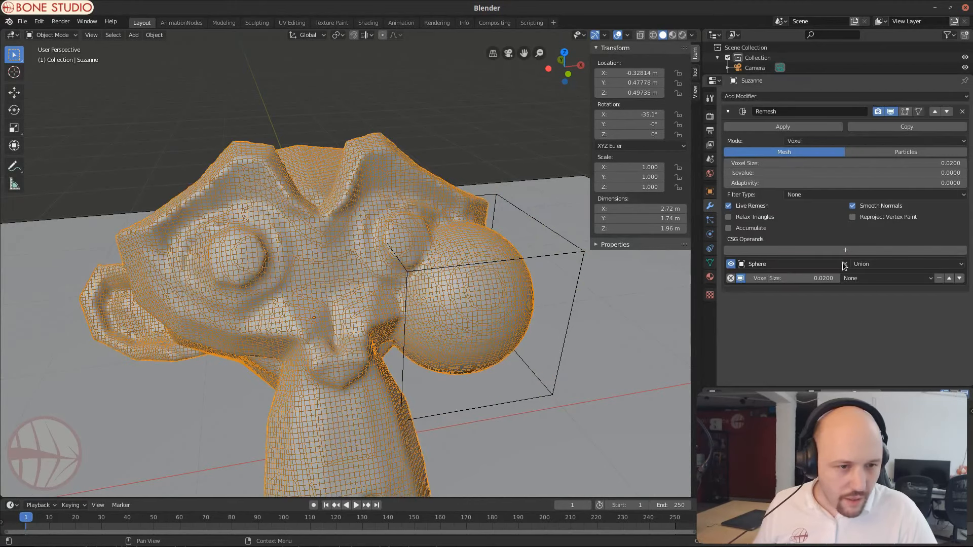
pyautogui.click(875, 262)
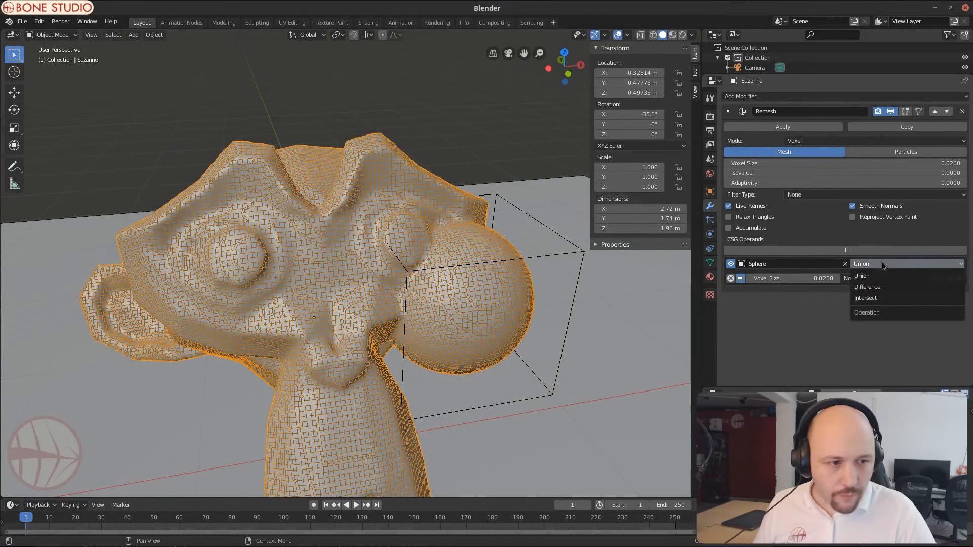
pyautogui.click(882, 288)
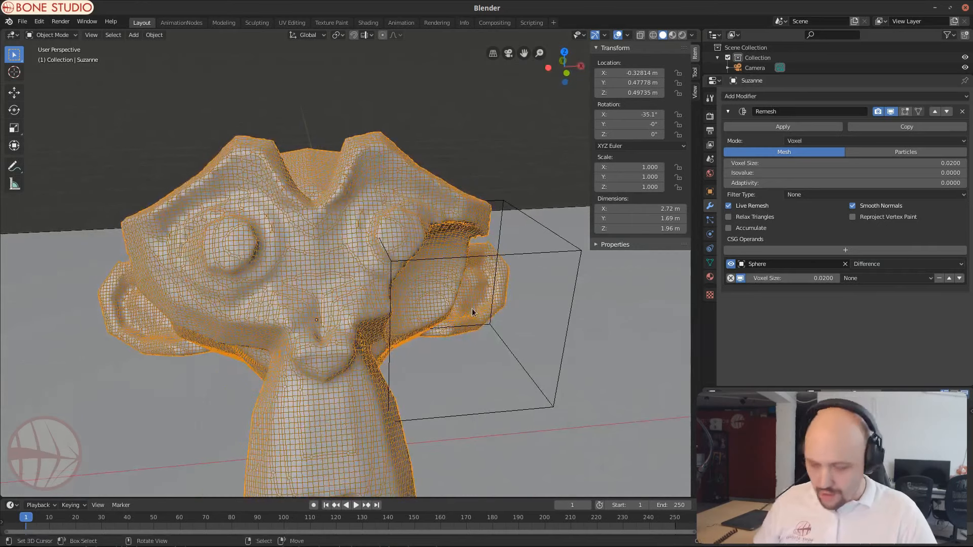
# Step: Move the sphere onto Suzanne's forehead at about X -0.31 m, Y 0.21 m, Z 1.04 m, and scale it up to about 1.28
pyautogui.press('g')
pyautogui.rightClick(477, 279)
pyautogui.click(548, 256)
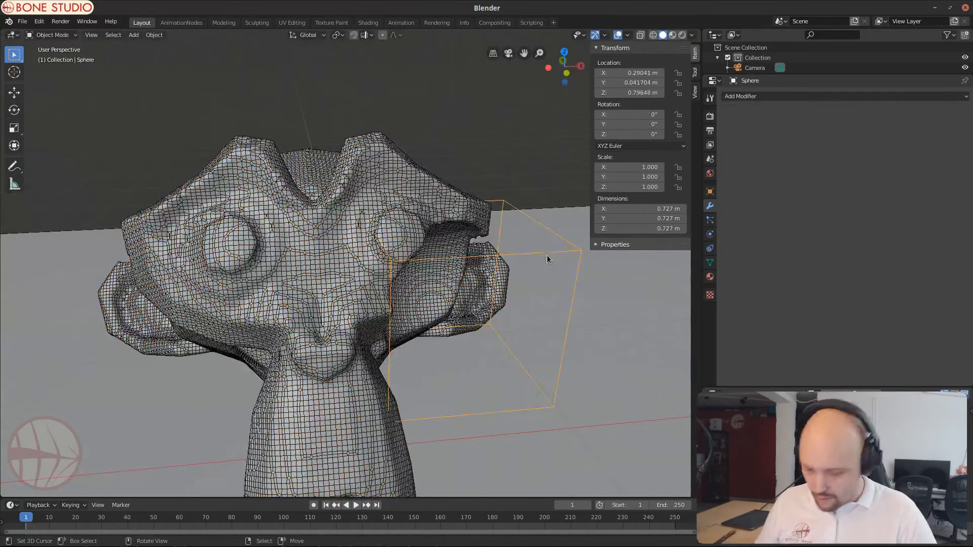
pyautogui.press('g')
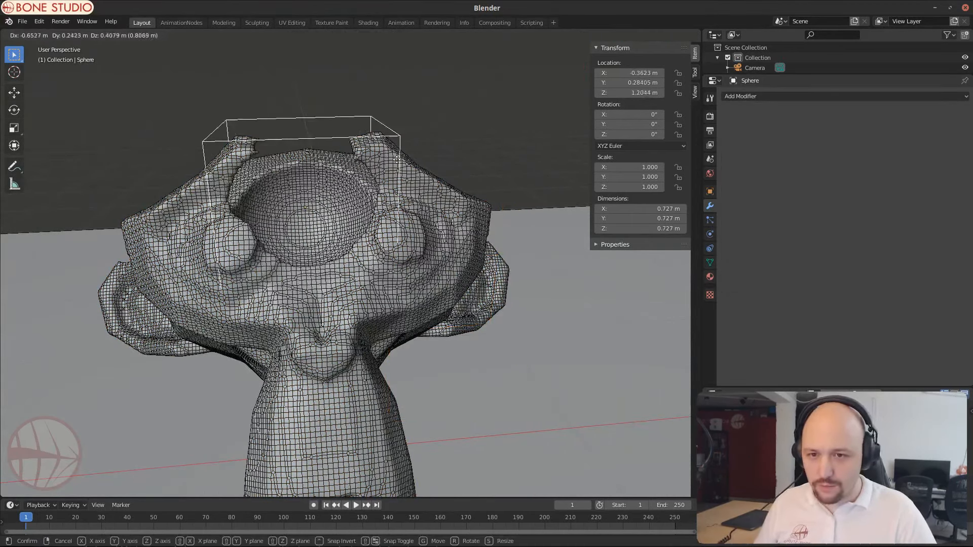
pyautogui.click(404, 284)
pyautogui.press('s')
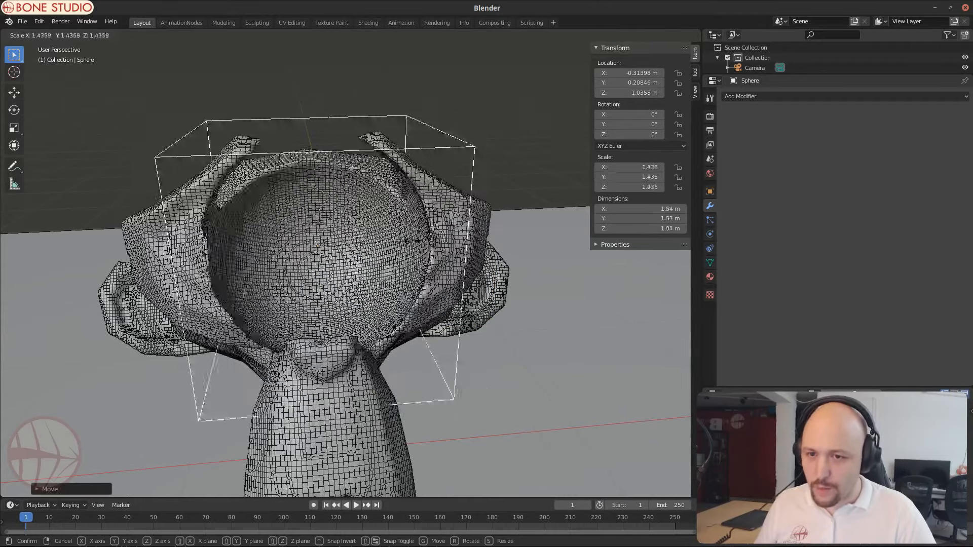
pyautogui.click(473, 238)
# Step: Move the sphere horizontally onto Suzanne's eye, at about X 0.01 m and Y 0.11 m, and scale it down to about 0.66
pyautogui.moveTo(474, 238); pyautogui.dragTo(314, 223, button='middle')
pyautogui.press('g')
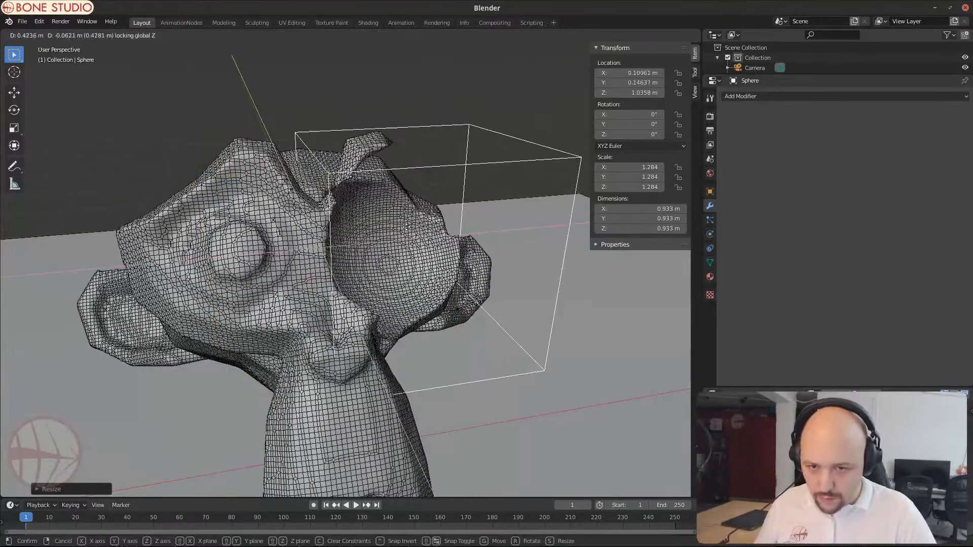
pyautogui.click(527, 252)
pyautogui.press('s')
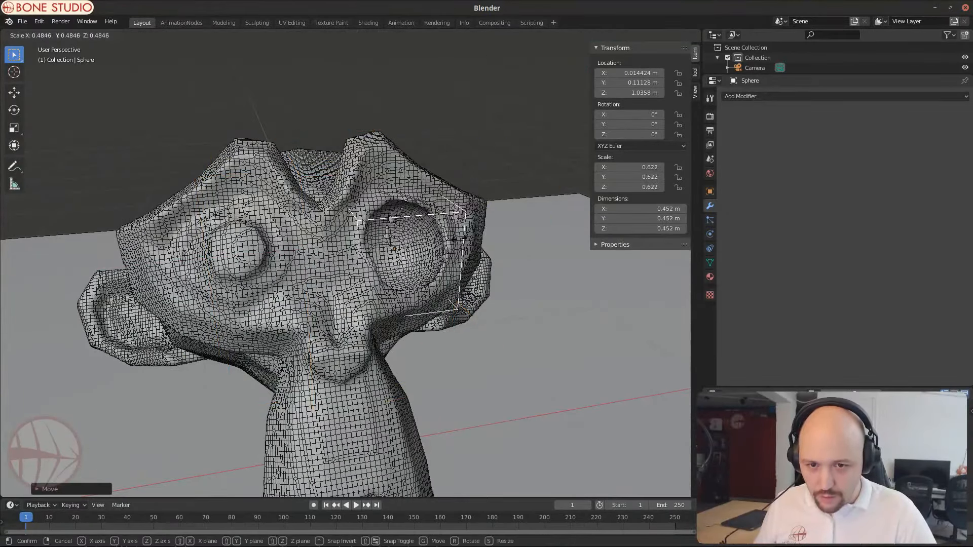
pyautogui.click(462, 238)
pyautogui.moveTo(462, 238); pyautogui.dragTo(394, 297, button='middle')
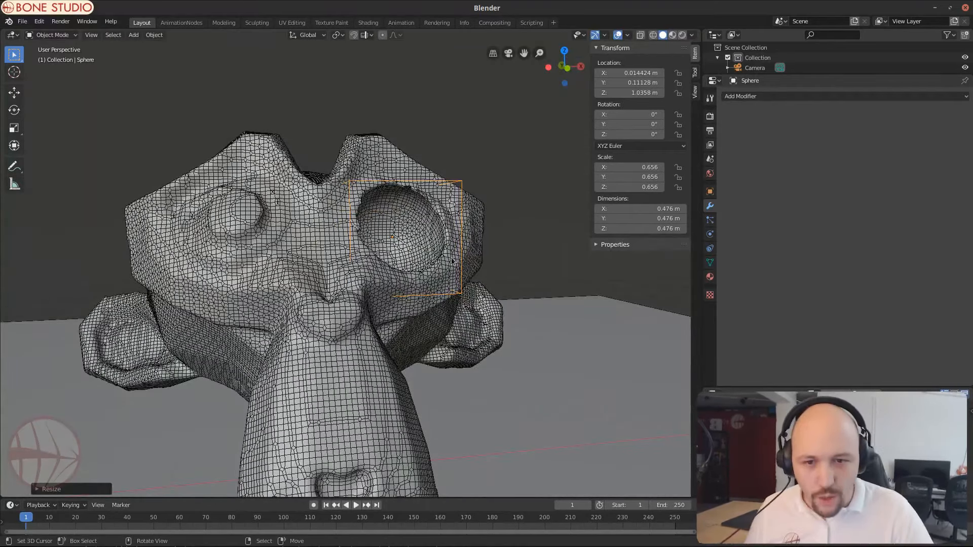
# Step: Set the sphere operand's operation to Union in Suzanne's Remesh modifier and enable Accumulate
pyautogui.click(296, 234)
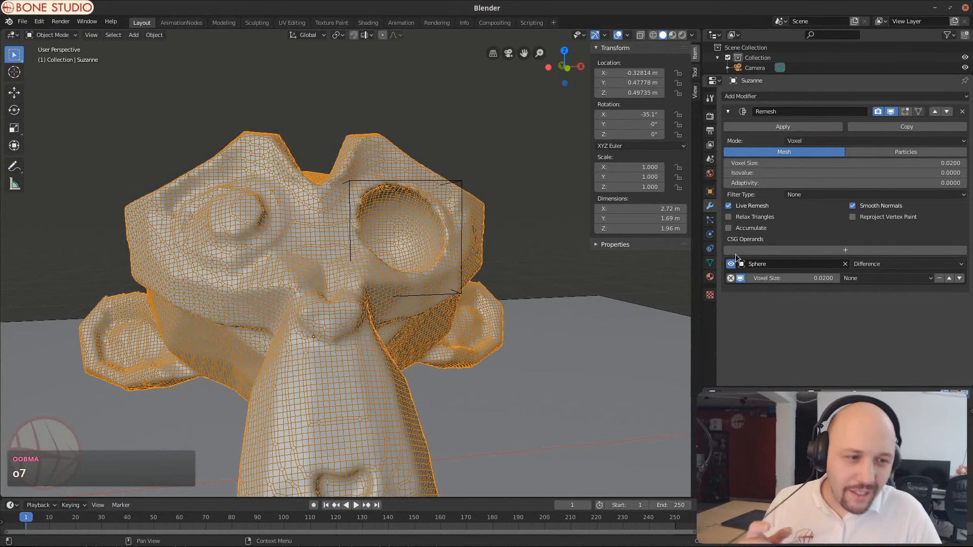
pyautogui.click(864, 264)
pyautogui.click(871, 277)
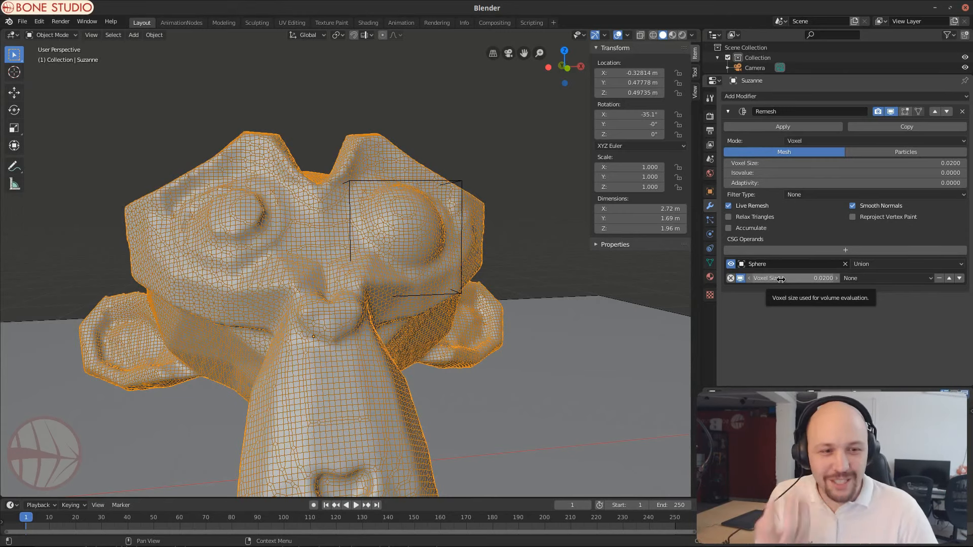
pyautogui.click(729, 228)
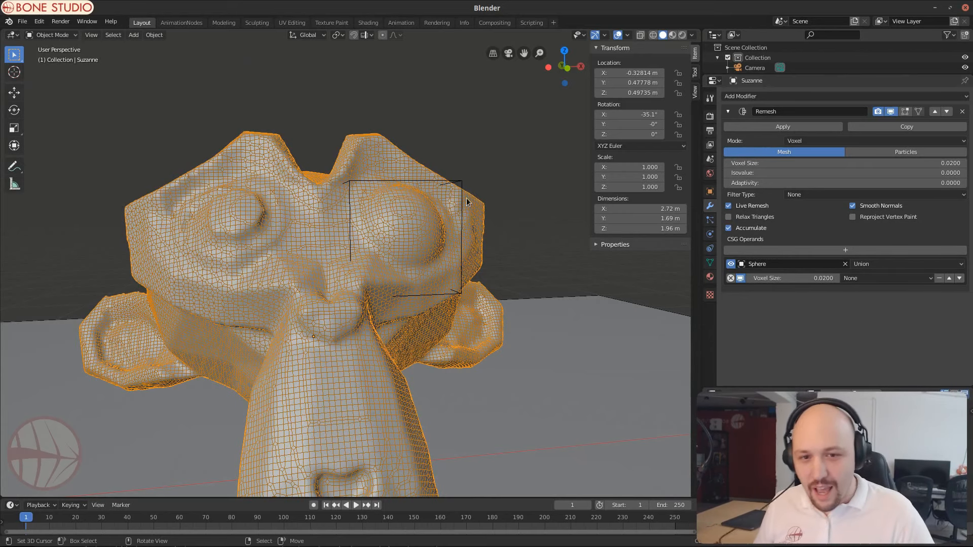
# Step: Sweep the sphere over Suzanne's brow to about X -0.90 m, Z 1.12 m, and along Y to the back of the head, about 1.11 m
pyautogui.click(463, 183)
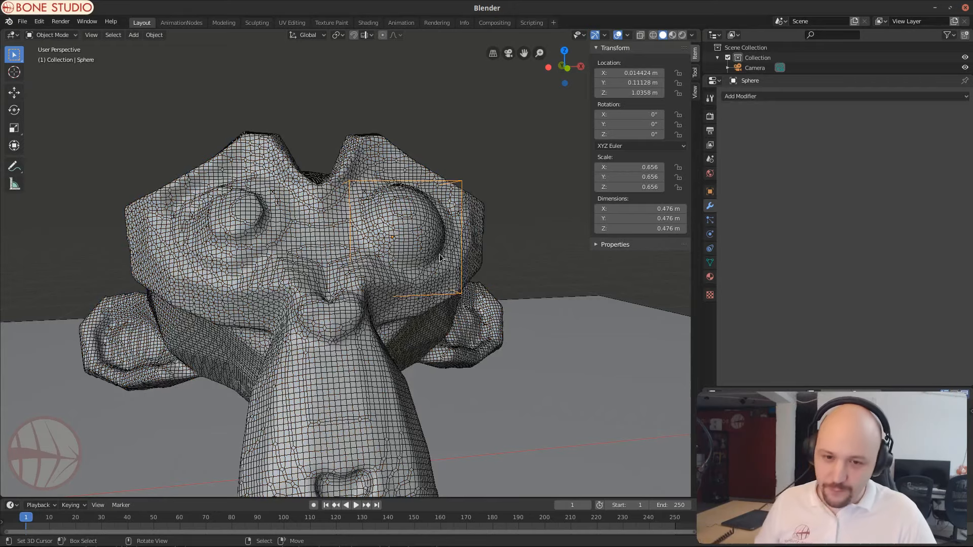
pyautogui.press('g')
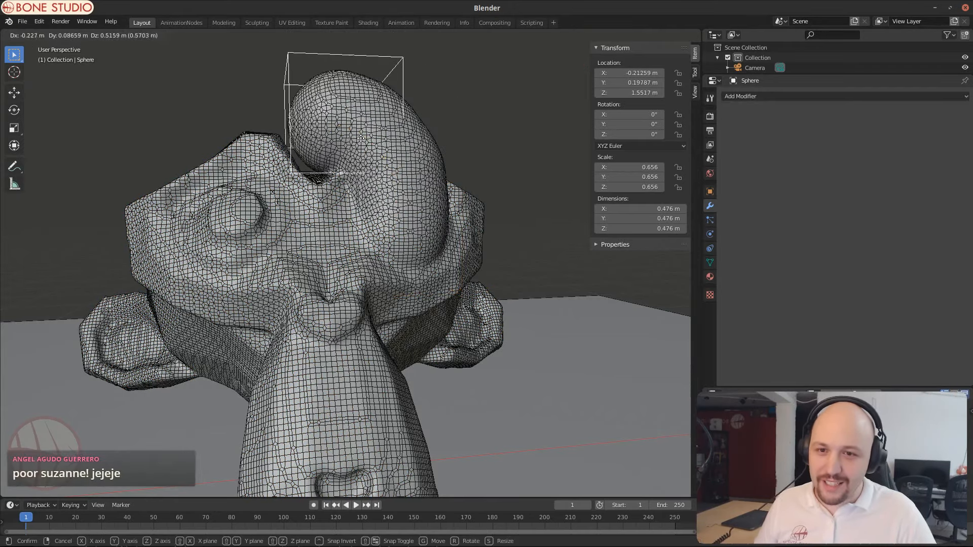
pyautogui.click(211, 240)
pyautogui.moveTo(238, 235); pyautogui.dragTo(380, 251, button='middle')
pyautogui.press('g')
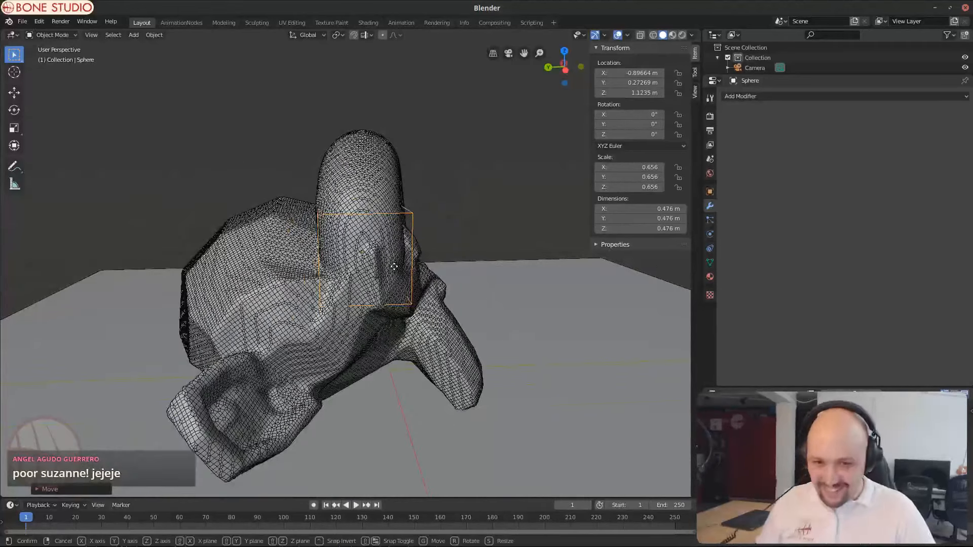
pyautogui.press('y')
pyautogui.click(212, 254)
# Step: Sweep the sphere along X across the back of the head to about 0.16 m, and along Y toward the face to about 0.18 m
pyautogui.moveTo(213, 253); pyautogui.dragTo(512, 350, button='middle')
pyautogui.press('g')
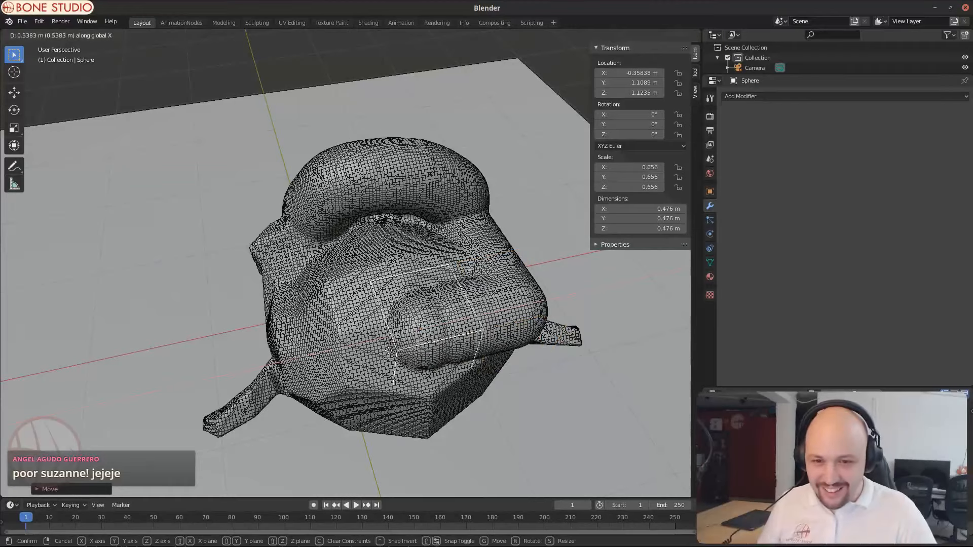
pyautogui.press('x')
pyautogui.click(334, 354)
pyautogui.moveTo(335, 355); pyautogui.dragTo(301, 312, button='middle')
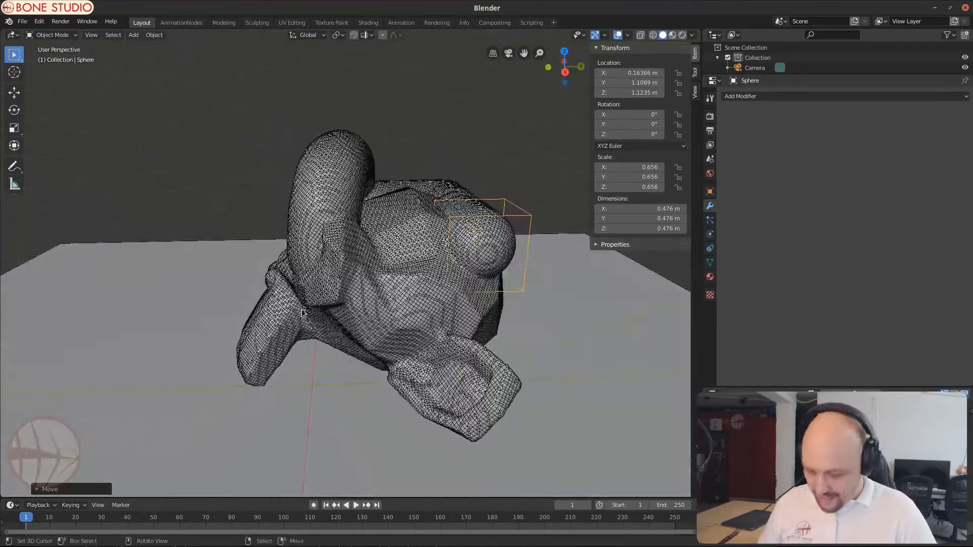
pyautogui.press('g')
pyautogui.press('y')
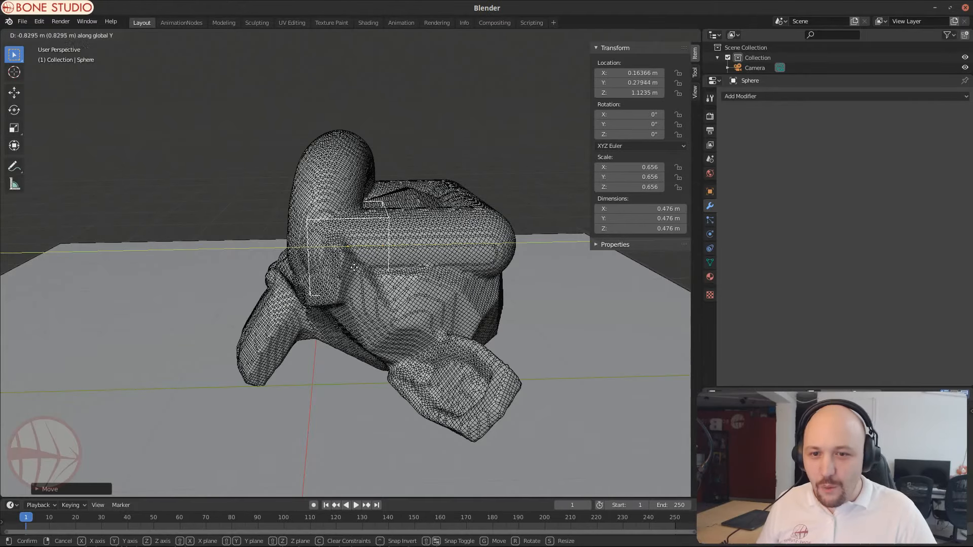
pyautogui.click(323, 284)
# Step: Change the sphere operand's CSG operation to Difference in Suzanne's Remesh modifier with Accumulate on
pyautogui.moveTo(323, 283); pyautogui.dragTo(494, 283, button='middle')
pyautogui.click(306, 222)
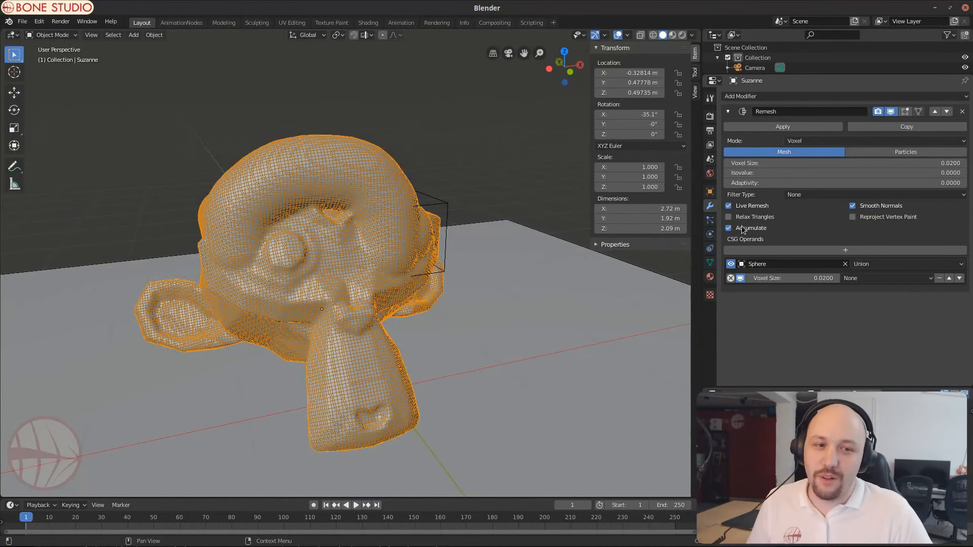
pyautogui.click(864, 264)
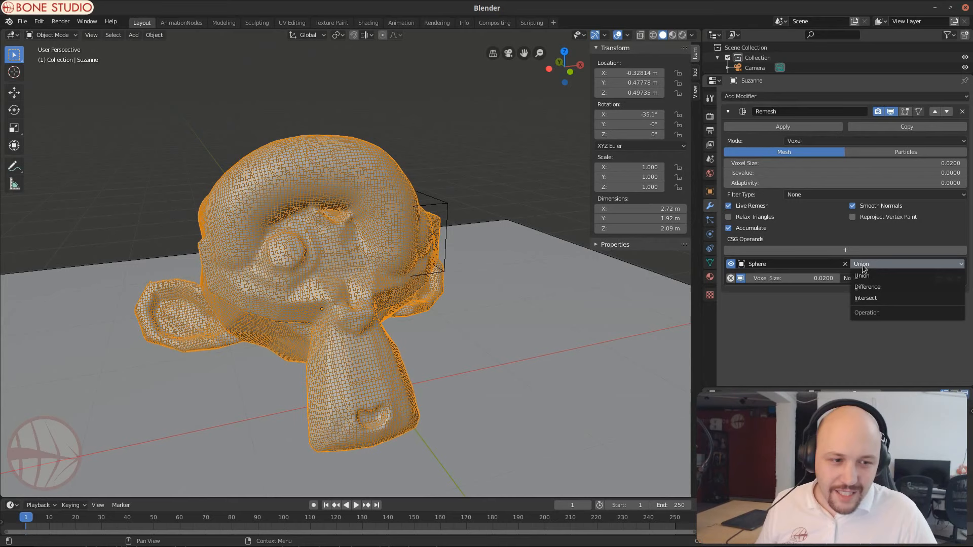
pyautogui.click(889, 287)
# Step: Carve the sphere horizontally through the accumulated shape to the rear middle of the head, at about X -0.32 m and Y 0.79 m
pyautogui.moveTo(283, 254); pyautogui.dragTo(334, 263, button='middle')
pyautogui.click(331, 252)
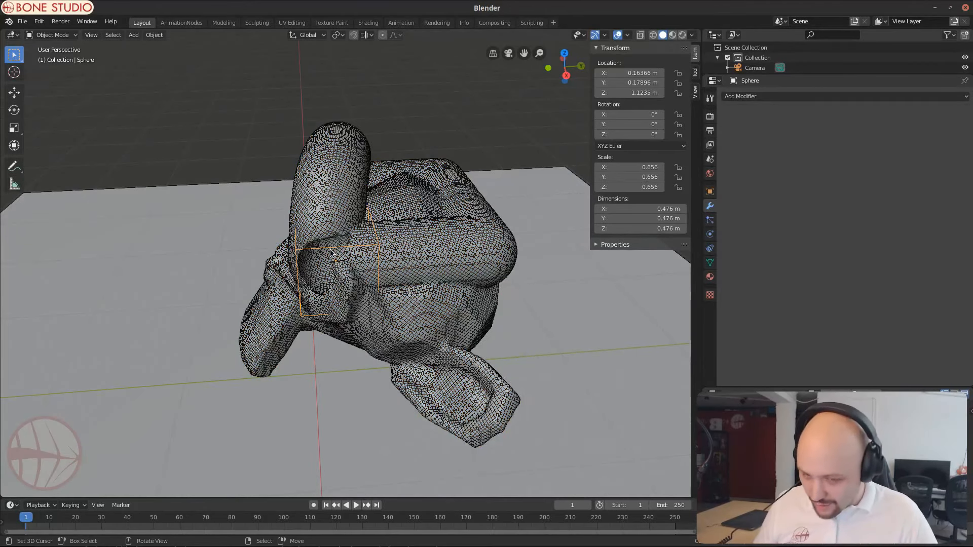
pyautogui.press('g')
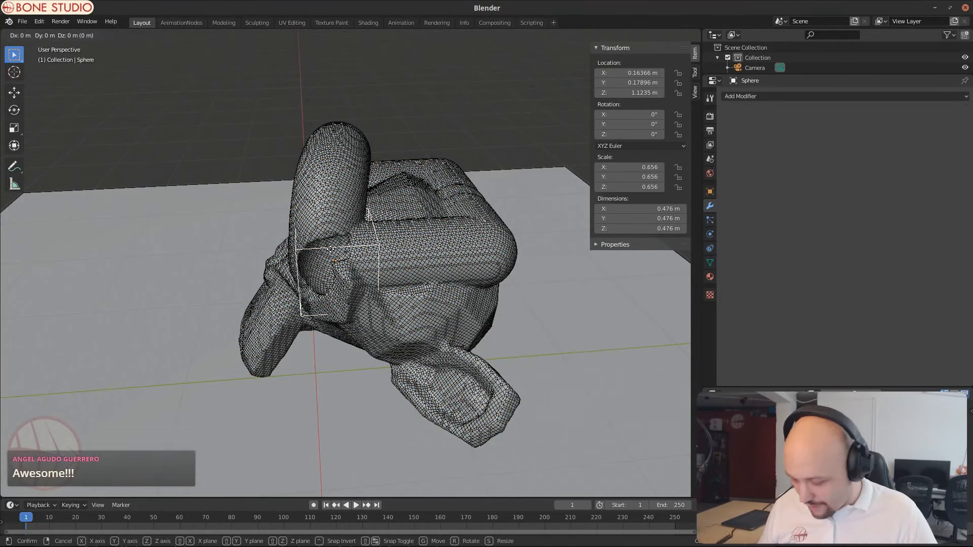
pyautogui.rightClick(331, 249)
pyautogui.moveTo(388, 243); pyautogui.dragTo(322, 273, button='middle')
pyautogui.press('g')
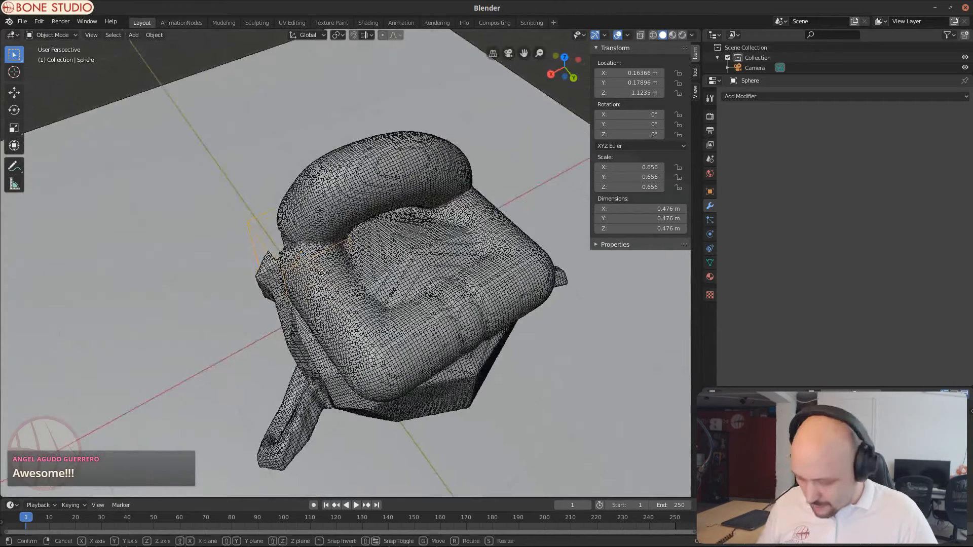
pyautogui.hotkey('shift', 'z')
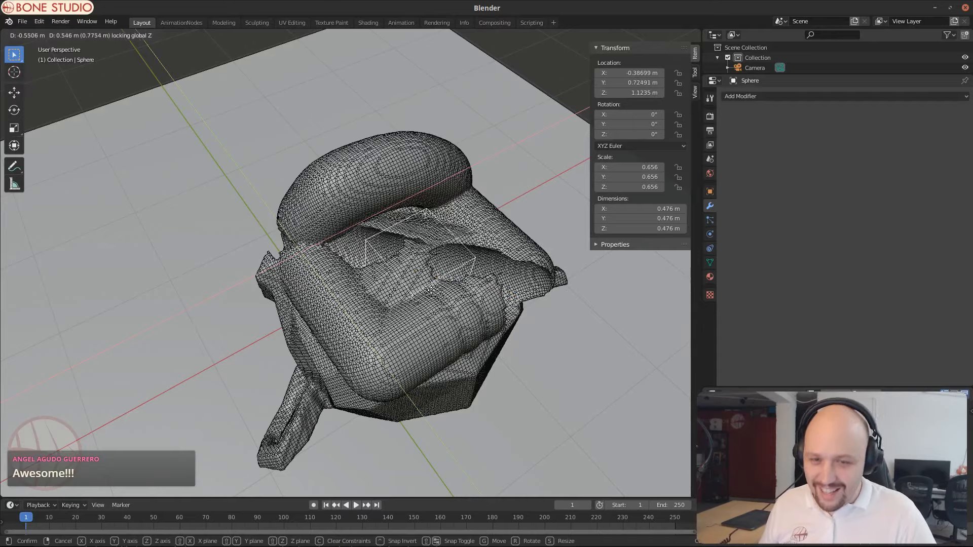
pyautogui.click(435, 302)
# Step: Raise the sphere to about Z 1.48 m and sweep it horizontally to the front of the head, about X -0.27 m and Y -0.09 m
pyautogui.press('g')
pyautogui.press('z')
pyautogui.click(437, 253)
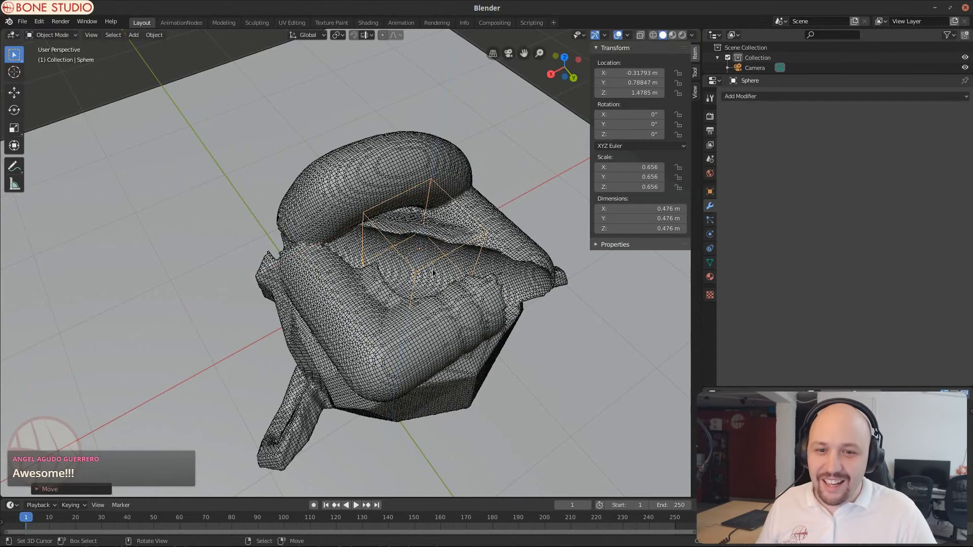
pyautogui.moveTo(436, 253); pyautogui.dragTo(482, 304, button='middle')
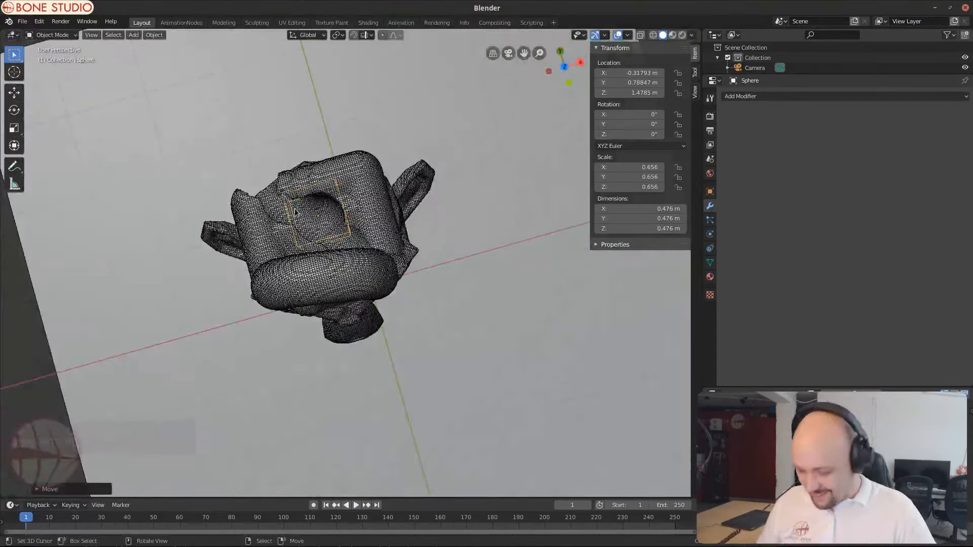
pyautogui.press('g')
pyautogui.hotkey('shift', 'z')
pyautogui.click(348, 323)
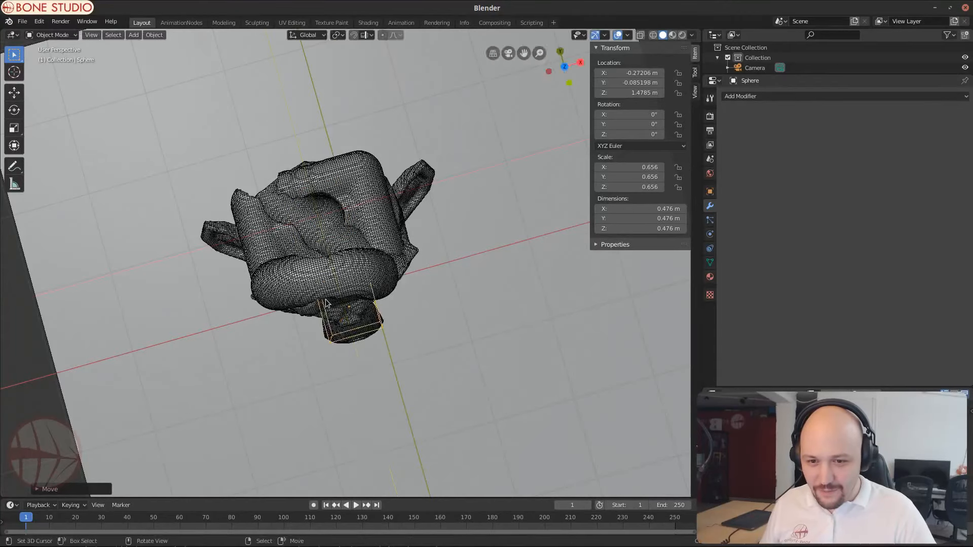
# Step: Lower the sphere through the face to about Z 0.75 m and pull it out in front along Y to about -0.72 m
pyautogui.moveTo(348, 323); pyautogui.dragTo(349, 218, button='middle')
pyautogui.press('g')
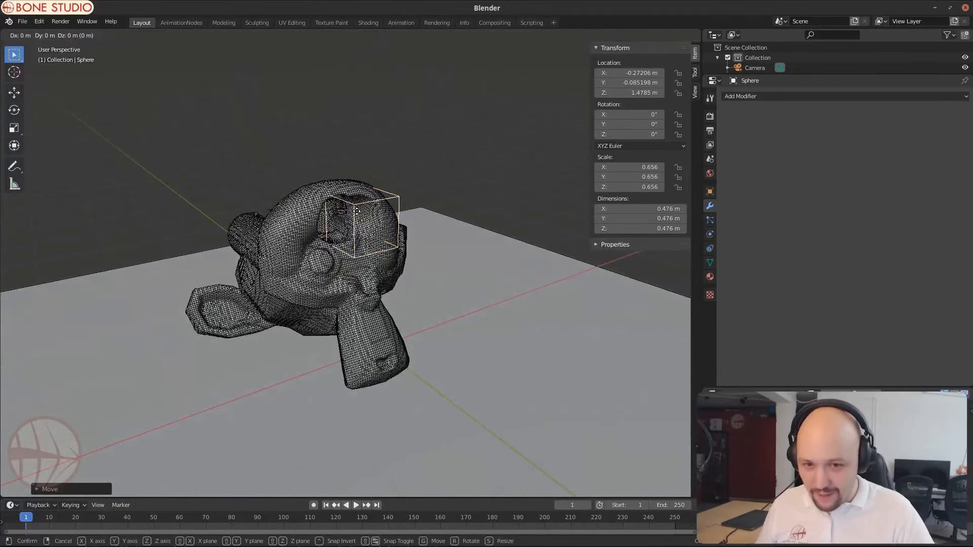
pyautogui.press('z')
pyautogui.click(357, 288)
pyautogui.moveTo(356, 288); pyautogui.dragTo(379, 290, button='middle')
pyautogui.press('g')
pyautogui.press('y')
pyautogui.click(439, 287)
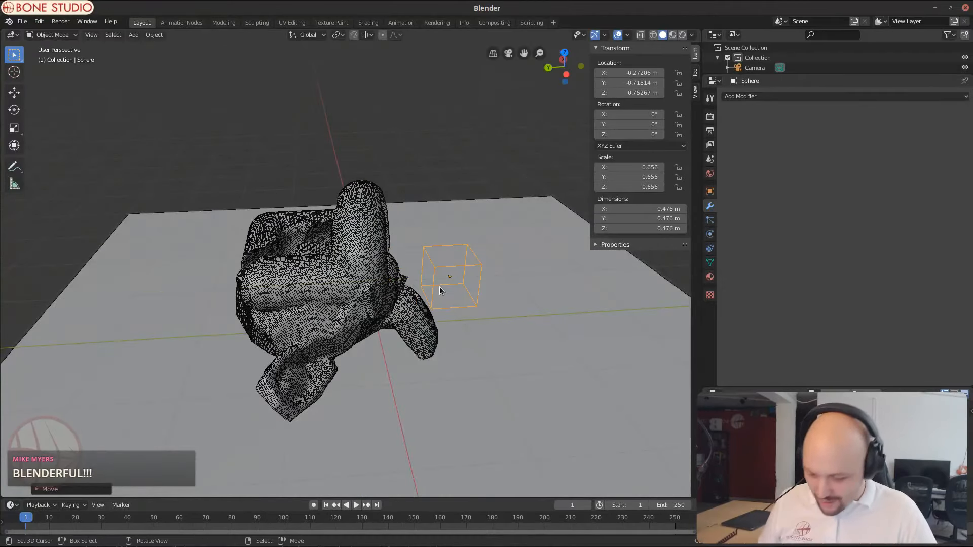
# Step: Push the sphere along Y straight through the head and out behind it, to about 1.97 m
pyautogui.moveTo(440, 287); pyautogui.dragTo(458, 287, button='middle')
pyautogui.press('g')
pyautogui.press('y')
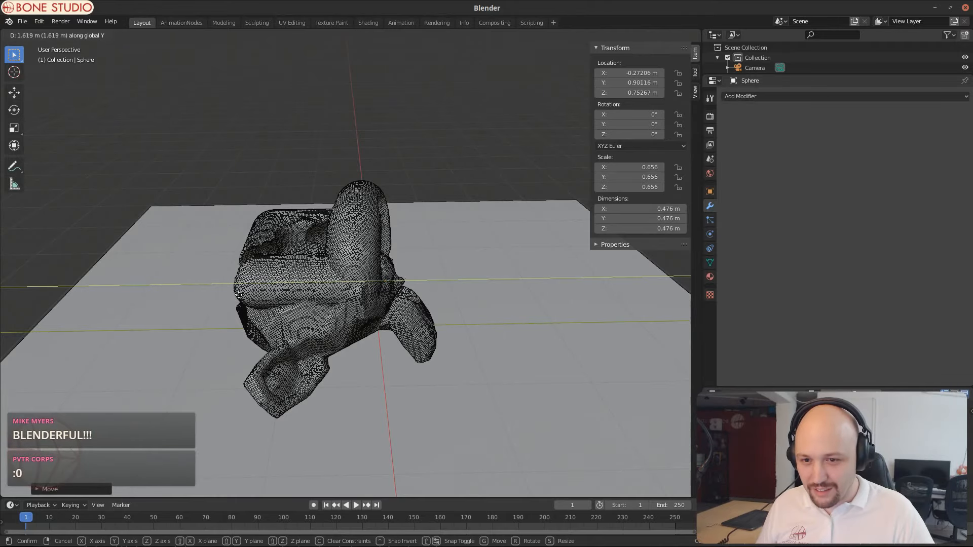
pyautogui.click(172, 294)
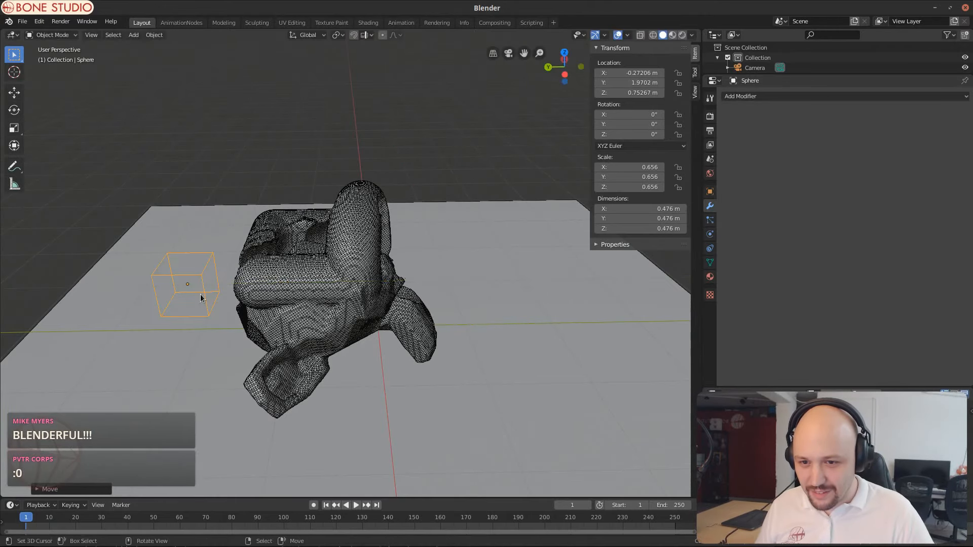
# Step: Disable Accumulate in Suzanne's Remesh modifier
pyautogui.moveTo(172, 294); pyautogui.dragTo(147, 265, button='middle')
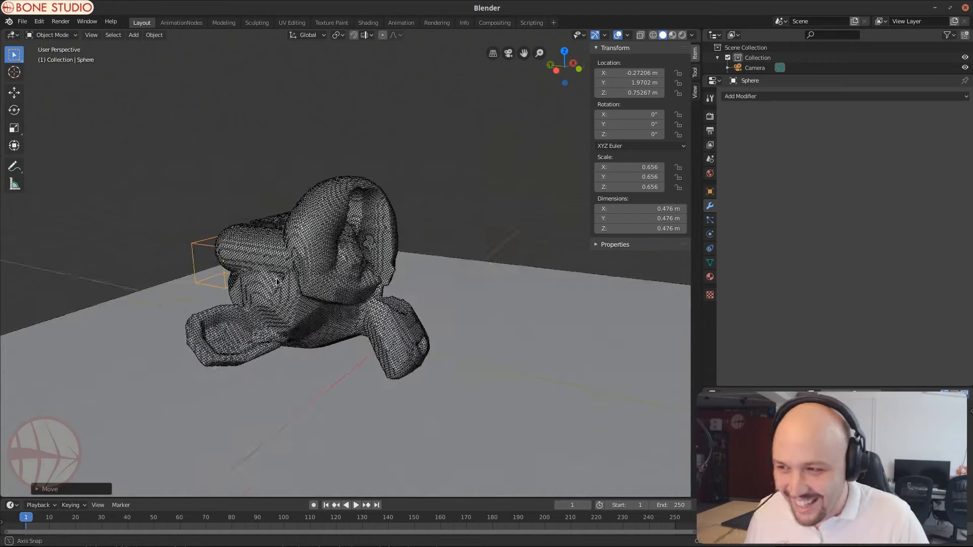
pyautogui.click(368, 261)
pyautogui.click(729, 228)
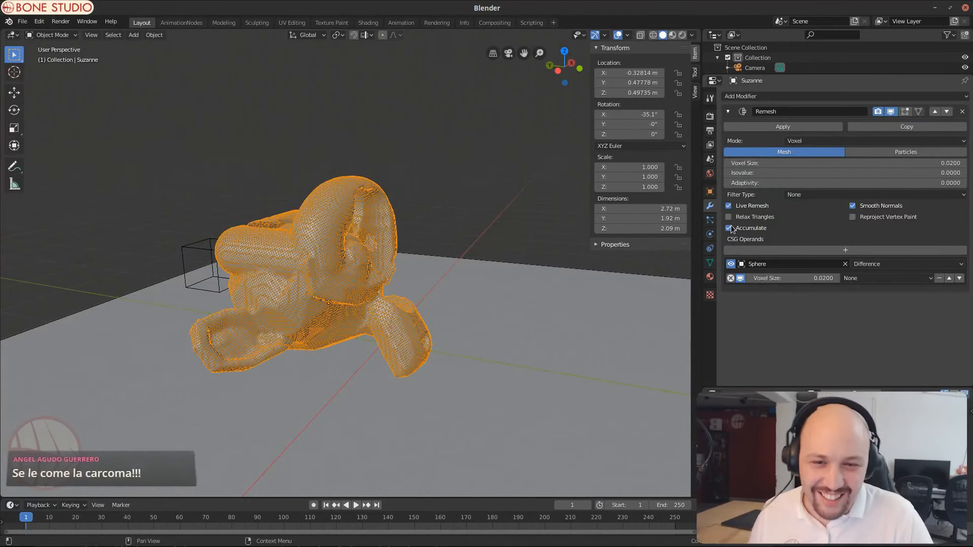
# Step: Move the sphere along Y through the head to a position in front of the face, at about -1.51 m
pyautogui.moveTo(291, 264); pyautogui.dragTo(176, 311, button='middle')
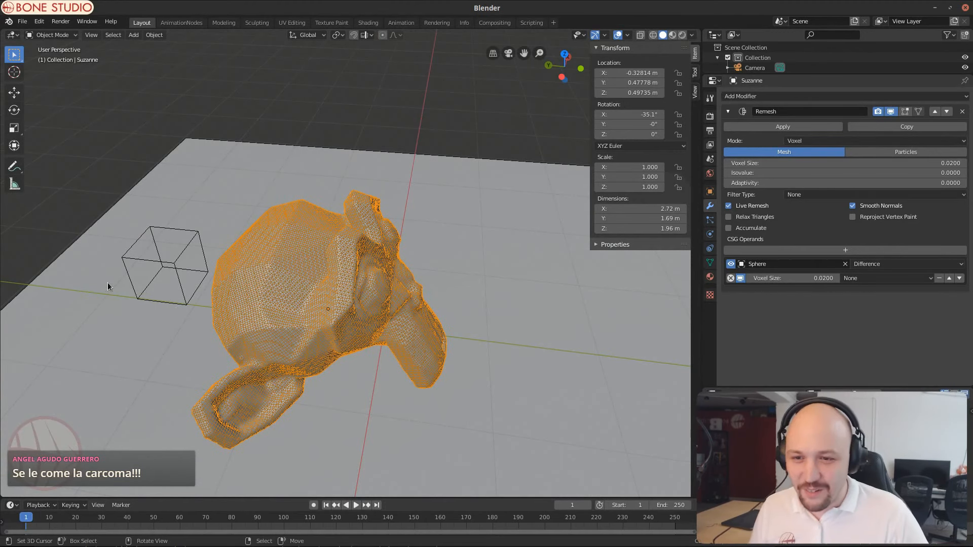
pyautogui.click(171, 265)
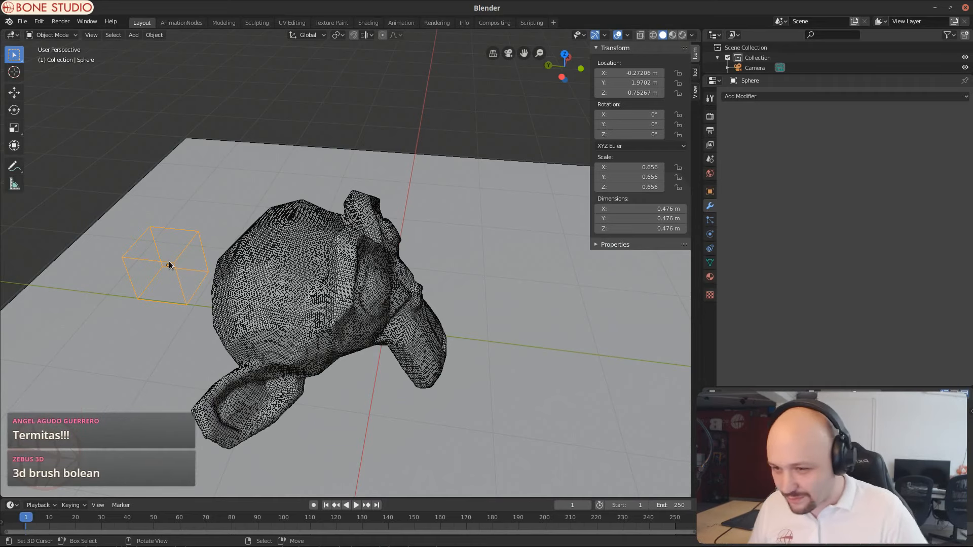
pyautogui.press('g')
pyautogui.press('y')
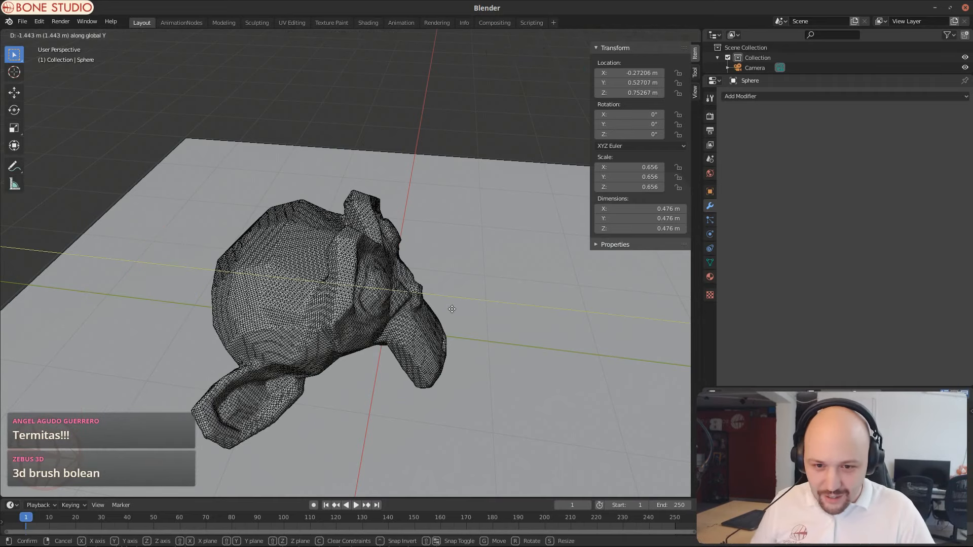
pyautogui.click(575, 318)
pyautogui.moveTo(574, 317); pyautogui.dragTo(527, 303, button='middle')
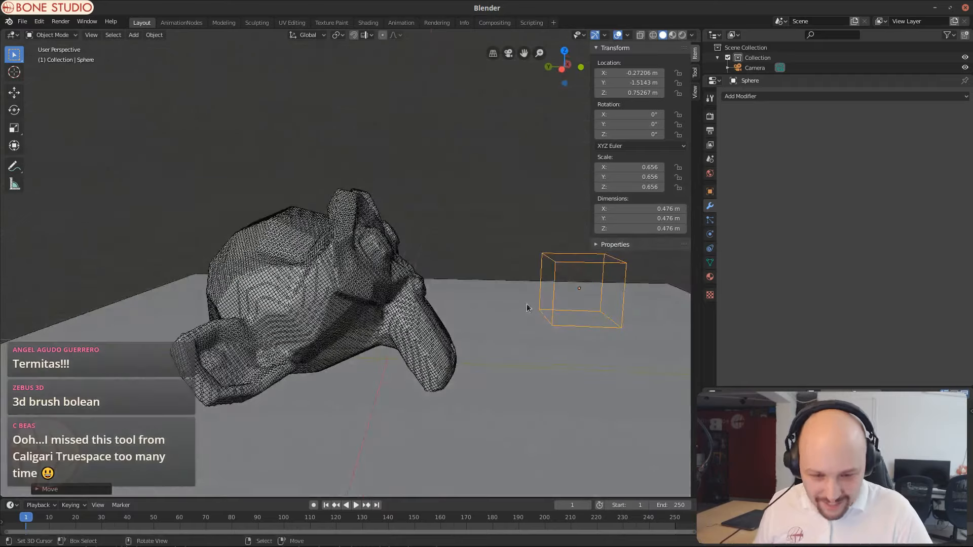
# Step: Keyframe the sphere's location at frame 1 and again at frame 20 after moving it along Y behind the head, to about 2.51 m
pyautogui.press('i')
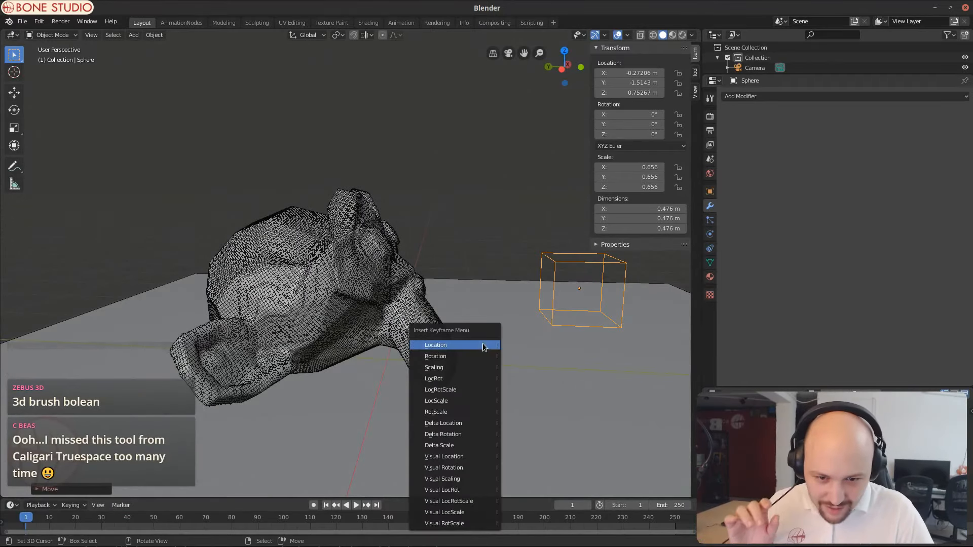
pyautogui.click(481, 344)
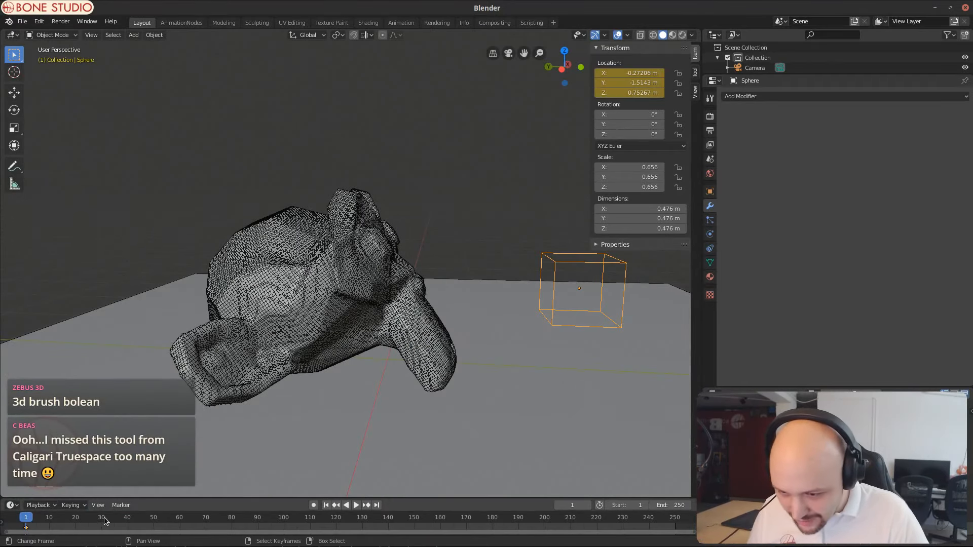
pyautogui.click(75, 519)
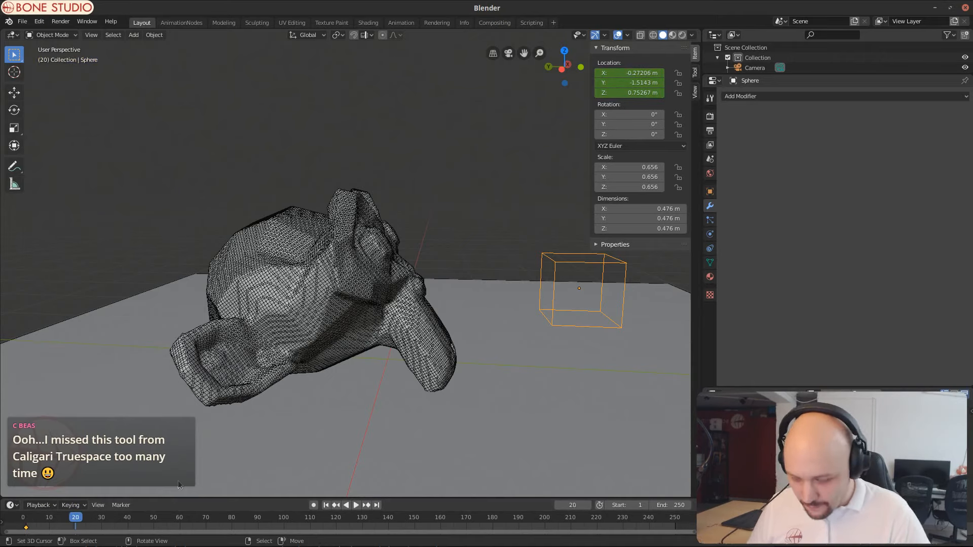
pyautogui.press('g')
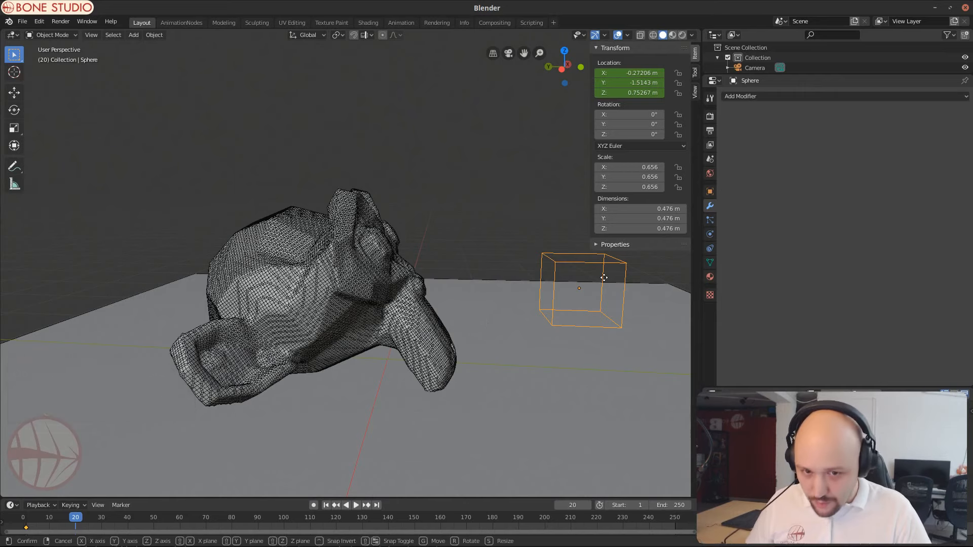
pyautogui.press('y')
pyautogui.click(215, 292)
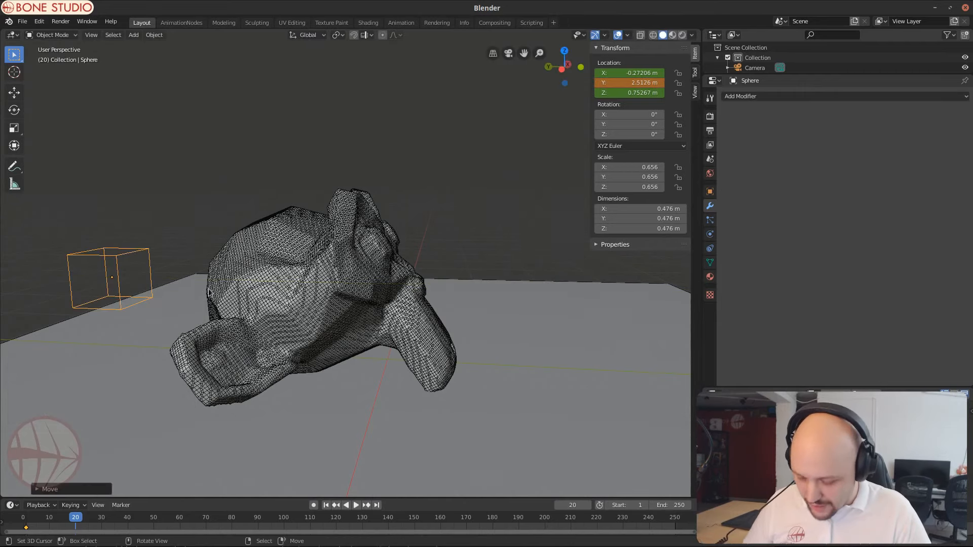
pyautogui.press('i')
pyautogui.click(215, 290)
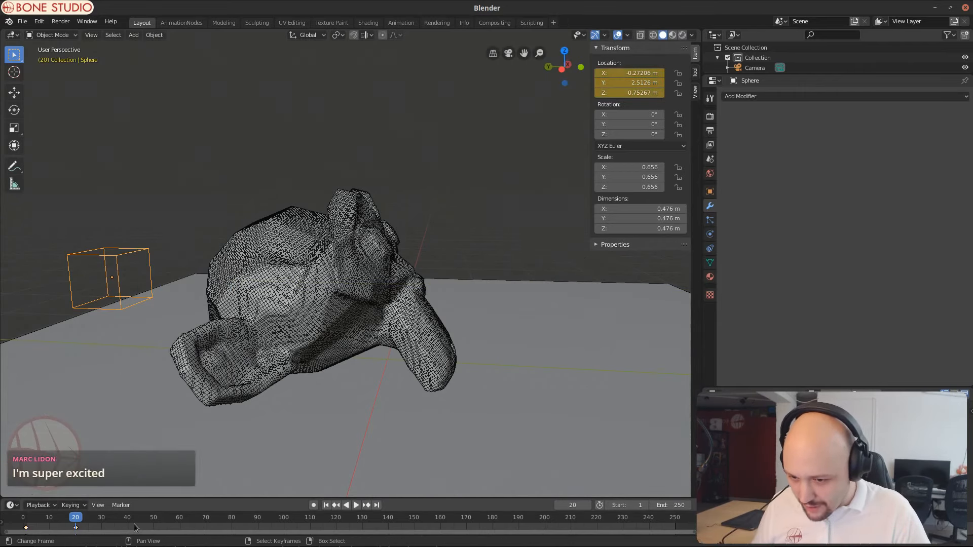
# Step: Set the sphere's location keyframes to Vector handles and Linear interpolation
pyautogui.press('v')
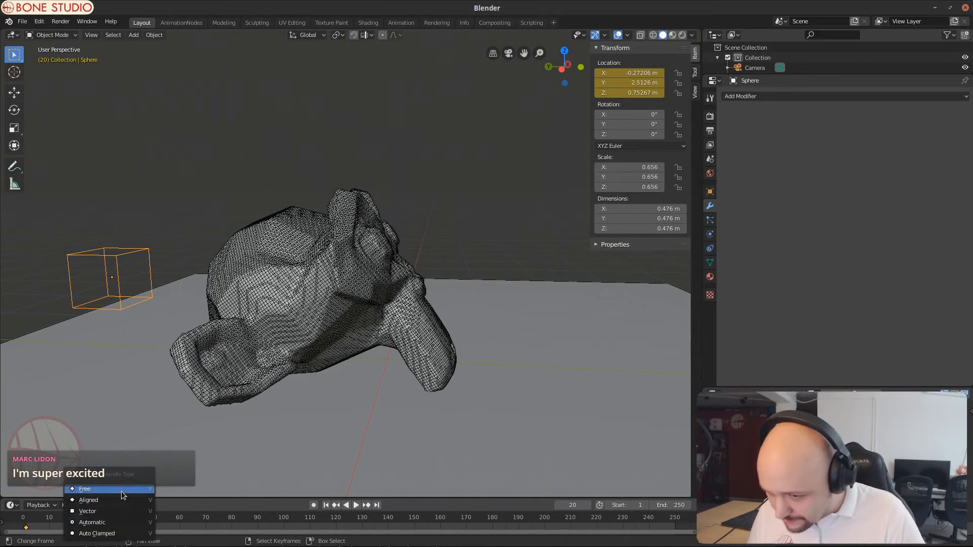
pyautogui.click(119, 511)
pyautogui.press('t')
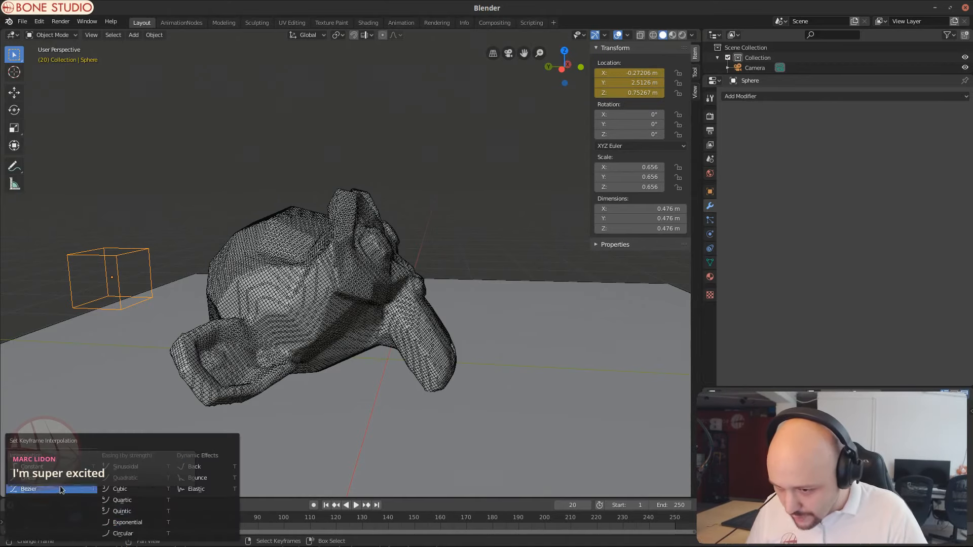
pyautogui.click(49, 485)
# Step: Play the sphere's animation from frame 1 several times, examining how it cuts through Suzanne's head, and return to frame 1
pyautogui.hotkey('shift', 'Left')
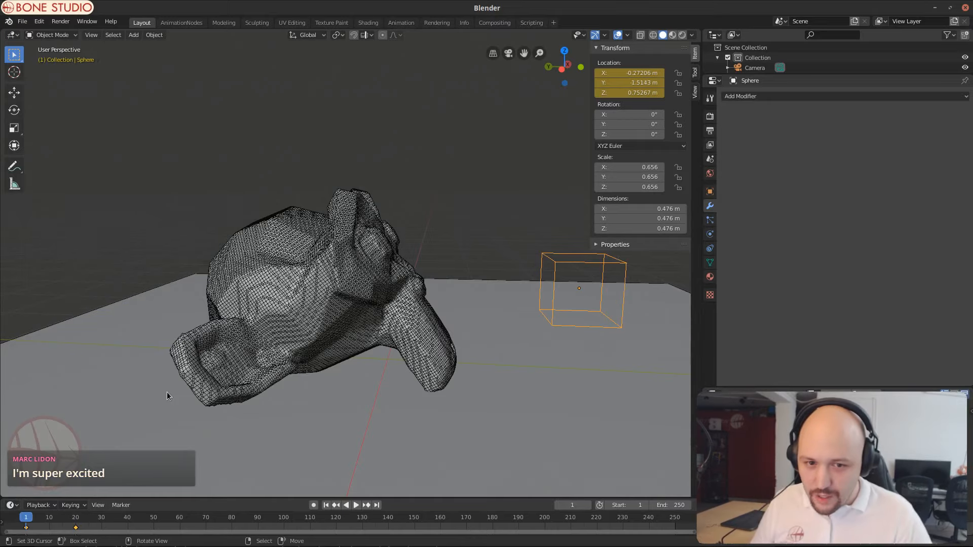
pyautogui.press('space')
pyautogui.press('space')
pyautogui.moveTo(167, 396); pyautogui.dragTo(234, 322, button='middle')
pyautogui.press('space')
pyautogui.press('space')
pyautogui.hotkey('shift', 'Left')
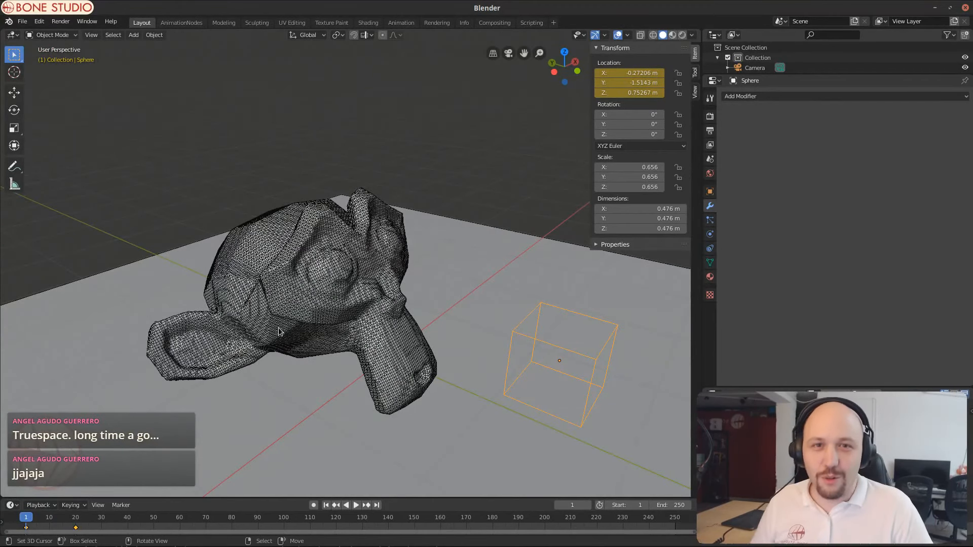
pyautogui.press('space')
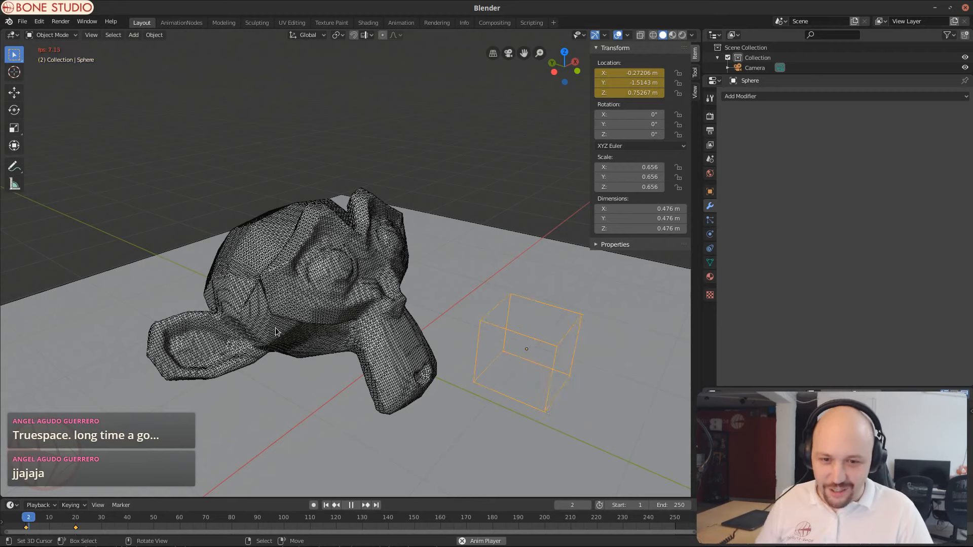
pyautogui.press('space')
pyautogui.hotkey('shift', 'Left')
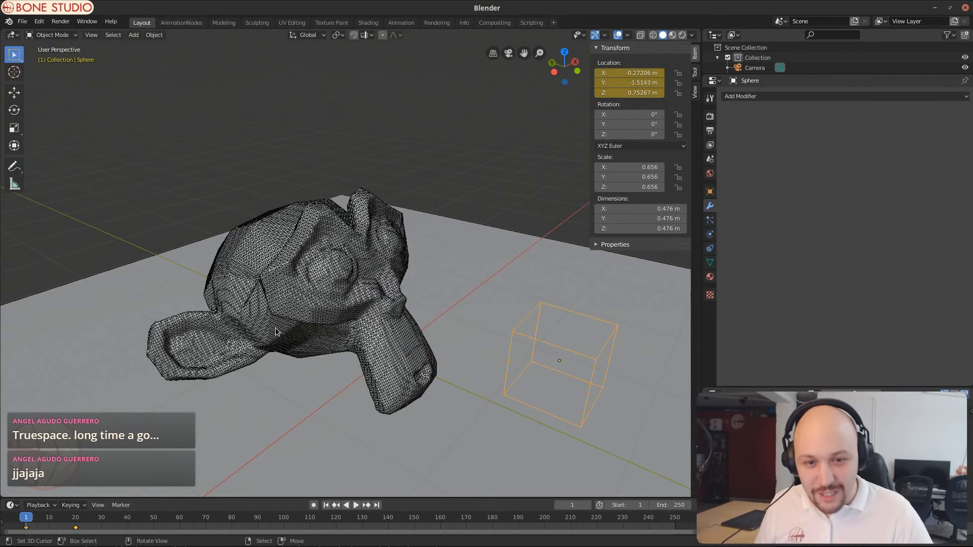
# Step: Enable Accumulate in Suzanne's Remesh modifier, play the animation to frame 19 to carve through the head, and inspect the face
pyautogui.click(293, 331)
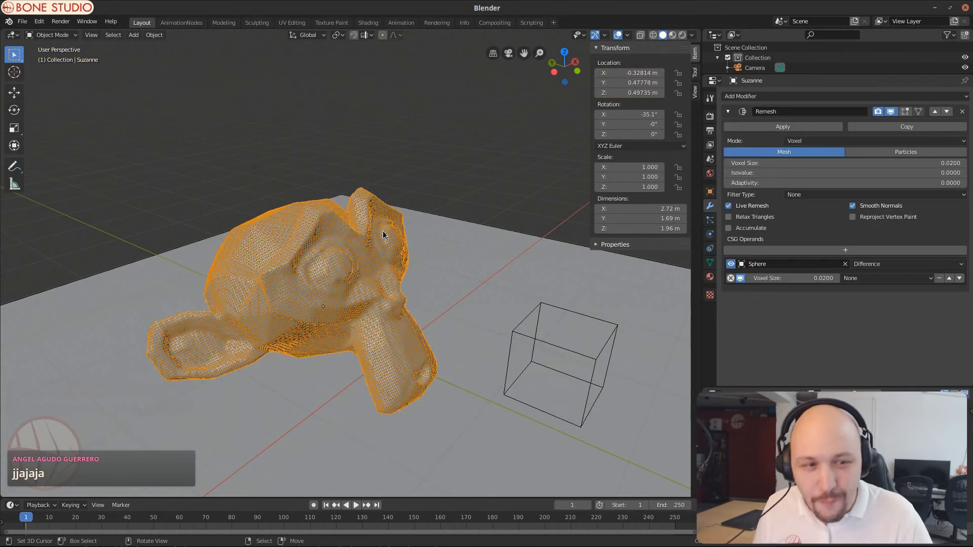
pyautogui.click(729, 229)
pyautogui.moveTo(218, 284)
pyautogui.mouseDown(button='middle')
pyautogui.moveTo(239, 265)
pyautogui.moveTo(215, 279)
pyautogui.mouseUp(button='middle')
pyautogui.press('space')
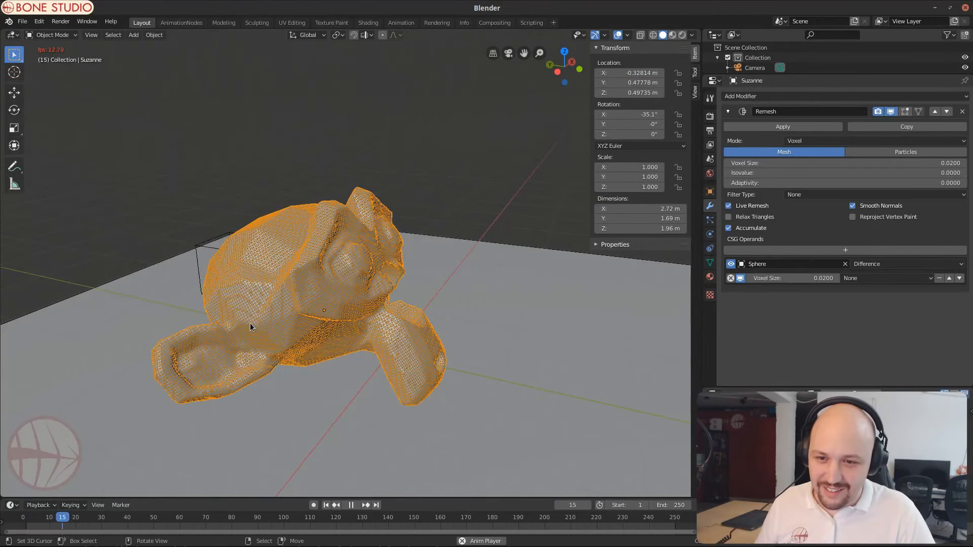
pyautogui.press('space')
pyautogui.moveTo(284, 326); pyautogui.dragTo(157, 311, button='middle')
pyautogui.click(156, 311)
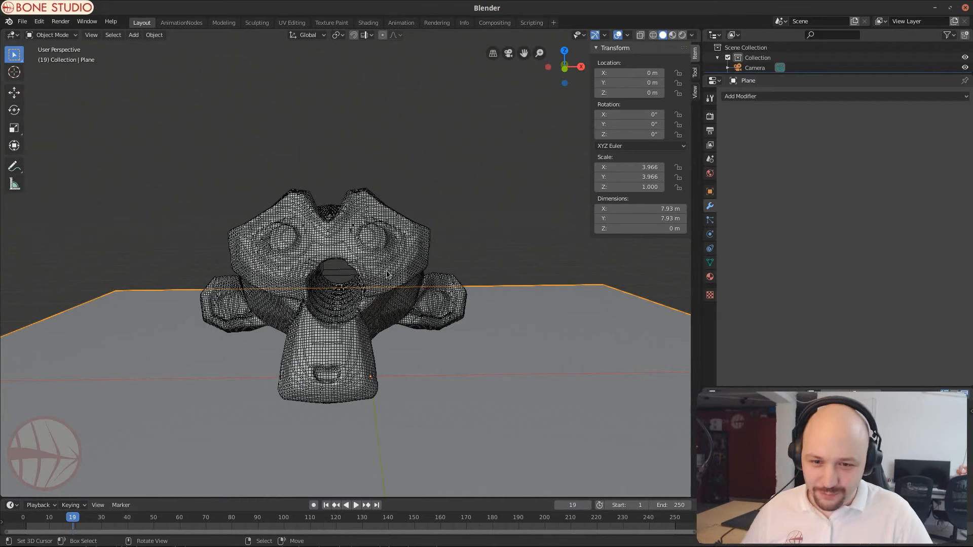
pyautogui.moveTo(590, 322); pyautogui.dragTo(273, 255, button='middle')
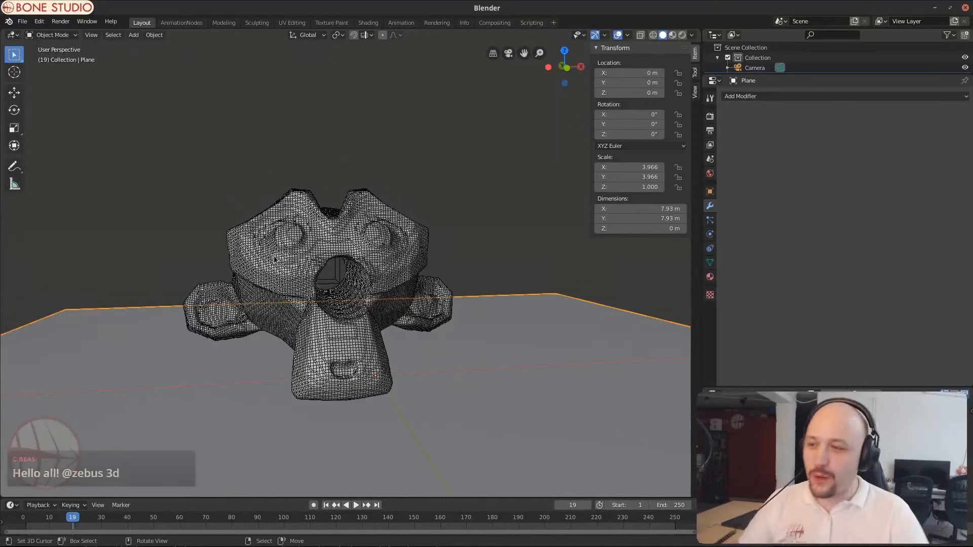
# Step: Delete Suzanne and the sphere operand, leaving the ground plane in the scene
pyautogui.scroll(-2, 416, 273)
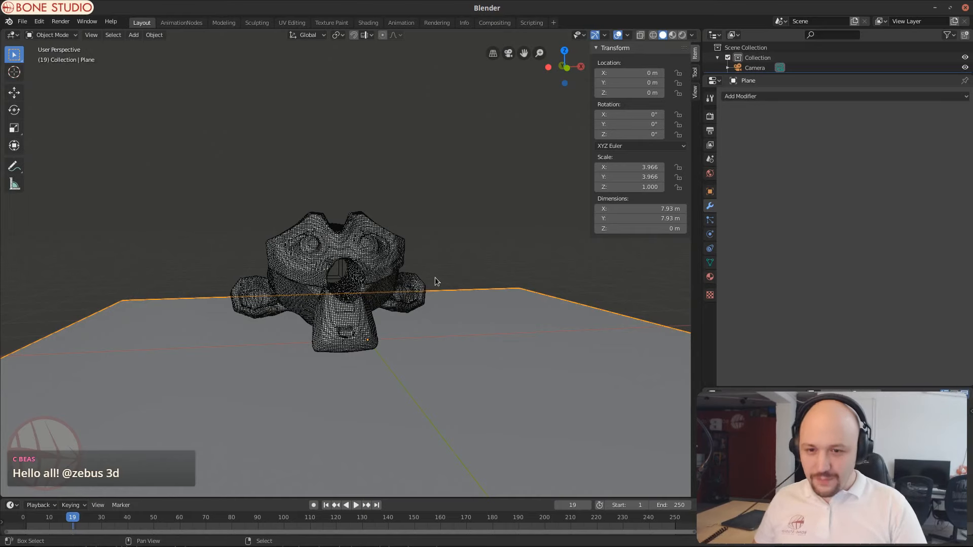
pyautogui.click(371, 277)
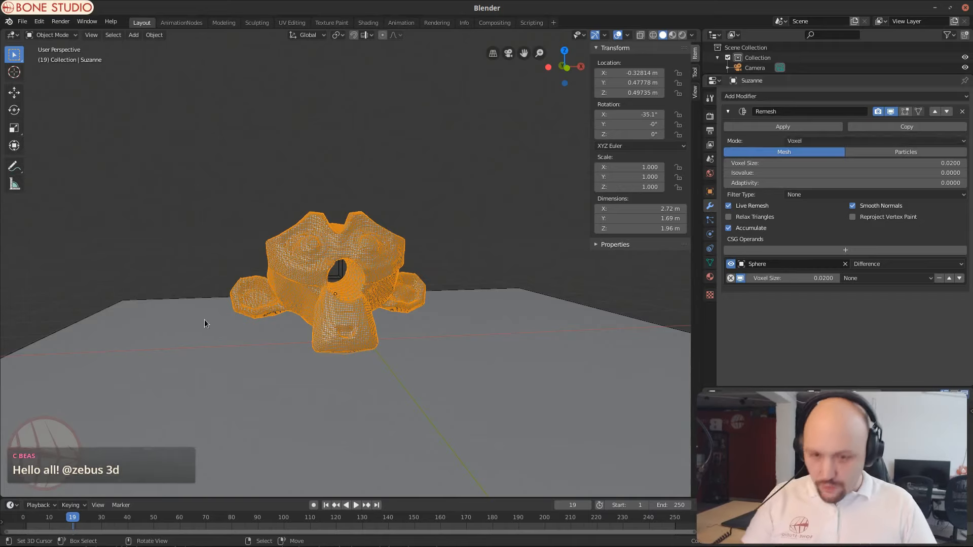
pyautogui.press('Delete')
pyautogui.click(340, 252)
pyautogui.press('x')
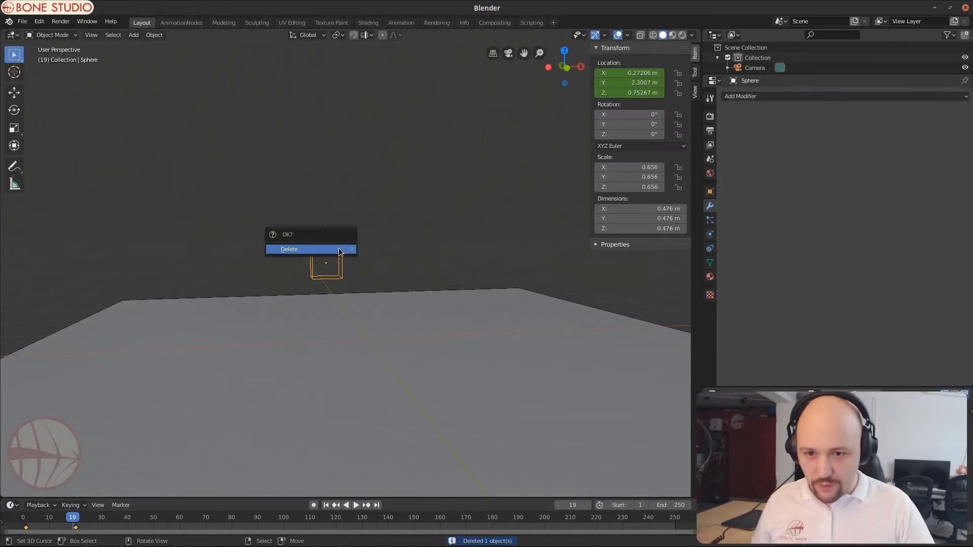
pyautogui.click(340, 248)
# Step: Add a UV sphere at the 3D cursor and scale it down to about 0.193
pyautogui.hotkey('shift', 'a')
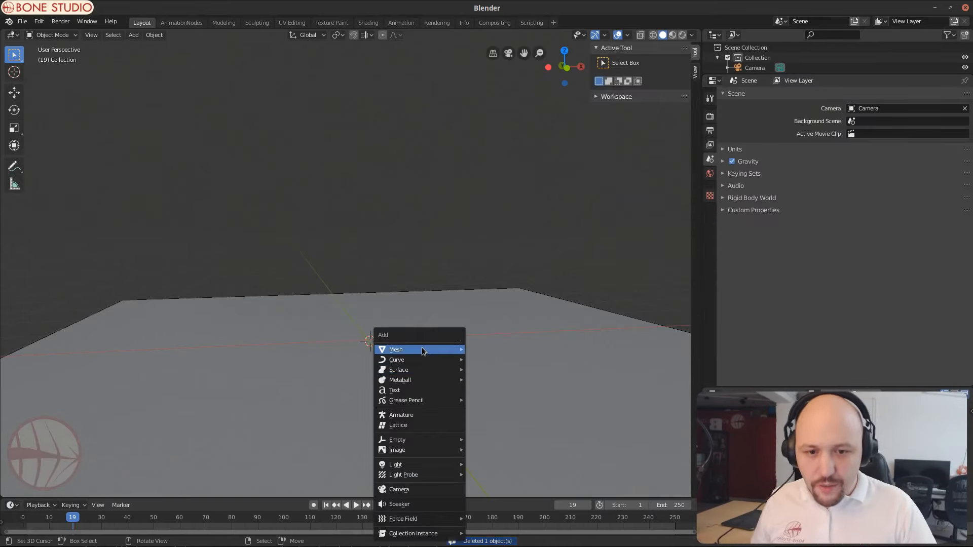
pyautogui.moveTo(422, 349)
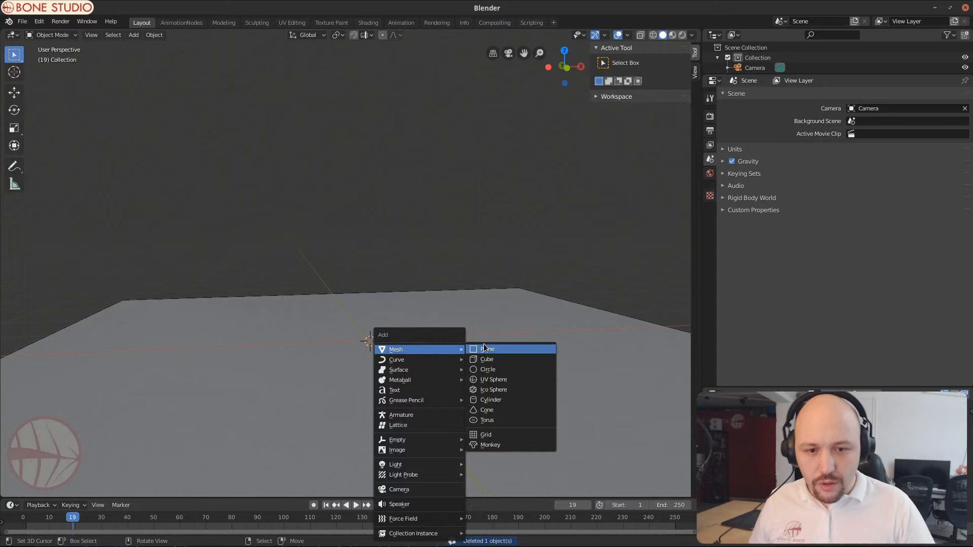
pyautogui.click(503, 381)
pyautogui.press('s')
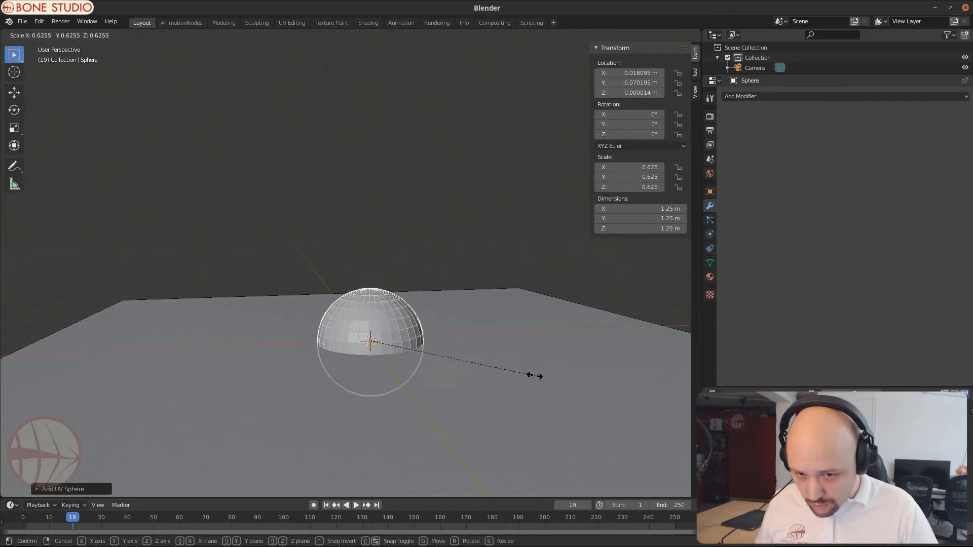
pyautogui.click(434, 360)
pyautogui.press('Delete')
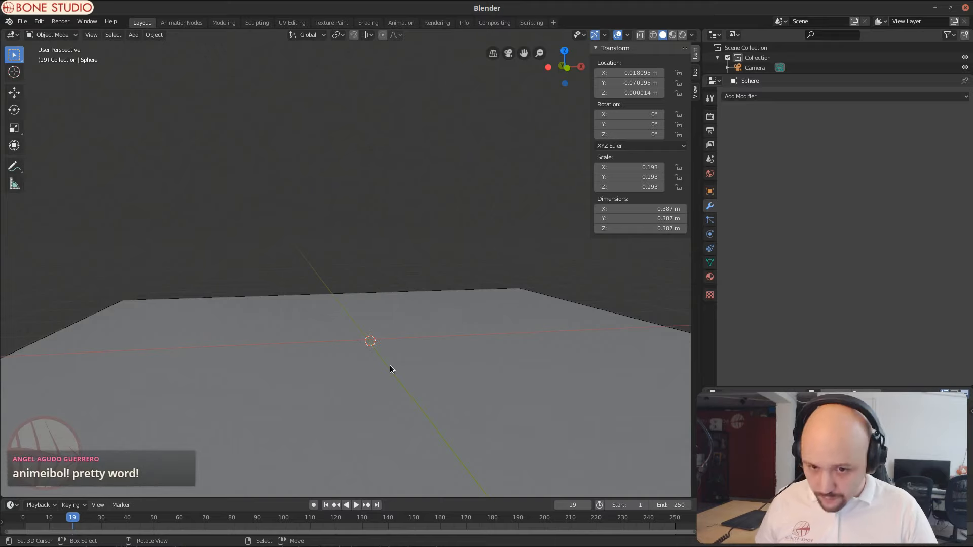
pyautogui.click(391, 365)
pyautogui.hotkey('ctrl', 'z')
pyautogui.hotkey('shift', 'z')
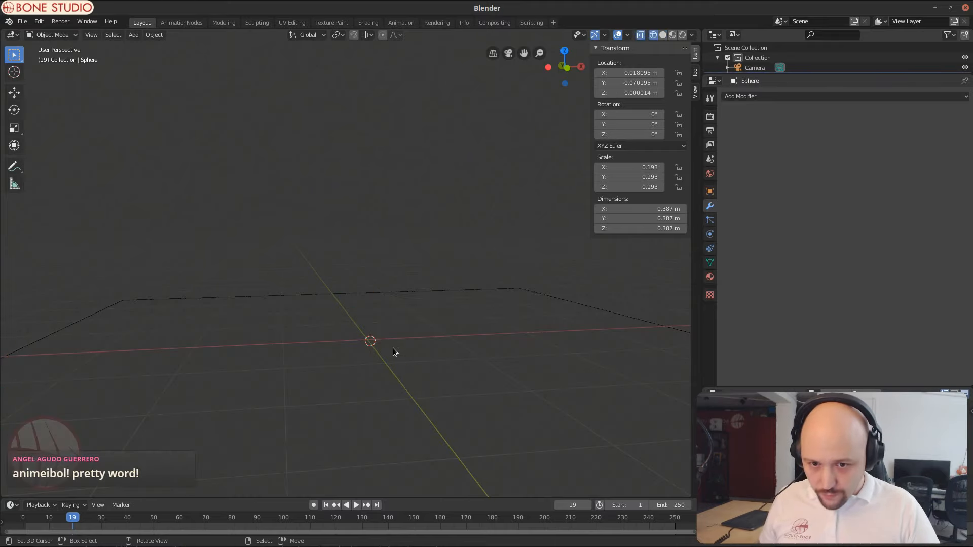
pyautogui.hotkey('ctrl', 'z')
pyautogui.hotkey('shift', 'z')
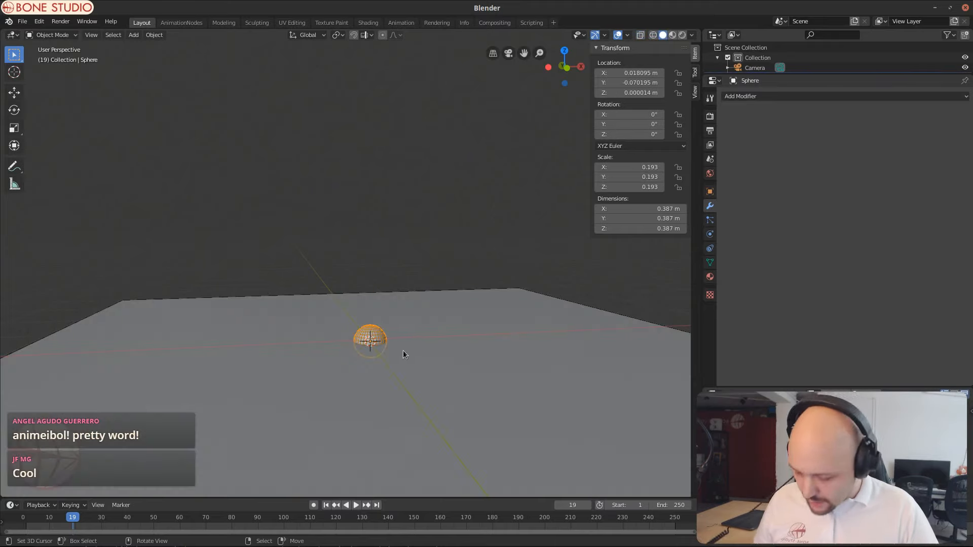
# Step: Raise the small sphere along Z to about 1.28 m above the plane
pyautogui.press('g')
pyautogui.press('z')
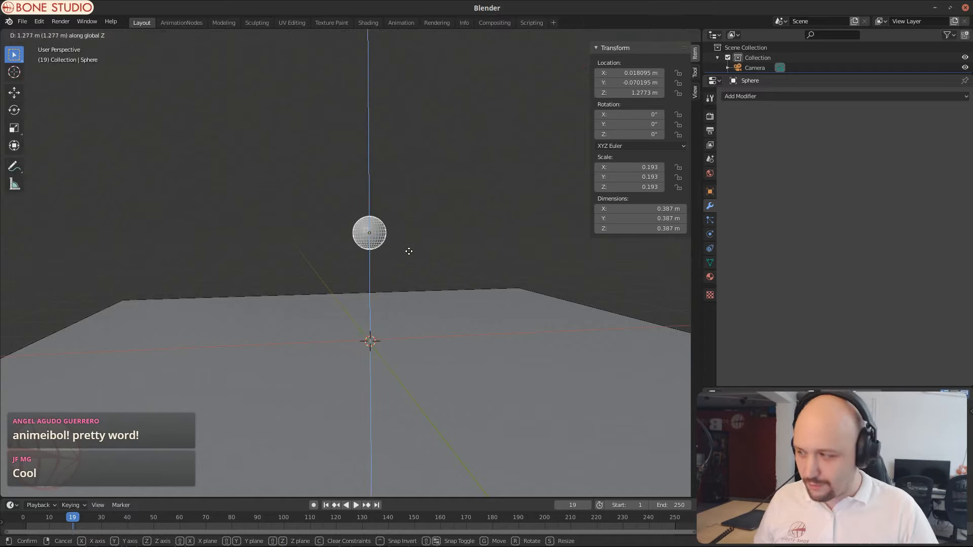
pyautogui.click(408, 251)
# Step: Enable Collision physics on the ground plane
pyautogui.moveTo(408, 251); pyautogui.dragTo(444, 321, button='middle')
pyautogui.click(445, 321)
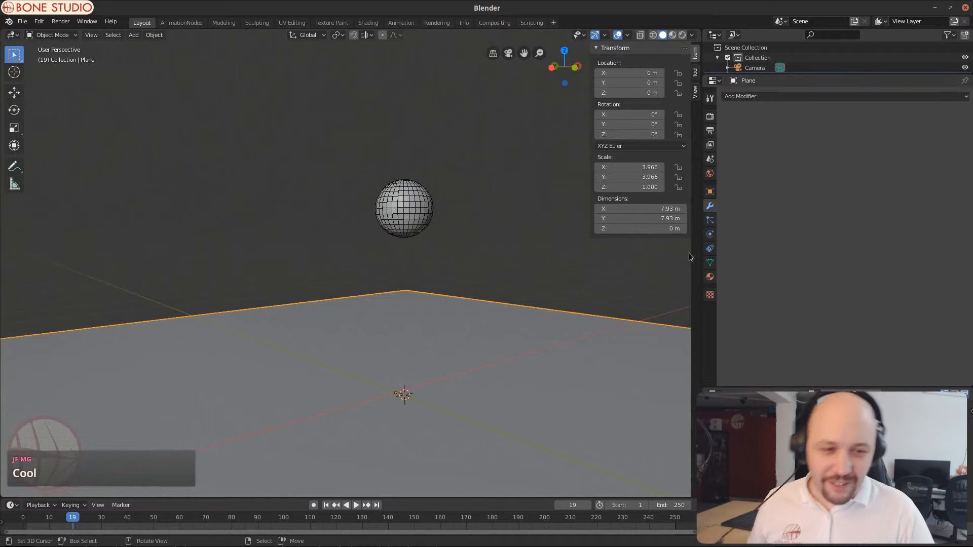
pyautogui.click(710, 234)
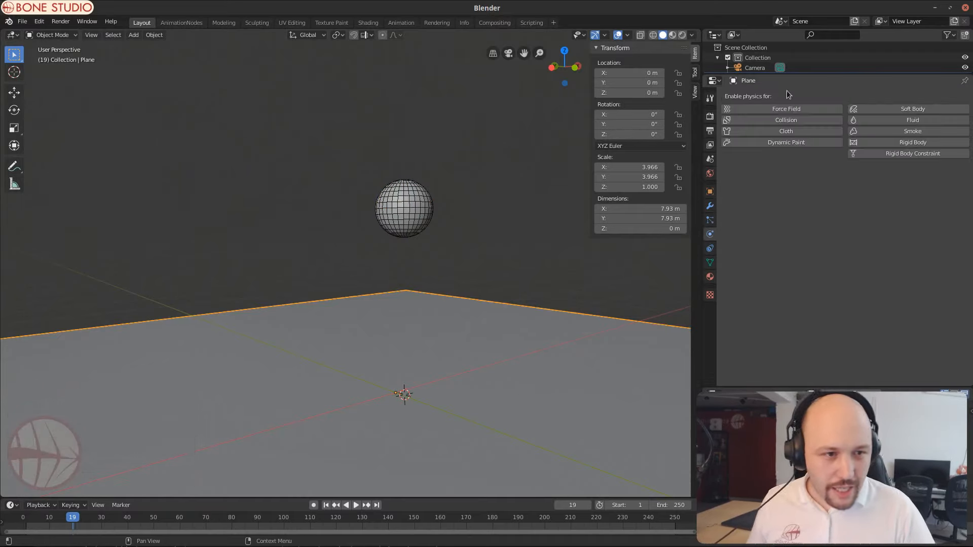
pyautogui.click(786, 120)
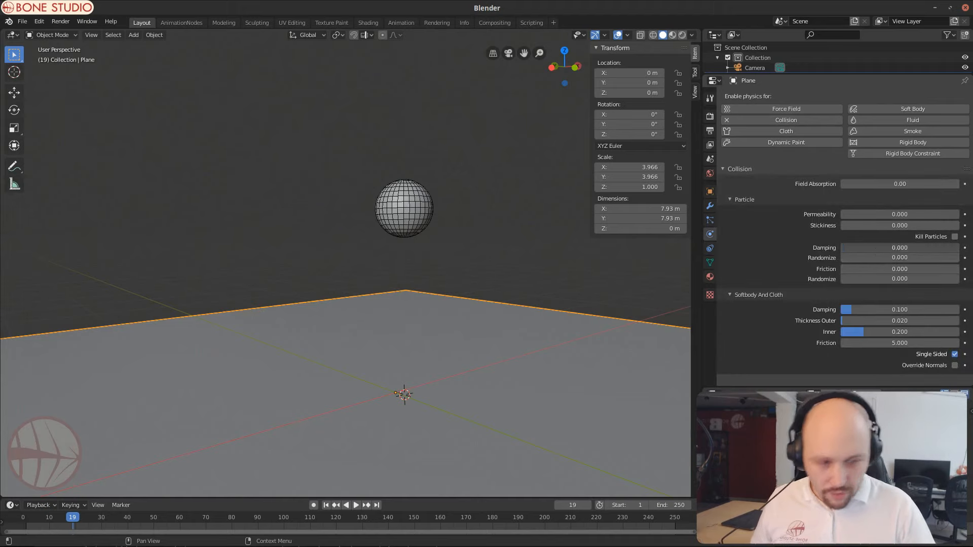
# Step: Set the plane's particle collision damping to 0.7 with randomize 0.2, and friction to 0.7 with randomize 0.2
pyautogui.write('0.7')
pyautogui.press('Tab')
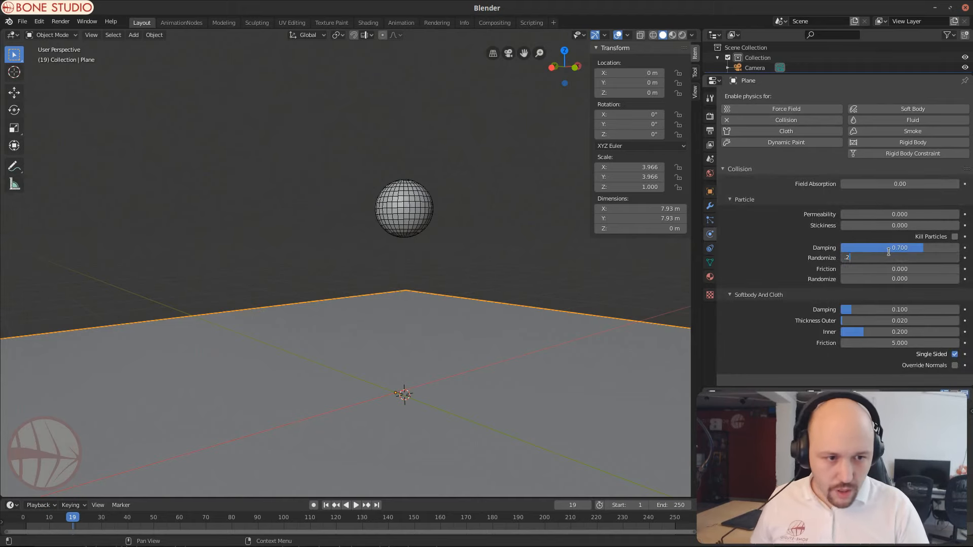
pyautogui.write('.2')
pyautogui.press('Tab')
pyautogui.write('.7')
pyautogui.press('Tab')
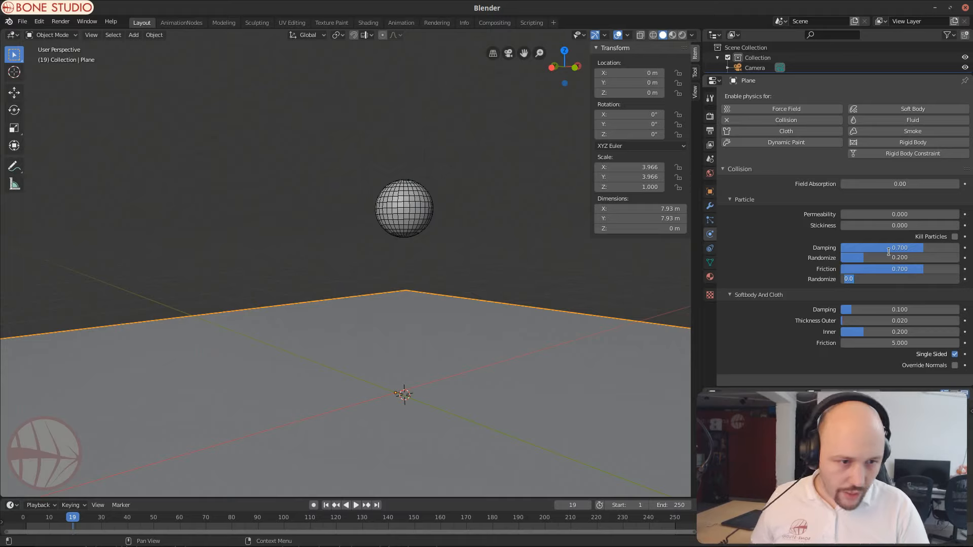
pyautogui.write('.2')
pyautogui.press('Return')
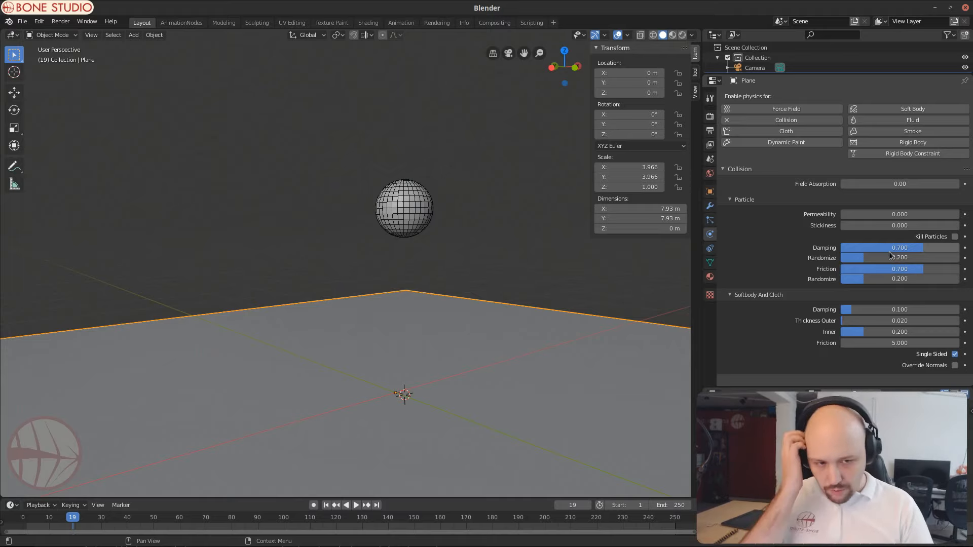
# Step: Add an emitter particle system to the sphere, play the simulation to preview the particles hitting the plane, and return to frame 1
pyautogui.click(410, 196)
pyautogui.click(711, 220)
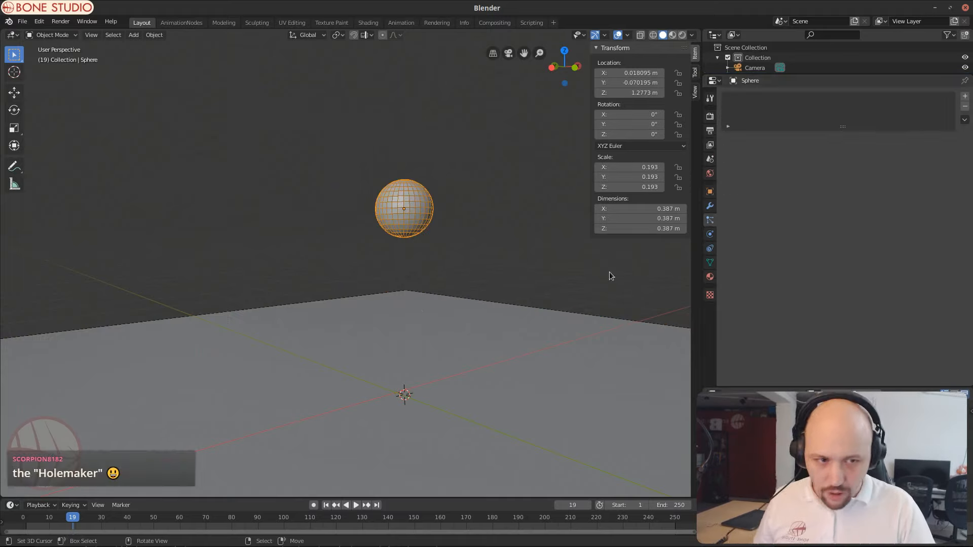
pyautogui.click(965, 97)
pyautogui.moveTo(525, 285); pyautogui.dragTo(478, 284, button='middle')
pyautogui.press('space')
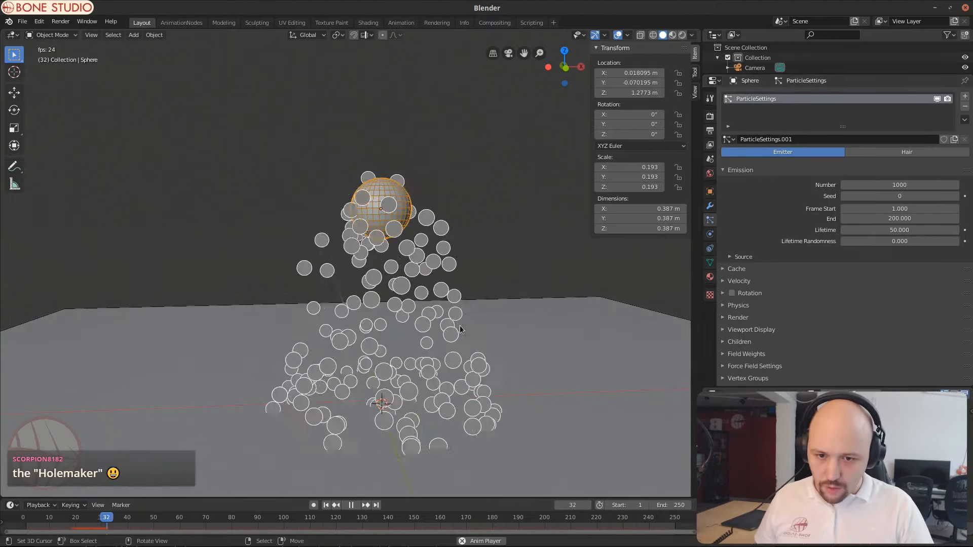
pyautogui.press('space')
pyautogui.hotkey('shift', 'Left')
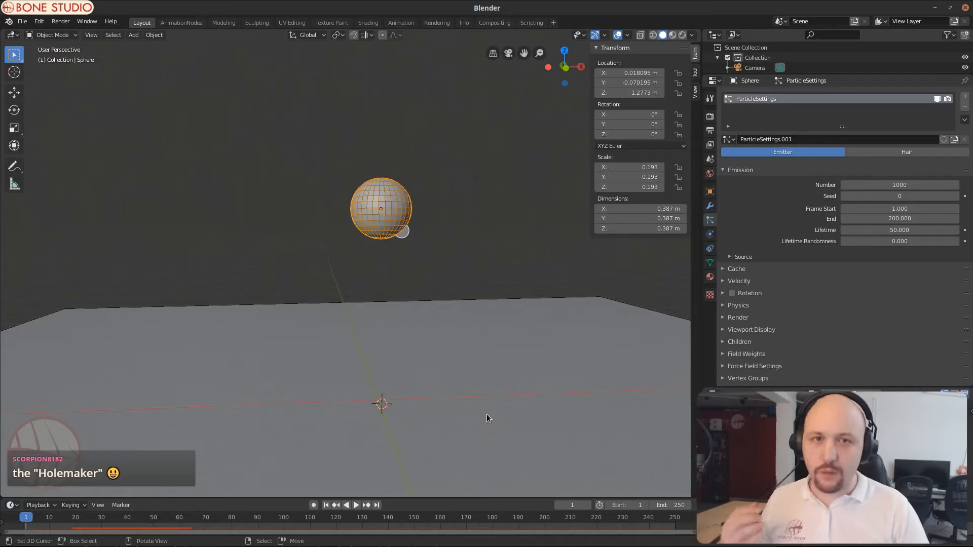
# Step: Set the sphere's particle physics type to Fluid
pyautogui.click(749, 306)
pyautogui.scroll(-4, 852, 238)
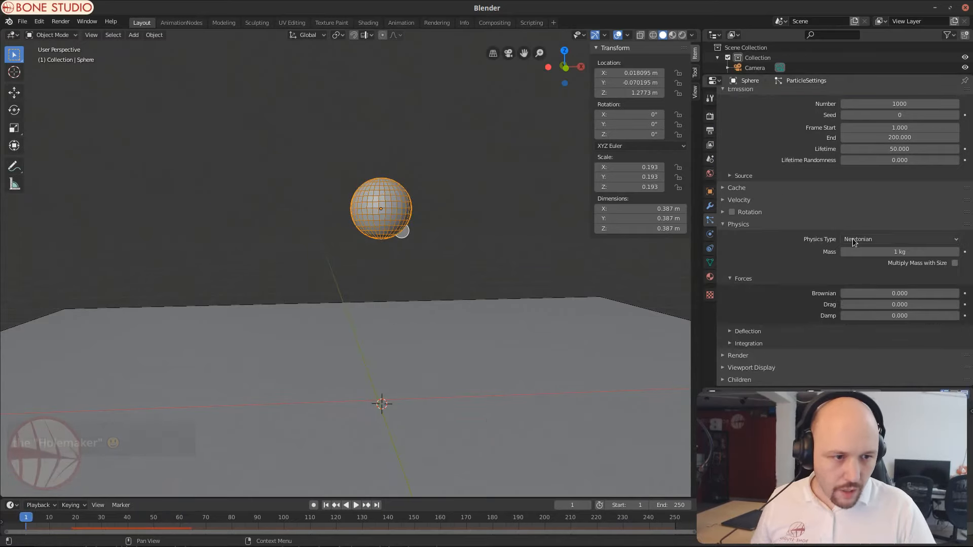
pyautogui.click(878, 239)
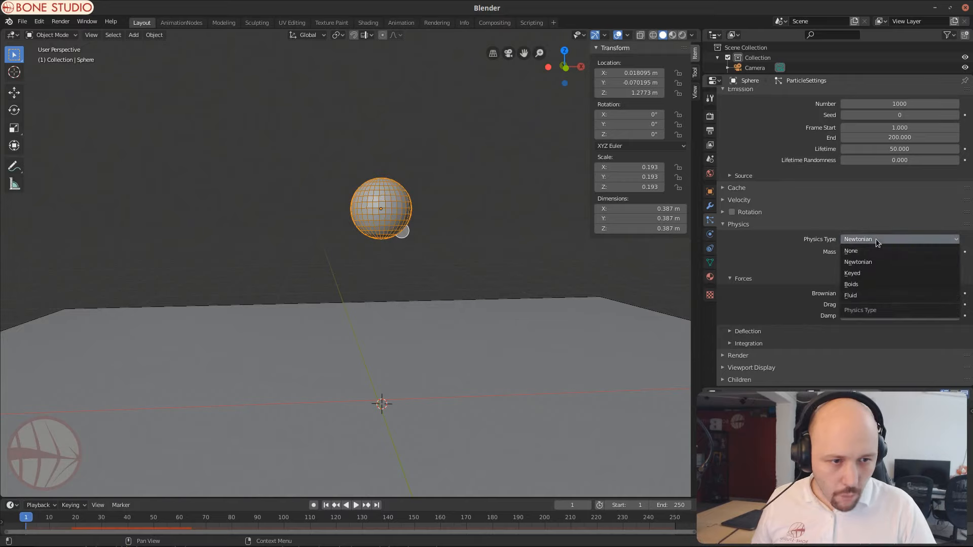
pyautogui.click(859, 297)
# Step: Set the particle integration to Verlet with 4 subframes and adaptive subframes enabled, and play the simulation to preview it
pyautogui.scroll(-4, 800, 267)
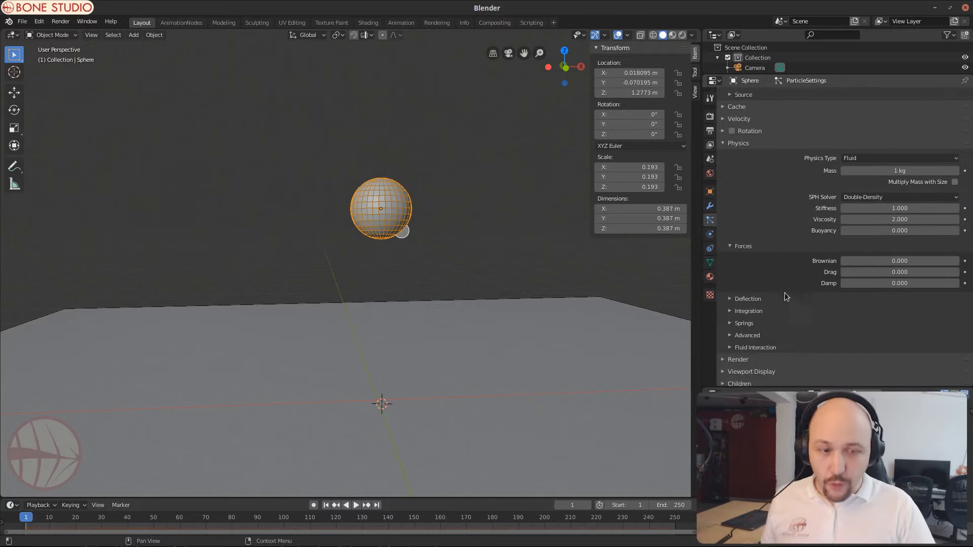
pyautogui.click(755, 312)
pyautogui.scroll(-2, 770, 316)
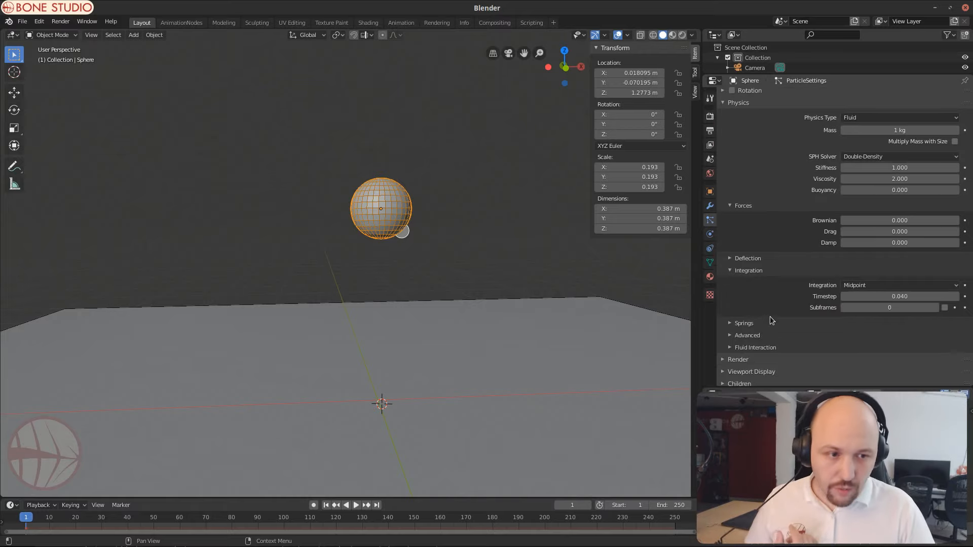
pyautogui.click(892, 285)
pyautogui.click(862, 307)
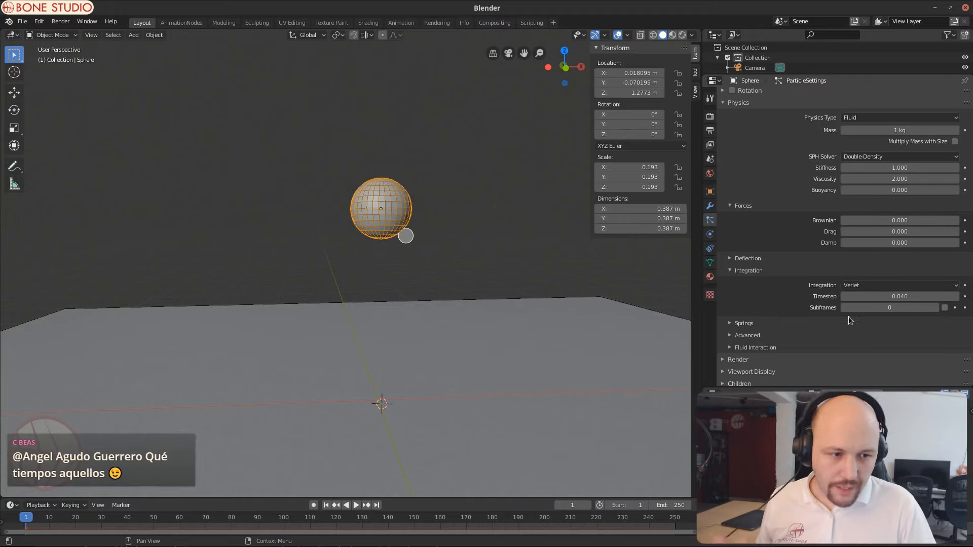
pyautogui.click(945, 309)
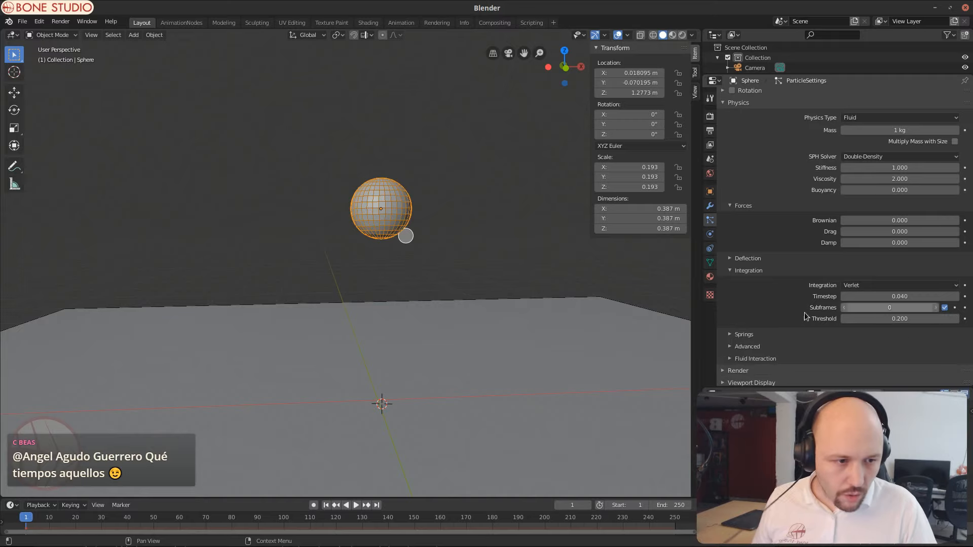
pyautogui.click(891, 309)
pyautogui.press('Return')
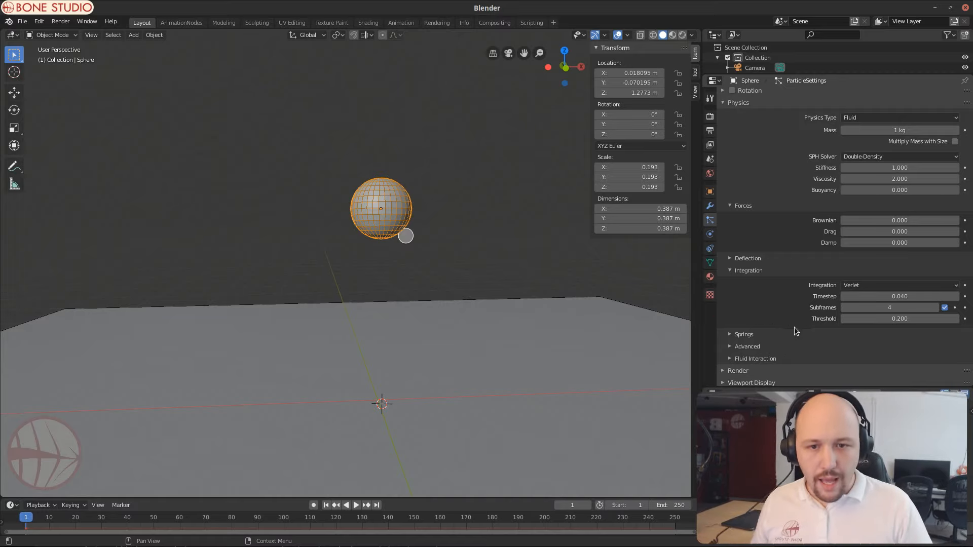
pyautogui.press('space')
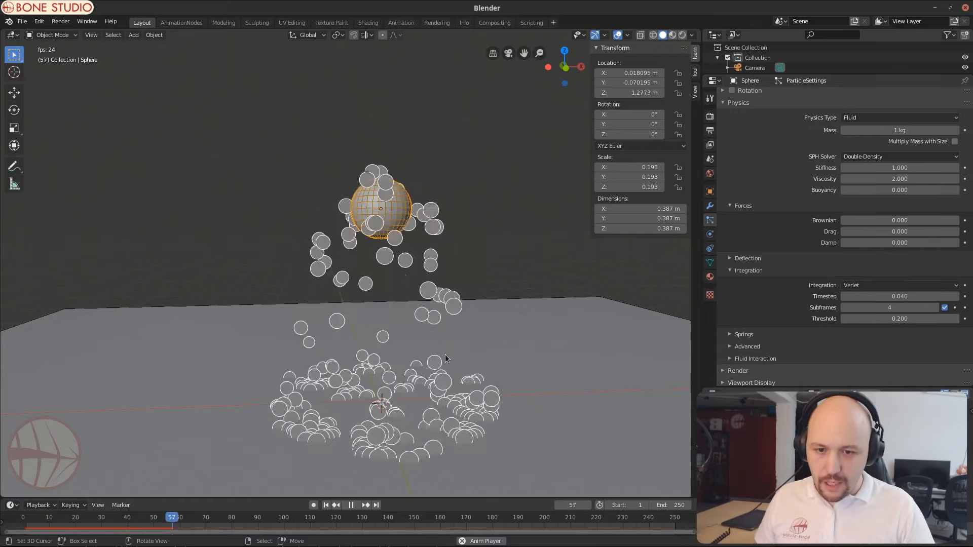
pyautogui.moveTo(445, 354); pyautogui.dragTo(419, 304, button='middle')
pyautogui.press('Escape')
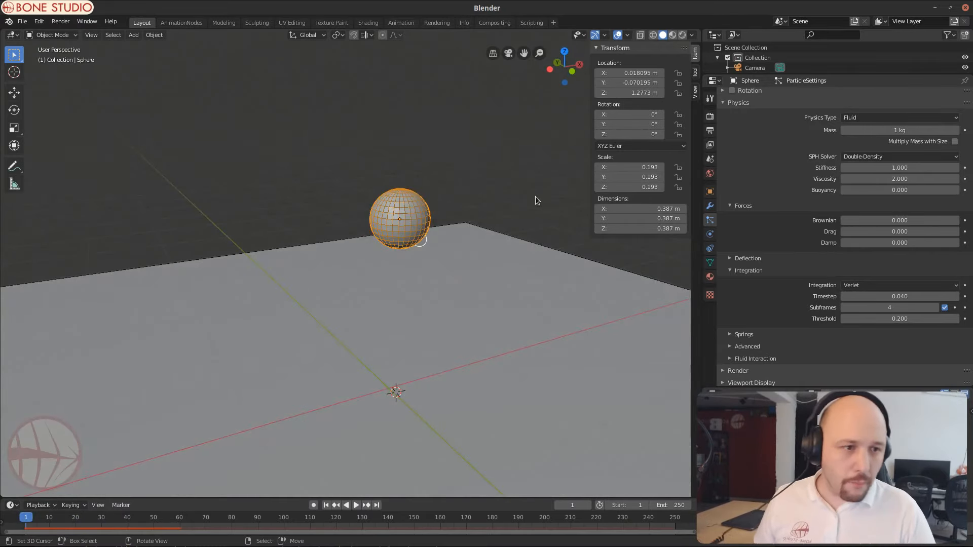
# Step: Set the scene's end frame to 200 and the particle lifetime to 200 frames
pyautogui.scroll(10, 836, 228)
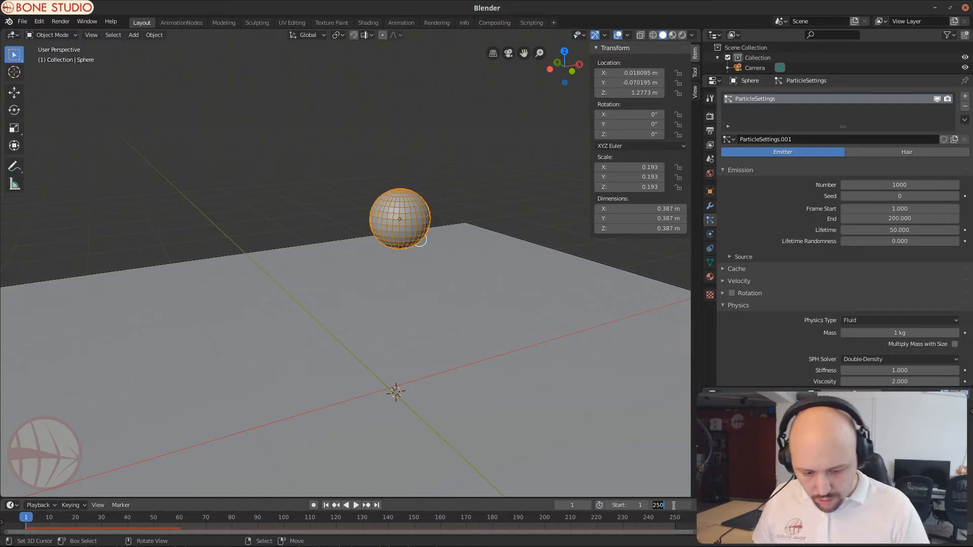
pyautogui.click(674, 505)
pyautogui.write('200')
pyautogui.press('Return')
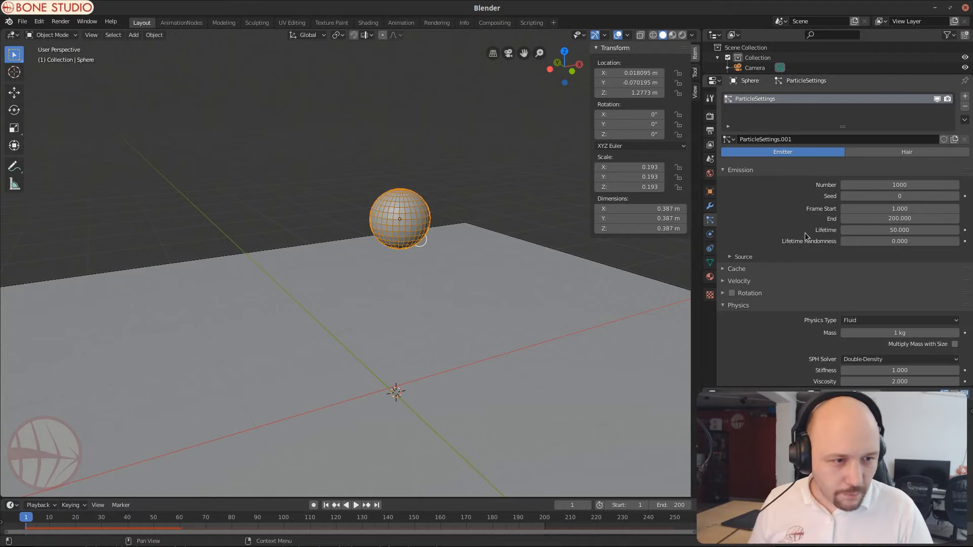
pyautogui.click(890, 230)
pyautogui.write('200')
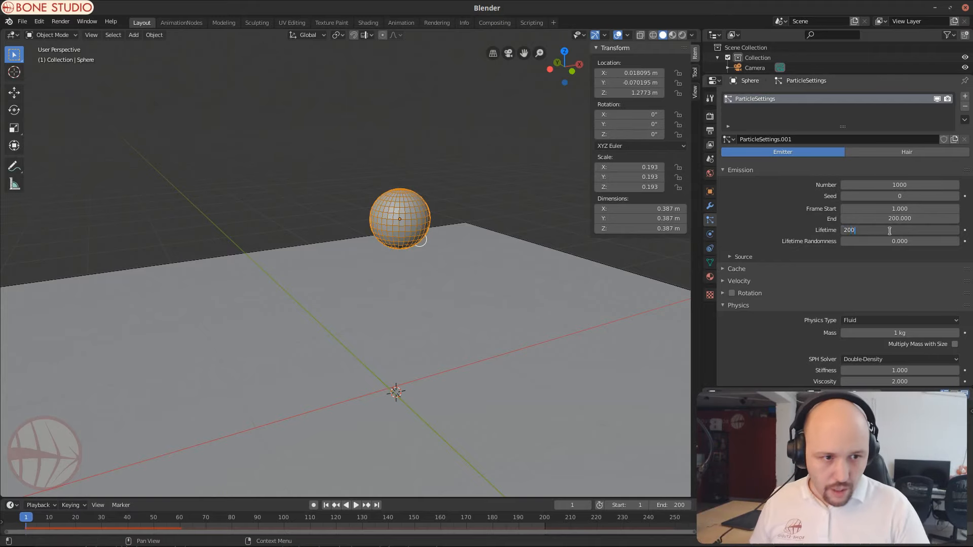
pyautogui.press('Return')
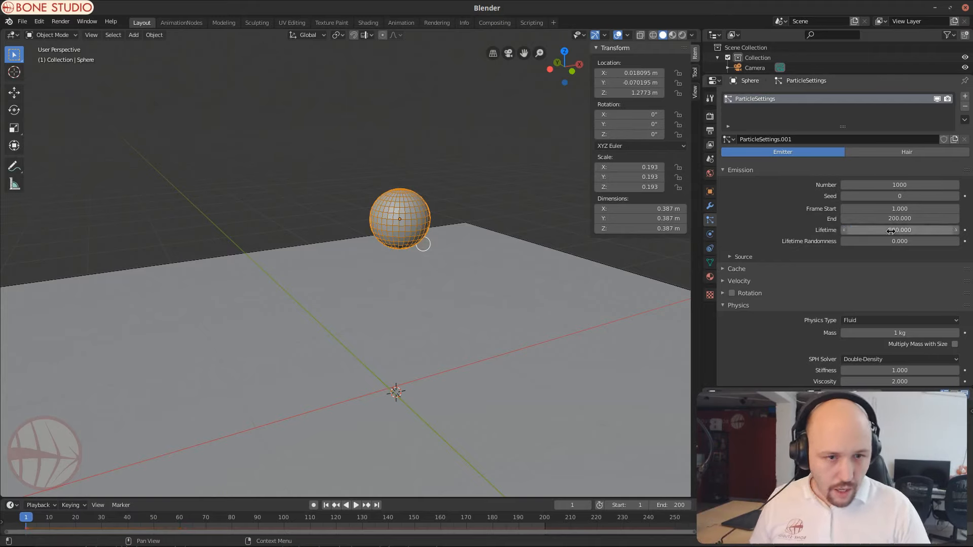
# Step: Set the particle system's Render As option to None
pyautogui.click(741, 256)
pyautogui.click(741, 256)
pyautogui.scroll(-10, 760, 200)
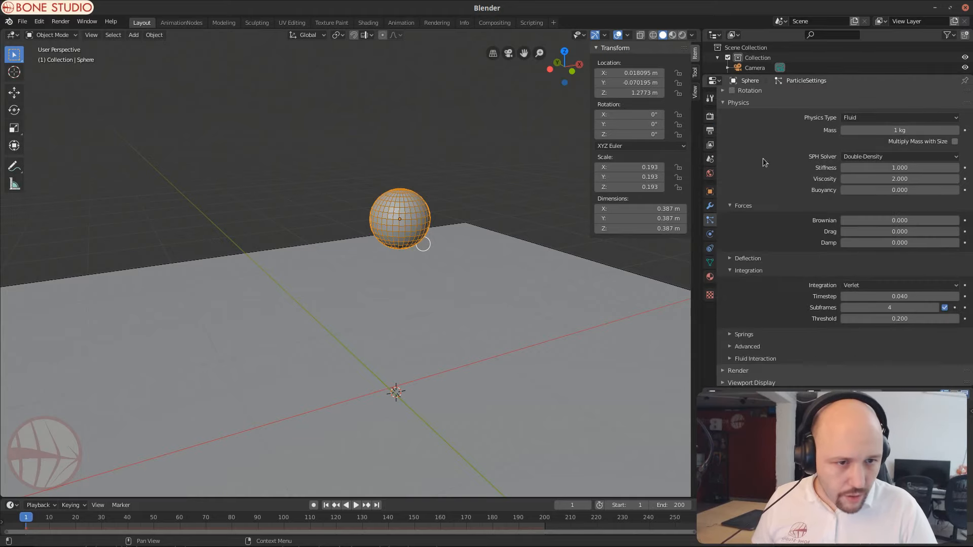
pyautogui.scroll(-4, 765, 162)
pyautogui.click(780, 296)
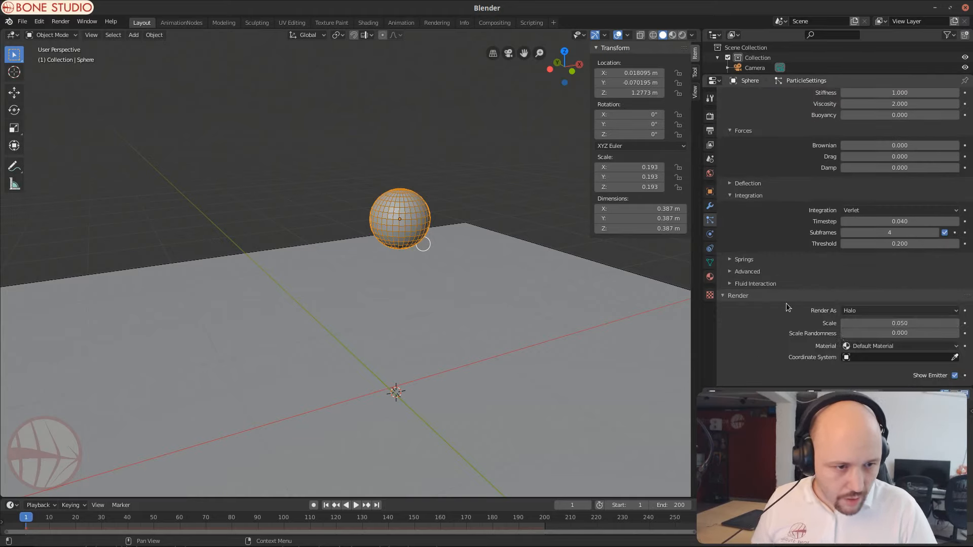
pyautogui.click(863, 310)
pyautogui.click(867, 324)
pyautogui.click(750, 297)
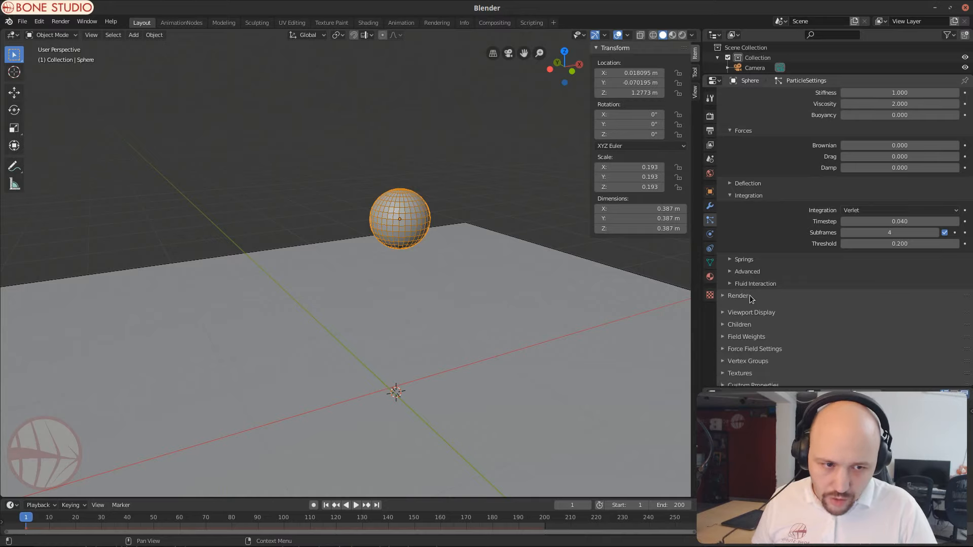
# Step: Display the particles in the viewport as points with a size of 0.02 m, and briefly preview the simulation
pyautogui.click(752, 312)
pyautogui.scroll(-1, 857, 318)
pyautogui.click(862, 305)
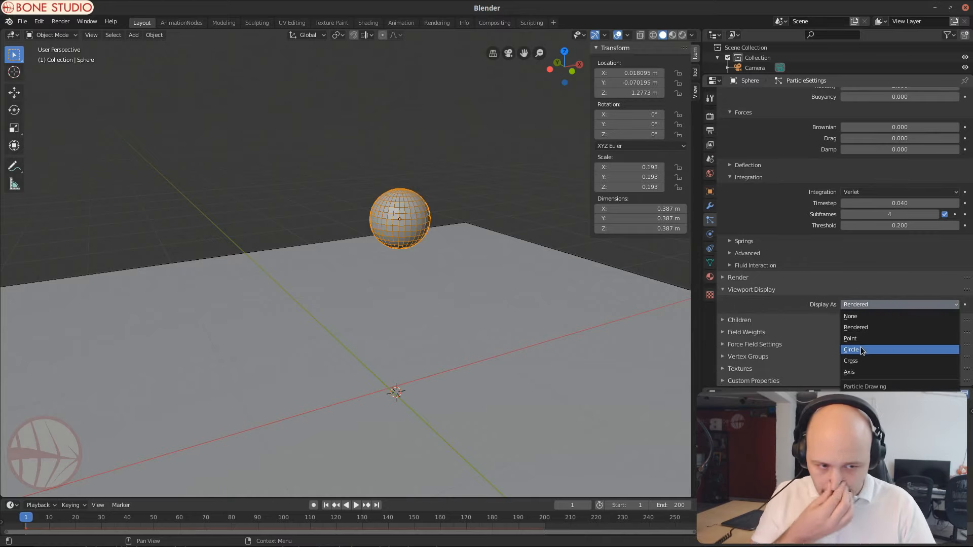
pyautogui.click(862, 339)
pyautogui.click(888, 347)
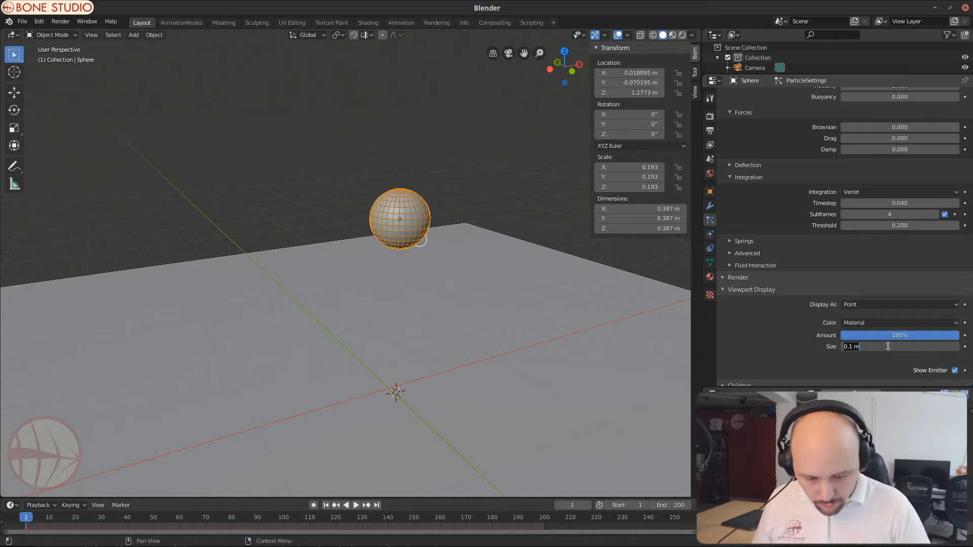
pyautogui.write('0.02')
pyautogui.press('Return')
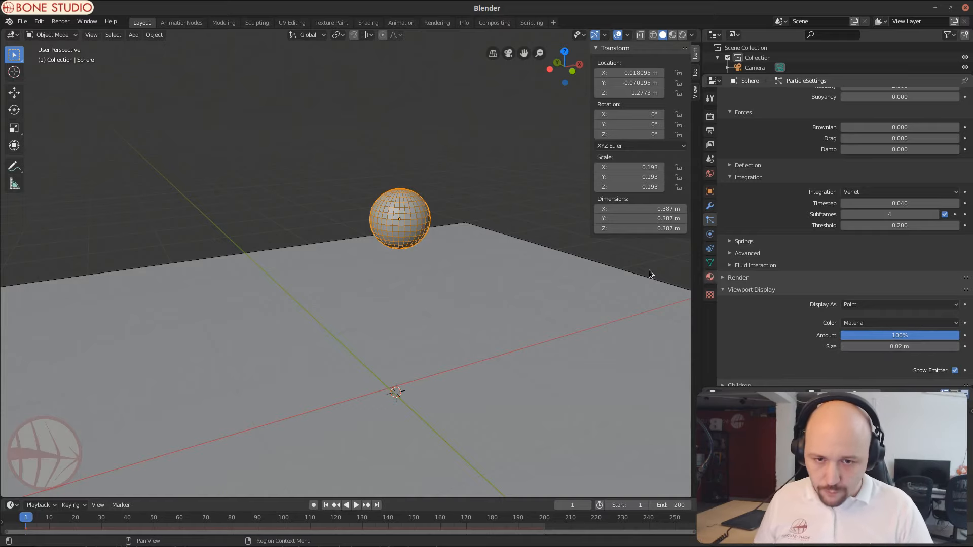
pyautogui.press('space')
pyautogui.press('Escape')
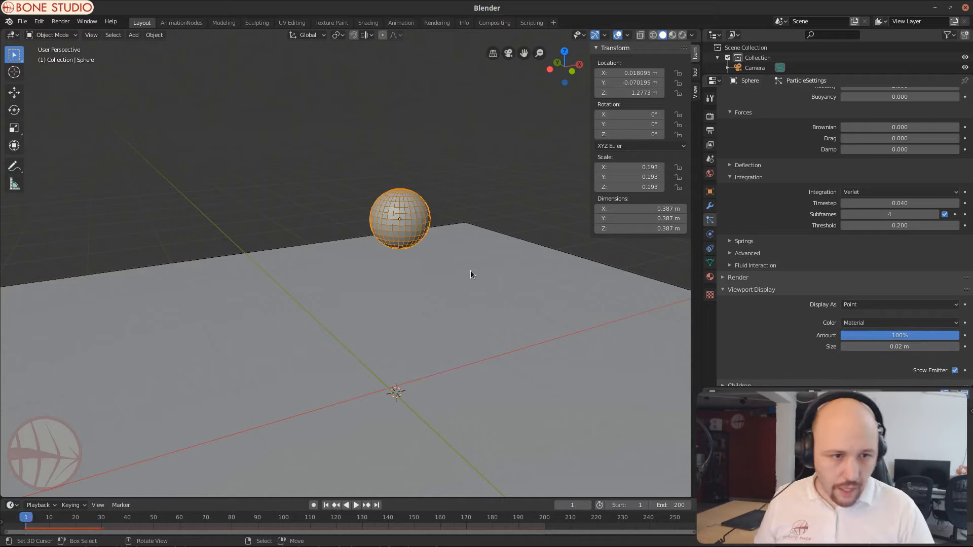
# Step: Set the particles' normal velocity to 0 m/s and object-aligned Z velocity to -2 m/s, and preview the simulation
pyautogui.scroll(10, 764, 281)
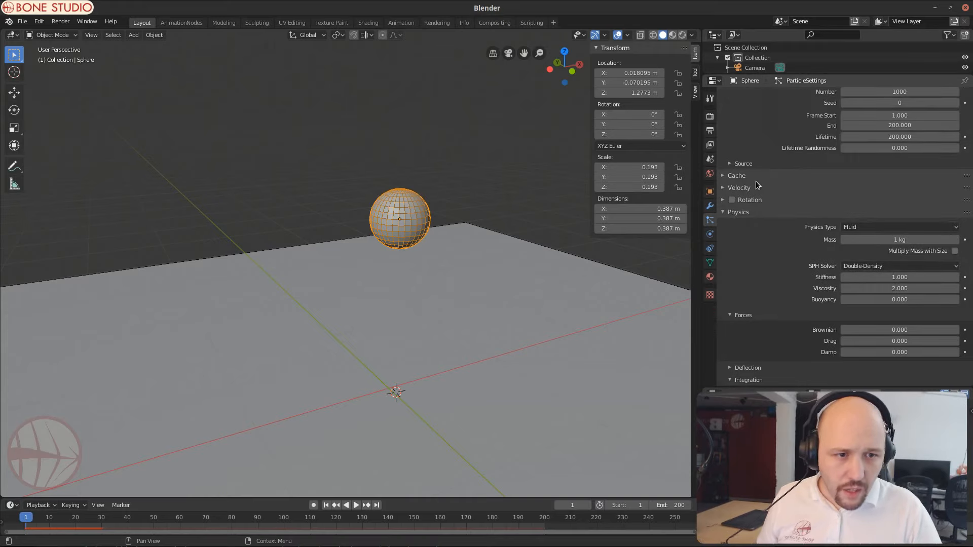
pyautogui.click(886, 203)
pyautogui.write('0')
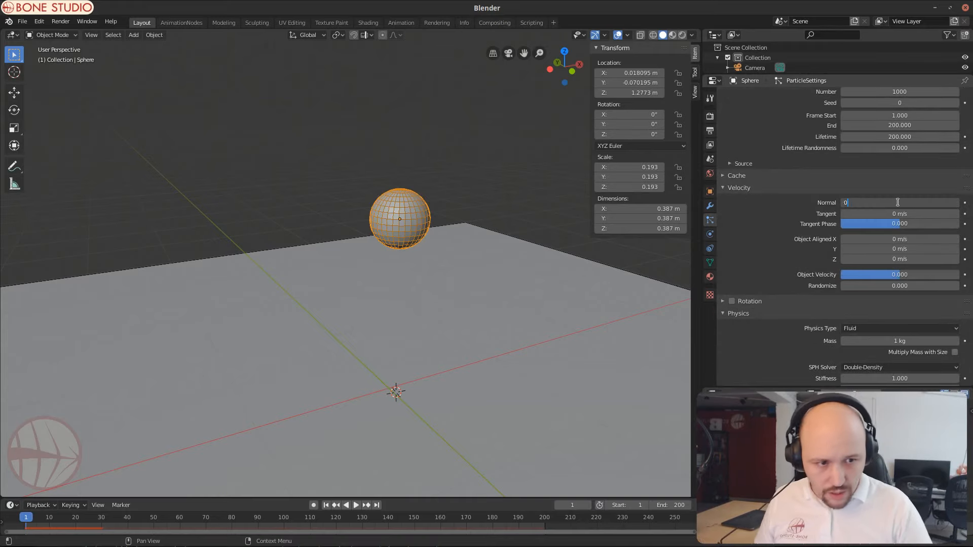
pyautogui.press('Return')
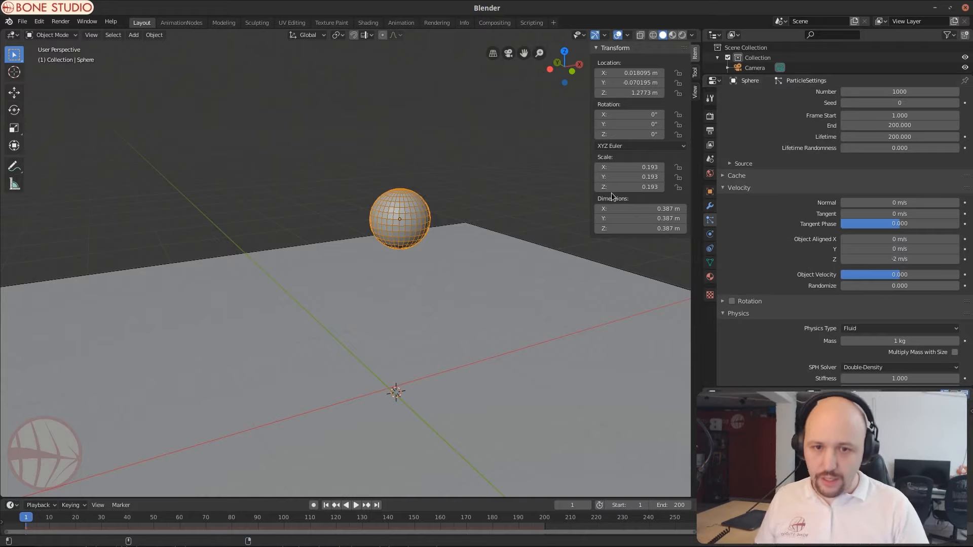
pyautogui.press('space')
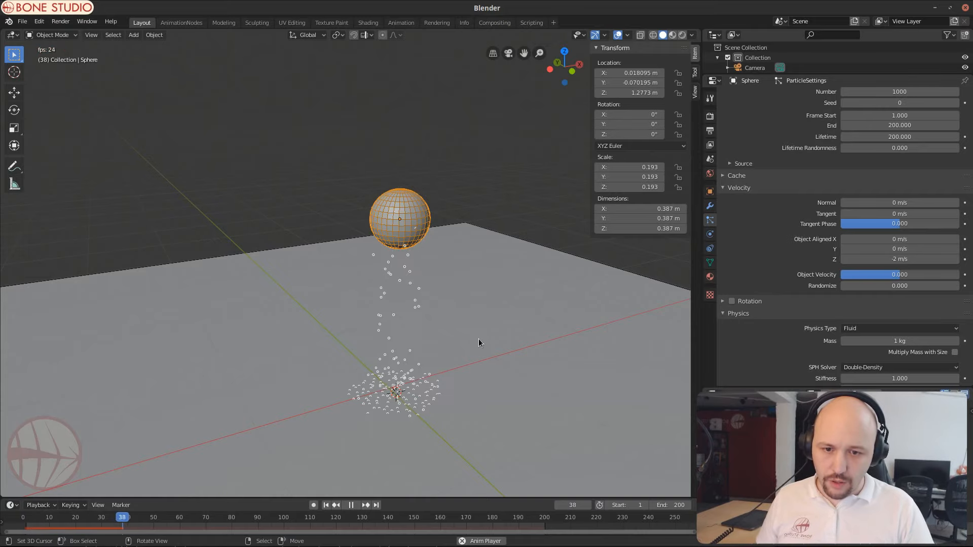
pyautogui.press('Escape')
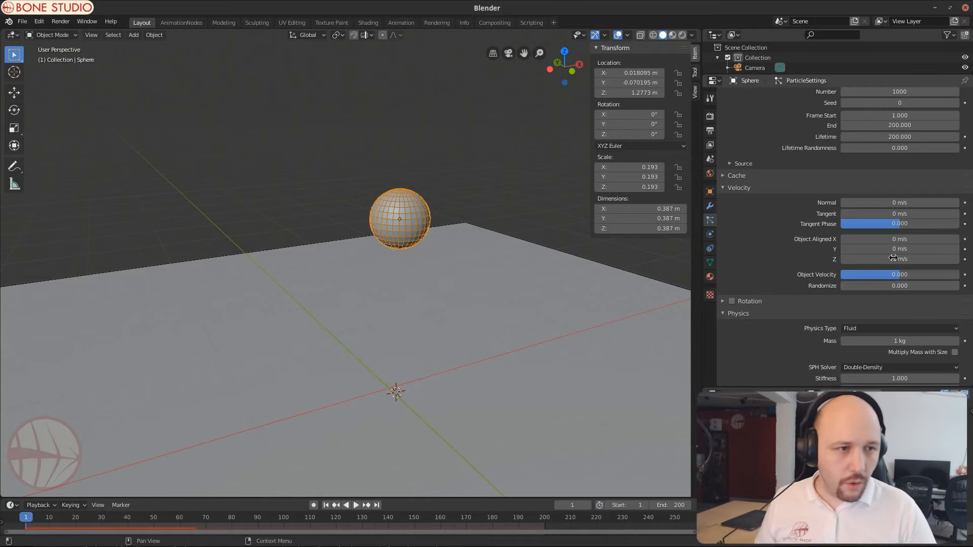
# Step: Set the number of emitted particles to 10000 and preview the simulation
pyautogui.scroll(5, 916, 189)
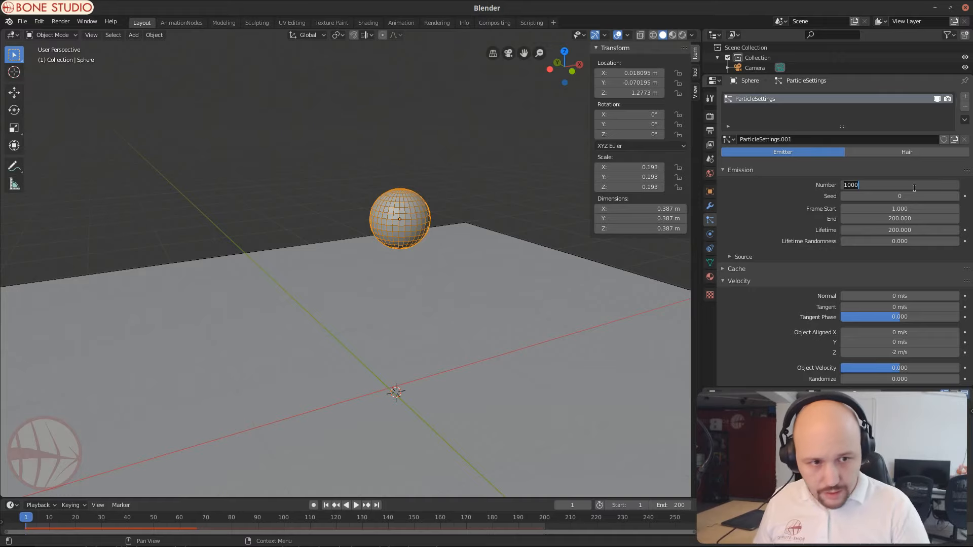
pyautogui.press('Return')
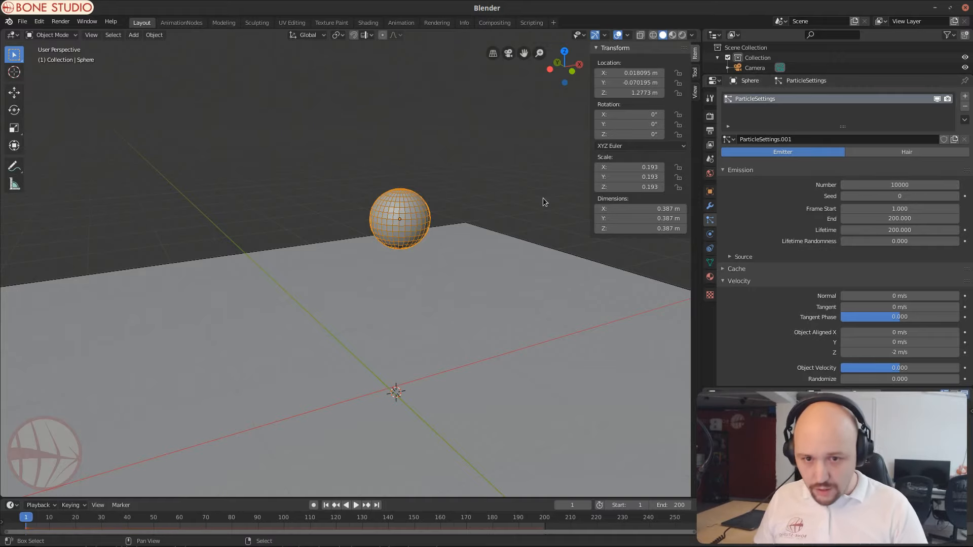
pyautogui.press('space')
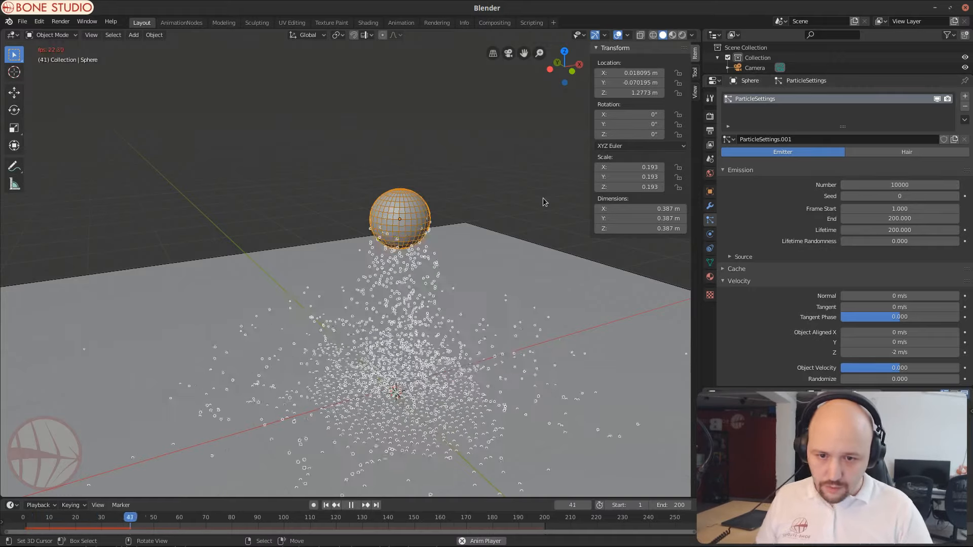
pyautogui.press('Escape')
# Step: Try a viewport particle size of 0.005 m and play the simulation to judge it
pyautogui.scroll(-10, 786, 235)
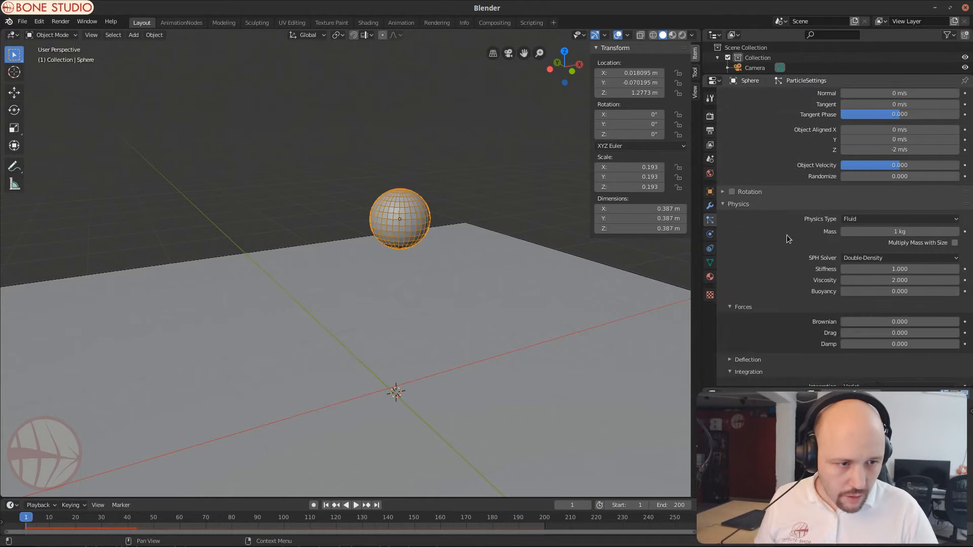
pyautogui.scroll(-10, 786, 235)
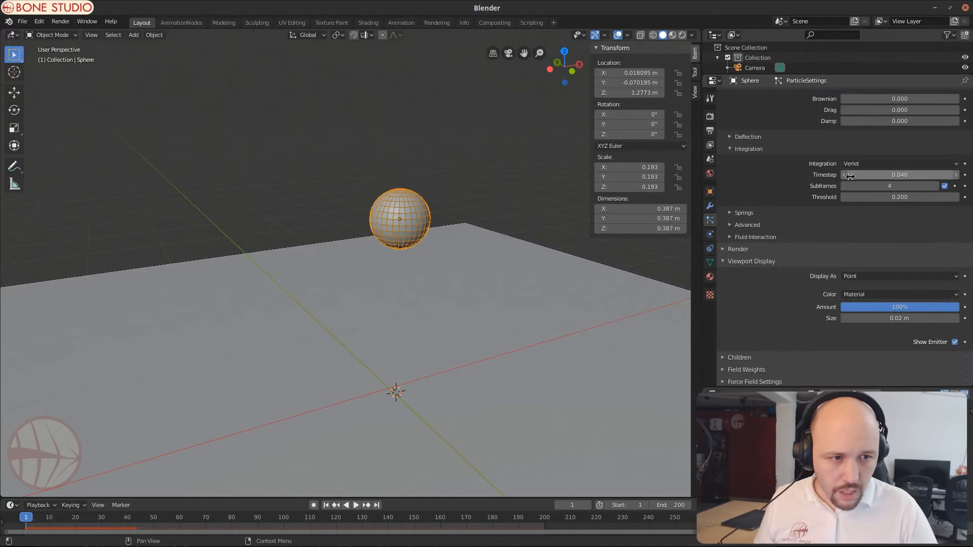
pyautogui.click(875, 318)
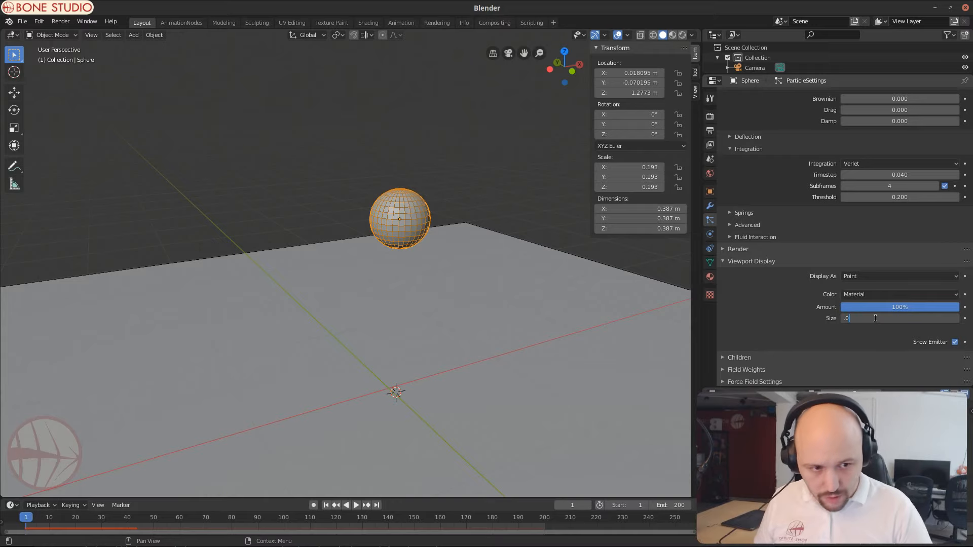
pyautogui.write('.005')
pyautogui.press('Return')
pyautogui.press('space')
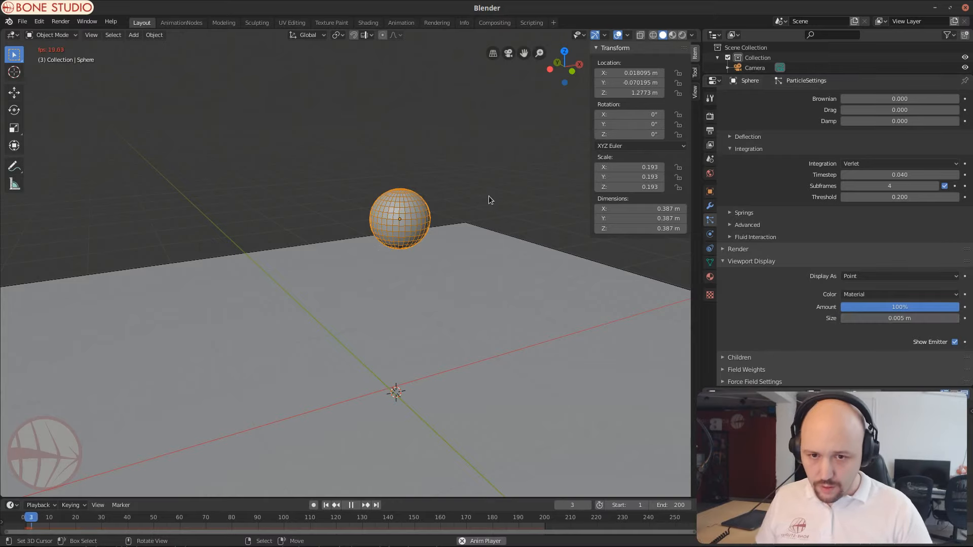
pyautogui.press('space')
# Step: Set the viewport particle size to 0.01 m and replay the simulation from frame 1
pyautogui.click(919, 317)
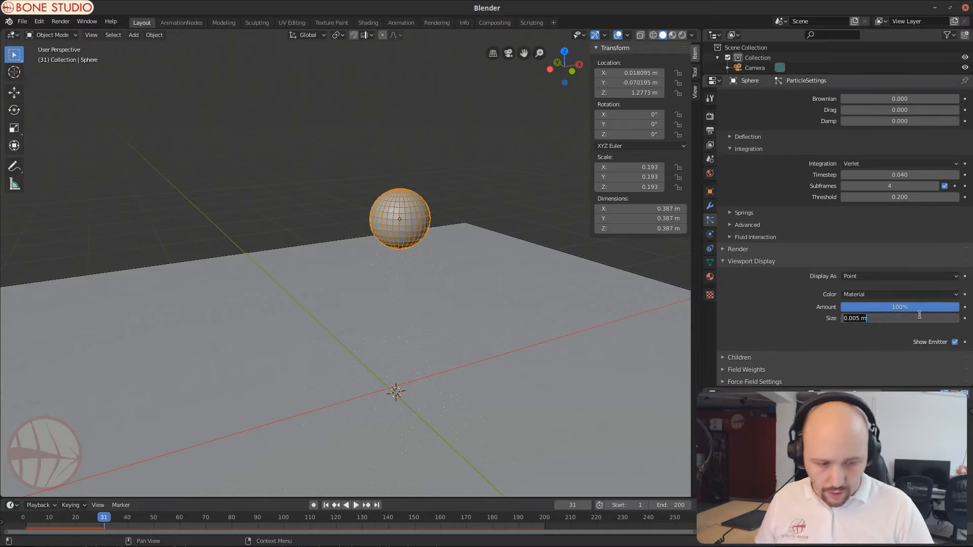
pyautogui.write('.01')
pyautogui.press('Return')
pyautogui.hotkey('shift', 'Left')
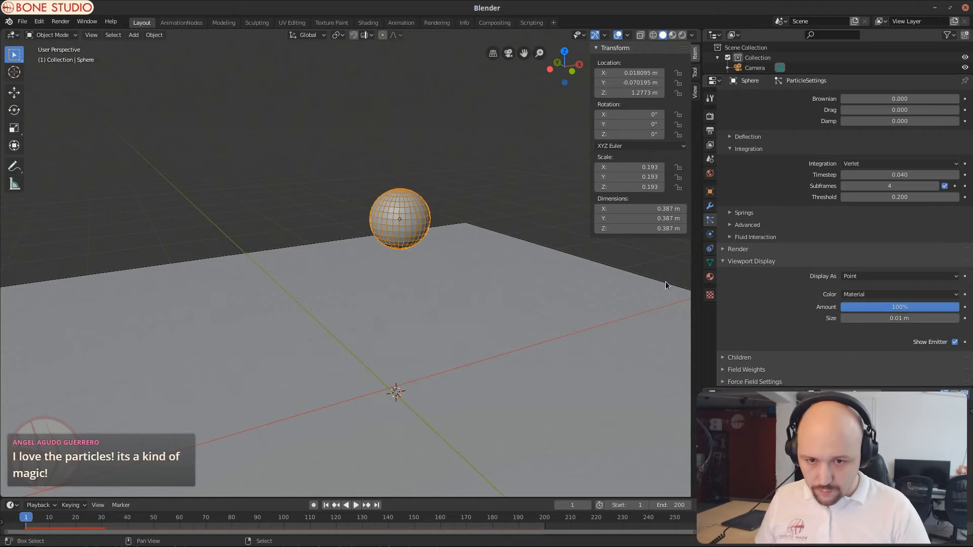
pyautogui.press('space')
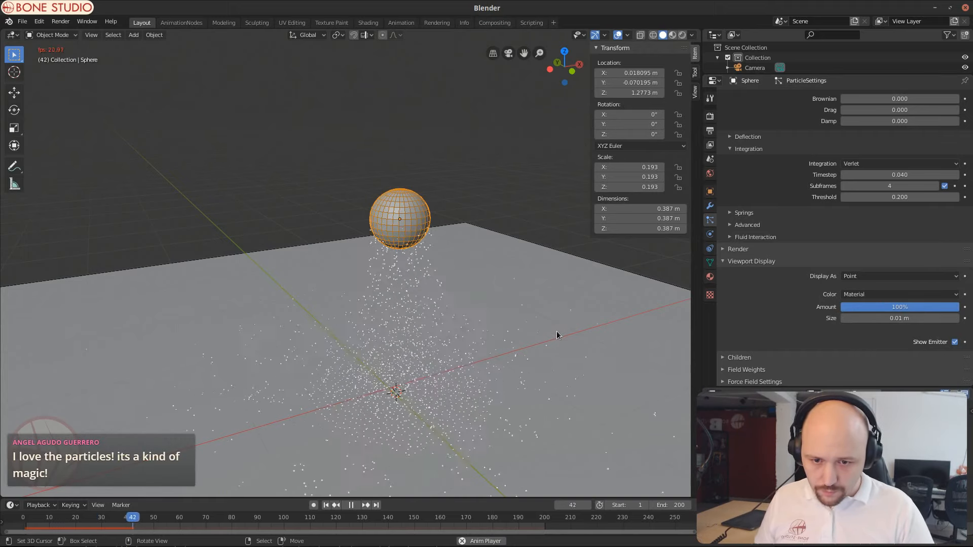
# Step: Stop playback and expand the advanced fluid physics settings of the sphere's particle system
pyautogui.press('Escape')
pyautogui.scroll(10, 801, 311)
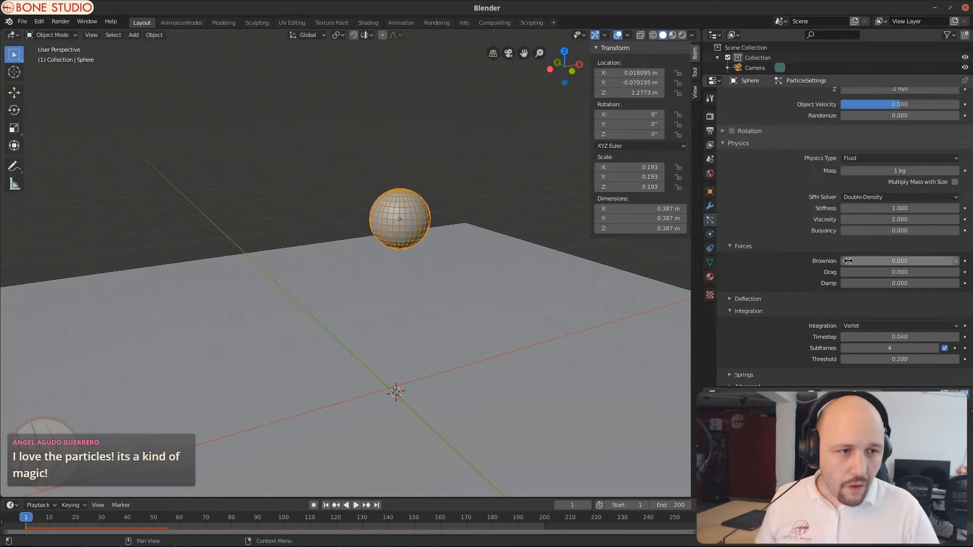
pyautogui.scroll(-12, 798, 282)
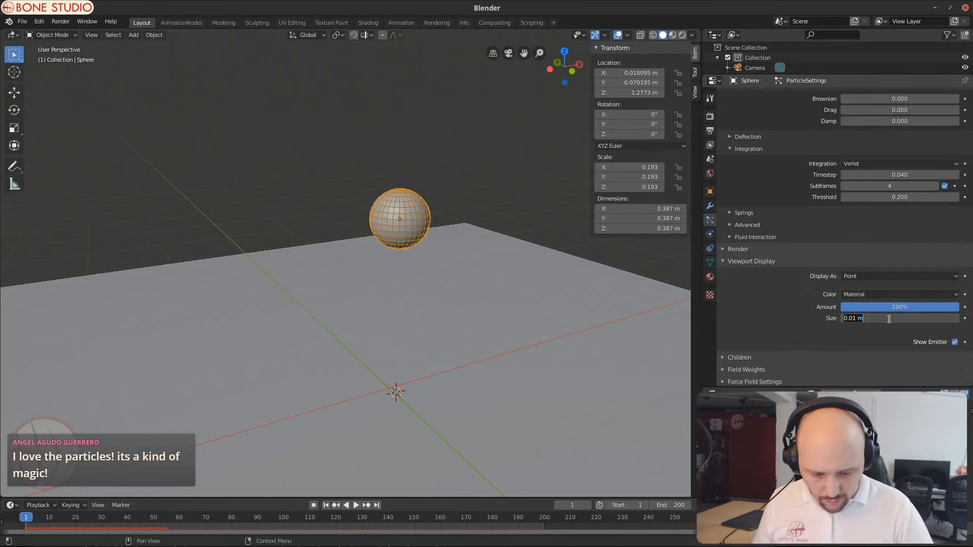
pyautogui.scroll(6, 748, 269)
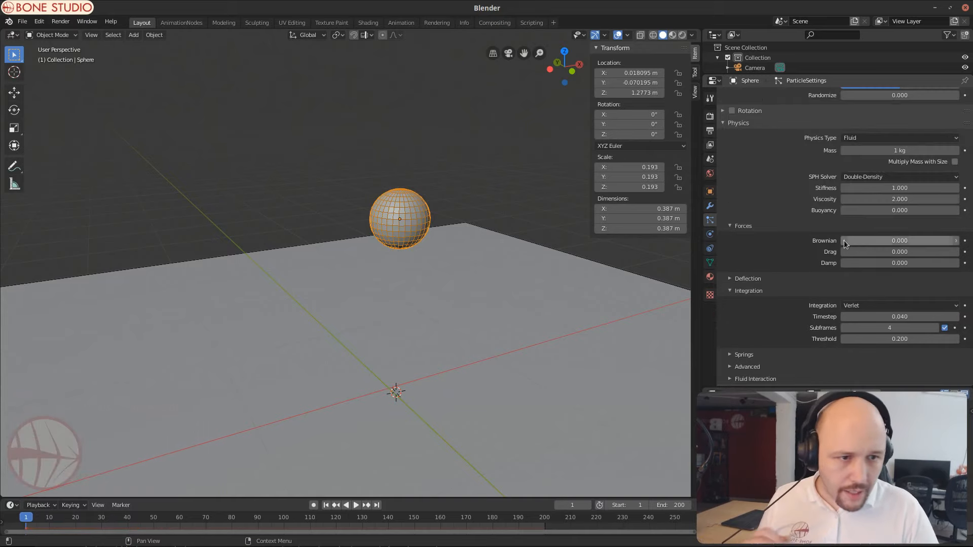
pyautogui.scroll(3, 814, 246)
pyautogui.scroll(-5, 817, 289)
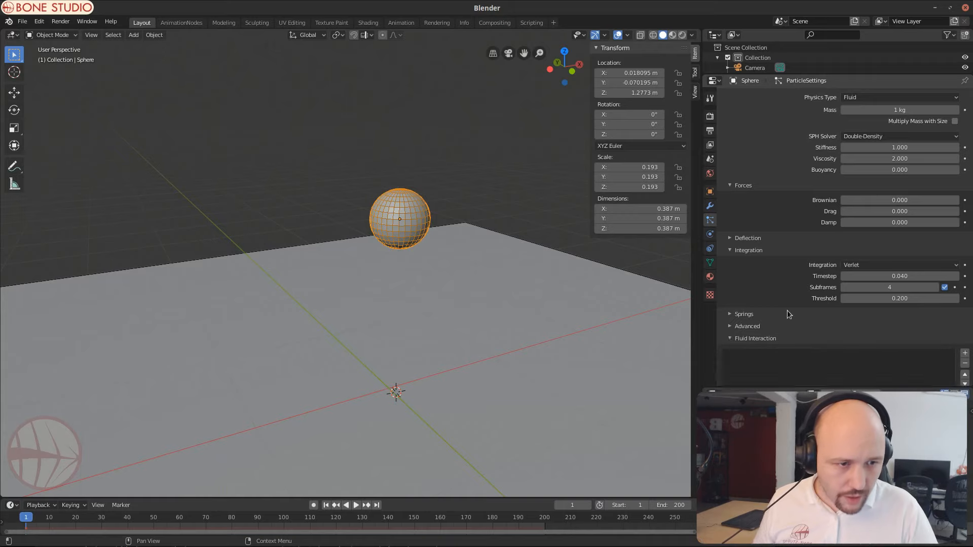
pyautogui.scroll(-5, 786, 310)
pyautogui.click(760, 207)
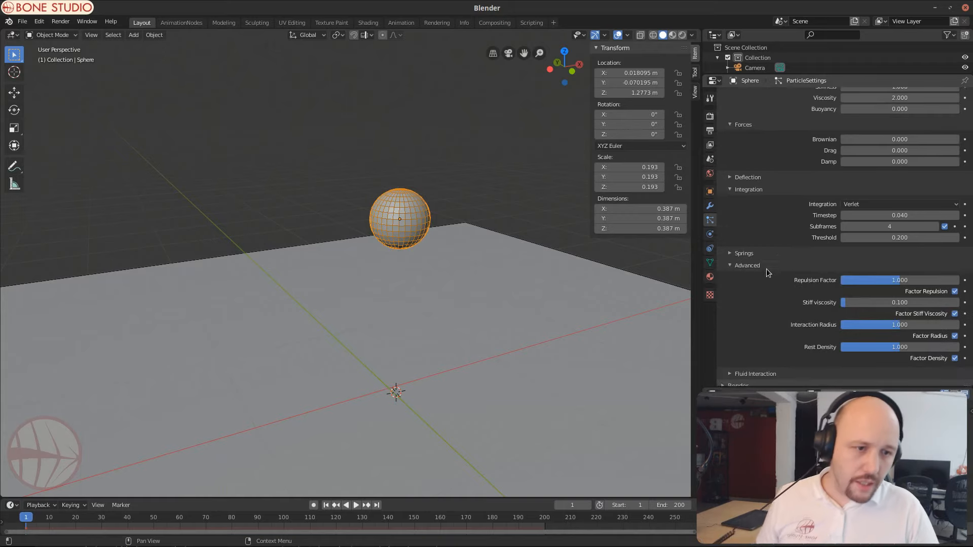
# Step: Try a fluid repulsion factor of 0.5 and play the simulation to judge it
pyautogui.scroll(4, 766, 268)
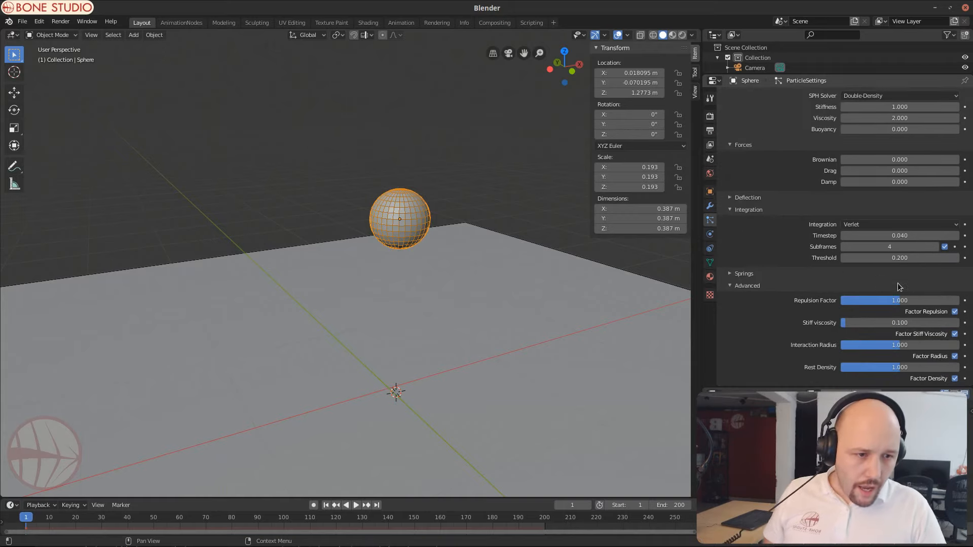
pyautogui.click(918, 300)
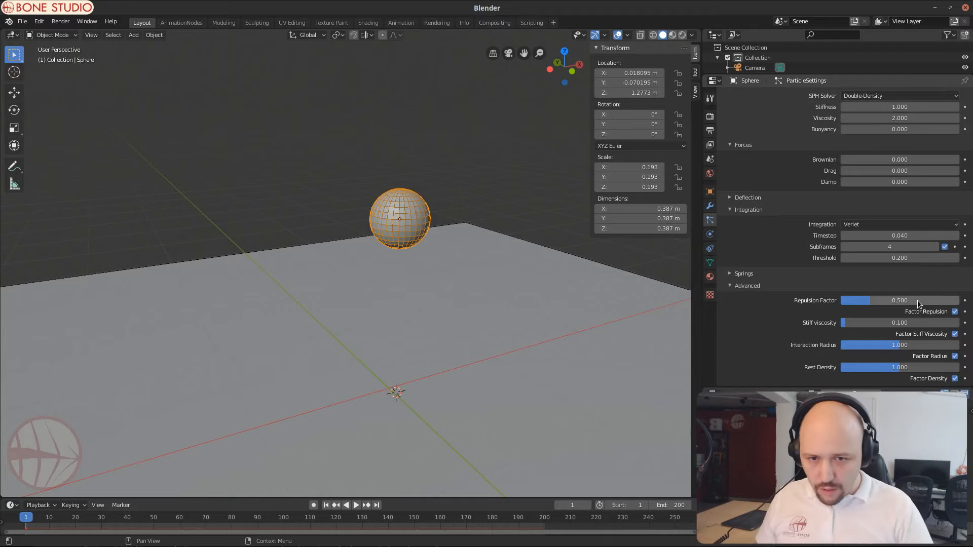
pyautogui.press('space')
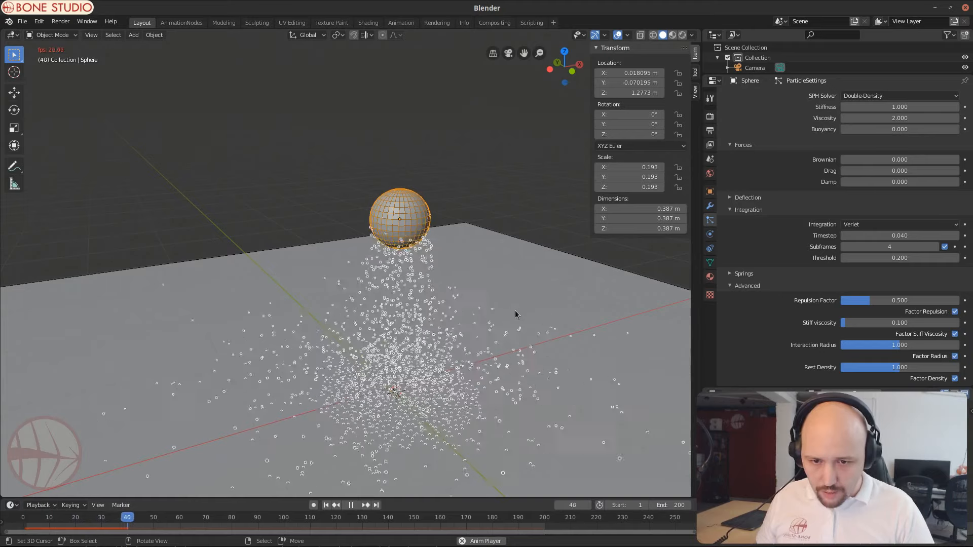
pyautogui.press('Escape')
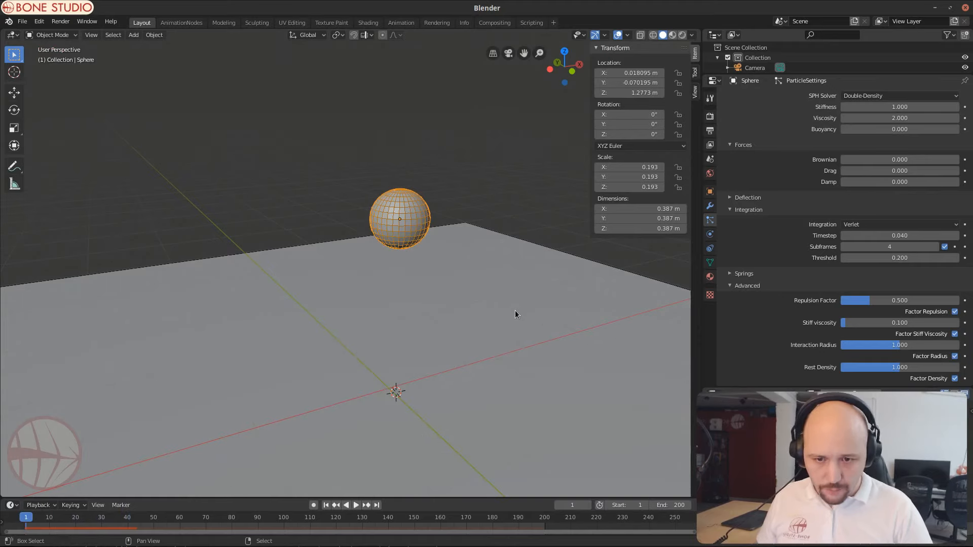
# Step: Set the fluid's viscosity to 8 and stiffness to 0.5, and preview the simulation
pyautogui.click(905, 120)
pyautogui.write('8')
pyautogui.press('Return')
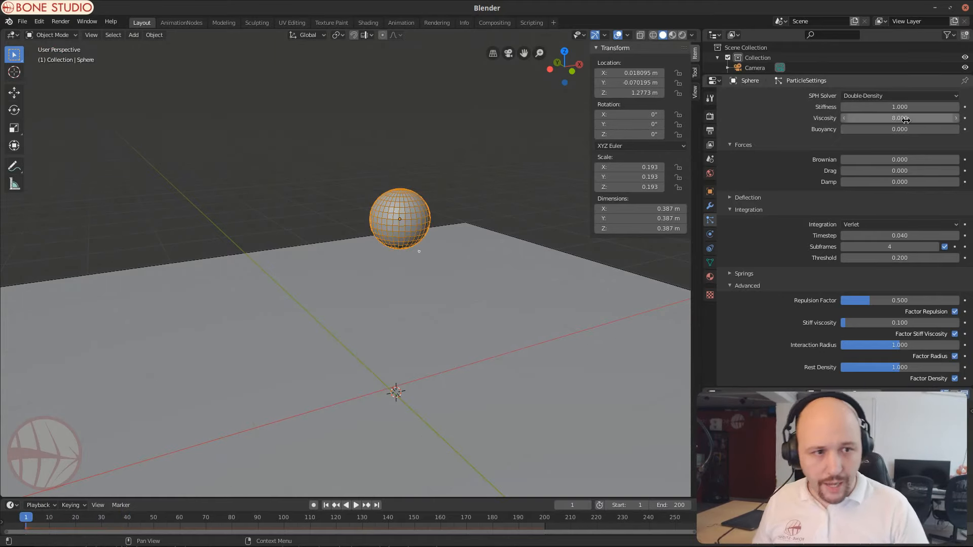
pyautogui.click(907, 108)
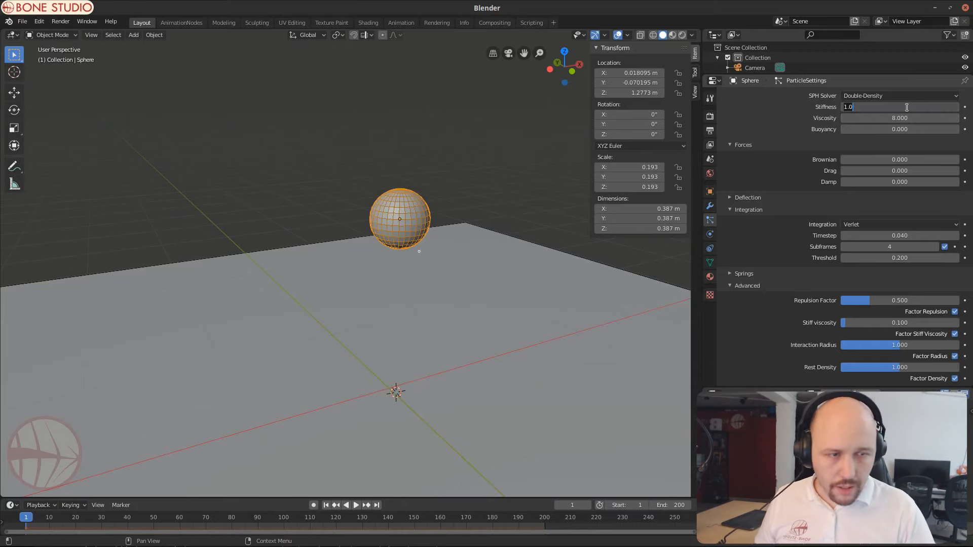
pyautogui.write('0.5')
pyautogui.press('Return')
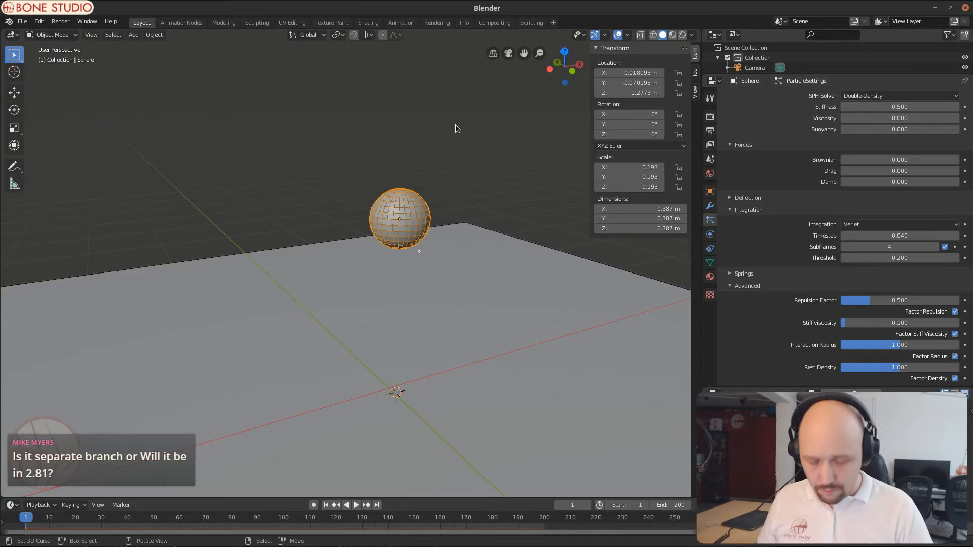
pyautogui.press('space')
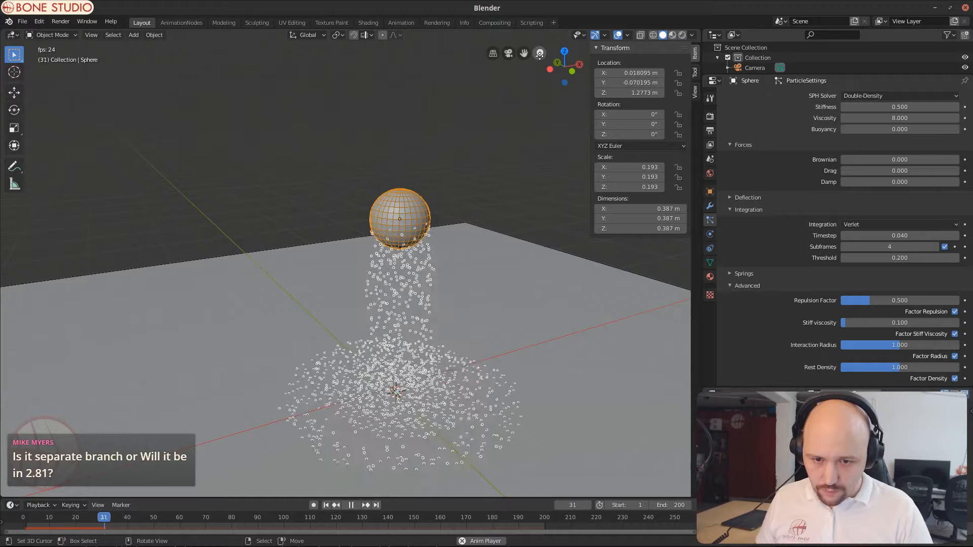
pyautogui.moveTo(530, 215)
pyautogui.mouseDown(button='middle')
pyautogui.moveTo(522, 174)
pyautogui.moveTo(516, 208)
pyautogui.mouseUp(button='middle')
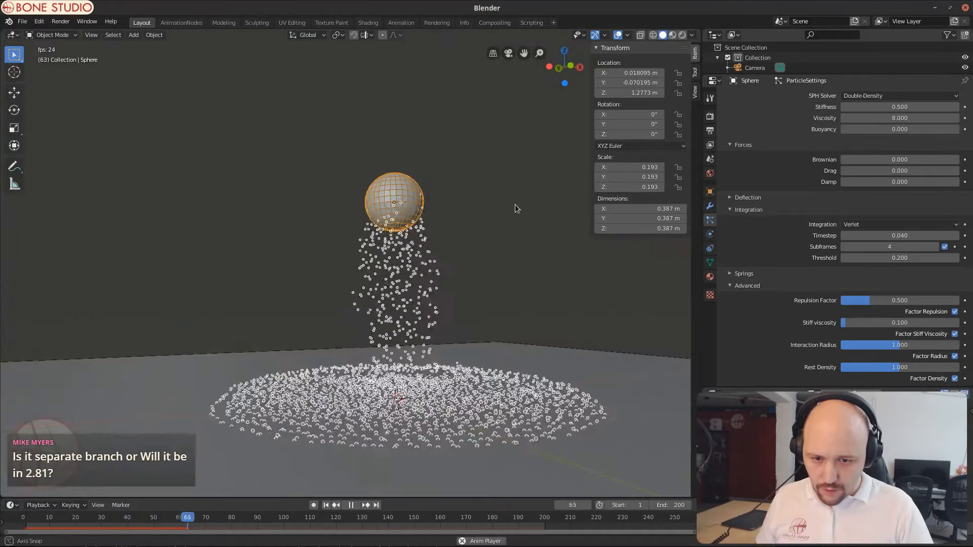
pyautogui.moveTo(478, 276); pyautogui.dragTo(494, 318, button='middle')
pyautogui.press('Escape')
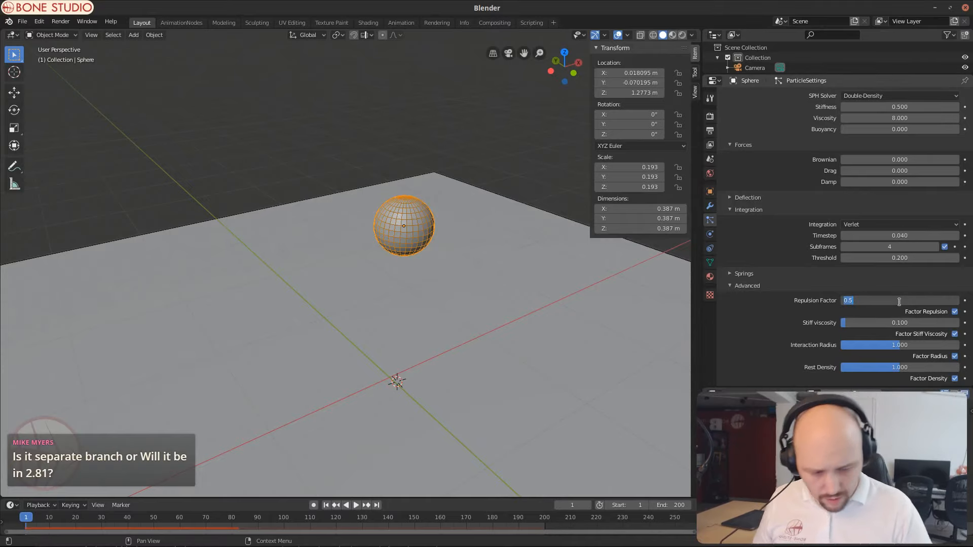
# Step: Try a fluid repulsion factor of 2 and play the simulation to see how the particles spread
pyautogui.press('Return')
pyautogui.press('space')
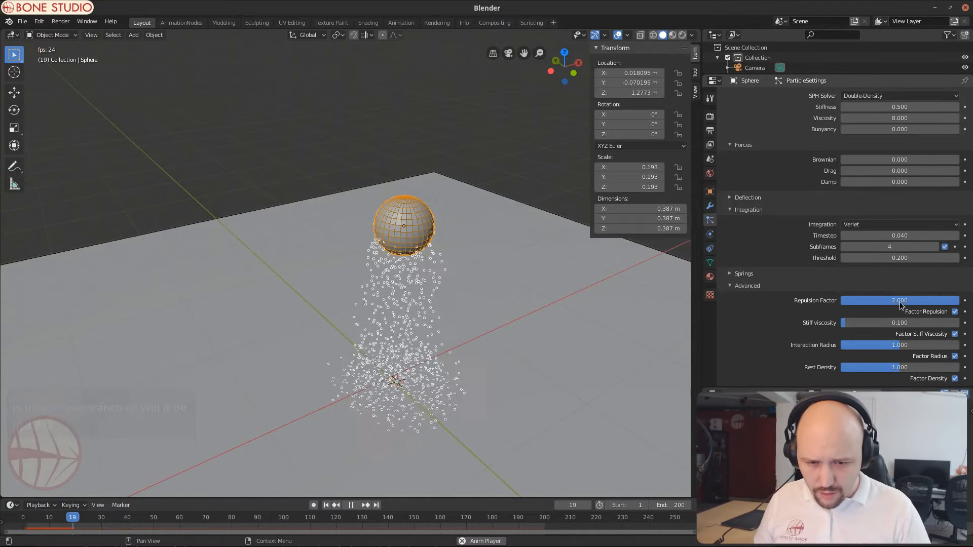
pyautogui.press('space')
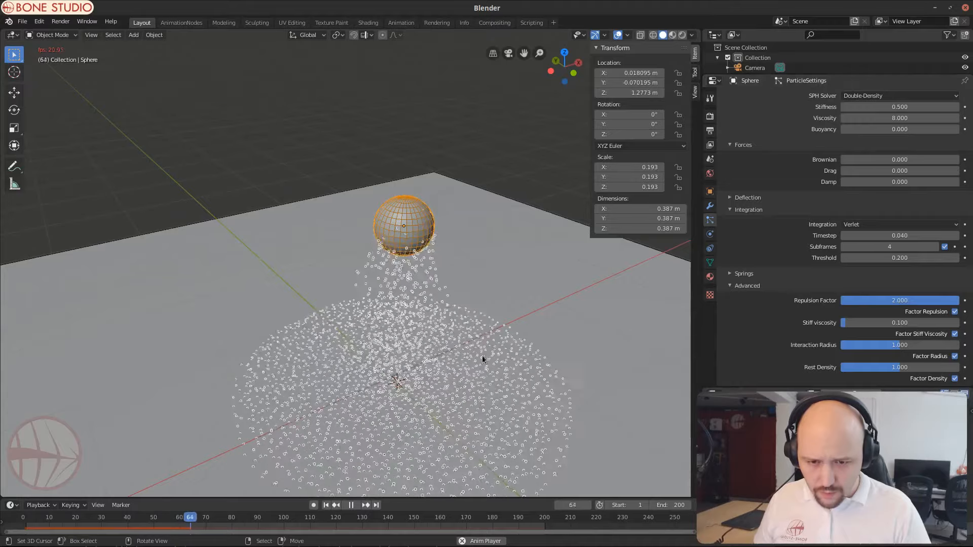
pyautogui.moveTo(482, 355); pyautogui.dragTo(482, 334, button='middle')
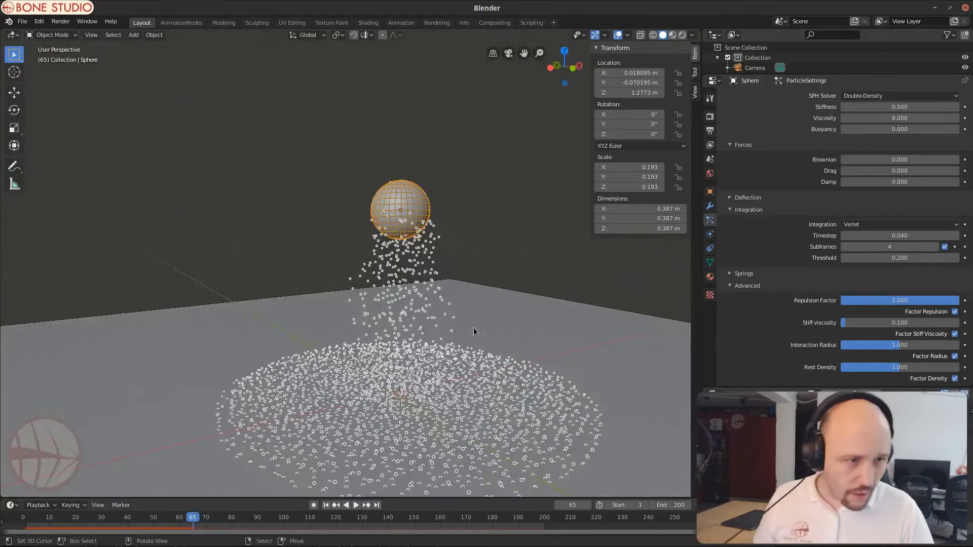
# Step: Set the fluid's repulsion factor to 0.2 and replay the simulation from frame 1
pyautogui.click(893, 303)
pyautogui.write('0.2')
pyautogui.press('Return')
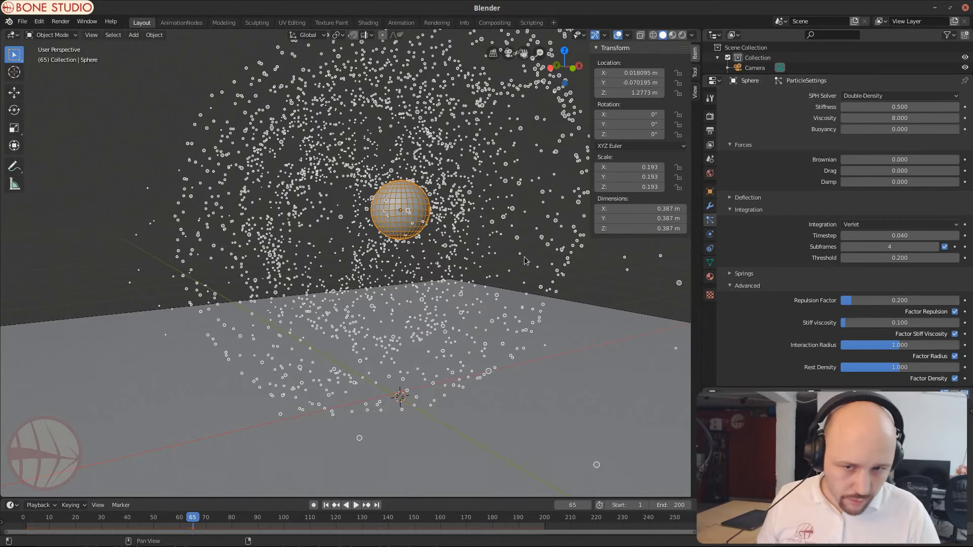
pyautogui.hotkey('shift', 'Left')
pyautogui.press('space')
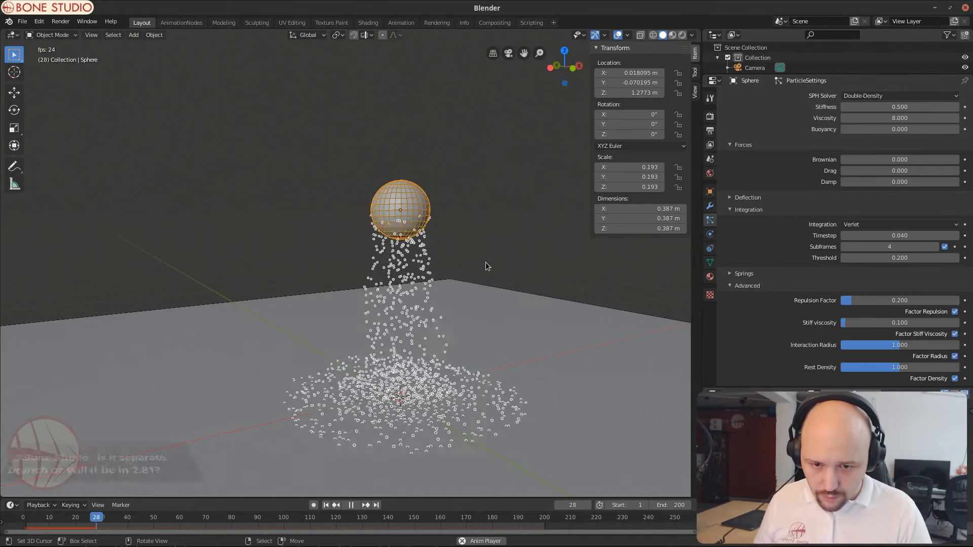
pyautogui.press('space')
pyautogui.moveTo(486, 263); pyautogui.dragTo(378, 351, button='middle')
pyautogui.hotkey('shift', 'Left')
pyautogui.press('space')
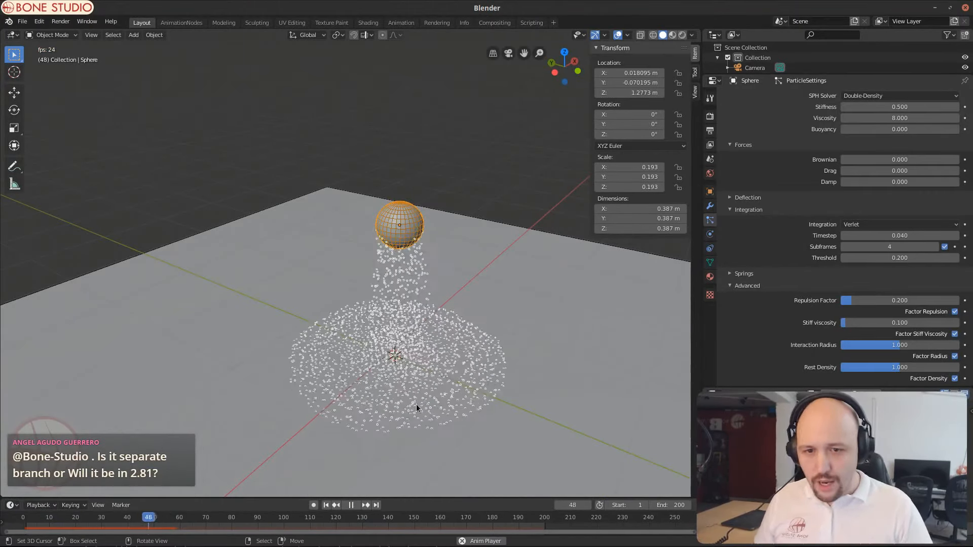
pyautogui.press('space')
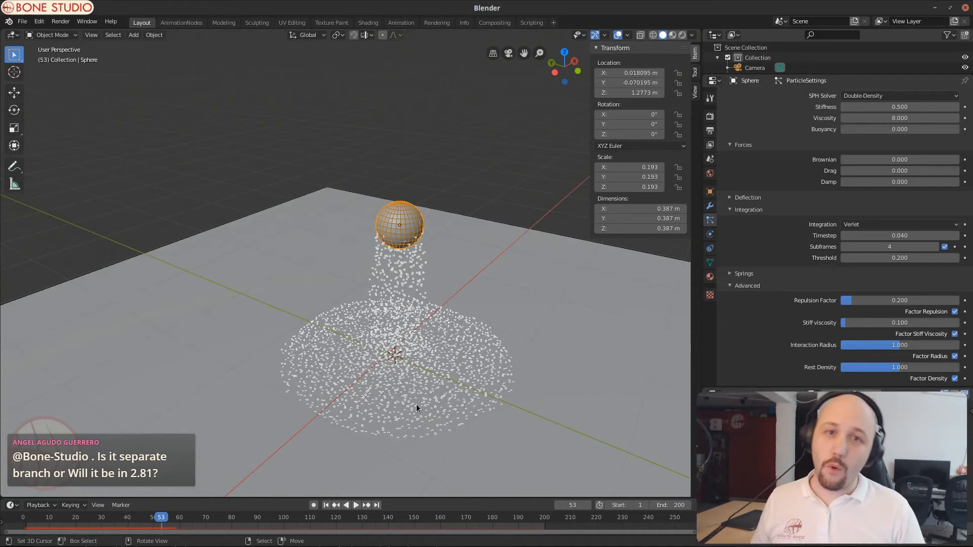
# Step: Bake the sphere's particle simulation to the cache
pyautogui.click(710, 206)
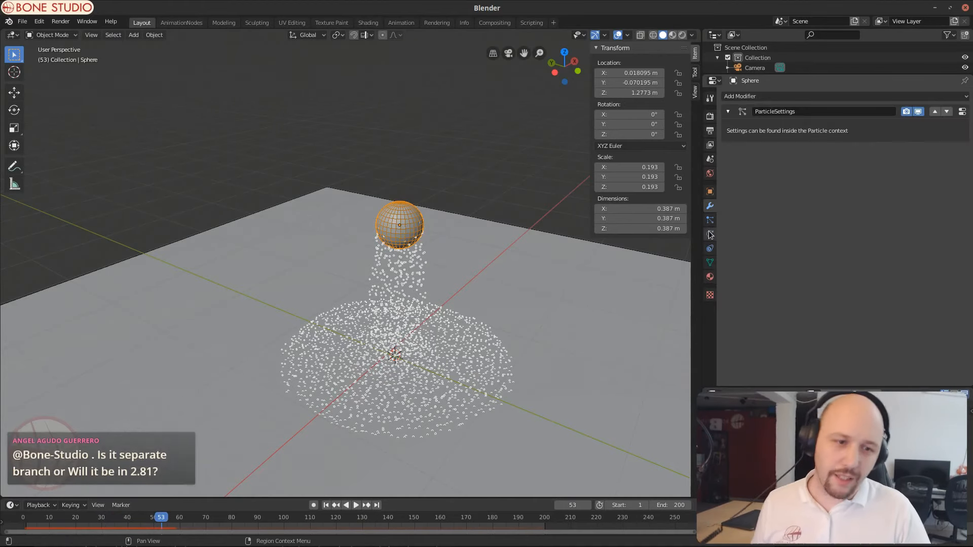
pyautogui.click(709, 221)
pyautogui.scroll(16, 807, 313)
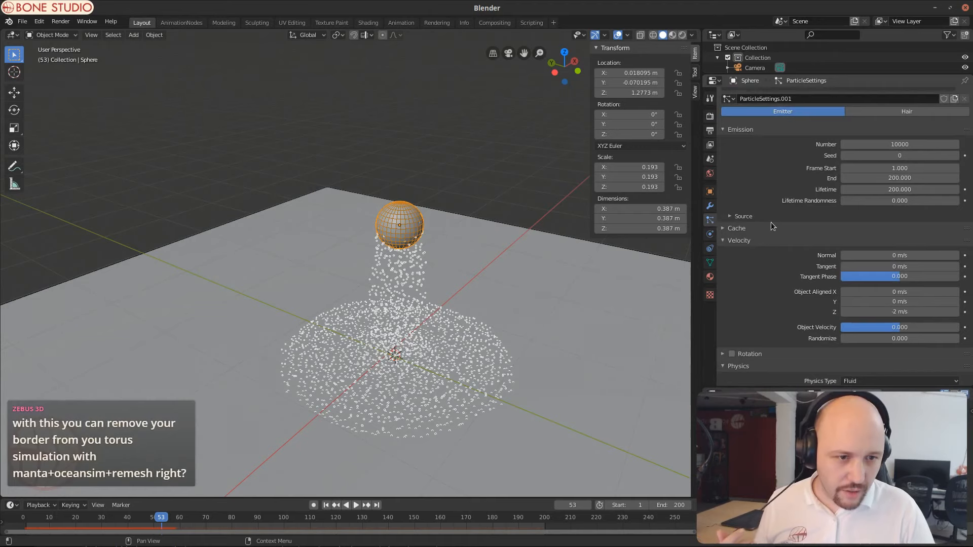
pyautogui.click(771, 227)
pyautogui.click(768, 339)
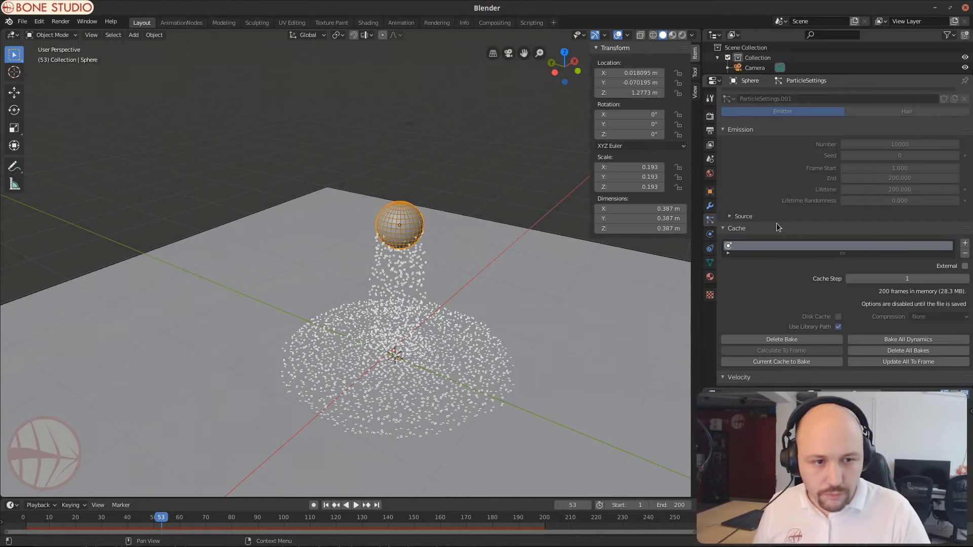
# Step: Play the baked particle simulation from frame 1 to check it
pyautogui.scroll(2, 777, 223)
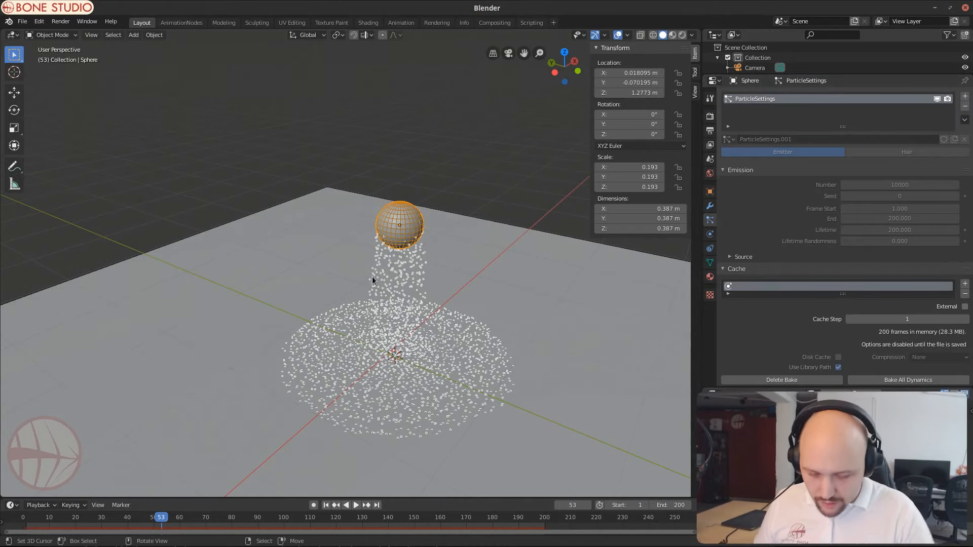
pyautogui.hotkey('shift', 'Left')
pyautogui.press('space')
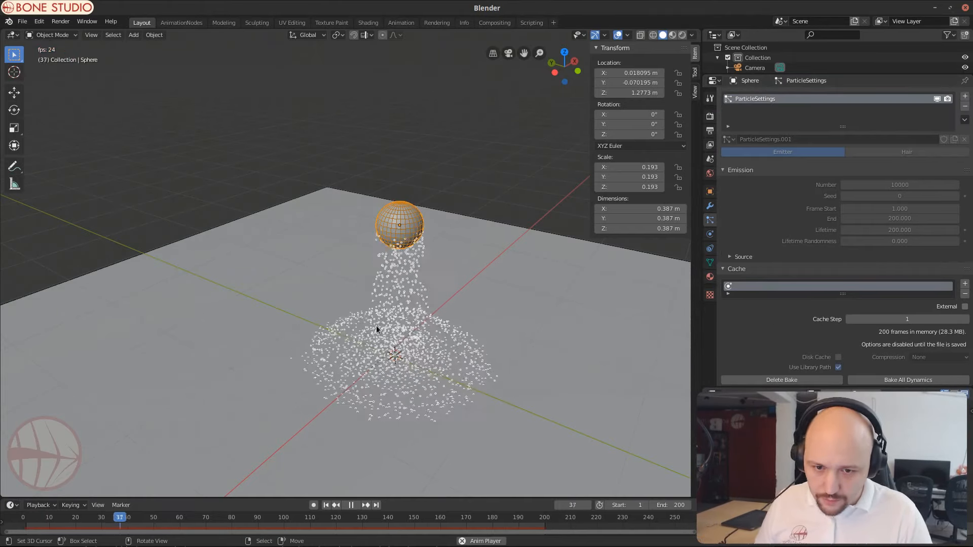
pyautogui.press('Escape')
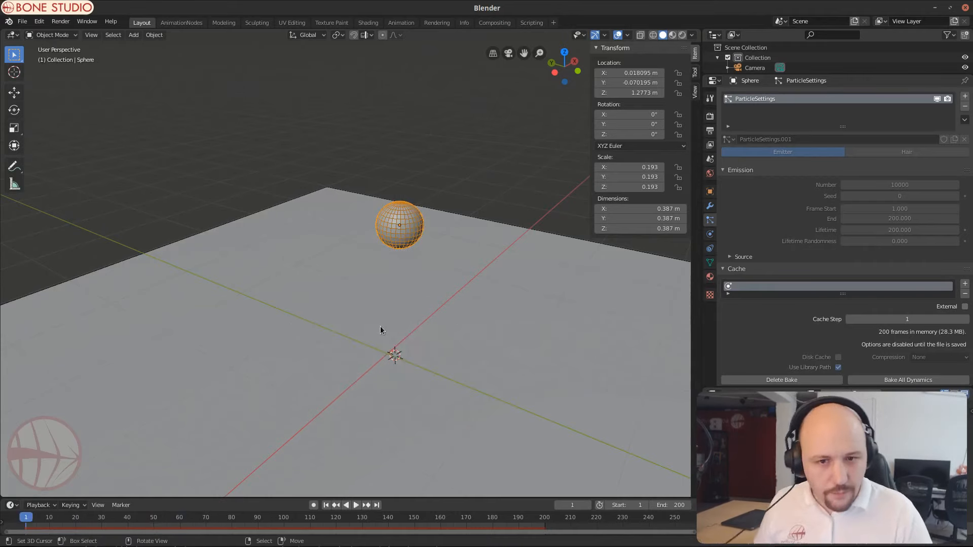
# Step: Add a Remesh modifier to the sphere and advance the animation to frame 15
pyautogui.click(710, 207)
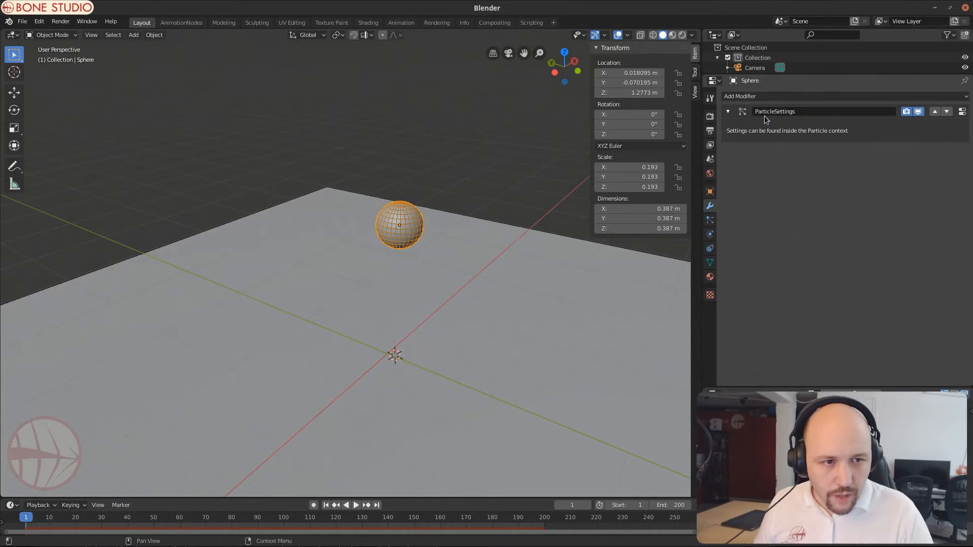
pyautogui.click(784, 96)
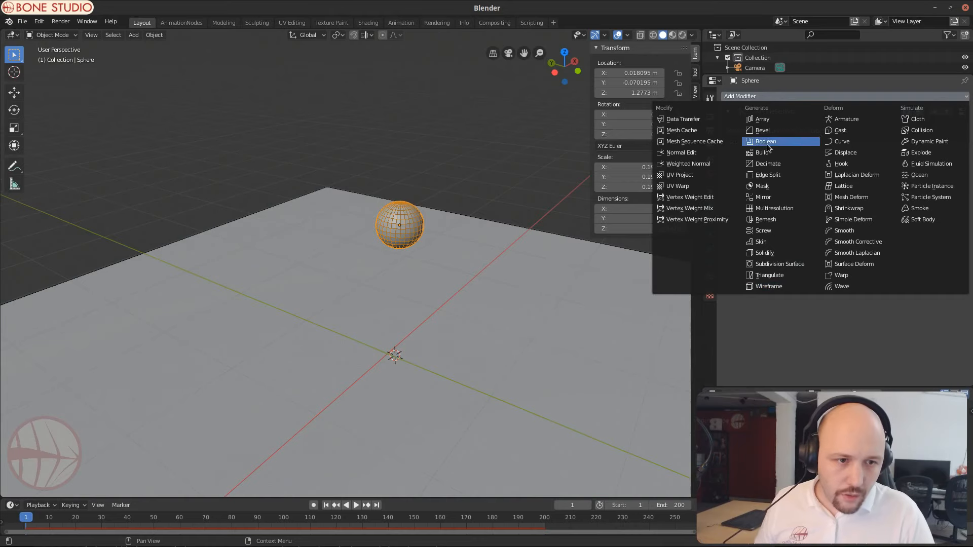
pyautogui.click(765, 220)
pyautogui.press('space')
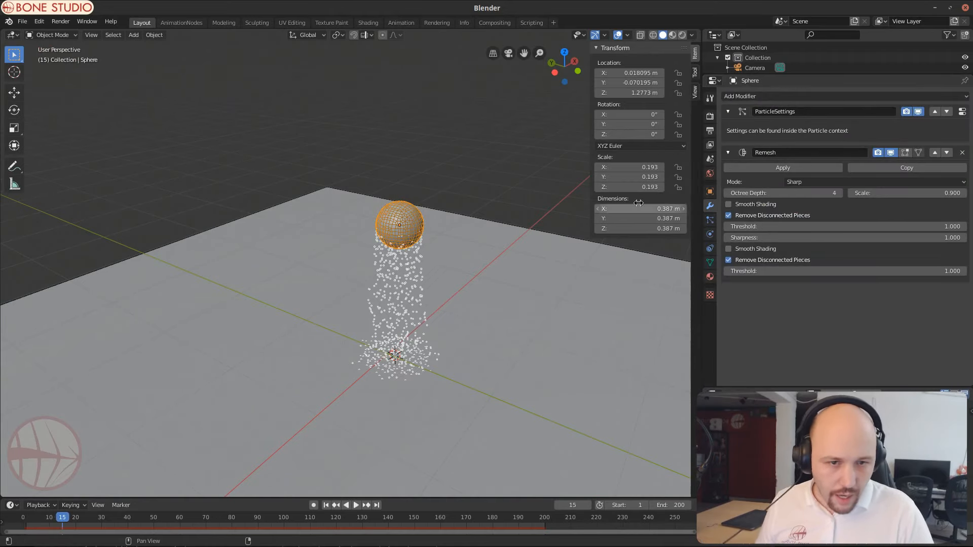
# Step: Switch the Remesh modifier to Voxel mode with Particles as its input
pyautogui.scroll(3, 391, 296)
pyautogui.scroll(-2, 513, 273)
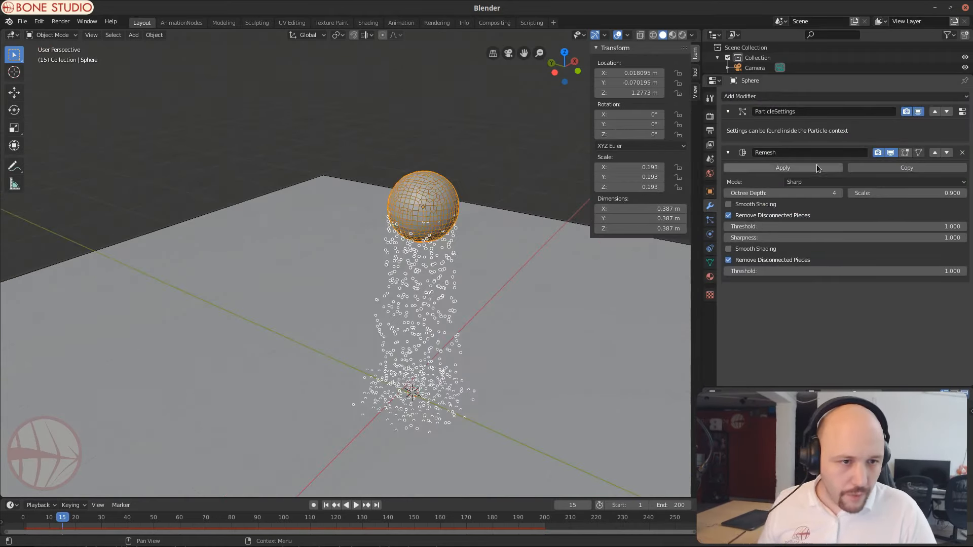
pyautogui.click(810, 179)
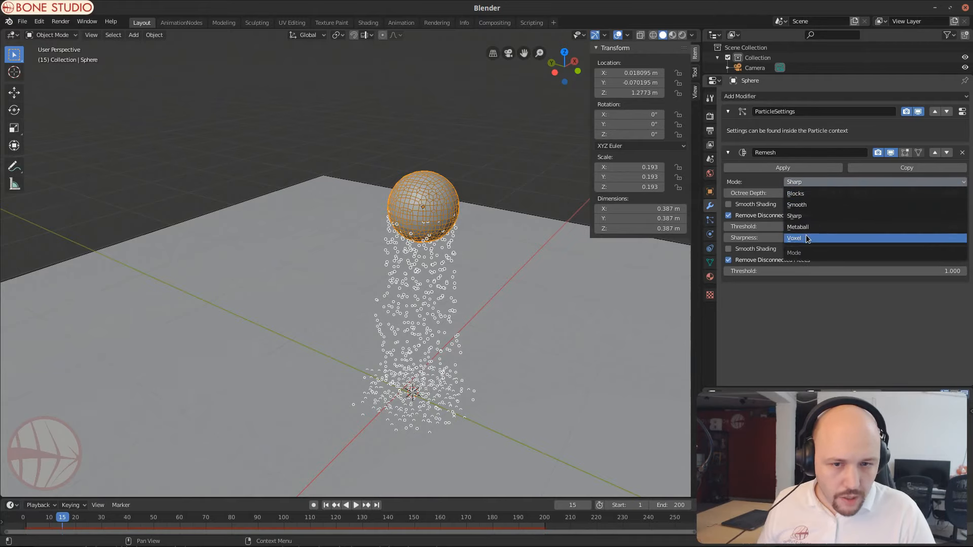
pyautogui.click(807, 238)
pyautogui.click(884, 191)
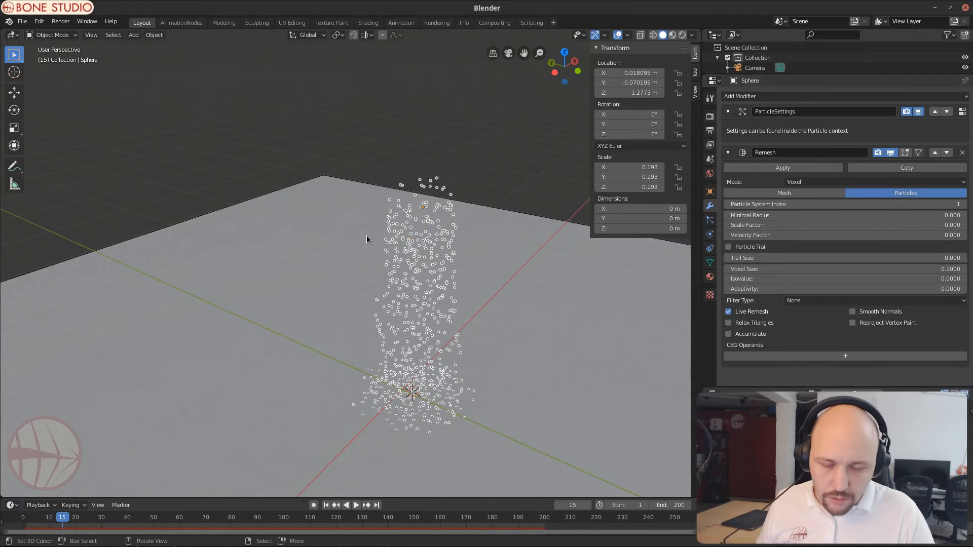
pyautogui.moveTo(367, 235); pyautogui.dragTo(401, 221, button='middle')
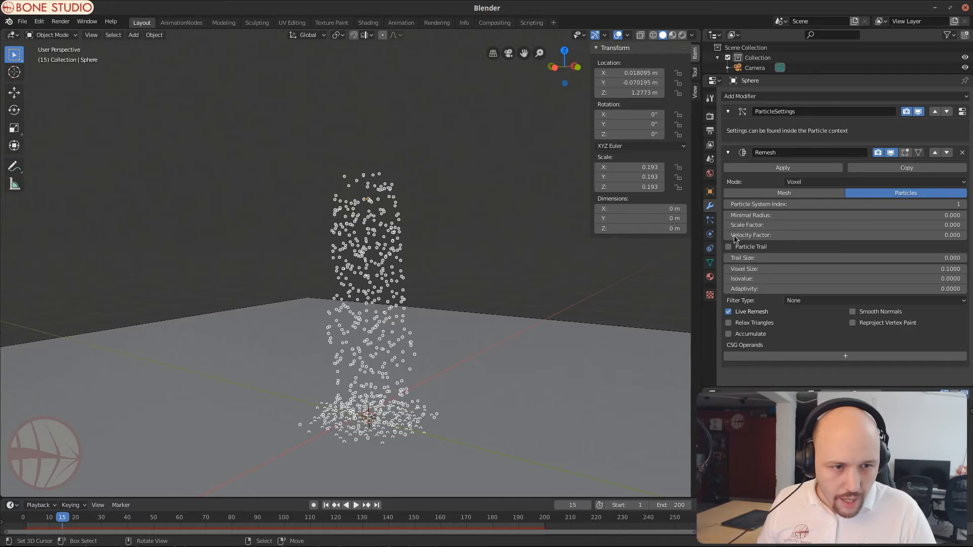
# Step: Set the Remesh modifier's minimal radius and scale factor both to 1
pyautogui.click(821, 213)
pyautogui.write('1')
pyautogui.press('Return')
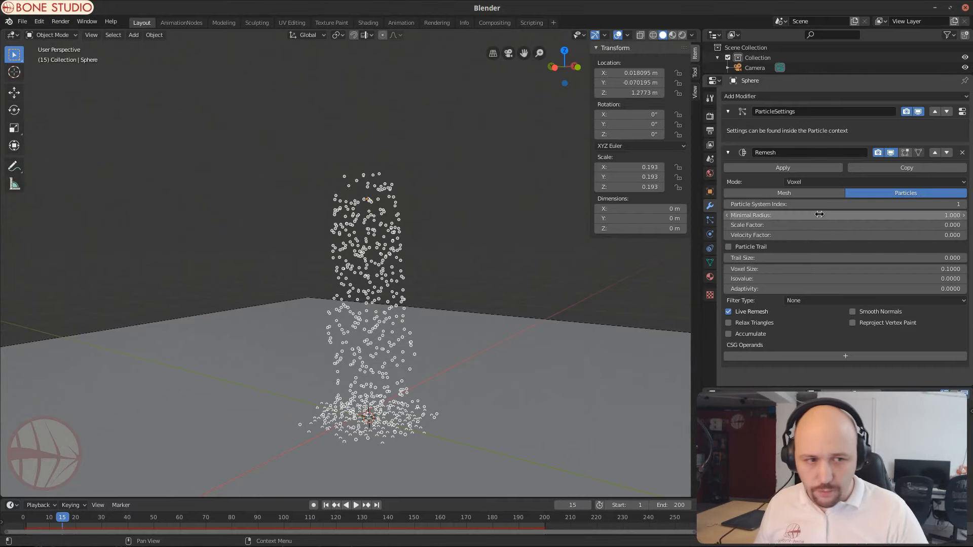
pyautogui.click(834, 225)
pyautogui.write('1')
pyautogui.press('Return')
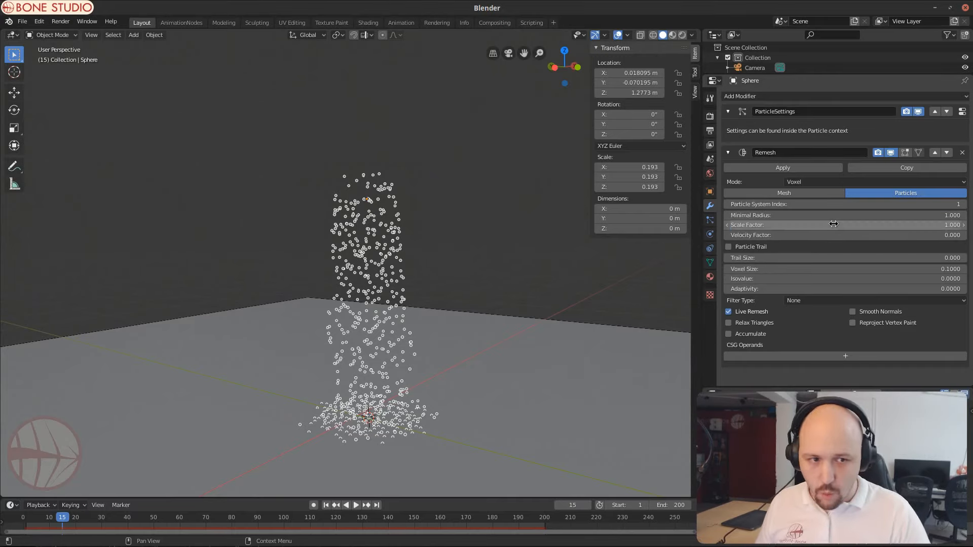
pyautogui.scroll(2, 492, 253)
pyautogui.moveTo(492, 254); pyautogui.dragTo(501, 275, button='middle')
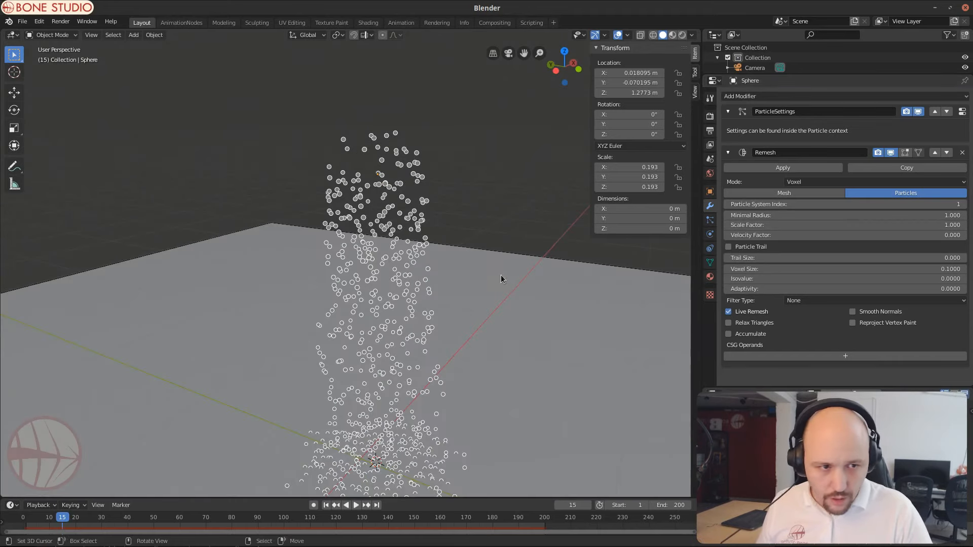
# Step: Set the Remesh modifier's minimal radius to 0.2 and inspect the meshed particles up close
pyautogui.click(809, 211)
pyautogui.write('0.2')
pyautogui.press('Return')
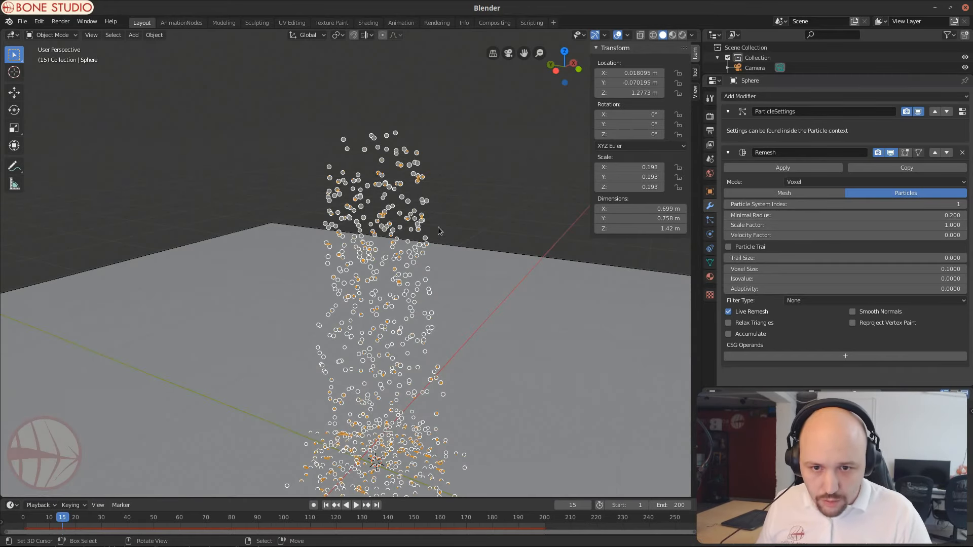
pyautogui.scroll(3, 437, 227)
pyautogui.scroll(5, 380, 257)
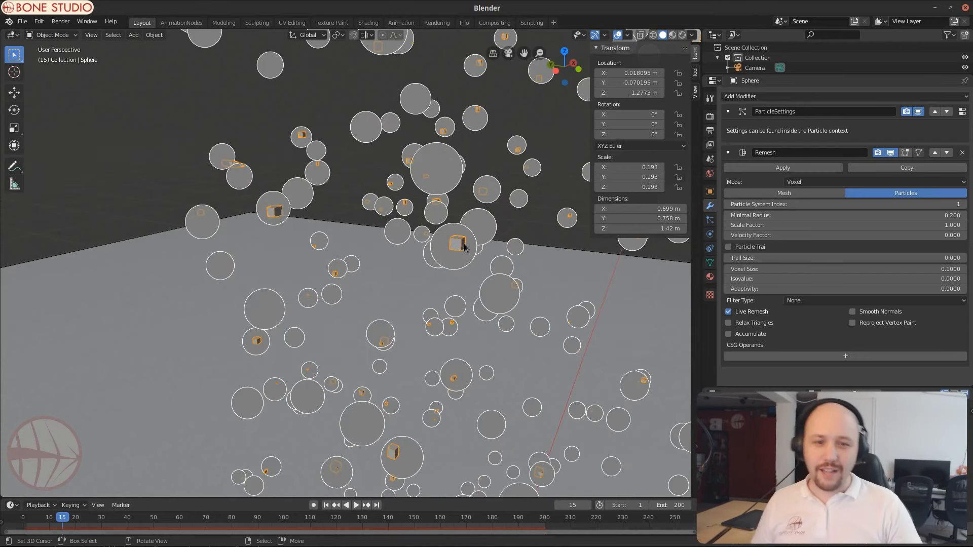
pyautogui.scroll(-8, 460, 241)
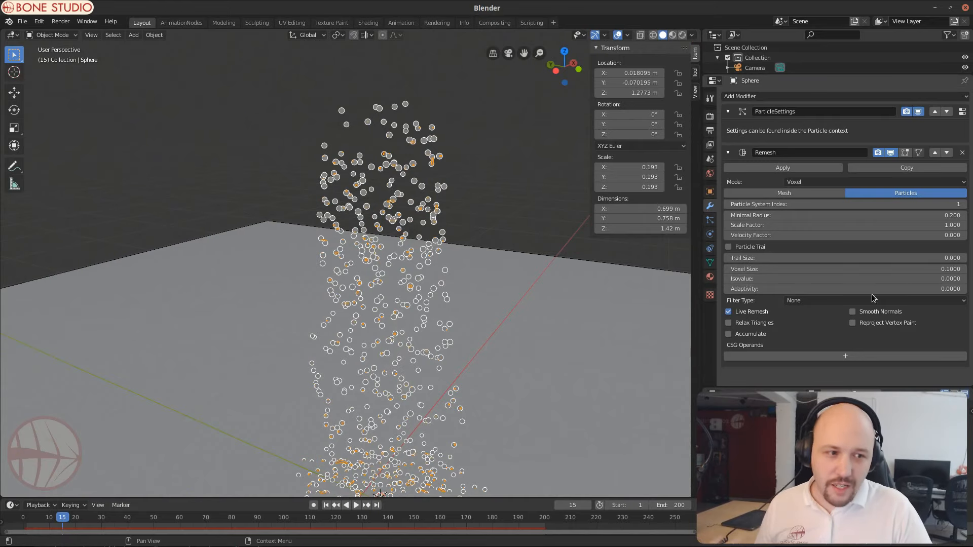
# Step: Set the Remesh modifier's voxel size to 0.02 and its scale factor to 2
pyautogui.click(872, 269)
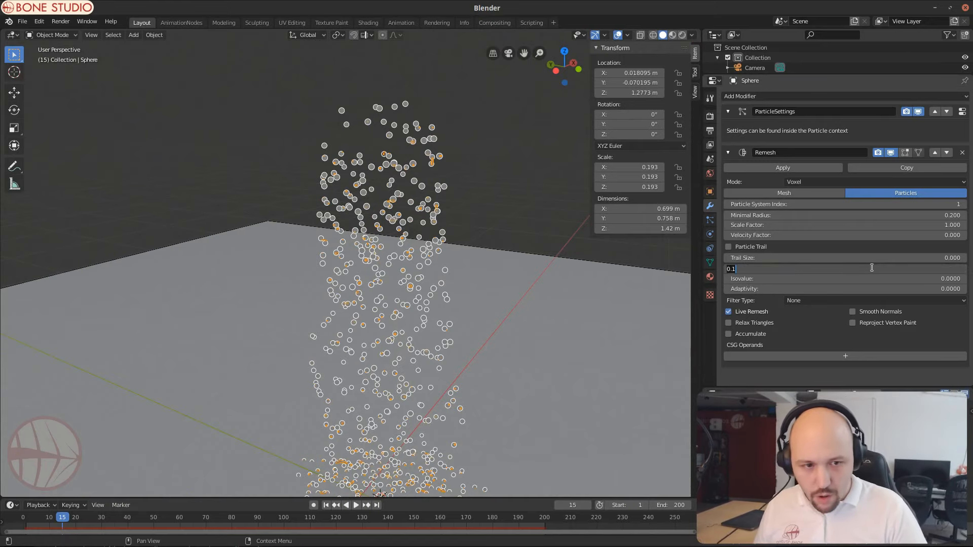
pyautogui.write('.02')
pyautogui.press('Return')
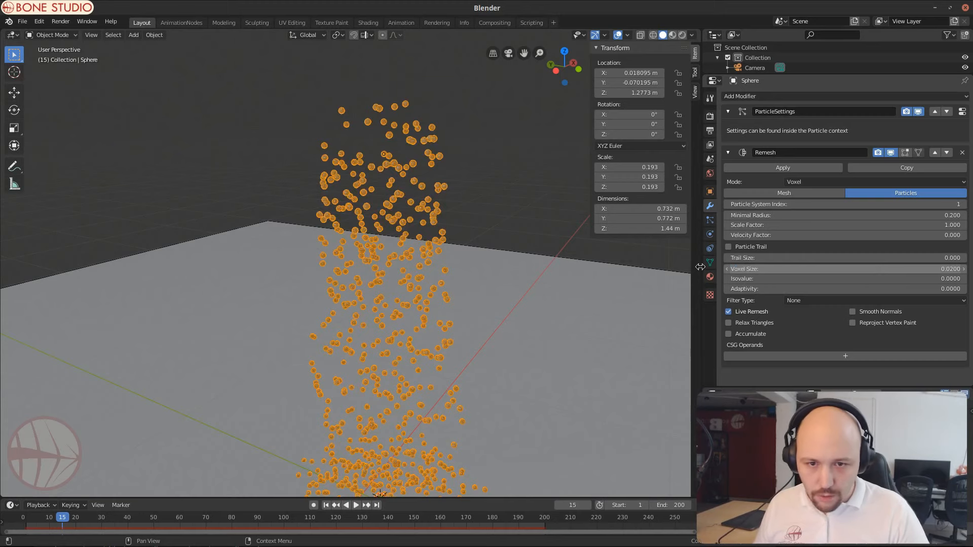
pyautogui.click(761, 225)
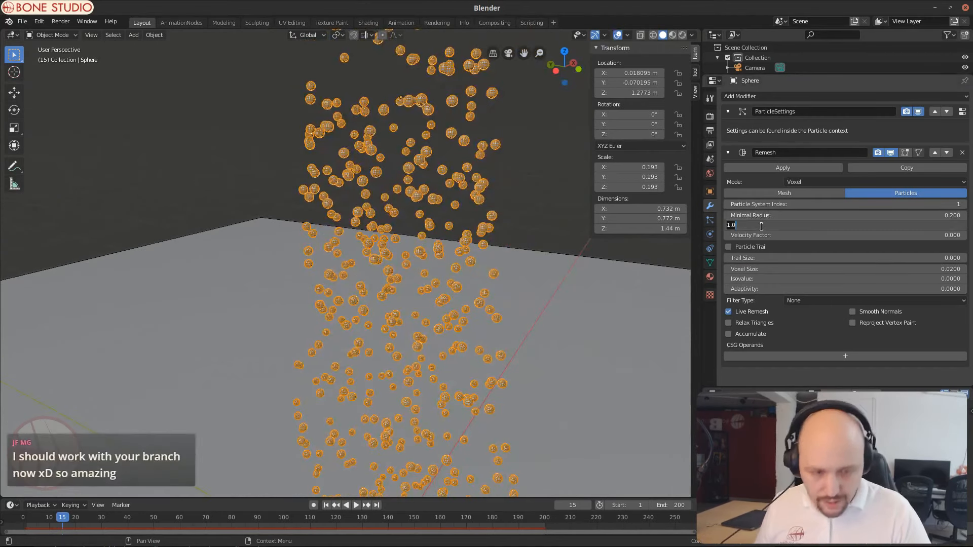
pyautogui.press('Return')
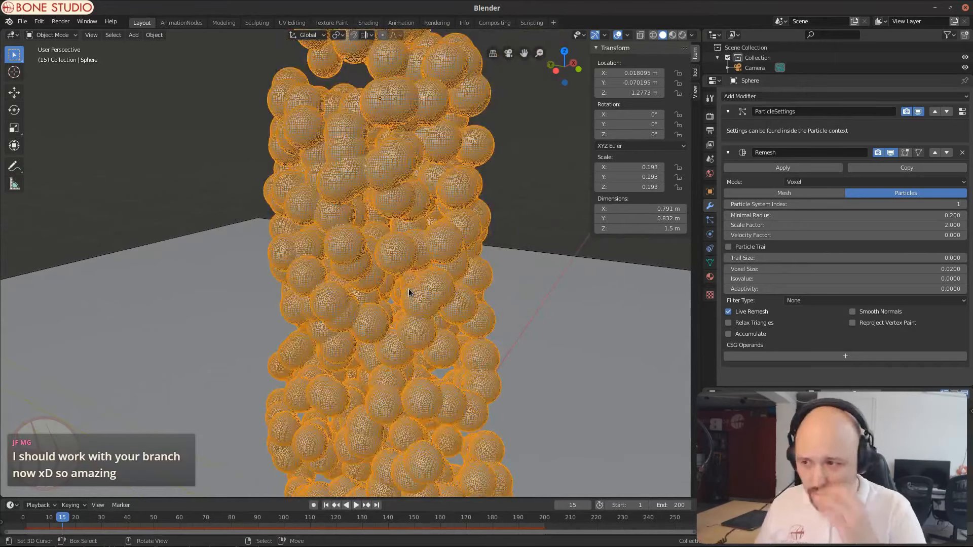
# Step: Return to frame 1 and disable the Remesh modifier for both viewport and render
pyautogui.hotkey('shift', 'Left')
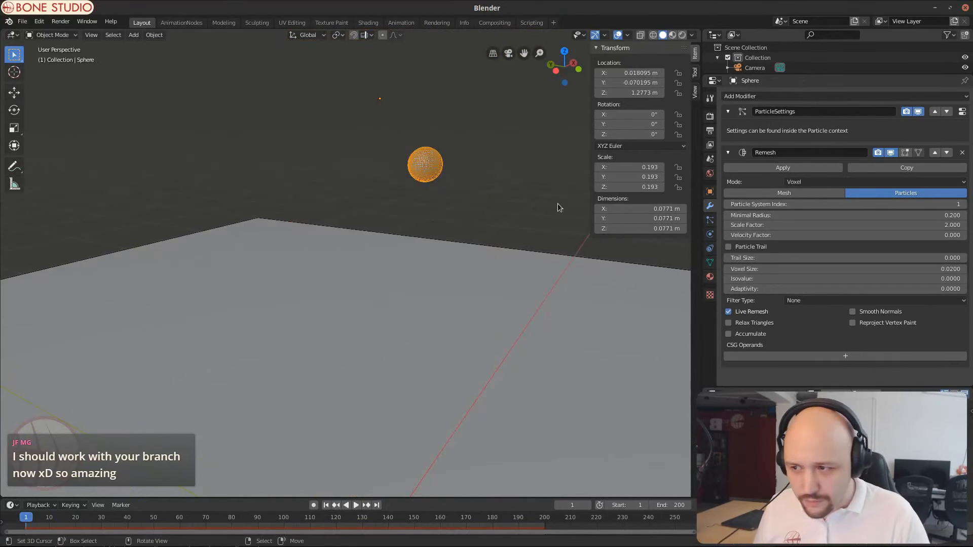
pyautogui.click(890, 152)
pyautogui.click(879, 153)
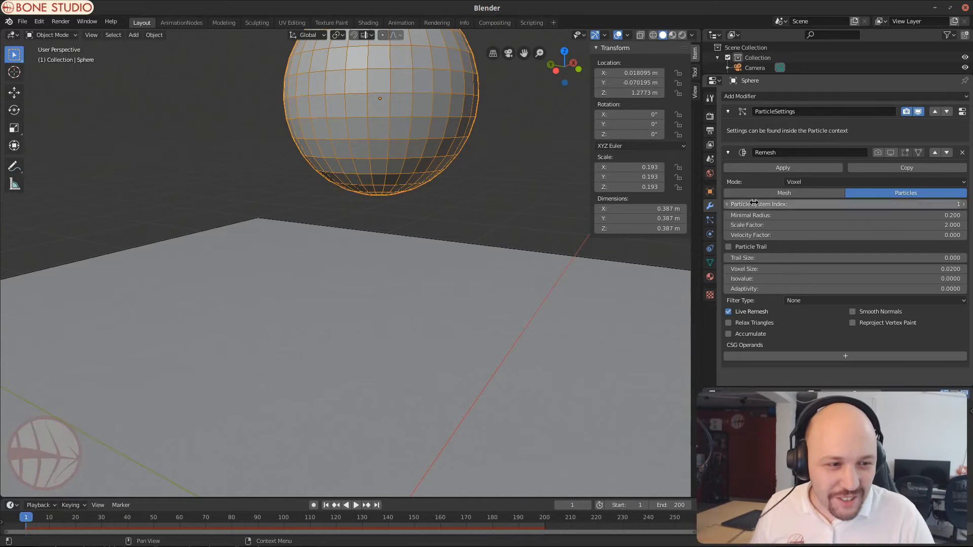
# Step: Delete all bakes of the sphere's particle system and set its emission number to 30000
pyautogui.click(711, 222)
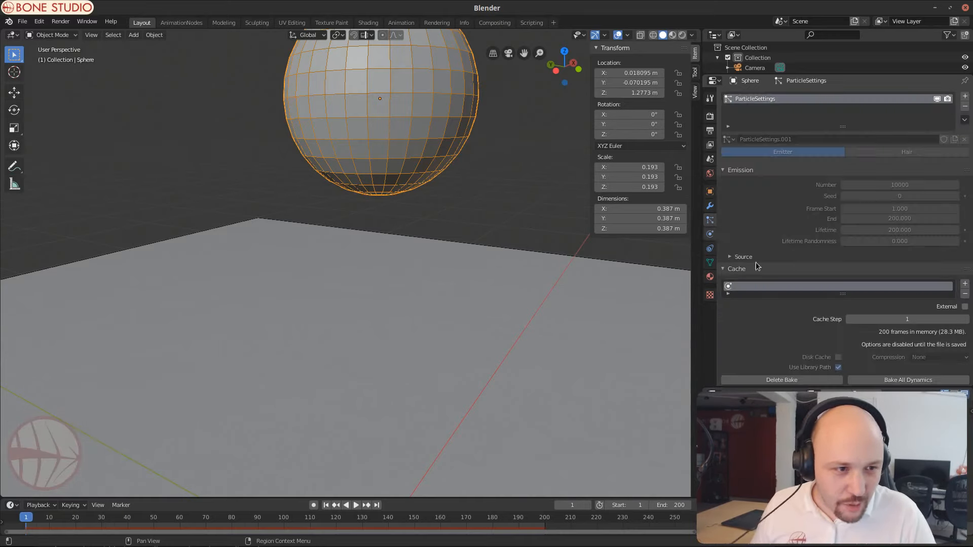
pyautogui.scroll(-5, 865, 350)
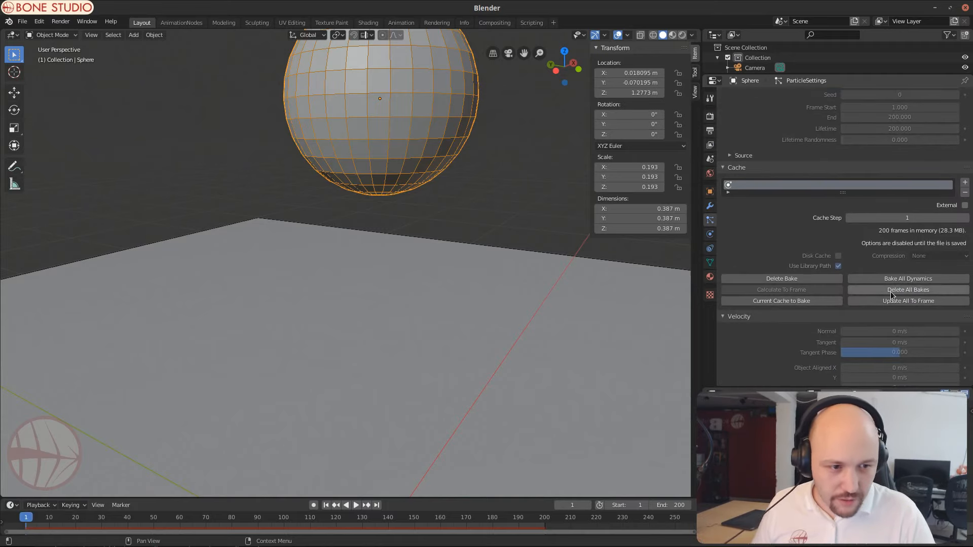
pyautogui.click(889, 288)
pyautogui.scroll(5, 890, 286)
pyautogui.doubleClick(919, 183)
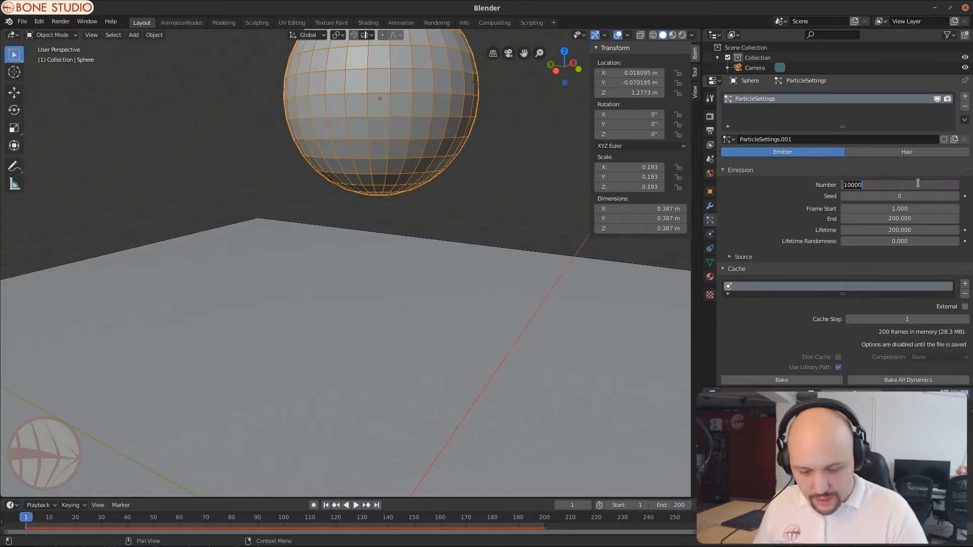
pyautogui.write('3')
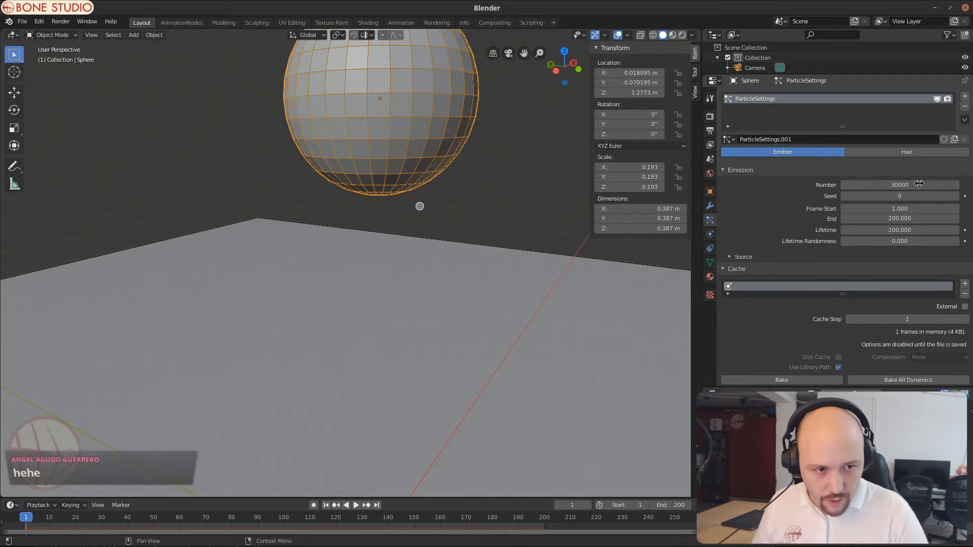
pyautogui.press('Return')
# Step: Set the particle lifetime to 50 frames and the scene's end frame to 50
pyautogui.scroll(-15, 844, 245)
pyautogui.scroll(10, 858, 268)
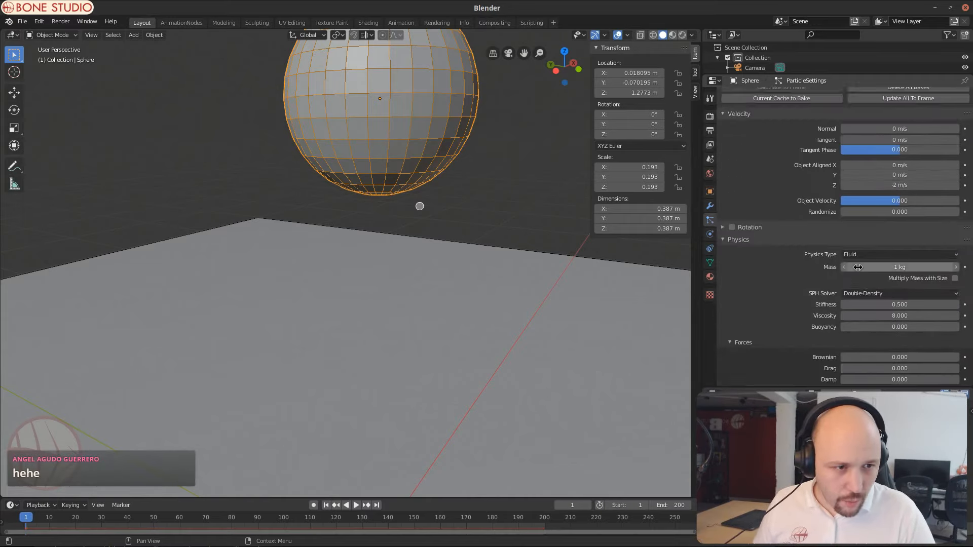
pyautogui.scroll(3, 890, 188)
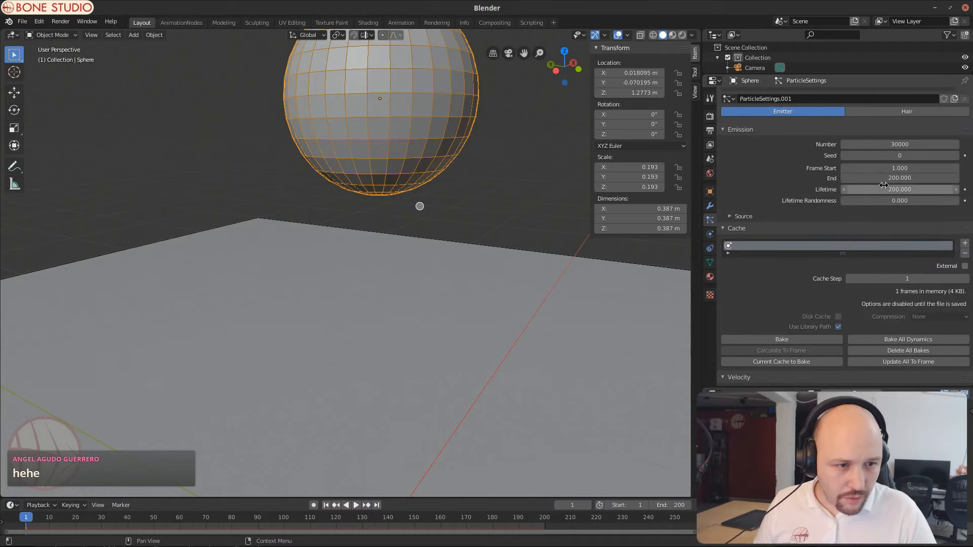
pyautogui.click(902, 190)
pyautogui.write('50')
pyautogui.press('Return')
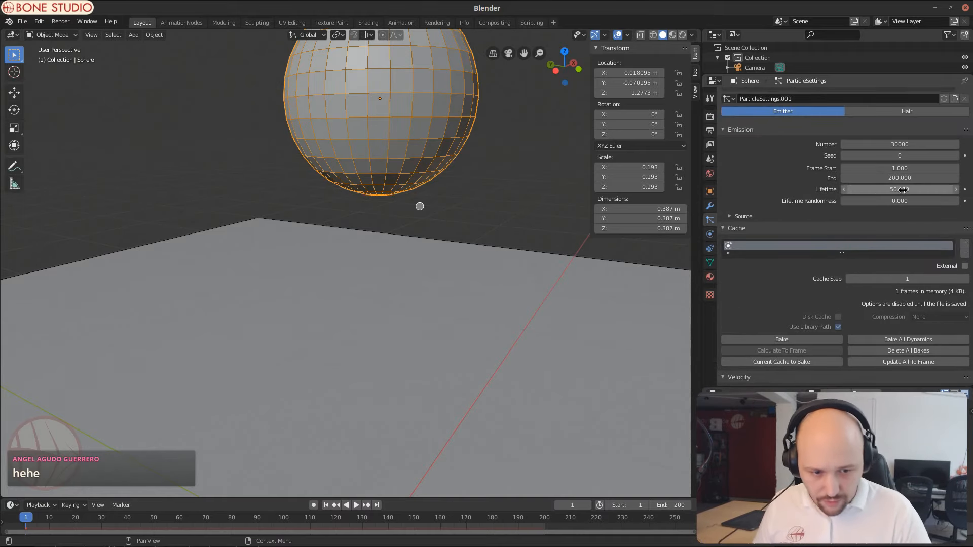
pyautogui.write('50')
pyautogui.press('Return')
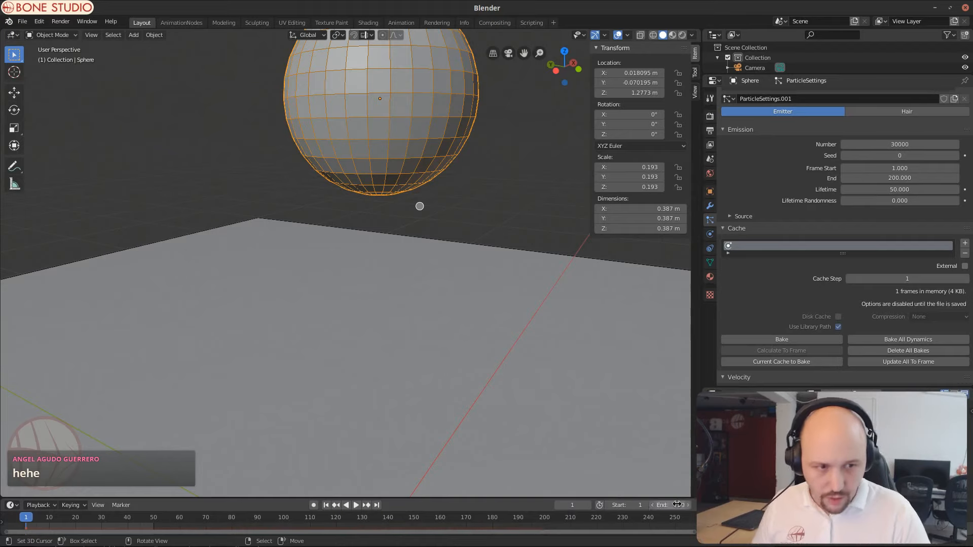
# Step: Bake the sphere's particle simulation and play it through to frame 29
pyautogui.click(788, 340)
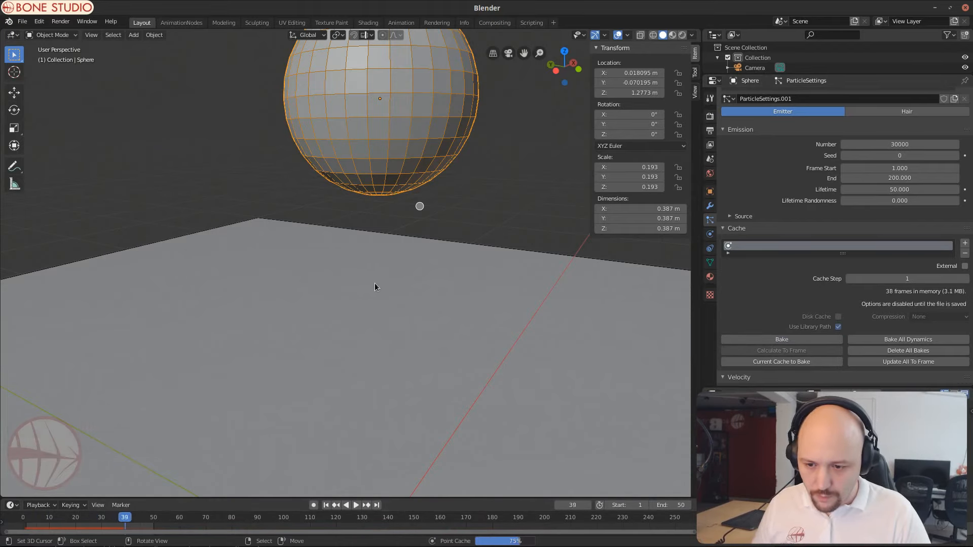
pyautogui.scroll(-3, 375, 288)
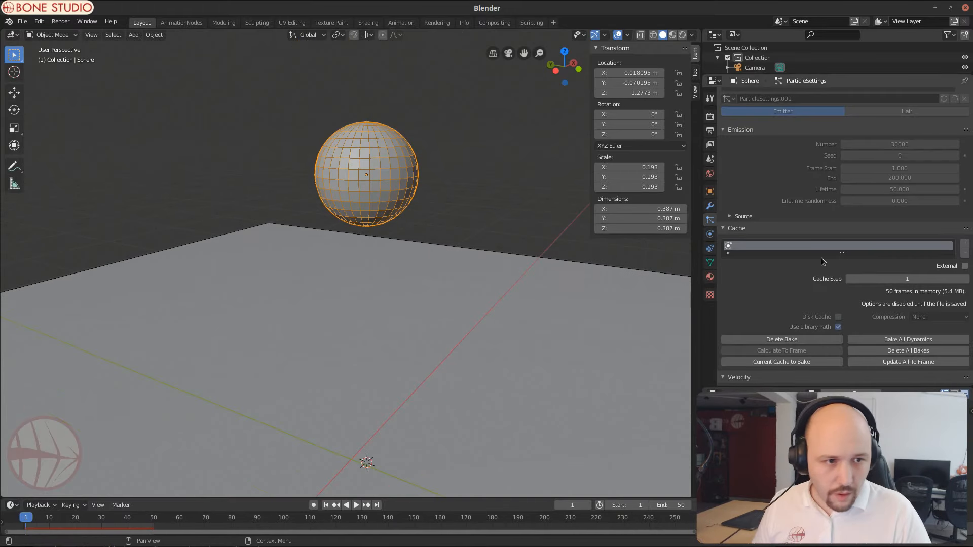
pyautogui.press('space')
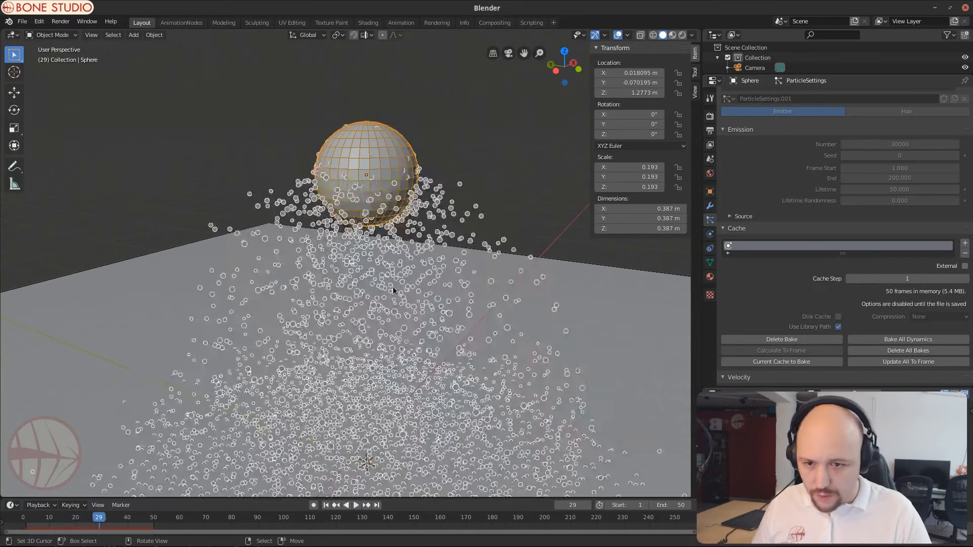
pyautogui.press('space')
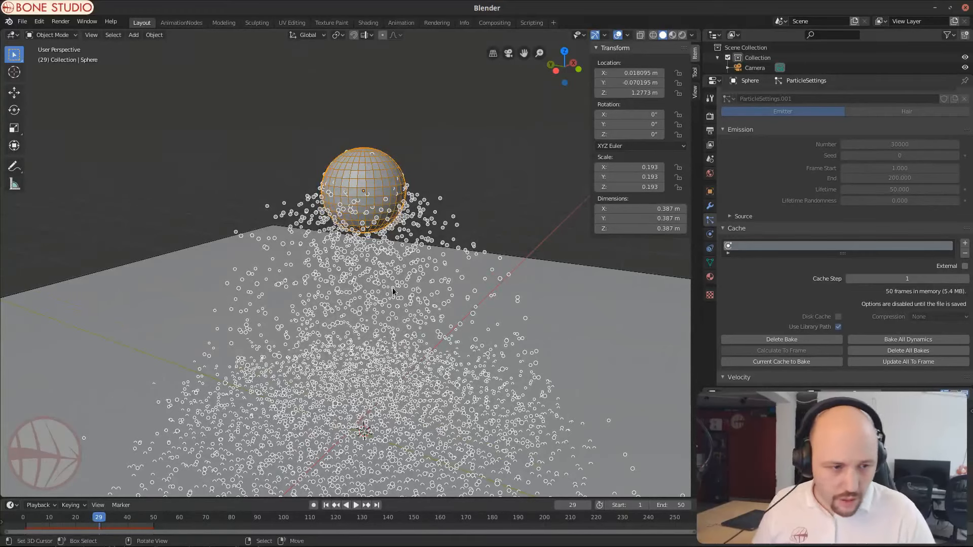
# Step: Return to frame 1 and delete the particle bake so the fluid settings can be edited
pyautogui.scroll(-15, 801, 264)
pyautogui.scroll(-5, 815, 267)
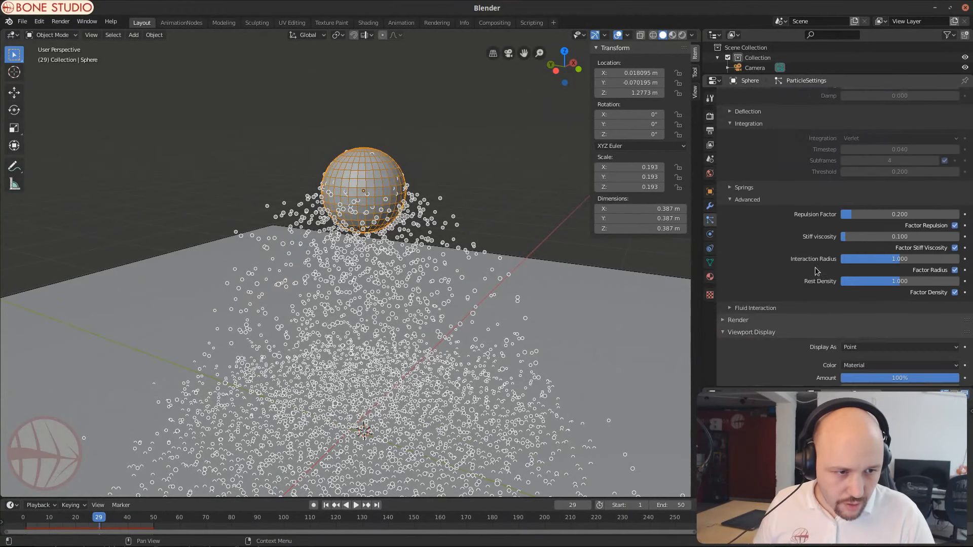
pyautogui.scroll(4, 814, 265)
pyautogui.hotkey('shift', 'Left')
pyautogui.scroll(16, 808, 257)
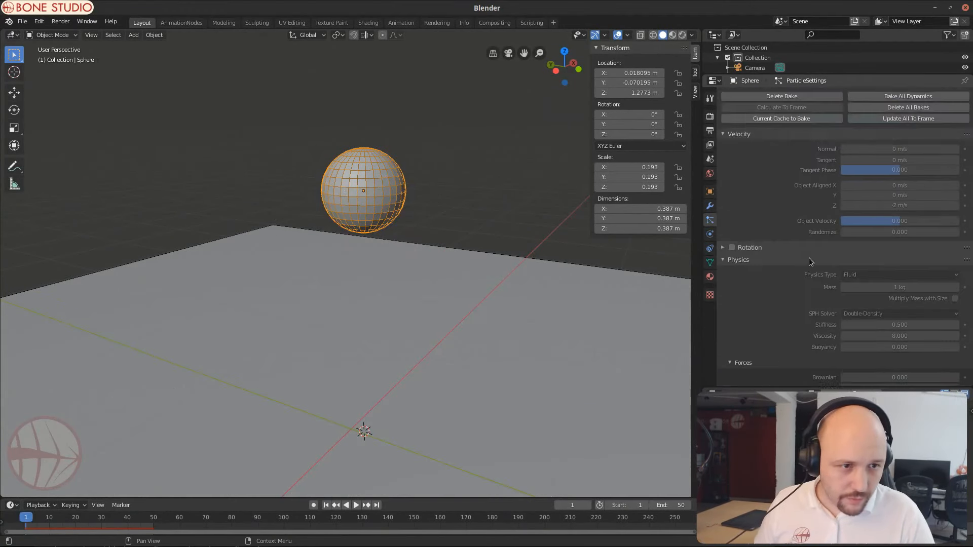
pyautogui.scroll(-5, 806, 333)
pyautogui.scroll(-10, 806, 333)
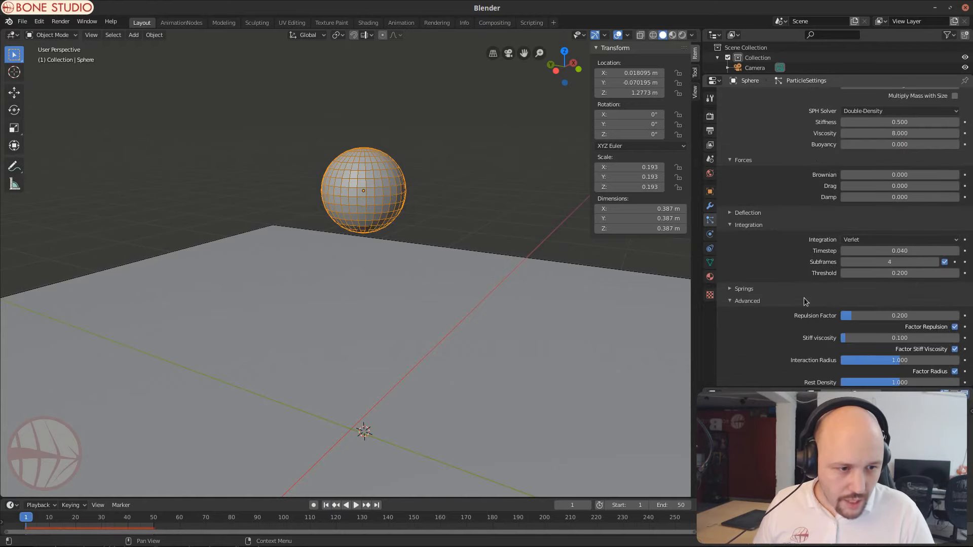
# Step: Set the particles' viewport display size to 0.007 m
pyautogui.scroll(-8, 804, 299)
pyautogui.click(880, 281)
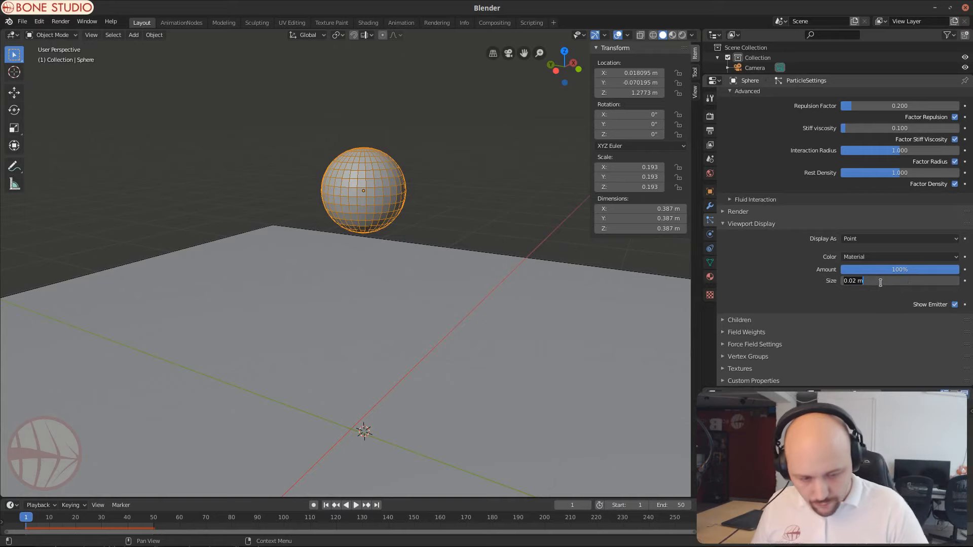
pyautogui.write('.07')
pyautogui.press('Return')
pyautogui.click(881, 283)
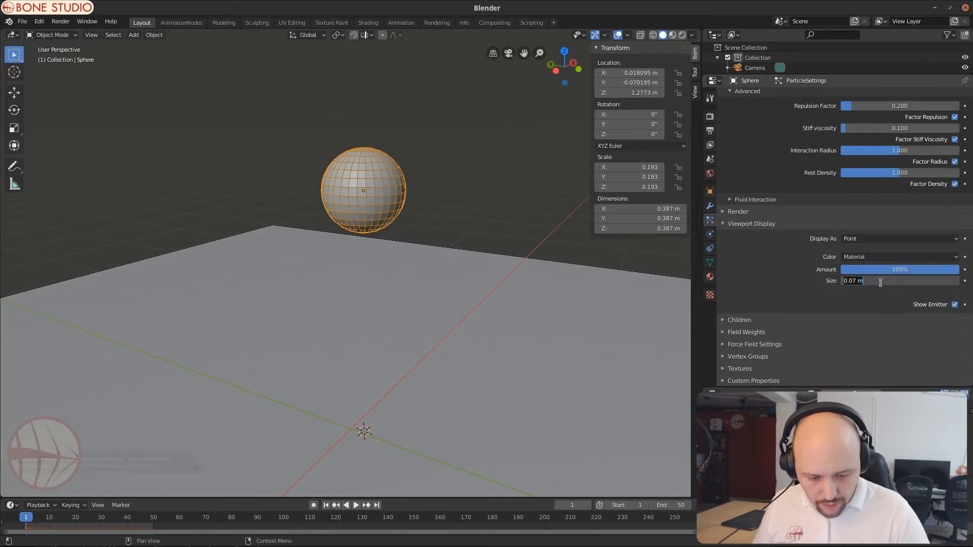
pyautogui.write('.007')
pyautogui.press('Return')
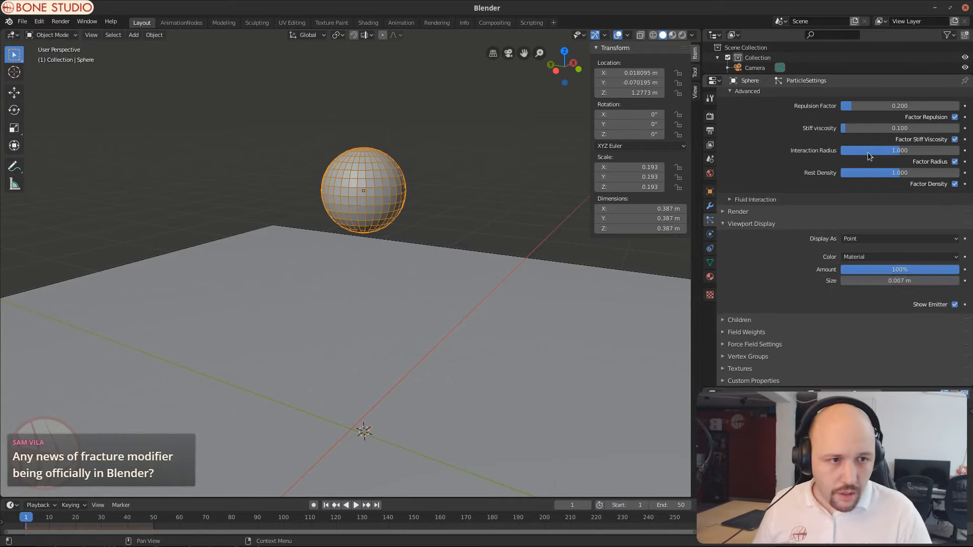
# Step: Try a fluid repulsion factor of 1 and play the particle simulation
pyautogui.click(872, 107)
pyautogui.write('1')
pyautogui.press('Return')
pyautogui.press('space')
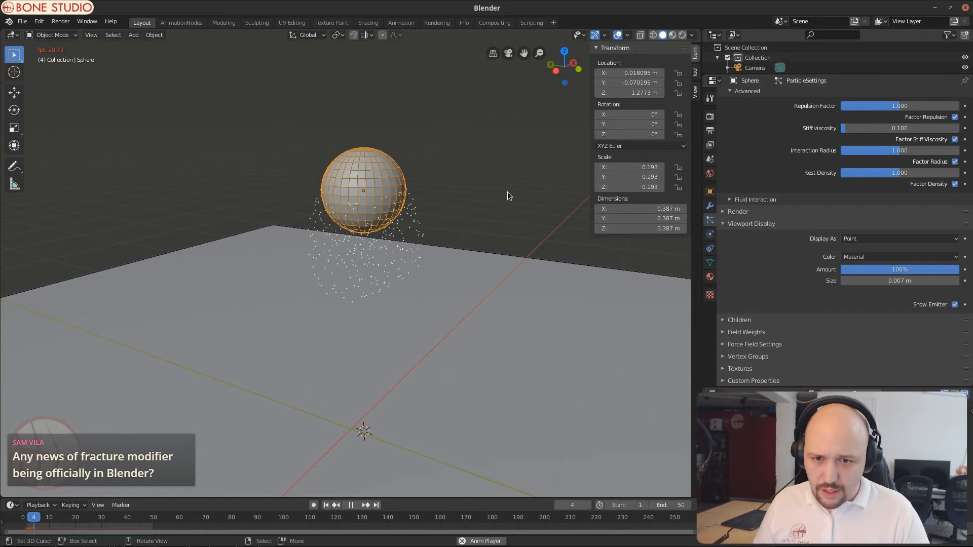
# Step: Set the fluid repulsion factor to 0.1 and interaction radius to 0.2, and play the simulation from frame 1 to frame 12
pyautogui.click(853, 109)
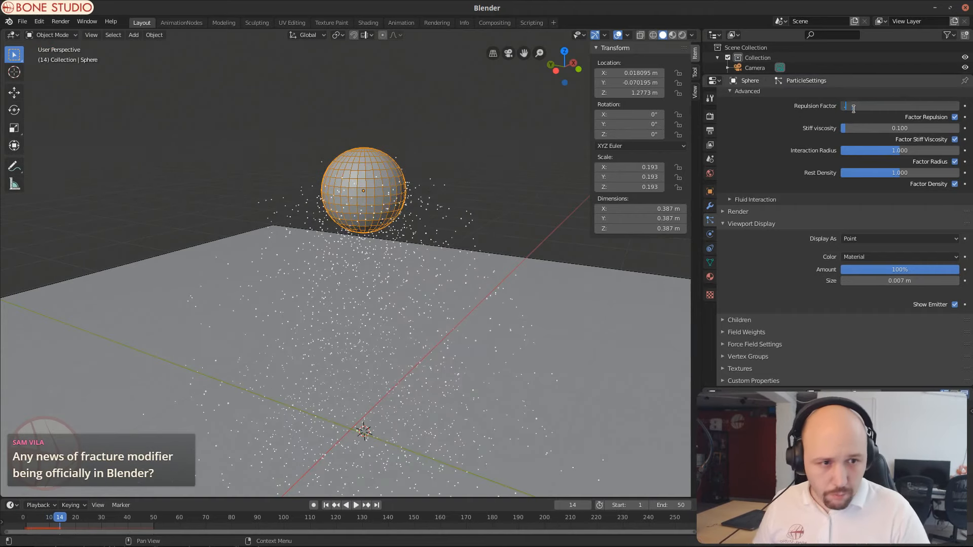
pyautogui.write('.1')
pyautogui.press('Return')
pyautogui.click(886, 153)
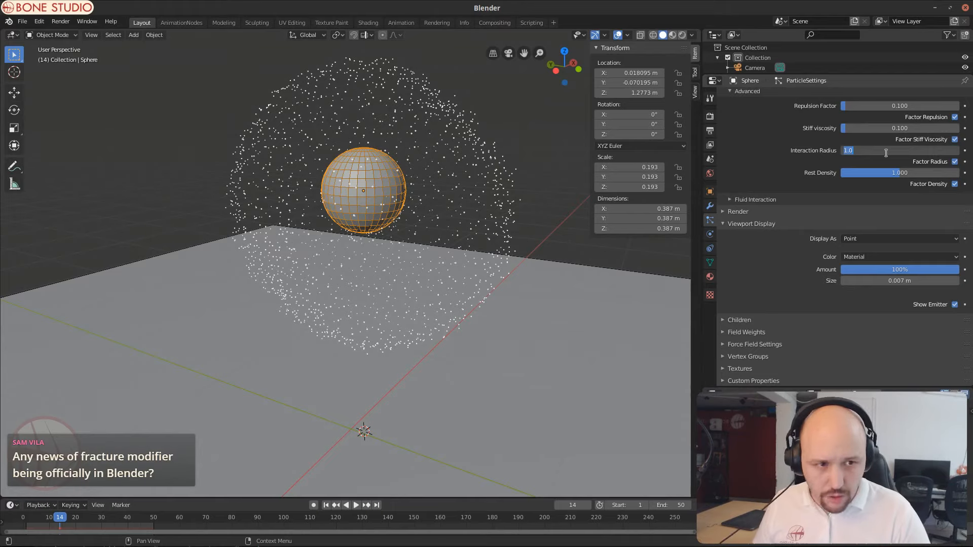
pyautogui.write('.2')
pyautogui.press('Return')
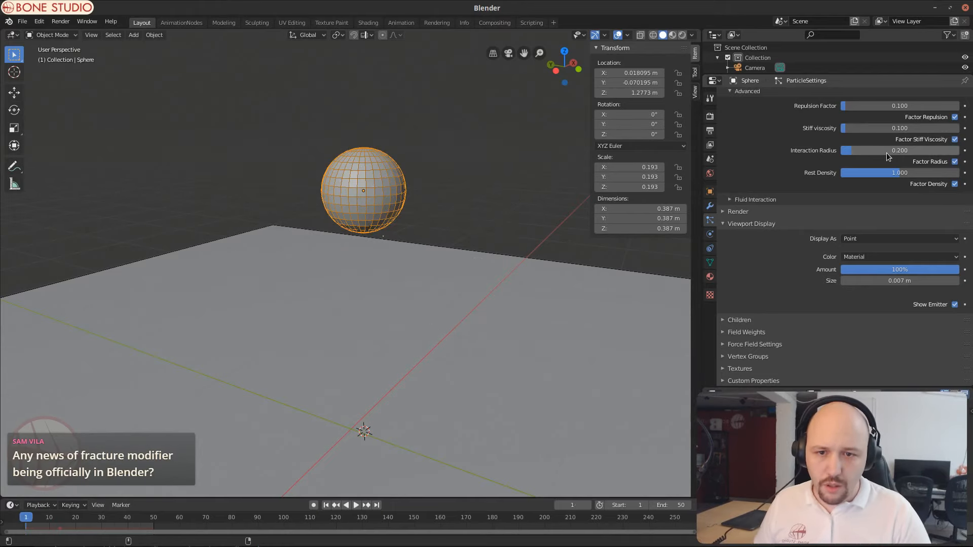
pyautogui.press('space')
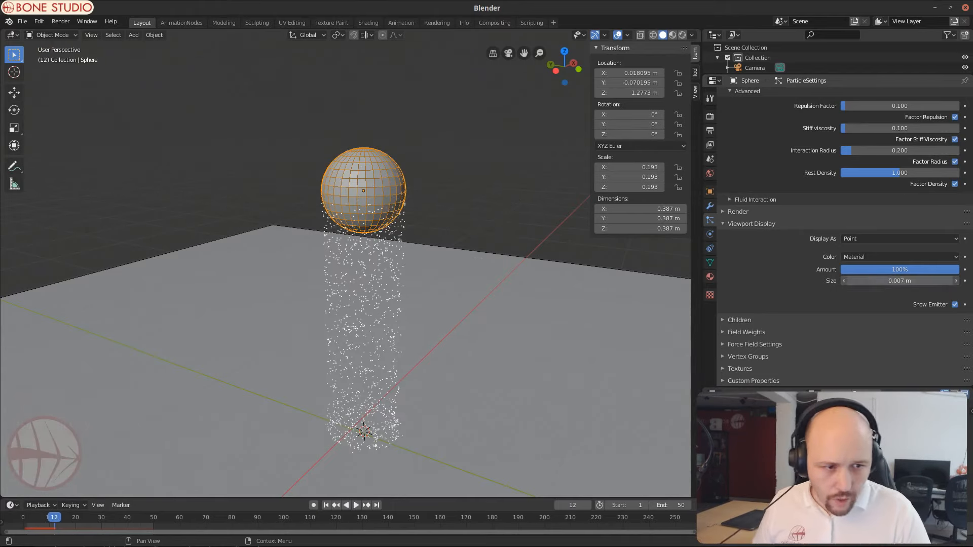
# Step: Set the particles' viewport display size to 0.02 m and play the simulation from frame 1
pyautogui.click(901, 277)
pyautogui.write('.02')
pyautogui.press('Return')
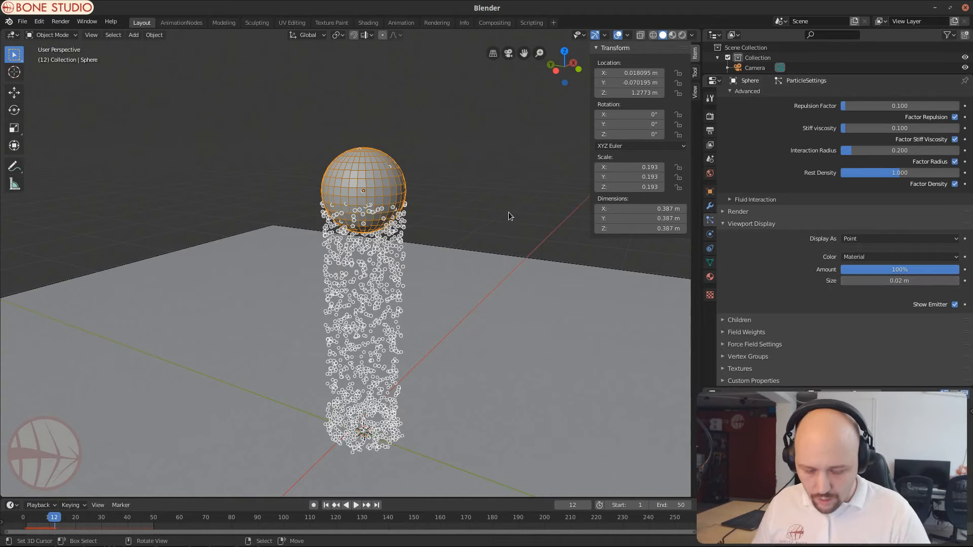
pyautogui.hotkey('shift', 'Left')
pyautogui.press('space')
pyautogui.press('space')
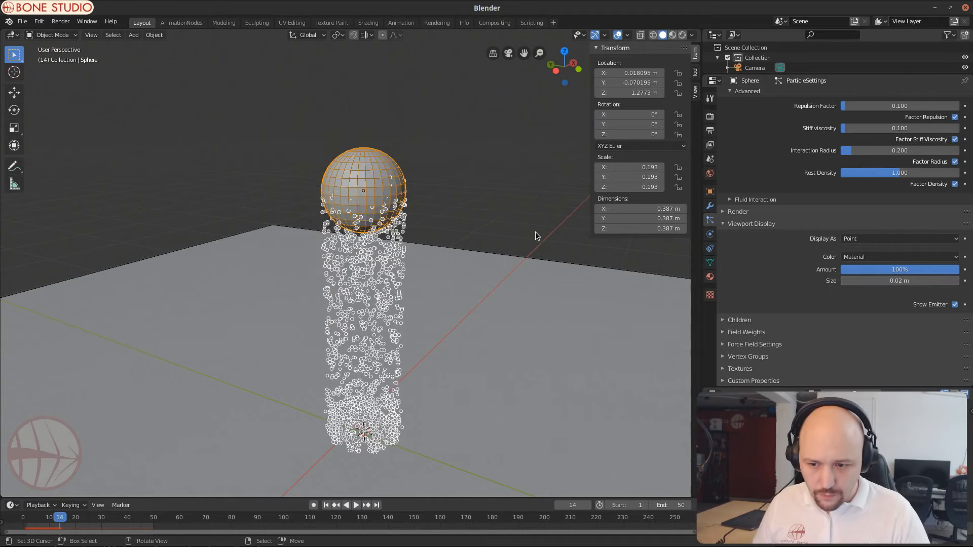
# Step: Try a fluid interaction radius of 0.5, play the particle simulation from frame 1, and return to the first frame
pyautogui.scroll(10, 789, 253)
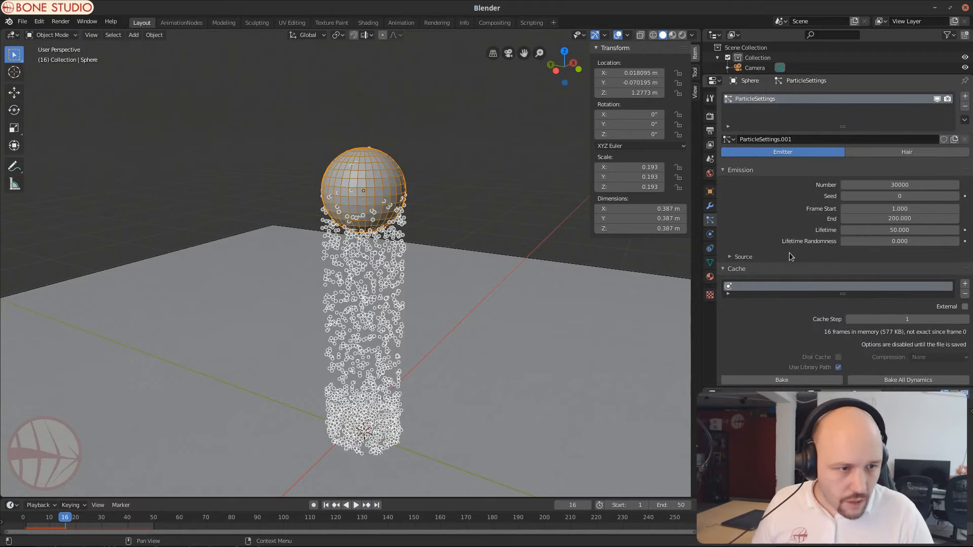
pyautogui.scroll(-5, 816, 251)
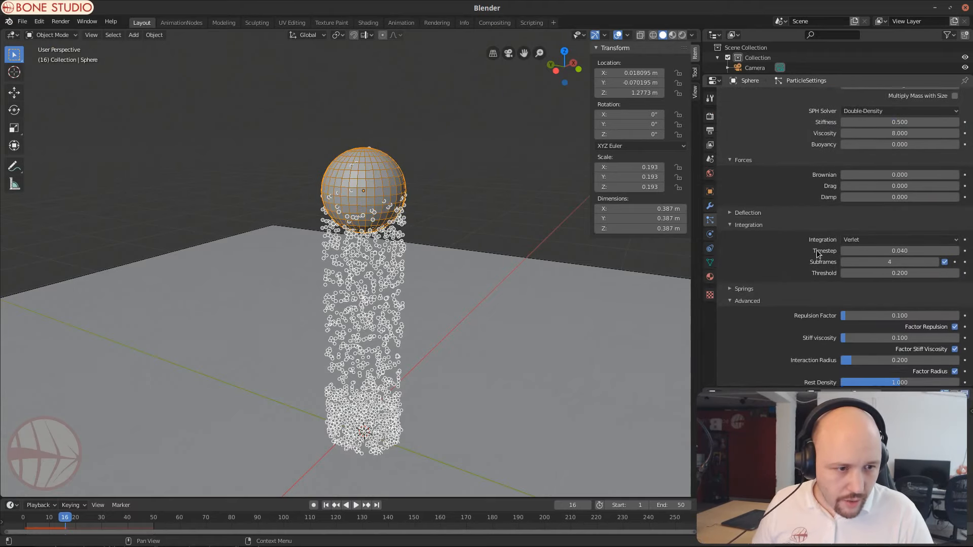
pyautogui.click(867, 279)
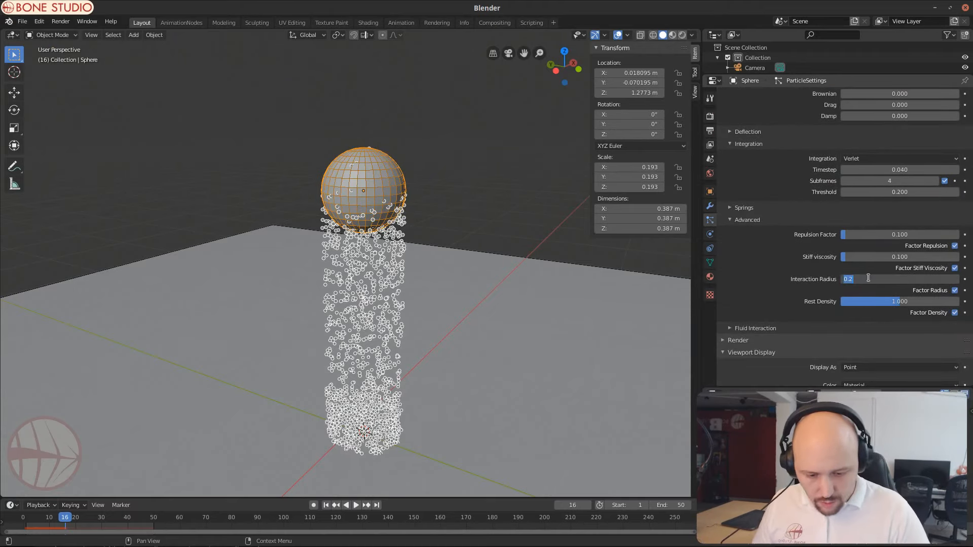
pyautogui.press('Return')
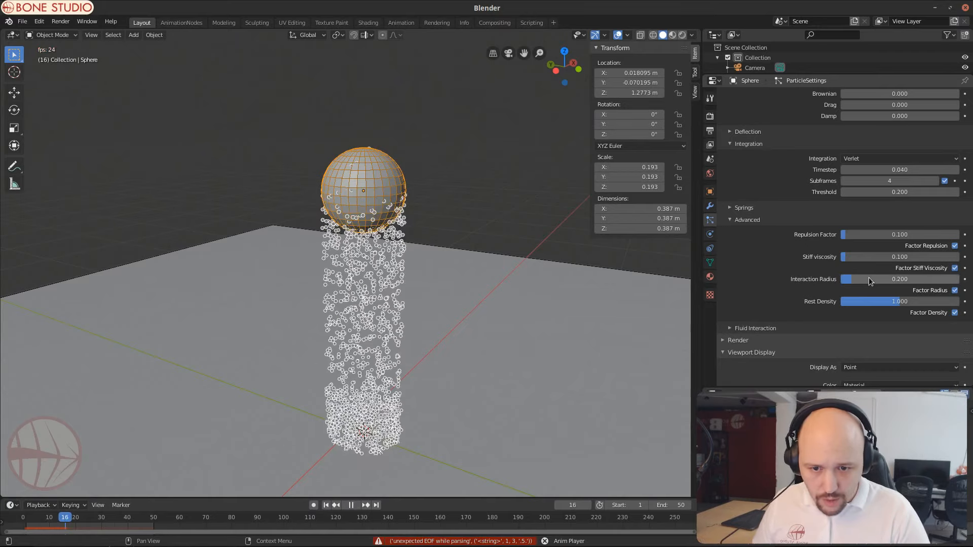
pyautogui.click(869, 279)
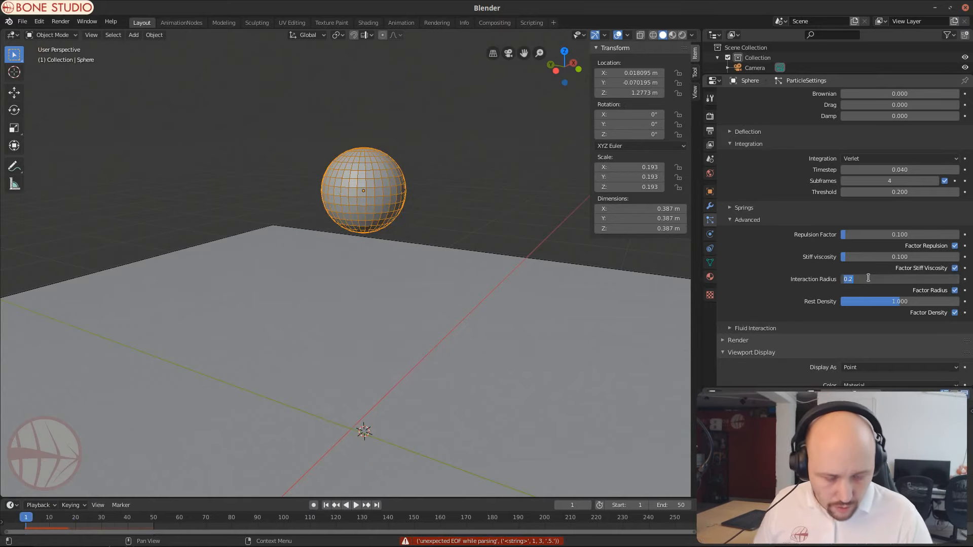
pyautogui.write('.5')
pyautogui.press('Return')
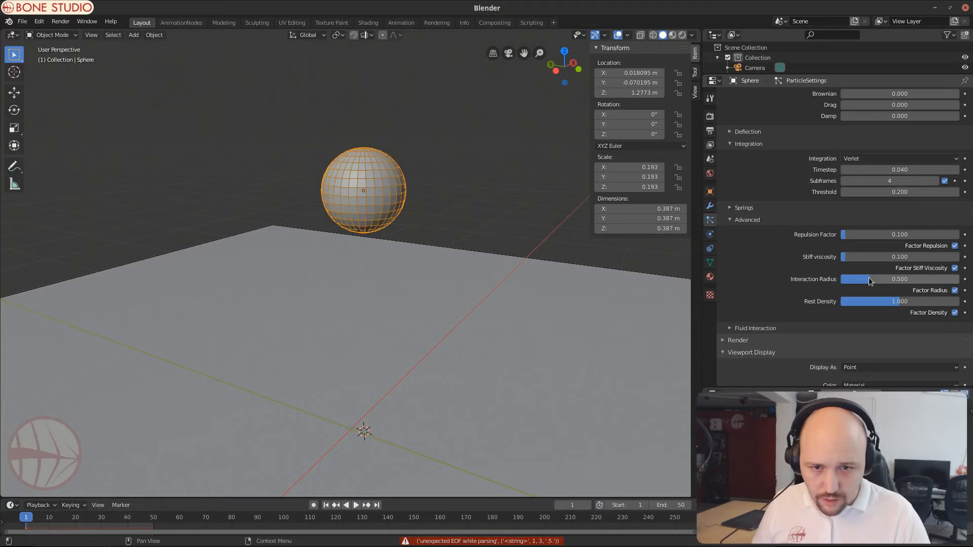
pyautogui.press('space')
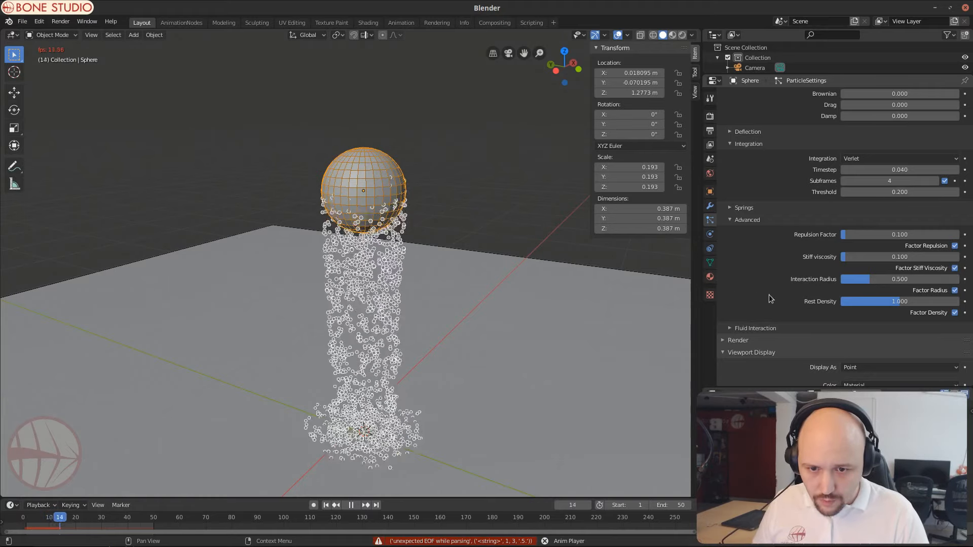
pyautogui.press('space')
pyautogui.hotkey('shift', 'Left')
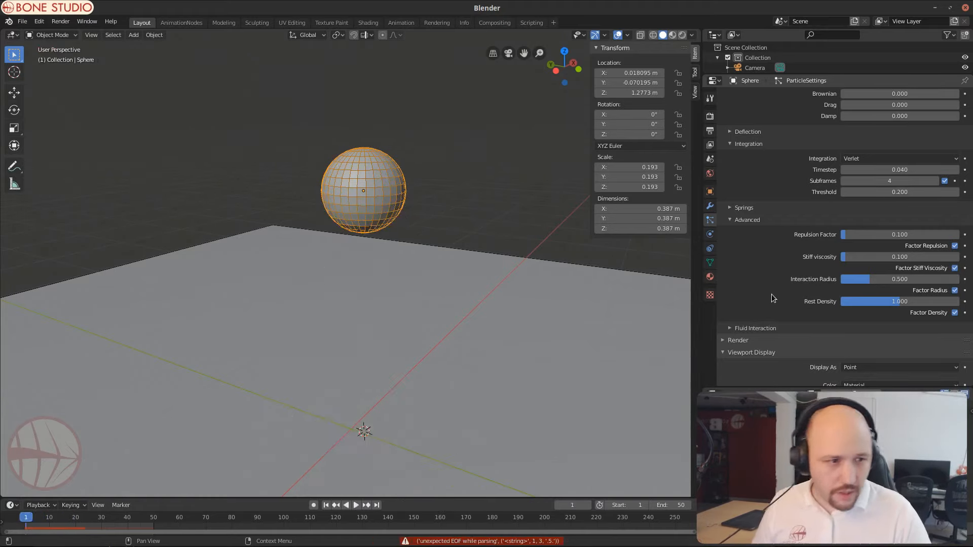
# Step: Set the fluid repulsion factor to 0.3, play the simulation briefly and return to frame 1
pyautogui.doubleClick(900, 234)
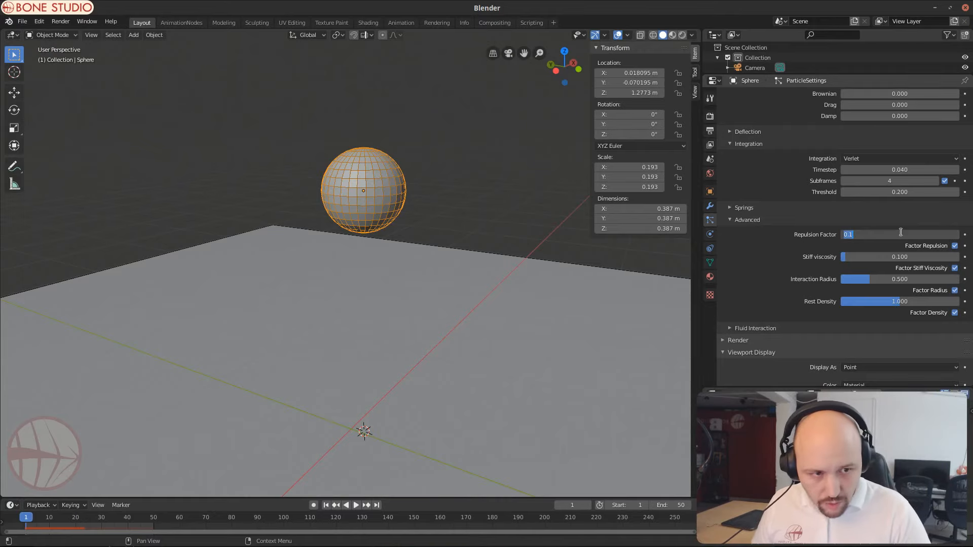
pyautogui.write('.3')
pyautogui.press('Return')
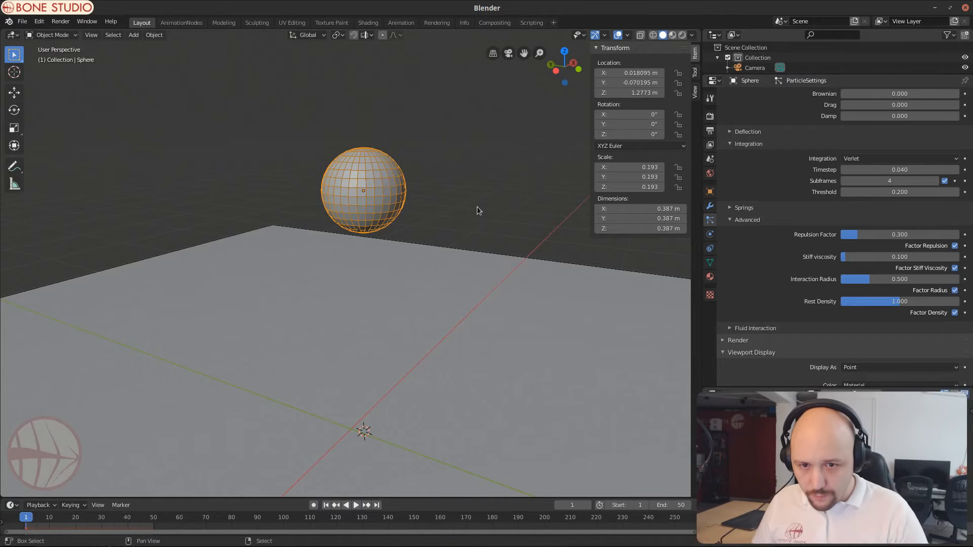
pyautogui.press('space')
pyautogui.press('Escape')
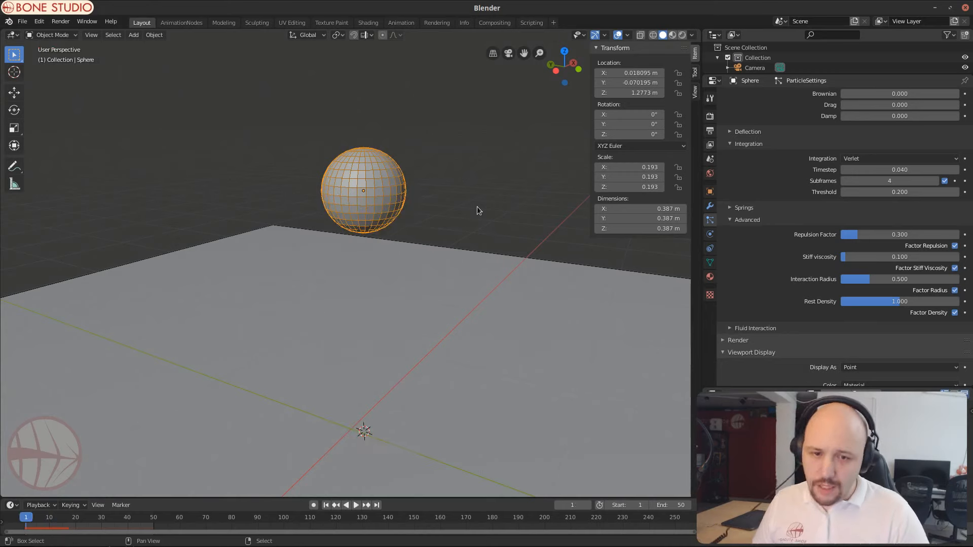
# Step: Set the end frame of the particle emission to 50
pyautogui.scroll(14, 811, 228)
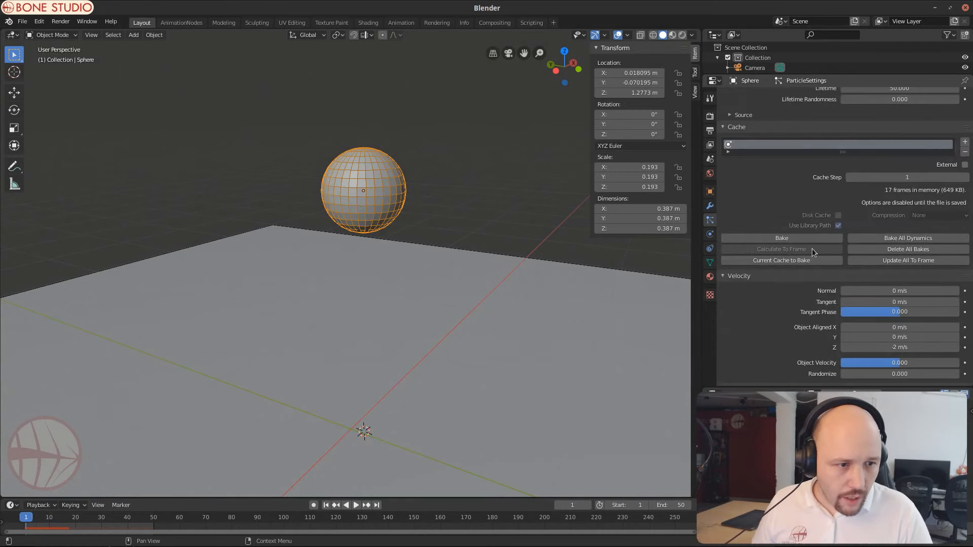
pyautogui.scroll(12, 836, 299)
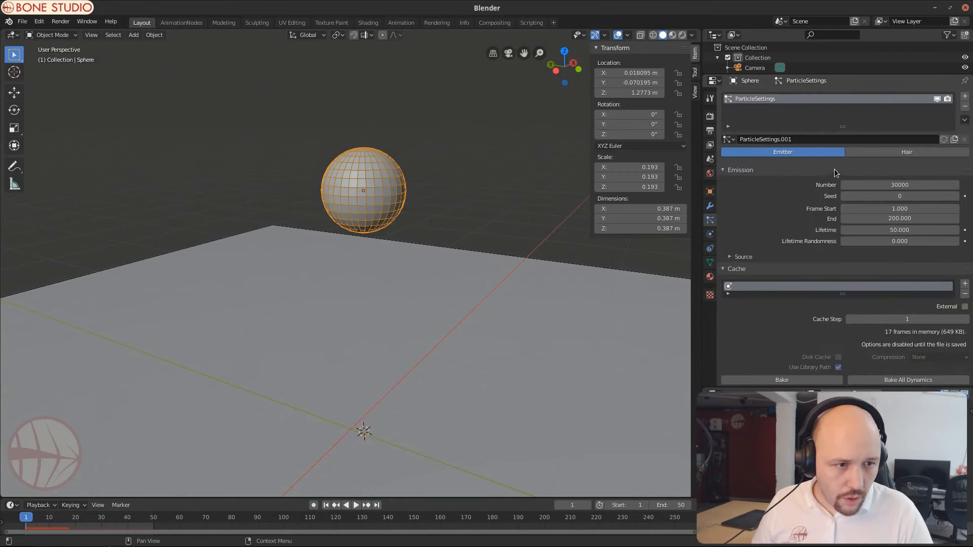
pyautogui.click(900, 218)
pyautogui.write('50')
pyautogui.press('Return')
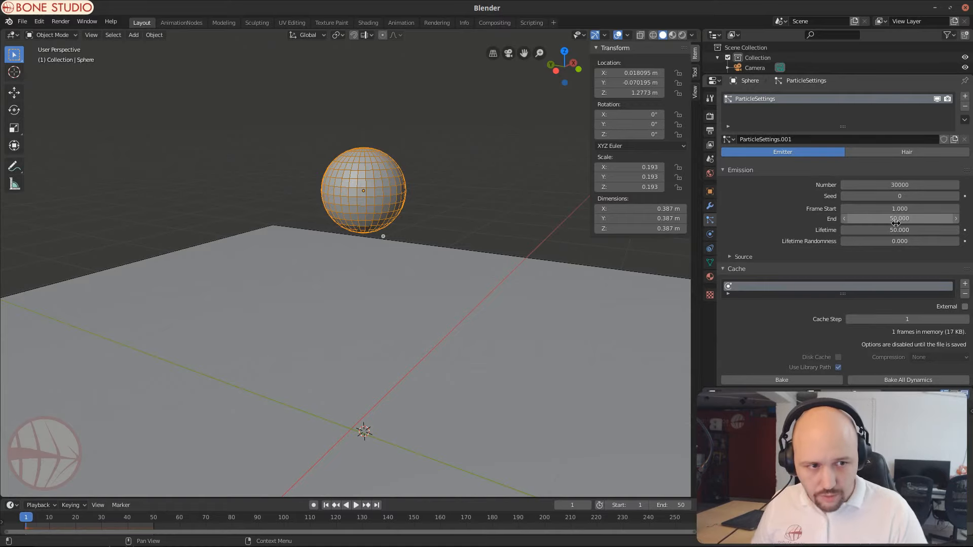
# Step: Save the scene as part.blend in the /x/LiveStreaming/ENG_Live_13/Blender/ folder
pyautogui.hotkey('ctrl', 's')
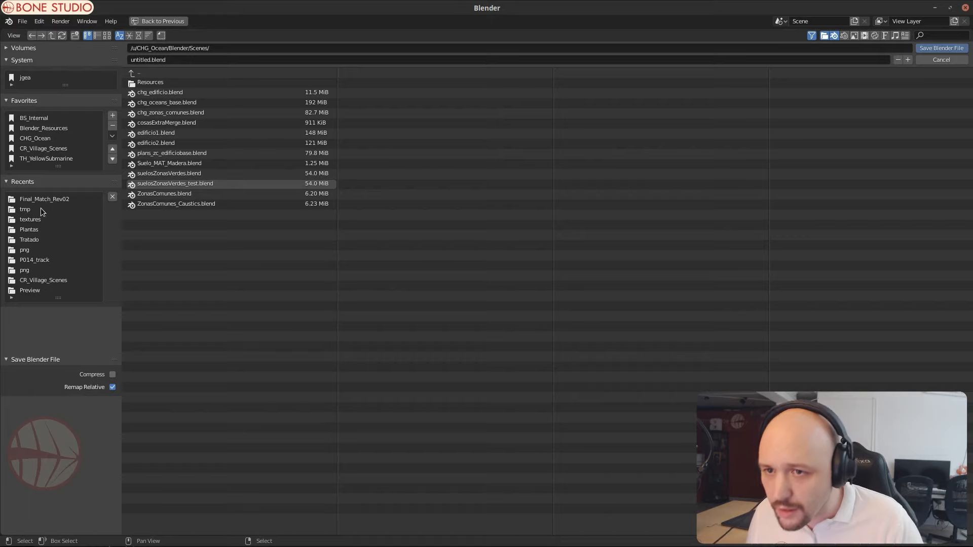
pyautogui.click(42, 51)
pyautogui.click(29, 128)
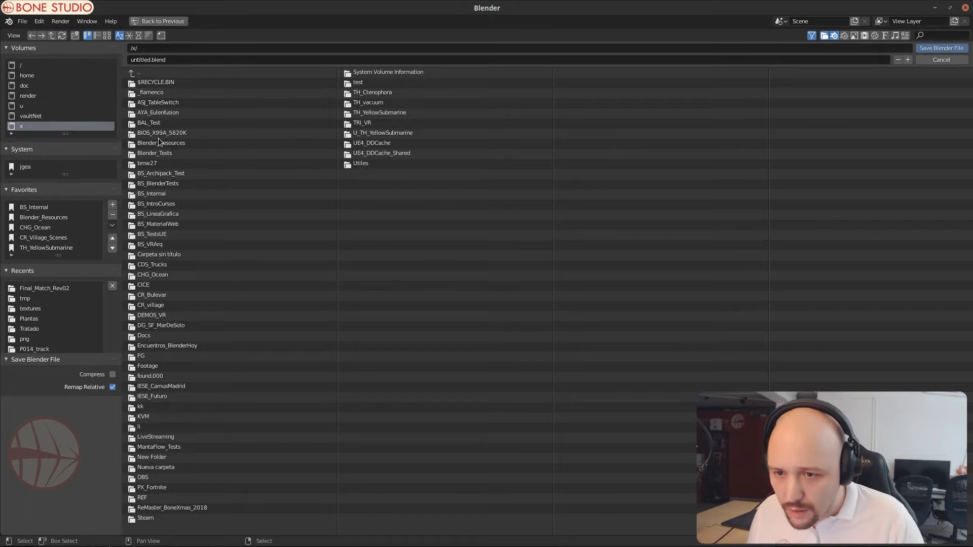
pyautogui.doubleClick(155, 437)
pyautogui.doubleClick(153, 224)
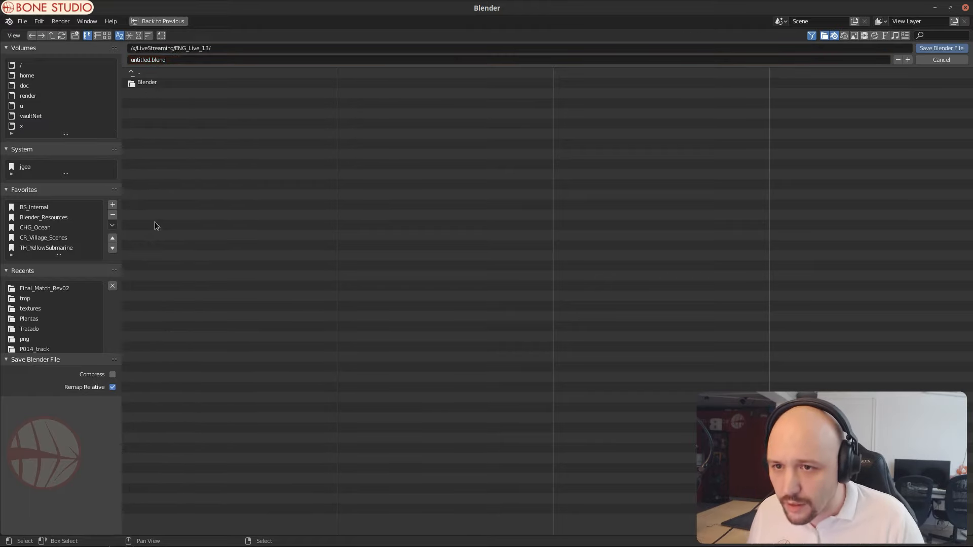
pyautogui.doubleClick(150, 82)
pyautogui.click(185, 60)
pyautogui.write('part')
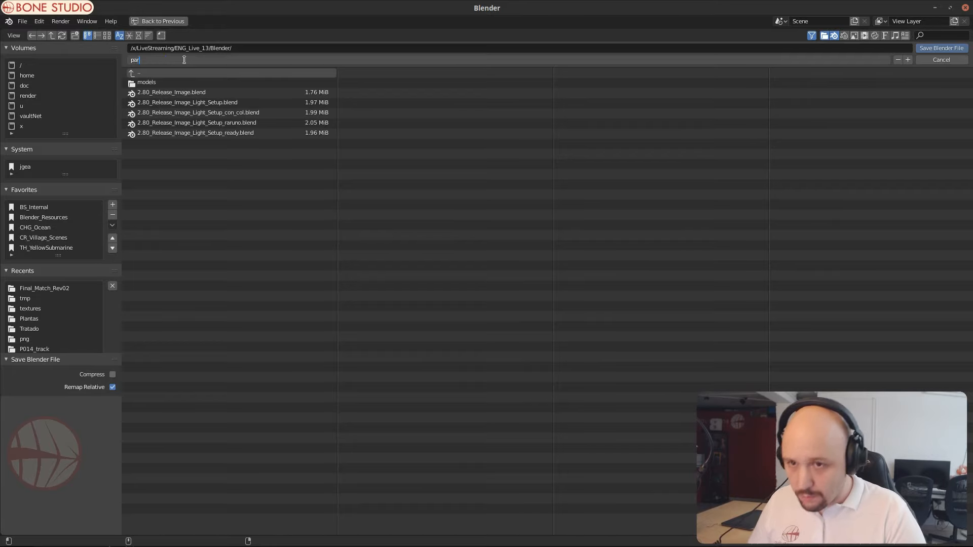
pyautogui.press('Return')
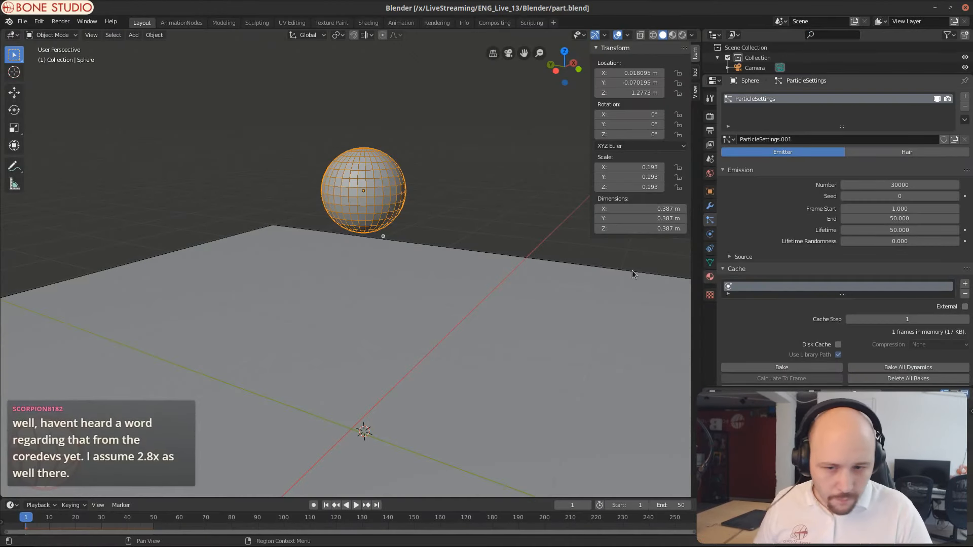
# Step: Set the fluid interaction radius to 0.25, playing the particle simulation before and after the change
pyautogui.press('space')
pyautogui.press('space')
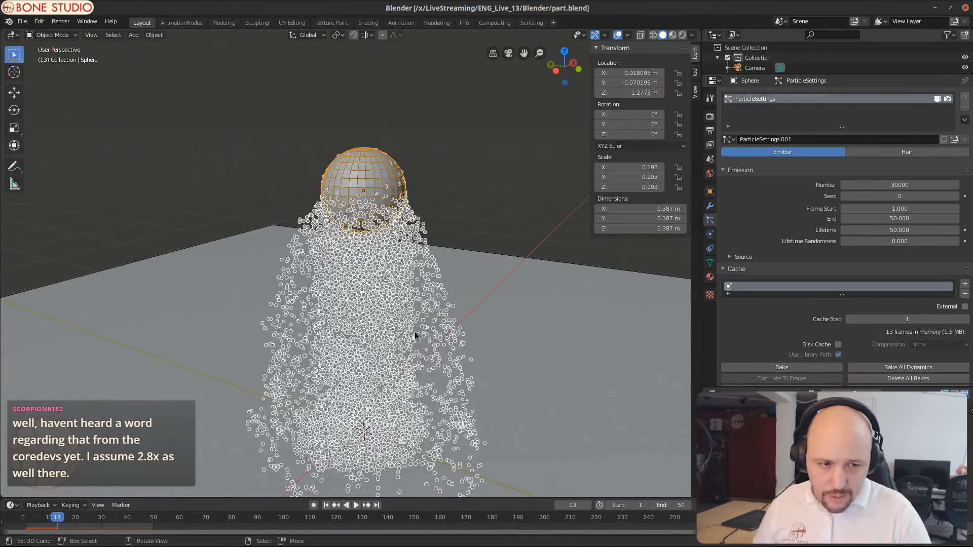
pyautogui.scroll(-20, 800, 257)
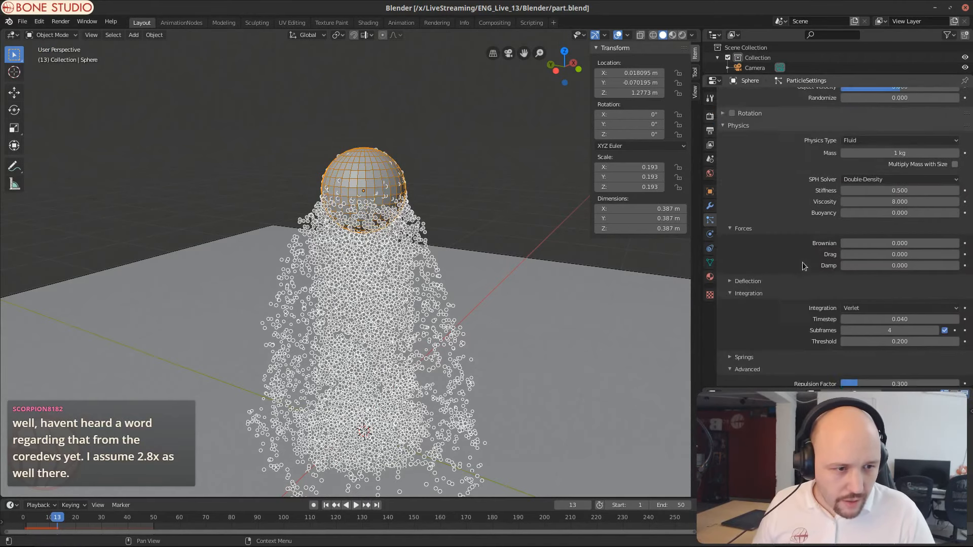
pyautogui.scroll(-4, 800, 257)
pyautogui.click(882, 266)
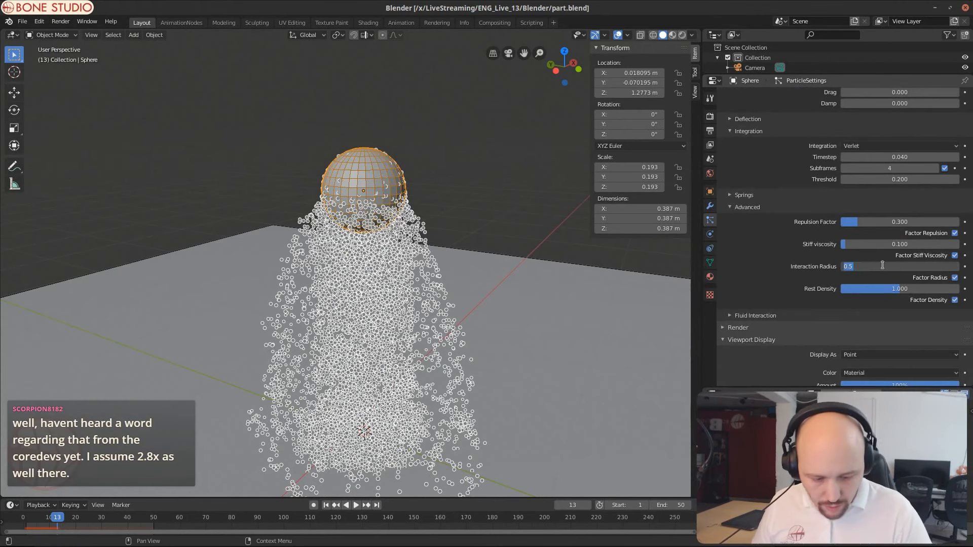
pyautogui.write('0.25')
pyautogui.press('Return')
pyautogui.hotkey('shift', 'Left')
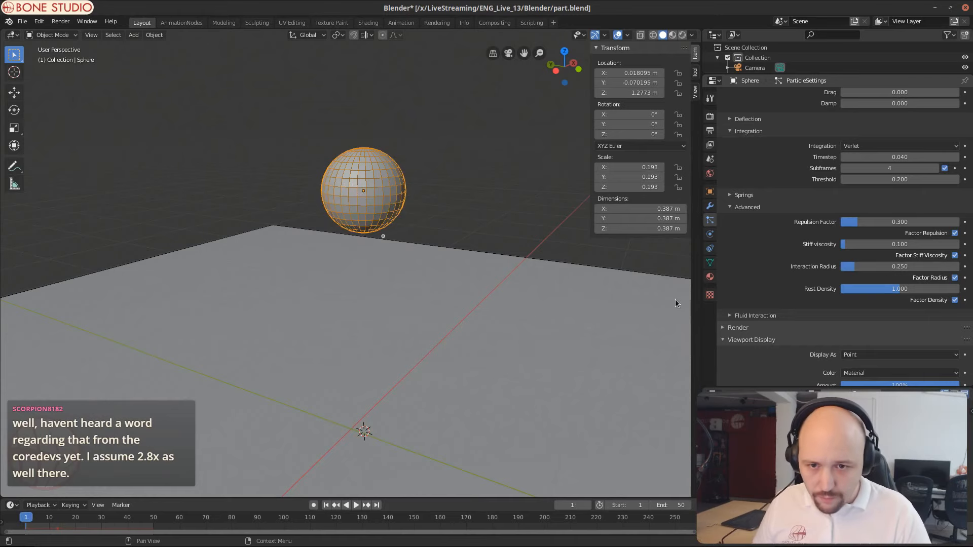
pyautogui.press('space')
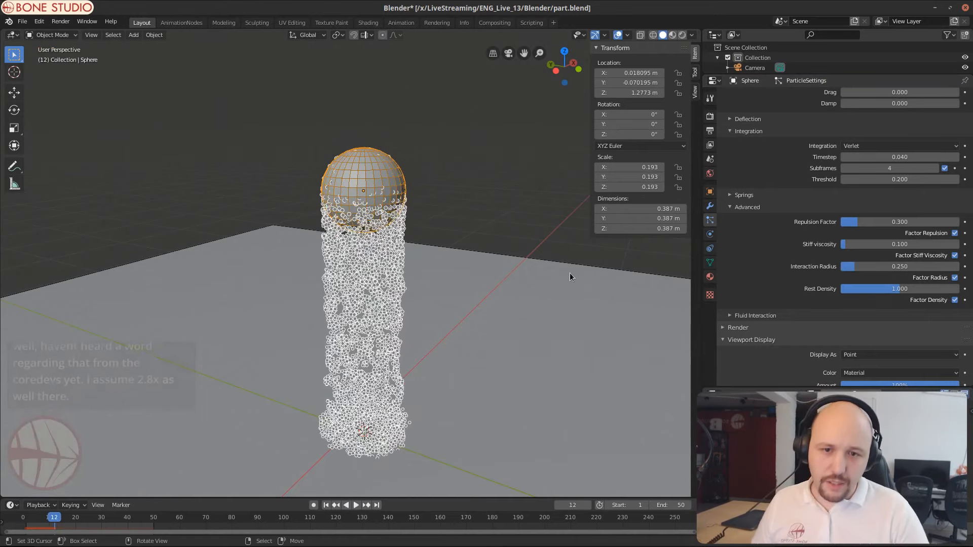
pyautogui.press('space')
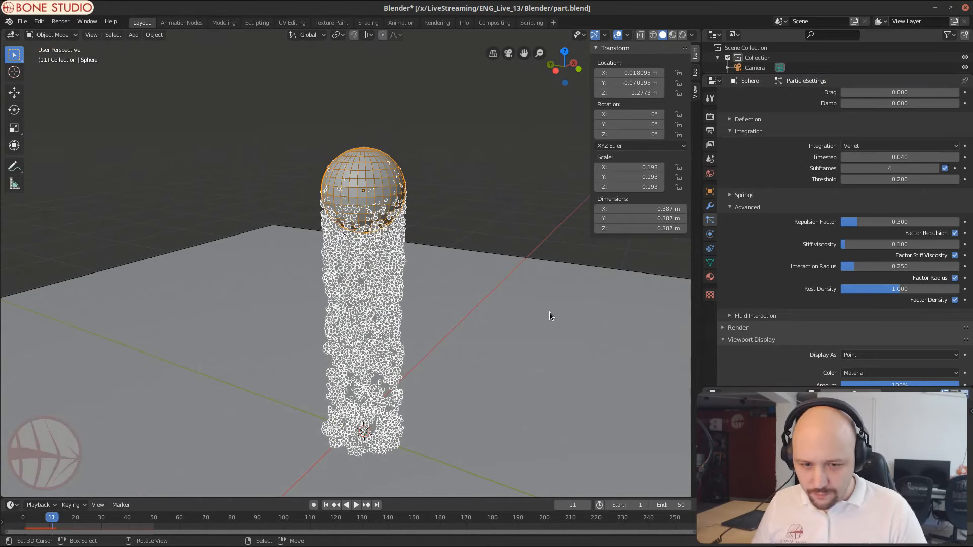
# Step: Return to frame 1 and bake the sphere's particle simulation cache
pyautogui.hotkey('shift', 'Left')
pyautogui.scroll(13, 800, 282)
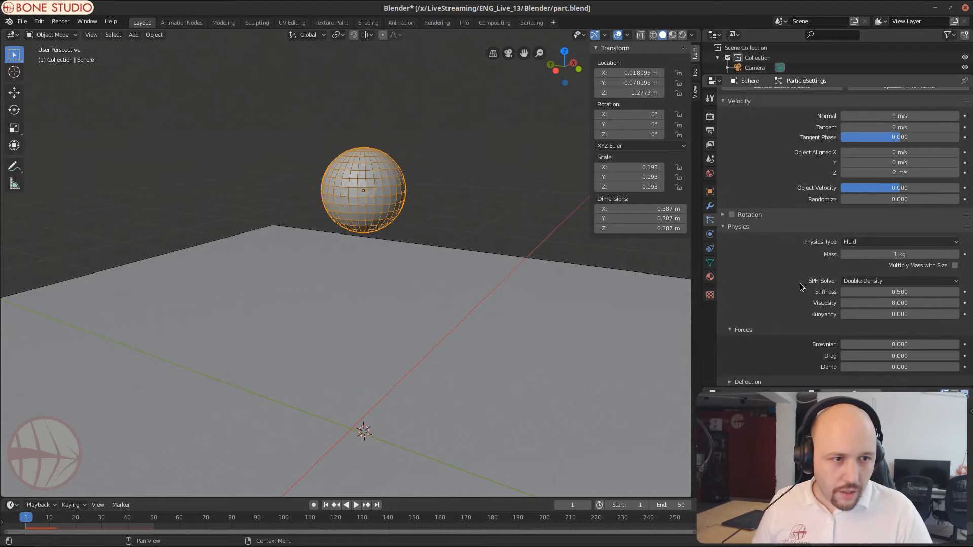
pyautogui.scroll(10, 799, 283)
pyautogui.click(781, 266)
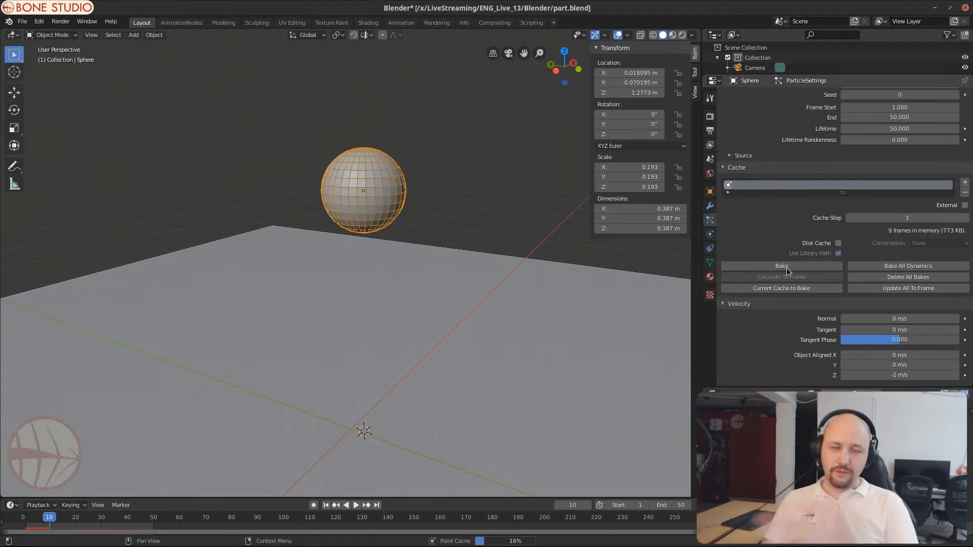
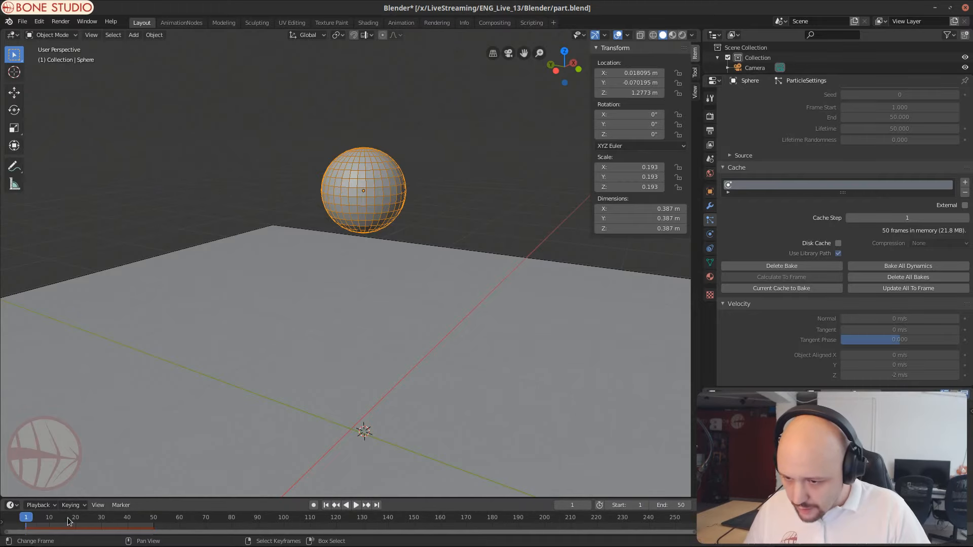
# Step: Play the baked particle simulation, viewing it from a lower angle, and stop at frame 34
pyautogui.press('space')
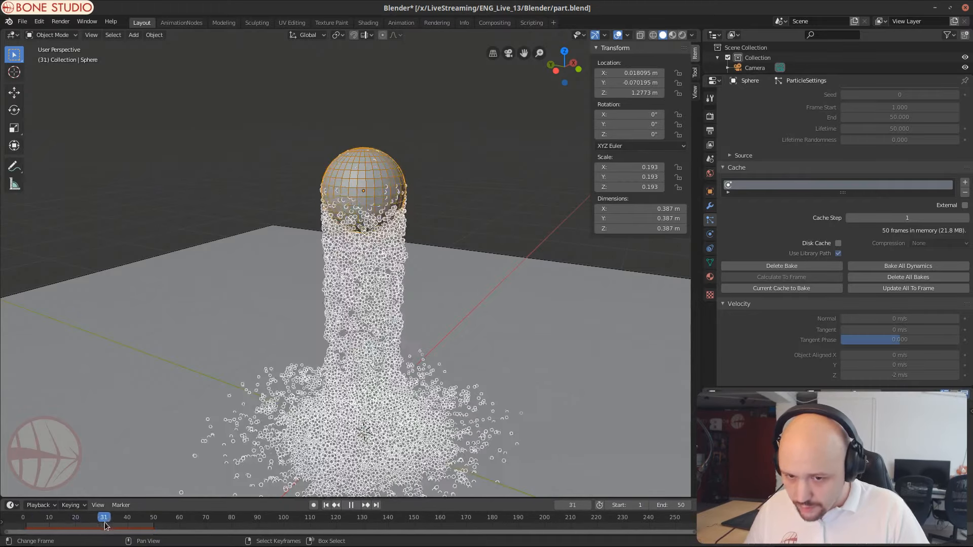
pyautogui.press('space')
pyautogui.moveTo(428, 404); pyautogui.dragTo(393, 396, button='middle')
pyautogui.hotkey('shift', 'Left')
pyautogui.press('space')
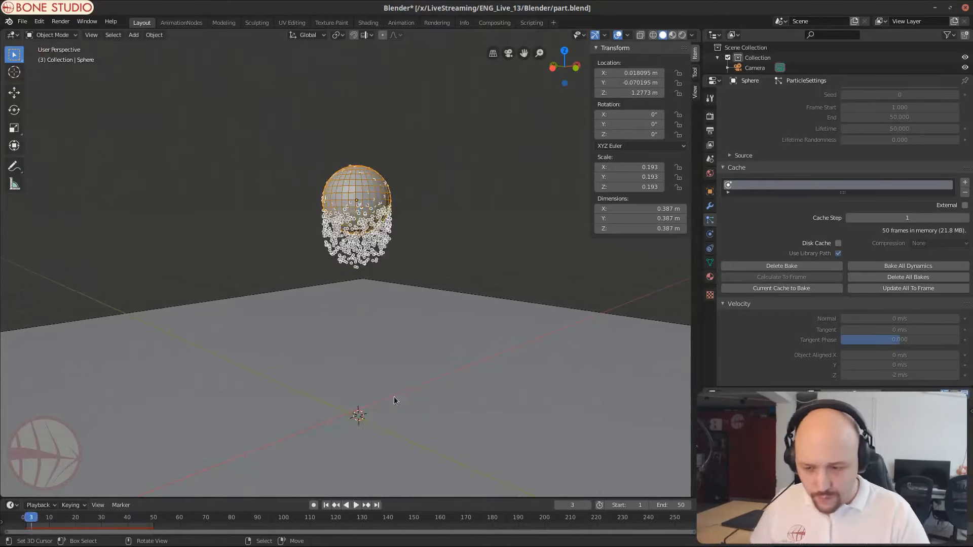
pyautogui.press('space')
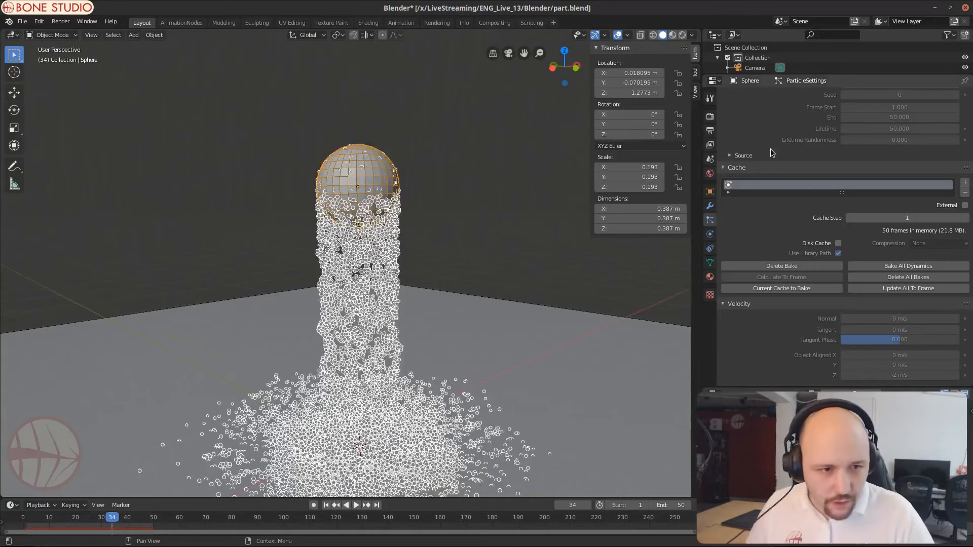
# Step: Set the sphere's particle viewport display to None
pyautogui.click(710, 205)
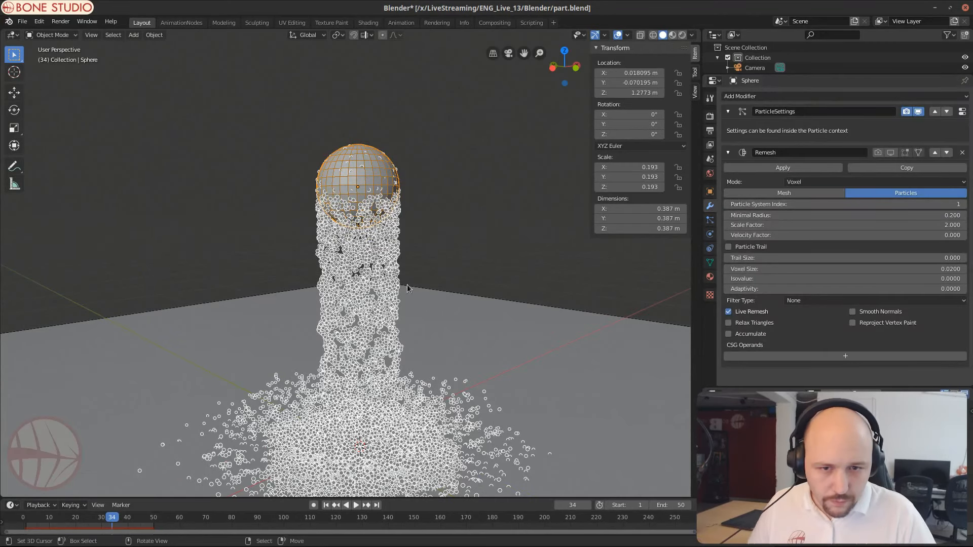
pyautogui.click(710, 220)
pyautogui.scroll(-15, 846, 332)
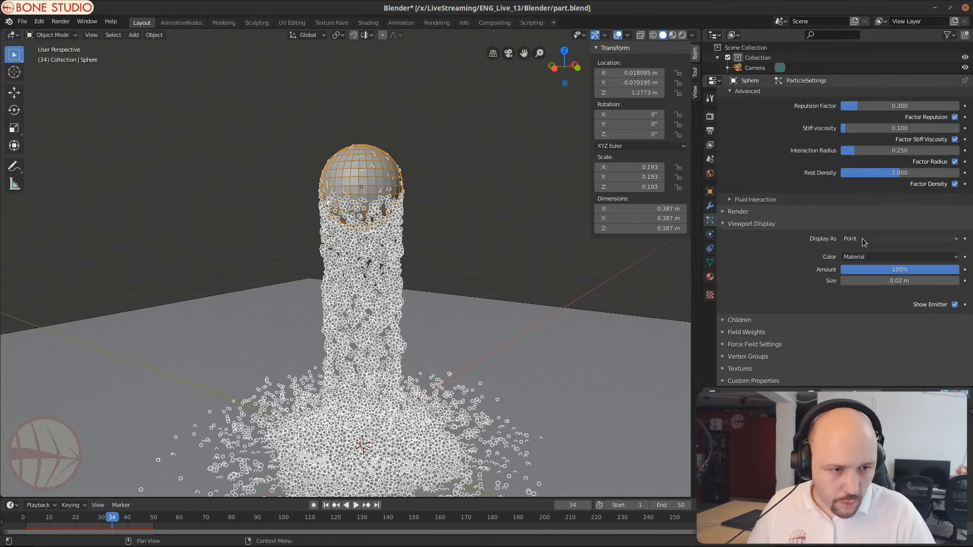
pyautogui.click(900, 239)
pyautogui.click(862, 251)
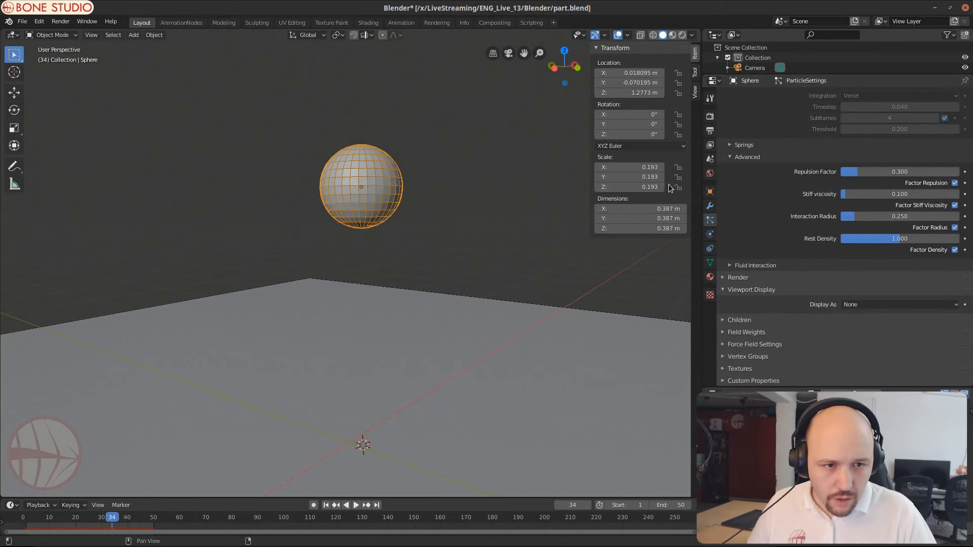
# Step: Set the sphere's Remesh modifier to a minimal radius of 0.02 and a voxel size of 0.01
pyautogui.click(709, 206)
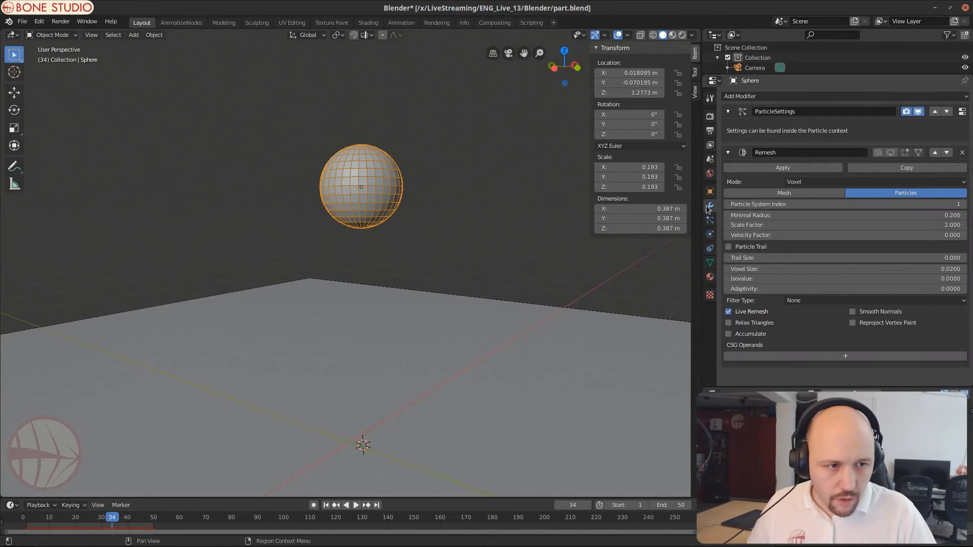
pyautogui.click(828, 217)
pyautogui.write('.')
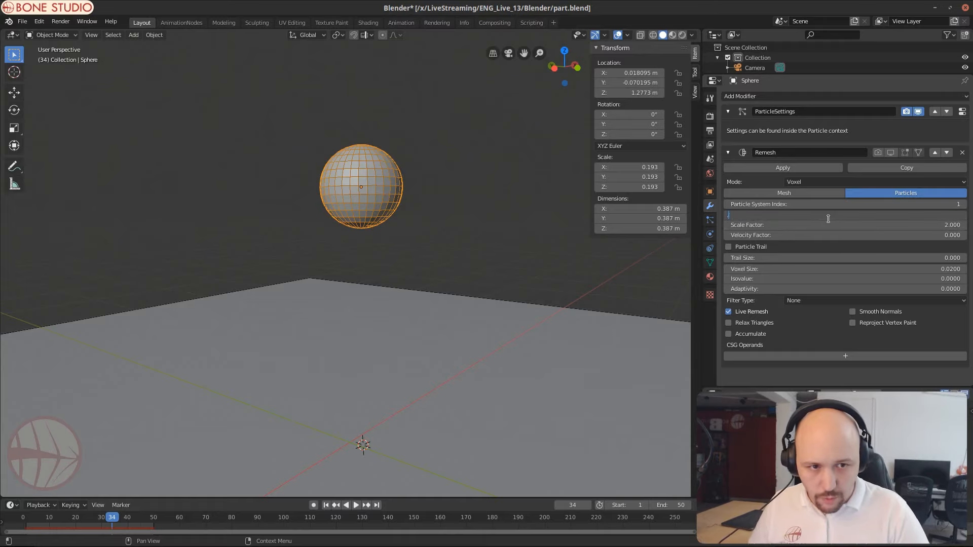
pyautogui.write('05')
pyautogui.press('Return')
pyautogui.click(854, 218)
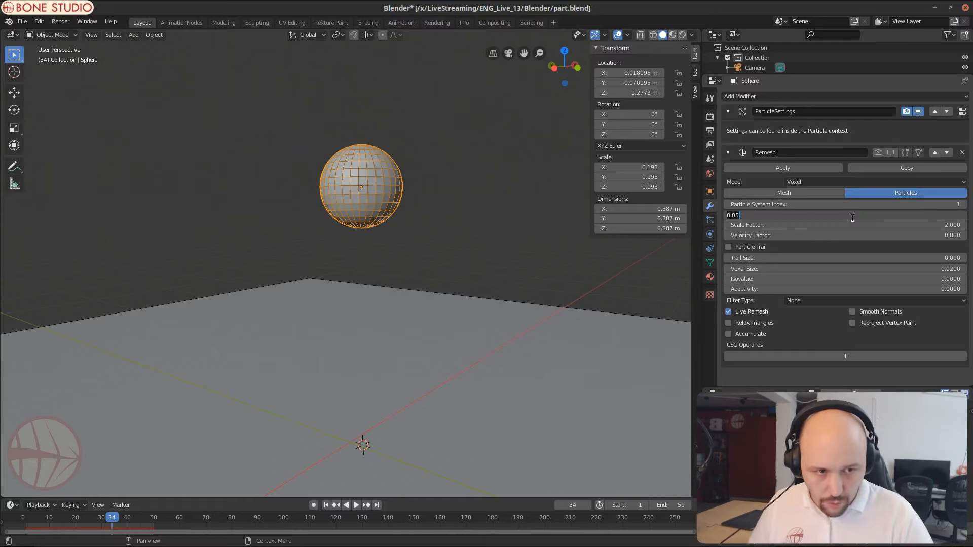
pyautogui.write('.02')
pyautogui.press('Return')
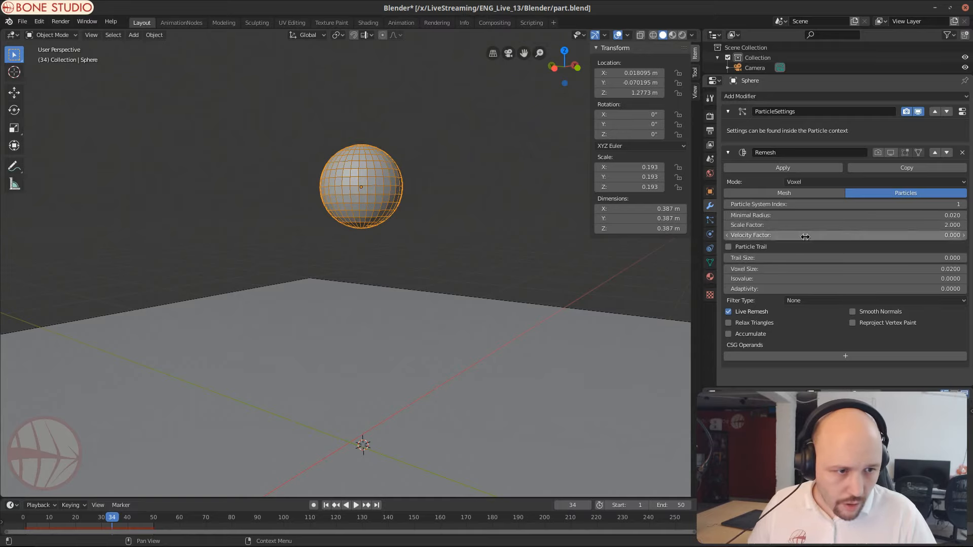
pyautogui.click(849, 270)
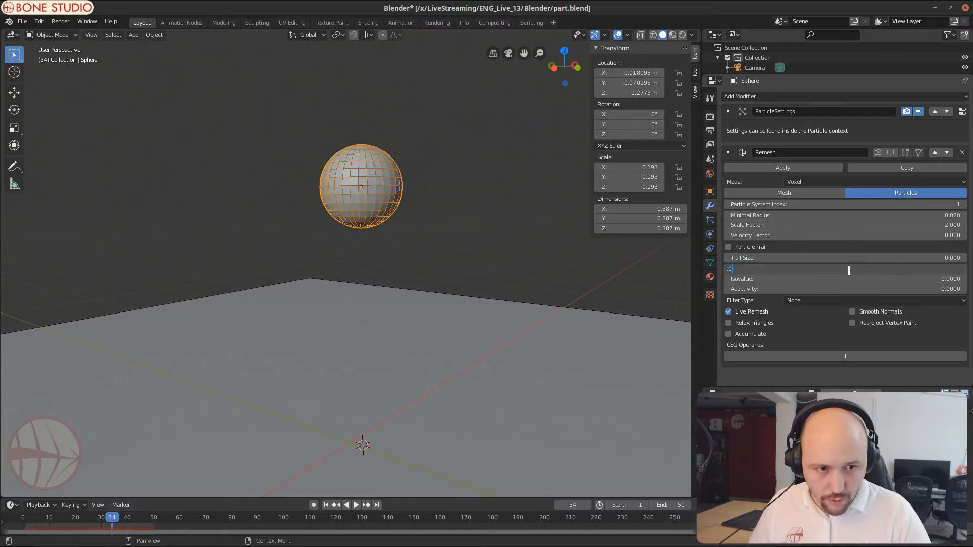
pyautogui.write('.01')
pyautogui.press('Return')
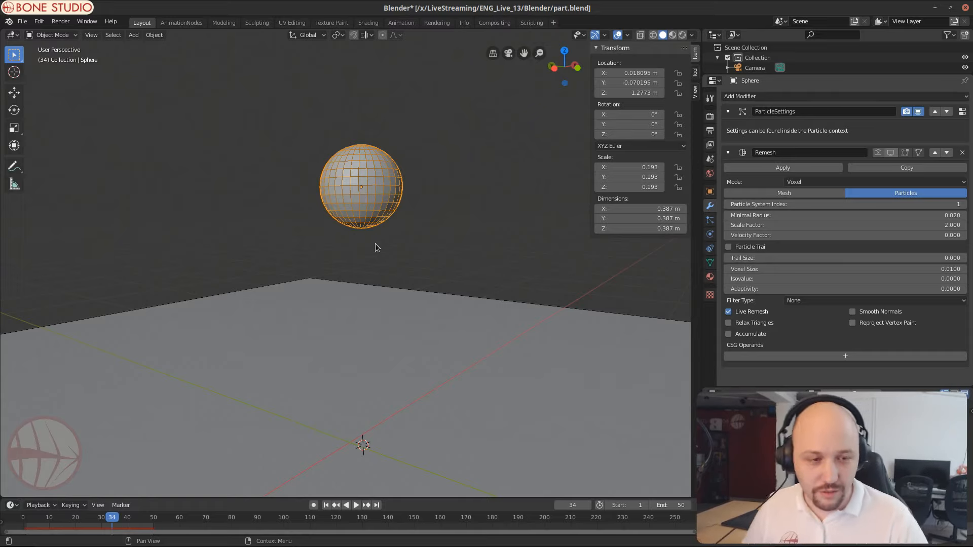
# Step: Enable the Remesh modifier in the viewport and inspect the meshed particle column and the splash at its base
pyautogui.click(890, 153)
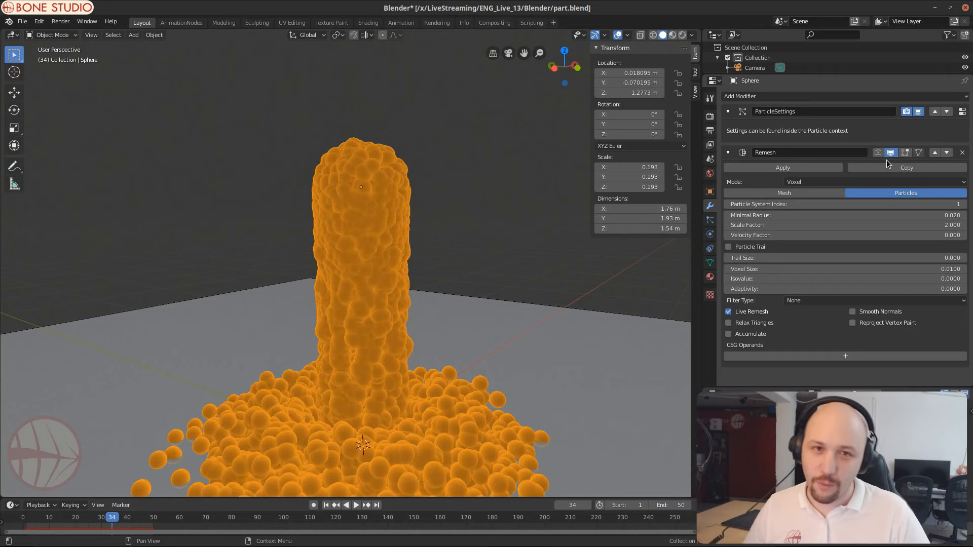
pyautogui.scroll(3, 391, 318)
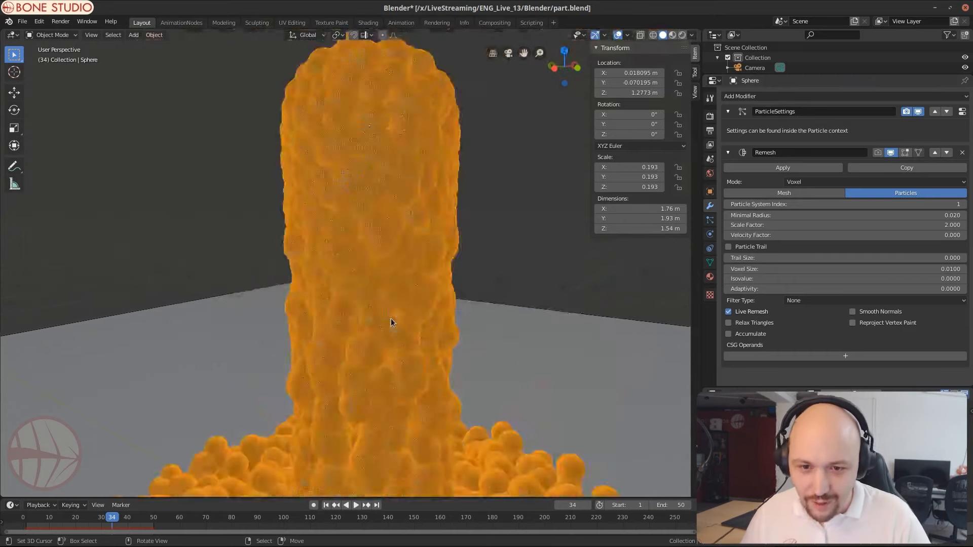
pyautogui.scroll(-6, 391, 324)
pyautogui.keyDown('shift'); pyautogui.moveTo(379, 288); pyautogui.dragTo(394, 247, button='middle'); pyautogui.keyUp('shift')
pyautogui.scroll(5, 377, 230)
pyautogui.scroll(2, 415, 268)
pyautogui.scroll(2, 415, 269)
pyautogui.scroll(-5, 394, 246)
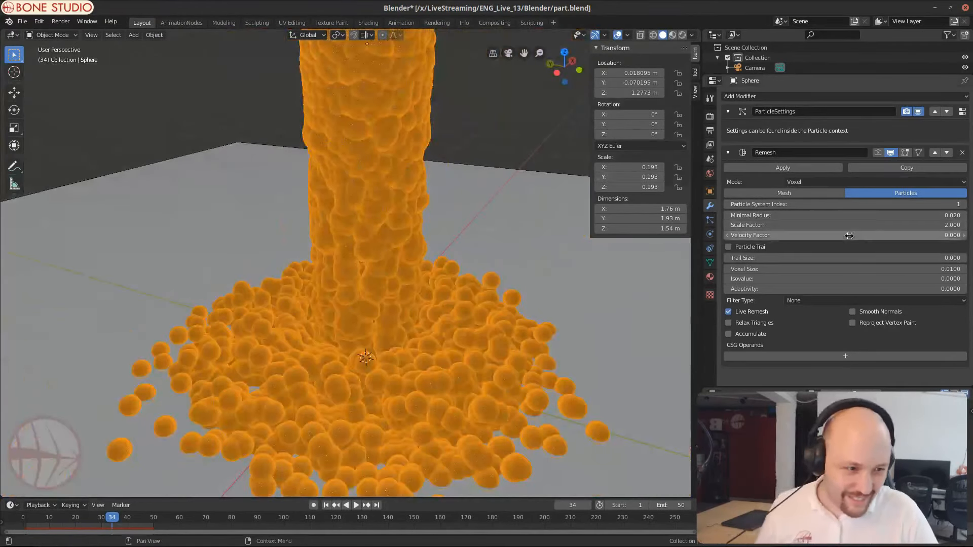
# Step: Set the Remesh voxel size to 0.05 and inspect the coarser particle mesh up close
pyautogui.click(913, 269)
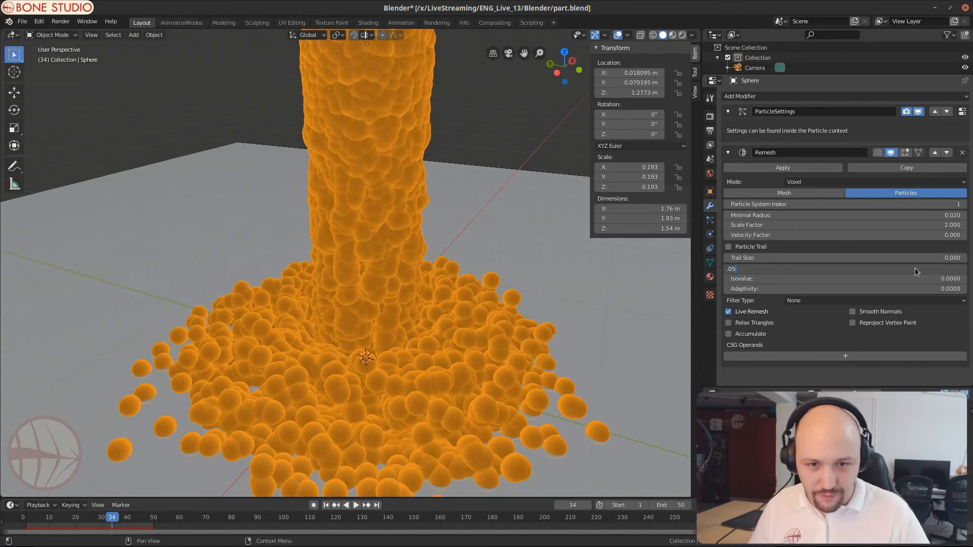
pyautogui.press('Return')
pyautogui.scroll(3, 395, 266)
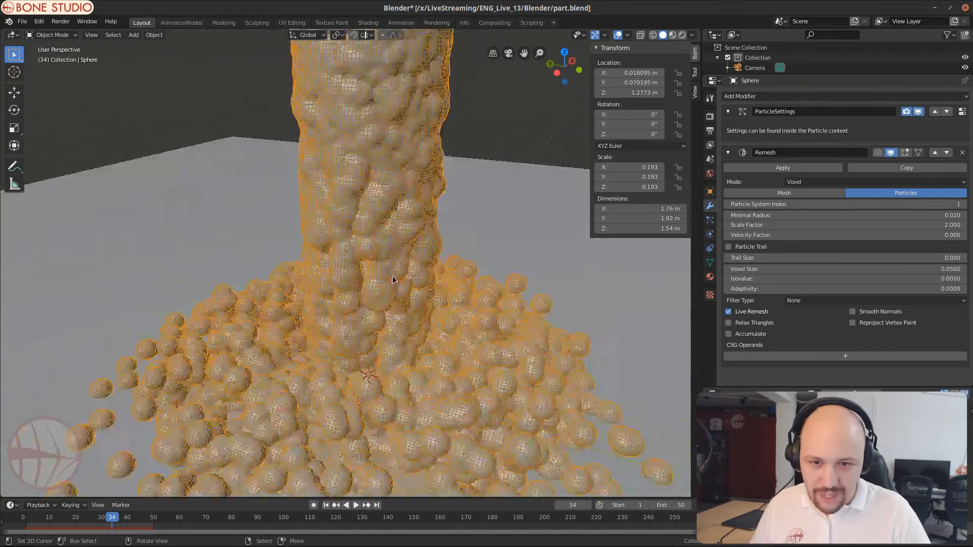
pyautogui.scroll(2, 394, 280)
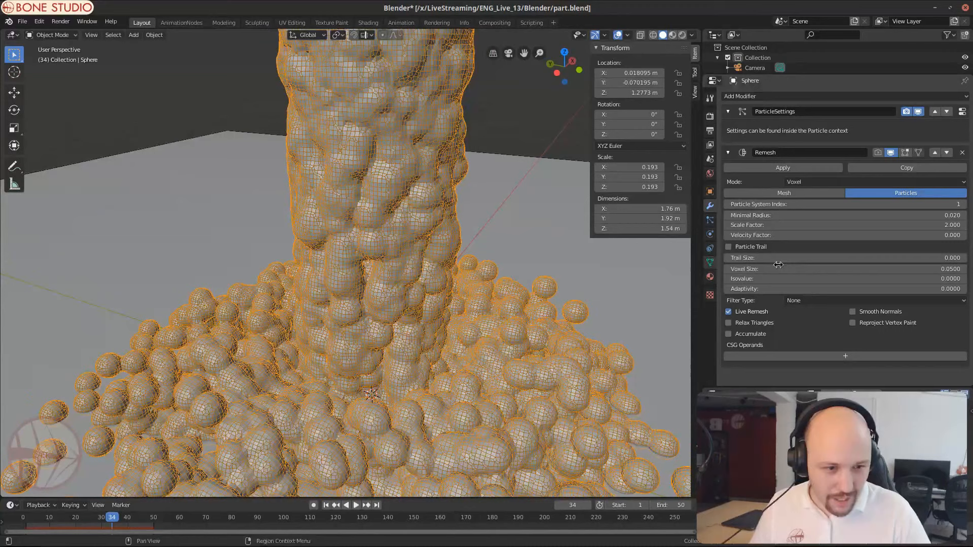
# Step: Set the Remesh modifier's particle scale factor to 1
pyautogui.click(828, 229)
pyautogui.write('1')
pyautogui.press('Return')
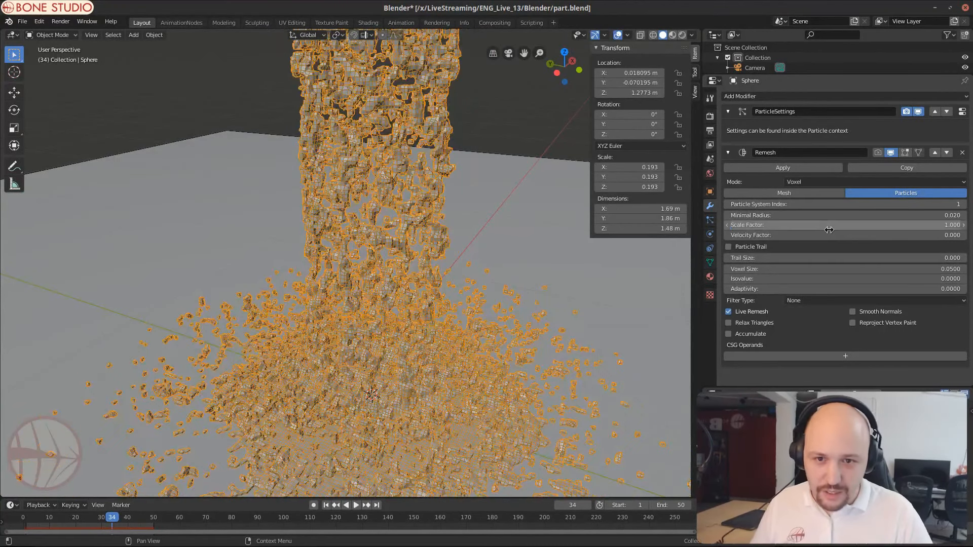
# Step: Set the voxel size of the sphere's Remesh modifier to 0.02
pyautogui.click(891, 268)
pyautogui.write('.02')
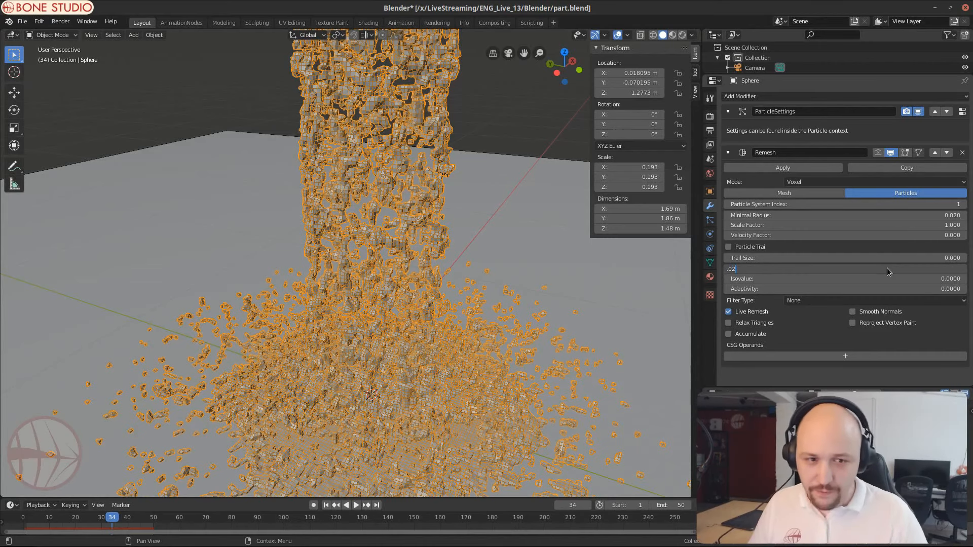
pyautogui.press('Return')
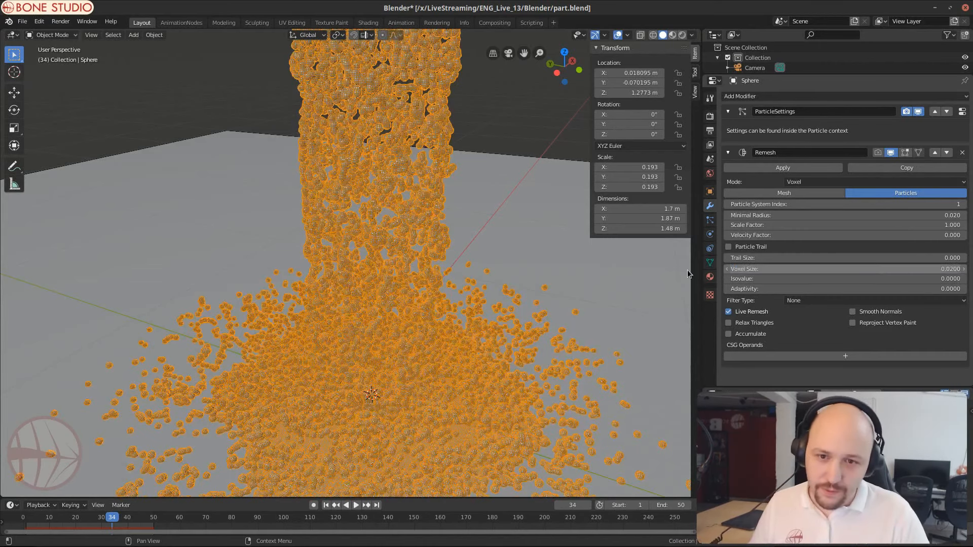
# Step: Try Remesh scale factors of 1.5 and 2 to enlarge the meshed particles
pyautogui.click(785, 223)
pyautogui.write('1.5')
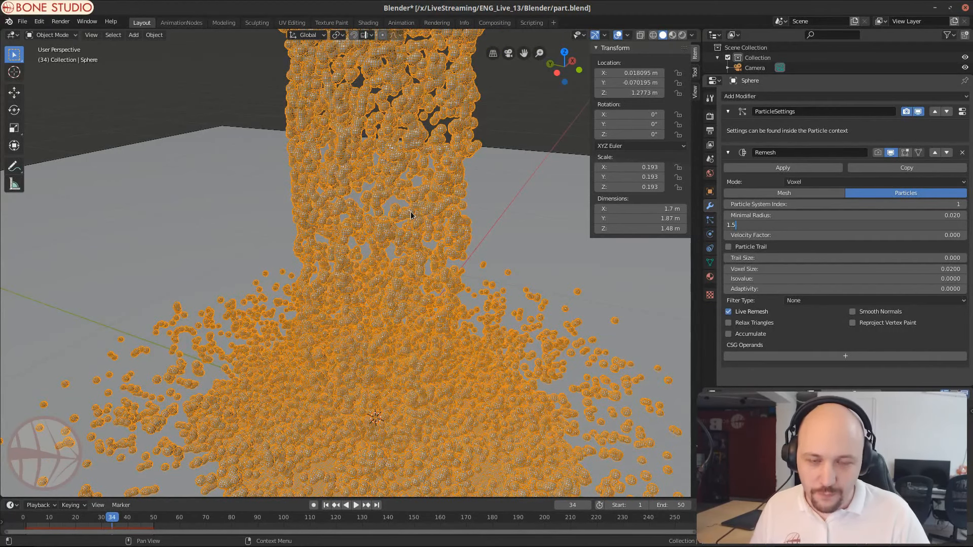
pyautogui.press('Return')
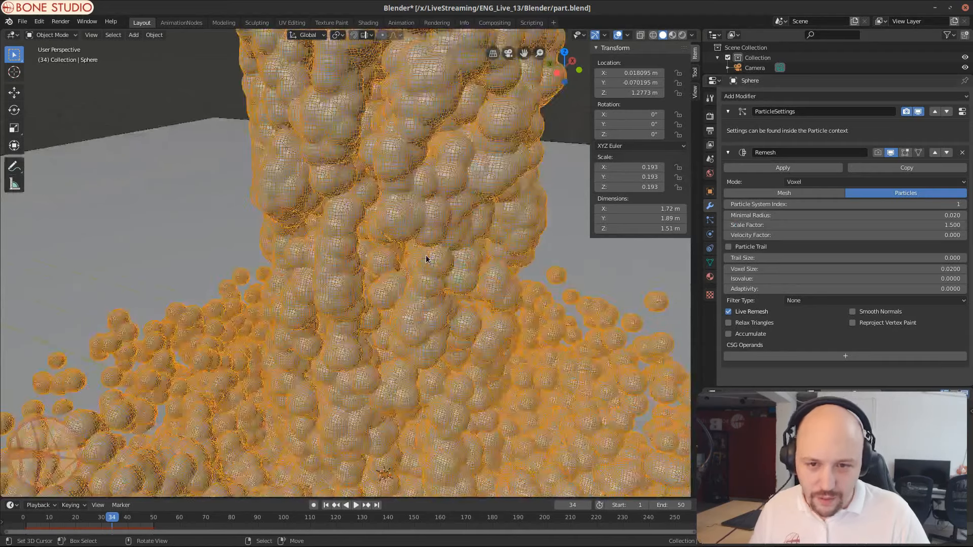
pyautogui.click(829, 230)
pyautogui.write('2')
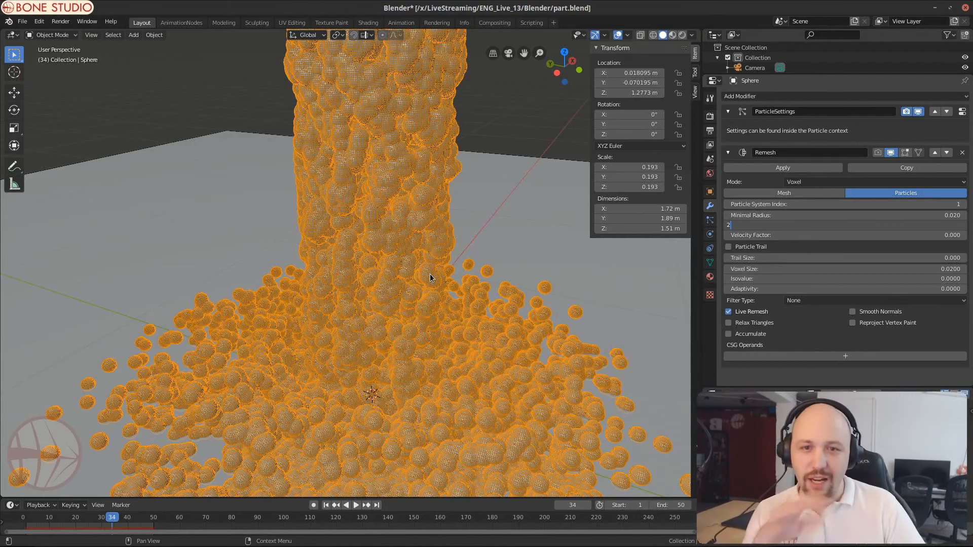
pyautogui.press('Return')
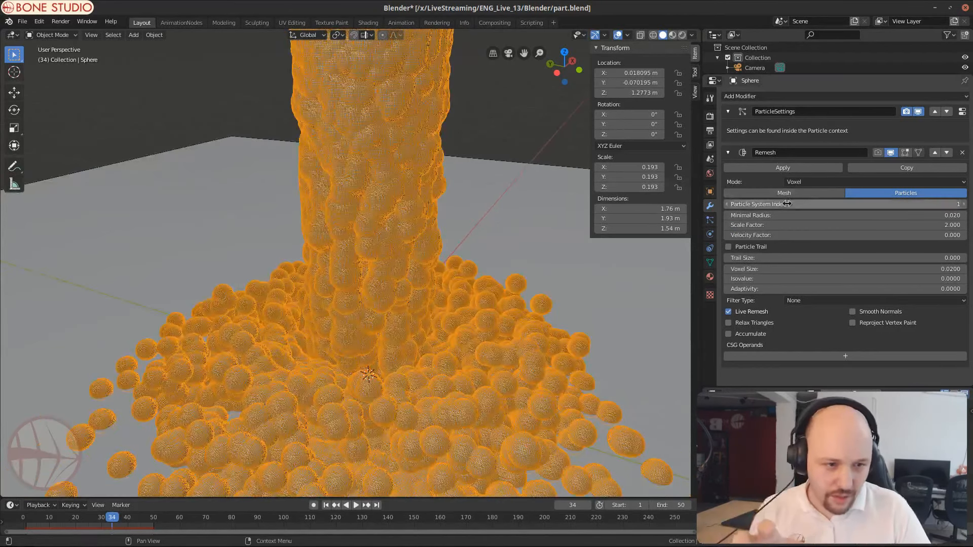
# Step: Set the Remesh minimal radius to 1 and inspect the whole particle column and its base
pyautogui.click(788, 214)
pyautogui.write('1')
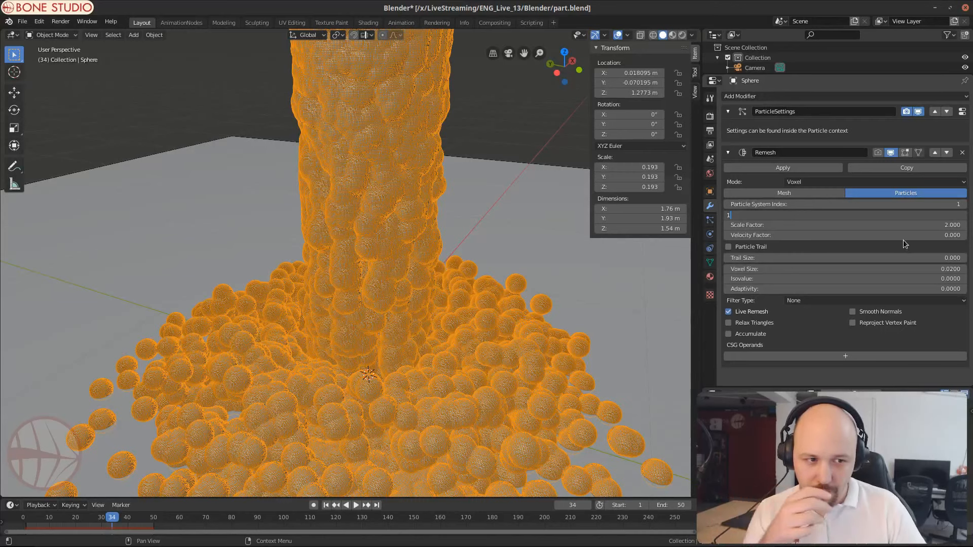
pyautogui.press('Return')
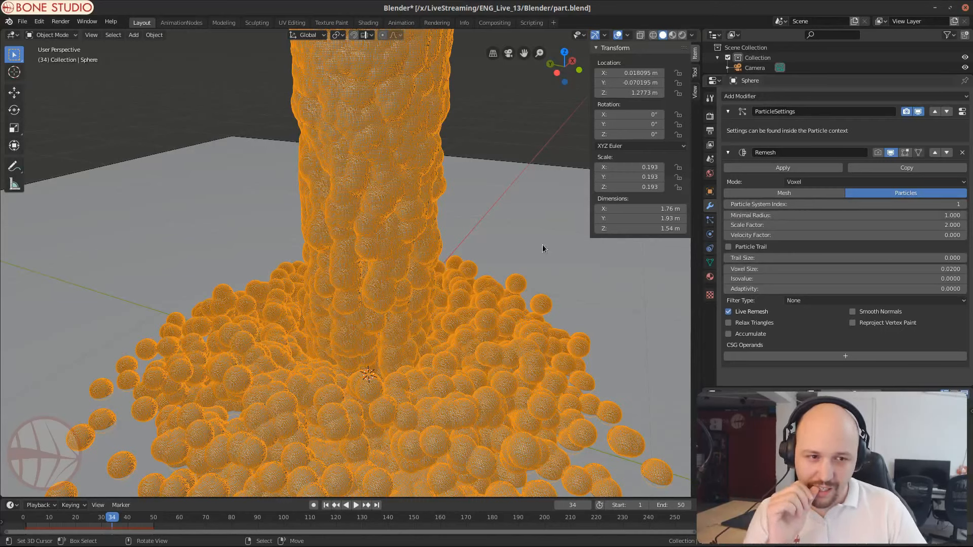
pyautogui.scroll(-5, 259, 211)
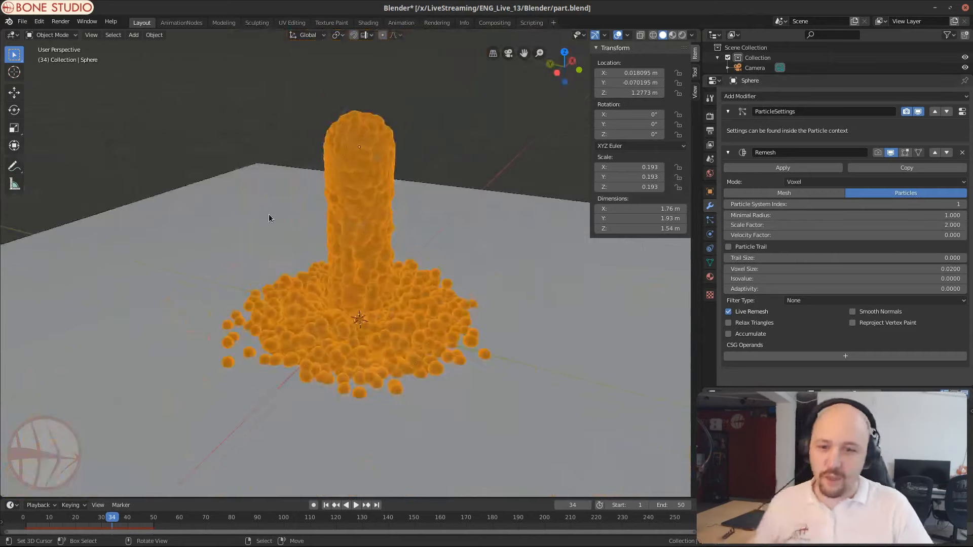
pyautogui.scroll(4, 354, 309)
pyautogui.moveTo(366, 287); pyautogui.dragTo(379, 248, button='middle')
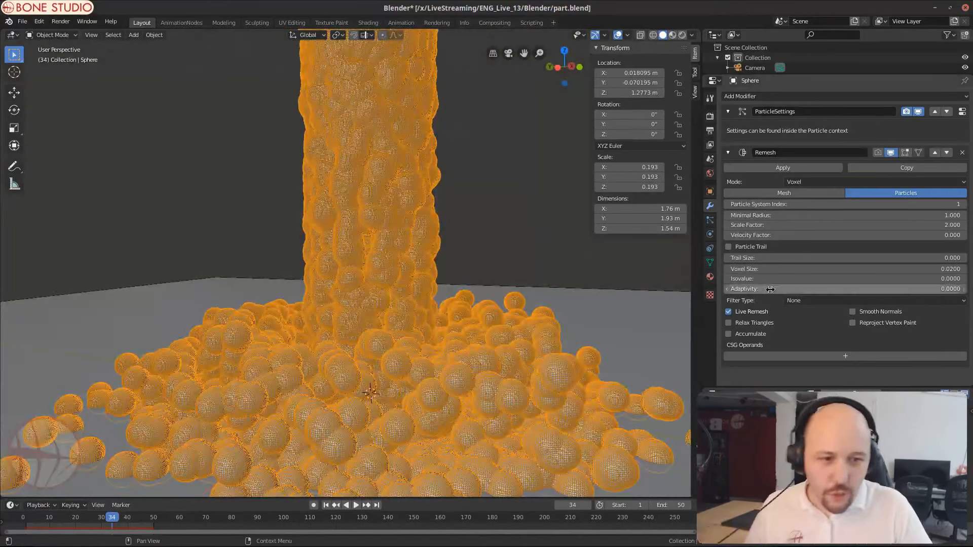
# Step: Set the Remesh filter type to Mean and inspect the particle mesh
pyautogui.click(834, 300)
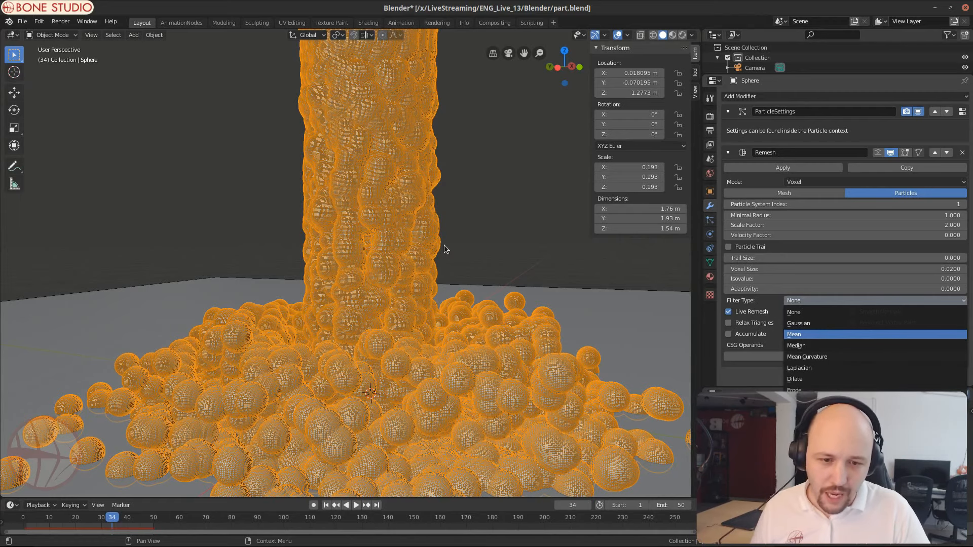
pyautogui.press('Return')
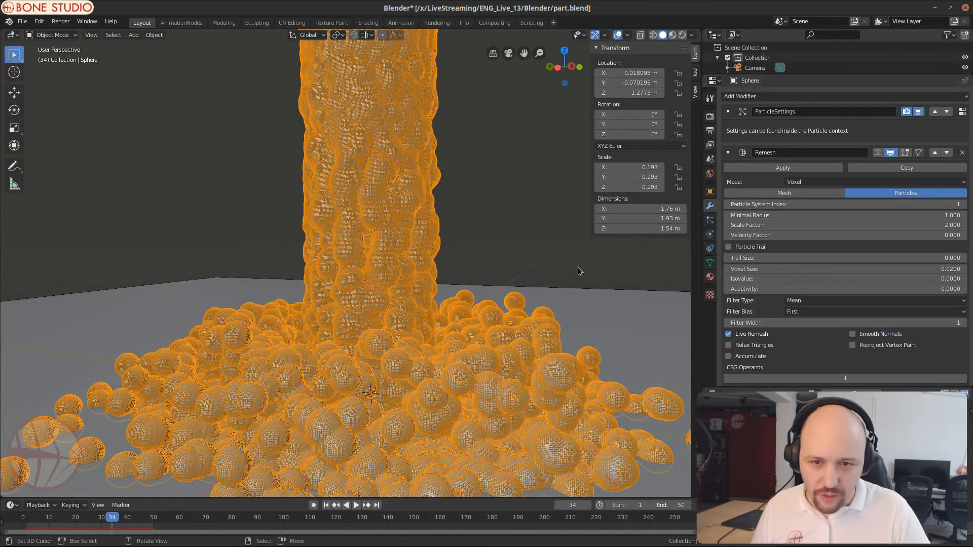
pyautogui.scroll(-4, 402, 163)
pyautogui.scroll(4, 403, 167)
pyautogui.moveTo(406, 180); pyautogui.dragTo(406, 193, button='middle')
pyautogui.scroll(1, 406, 175)
pyautogui.scroll(-2, 406, 174)
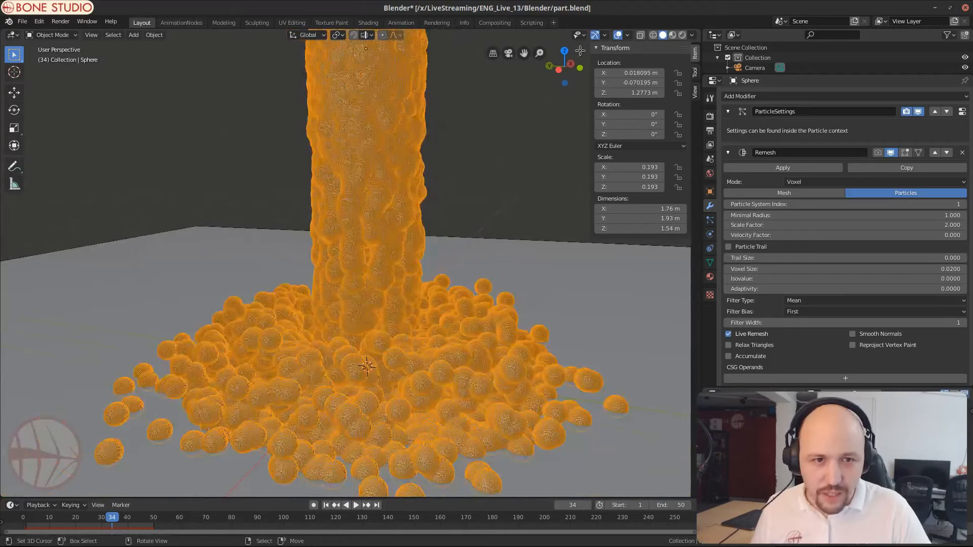
# Step: Turn off the wireframe overlay in the viewport to show the particle mesh as a plain surface
pyautogui.click(627, 34)
pyautogui.click(566, 207)
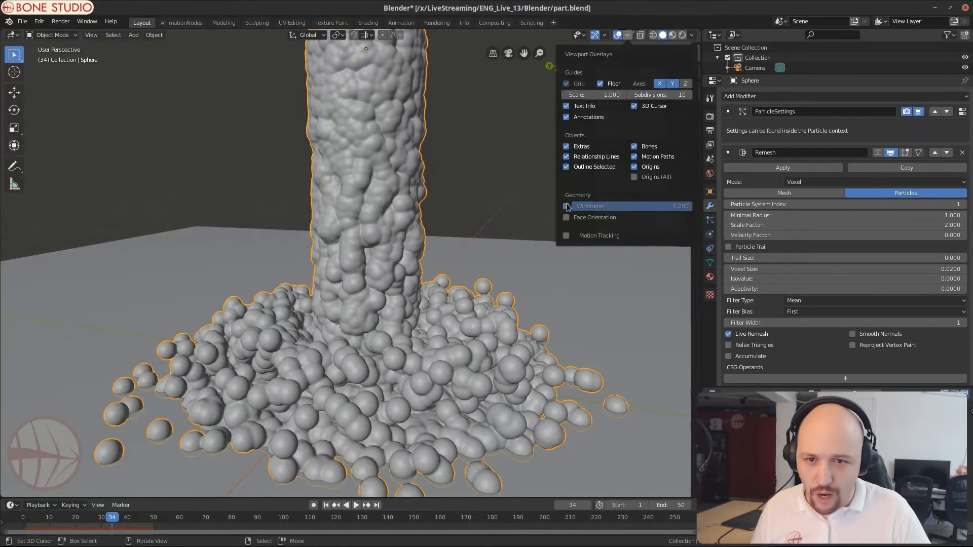
pyautogui.press('n')
pyautogui.scroll(2, 395, 276)
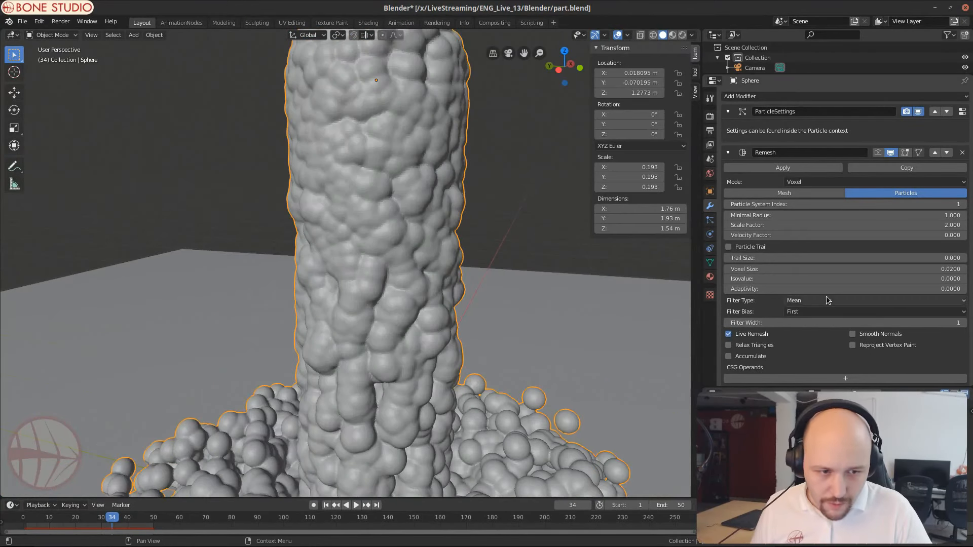
# Step: Set the Remesh filter width to 4 and the filter bias to Second
pyautogui.click(827, 323)
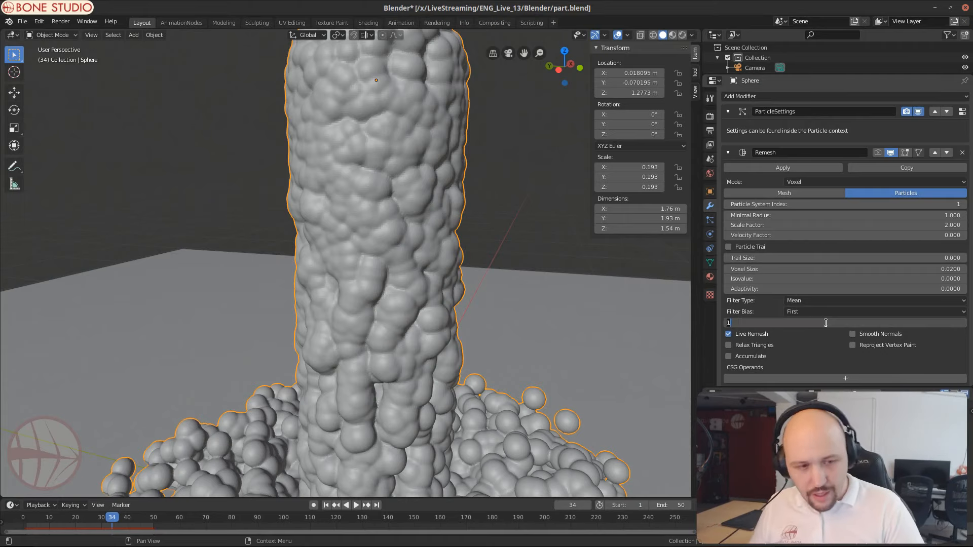
pyautogui.write('4')
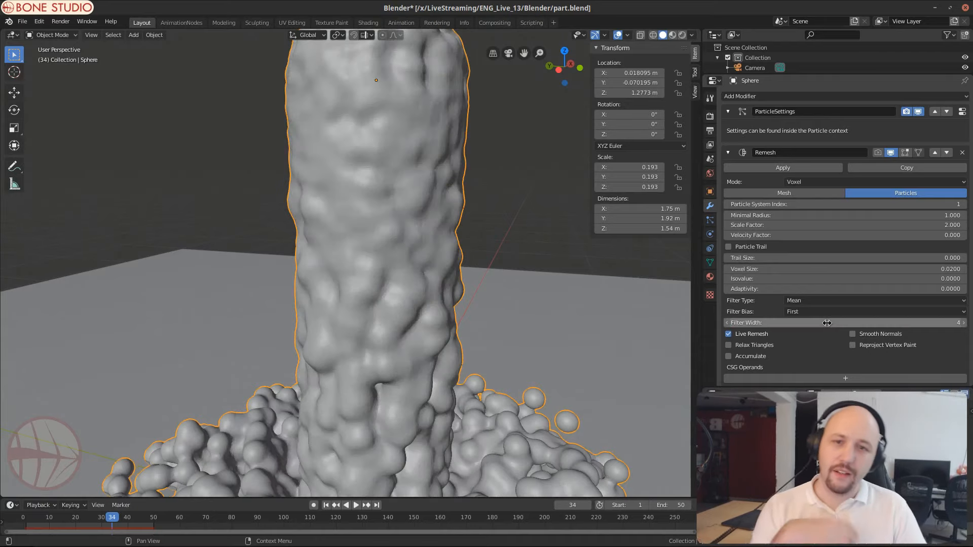
pyautogui.press('Return')
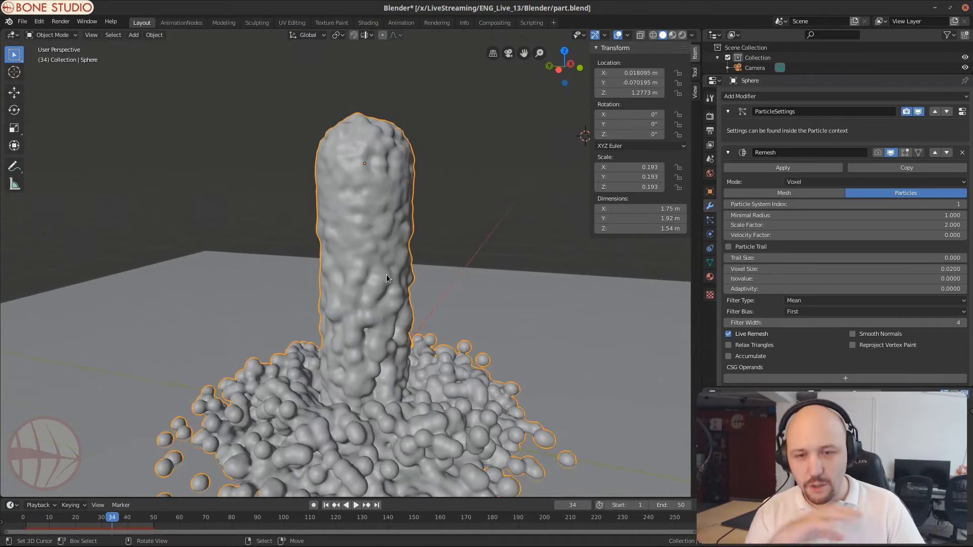
pyautogui.click(817, 313)
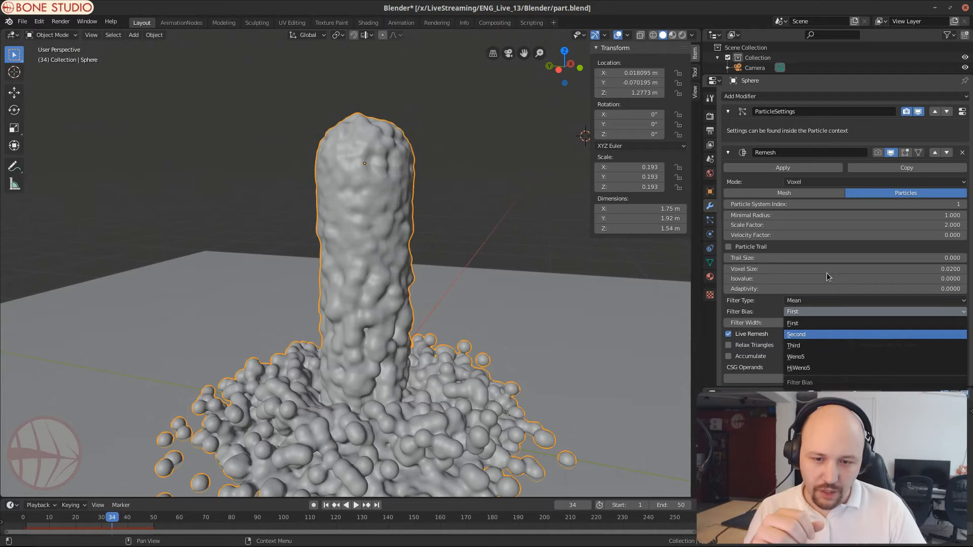
pyautogui.press('Return')
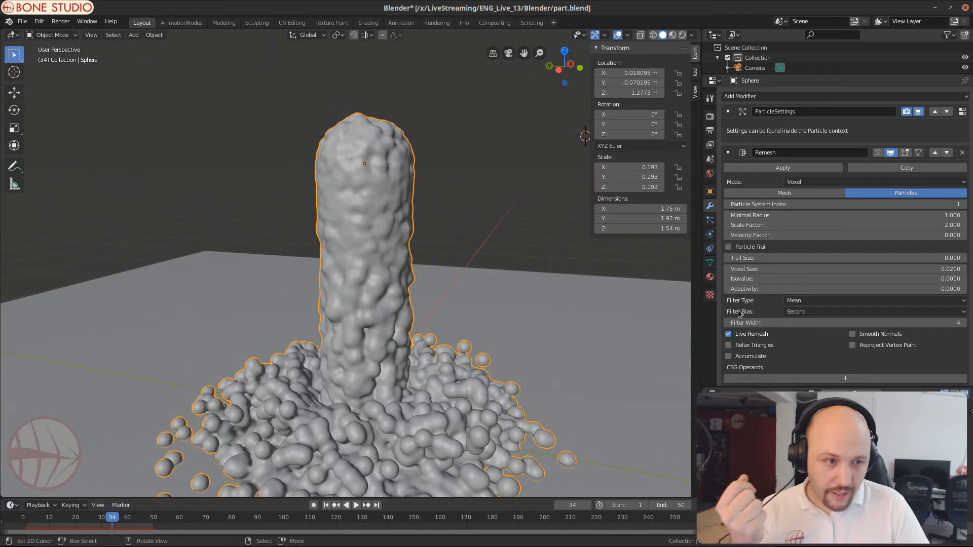
# Step: Set the Remesh scale factor to 1 and inspect the splash on the floor
pyautogui.click(815, 225)
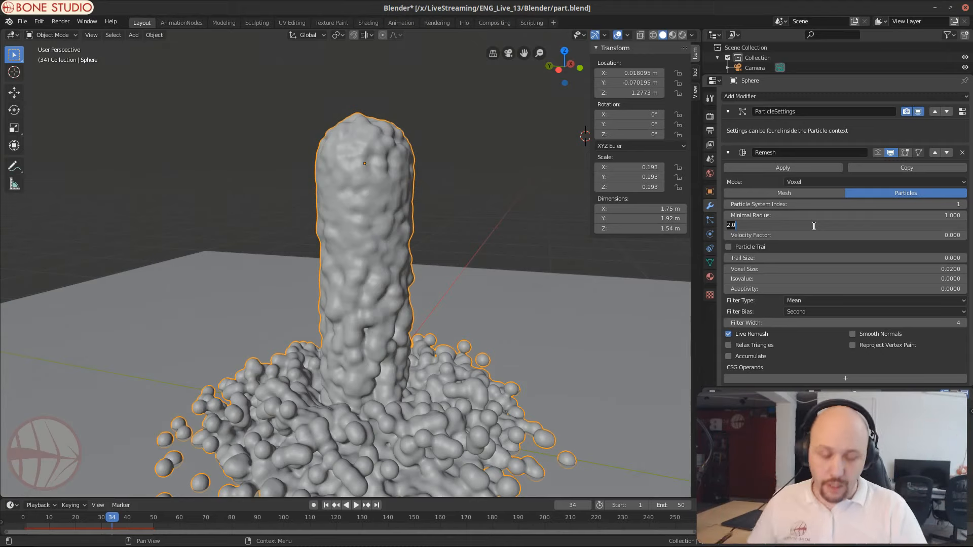
pyautogui.write('1')
pyautogui.press('Return')
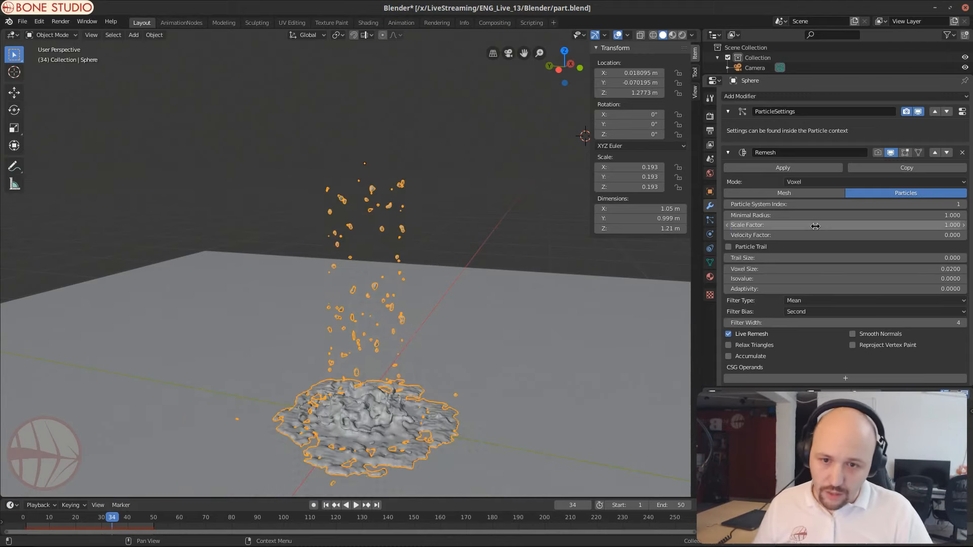
pyautogui.scroll(1, 422, 349)
pyautogui.keyDown('shift'); pyautogui.moveTo(417, 384); pyautogui.dragTo(388, 314, button='middle'); pyautogui.keyUp('shift')
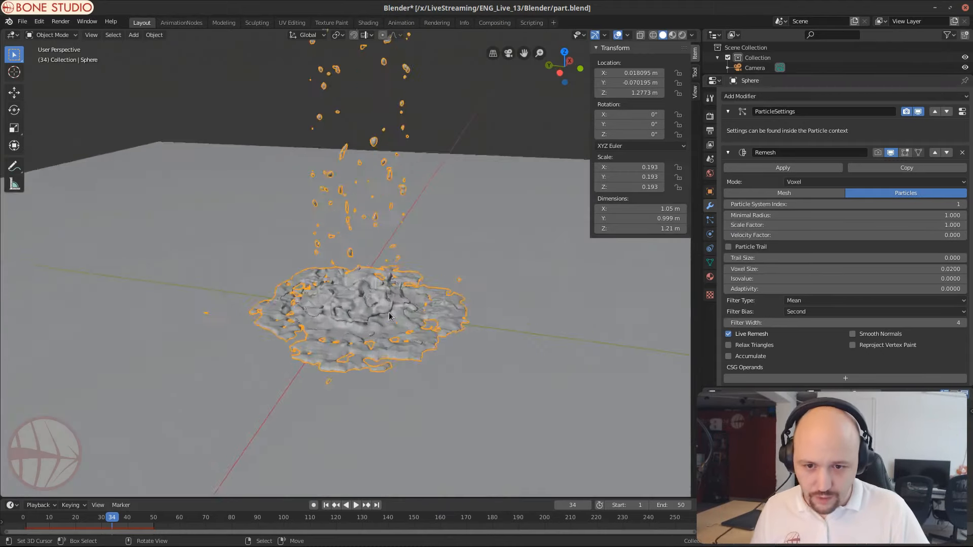
pyautogui.scroll(3, 388, 313)
pyautogui.scroll(-3, 310, 138)
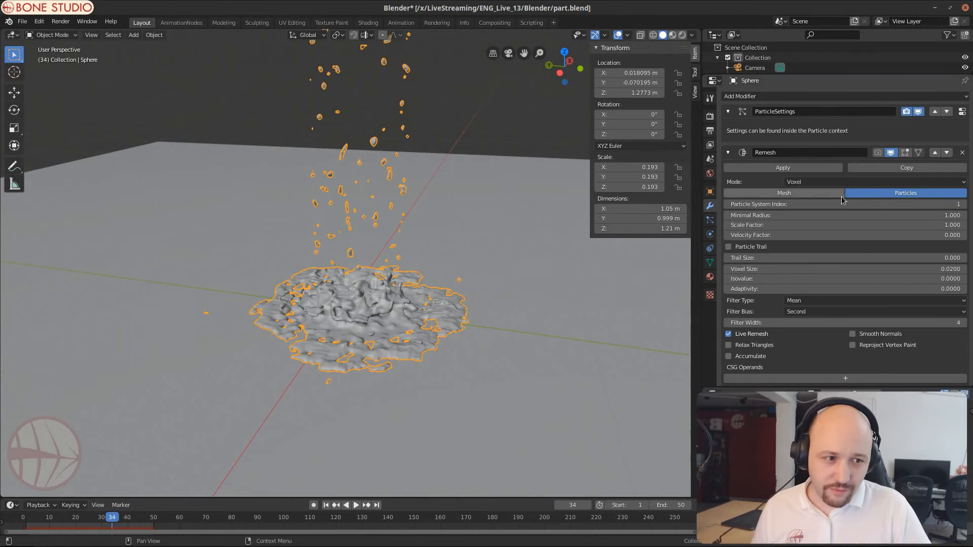
# Step: Try a finer Remesh voxel size of 0.01 on the particle mesh
pyautogui.click(868, 265)
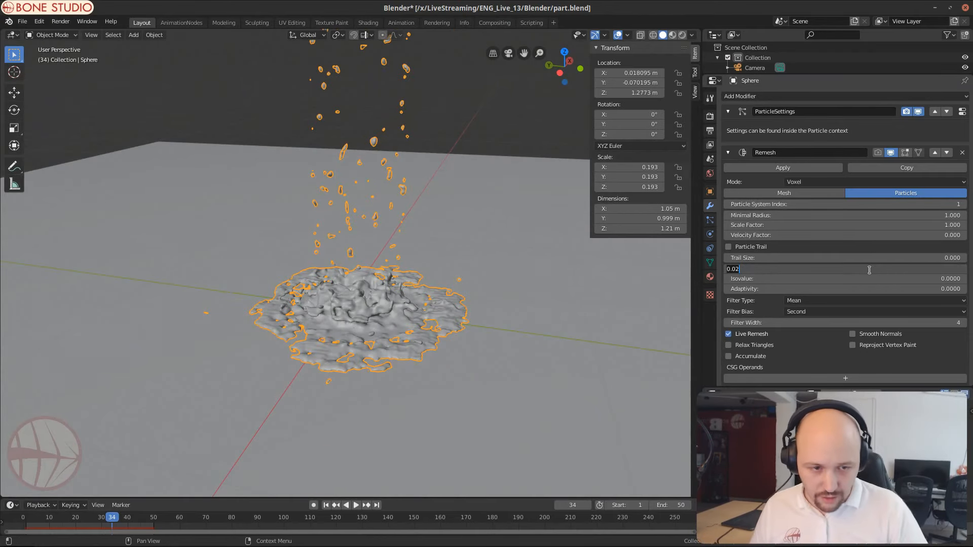
pyautogui.press('BackSpace')
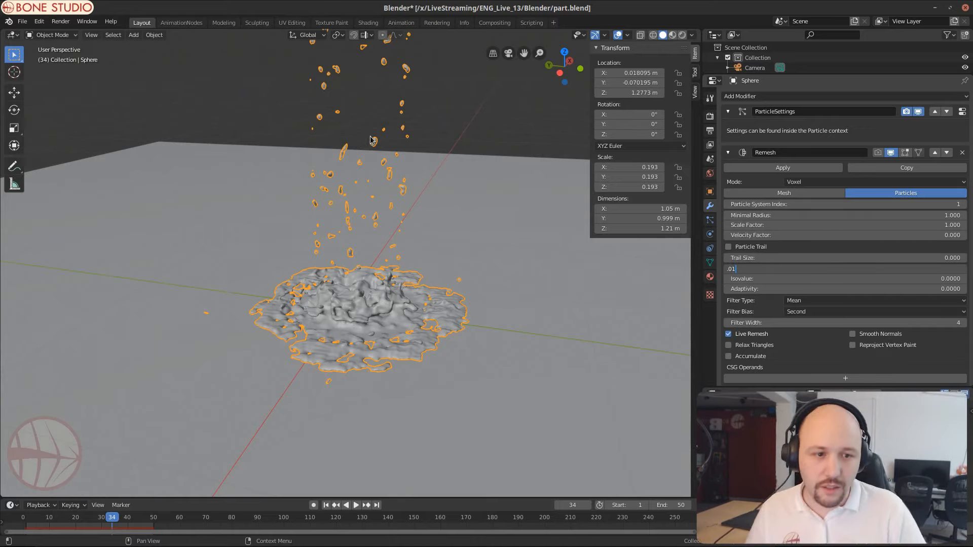
pyautogui.press('Return')
pyautogui.scroll(3, 382, 226)
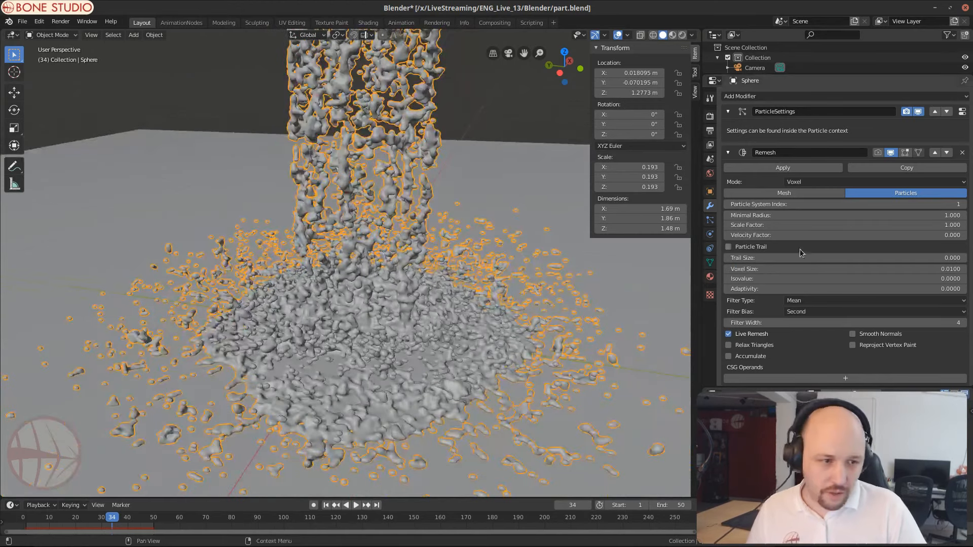
# Step: Set the Remesh voxel size back to 0.02 and inspect the splash up close
pyautogui.click(895, 269)
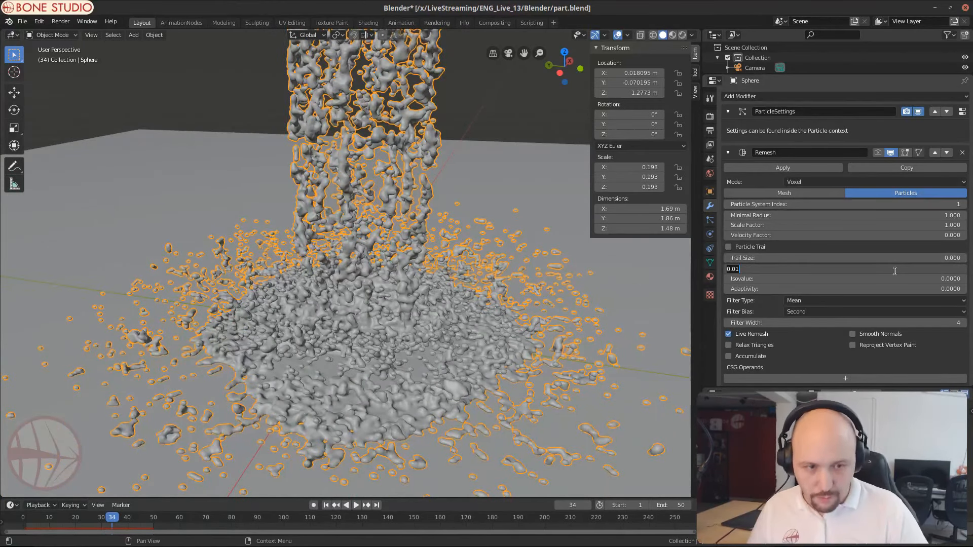
pyautogui.write('.02')
pyautogui.press('Return')
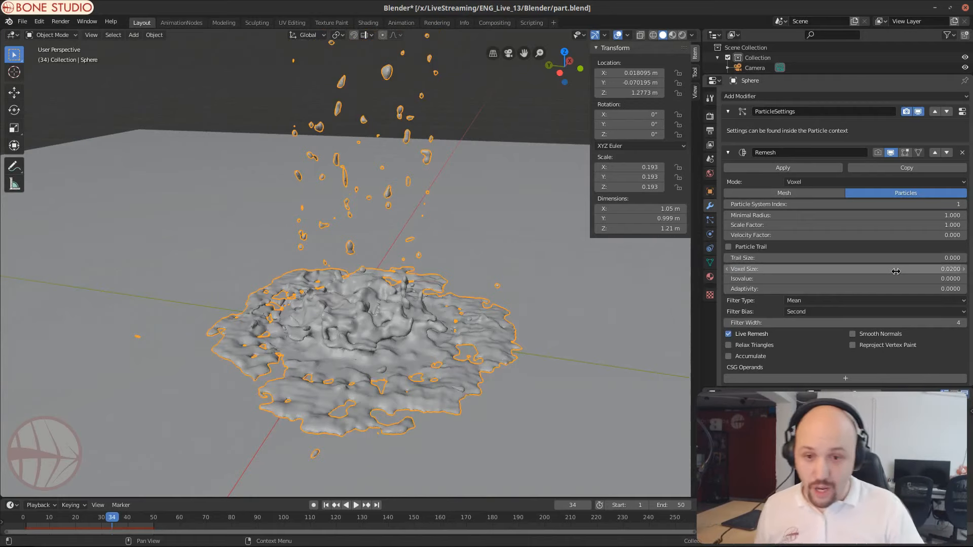
pyautogui.scroll(5, 284, 353)
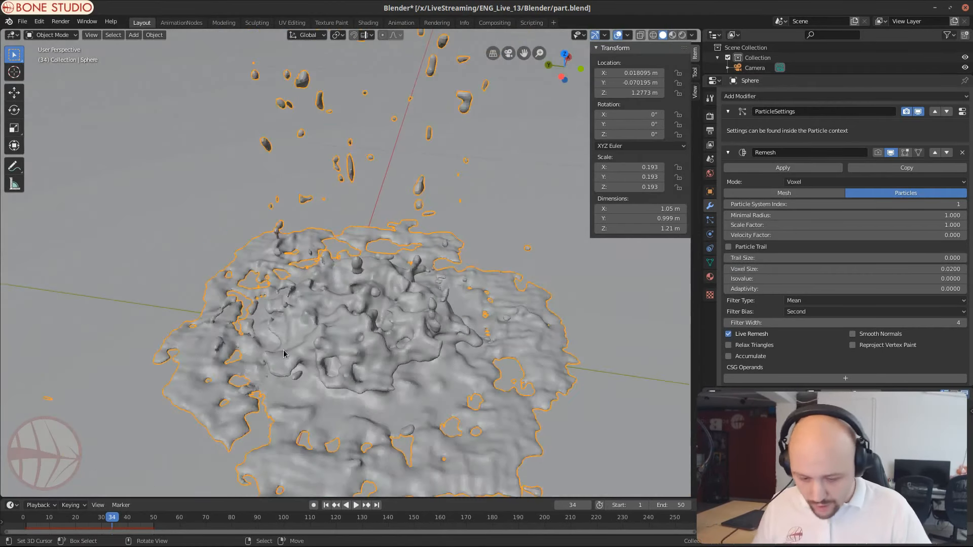
# Step: Play the particle simulation from the first frame, stop it at frame 41 and examine the splash surface
pyautogui.hotkey('shift', 'Left')
pyautogui.press('space')
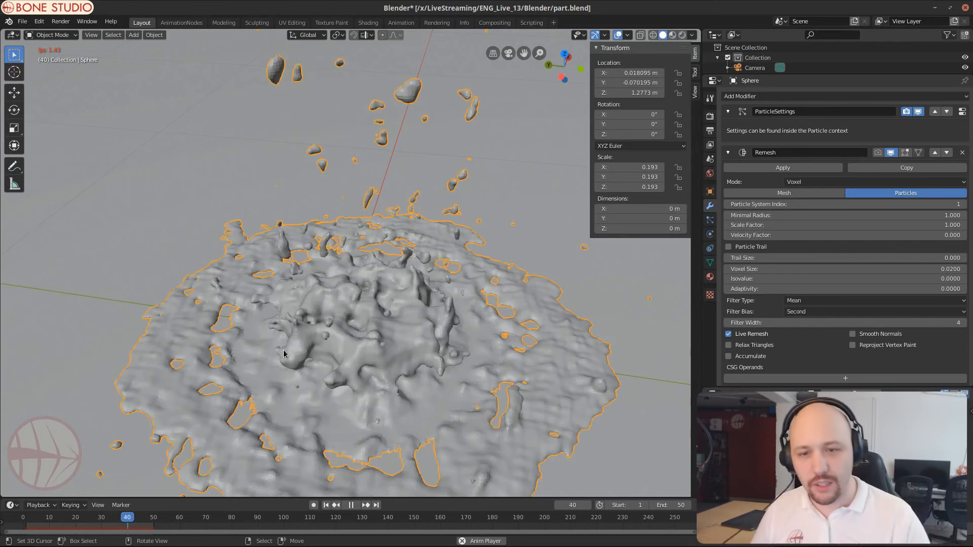
pyautogui.press('space')
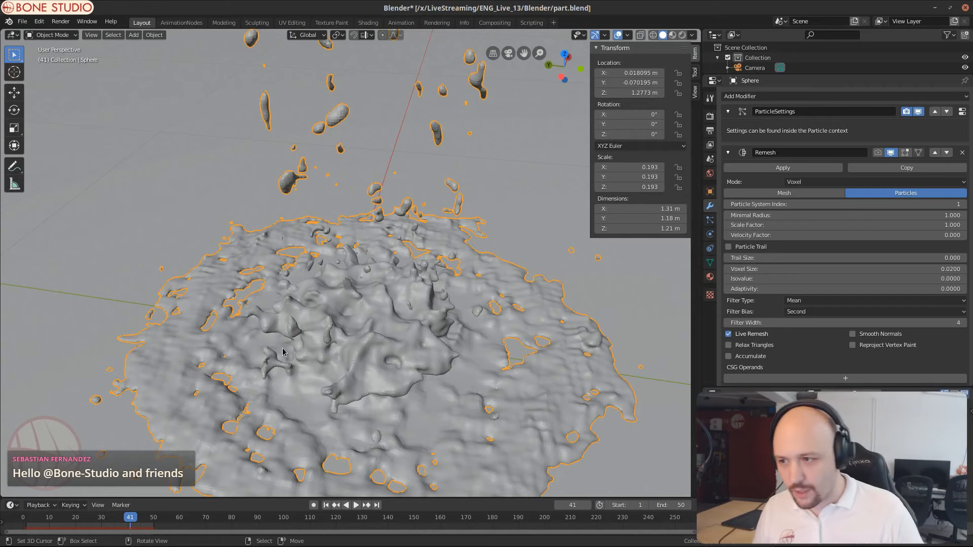
pyautogui.scroll(-2, 377, 368)
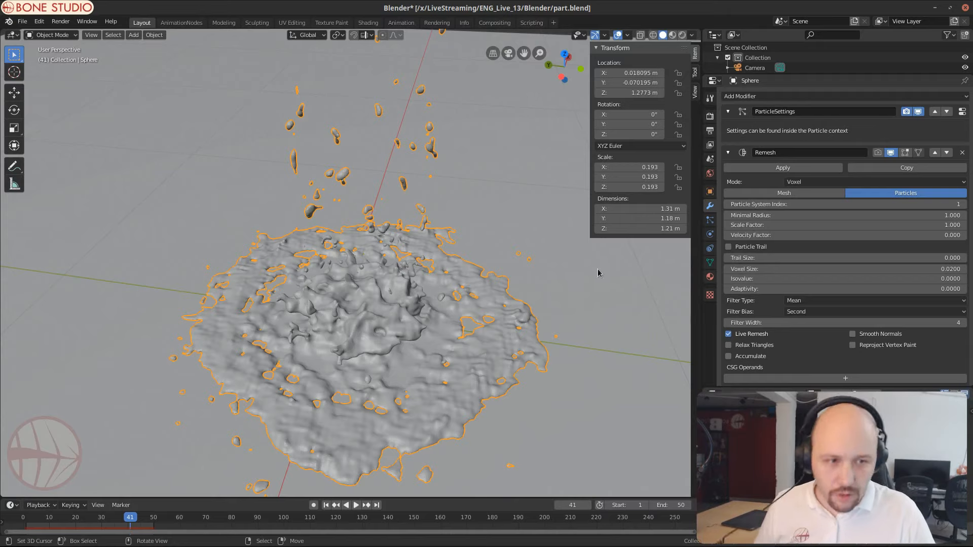
# Step: Set the Remesh modifier's mode to Metaball for the particles
pyautogui.click(829, 184)
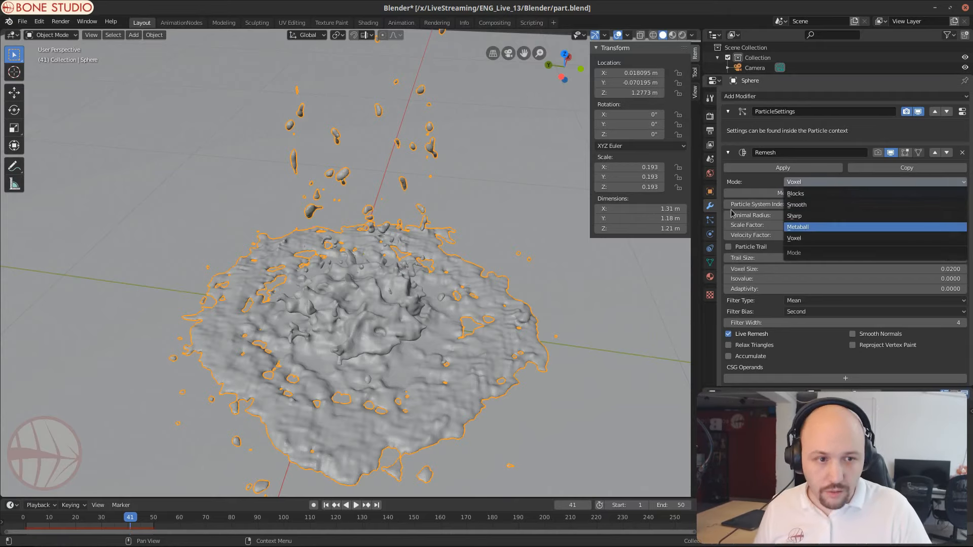
pyautogui.click(798, 226)
pyautogui.scroll(-1, 349, 220)
pyautogui.scroll(2, 366, 221)
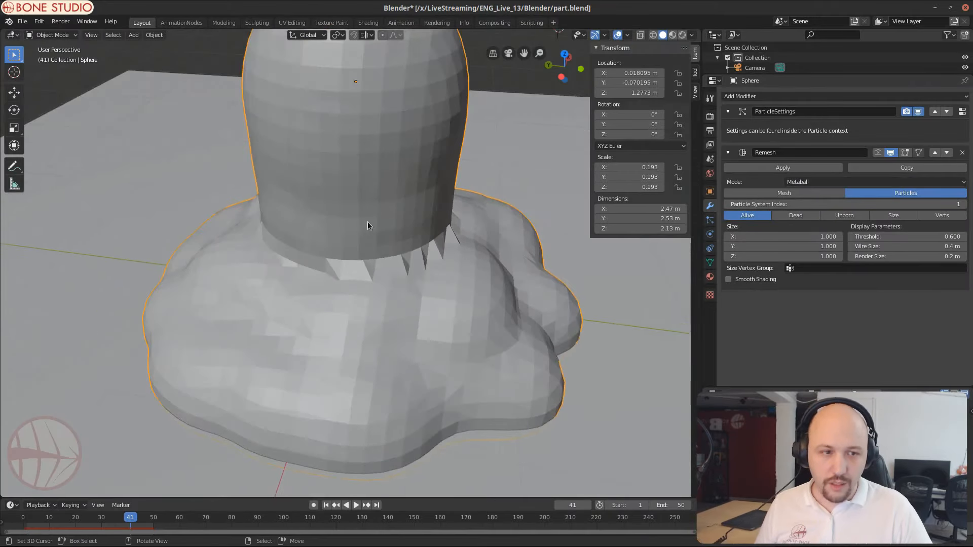
# Step: Enter .1 as the Wire Size of the Remesh modifier's Metaball mode
pyautogui.keyDown('shift'); pyautogui.moveTo(367, 221); pyautogui.dragTo(372, 312, button='middle'); pyautogui.keyUp('shift')
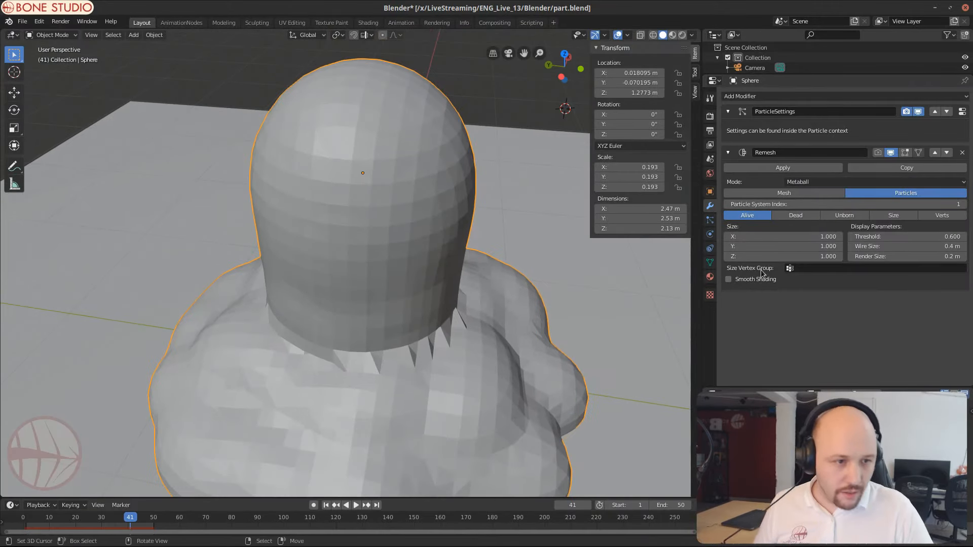
pyautogui.click(911, 236)
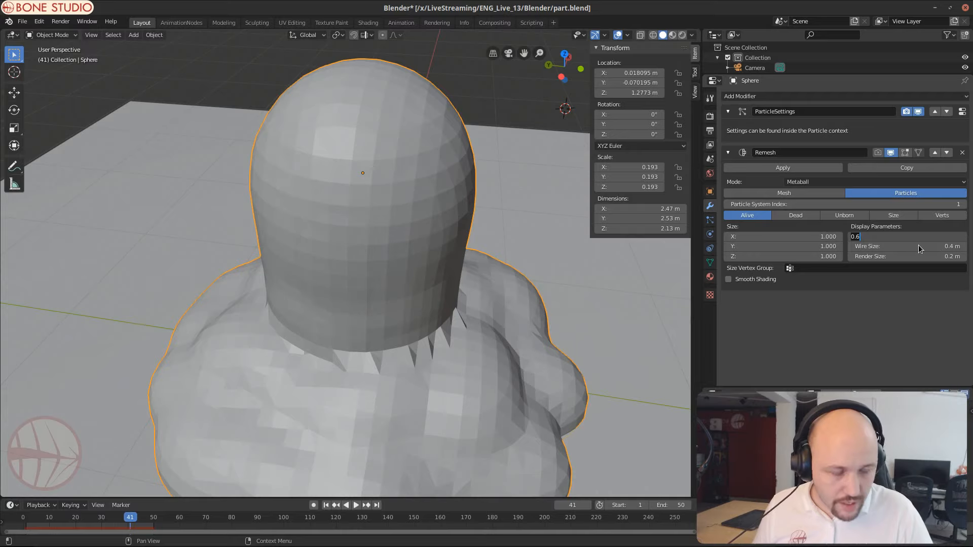
pyautogui.click(918, 246)
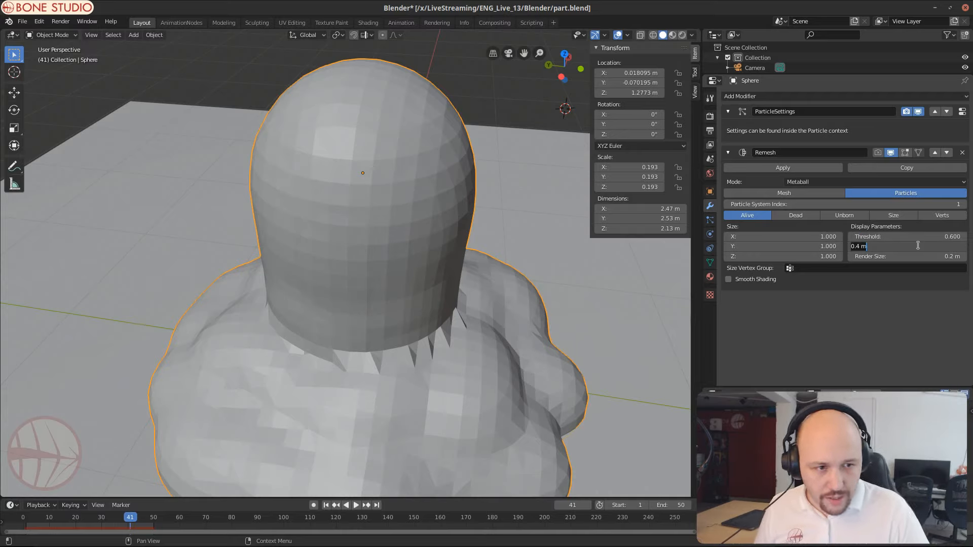
pyautogui.press('BackSpace')
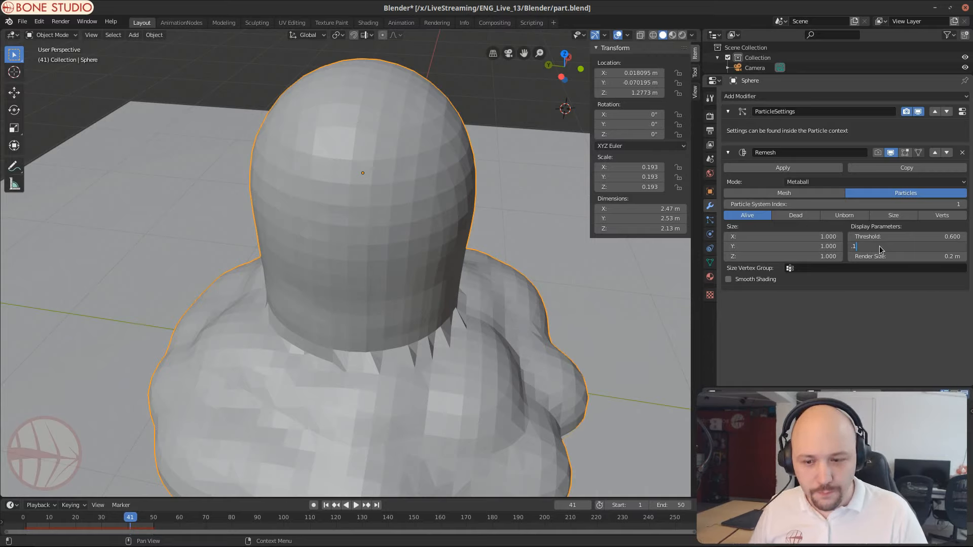
# Step: Open a terminal from the system's application search, launch a second Blender instance and fit its window to the screen
pyautogui.press('super')
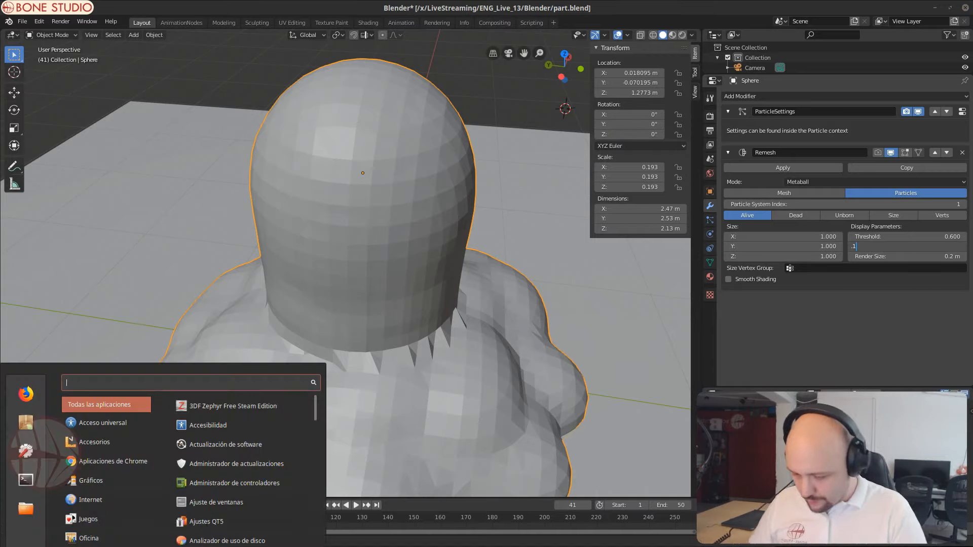
pyautogui.write('termina')
pyautogui.press('Return')
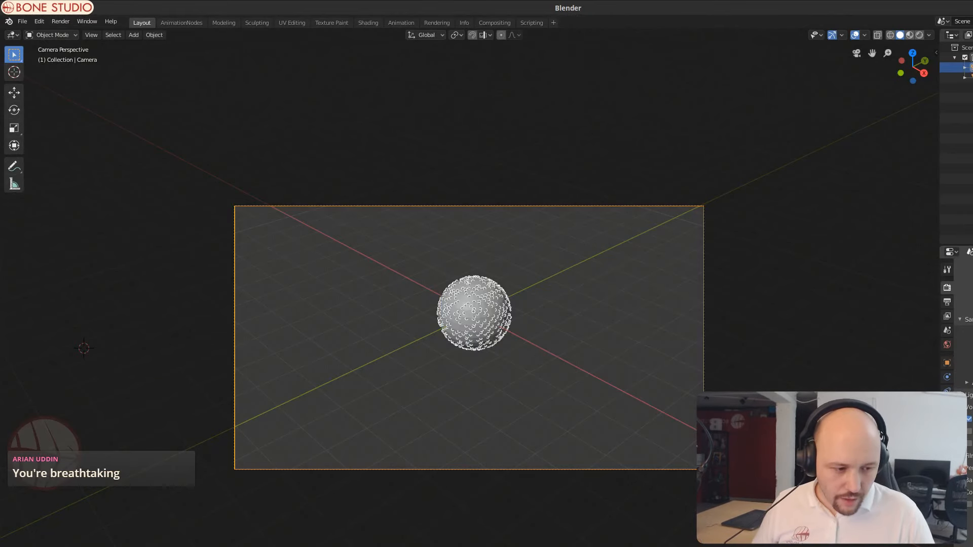
pyautogui.press('space')
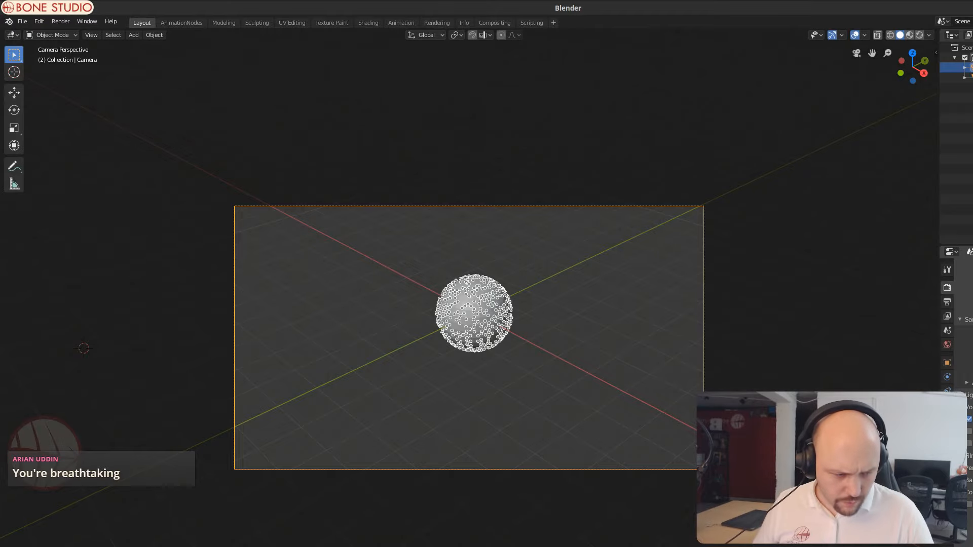
pyautogui.moveTo(972, 546)
pyautogui.mouseDown()
pyautogui.moveTo(899, 546)
pyautogui.moveTo(962, 529)
pyautogui.moveTo(972, 546)
pyautogui.mouseUp()
pyautogui.moveTo(951, 545); pyautogui.dragTo(972, 546)
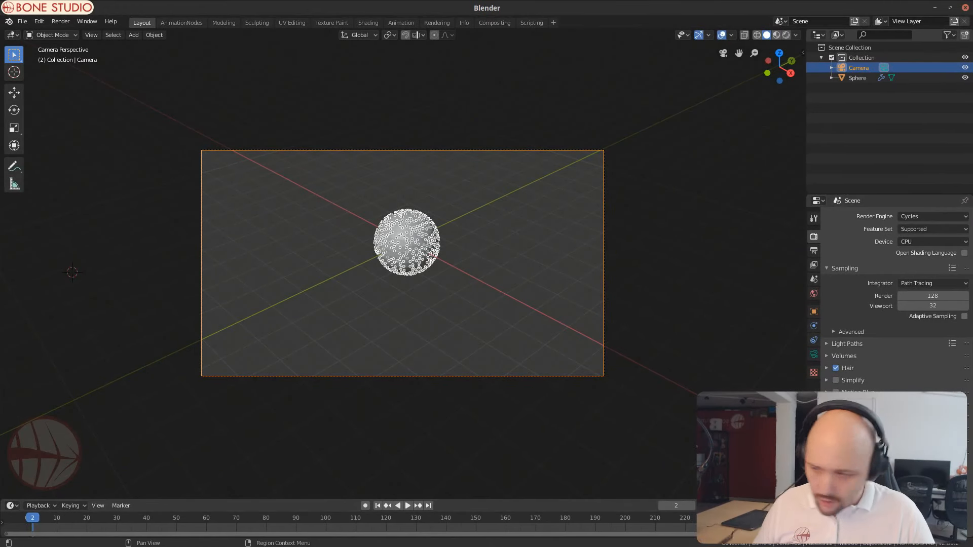
# Step: Split off an area below the Properties editor, widen the side column and switch the new area to the Text Editor
pyautogui.moveTo(809, 535); pyautogui.dragTo(813, 389)
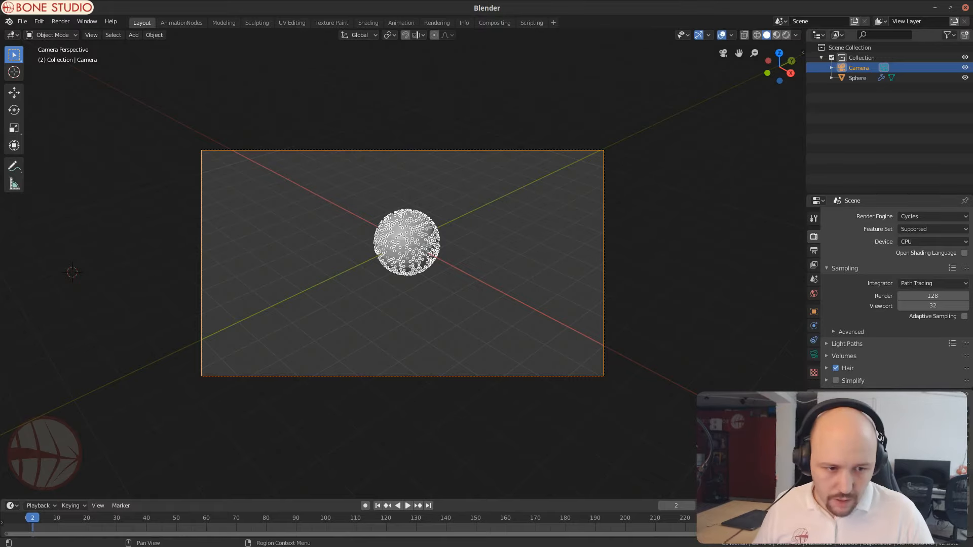
pyautogui.moveTo(806, 411); pyautogui.dragTo(706, 411)
pyautogui.click(718, 395)
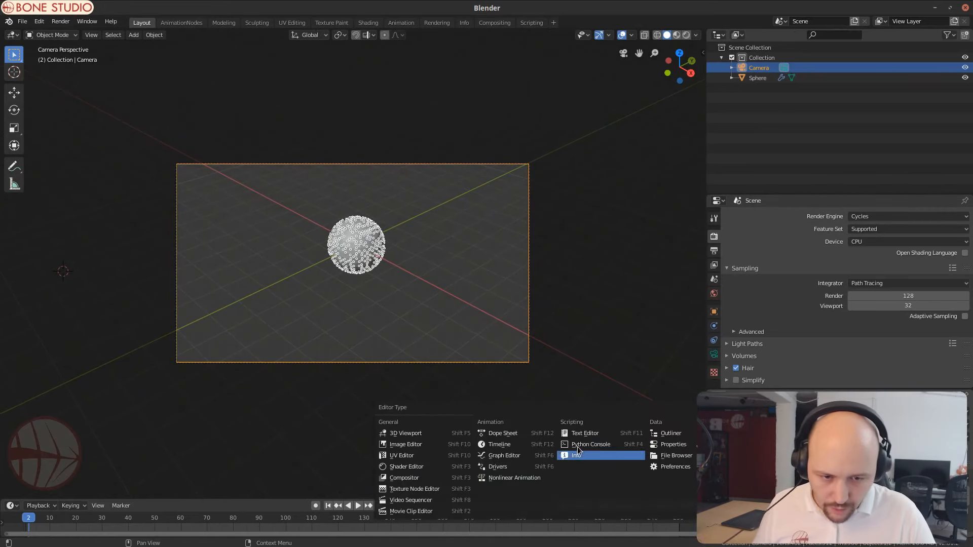
pyautogui.click(590, 433)
# Step: Delete the camera and the sphere from the new scene
pyautogui.press('a')
pyautogui.press('x')
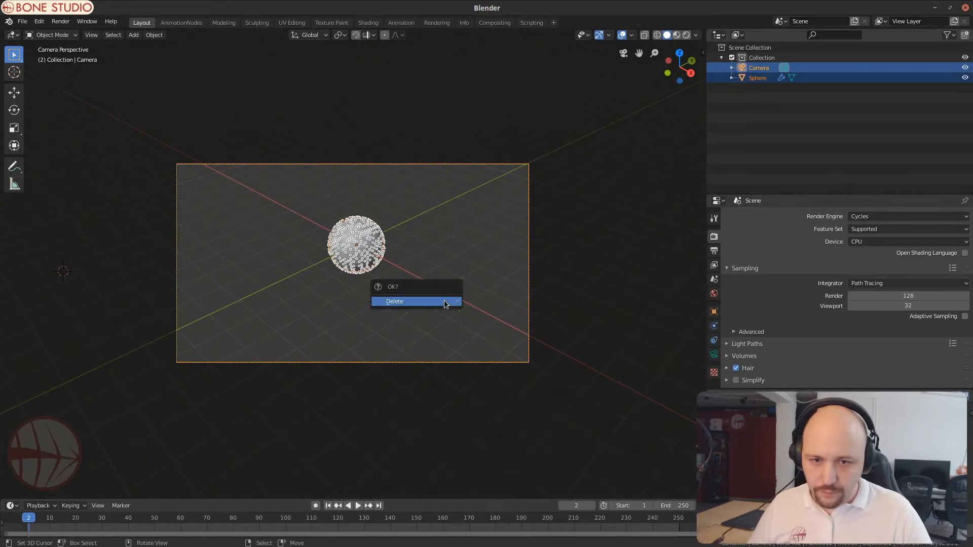
pyautogui.click(444, 300)
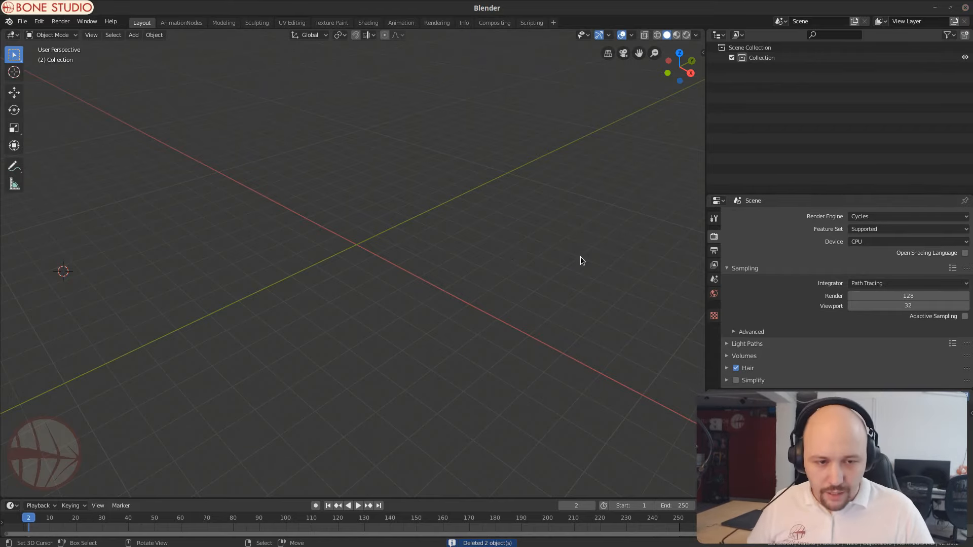
pyautogui.hotkey('alt', 'Tab')
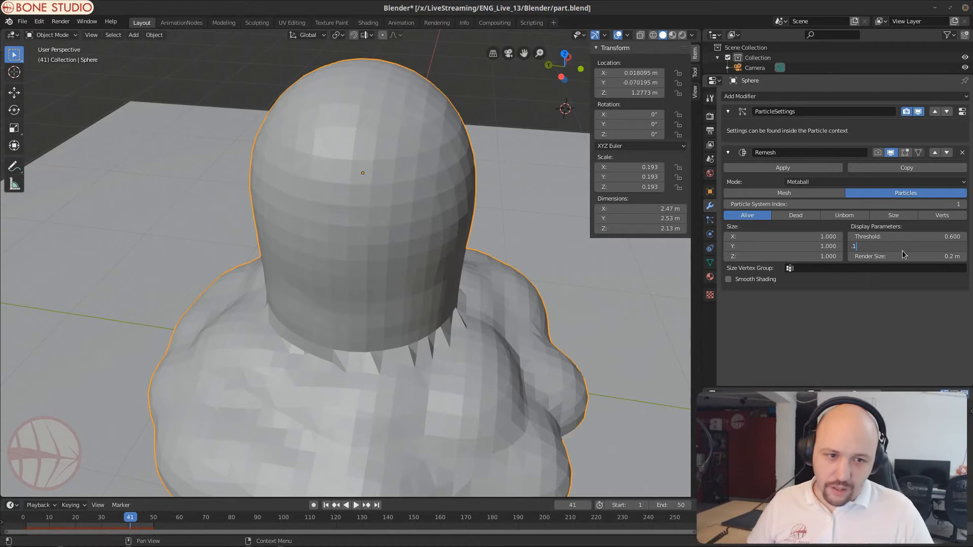
pyautogui.hotkey('alt', 'Tab')
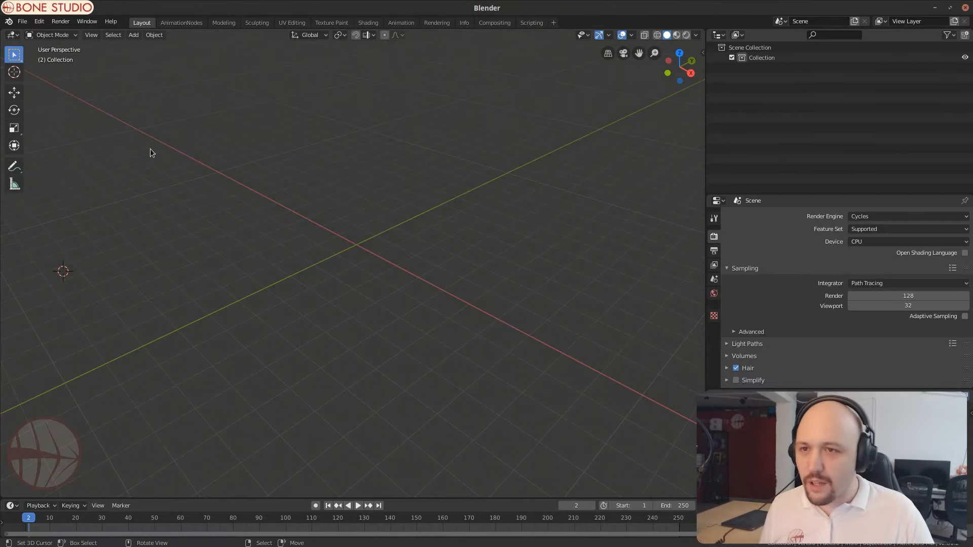
pyautogui.click(23, 22)
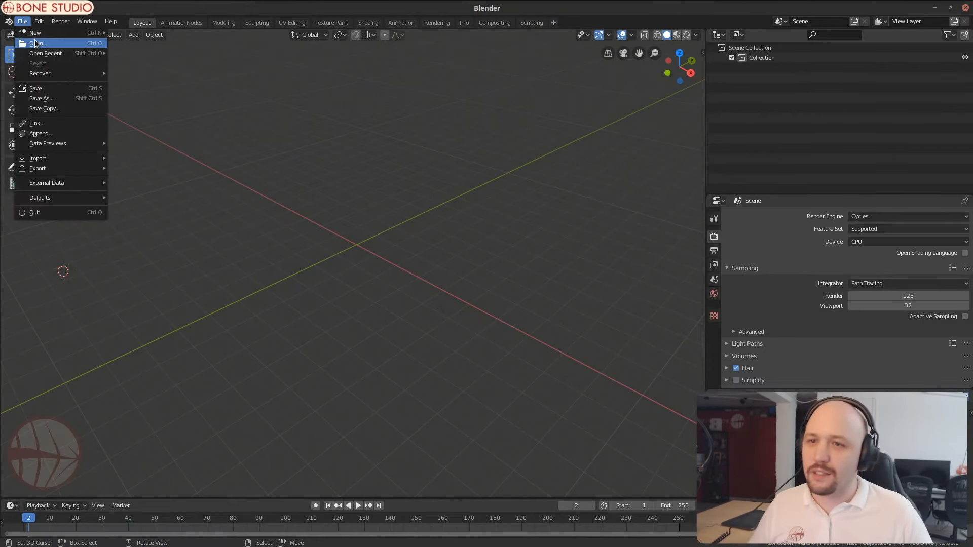
pyautogui.click(38, 43)
pyautogui.click(414, 294)
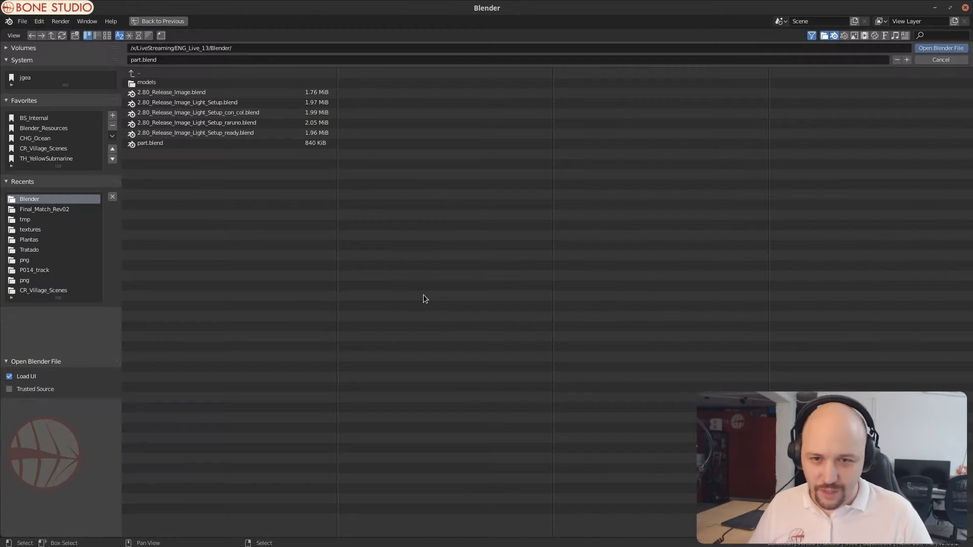
pyautogui.click(923, 59)
# Step: Open result.png from the project's Blender folder in the Rendering workspace's image editor and examine the settlement render
pyautogui.click(435, 23)
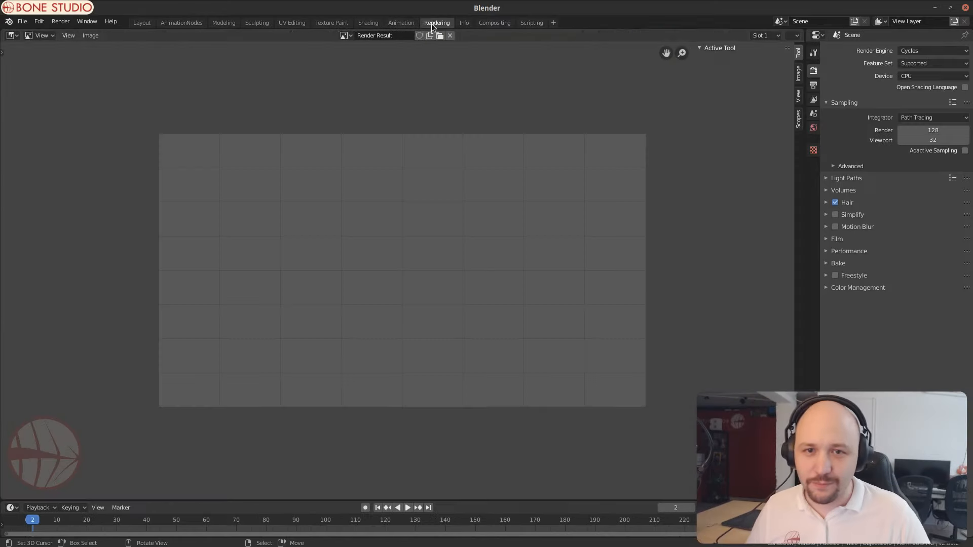
pyautogui.click(439, 36)
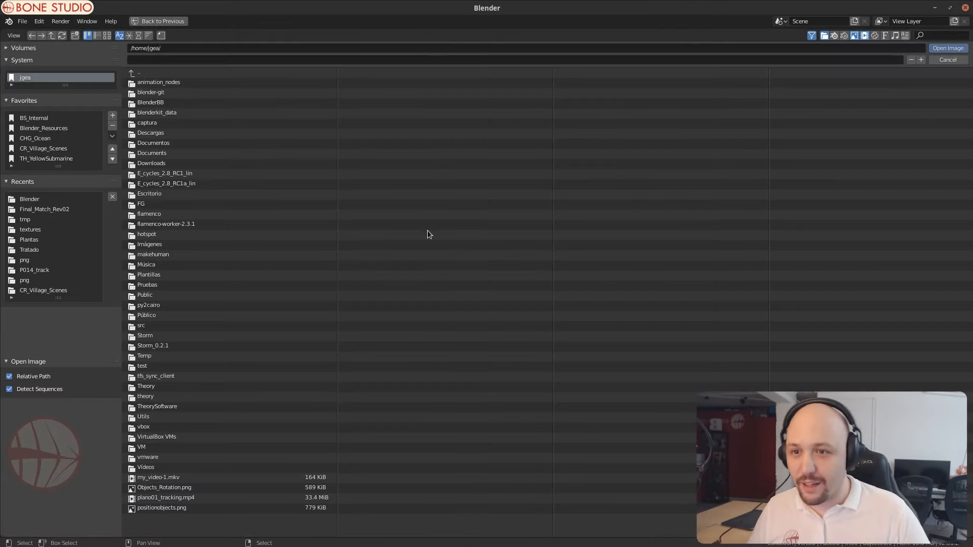
pyautogui.click(34, 198)
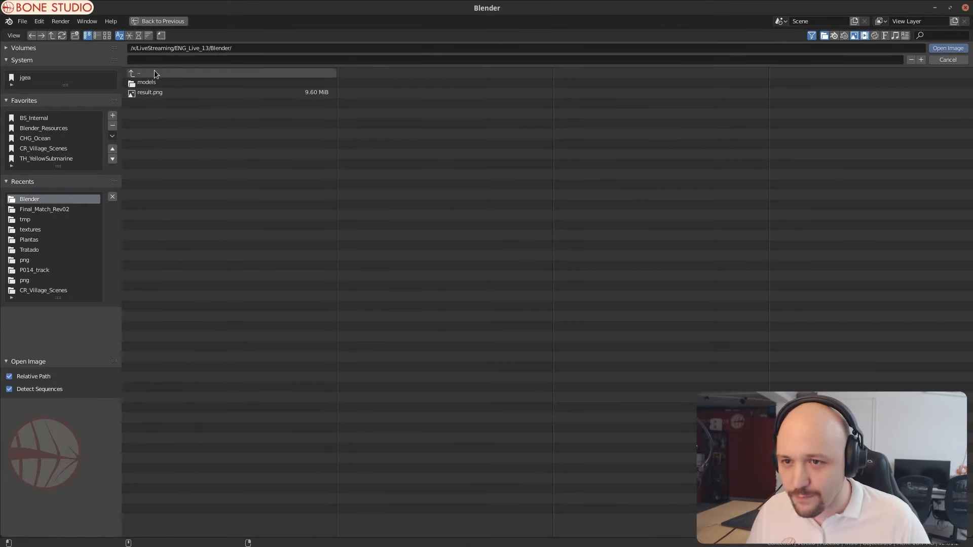
pyautogui.click(163, 93)
pyautogui.click(949, 48)
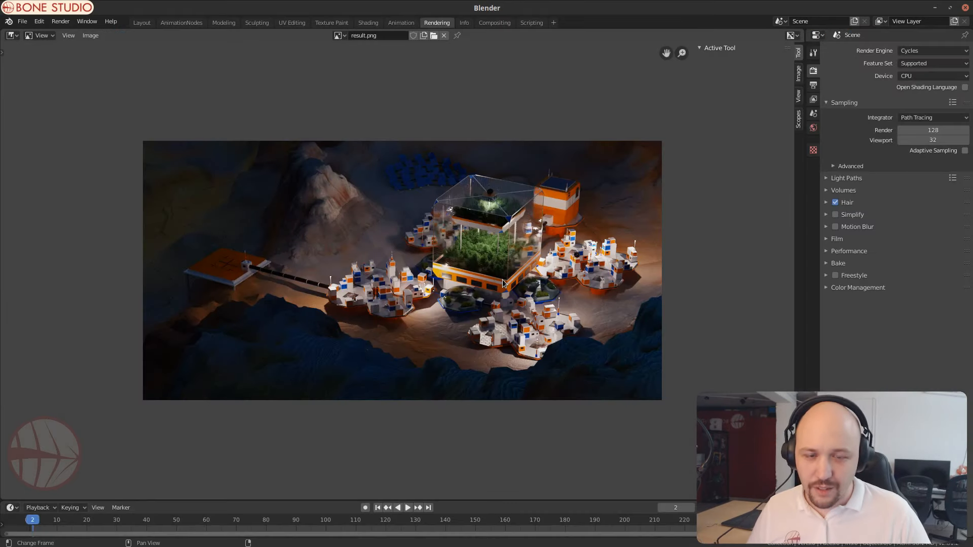
pyautogui.scroll(2, 423, 215)
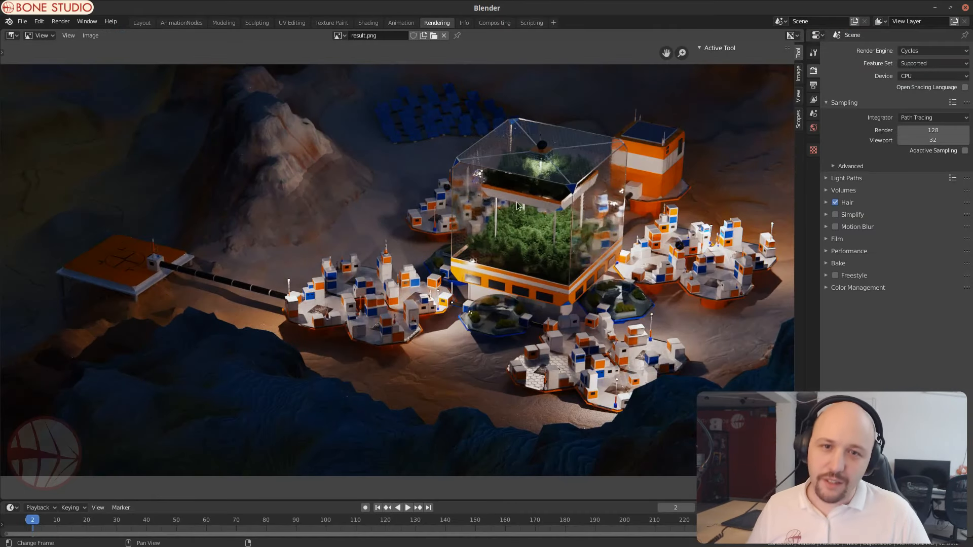
pyautogui.scroll(-1, 522, 221)
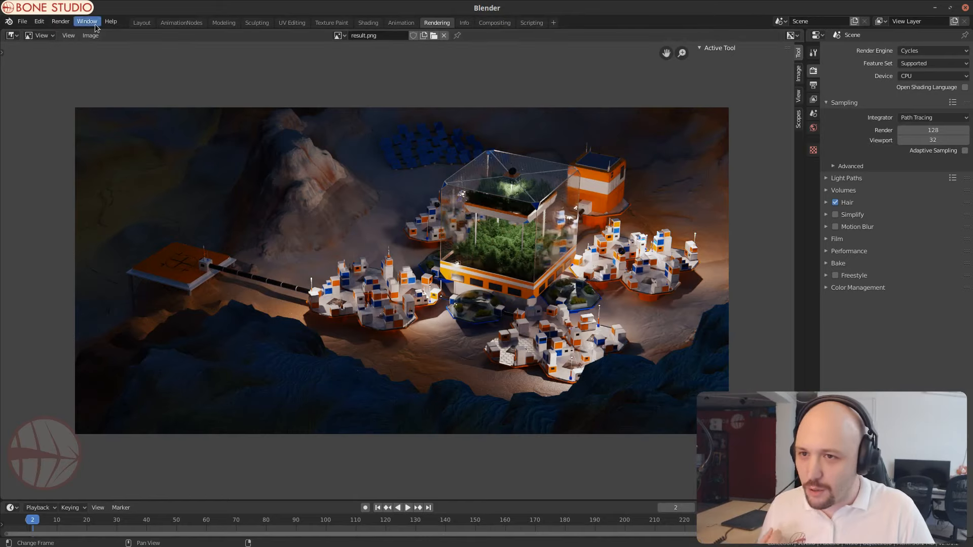
# Step: Return to the Layout workspace and open 2.80_Release_Image_Light_Setup_ready.blend, discarding the unsaved changes
pyautogui.click(142, 22)
pyautogui.moveTo(392, 215)
pyautogui.mouseDown(button='middle')
pyautogui.moveTo(392, 256)
pyautogui.moveTo(377, 209)
pyautogui.mouseUp(button='middle')
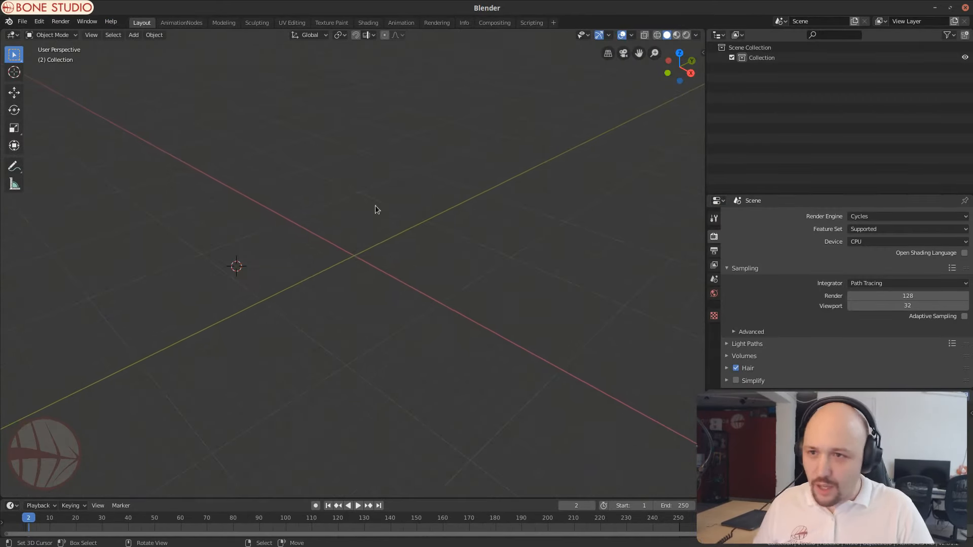
pyautogui.click(22, 21)
pyautogui.click(31, 46)
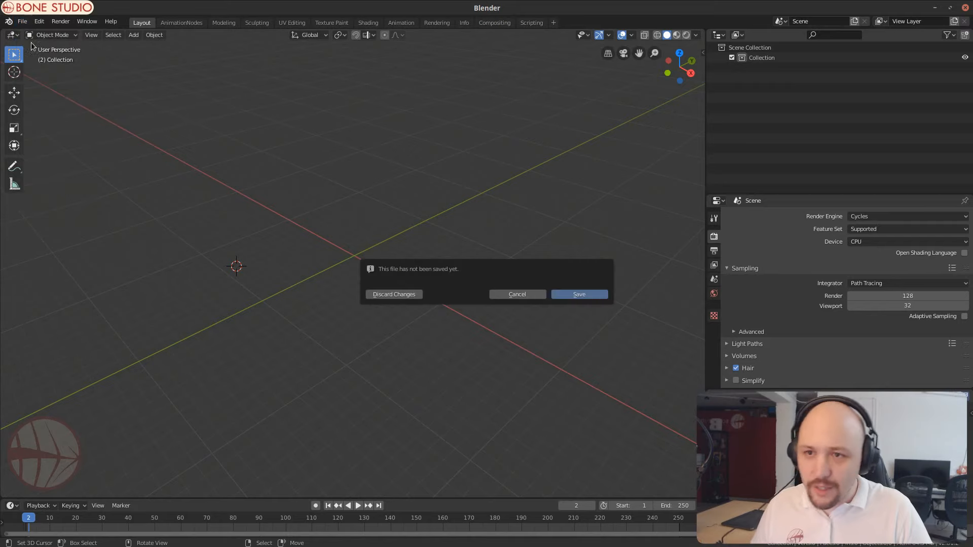
pyautogui.click(378, 294)
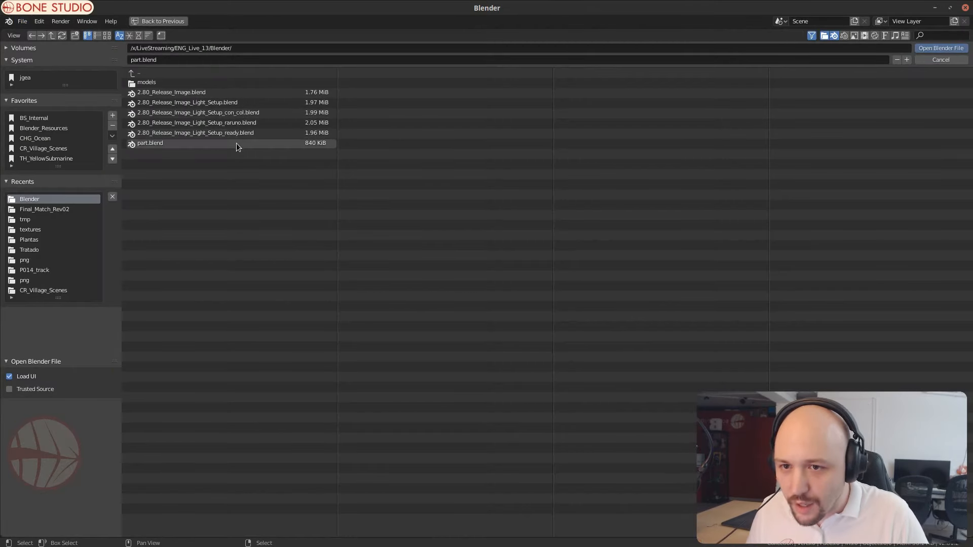
pyautogui.click(221, 133)
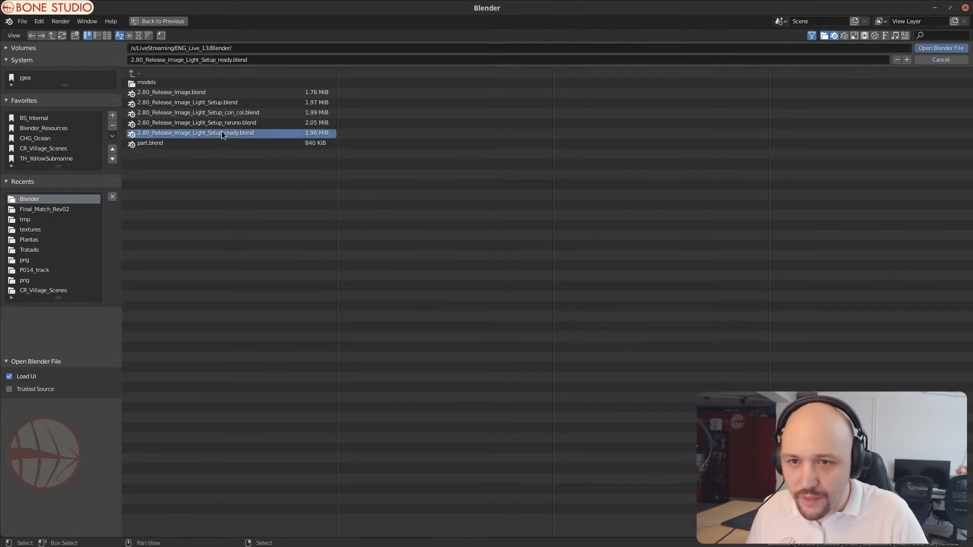
pyautogui.click(929, 47)
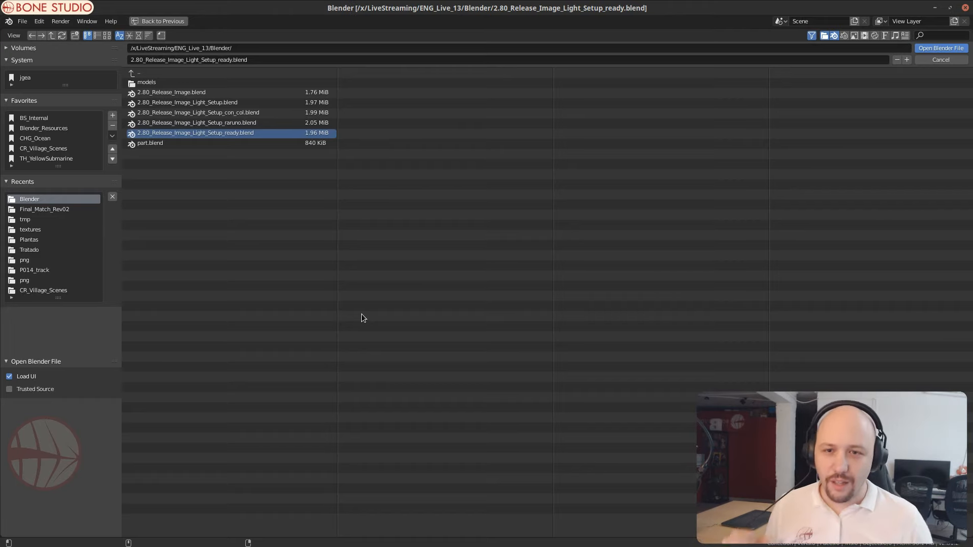
# Step: Set the scene's output resolution percentage to 50%
pyautogui.scroll(1, 362, 315)
pyautogui.scroll(-2, 446, 375)
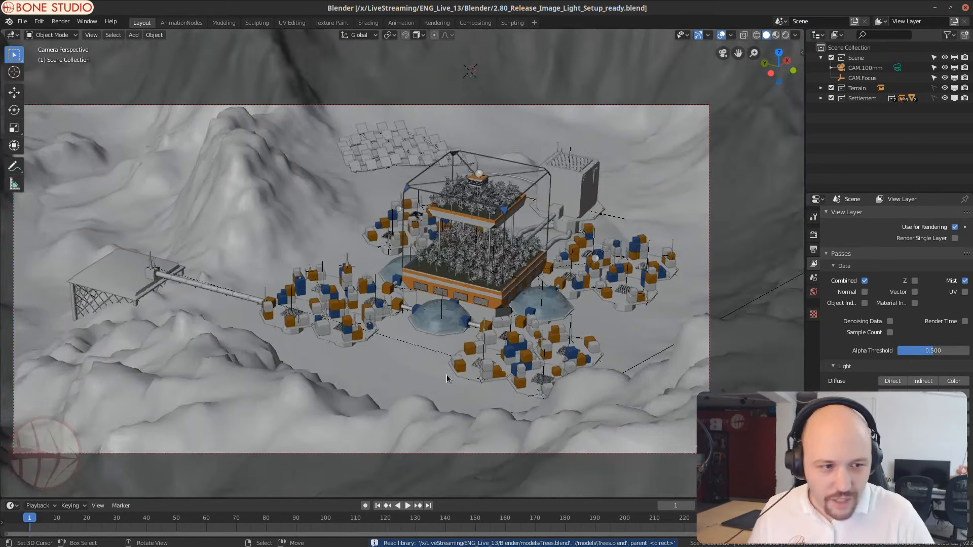
pyautogui.click(813, 249)
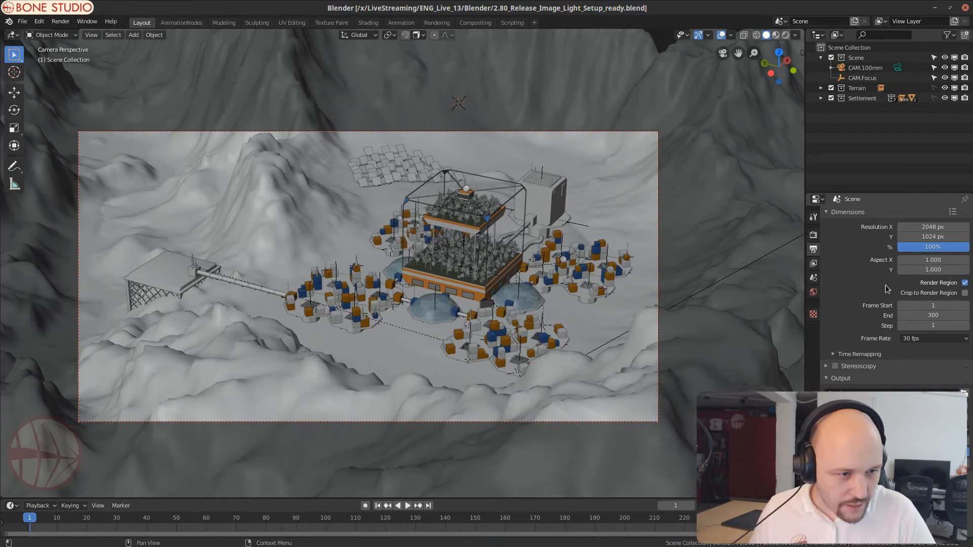
pyautogui.click(814, 235)
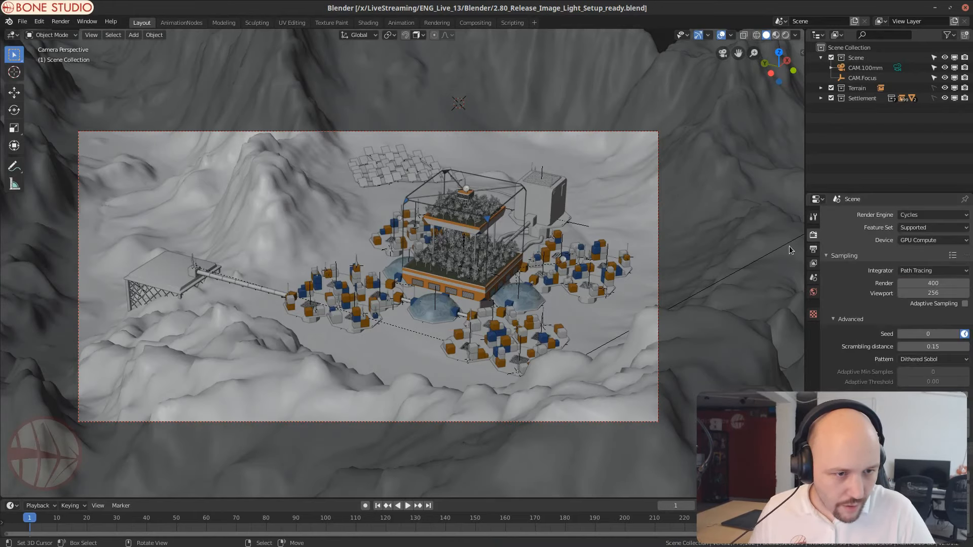
pyautogui.click(813, 249)
pyautogui.click(935, 249)
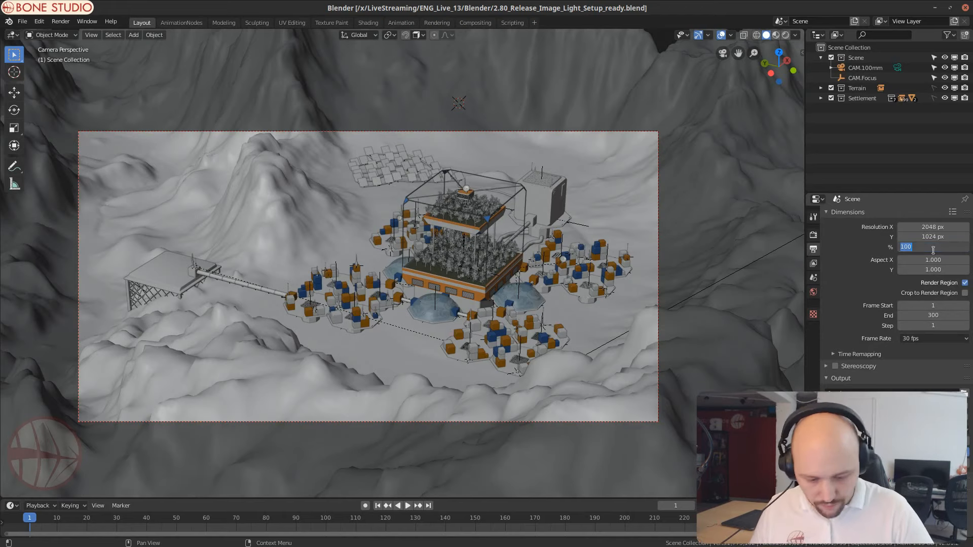
pyautogui.write('50')
pyautogui.press('Return')
# Step: Set the Cycles render samples to 200
pyautogui.click(813, 235)
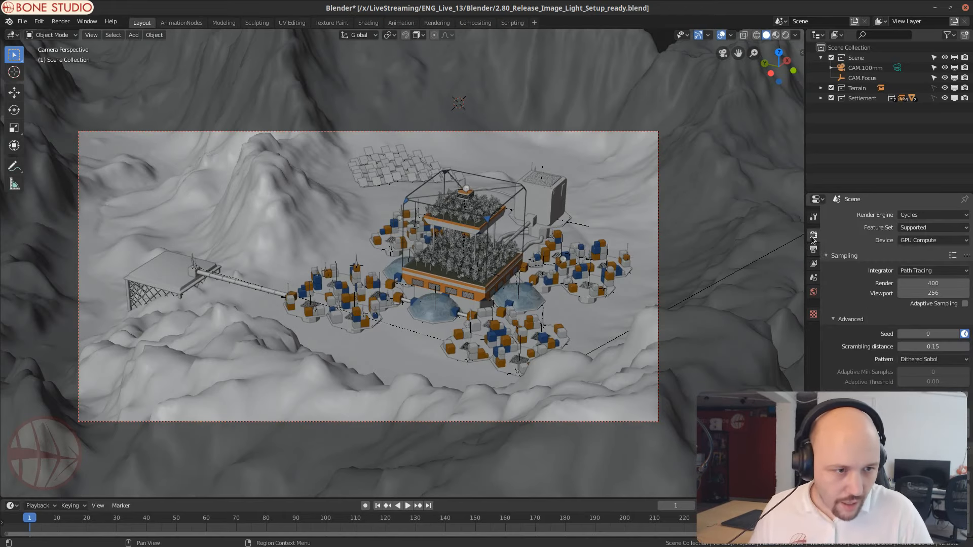
pyautogui.click(942, 285)
pyautogui.write('200')
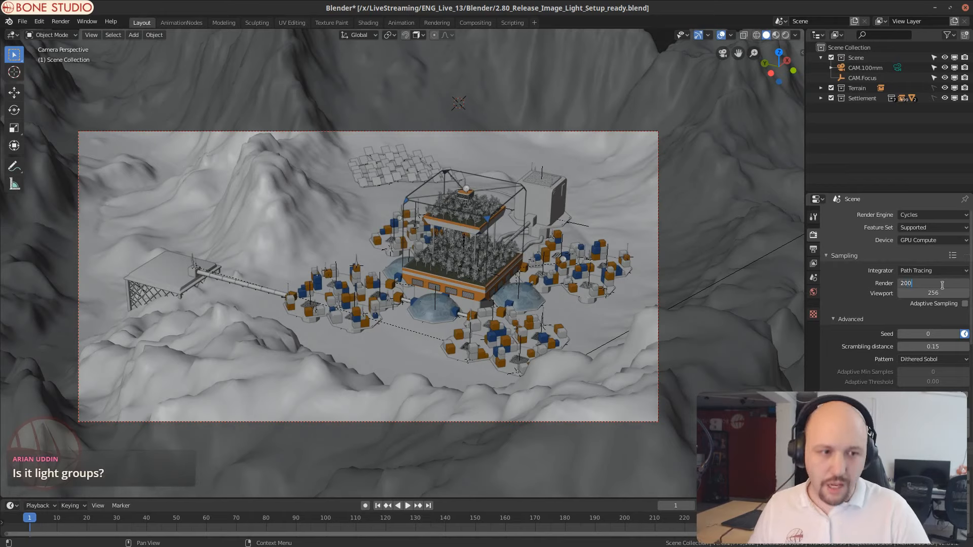
pyautogui.press('Return')
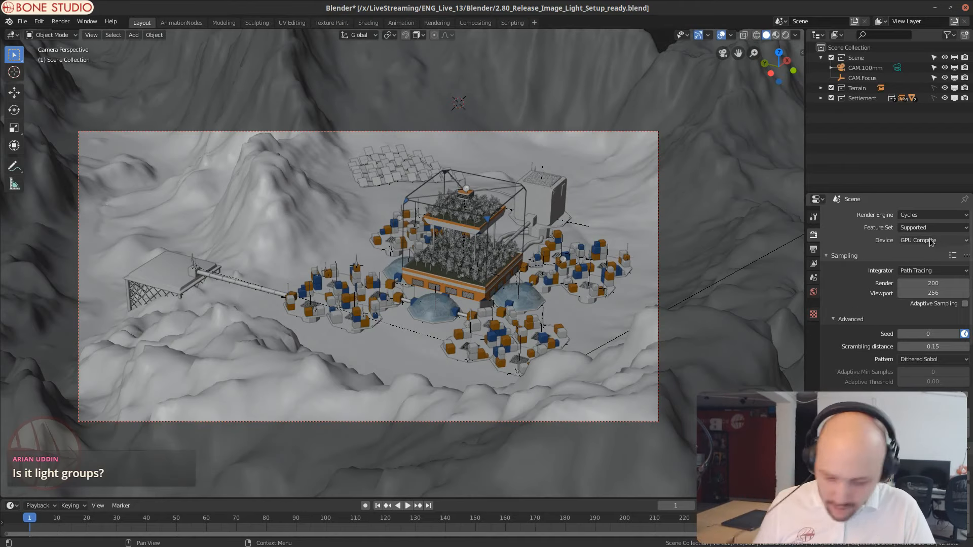
# Step: Check the Cycles render devices in the system preferences and close the preferences
pyautogui.press('F4')
pyautogui.click(339, 330)
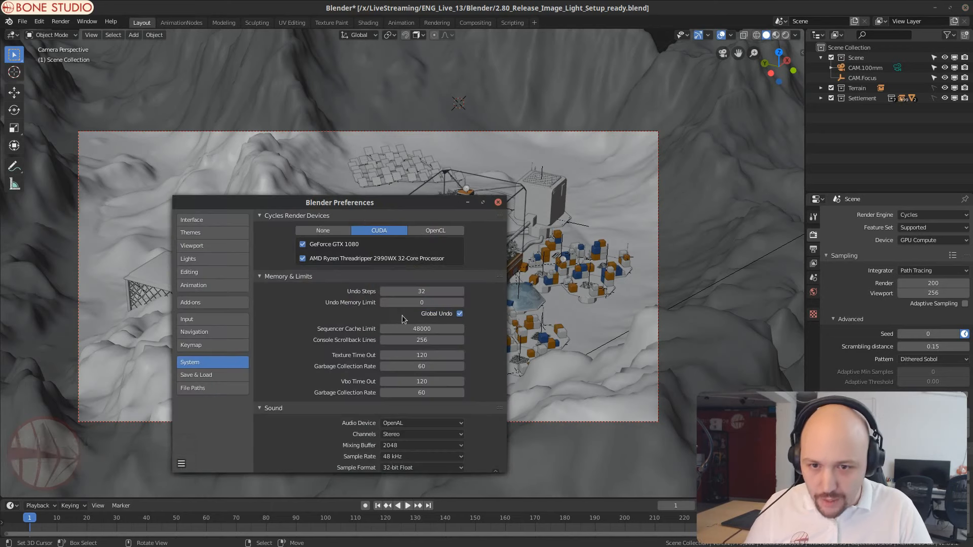
pyautogui.click(498, 204)
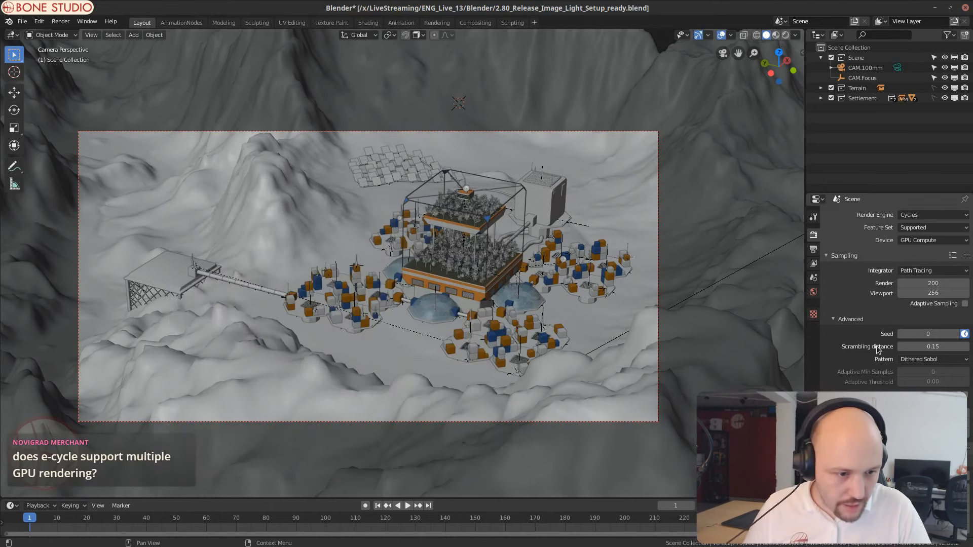
# Step: Review the render performance and tile settings, render the scene from the camera, and return to the Layout workspace
pyautogui.scroll(-10, 927, 305)
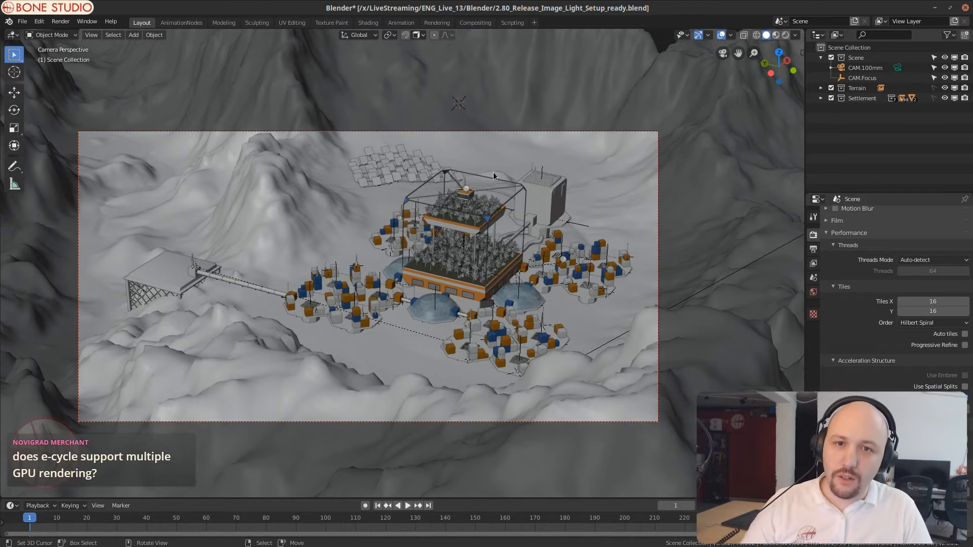
pyautogui.press('F12')
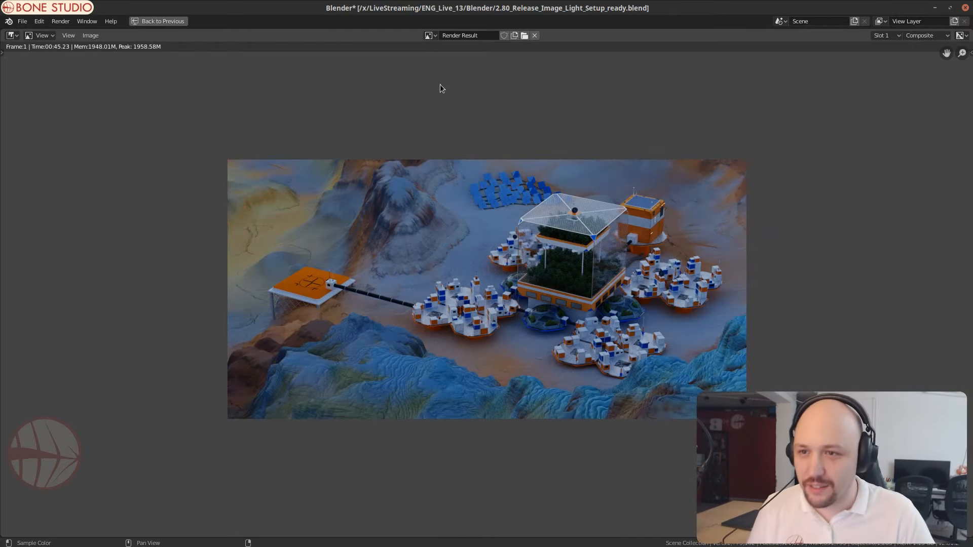
pyautogui.click(144, 21)
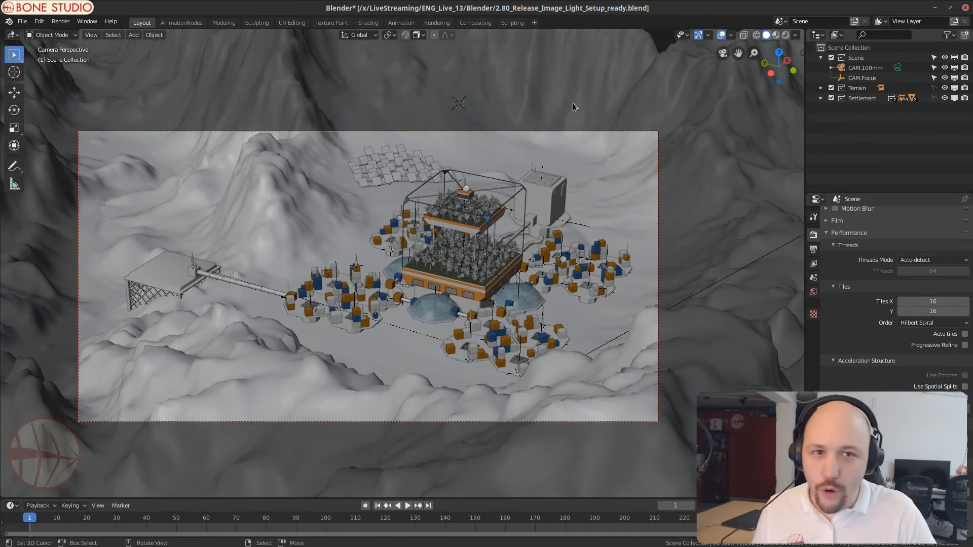
# Step: Open 2.80_Release_Image_Light_Setup_raruno.blend without saving the current changes and view it in the Layout workspace
pyautogui.click(27, 24)
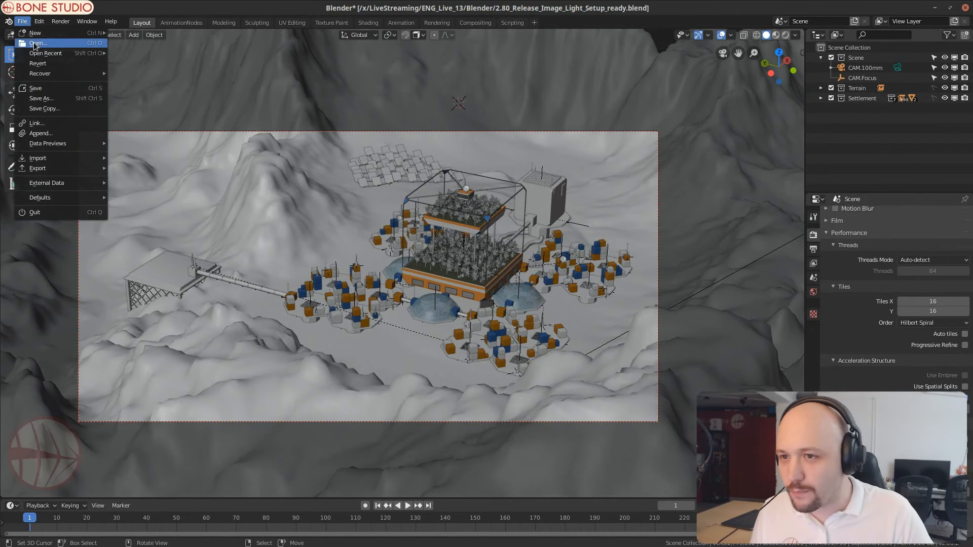
pyautogui.click(37, 46)
pyautogui.click(382, 294)
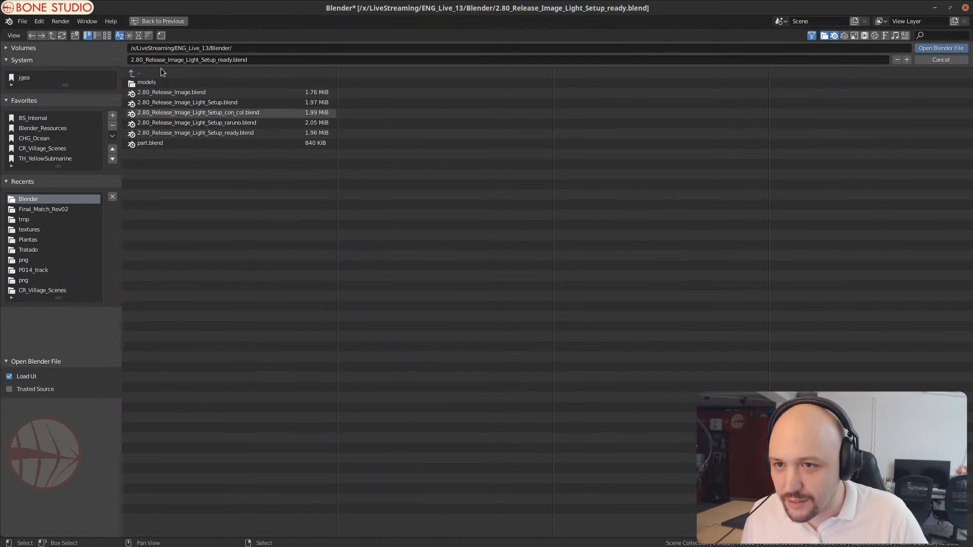
pyautogui.click(139, 37)
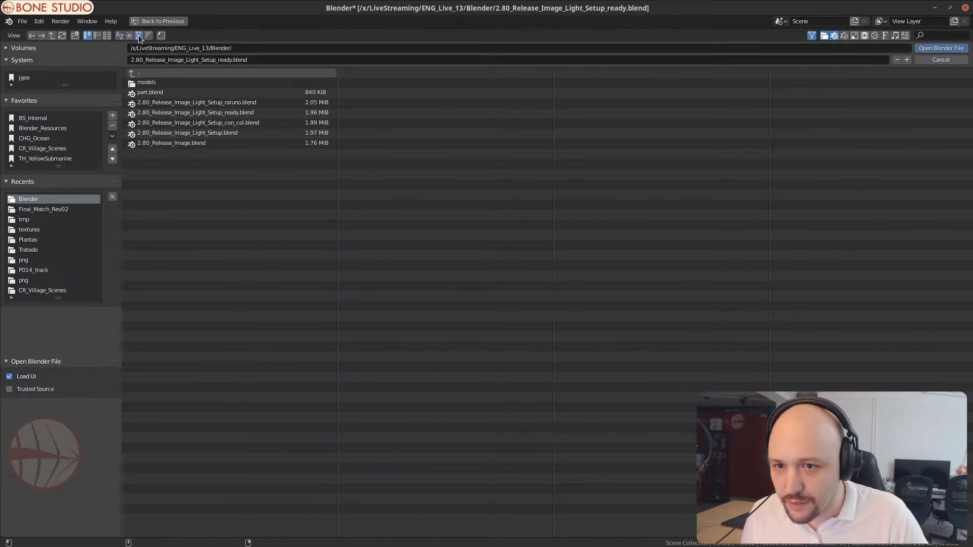
pyautogui.click(236, 104)
pyautogui.click(929, 49)
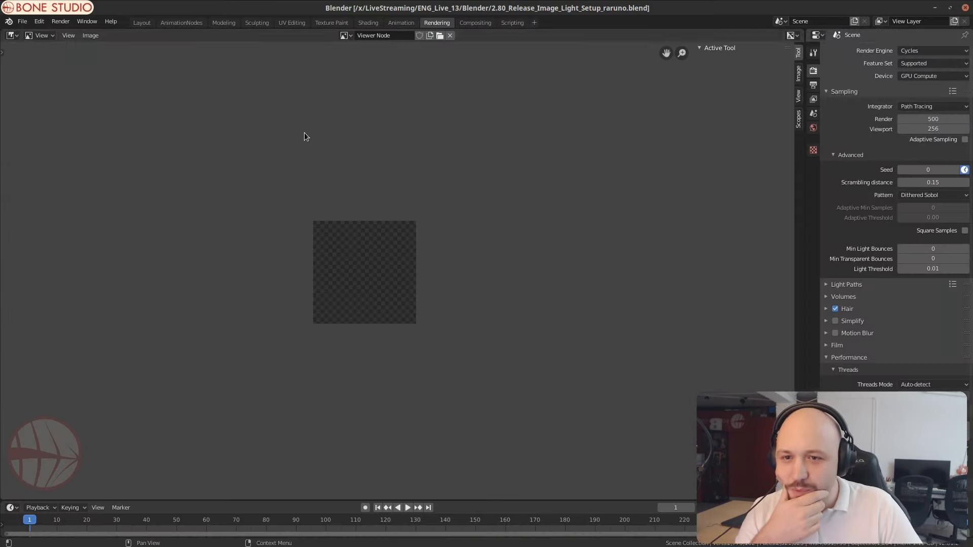
pyautogui.click(142, 23)
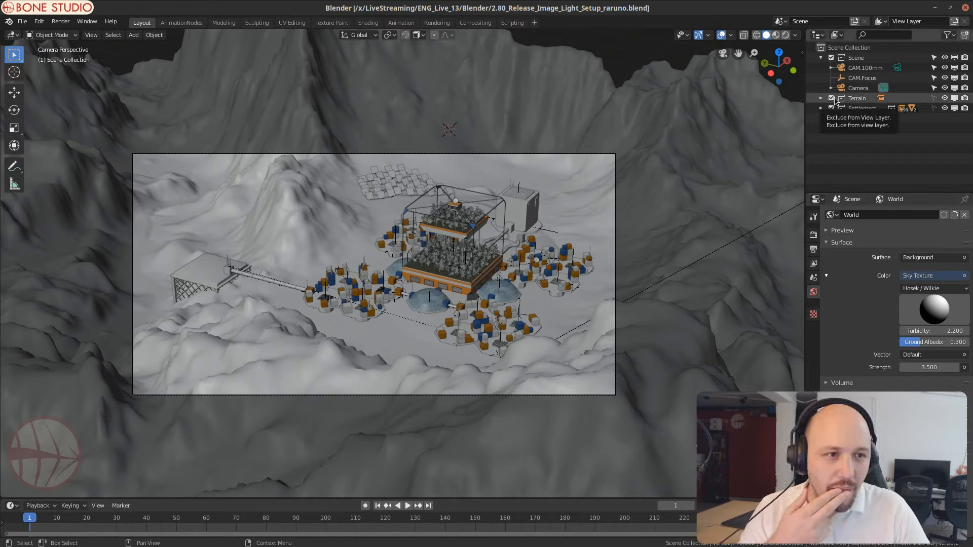
# Step: Show backup files sorted by date, open 2.80_Release_Image_Light_Setup_raruno.blend1 and view it in the Layout workspace
pyautogui.click(23, 22)
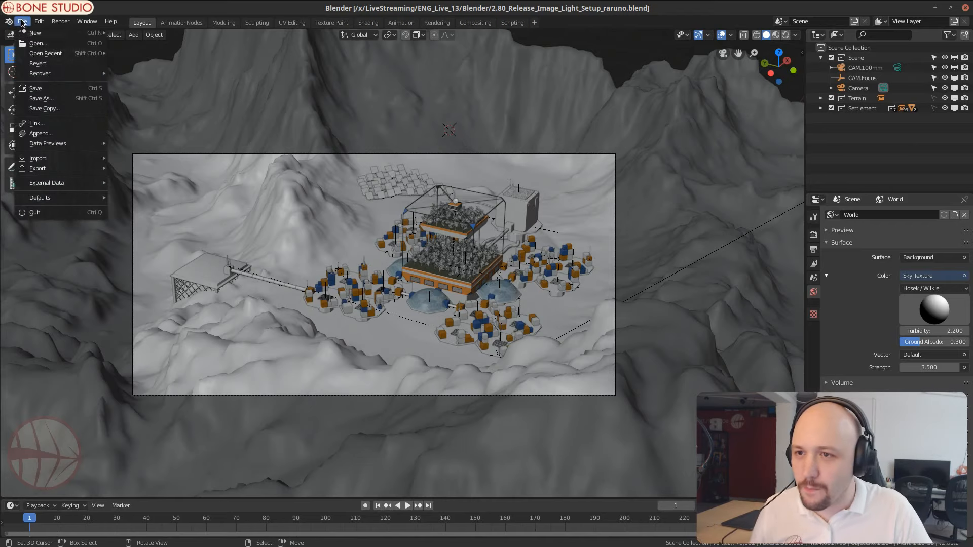
pyautogui.click(31, 42)
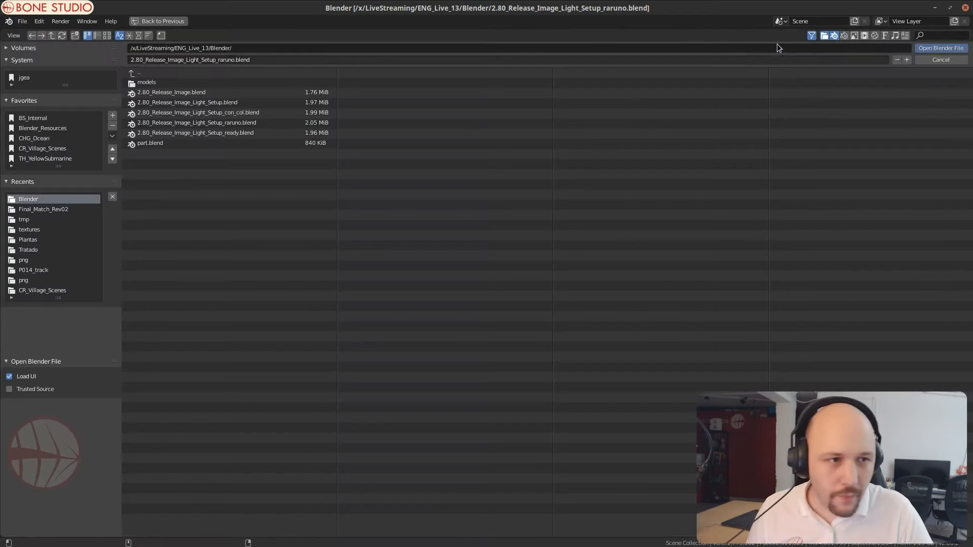
pyautogui.click(842, 35)
pyautogui.click(138, 35)
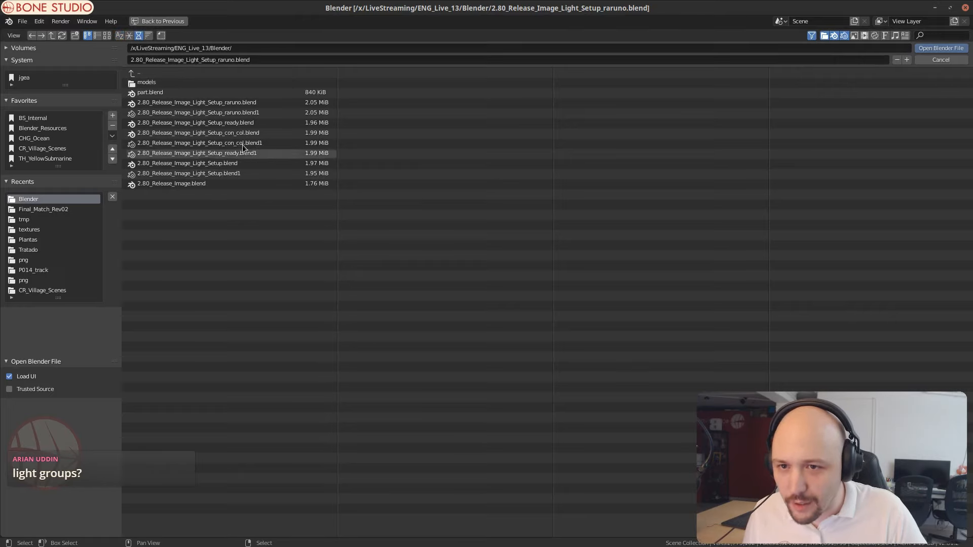
pyautogui.click(263, 114)
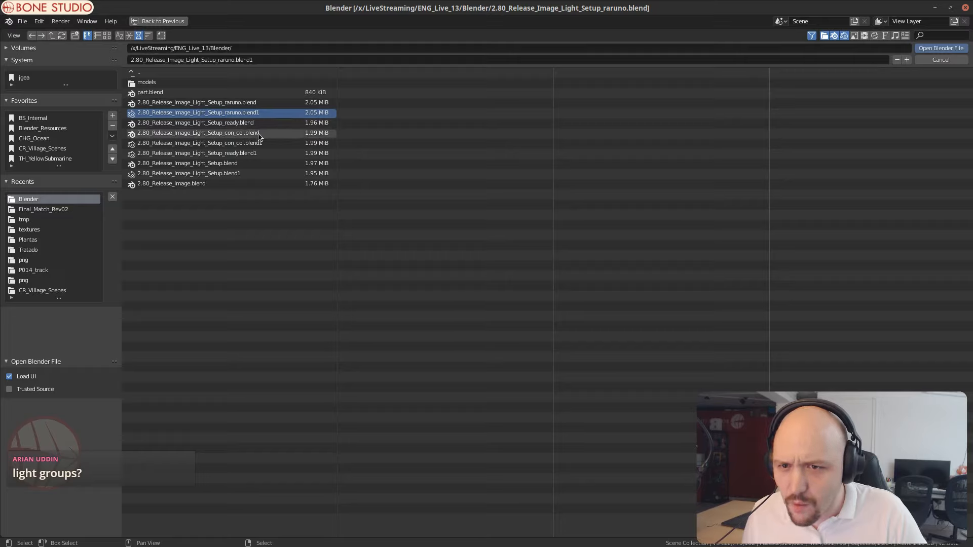
pyautogui.click(934, 49)
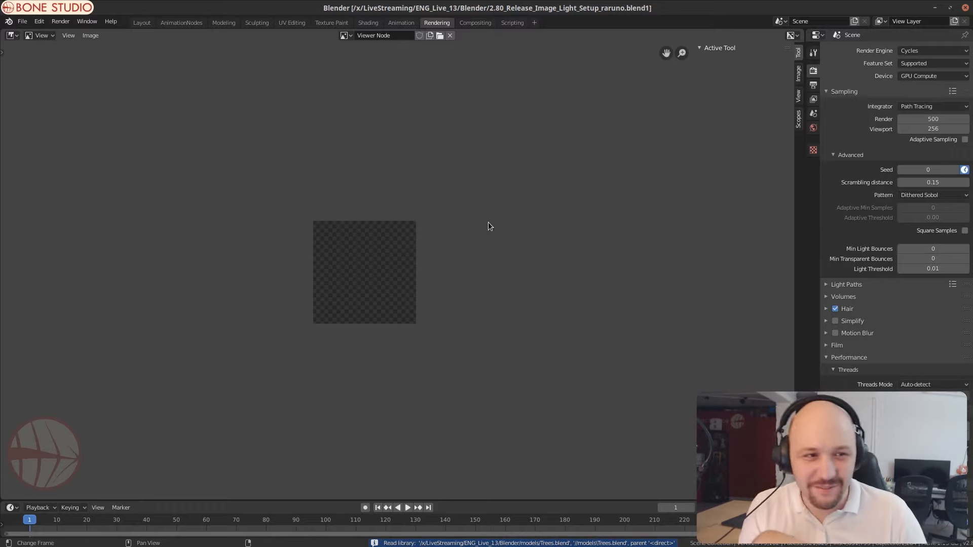
pyautogui.click(141, 23)
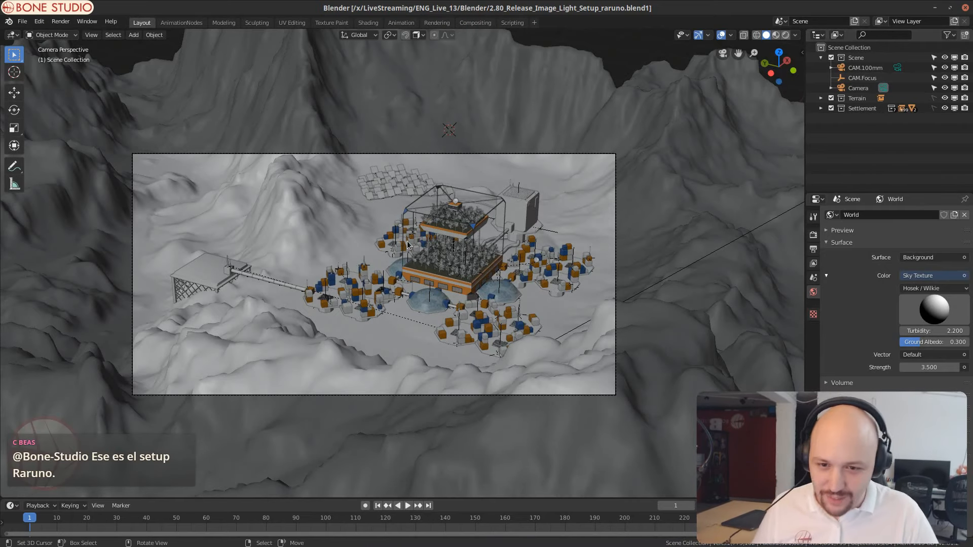
# Step: Examine the settlement's cube modules up close and the surrounding terrain from above
pyautogui.scroll(2, 380, 311)
pyautogui.moveTo(379, 308); pyautogui.dragTo(350, 299, button='middle')
pyautogui.scroll(10, 349, 299)
pyautogui.moveTo(276, 281); pyautogui.dragTo(321, 303, button='middle')
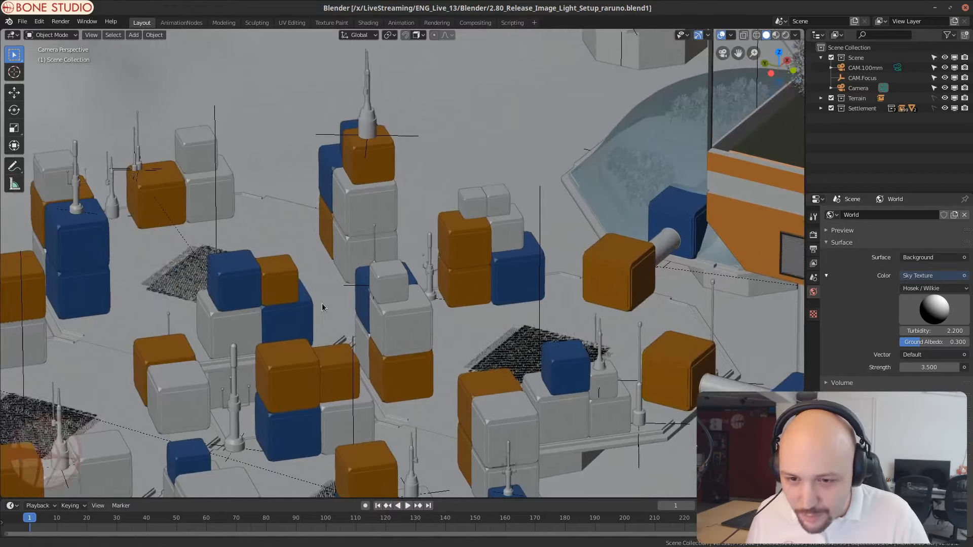
pyautogui.scroll(-15, 445, 278)
pyautogui.moveTo(598, 296); pyautogui.dragTo(420, 296, button='middle')
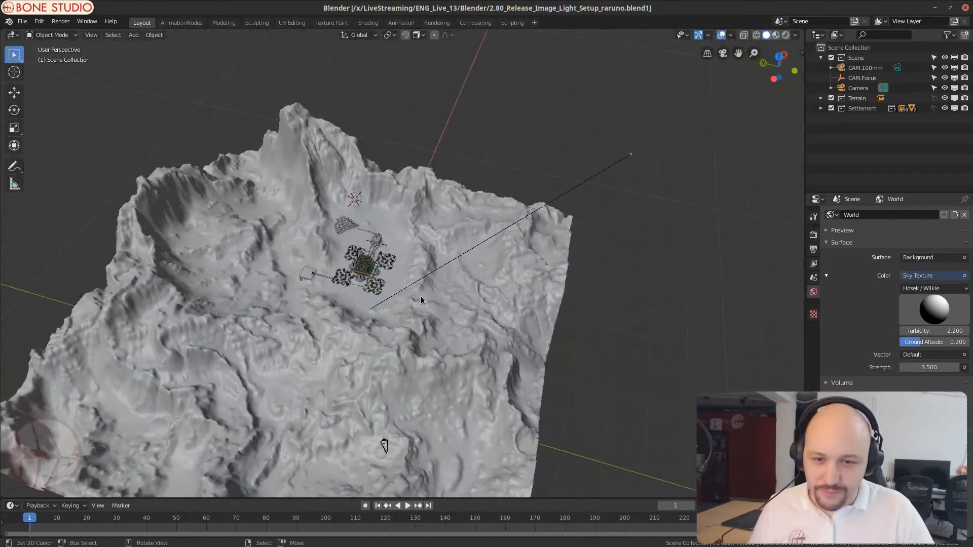
pyautogui.scroll(6, 361, 308)
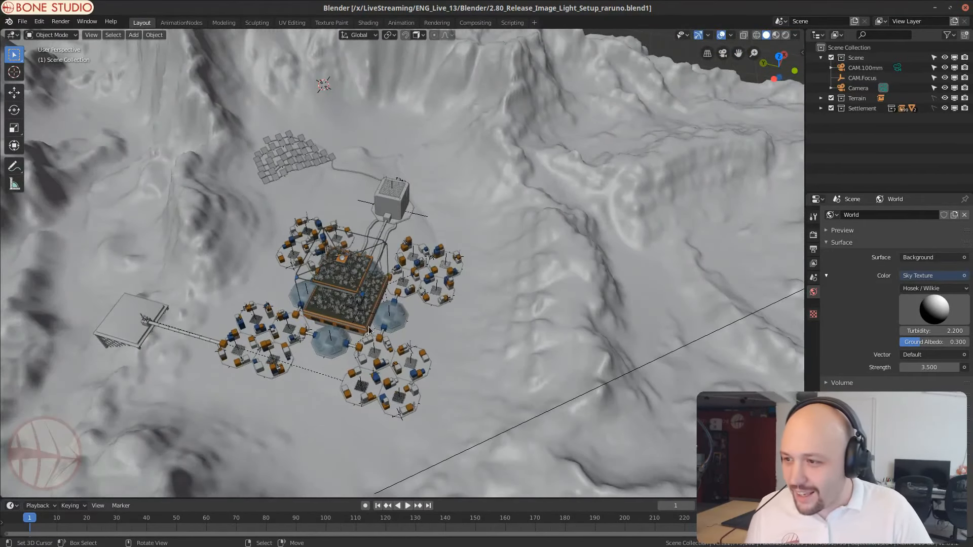
# Step: Sort the project's Blender files by date and open 2.80_Release_Image_Light_Setup_con_col.blend
pyautogui.click(22, 21)
pyautogui.click(31, 44)
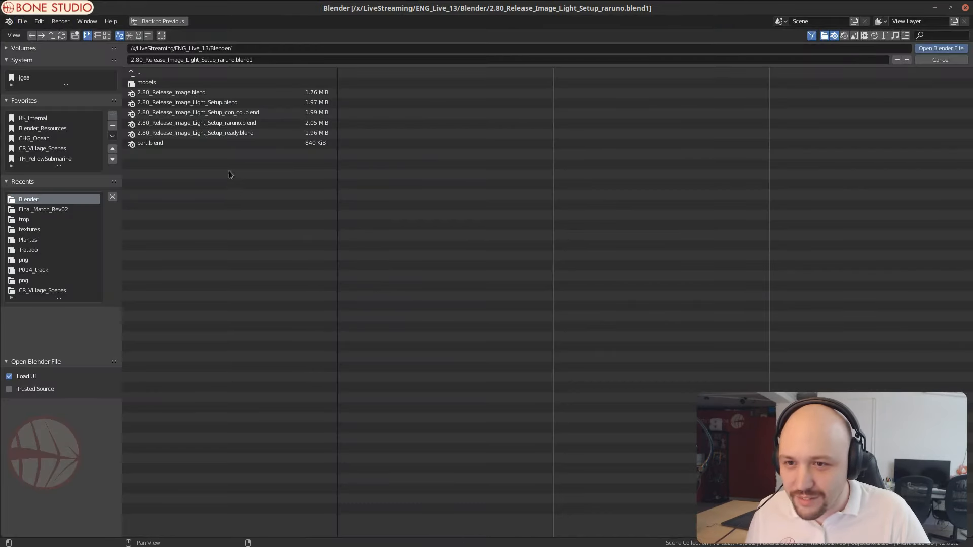
pyautogui.click(139, 35)
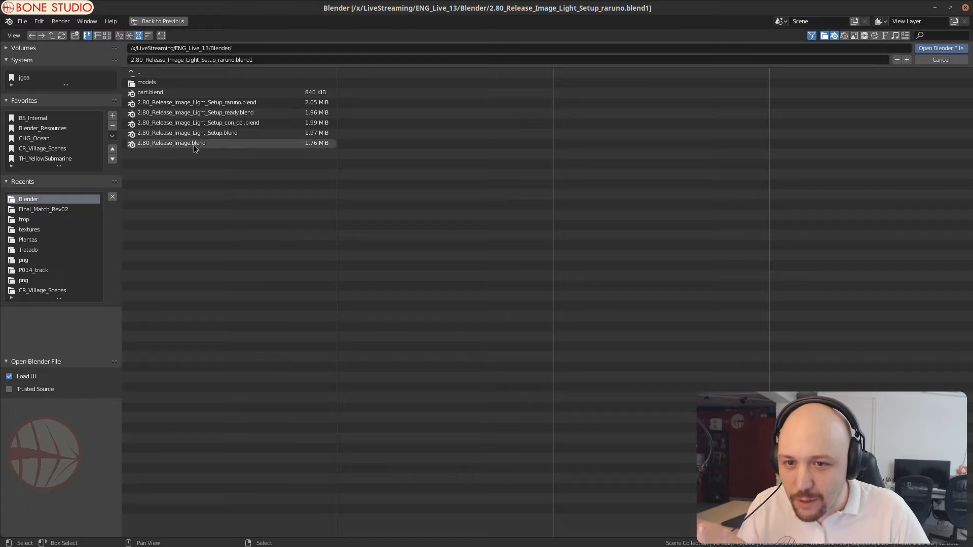
pyautogui.click(229, 112)
pyautogui.click(228, 123)
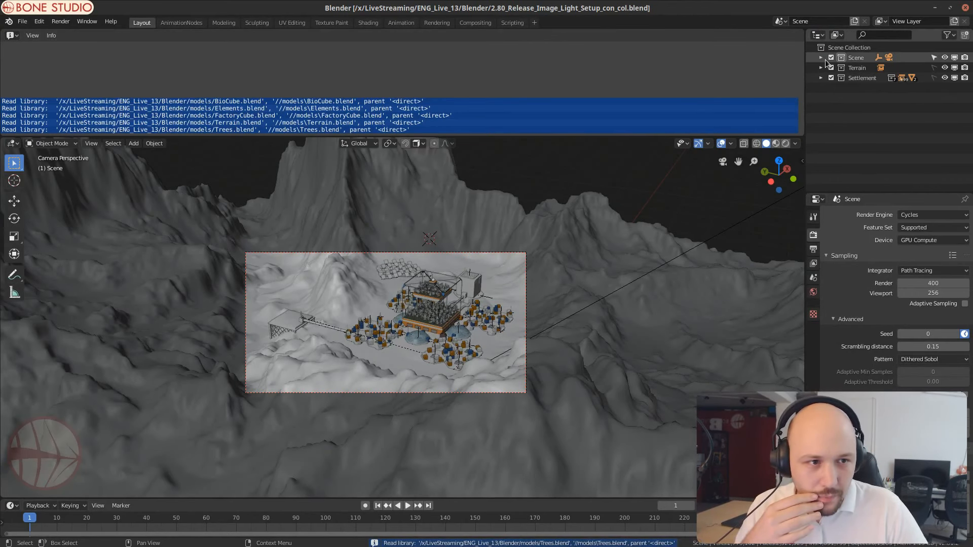
# Step: Open 2.80_Release_Image_Light_Setup.blend from the project's Blender folder
pyautogui.click(22, 22)
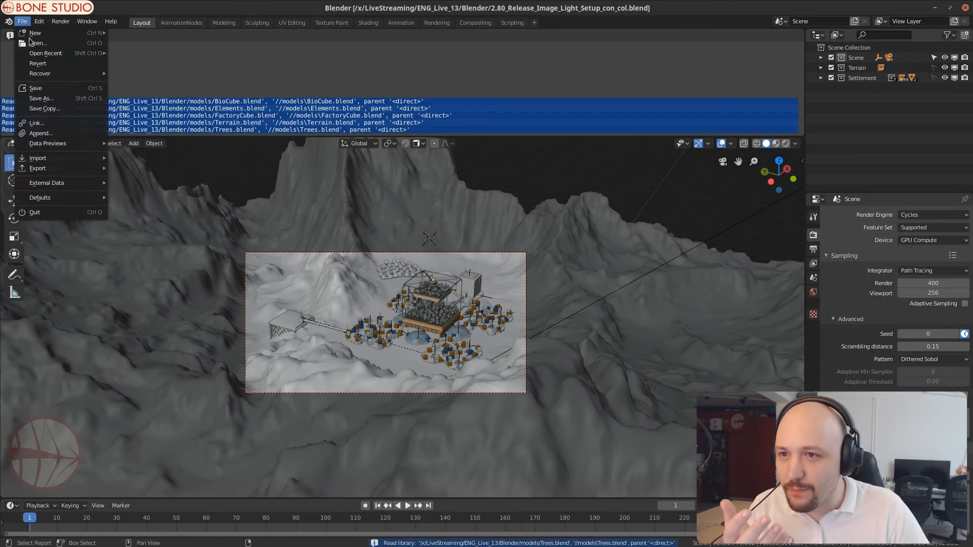
pyautogui.click(89, 45)
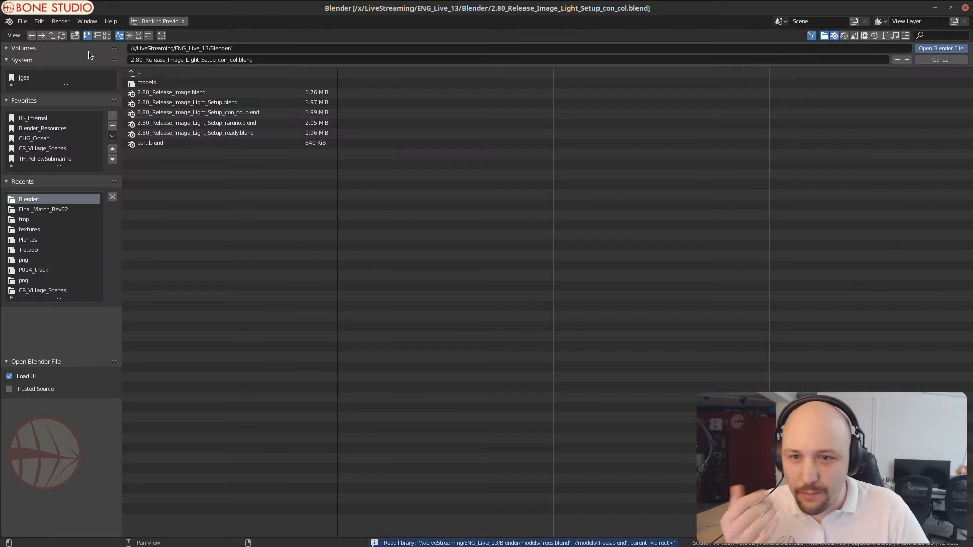
pyautogui.click(242, 104)
pyautogui.click(940, 48)
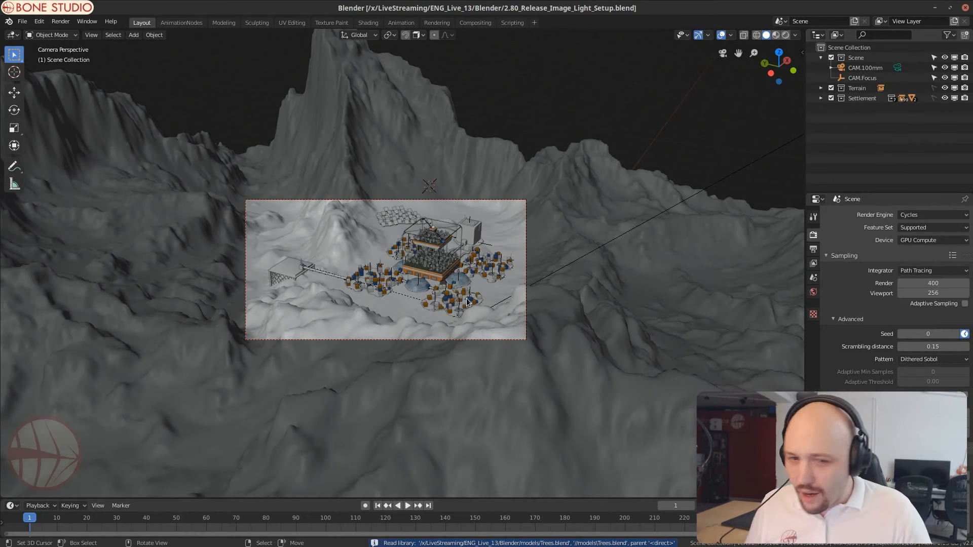
# Step: Show backup files sorted by date and open the backup 2.80_Release_Image_Light_Setup.blend1
pyautogui.click(22, 21)
pyautogui.click(35, 44)
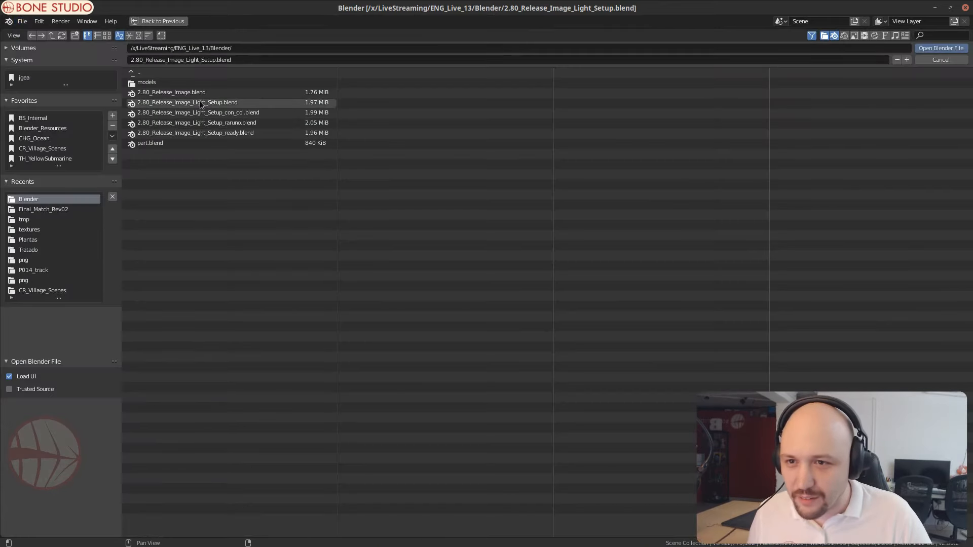
pyautogui.click(844, 35)
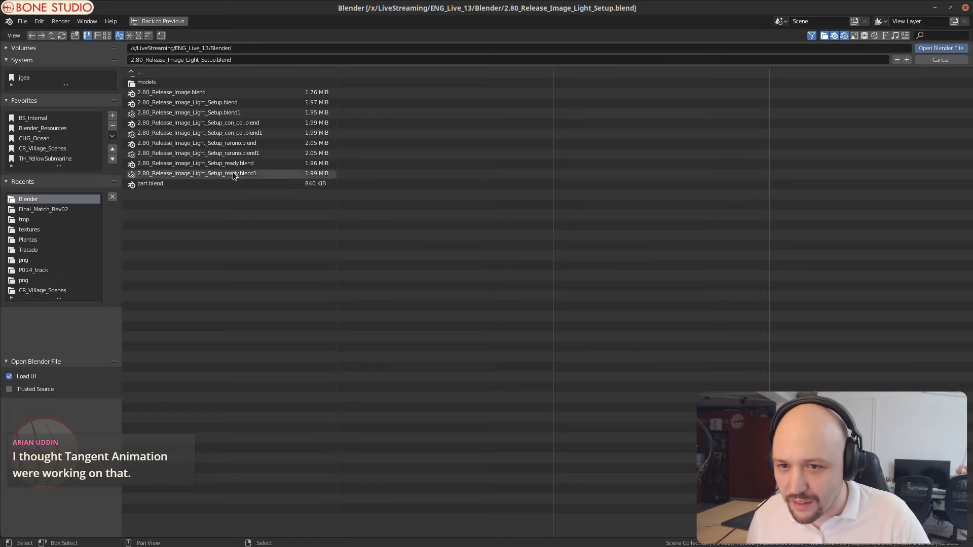
pyautogui.click(139, 35)
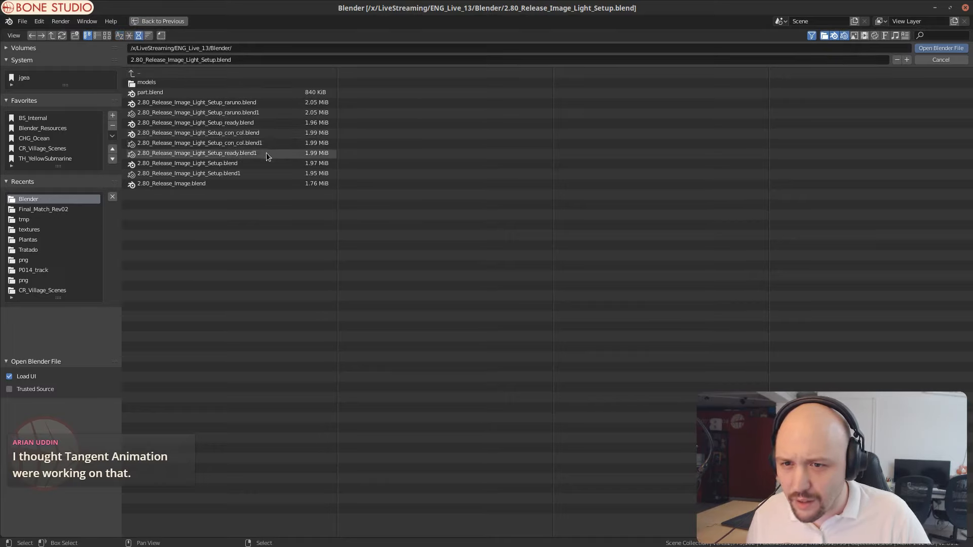
pyautogui.click(245, 154)
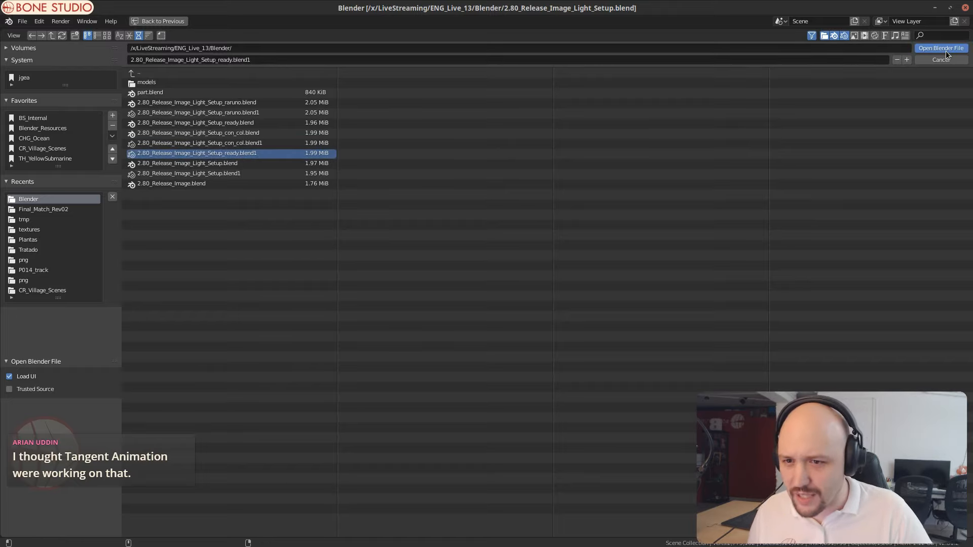
pyautogui.click(229, 174)
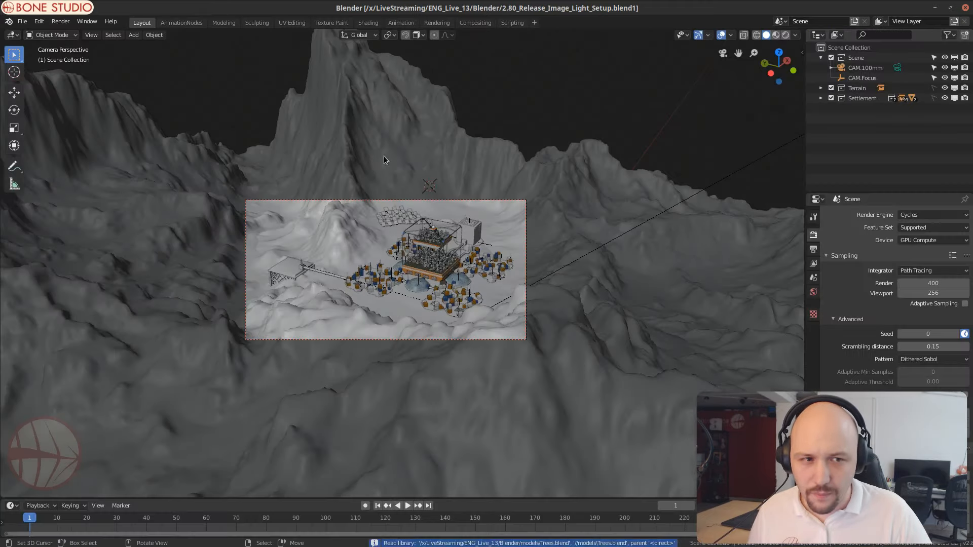
# Step: Reopen 2.80_Release_Image_Light_Setup_ready.blend from the project's Blender folder
pyautogui.click(22, 21)
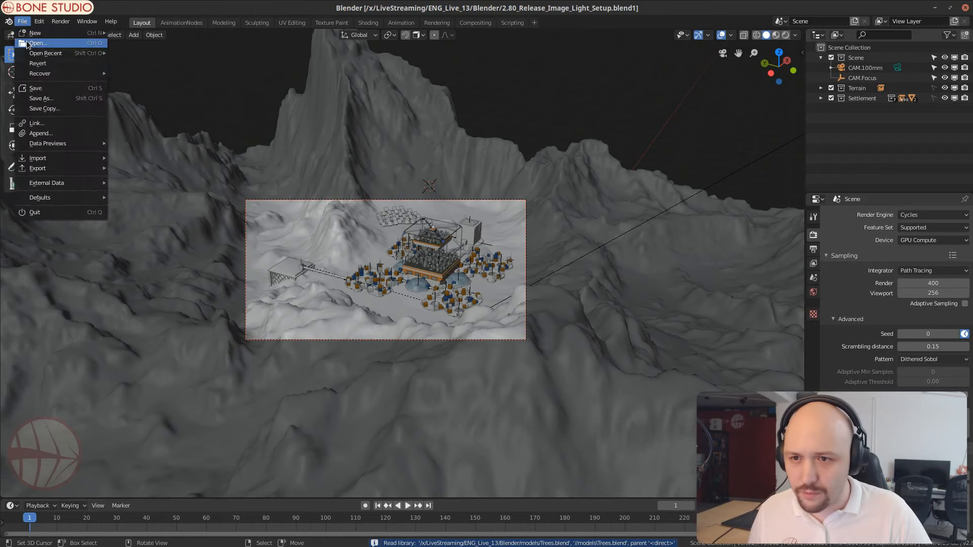
pyautogui.click(32, 44)
pyautogui.click(222, 134)
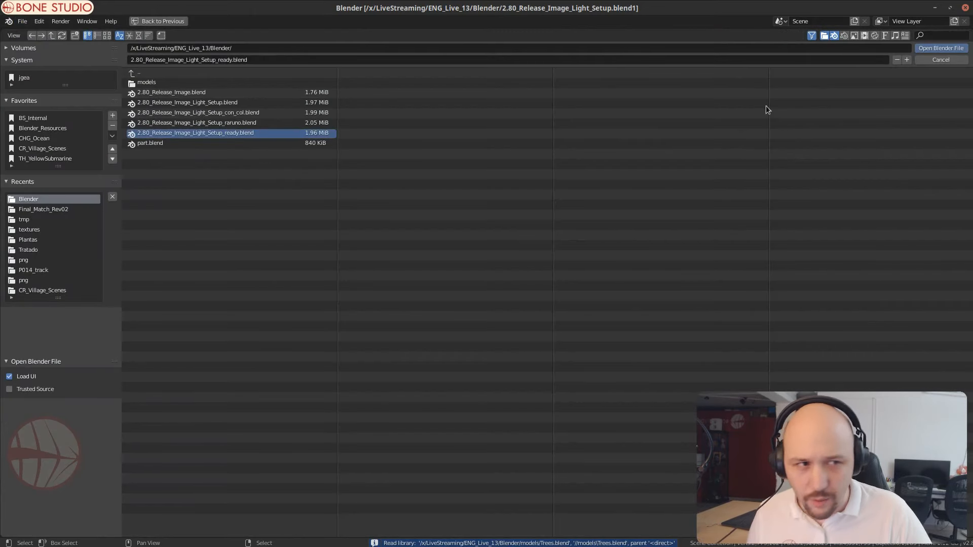
pyautogui.click(942, 48)
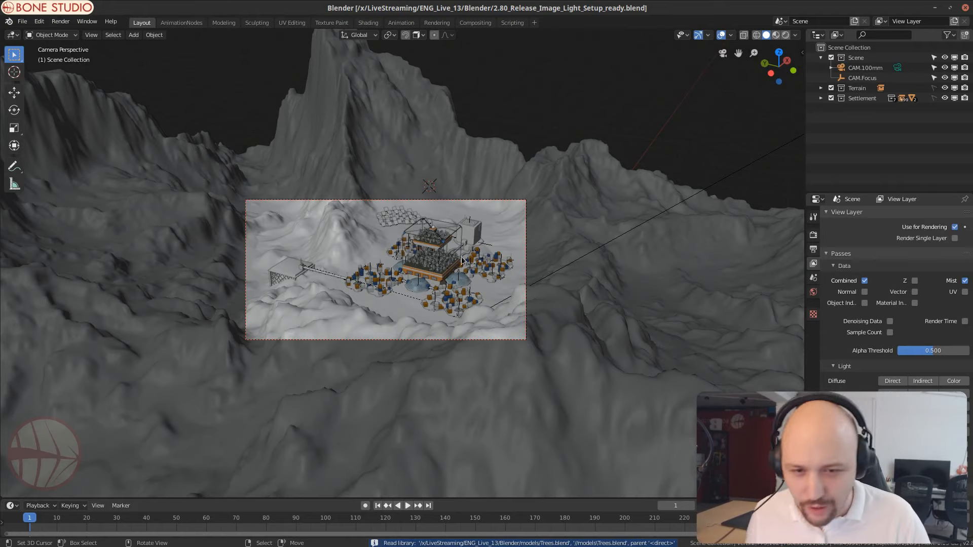
pyautogui.moveTo(461, 261); pyautogui.dragTo(435, 265, button='middle')
# Step: Check the images available in the Rendering workspace, then return to the Layout workspace
pyautogui.click(436, 23)
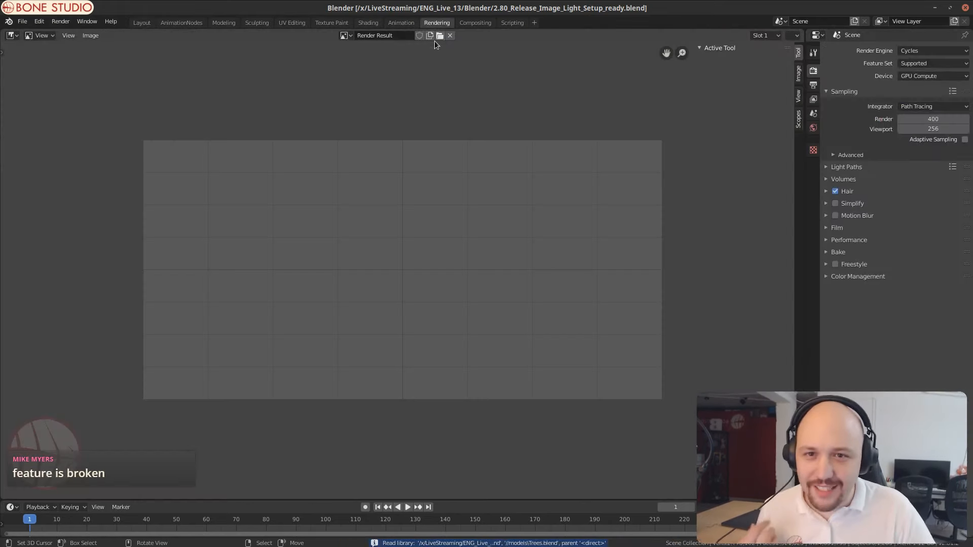
pyautogui.click(346, 35)
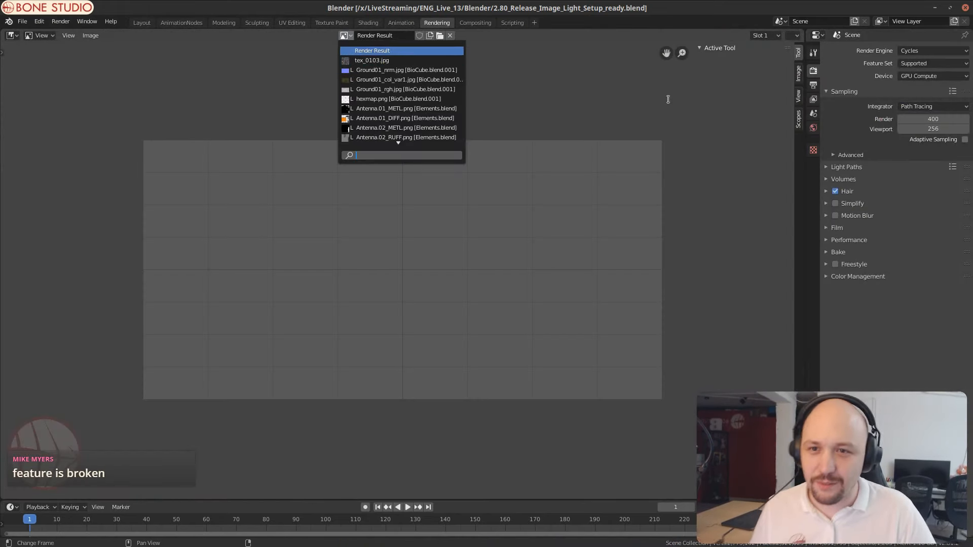
pyautogui.click(142, 23)
# Step: Place the 3D cursor at the tip of a thin antenna in the cube housing and switch the viewport to rendered shading
pyautogui.keyDown('ctrl'); pyautogui.moveTo(324, 361); pyautogui.dragTo(330, 319, button='middle'); pyautogui.keyUp('ctrl')
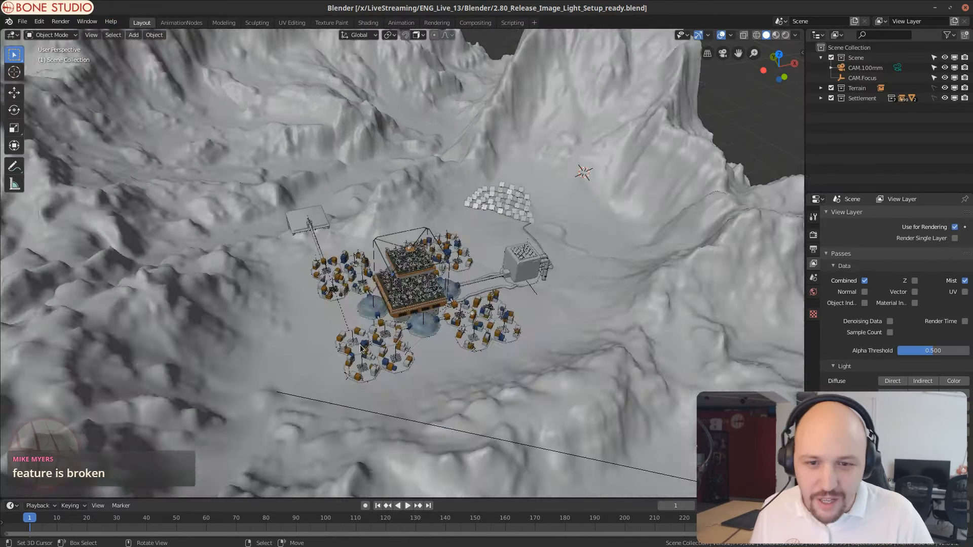
pyautogui.moveTo(351, 385); pyautogui.dragTo(228, 247, button='middle')
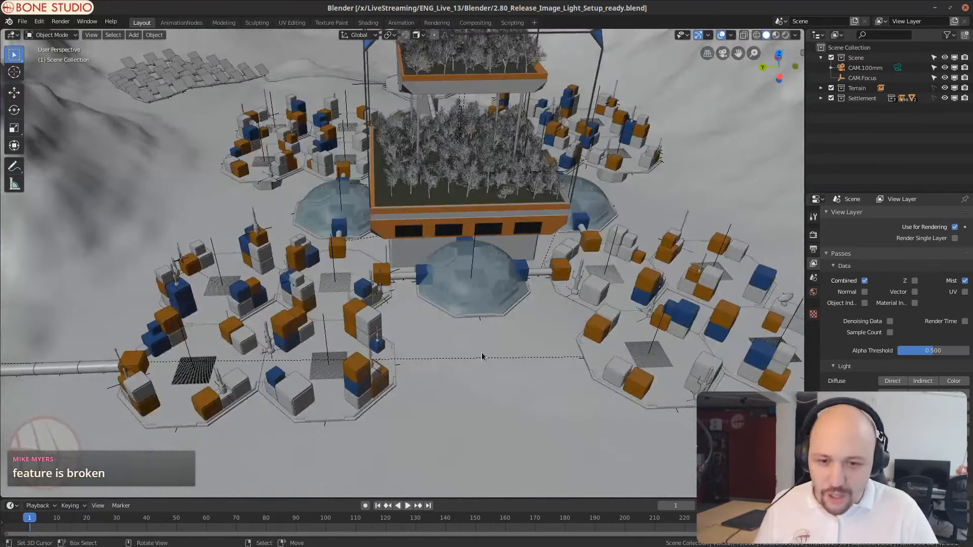
pyautogui.keyDown('ctrl'); pyautogui.moveTo(482, 355); pyautogui.dragTo(482, 284, button='middle'); pyautogui.keyUp('ctrl')
pyautogui.keyDown('shift'); pyautogui.moveTo(242, 385); pyautogui.dragTo(390, 274, button='middle'); pyautogui.keyUp('shift')
pyautogui.keyDown('ctrl'); pyautogui.moveTo(302, 263); pyautogui.dragTo(301, 246, button='middle'); pyautogui.keyUp('ctrl')
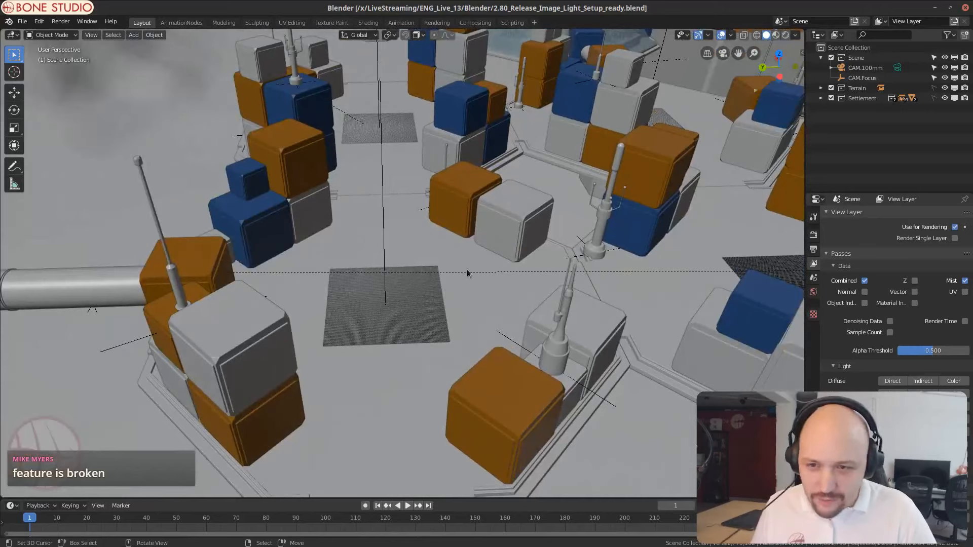
pyautogui.keyDown('shift'); pyautogui.moveTo(468, 274); pyautogui.dragTo(317, 298, button='middle'); pyautogui.keyUp('shift')
pyautogui.click(310, 304)
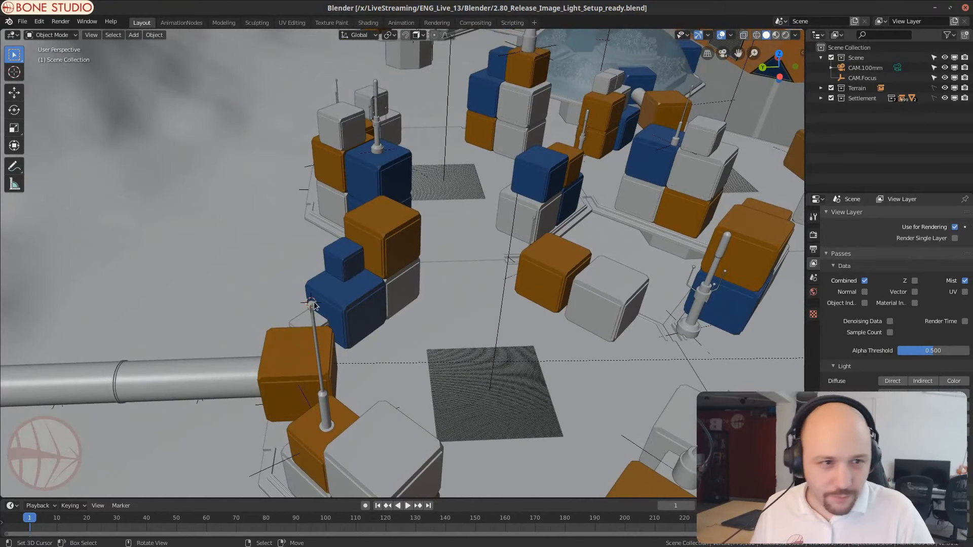
pyautogui.click(786, 35)
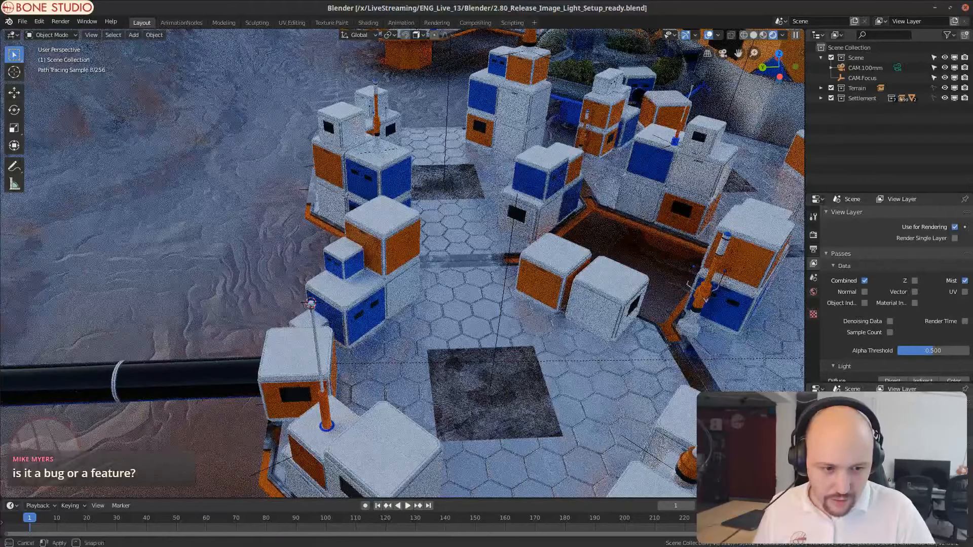
# Step: Rearrange the layout with wider side editors, a taller Properties editor and a Text Editor beneath it
pyautogui.moveTo(806, 411); pyautogui.dragTo(690, 413)
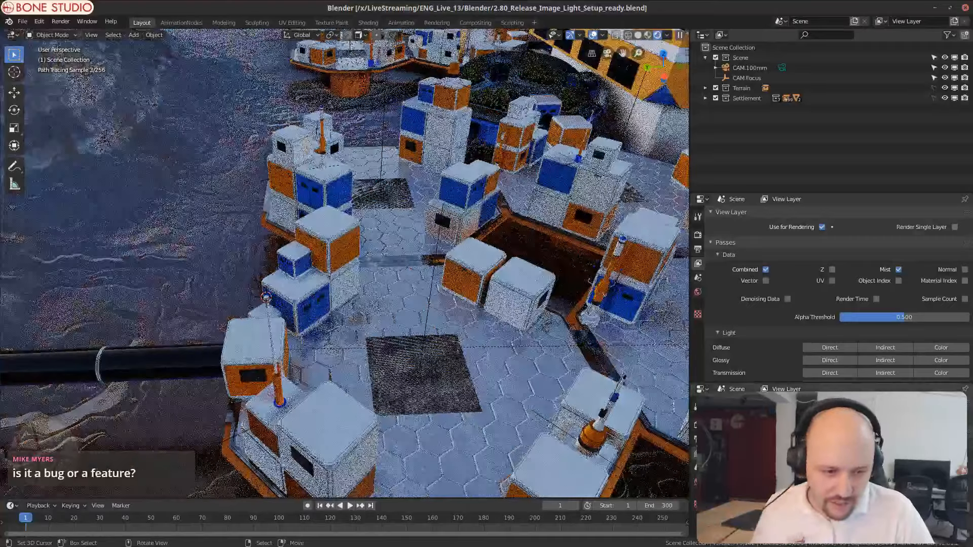
pyautogui.click(702, 388)
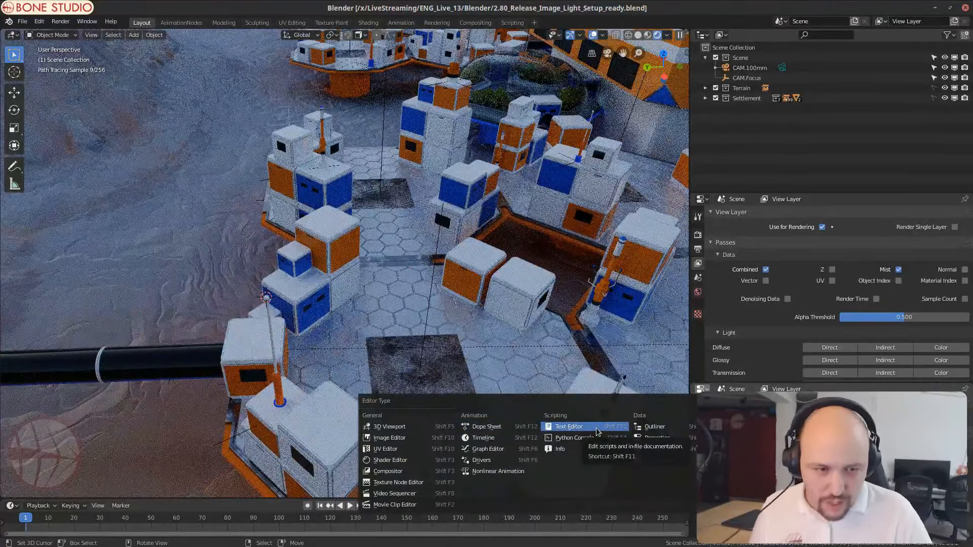
pyautogui.click(596, 428)
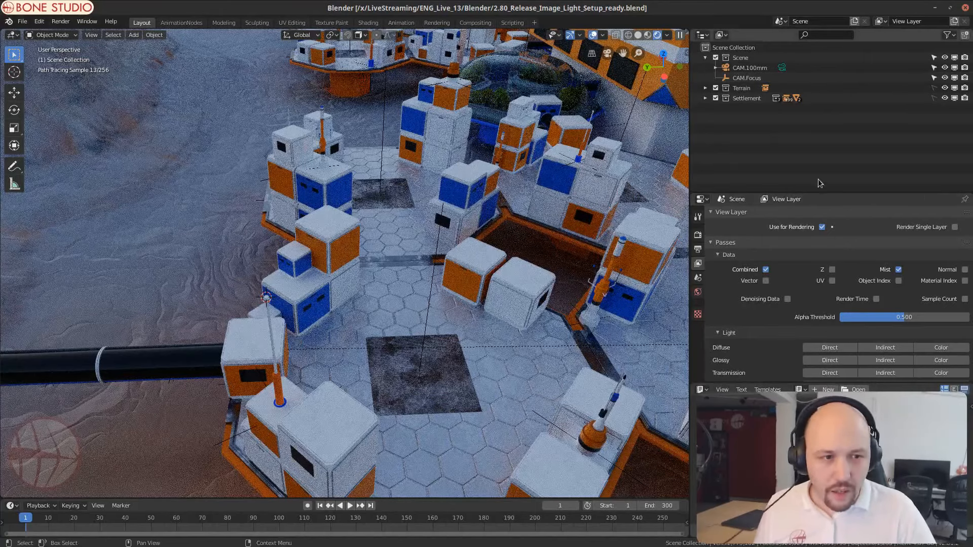
pyautogui.moveTo(823, 193); pyautogui.dragTo(821, 144)
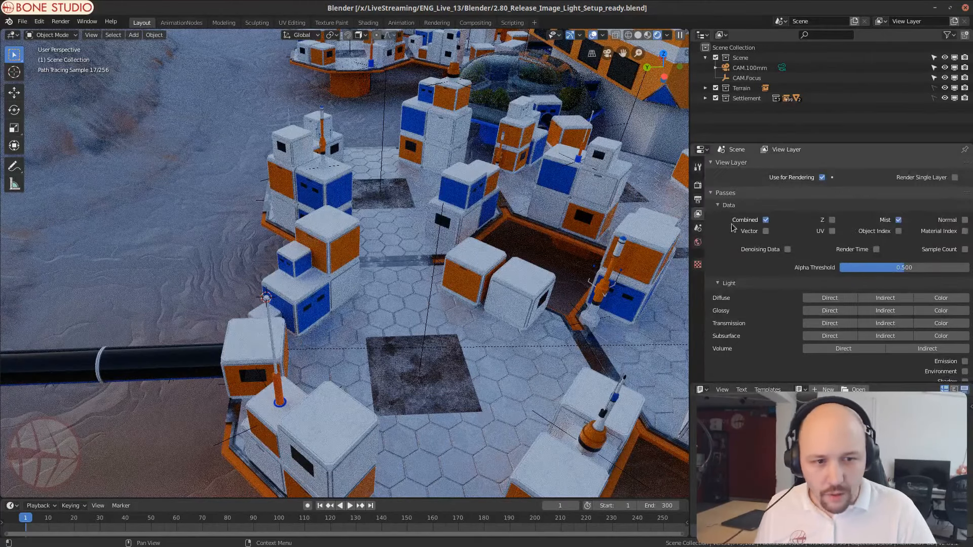
# Step: Set the world background's sky texture strength to 0
pyautogui.click(698, 242)
pyautogui.click(884, 318)
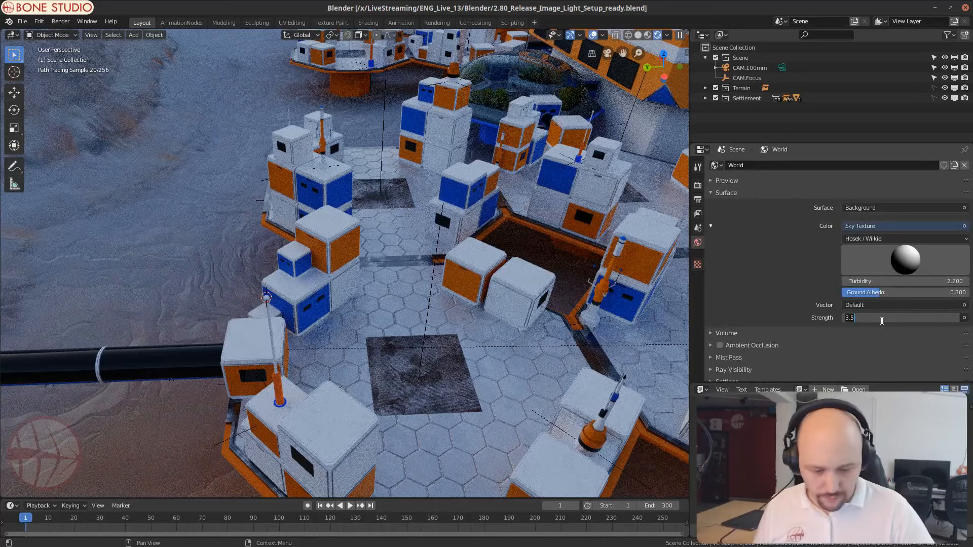
pyautogui.write('0')
pyautogui.press('Return')
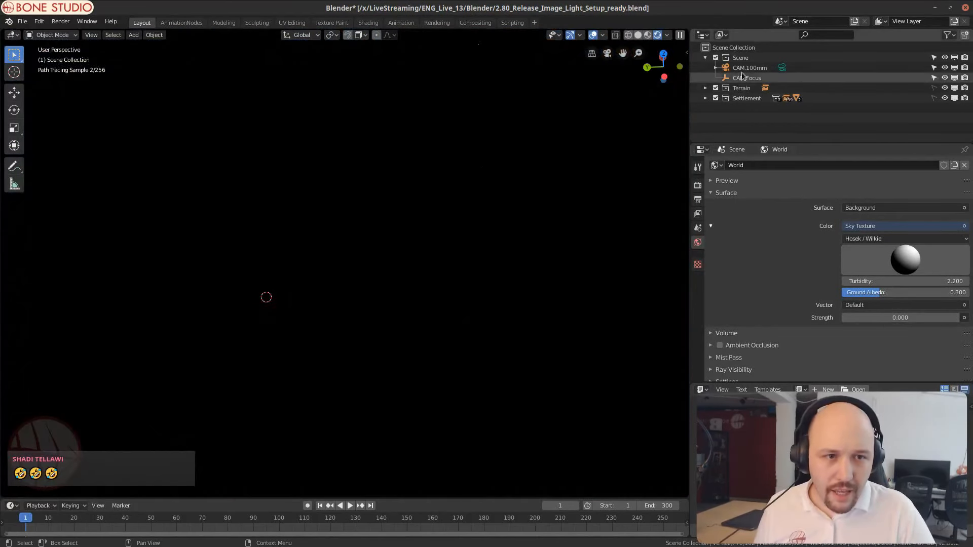
# Step: Look through the Terrain and Settlement collections and search the Outliner for "sun", then clear the search and collapse both collections
pyautogui.click(706, 88)
pyautogui.click(706, 108)
pyautogui.scroll(-3, 724, 113)
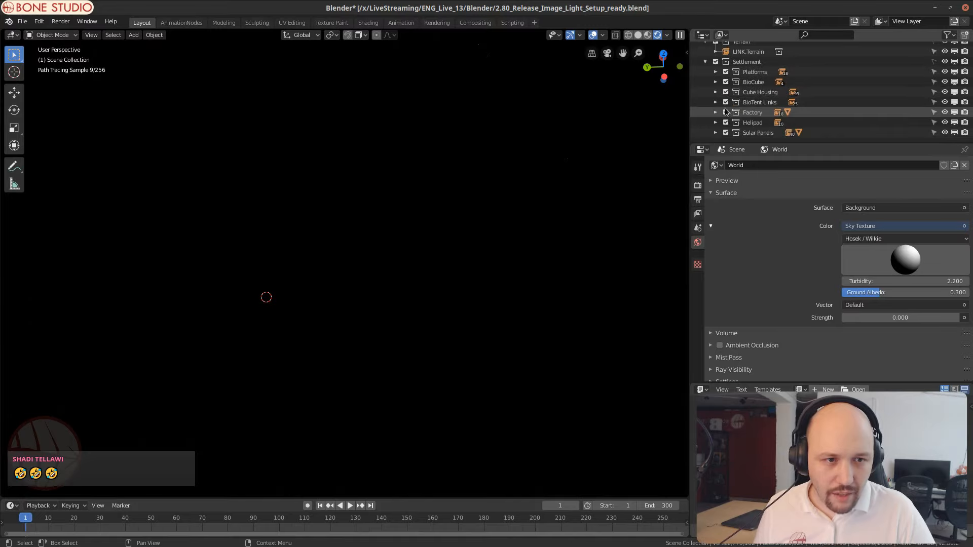
pyautogui.scroll(3, 730, 128)
pyautogui.scroll(-3, 734, 131)
pyautogui.click(824, 35)
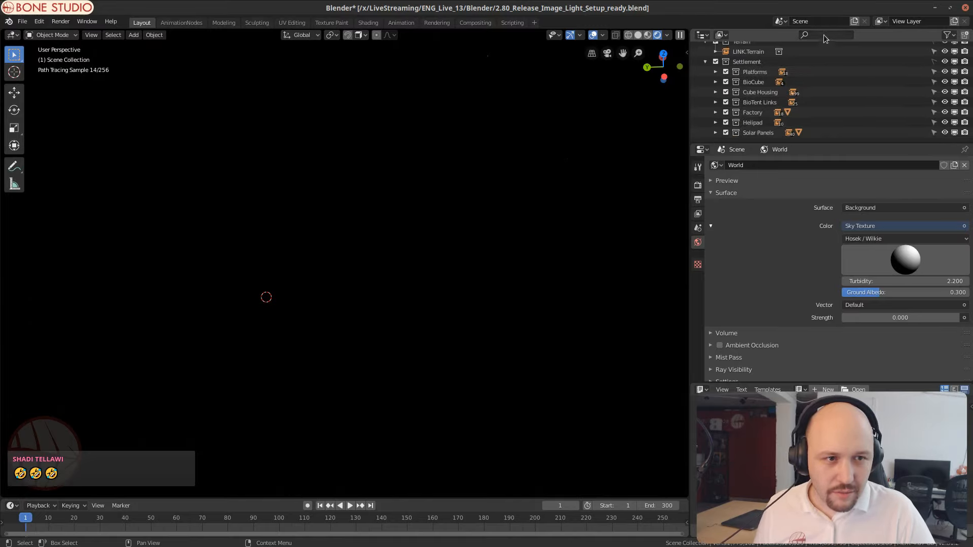
pyautogui.write('sun')
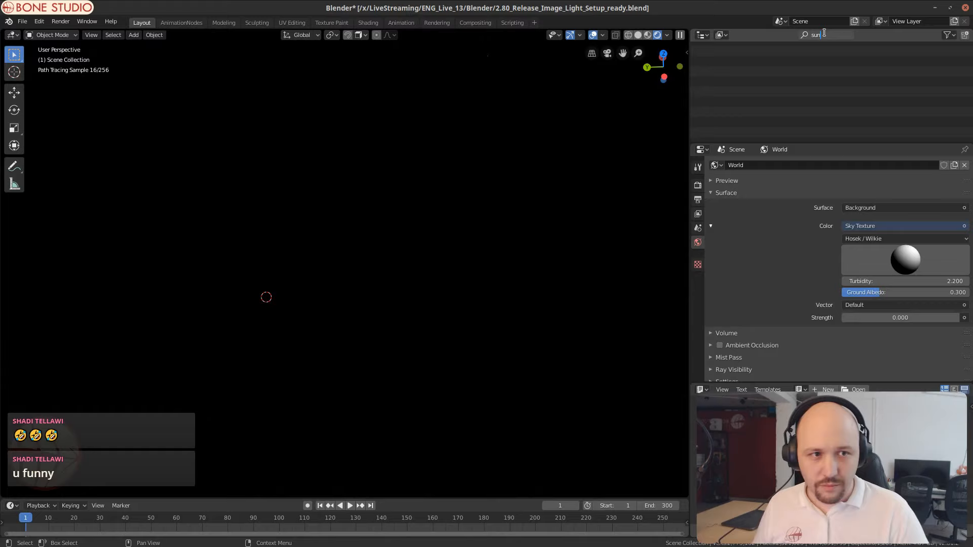
pyautogui.click(916, 81)
pyautogui.click(850, 36)
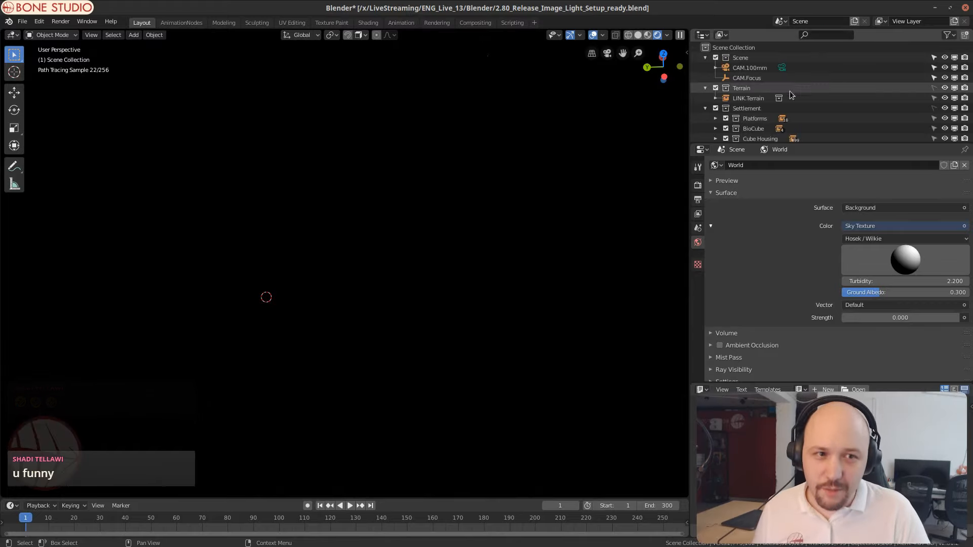
pyautogui.click(704, 88)
pyautogui.click(705, 98)
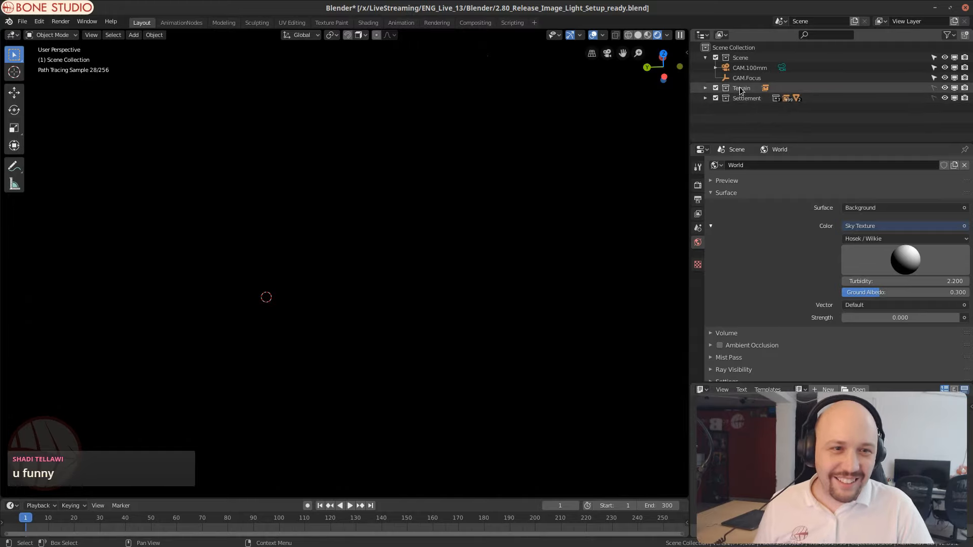
# Step: Start appending from 2.80_Release_Image_Light_Setup_raruno.blend with files sorted by date, and look through its Collection and Light data
pyautogui.click(22, 21)
pyautogui.click(53, 133)
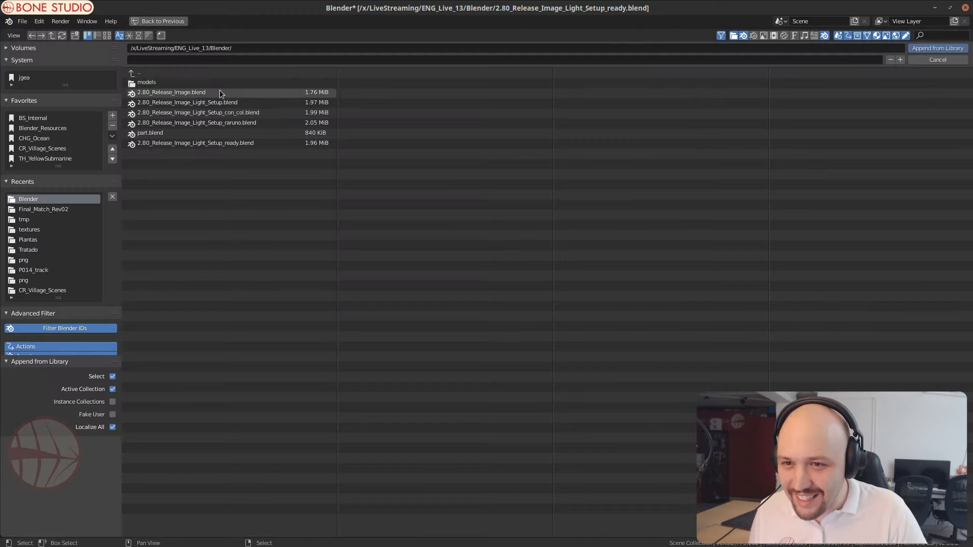
pyautogui.click(139, 35)
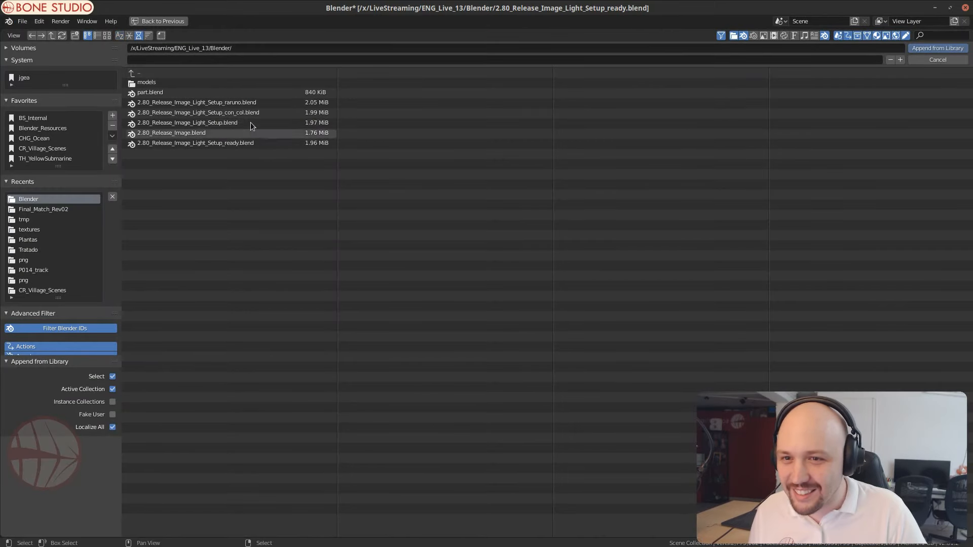
pyautogui.doubleClick(263, 99)
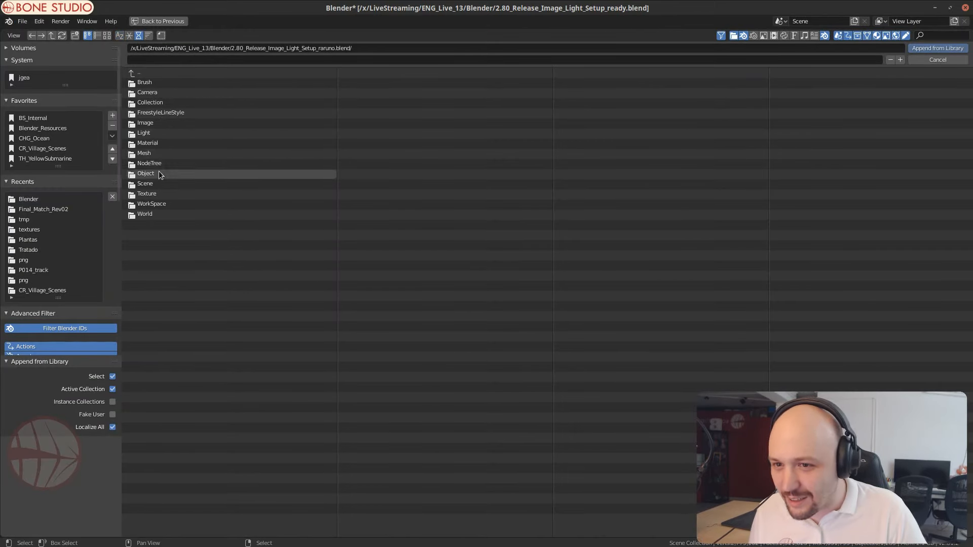
pyautogui.doubleClick(155, 102)
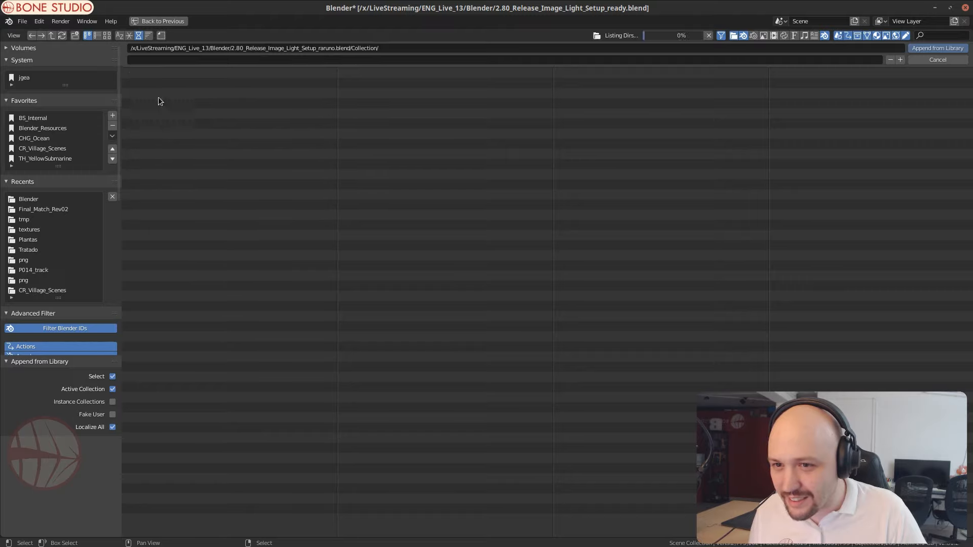
pyautogui.doubleClick(155, 72)
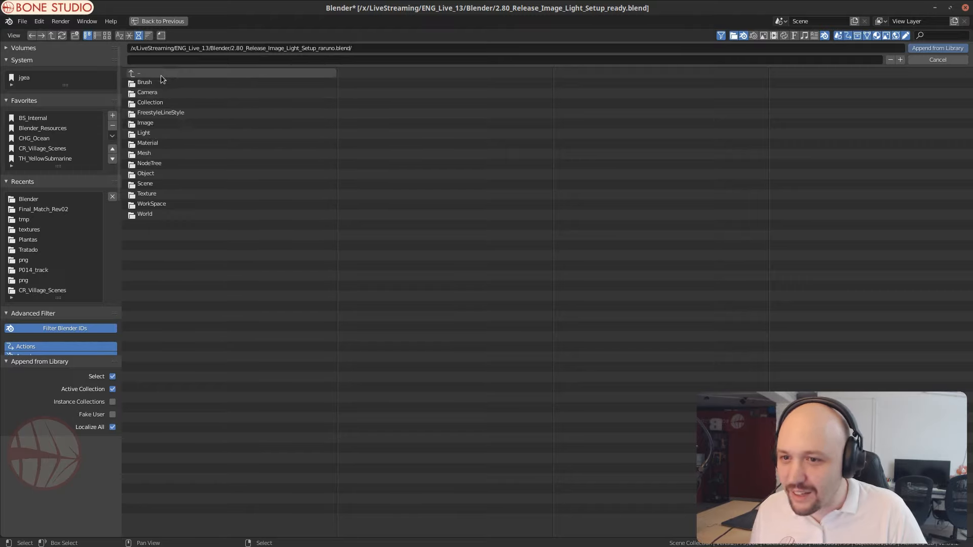
pyautogui.doubleClick(147, 133)
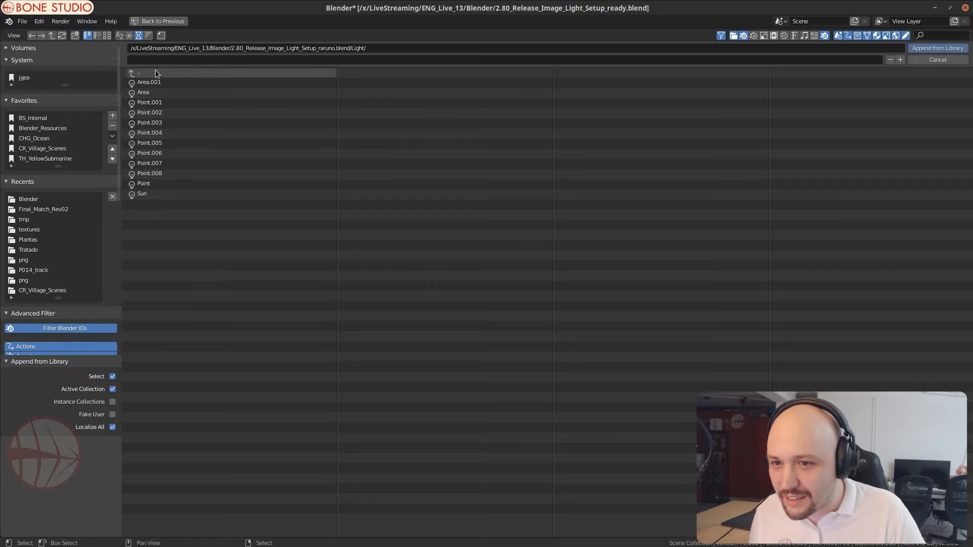
pyautogui.doubleClick(155, 73)
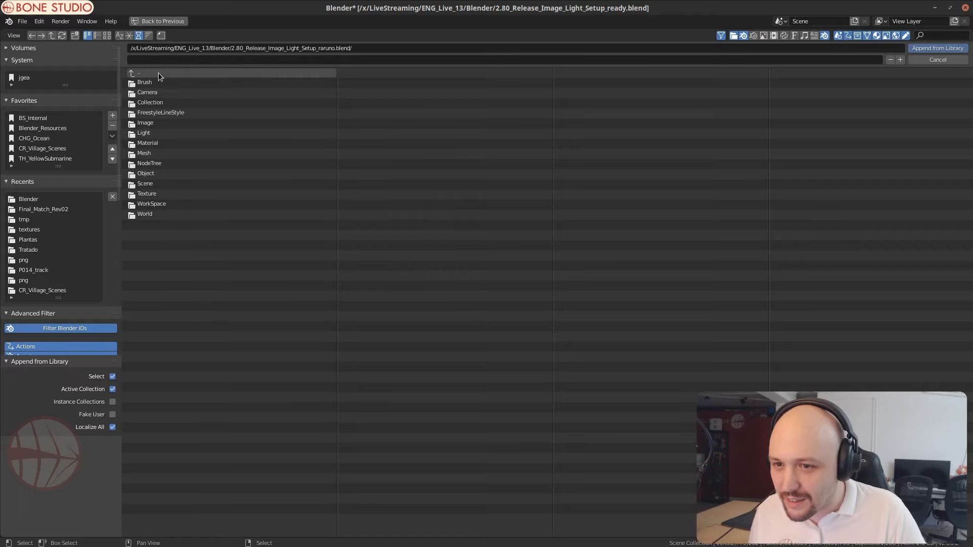
# Step: Append all Point light objects from the file's Object data, filtering the list by "poi"
pyautogui.doubleClick(158, 173)
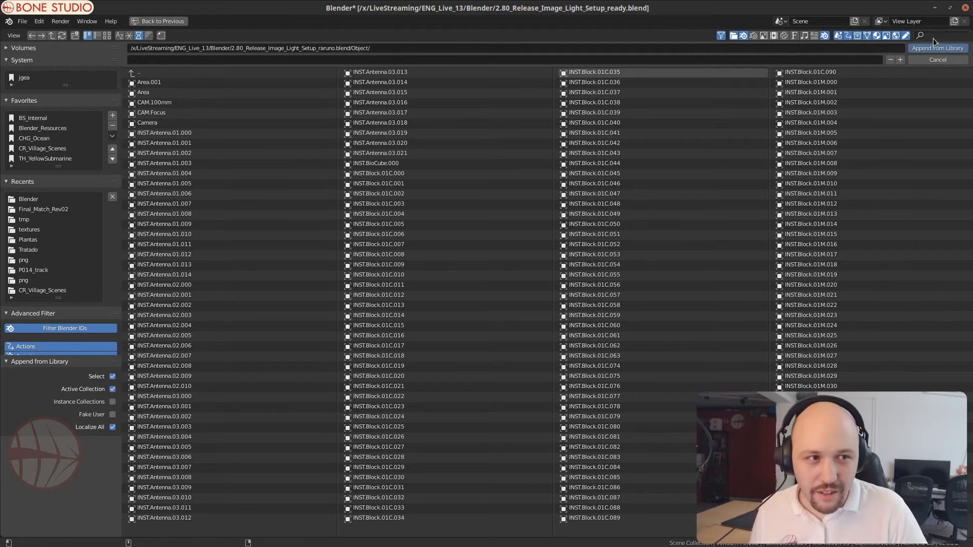
pyautogui.write('poi')
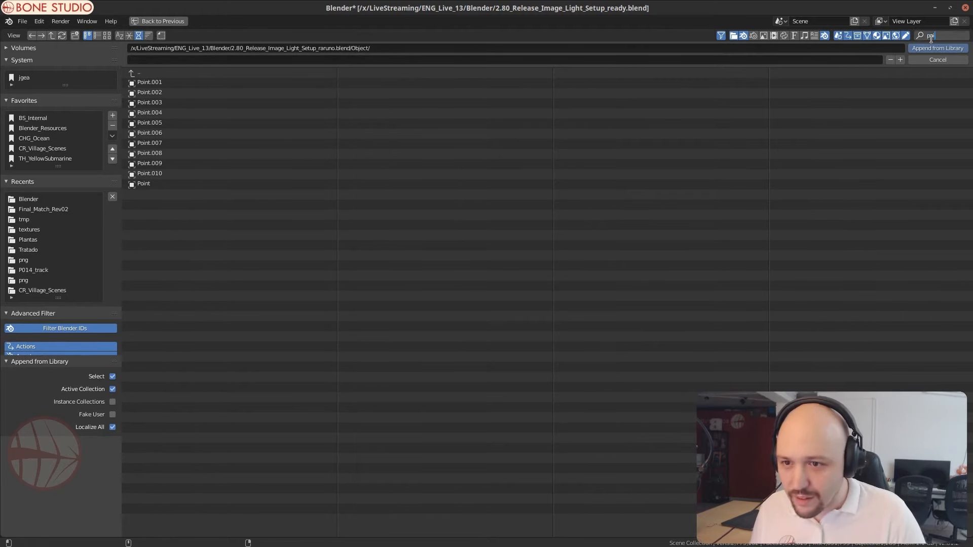
pyautogui.write('a')
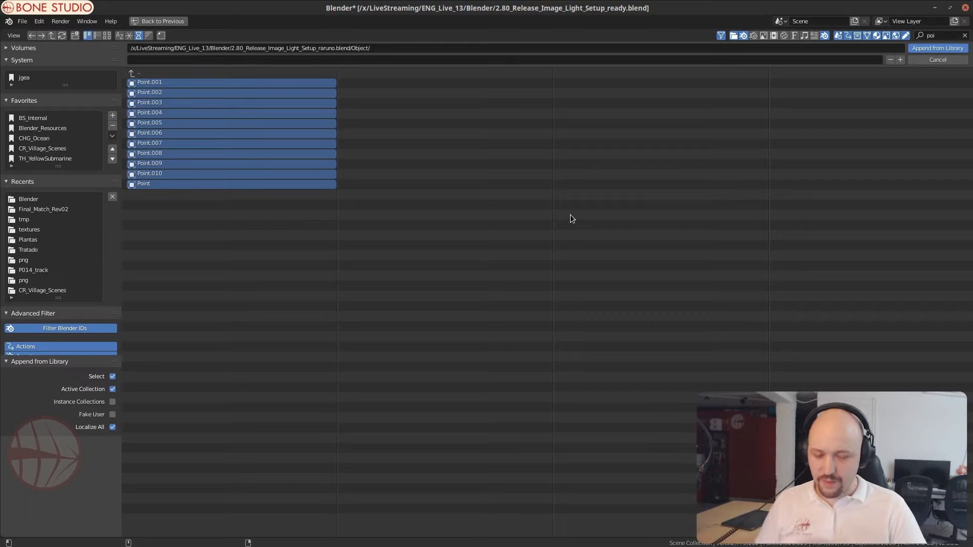
pyautogui.press('Return')
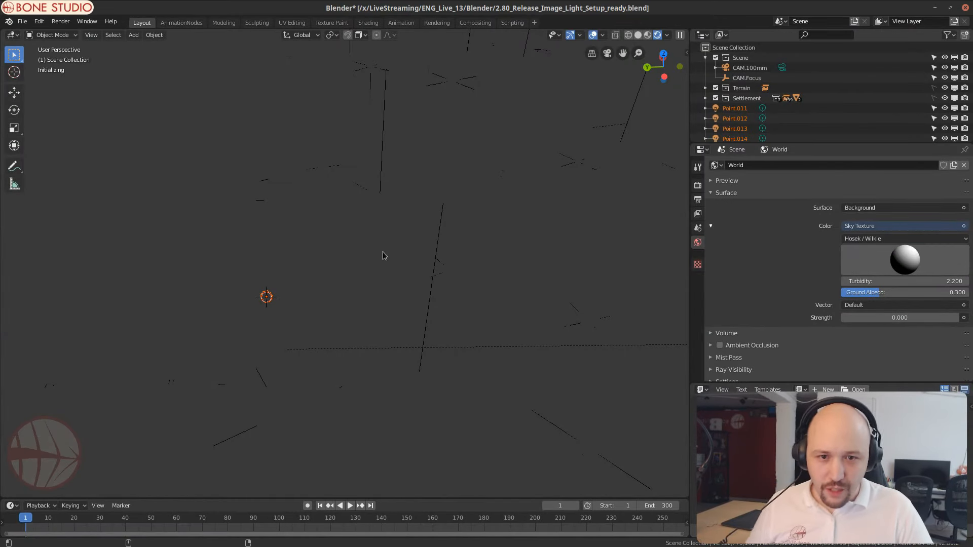
pyautogui.click(356, 226)
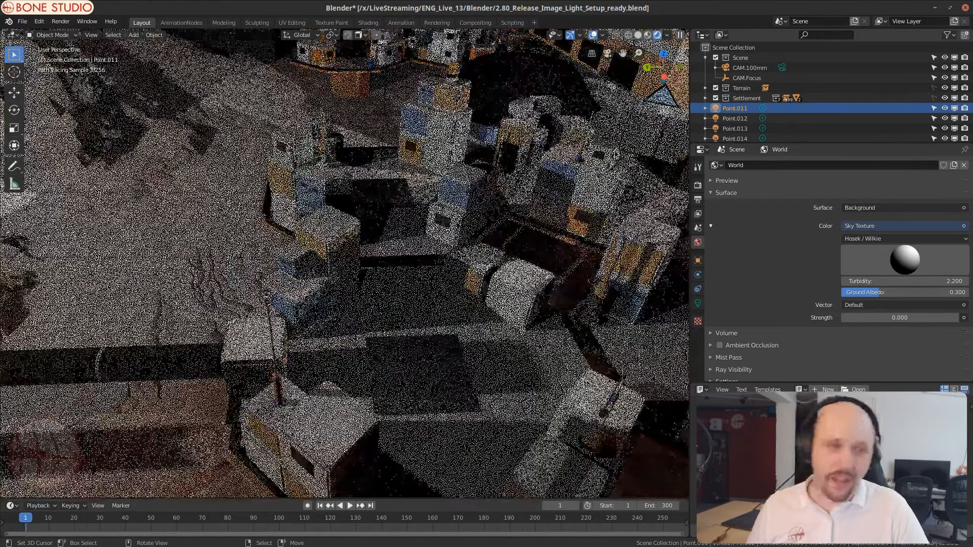
# Step: Reopen the append browser on the raruno file's objects, filter the list by "area", and select Area.001 and Area
pyautogui.click(22, 21)
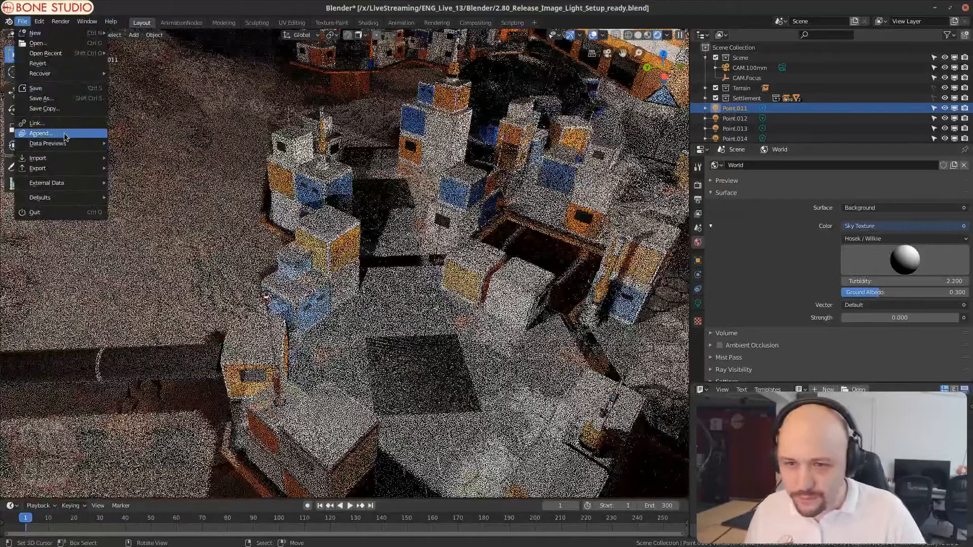
pyautogui.click(43, 134)
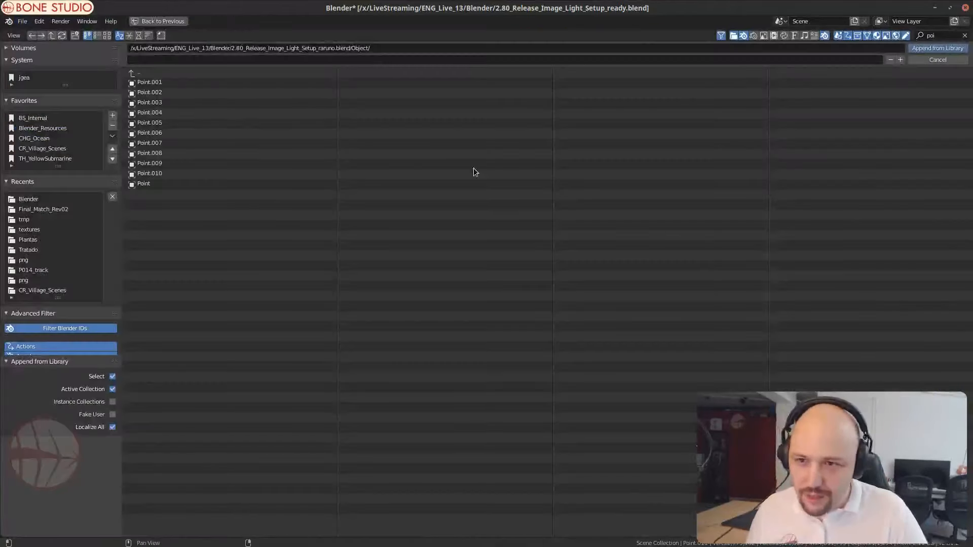
pyautogui.click(947, 37)
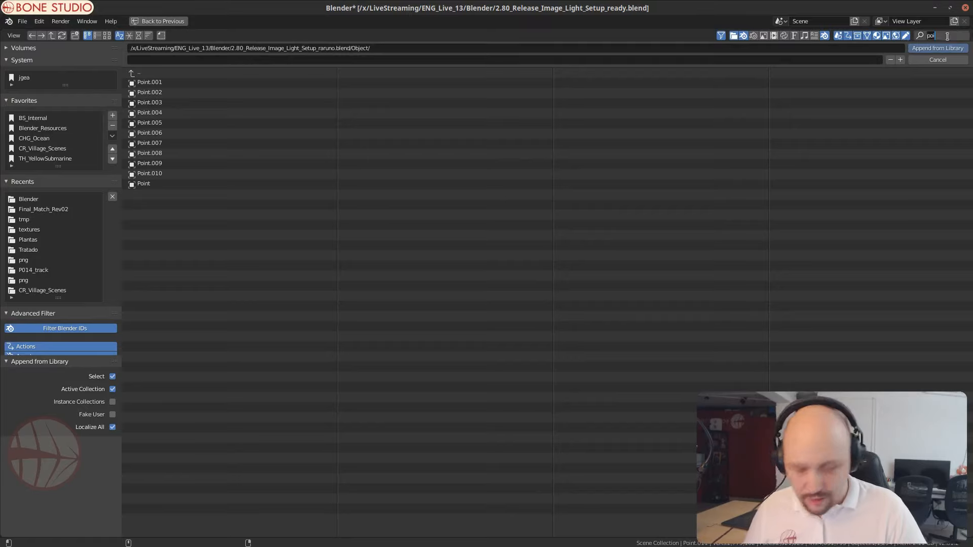
pyautogui.press('BackSpace')
pyautogui.press('BackSpace')
pyautogui.press('BackSpace')
pyautogui.write('area')
pyautogui.press('Return')
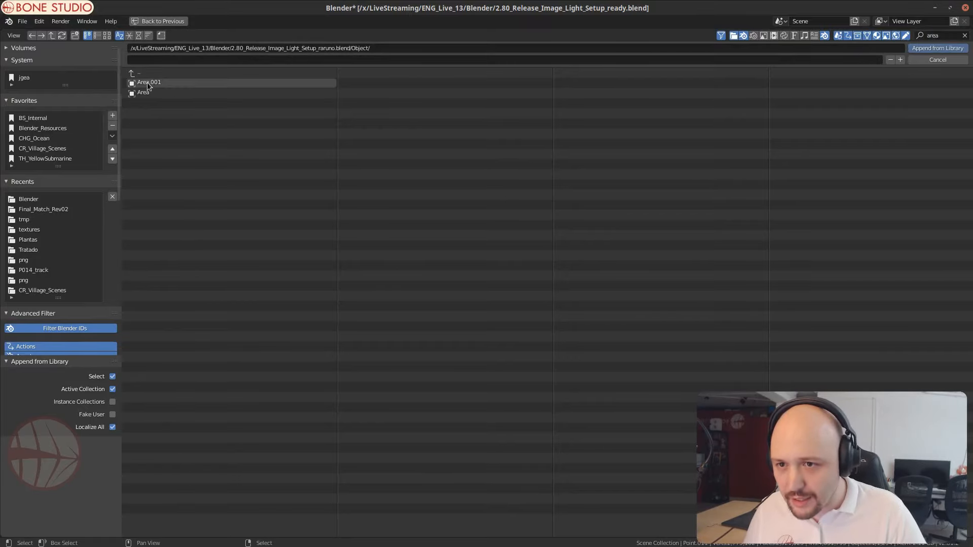
pyautogui.click(148, 83)
pyautogui.keyDown('shift'); pyautogui.click(148, 92); pyautogui.keyUp('shift')
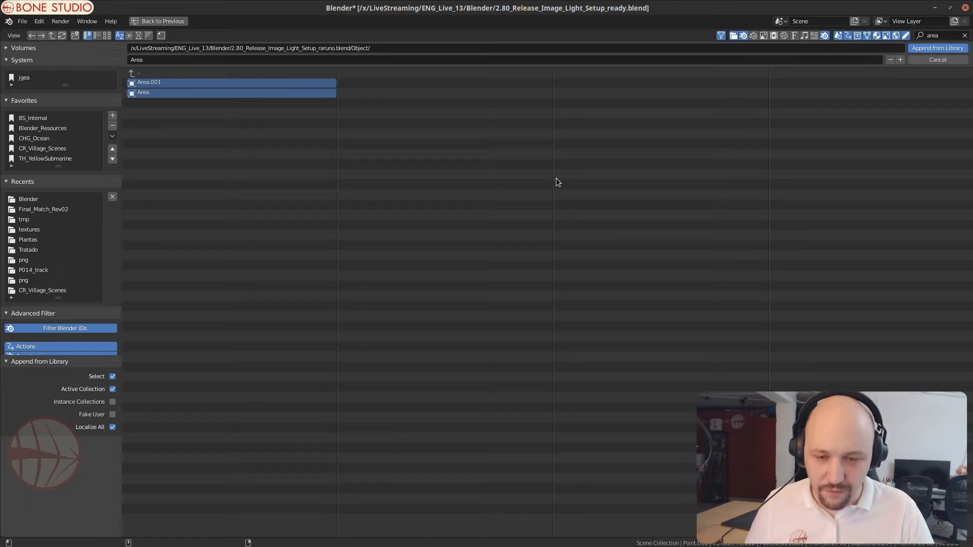
# Step: Switch to the part.blend window, enter 0.3 as the Remesh modifier's wire size, and return to the light setup file
pyautogui.hotkey('alt', 'Tab')
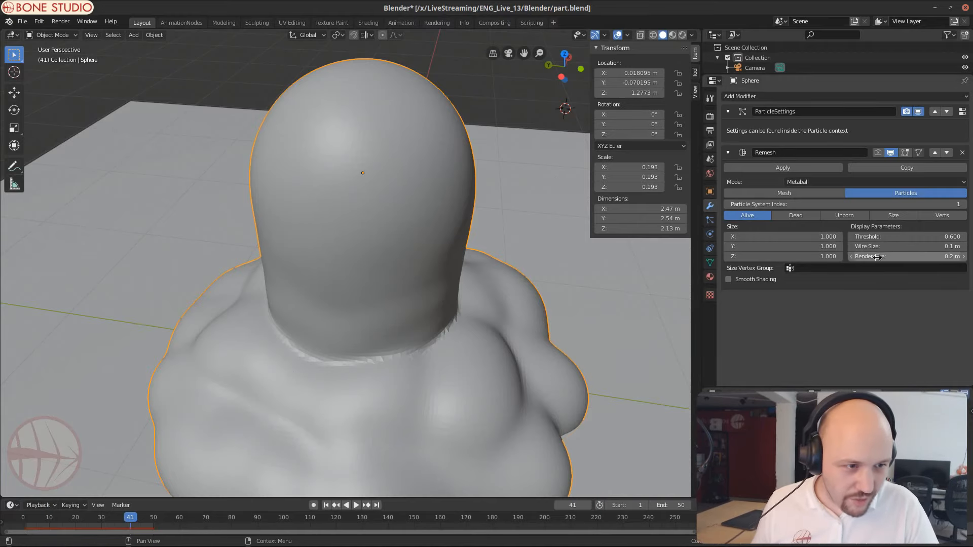
pyautogui.click(901, 248)
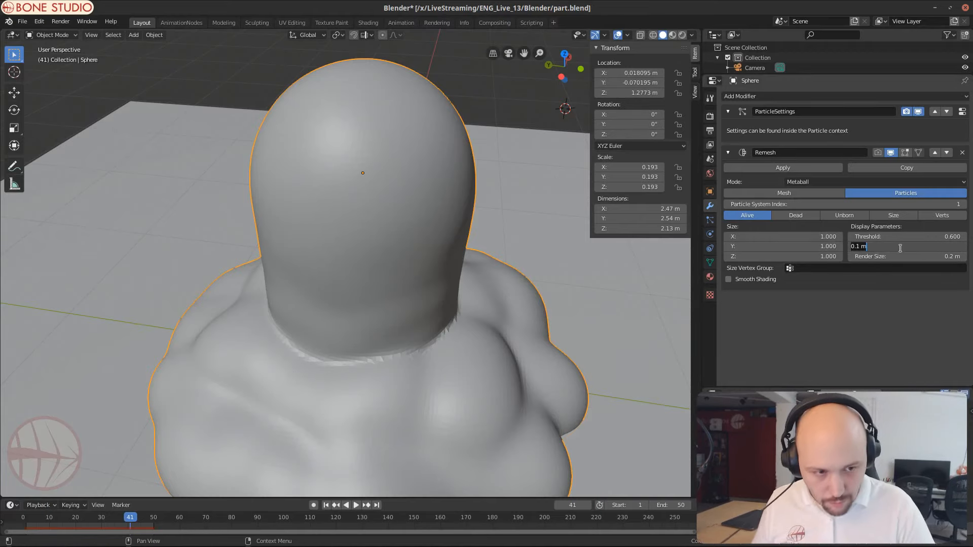
pyautogui.press('BackSpace')
pyautogui.write('.2')
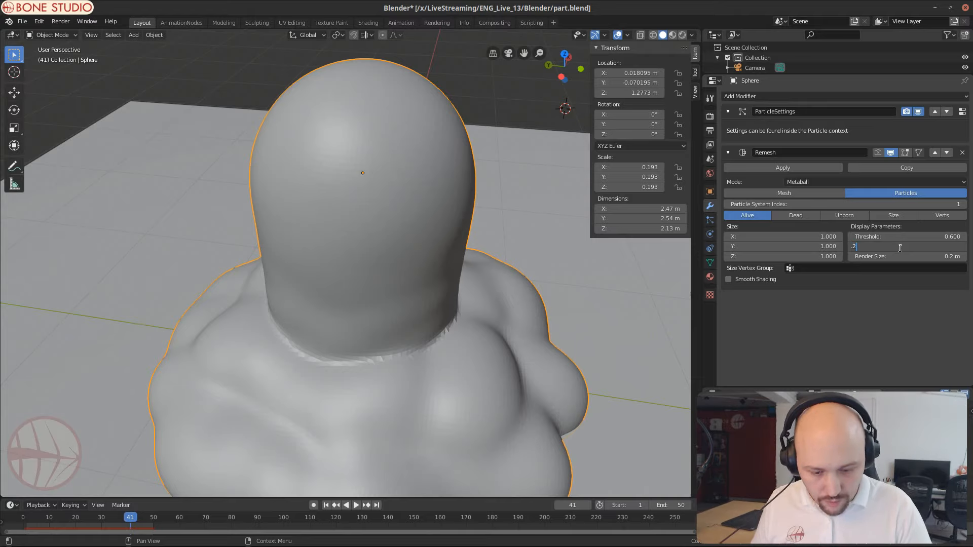
pyautogui.press('BackSpace')
pyautogui.write('3')
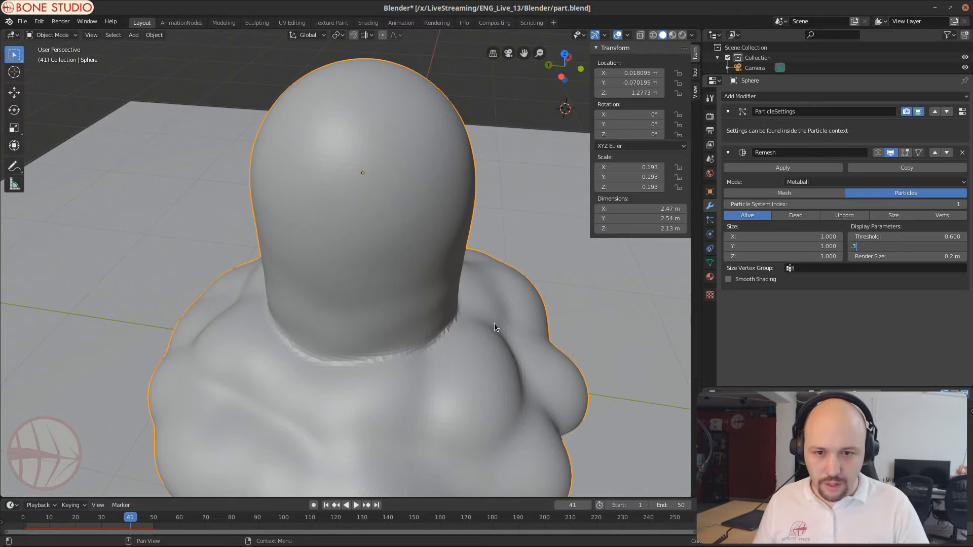
pyautogui.hotkey('alt', 'Tab')
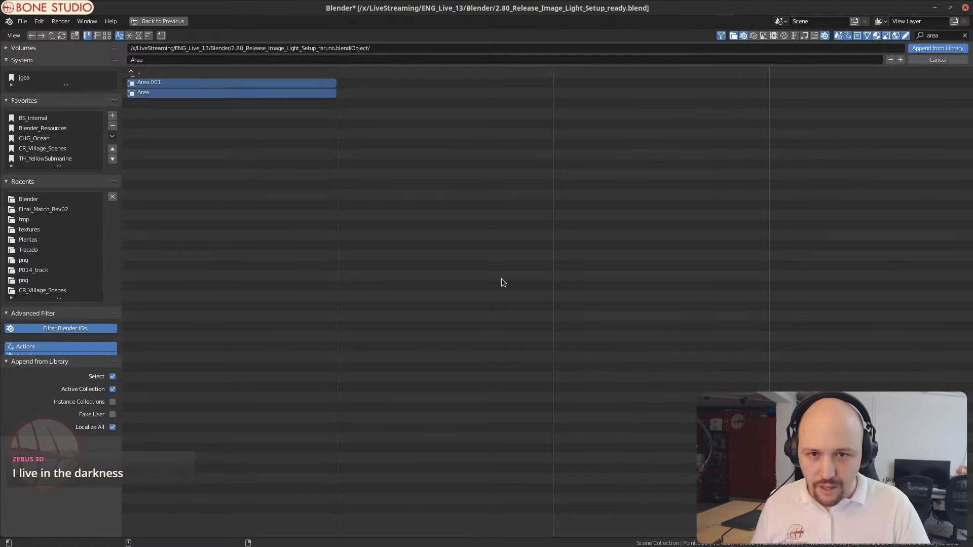
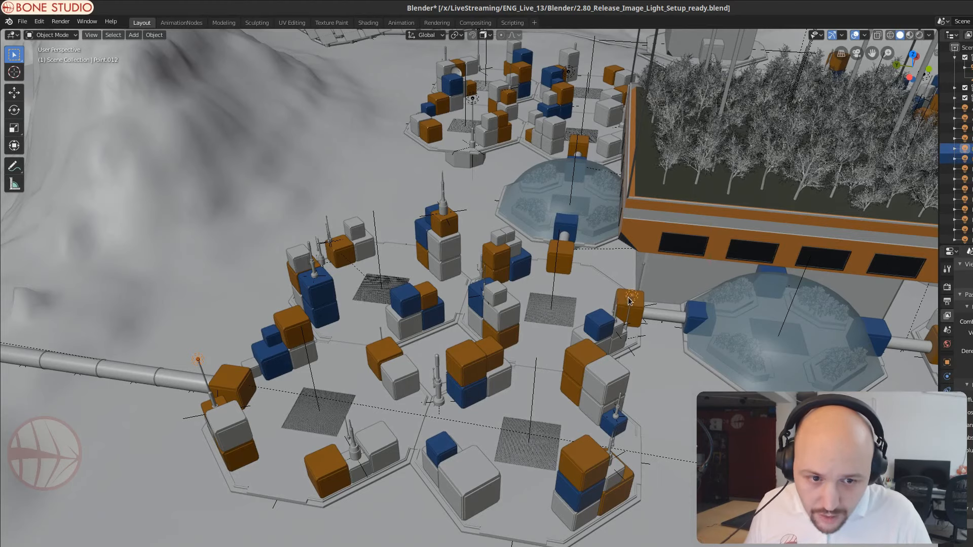
# Step: Move the selected point lights of the first settlement cluster to a new collection named L01
pyautogui.moveTo(331, 287); pyautogui.dragTo(484, 328, button='middle')
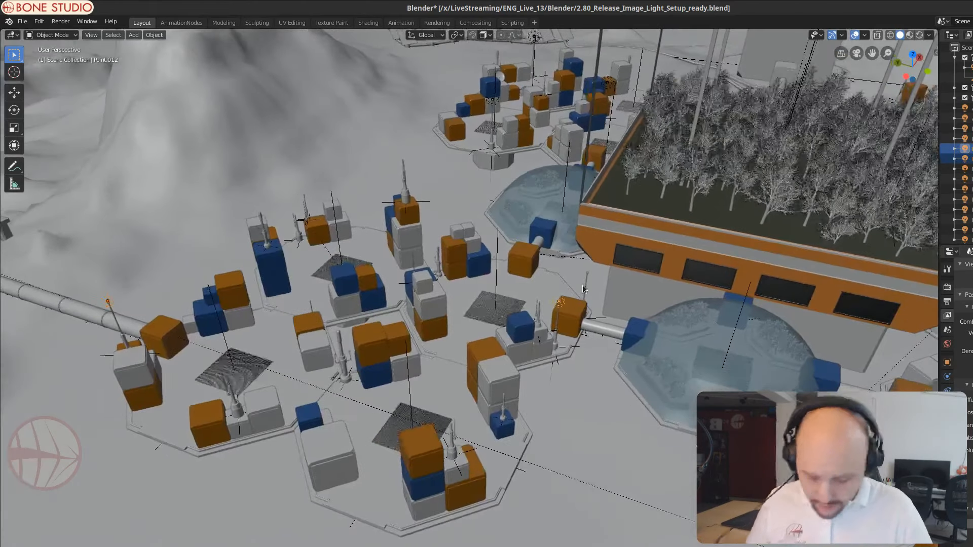
pyautogui.press('m')
pyautogui.click(486, 343)
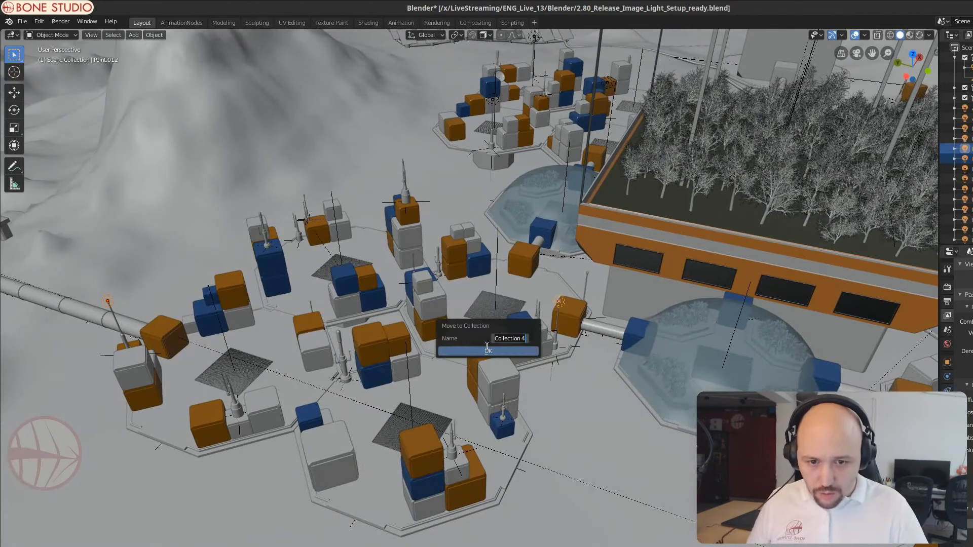
pyautogui.write('L')
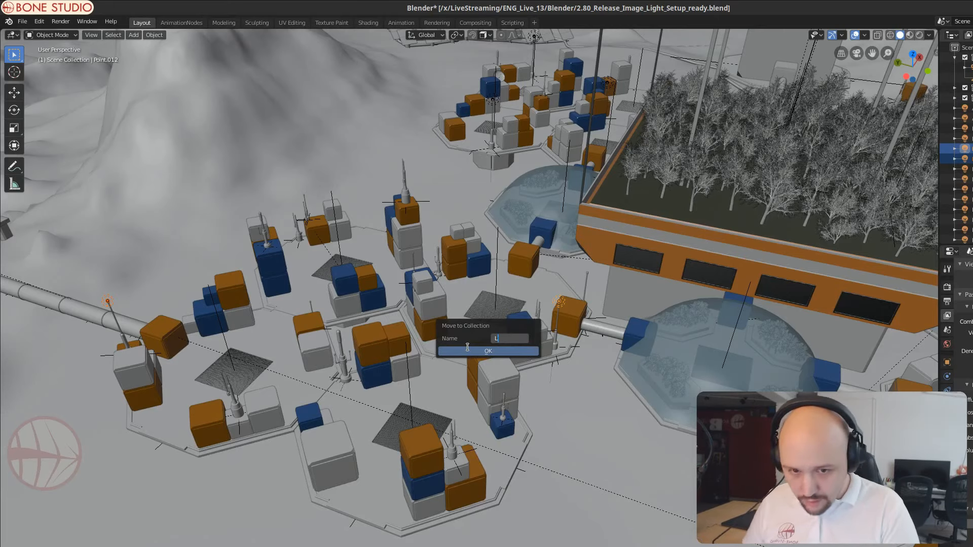
pyautogui.write('GT')
pyautogui.press('Return')
pyautogui.click(481, 351)
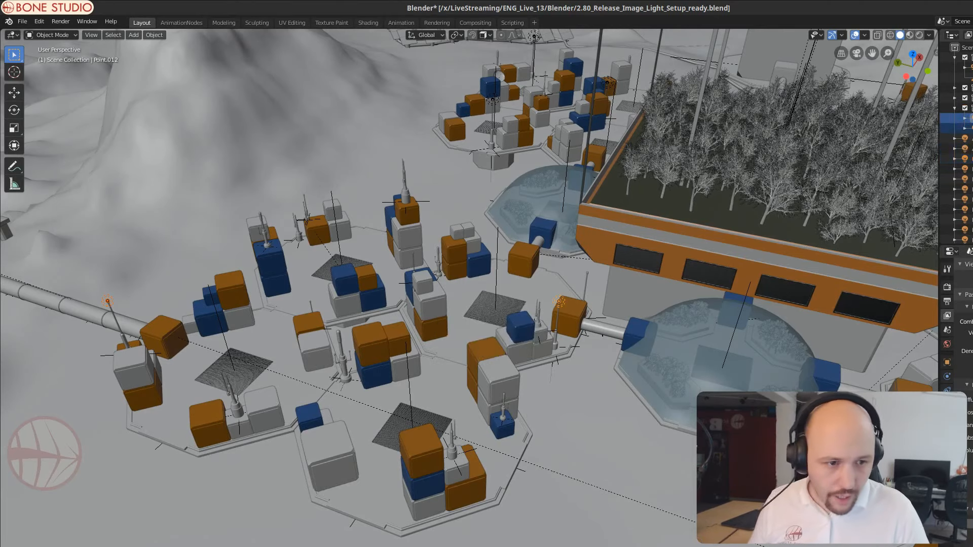
# Step: Select the two point lights on the second settlement cluster and move them to a new collection named L02
pyautogui.moveTo(192, 383)
pyautogui.mouseDown(button='middle')
pyautogui.moveTo(188, 348)
pyautogui.moveTo(371, 339)
pyautogui.moveTo(193, 383)
pyautogui.mouseUp(button='middle')
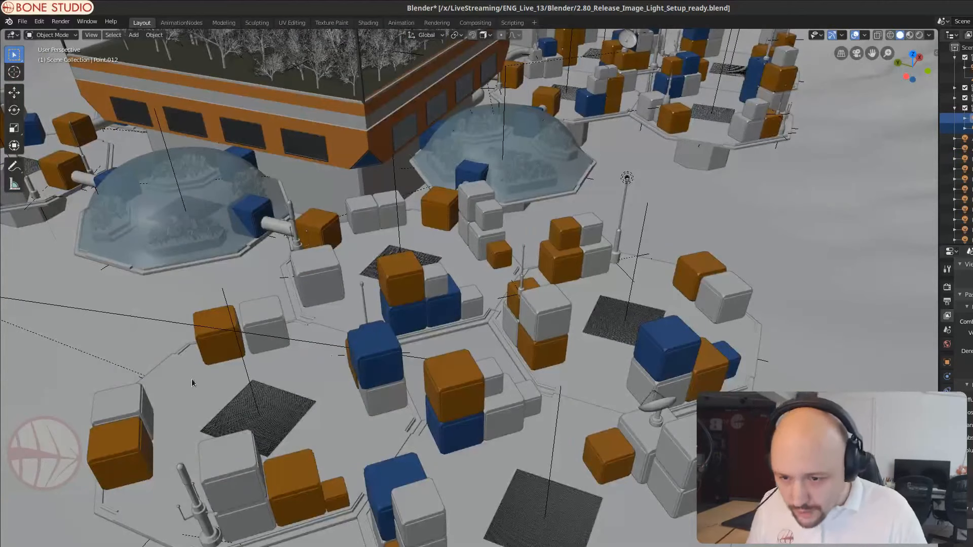
pyautogui.click(729, 496)
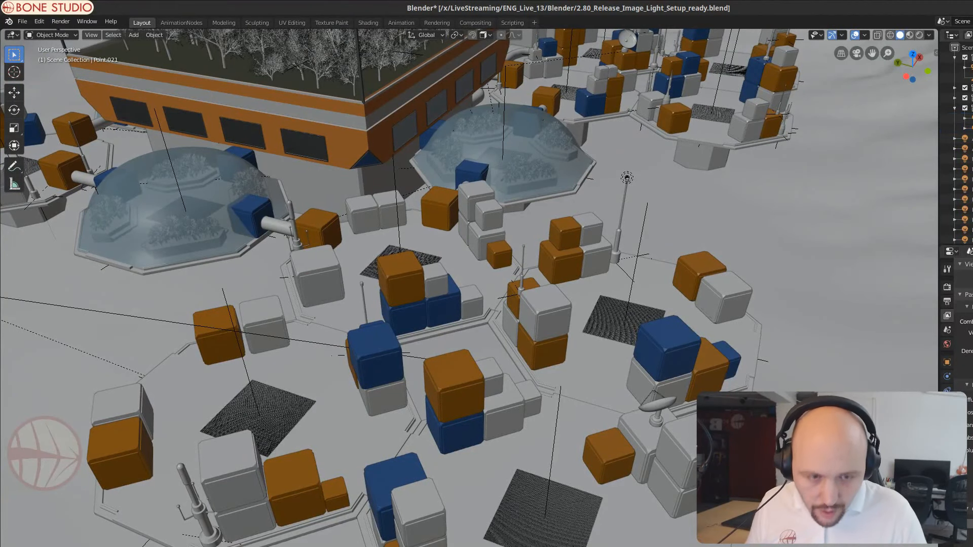
pyautogui.click(624, 180)
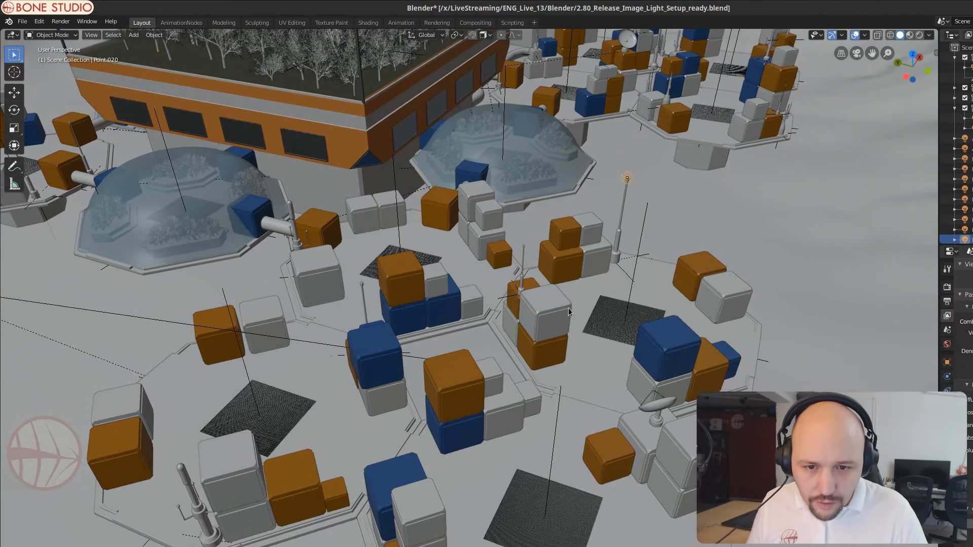
pyautogui.moveTo(556, 348); pyautogui.dragTo(552, 342, button='middle')
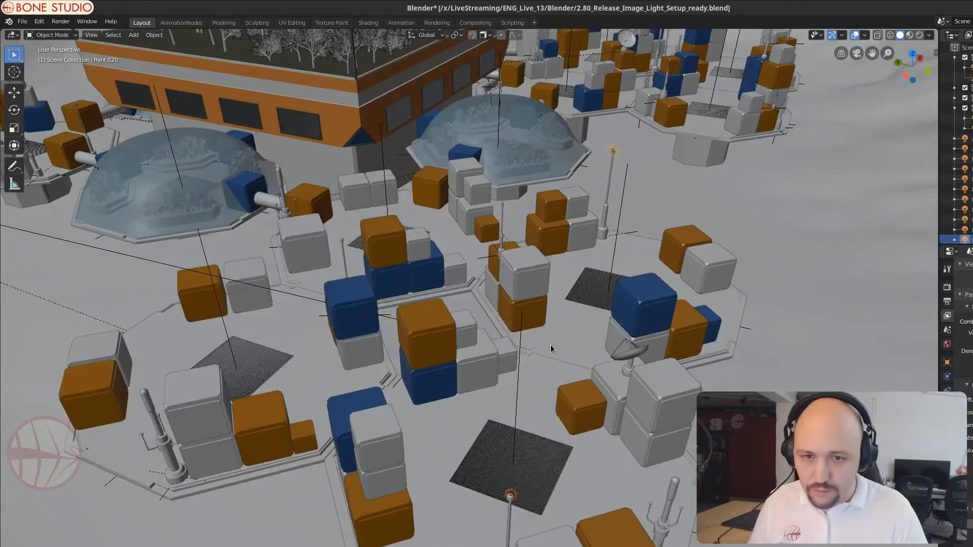
pyautogui.scroll(-2, 549, 346)
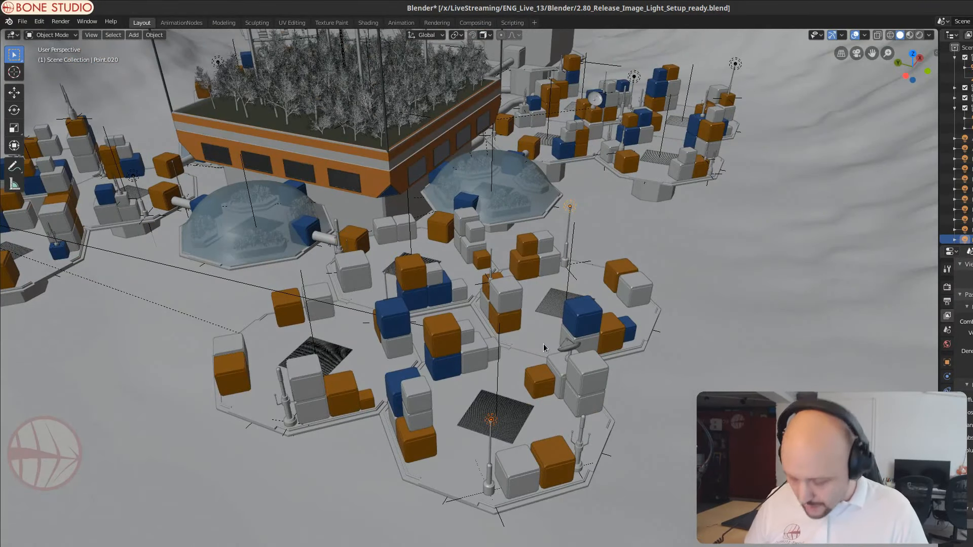
pyautogui.press('m')
pyautogui.click(543, 343)
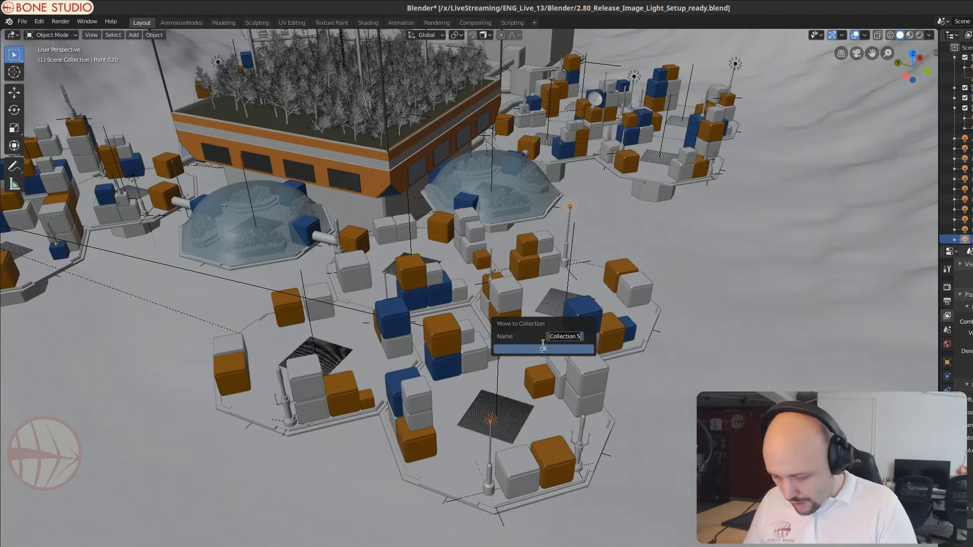
pyautogui.write('L02')
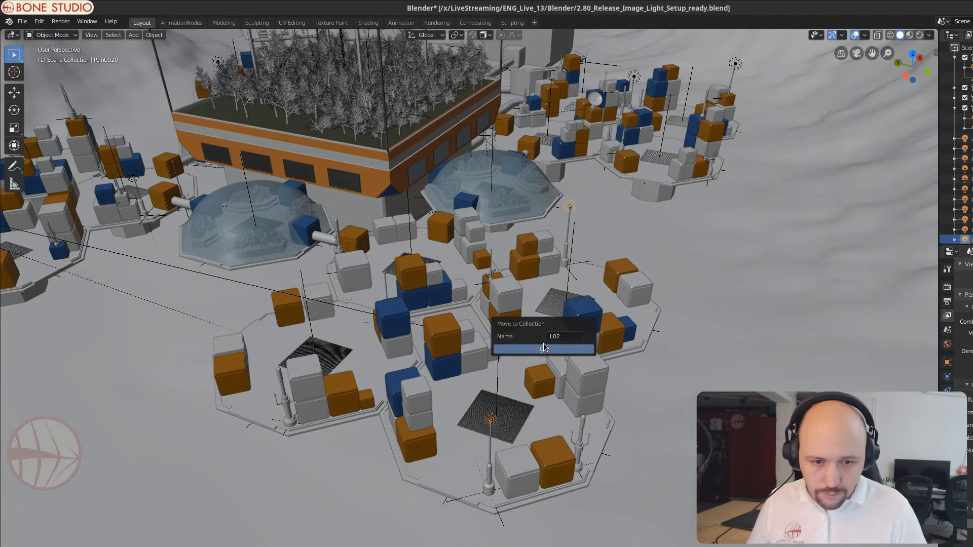
pyautogui.click(560, 348)
# Step: Select the three point lights on the third settlement cluster and move them to a new collection named L03
pyautogui.moveTo(559, 348); pyautogui.dragTo(540, 324, button='middle')
pyautogui.scroll(2, 539, 325)
pyautogui.click(445, 169)
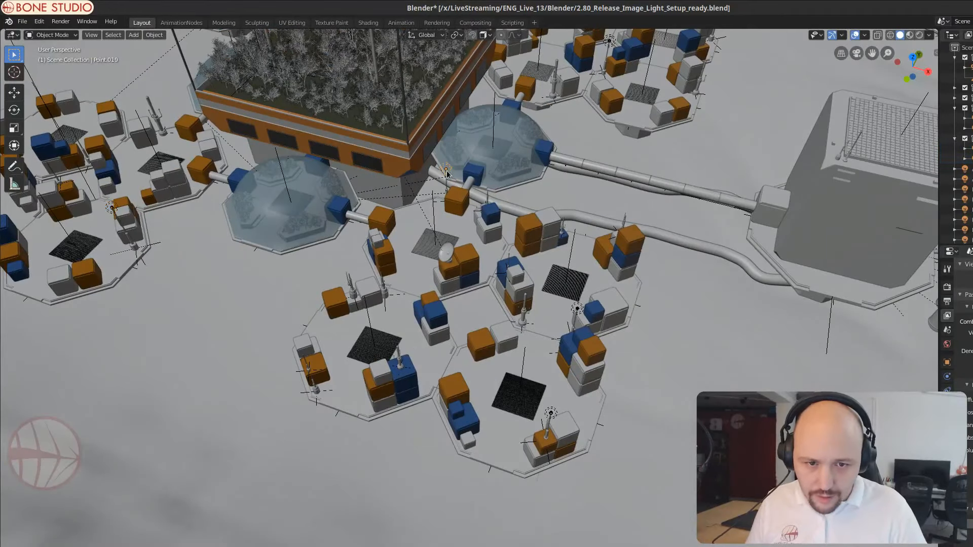
pyautogui.keyDown('shift'); pyautogui.click(577, 309); pyautogui.keyUp('shift')
pyautogui.keyDown('shift'); pyautogui.click(551, 412); pyautogui.keyUp('shift')
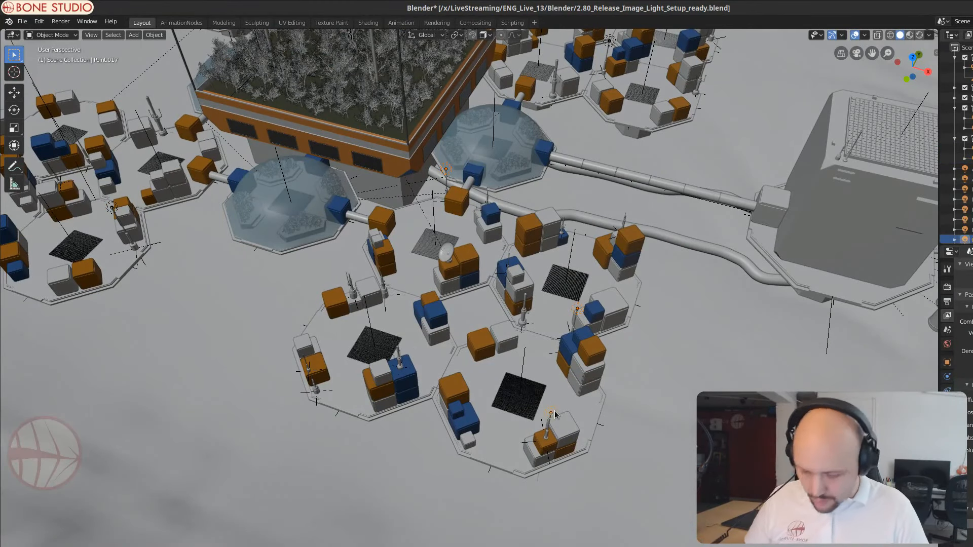
pyautogui.press('m')
pyautogui.click(554, 412)
pyautogui.write('L')
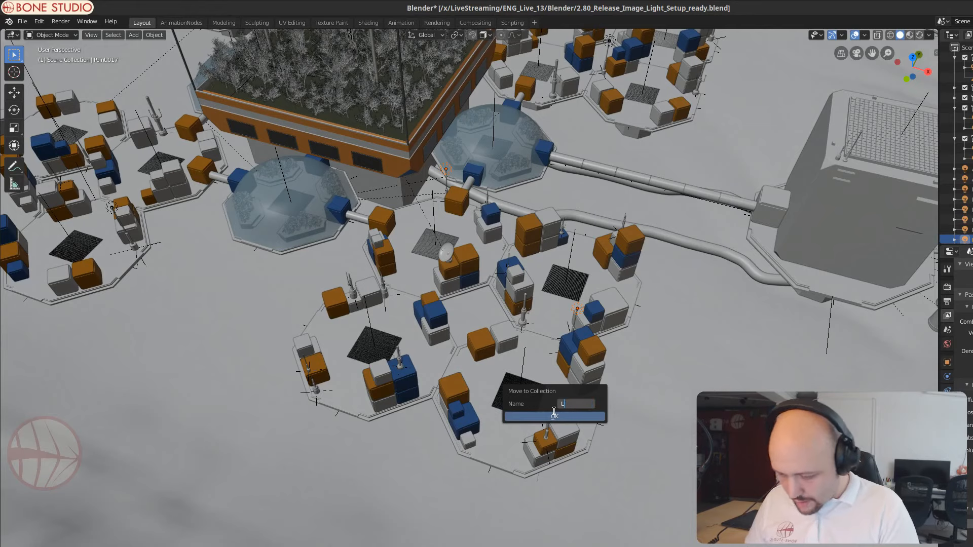
pyautogui.write('03')
pyautogui.click(557, 416)
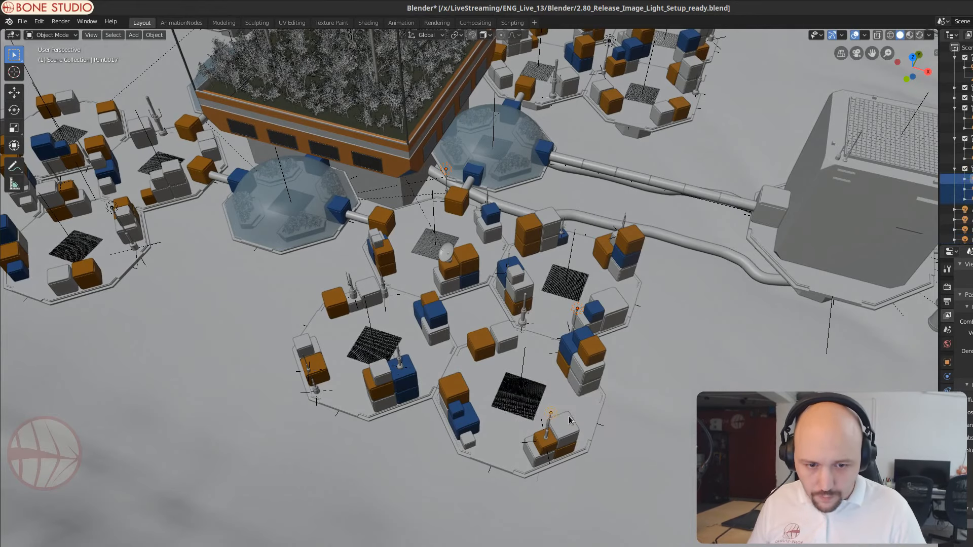
# Step: Select the three point lights on the fourth settlement cluster and move them to a new collection named L04
pyautogui.moveTo(583, 402); pyautogui.dragTo(532, 307, button='middle')
pyautogui.keyDown('shift'); pyautogui.moveTo(636, 321); pyautogui.dragTo(345, 317, button='middle'); pyautogui.keyUp('shift')
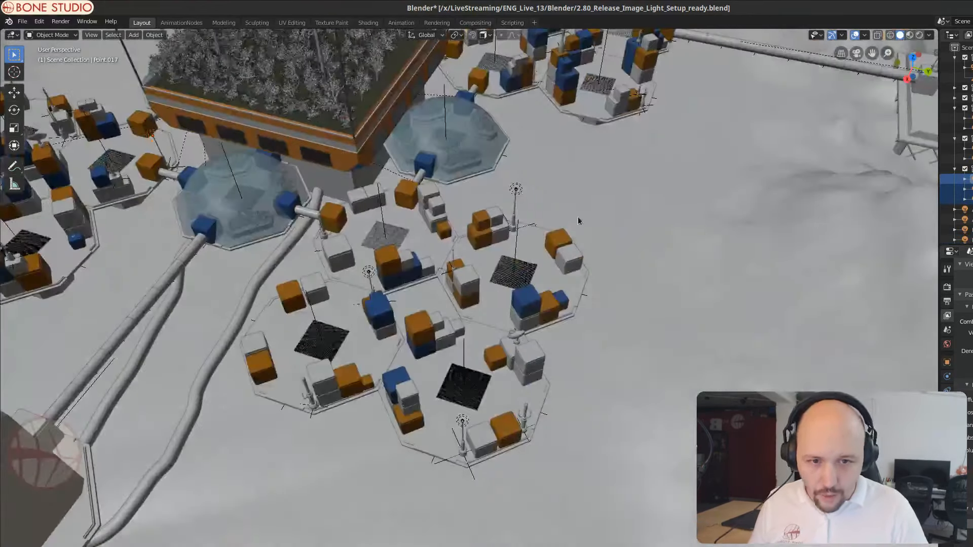
pyautogui.click(513, 188)
pyautogui.keyDown('shift'); pyautogui.click(368, 272); pyautogui.keyUp('shift')
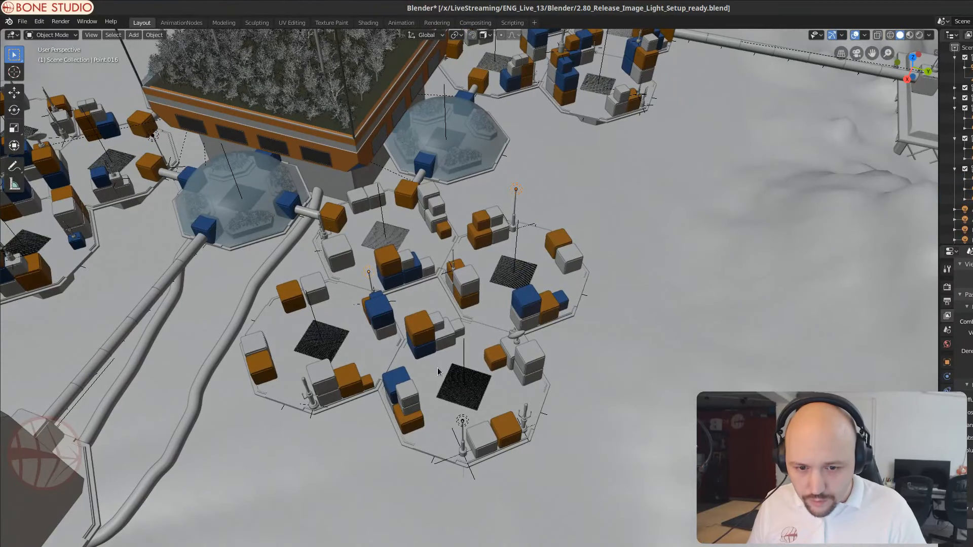
pyautogui.keyDown('shift'); pyautogui.click(462, 421); pyautogui.keyUp('shift')
pyautogui.press('m')
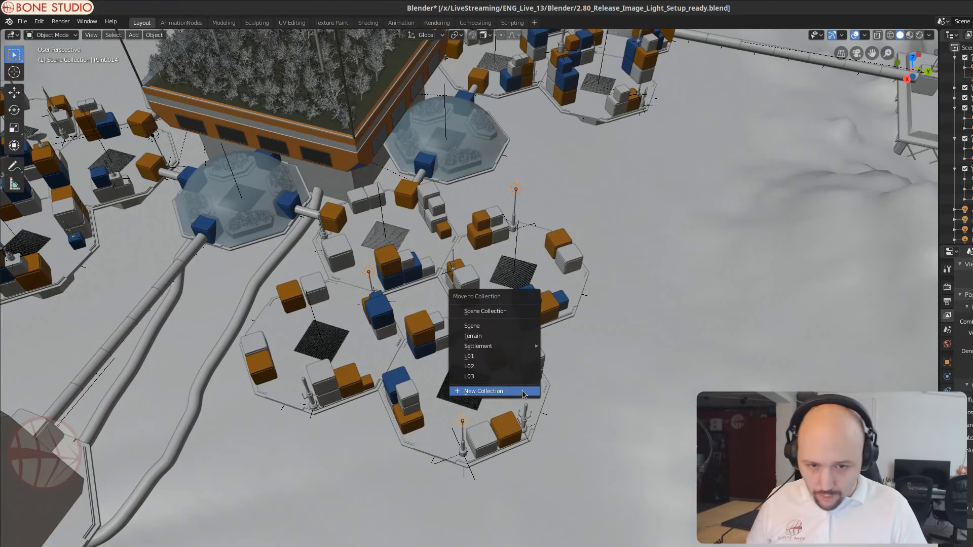
pyautogui.click(522, 390)
pyautogui.write('L04')
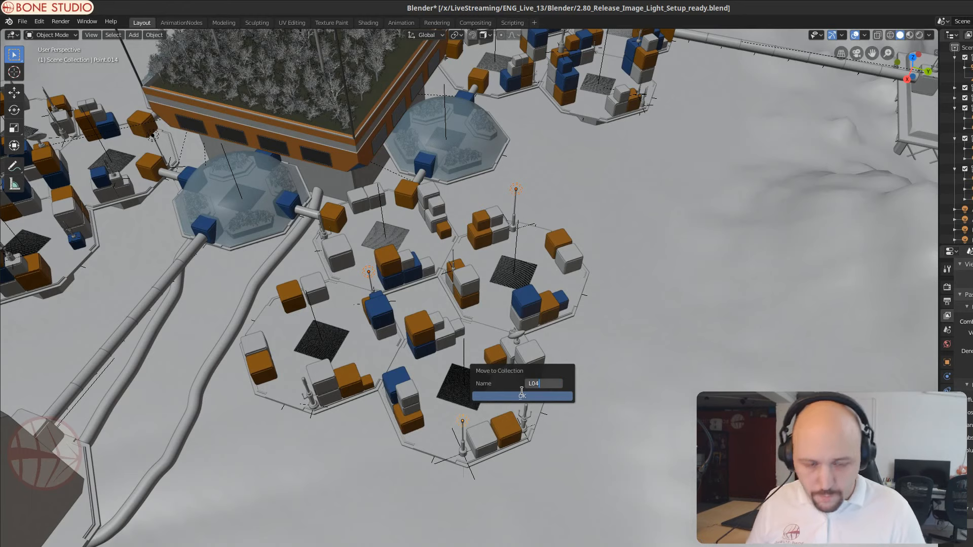
pyautogui.press('Return')
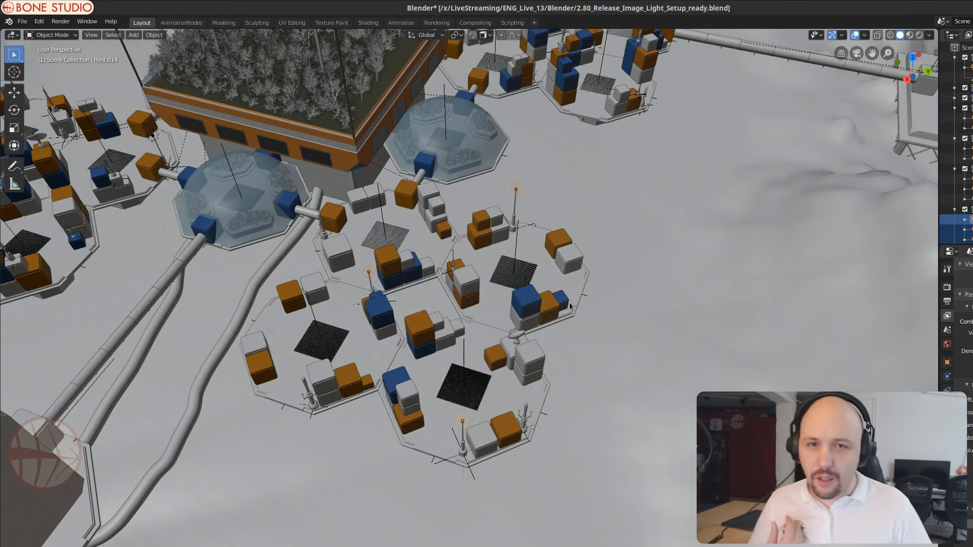
# Step: Select the area light beneath the upper tree platform and move it to a new collection named B01
pyautogui.moveTo(570, 302); pyautogui.dragTo(467, 297, button='middle')
pyautogui.scroll(-4, 563, 267)
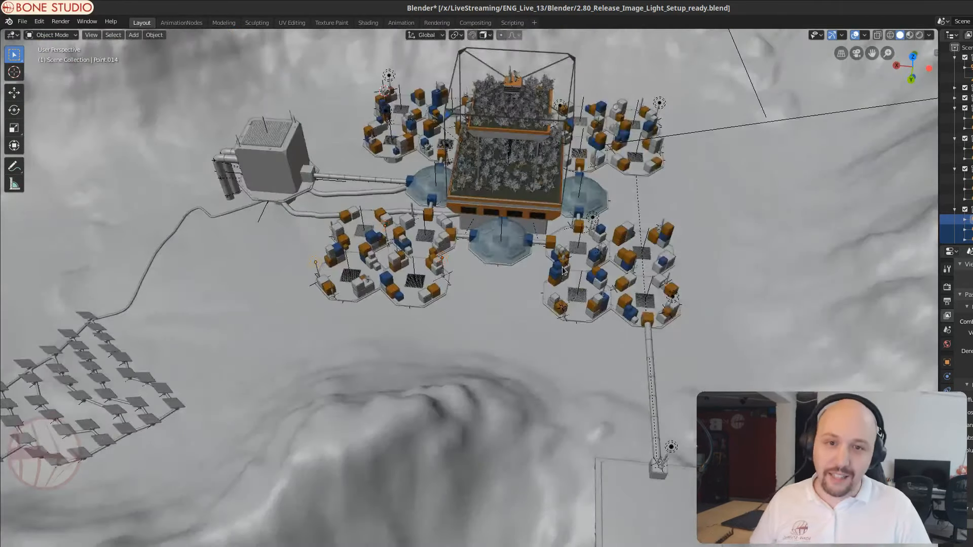
pyautogui.keyDown('shift'); pyautogui.moveTo(563, 271); pyautogui.dragTo(537, 325, button='middle'); pyautogui.keyUp('shift')
pyautogui.scroll(4, 507, 229)
pyautogui.keyDown('shift'); pyautogui.moveTo(495, 162); pyautogui.dragTo(492, 313, button='middle'); pyautogui.keyUp('shift')
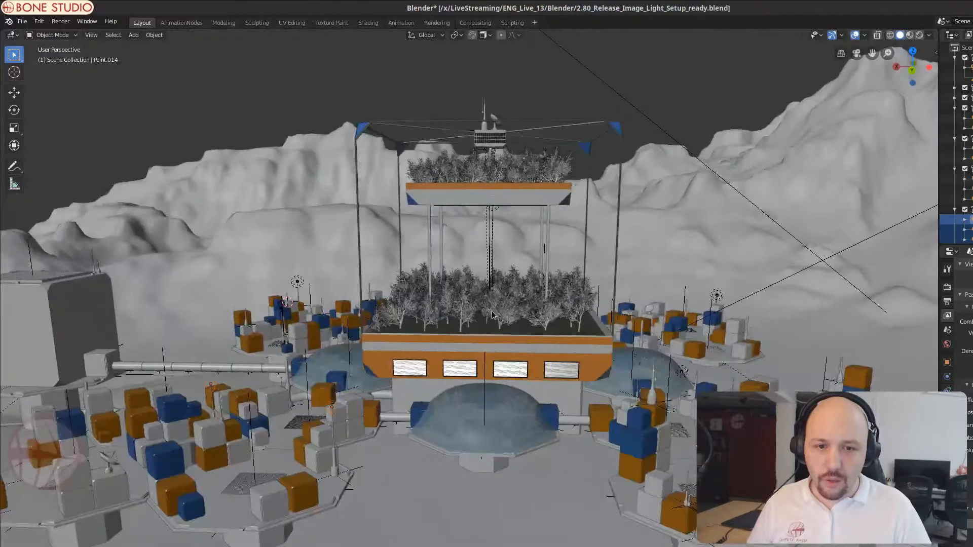
pyautogui.scroll(4, 491, 311)
pyautogui.keyDown('shift'); pyautogui.moveTo(497, 195); pyautogui.dragTo(485, 175, button='middle'); pyautogui.keyUp('shift')
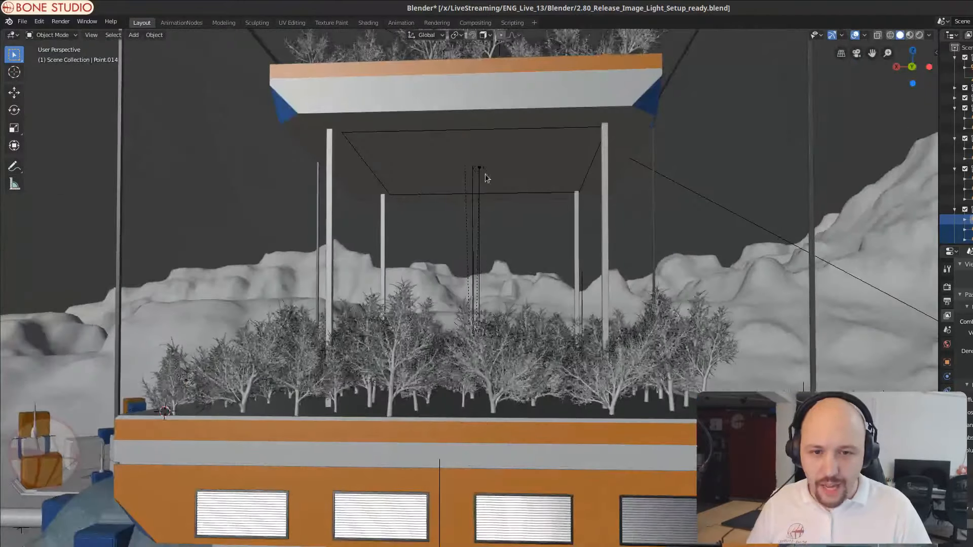
pyautogui.click(480, 174)
pyautogui.press('m')
pyautogui.click(508, 207)
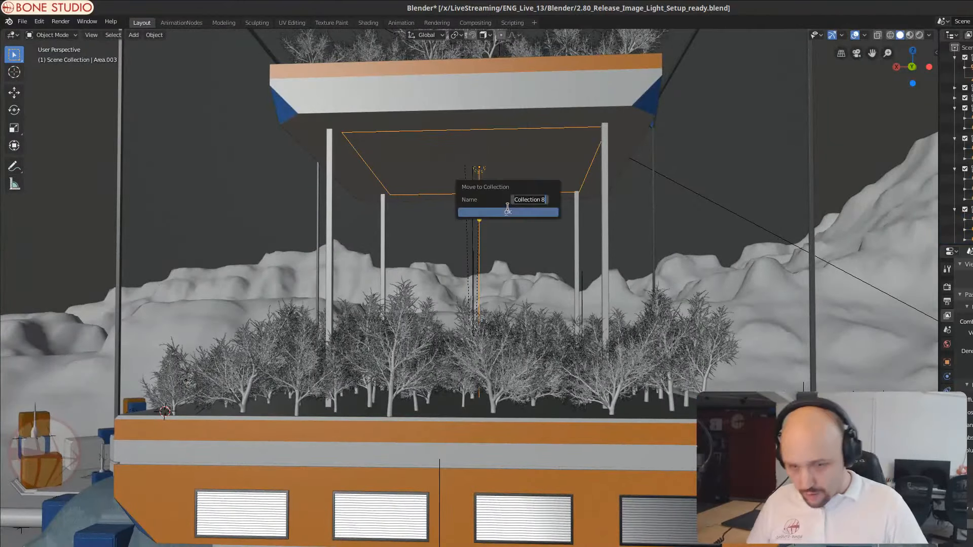
pyautogui.write('B01')
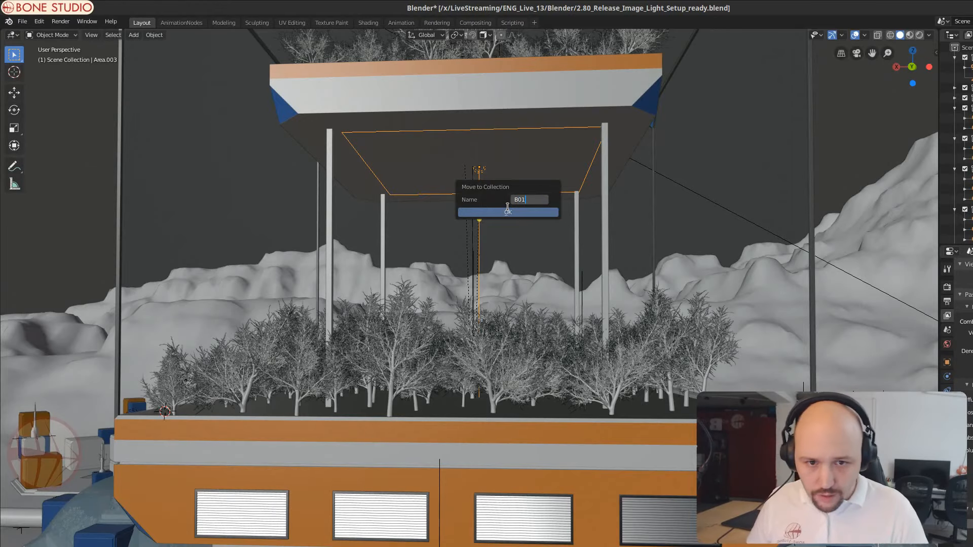
pyautogui.click(509, 211)
# Step: Select the area light beneath the suspended cabin at the top and move it to a new collection named B02
pyautogui.scroll(-3, 516, 196)
pyautogui.moveTo(516, 195); pyautogui.dragTo(463, 223, button='middle')
pyautogui.scroll(4, 473, 130)
pyautogui.keyDown('shift'); pyautogui.moveTo(462, 167); pyautogui.dragTo(467, 229, button='middle'); pyautogui.keyUp('shift')
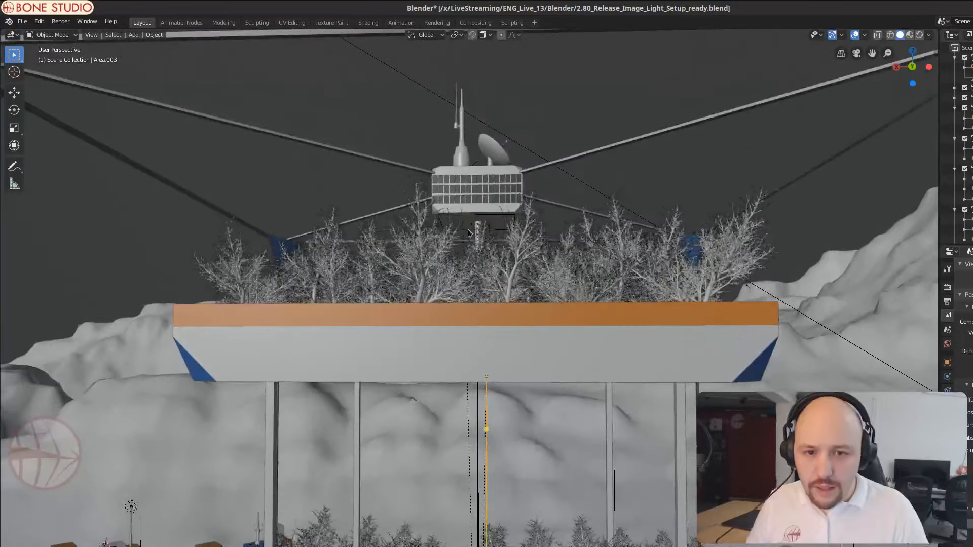
pyautogui.click(476, 226)
pyautogui.scroll(-2, 480, 224)
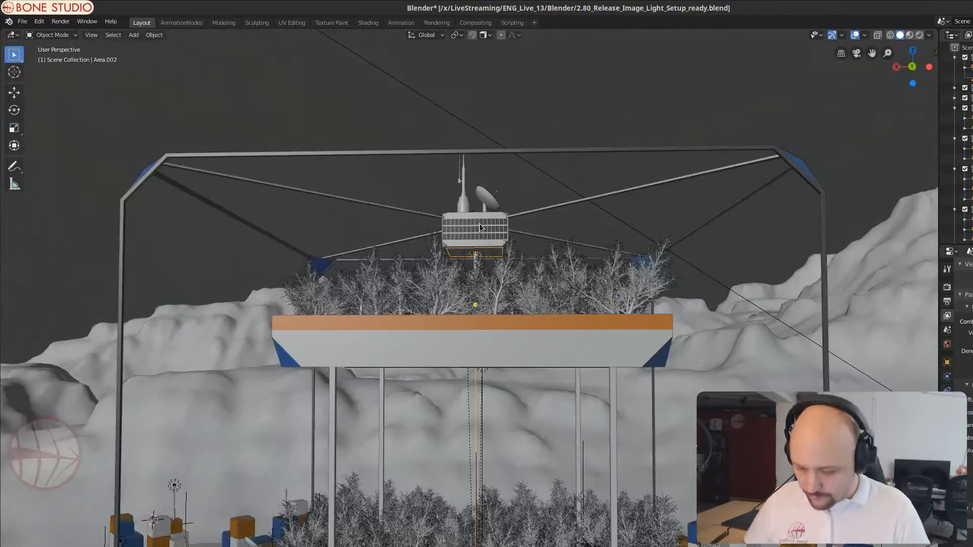
pyautogui.press('m')
pyautogui.click(479, 224)
pyautogui.write('B02')
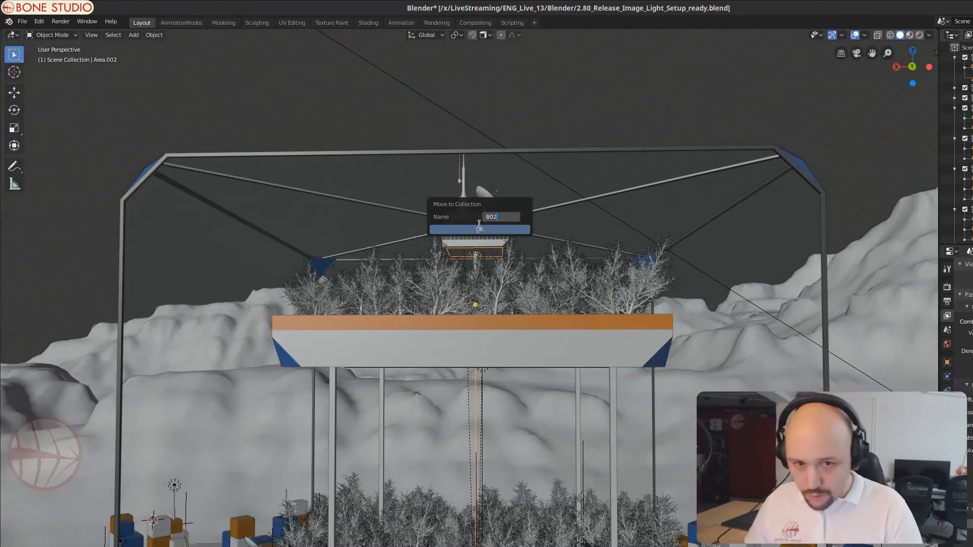
pyautogui.click(495, 229)
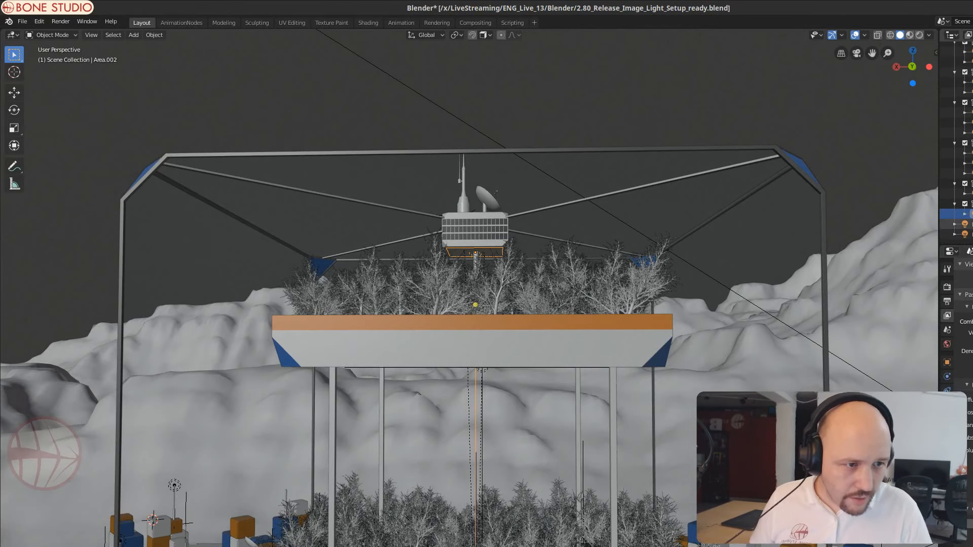
# Step: Select the sun light LGT.Sun.001 and move it to a new collection named Sun
pyautogui.click(970, 224)
pyautogui.scroll(-7, 273, 277)
pyautogui.moveTo(358, 294); pyautogui.dragTo(393, 308, button='middle')
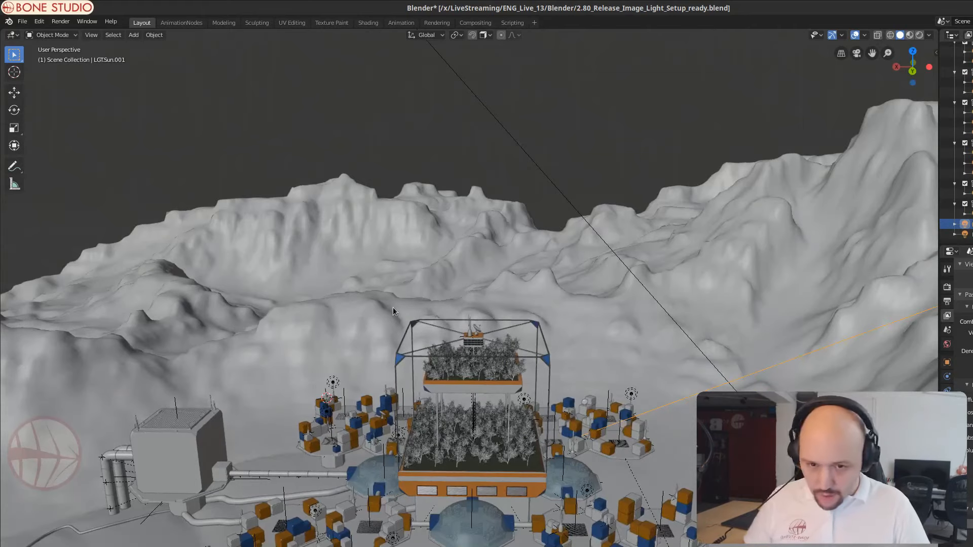
pyautogui.press('m')
pyautogui.click(393, 307)
pyautogui.write('Sun')
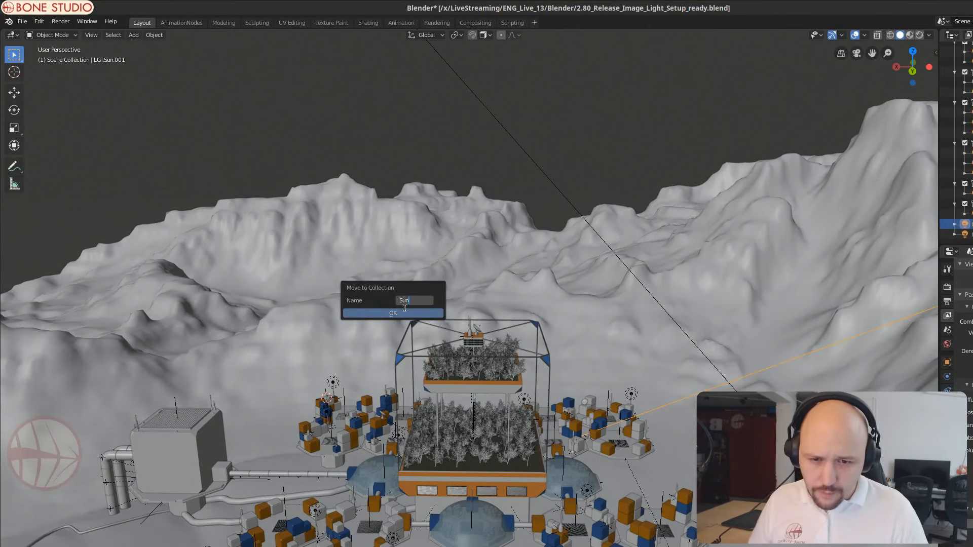
pyautogui.click(409, 312)
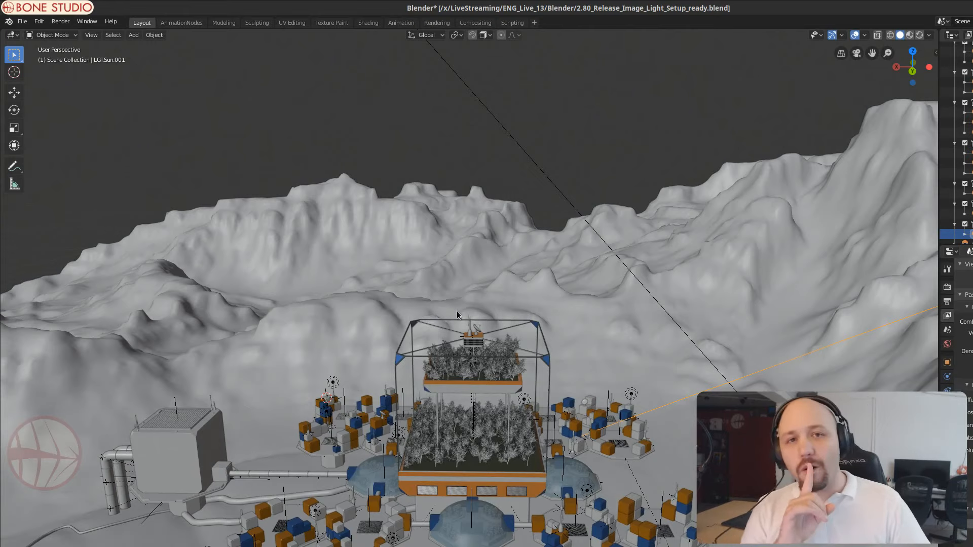
# Step: Add an empty collection directly under the Scene Collection and name it Env
pyautogui.scroll(5, 958, 127)
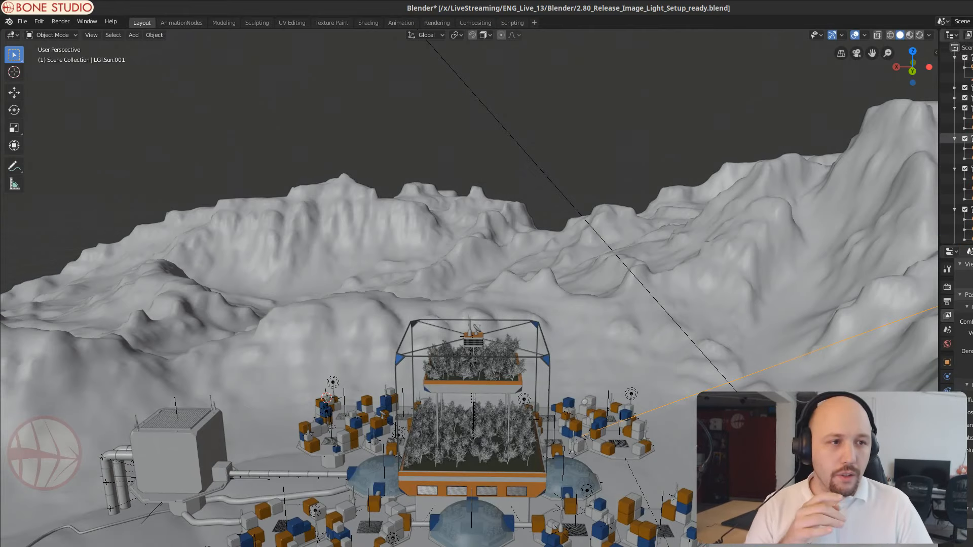
pyautogui.click(958, 48)
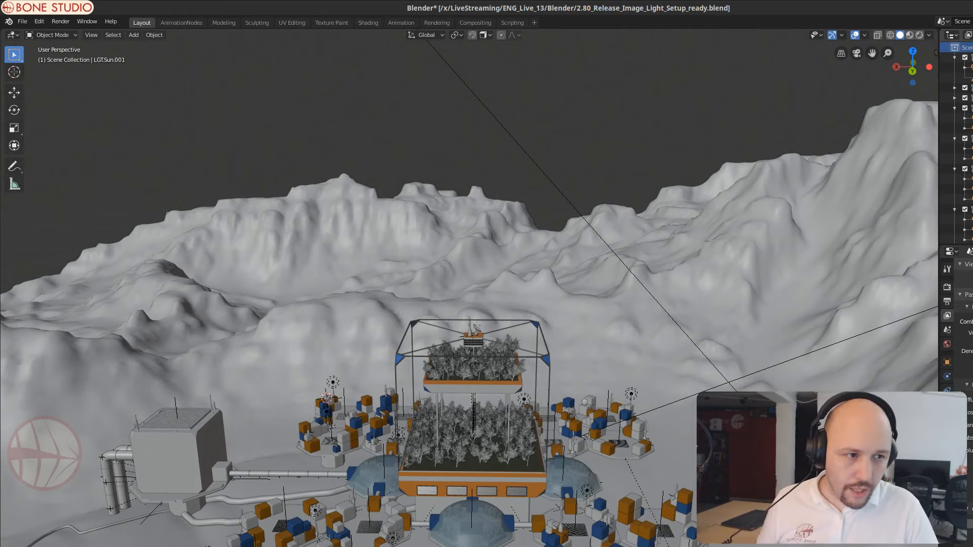
pyautogui.scroll(-5, 963, 159)
pyautogui.click(970, 224)
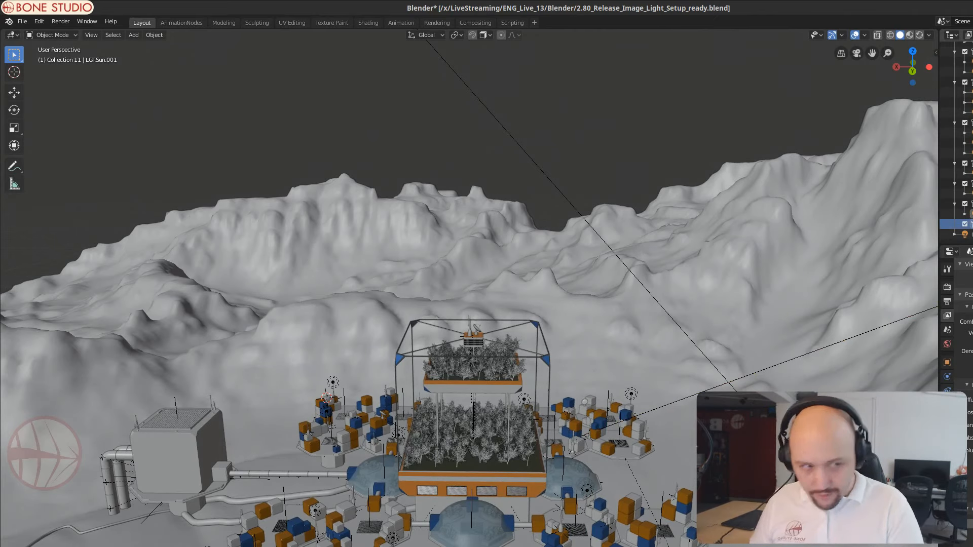
pyautogui.press('Return')
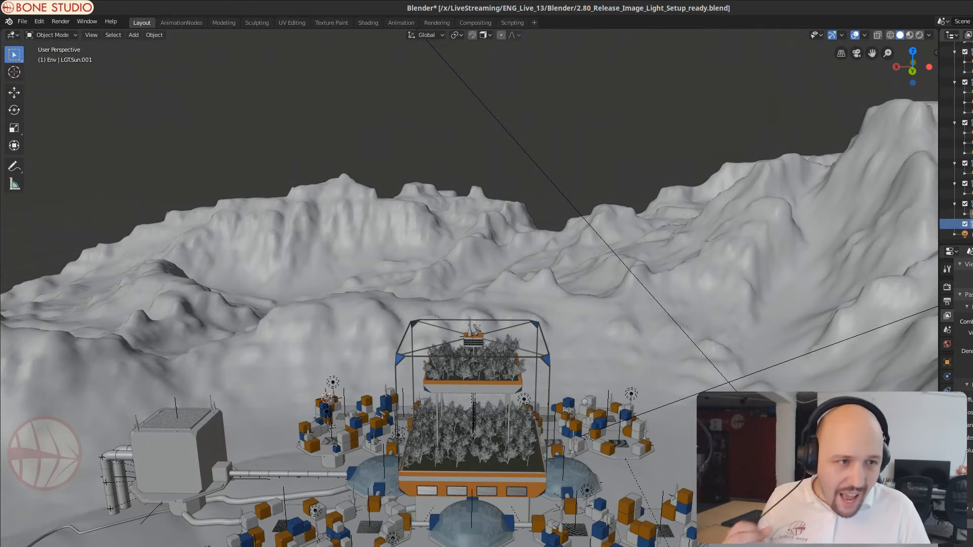
# Step: Select the remaining point light Point.011 and move it to a new collection named L05
pyautogui.keyDown('shift'); pyautogui.moveTo(237, 467); pyautogui.dragTo(376, 372, button='middle'); pyautogui.keyUp('shift')
pyautogui.scroll(-2, 601, 358)
pyautogui.scroll(-3, 547, 413)
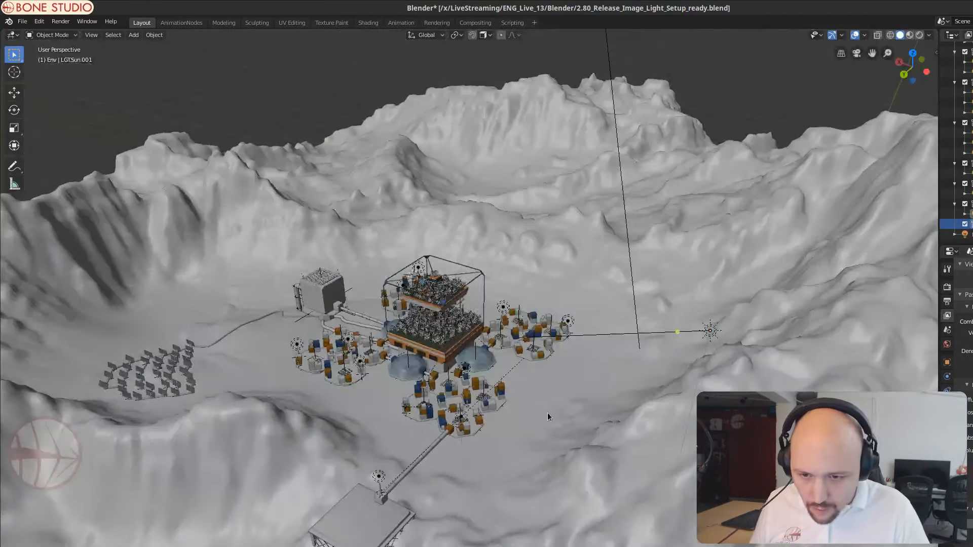
pyautogui.scroll(3, 375, 487)
pyautogui.click(967, 234)
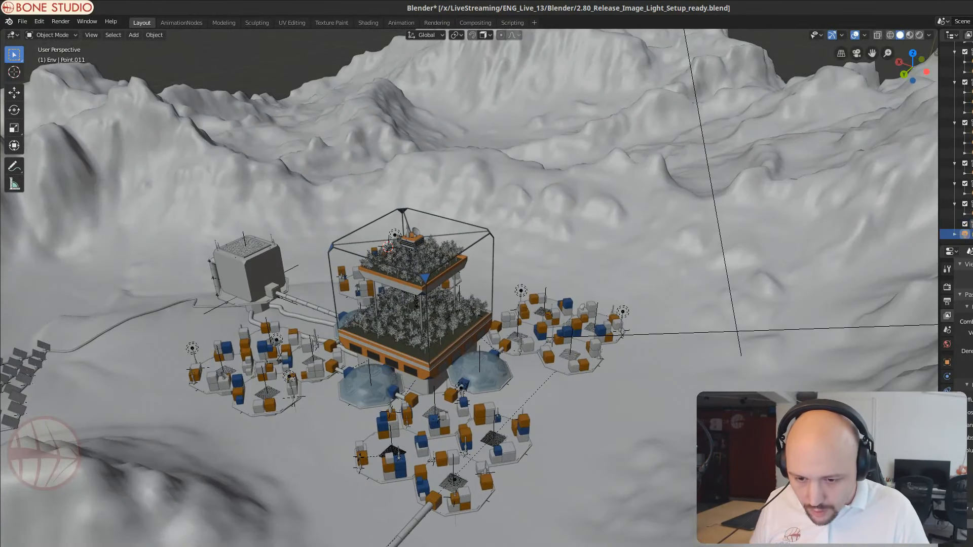
pyautogui.press('m')
pyautogui.click(375, 440)
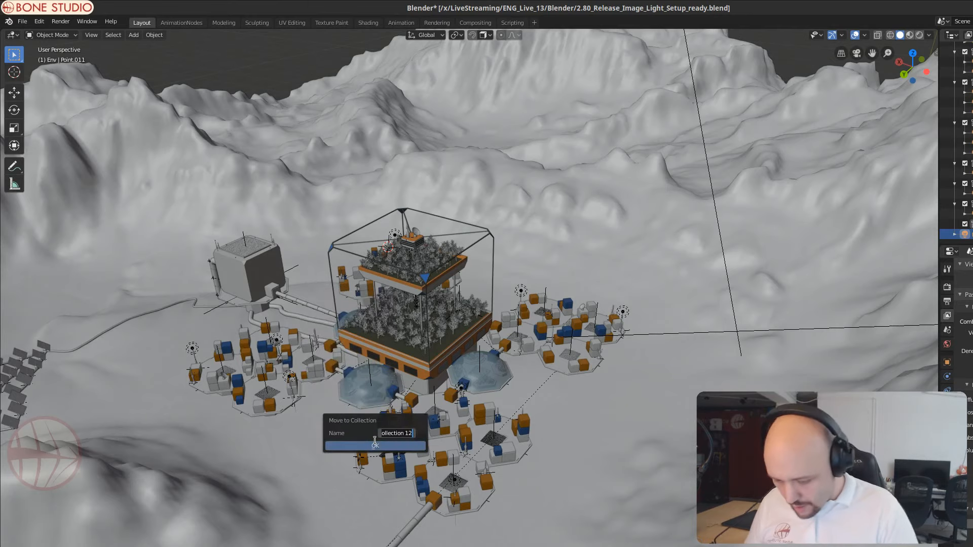
pyautogui.write('LG')
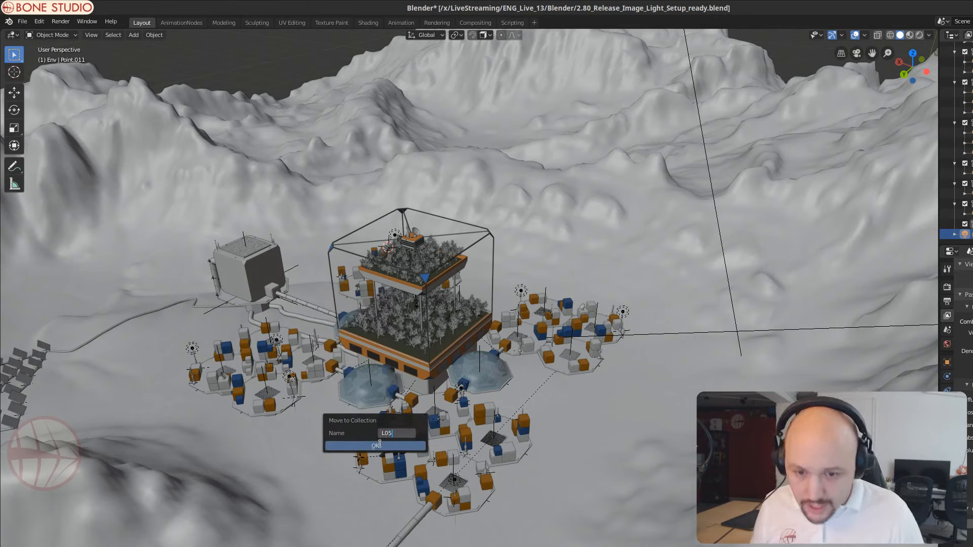
pyautogui.write('S')
pyautogui.click(379, 445)
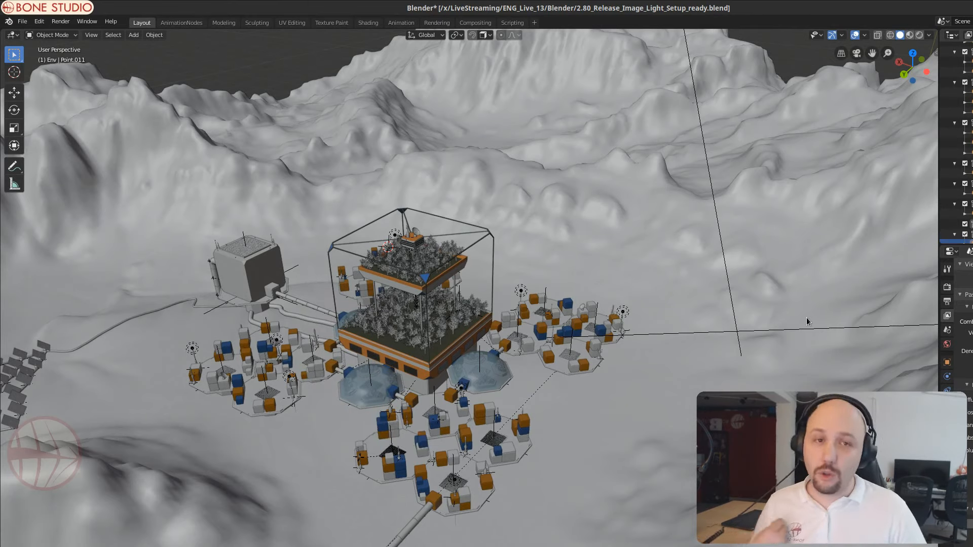
# Step: Open the view layer settings and fold the sections above the light groups to bring their list into view
pyautogui.scroll(5, 965, 164)
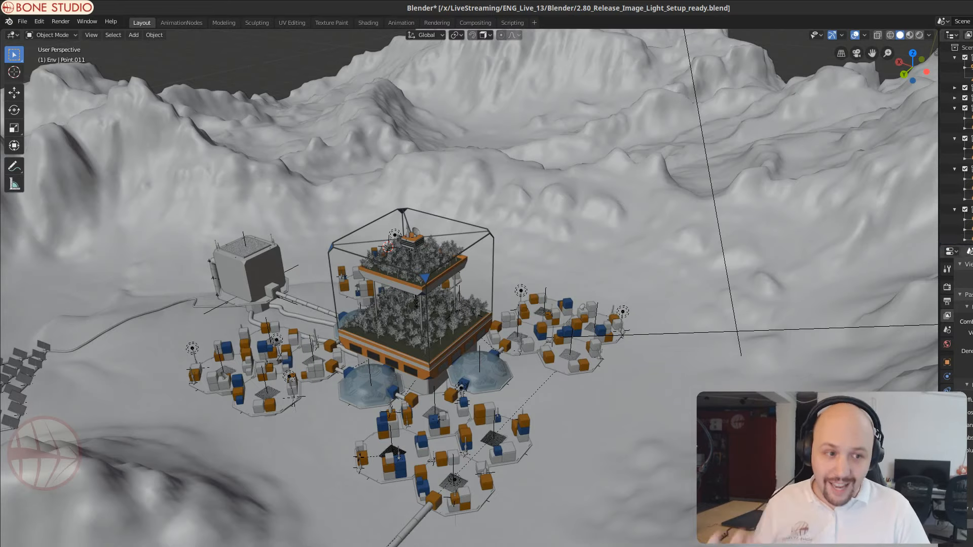
pyautogui.click(947, 301)
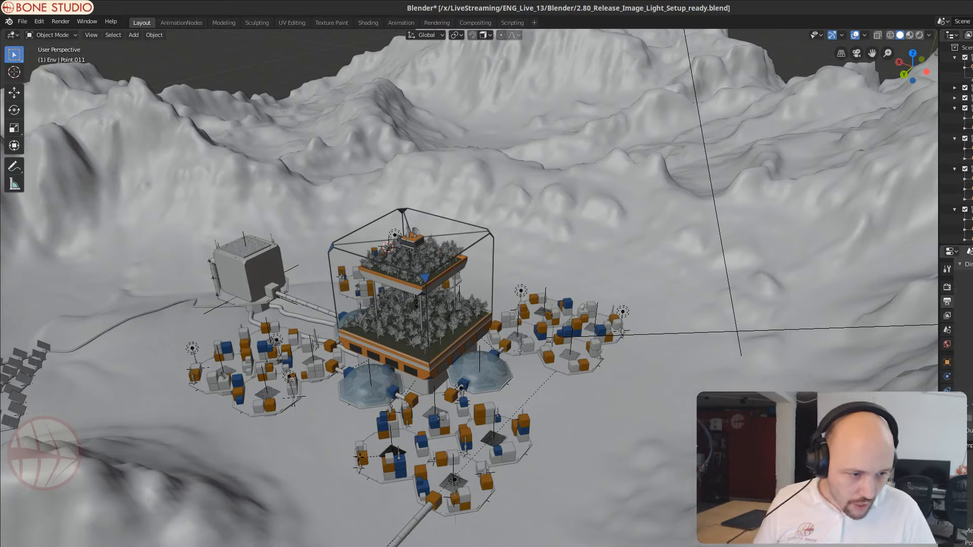
pyautogui.click(947, 315)
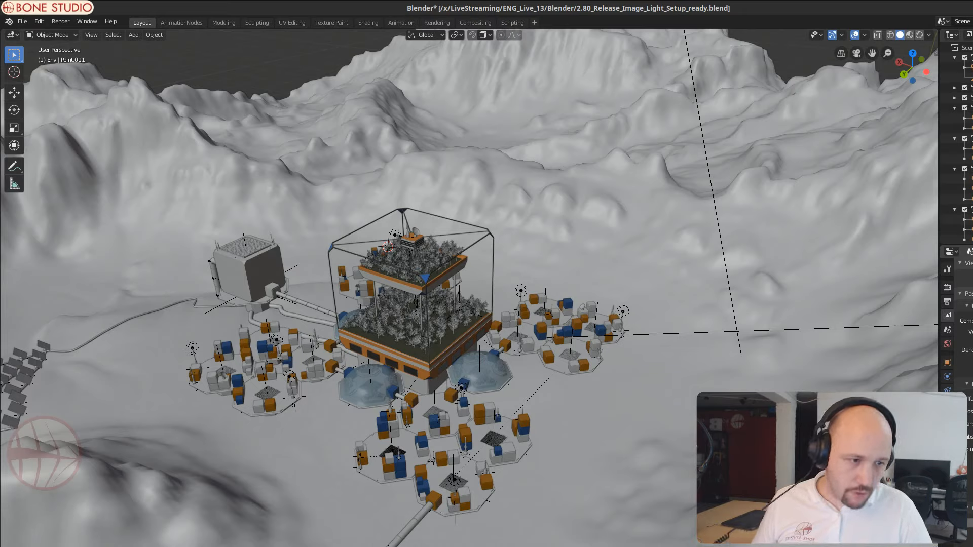
pyautogui.click(968, 305)
pyautogui.click(968, 318)
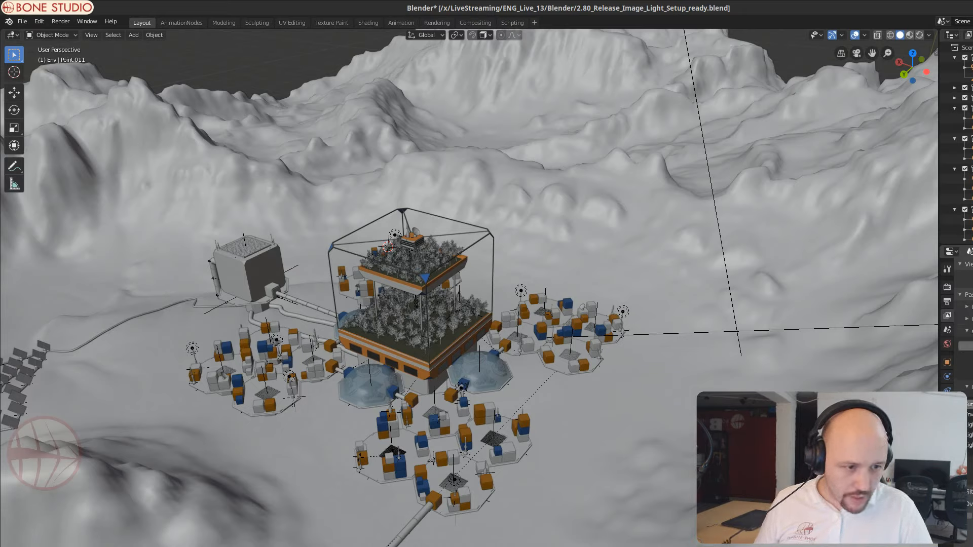
pyautogui.click(968, 331)
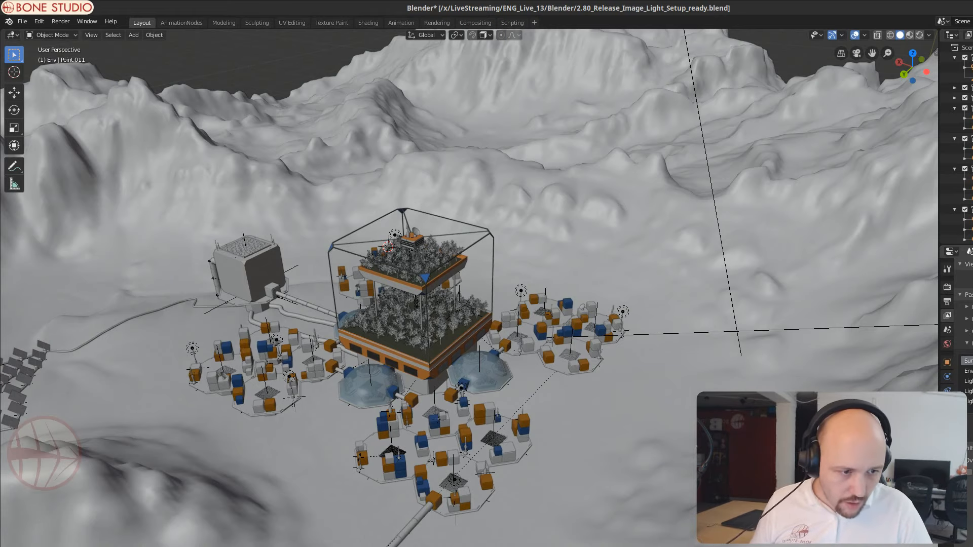
# Step: Go through the view layer's light groups one by one from Env onward and compare them with the light collections
pyautogui.click(968, 371)
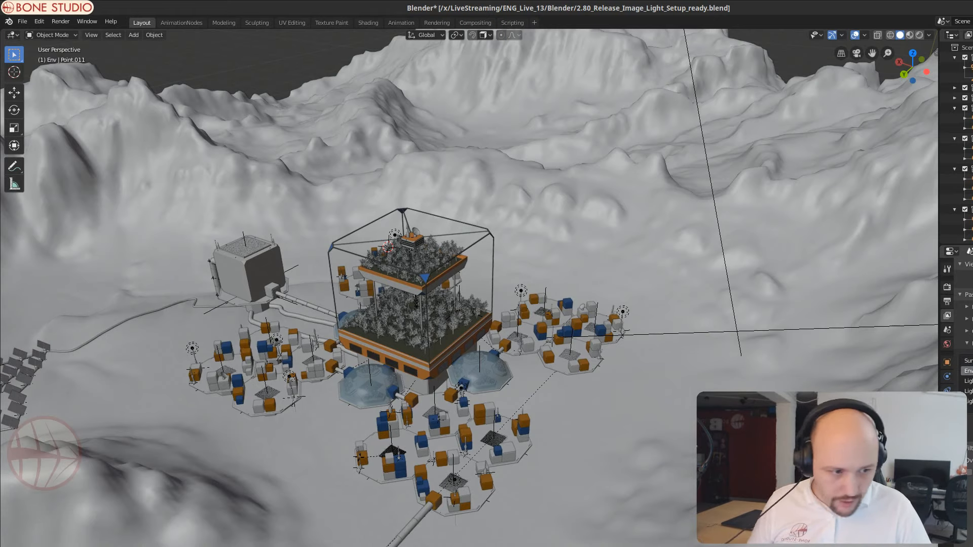
pyautogui.click(964, 381)
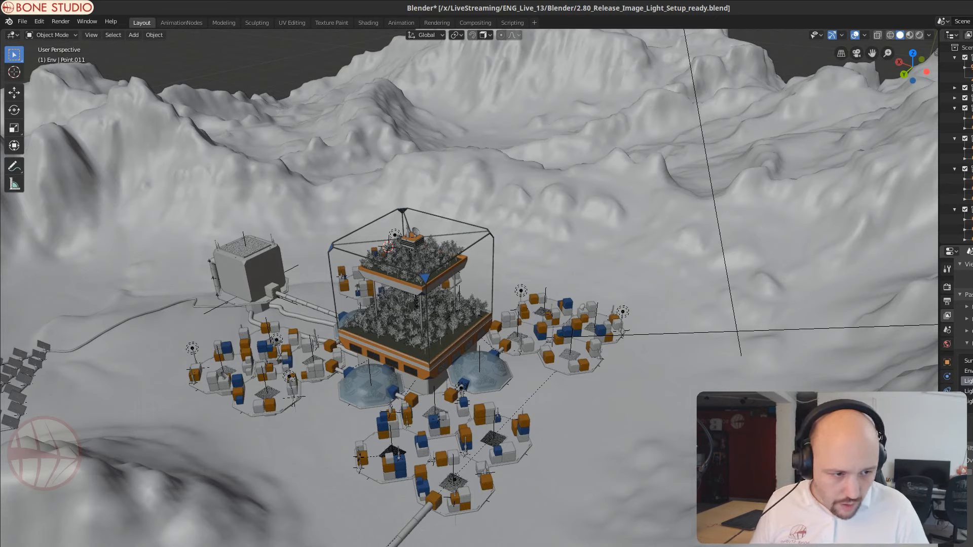
pyautogui.click(969, 391)
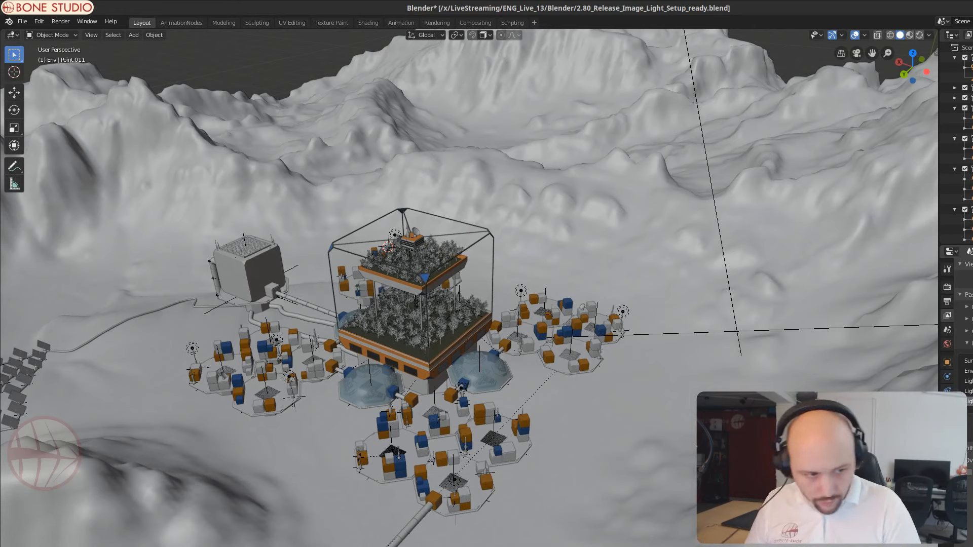
pyautogui.scroll(-2, 965, 381)
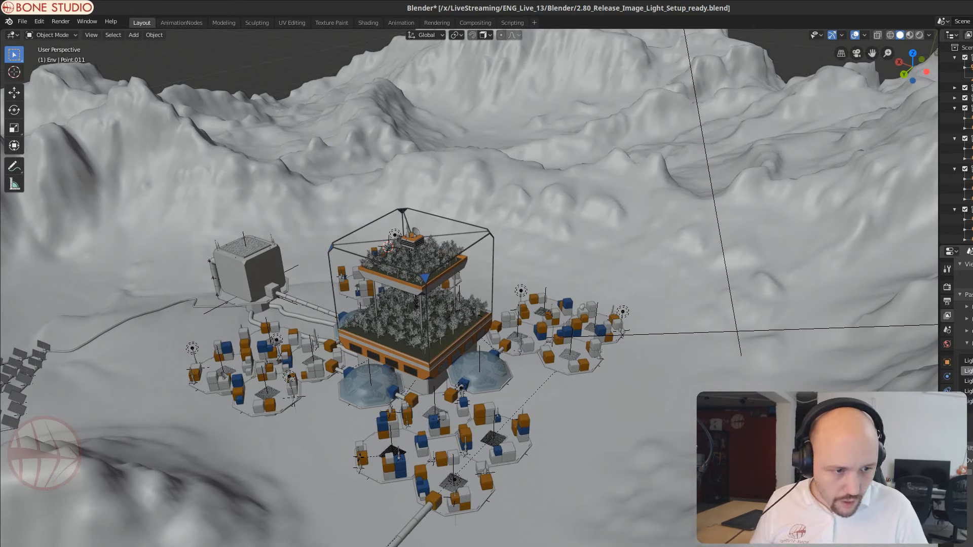
pyautogui.click(969, 381)
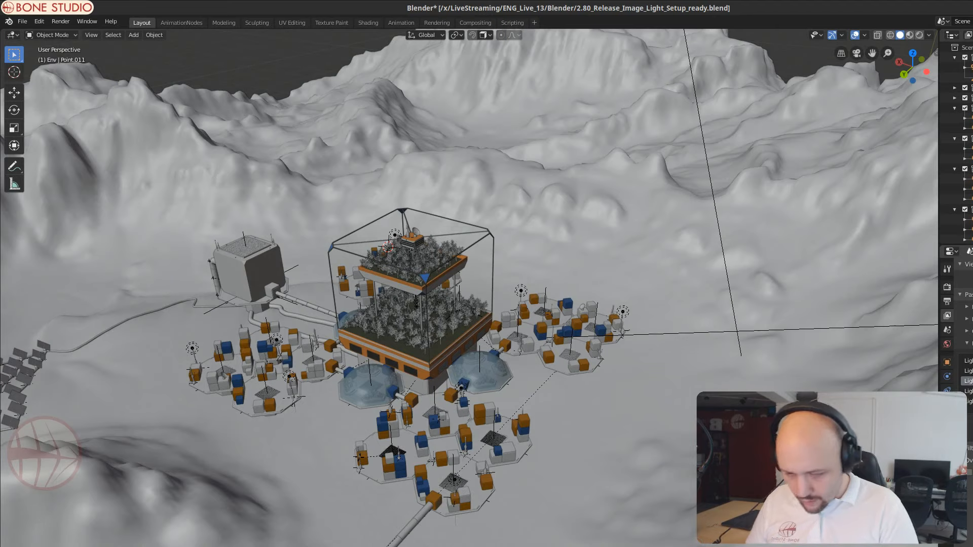
pyautogui.click(968, 391)
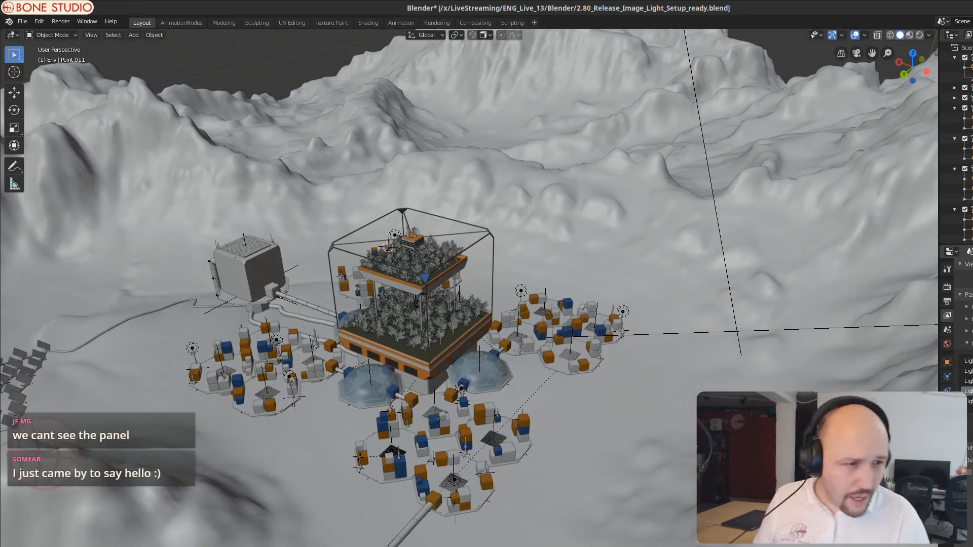
pyautogui.scroll(-5, 957, 142)
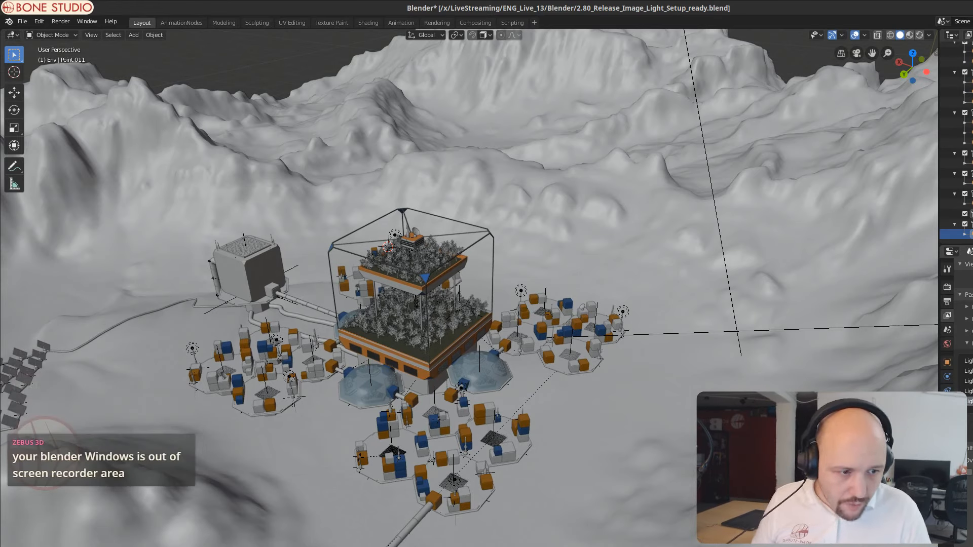
pyautogui.click(968, 391)
pyautogui.click(968, 401)
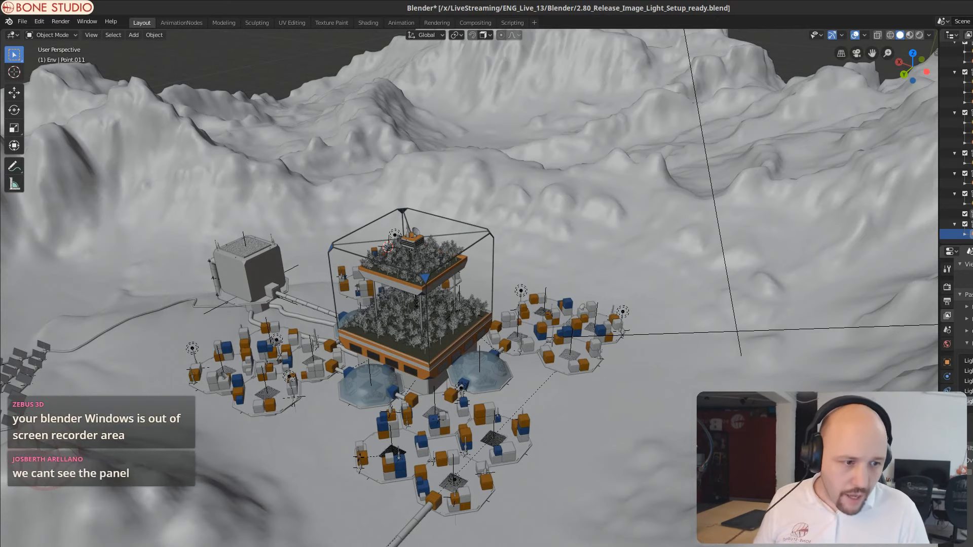
pyautogui.scroll(2, 968, 381)
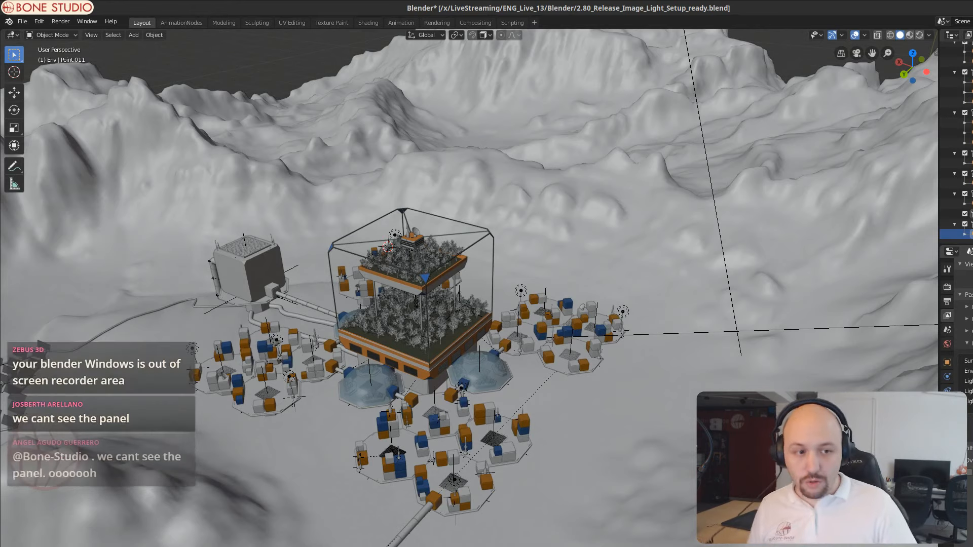
# Step: Widen the outliner and properties column, switch the area beneath the properties to a Text Editor, and save the file
pyautogui.click(968, 371)
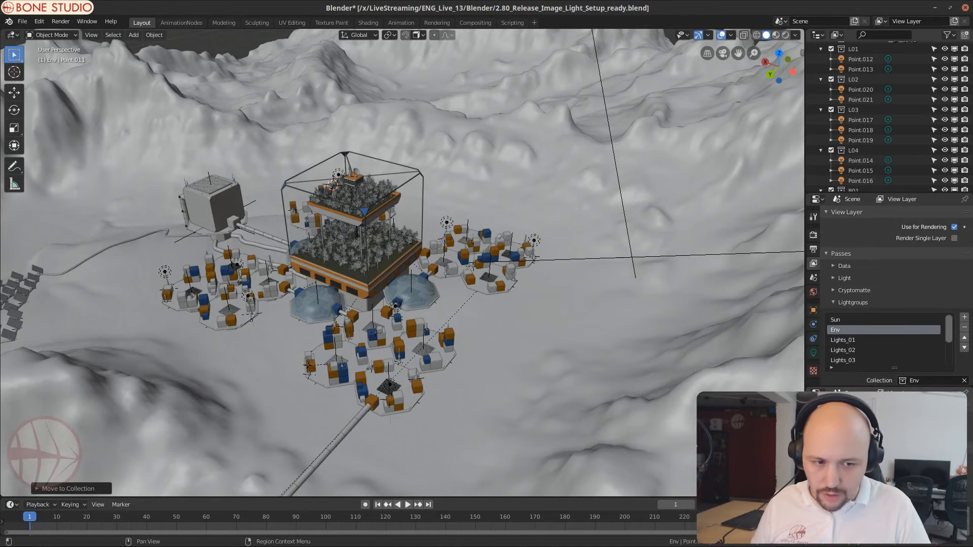
pyautogui.moveTo(804, 304); pyautogui.dragTo(689, 304)
pyautogui.hotkey('ctrl', 's')
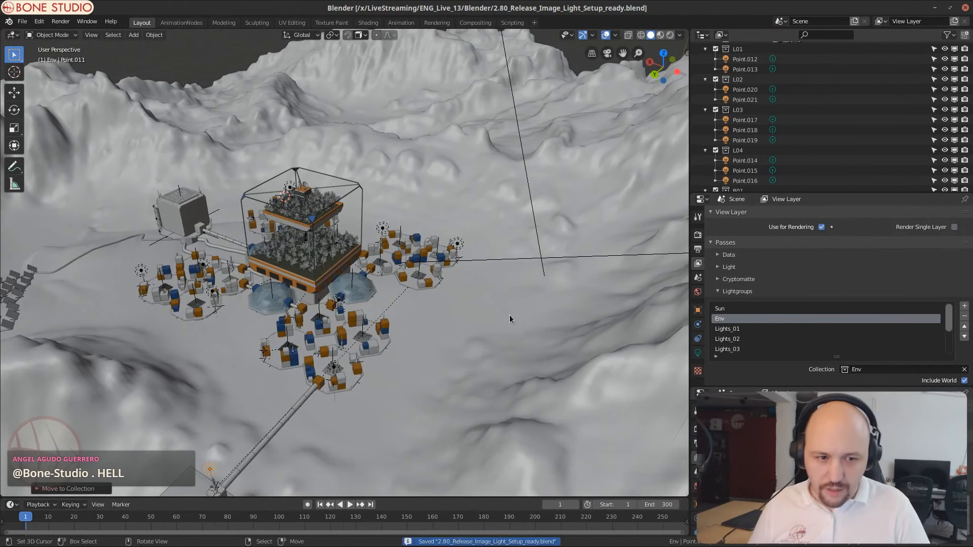
pyautogui.click(699, 393)
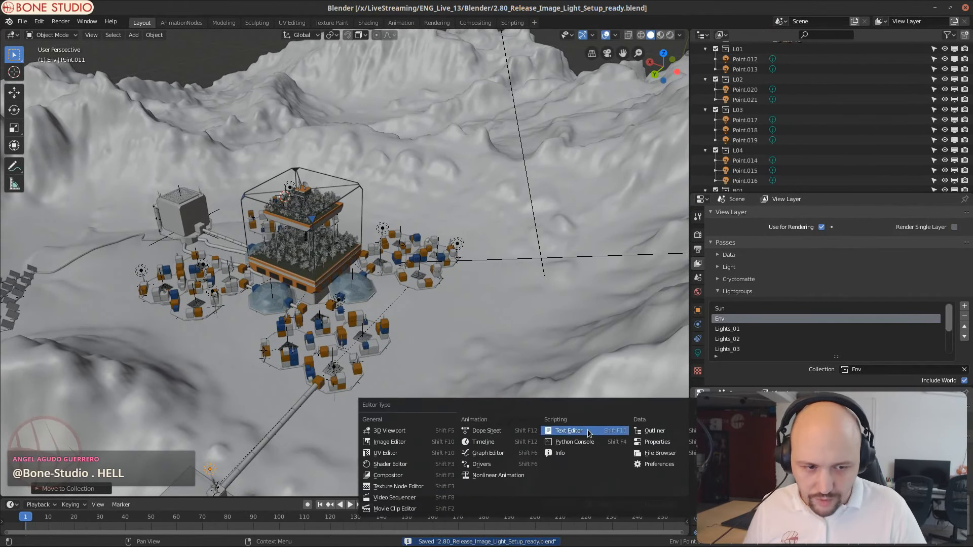
pyautogui.click(567, 432)
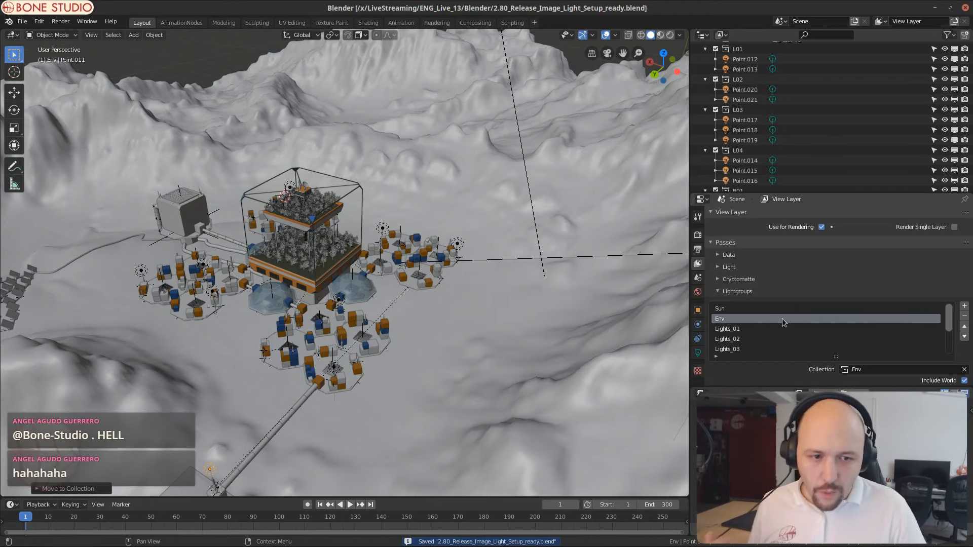
# Step: Review the view layer's light groups from Sun through Light_Alone, checking the collection and Include World setting of each
pyautogui.click(747, 309)
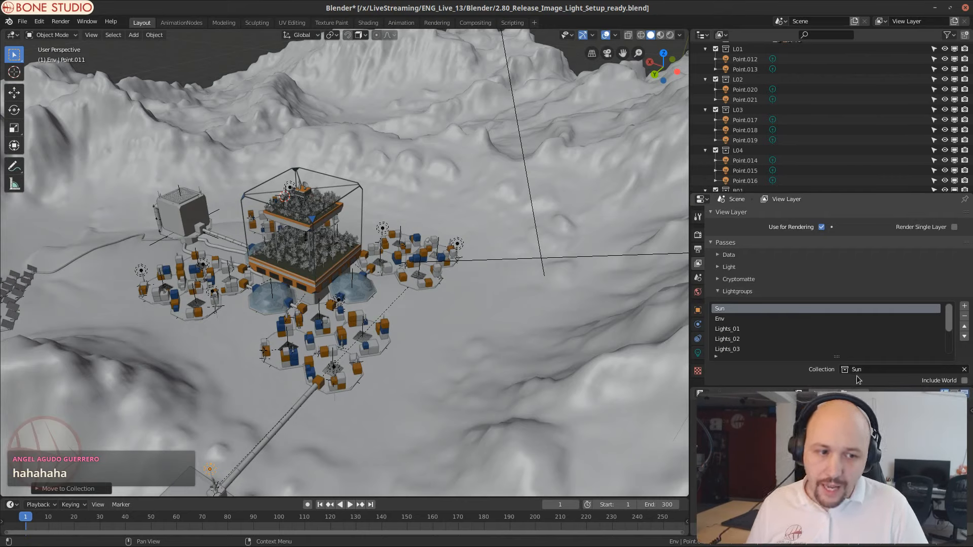
pyautogui.click(741, 318)
pyautogui.press('Down')
pyautogui.press('Down')
pyautogui.press('Down')
pyautogui.press('Down')
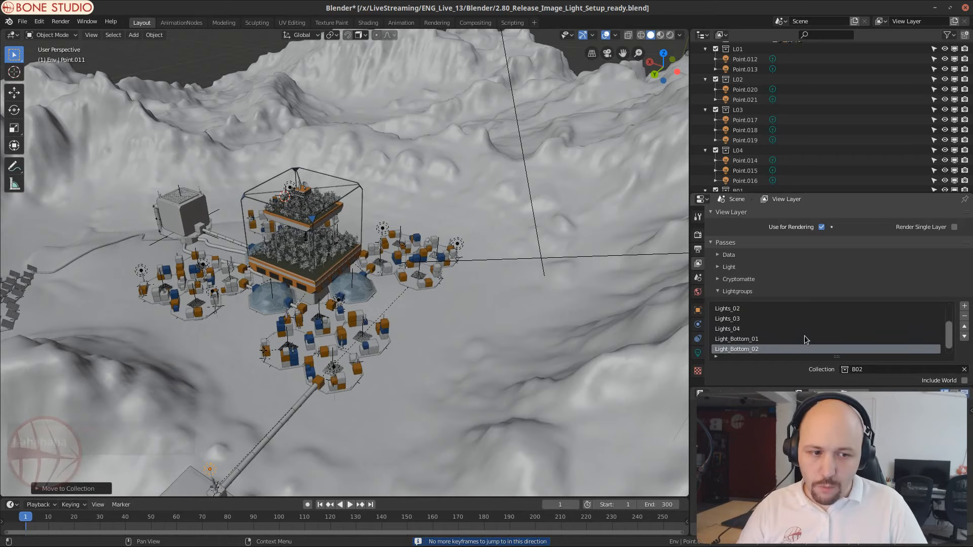
pyautogui.scroll(-4, 799, 342)
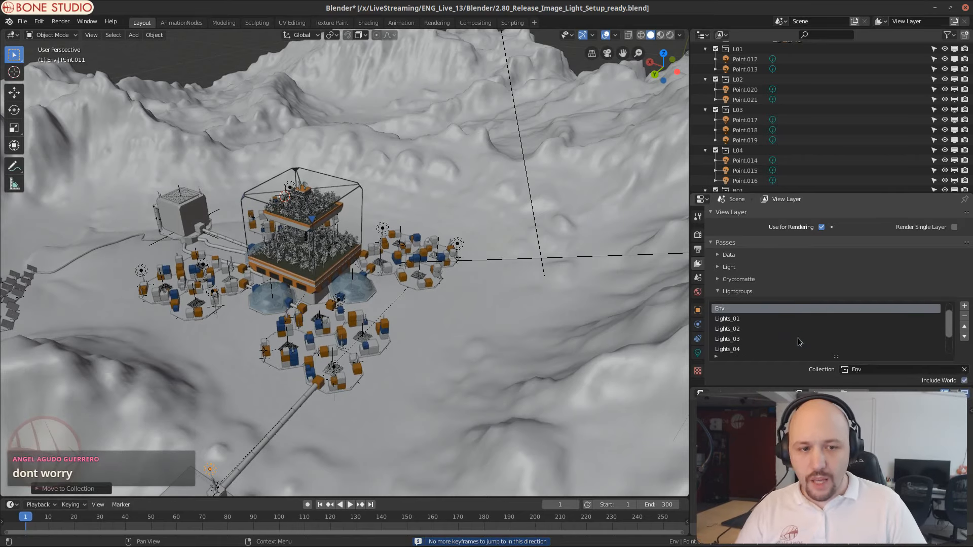
pyautogui.press('Down')
pyautogui.press('Down')
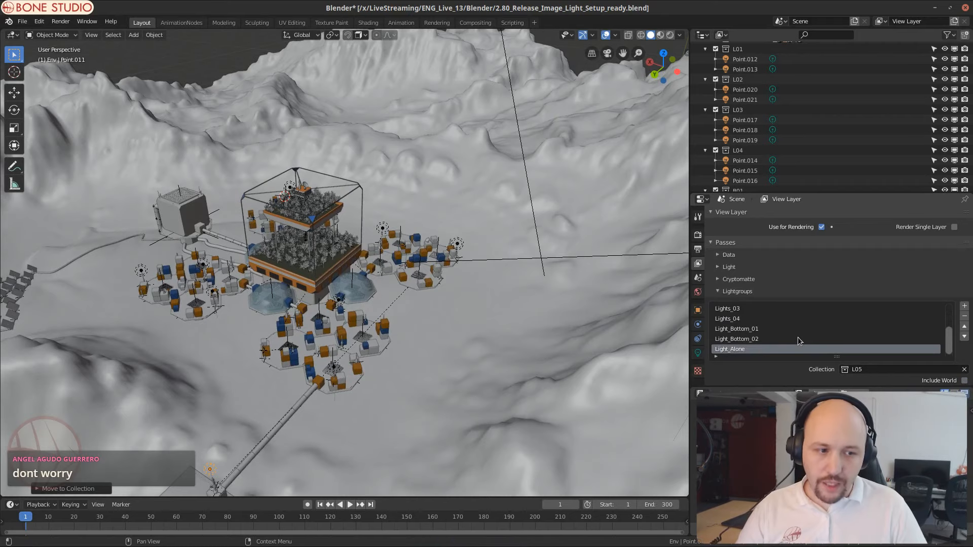
pyautogui.press('Up')
pyautogui.press('Up')
pyautogui.press('Up')
pyautogui.press('Up')
pyautogui.press('Up')
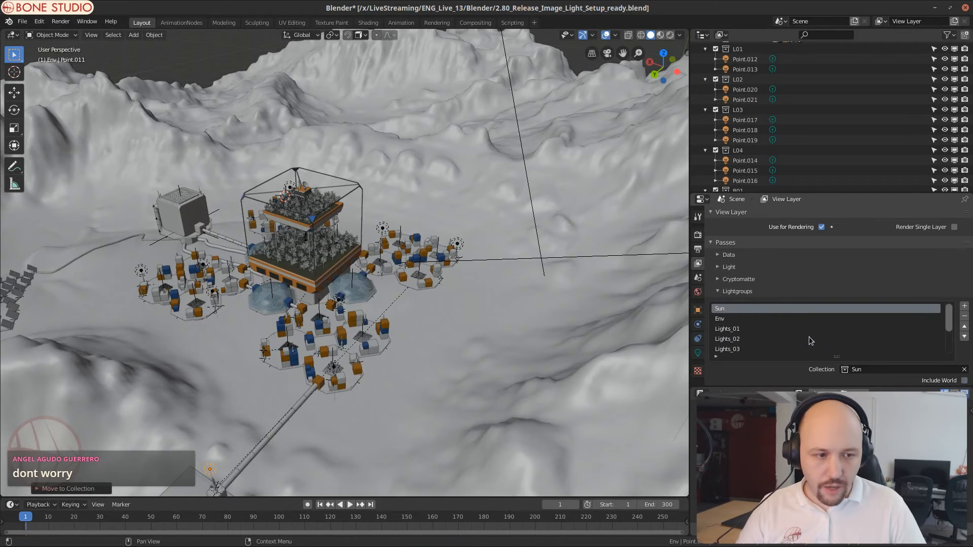
pyautogui.press('Up')
pyautogui.press('Down')
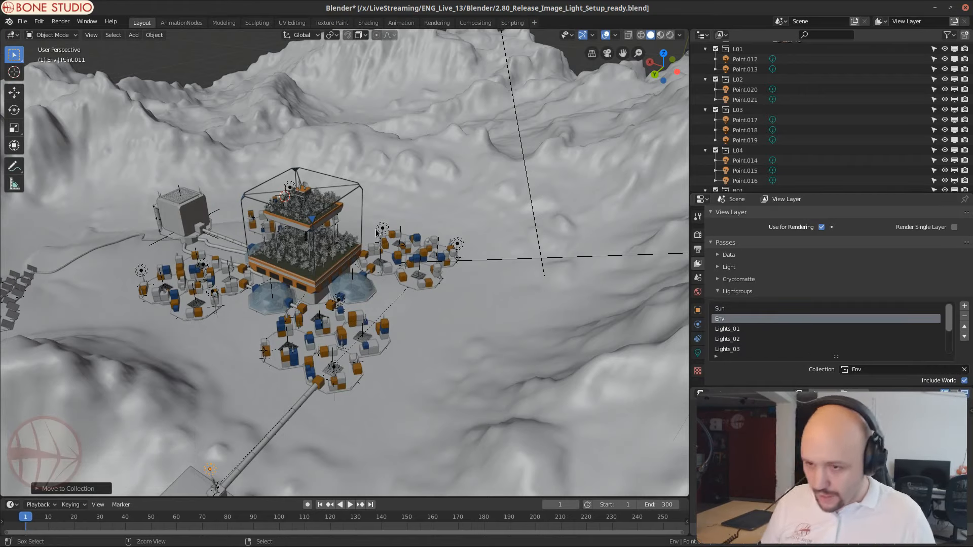
# Step: Save the file, set the Cycles render samples to 200 and review the remaining sampling and light path settings
pyautogui.hotkey('ctrl', 's')
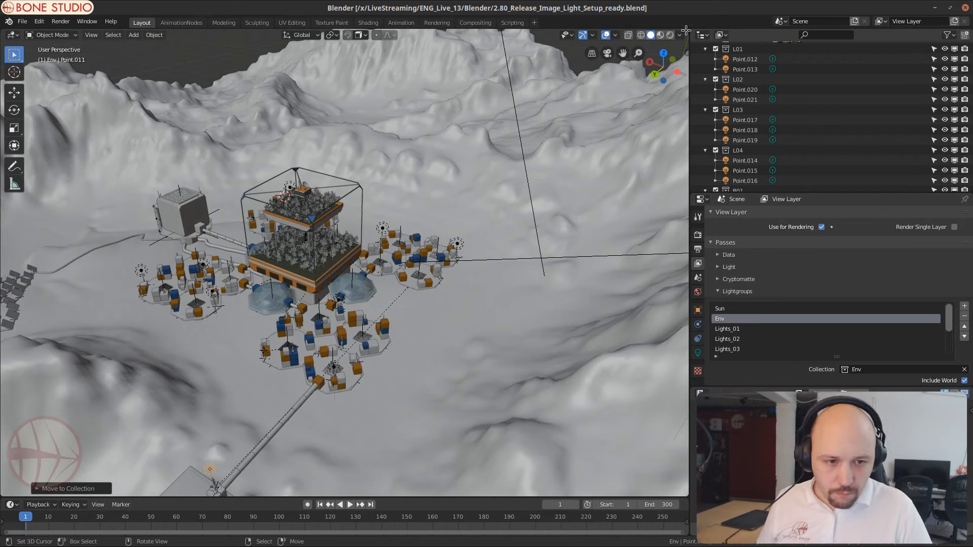
pyautogui.click(698, 235)
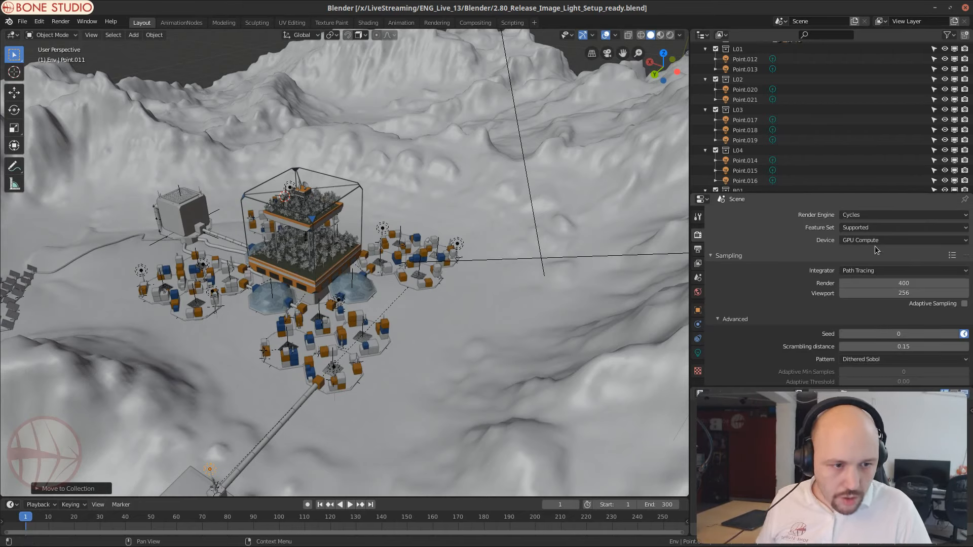
pyautogui.scroll(-2, 904, 269)
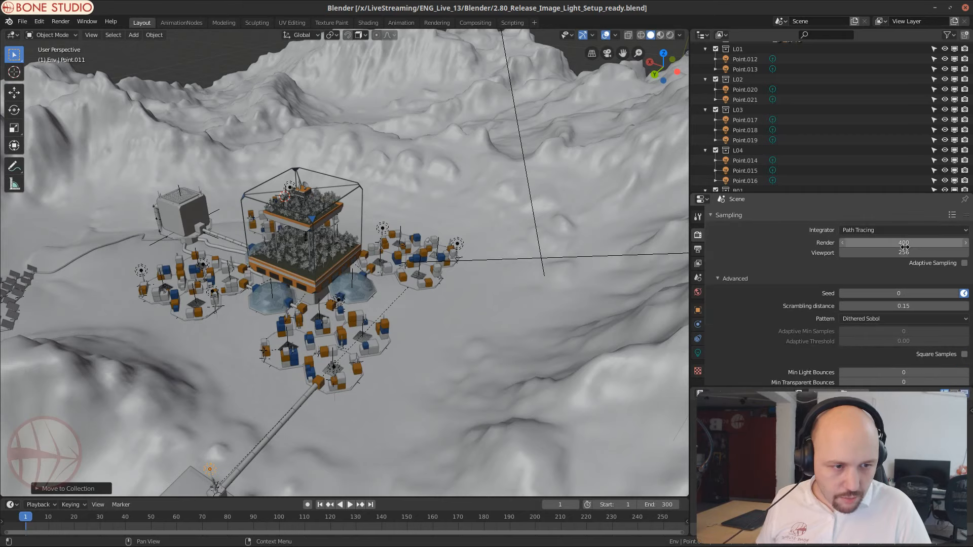
pyautogui.click(905, 244)
pyautogui.write('200')
pyautogui.press('Return')
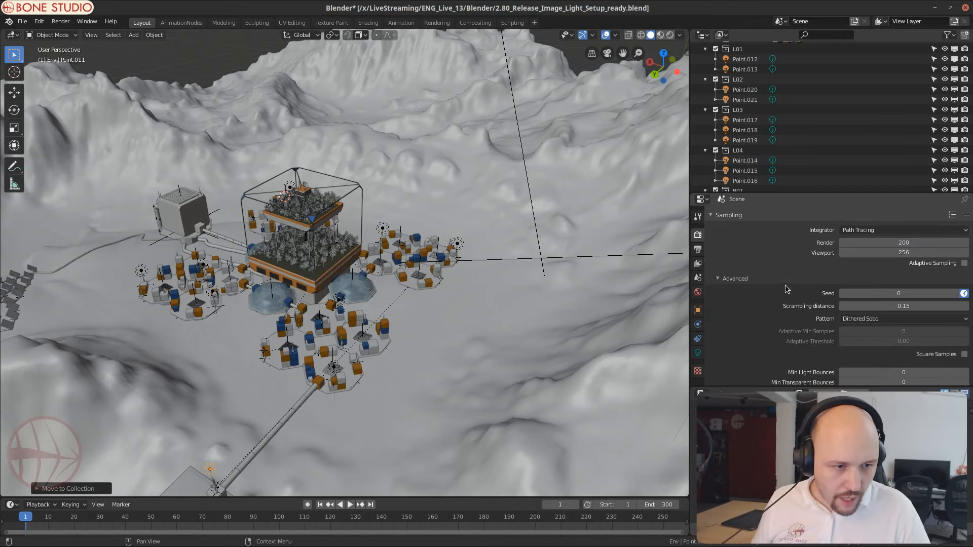
pyautogui.scroll(-2, 892, 261)
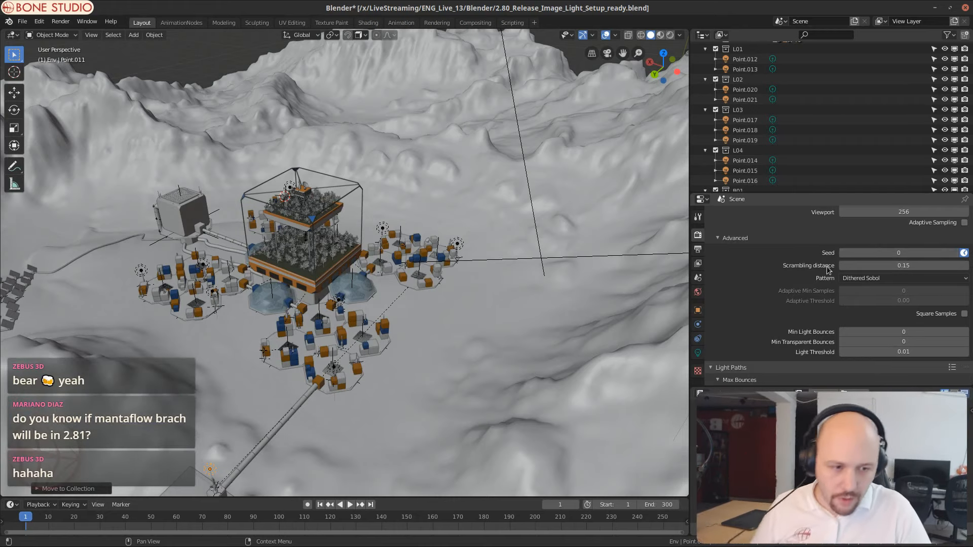
pyautogui.scroll(-2, 800, 280)
pyautogui.scroll(-3, 800, 280)
pyautogui.scroll(-4, 789, 340)
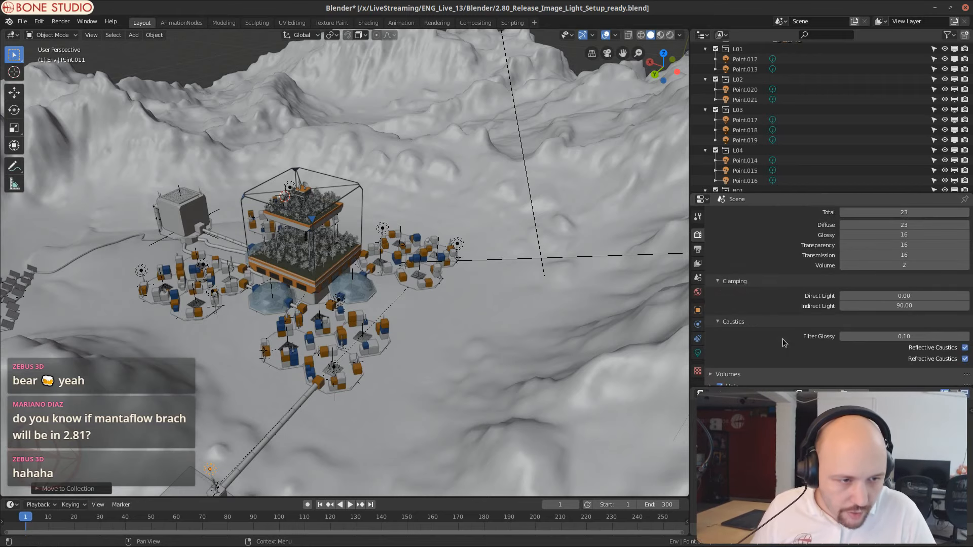
pyautogui.scroll(9, 824, 343)
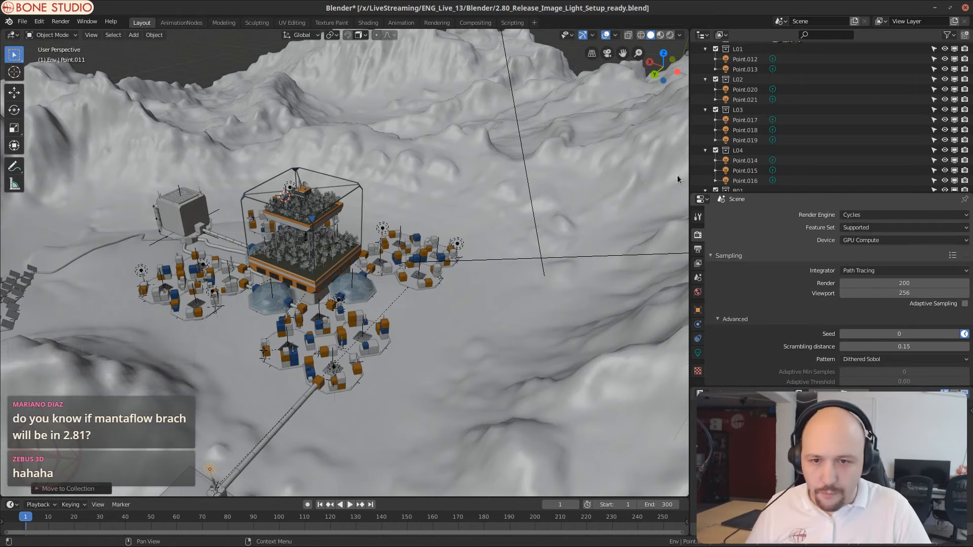
# Step: View the scene through the camera and set the output resolution percentage to 50
pyautogui.press('KP_0')
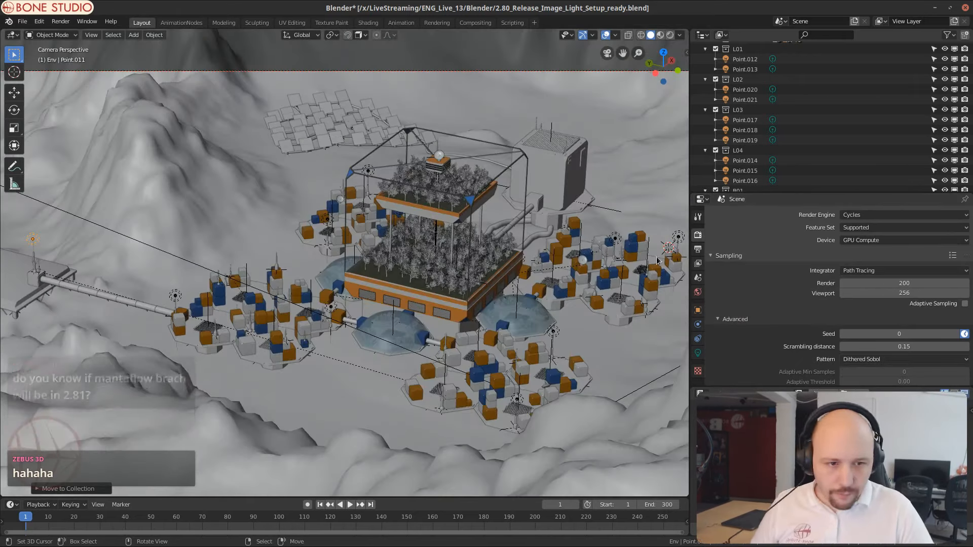
pyautogui.click(698, 248)
pyautogui.click(930, 247)
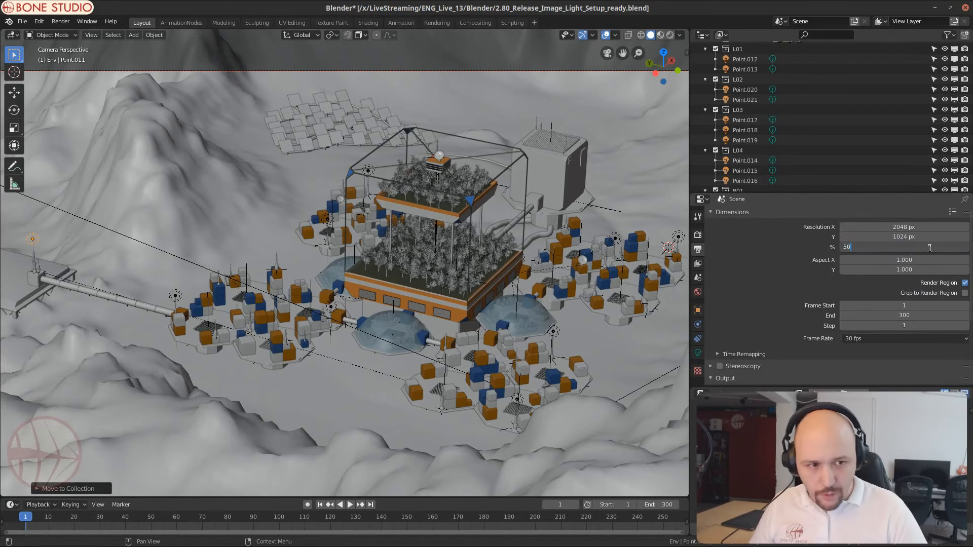
pyautogui.press('Return')
pyautogui.click(698, 235)
pyautogui.scroll(-12, 788, 296)
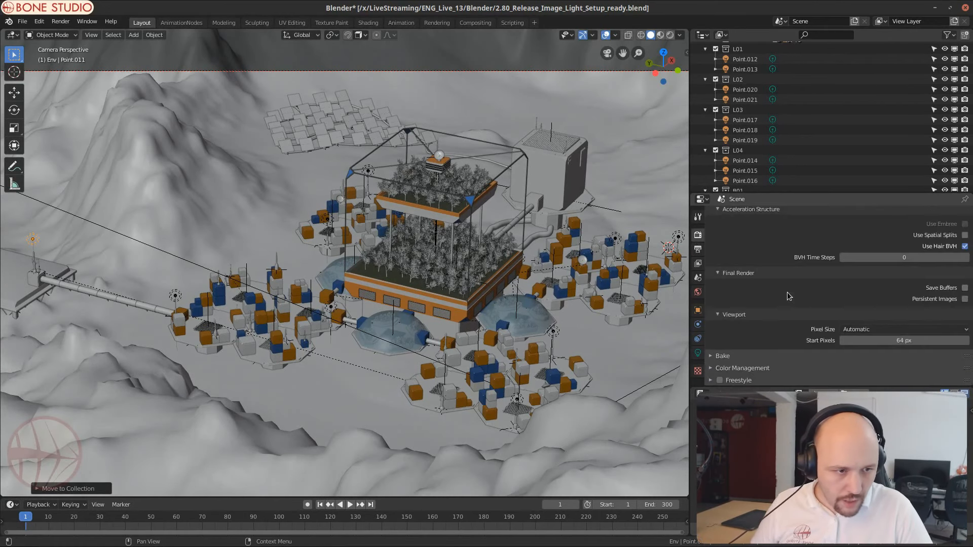
pyautogui.scroll(7, 788, 296)
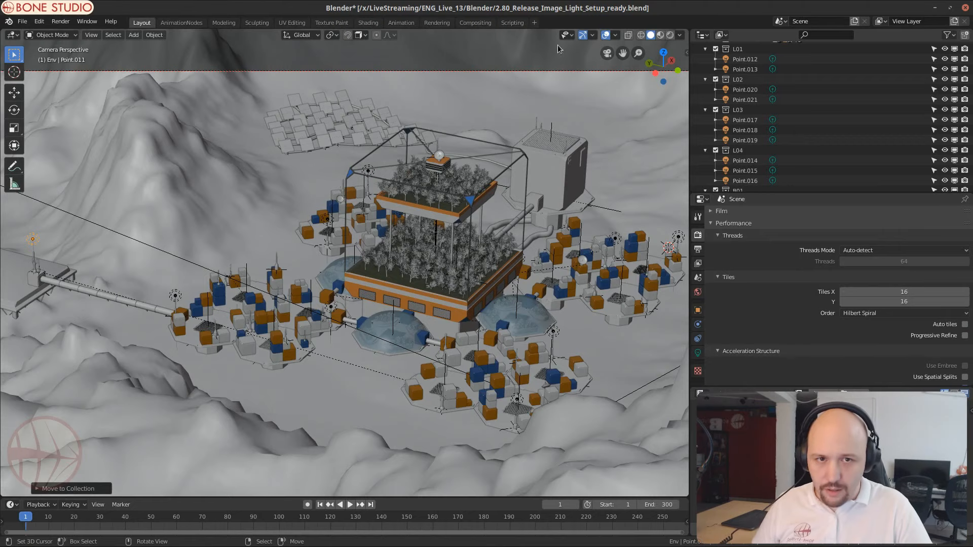
# Step: Save the file, then clear the render region and render the full camera image
pyautogui.hotkey('ctrl', 's')
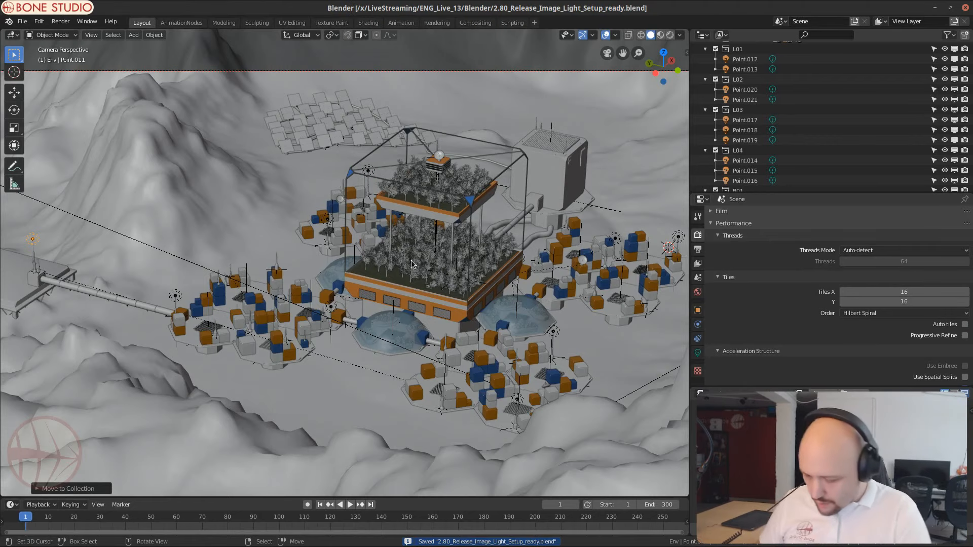
pyautogui.hotkey('ctrl', 'alt', 'b')
pyautogui.press('F12')
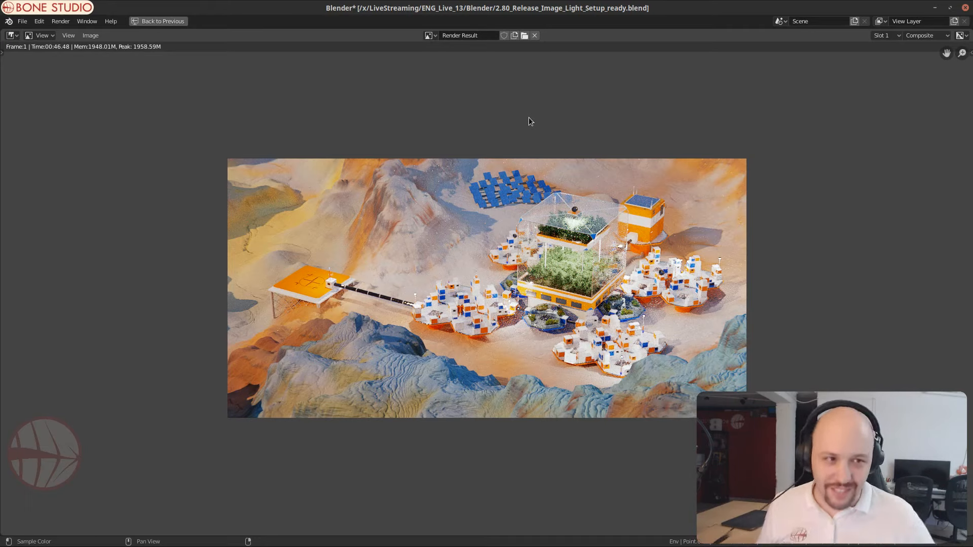
# Step: Inspect the View Layer's light group passes in the render result from LG Sun to LG Light_Alone, and return to the layout
pyautogui.click(918, 36)
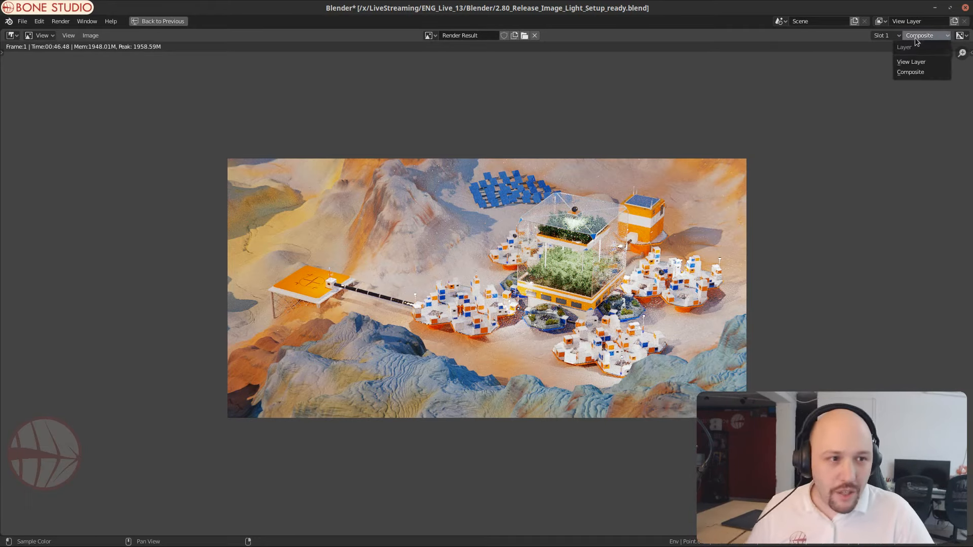
pyautogui.click(915, 61)
pyautogui.click(925, 37)
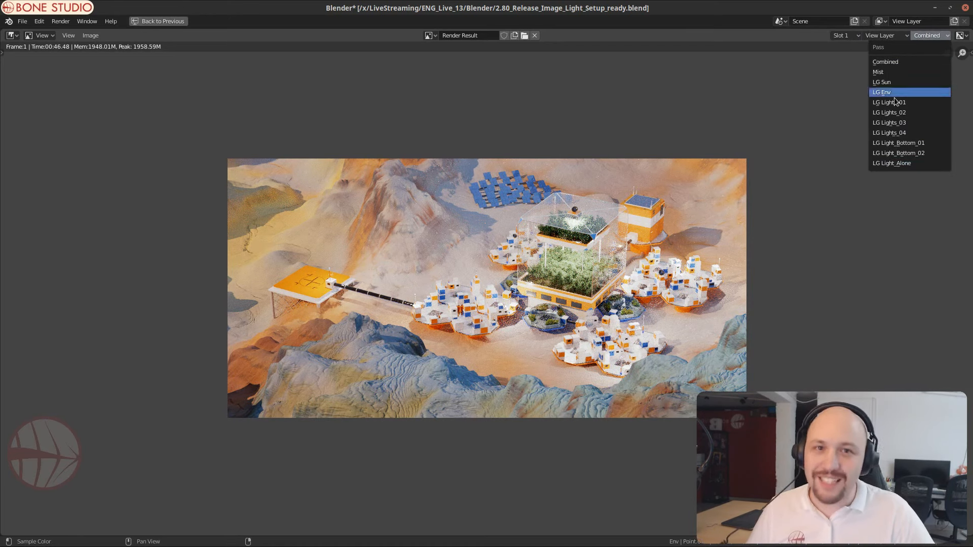
pyautogui.click(895, 82)
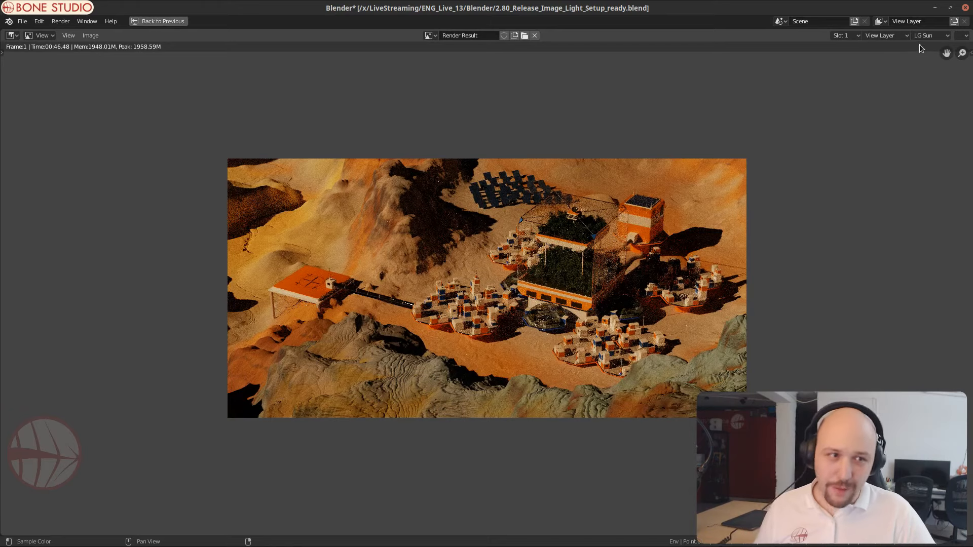
pyautogui.keyDown('ctrl'); pyautogui.scroll(-1, 928, 36); pyautogui.keyUp('ctrl')
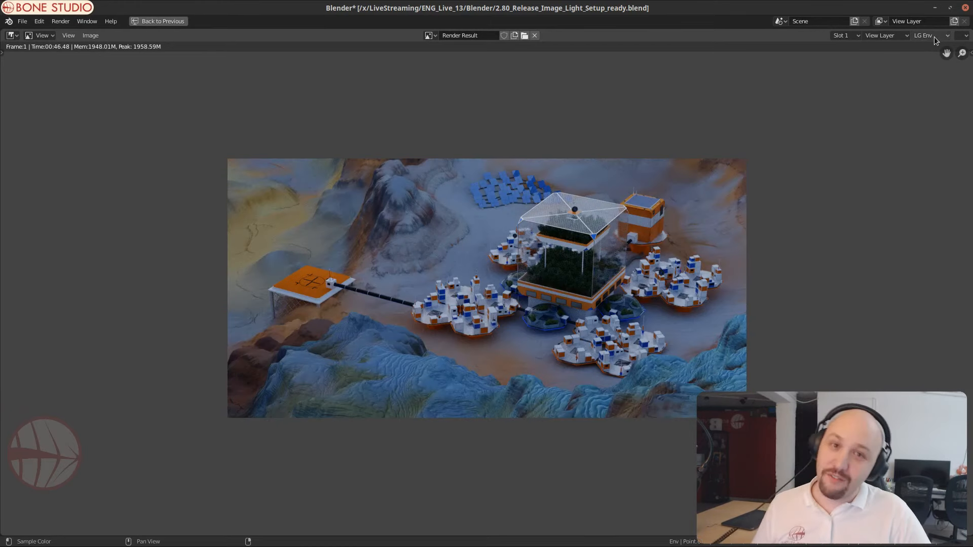
pyautogui.keyDown('ctrl'); pyautogui.scroll(-1, 934, 37); pyautogui.keyUp('ctrl')
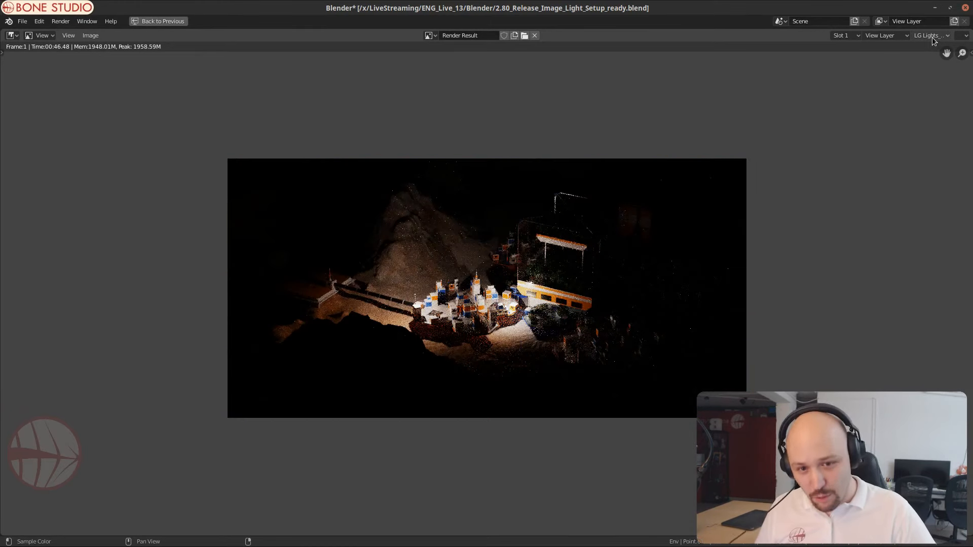
pyautogui.keyDown('ctrl'); pyautogui.scroll(-1, 935, 42); pyautogui.keyUp('ctrl')
pyautogui.keyDown('ctrl'); pyautogui.scroll(-1, 934, 42); pyautogui.keyUp('ctrl')
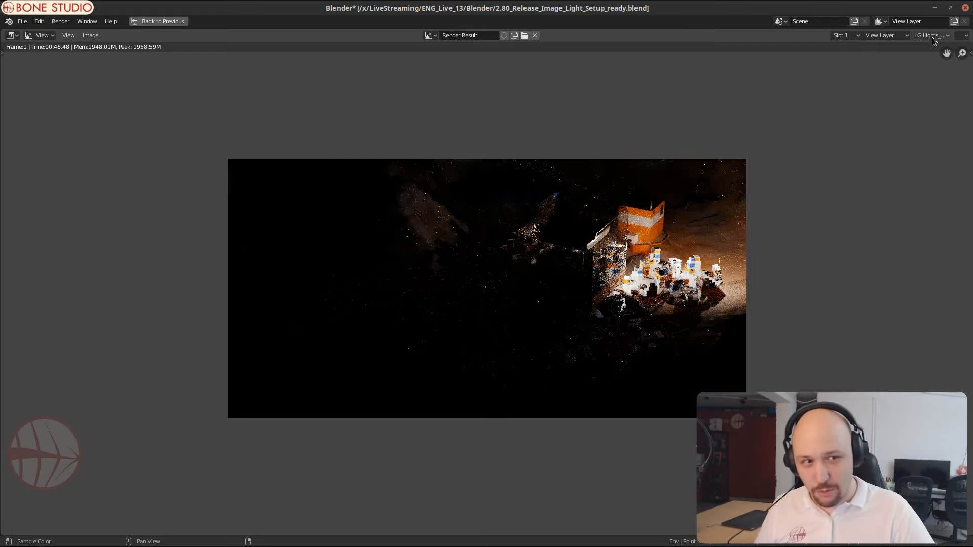
pyautogui.keyDown('ctrl'); pyautogui.scroll(-1, 935, 42); pyautogui.keyUp('ctrl')
pyautogui.keyDown('ctrl'); pyautogui.scroll(-2, 934, 41); pyautogui.keyUp('ctrl')
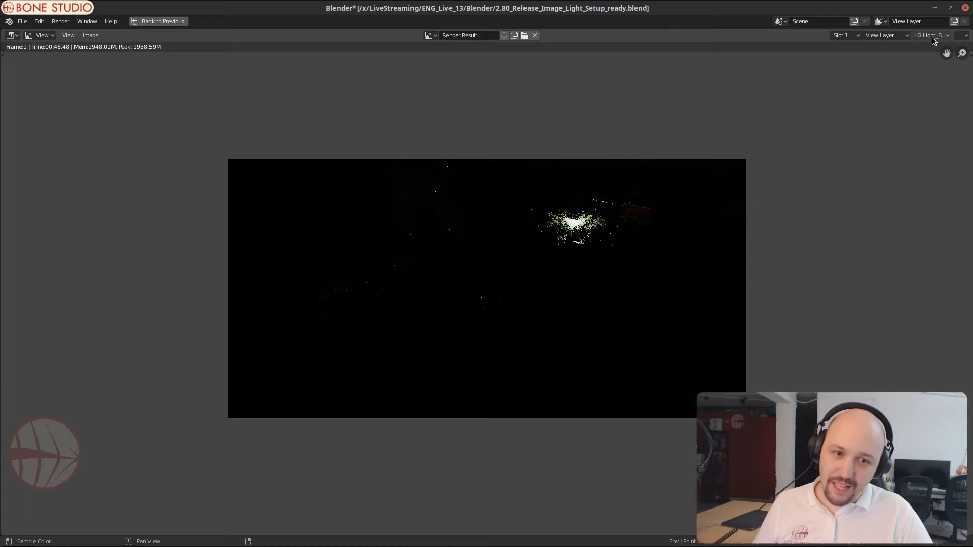
pyautogui.keyDown('ctrl'); pyautogui.scroll(-1, 932, 36); pyautogui.keyUp('ctrl')
pyautogui.click(934, 37)
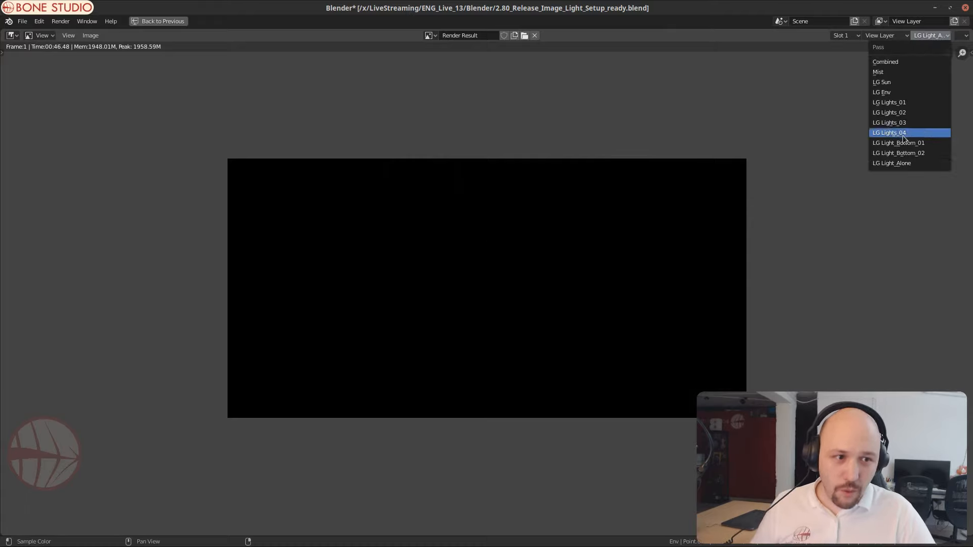
pyautogui.click(890, 163)
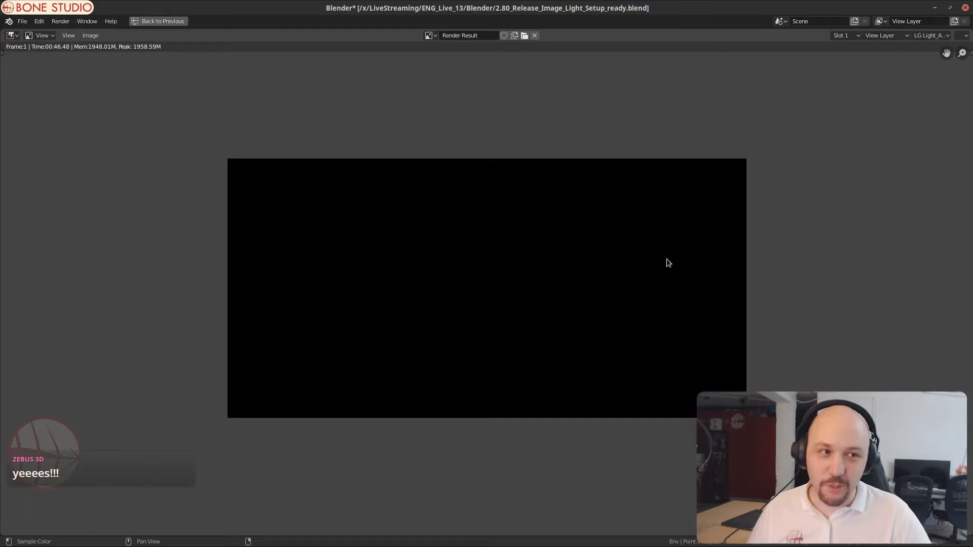
pyautogui.click(931, 35)
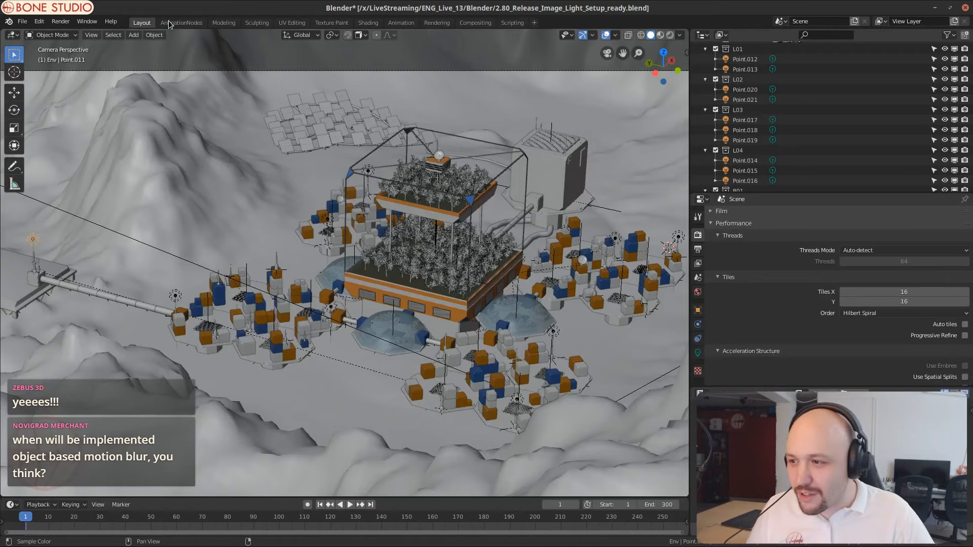
pyautogui.click(168, 21)
# Step: Open the Compositing workspace and bring the whole node tree from Render Layers to Composite into view
pyautogui.click(464, 23)
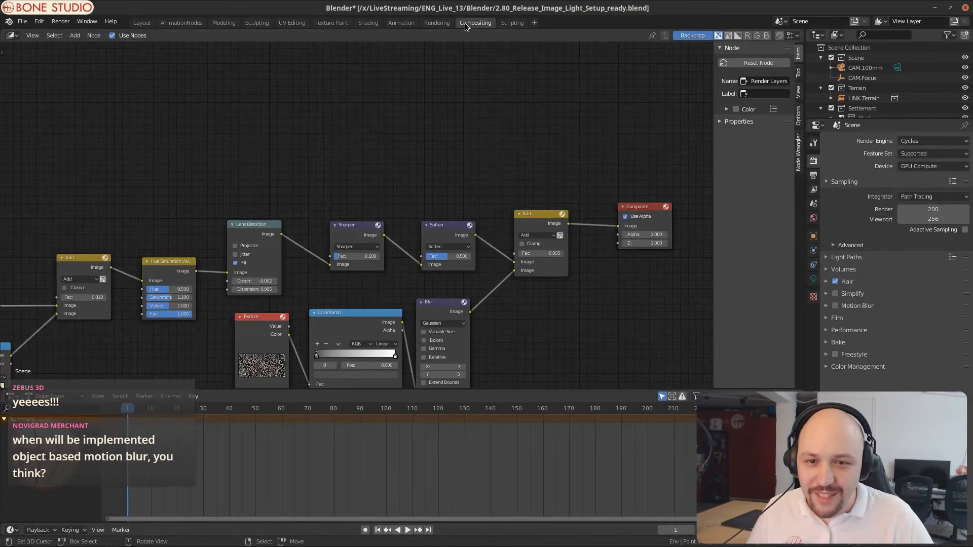
pyautogui.scroll(-5, 400, 198)
pyautogui.moveTo(351, 215); pyautogui.dragTo(499, 155, button='middle')
pyautogui.scroll(5, 388, 215)
pyautogui.moveTo(598, 198); pyautogui.dragTo(464, 242, button='middle')
pyautogui.scroll(-1, 463, 242)
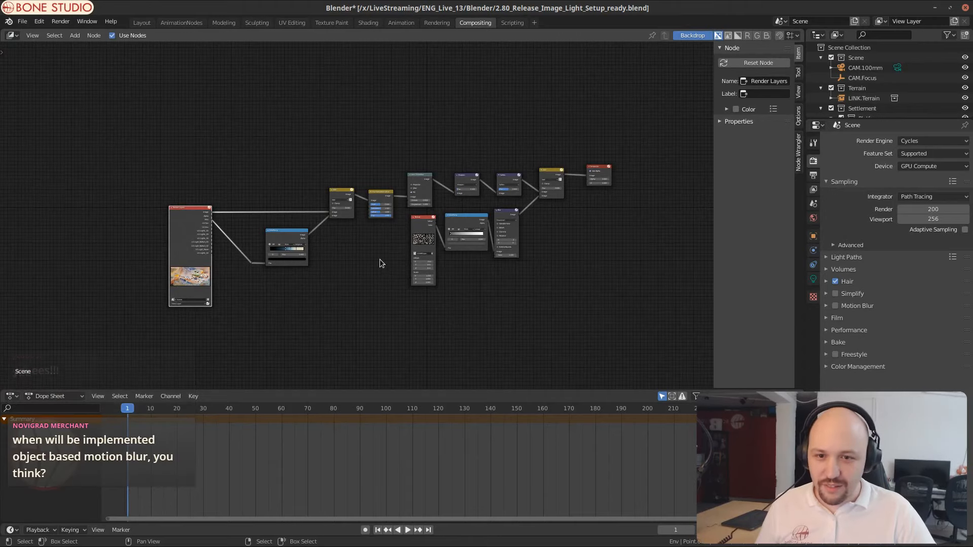
# Step: Move the Render Layers node well away from the rest of the node tree to make room for new nodes
pyautogui.click(21, 22)
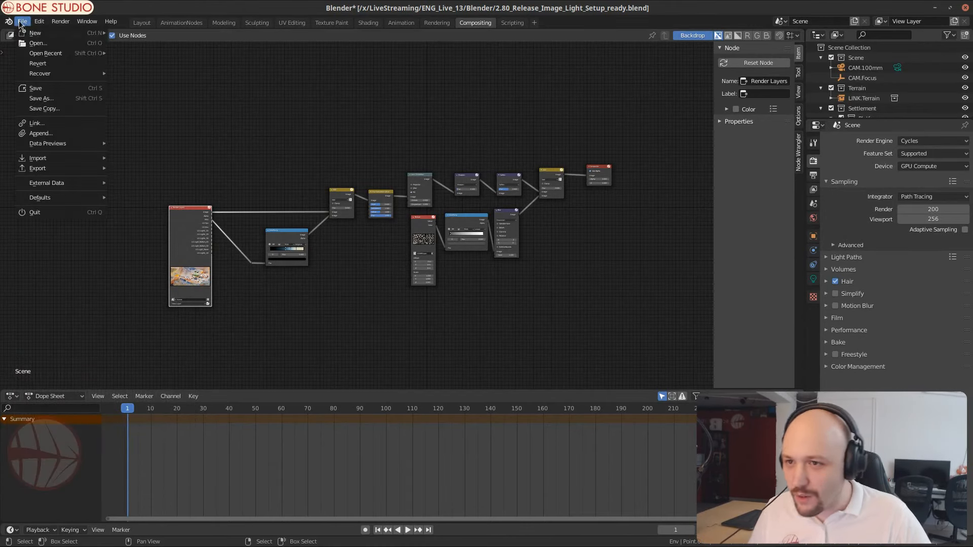
pyautogui.click(429, 106)
pyautogui.moveTo(267, 276); pyautogui.dragTo(433, 289, button='middle')
pyautogui.moveTo(353, 247); pyautogui.dragTo(133, 218)
pyautogui.scroll(-1, 213, 251)
pyautogui.scroll(4, 205, 255)
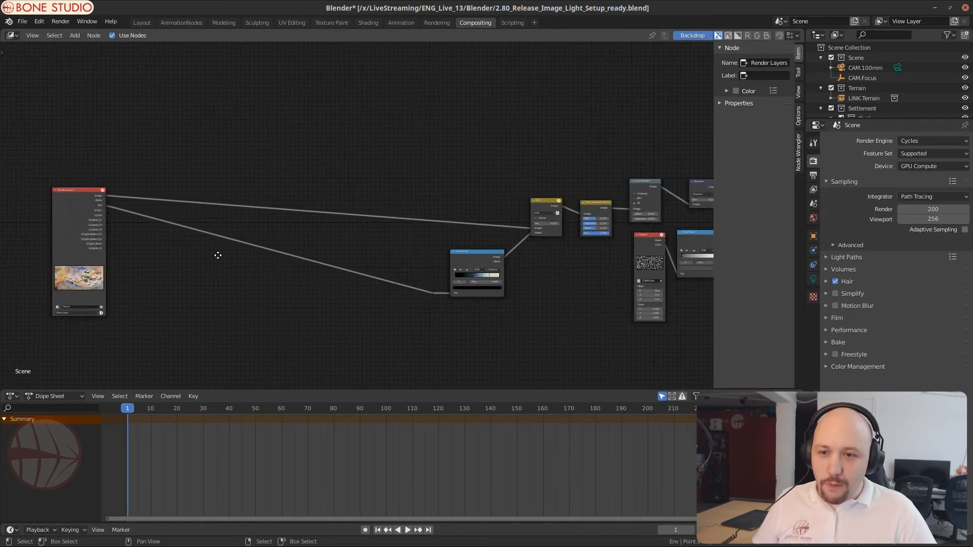
# Step: Attach a Viewer node to Render Layers, space the two nodes apart with the Viewer higher, and cycle the previewed pass to Mist
pyautogui.moveTo(218, 255); pyautogui.dragTo(473, 277, button='middle')
pyautogui.scroll(-1, 324, 232)
pyautogui.keyDown('ctrl'); pyautogui.keyDown('shift'); pyautogui.click(329, 231); pyautogui.keyUp('shift'); pyautogui.keyUp('ctrl')
pyautogui.scroll(3, 283, 307)
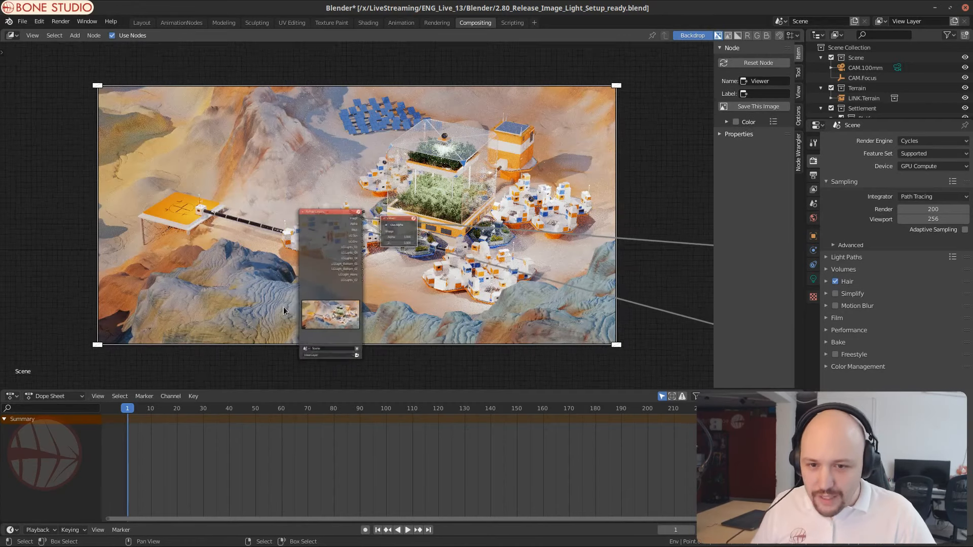
pyautogui.moveTo(318, 268); pyautogui.dragTo(191, 277)
pyautogui.scroll(4, 243, 284)
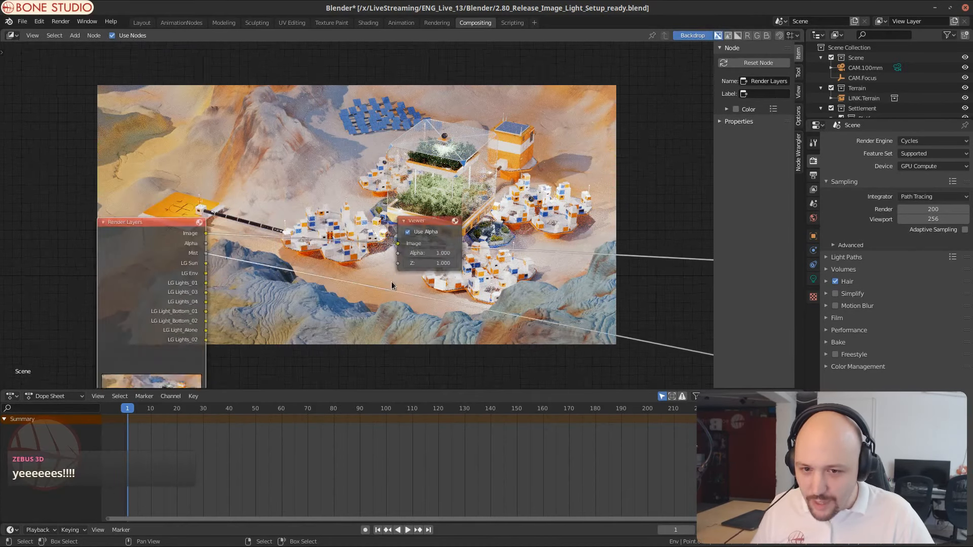
pyautogui.moveTo(271, 291); pyautogui.dragTo(308, 212, button='middle')
pyautogui.moveTo(501, 147); pyautogui.dragTo(507, 100)
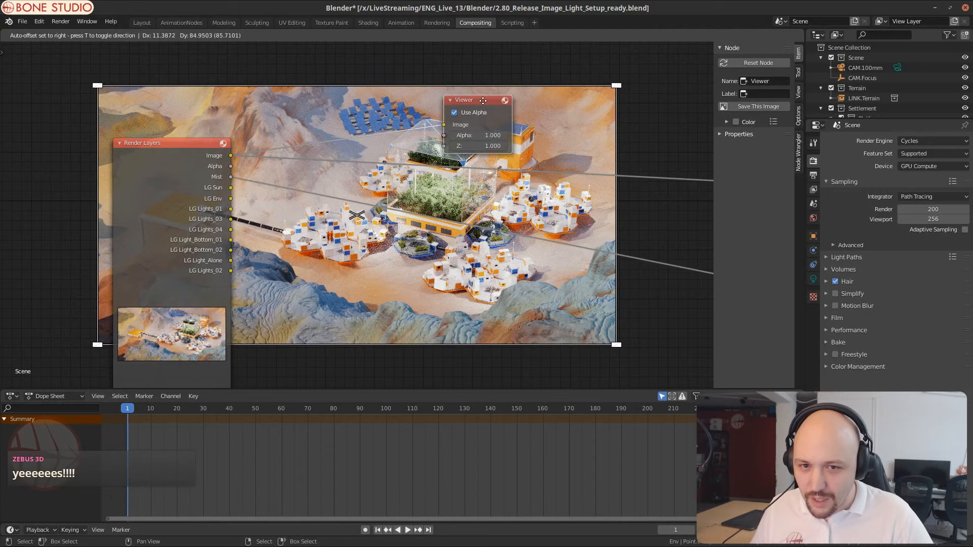
pyautogui.keyDown('ctrl'); pyautogui.keyDown('shift'); pyautogui.click(163, 192); pyautogui.keyUp('shift'); pyautogui.keyUp('ctrl')
pyautogui.keyDown('ctrl'); pyautogui.keyDown('shift'); pyautogui.click(186, 193); pyautogui.keyUp('shift'); pyautogui.keyUp('ctrl')
# Step: Add a Mix node and place it to the right of Render Layers, below the Viewer
pyautogui.hotkey('shift', 'a')
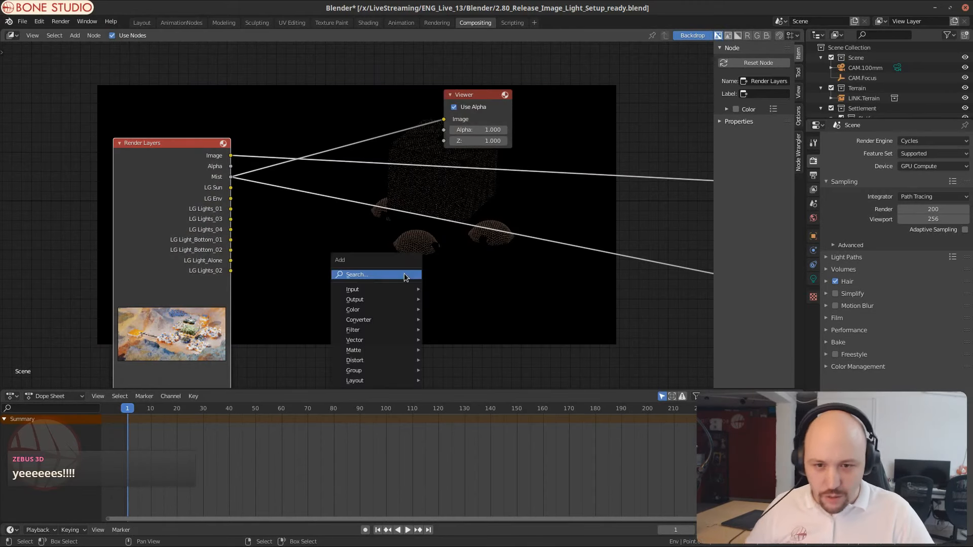
pyautogui.click(404, 274)
pyautogui.write('mix')
pyautogui.press('Return')
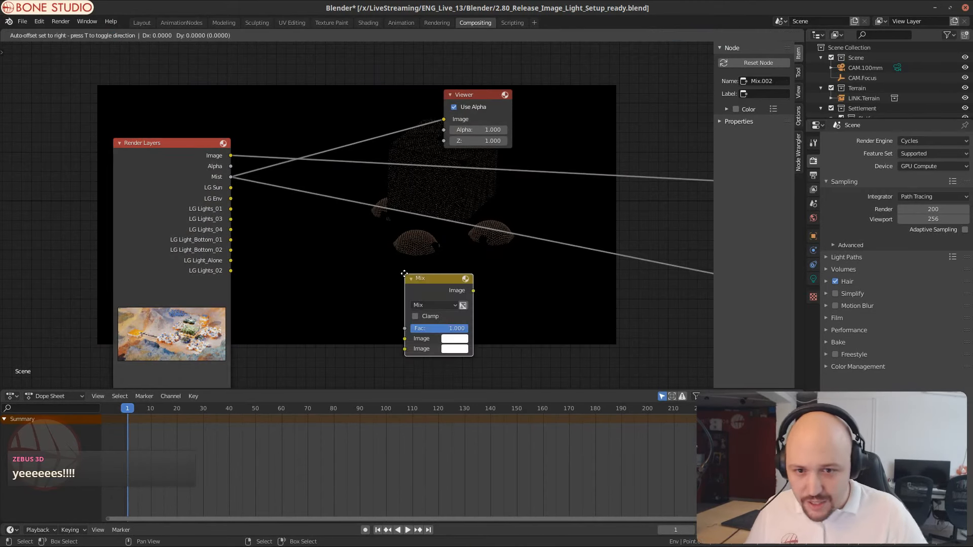
pyautogui.click(368, 269)
pyautogui.moveTo(368, 269); pyautogui.dragTo(542, 285)
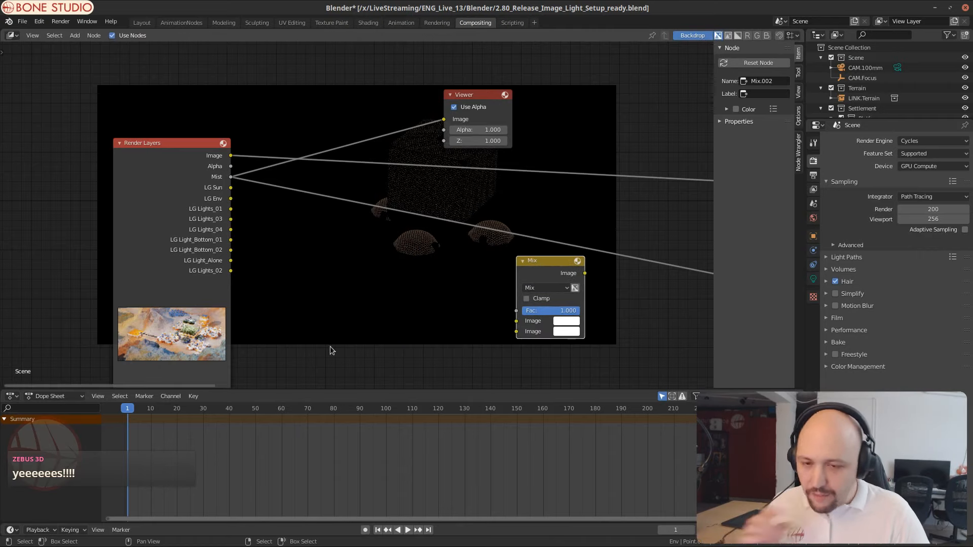
# Step: Add a second Mix node in the empty area below the first one
pyautogui.scroll(-2, 409, 326)
pyautogui.moveTo(409, 326); pyautogui.dragTo(419, 174, button='middle')
pyautogui.scroll(-1, 406, 224)
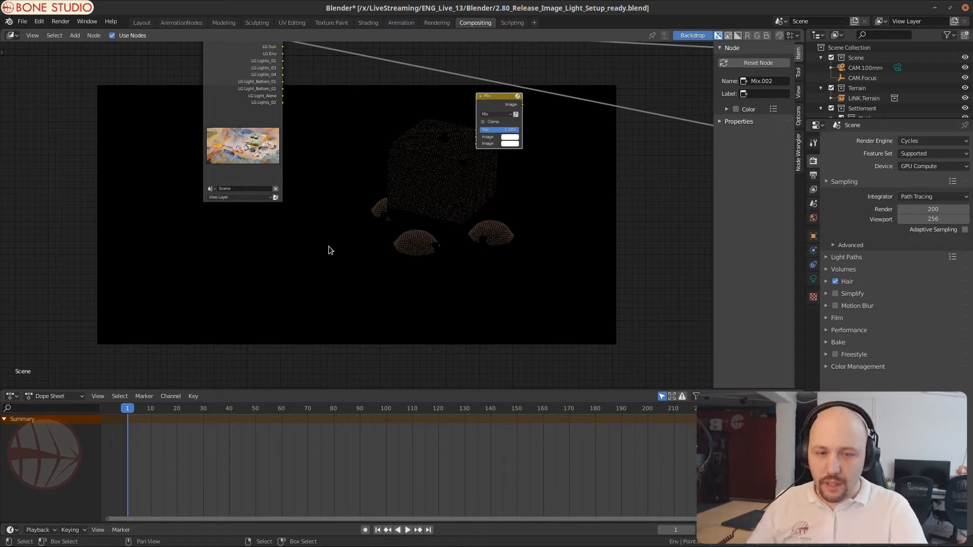
pyautogui.hotkey('shift', 'a')
pyautogui.click(396, 255)
pyautogui.write('mixc')
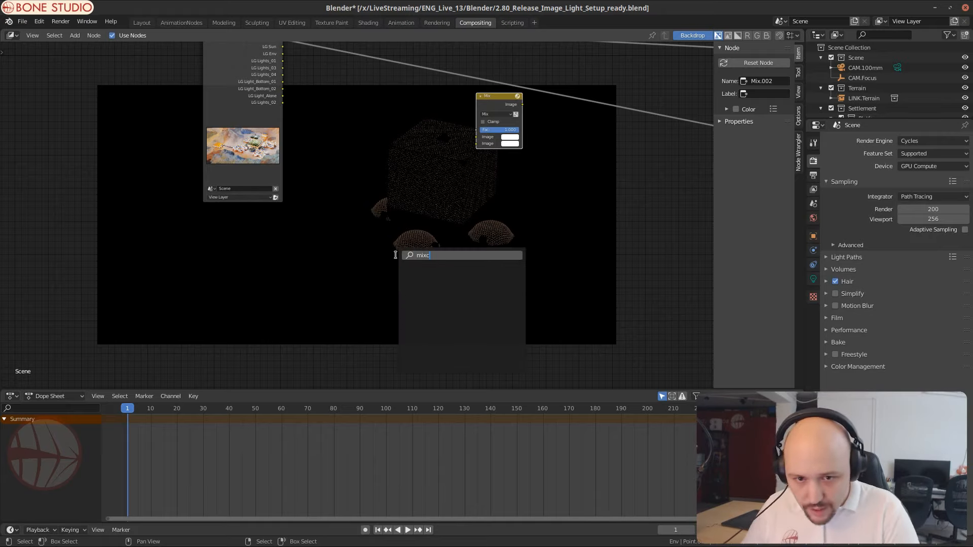
pyautogui.press('BackSpace')
pyautogui.press('Return')
pyautogui.click(412, 255)
# Step: Add a Math node below the second Mix node and set it to Power with values 2 and 1
pyautogui.hotkey('shift', 'a')
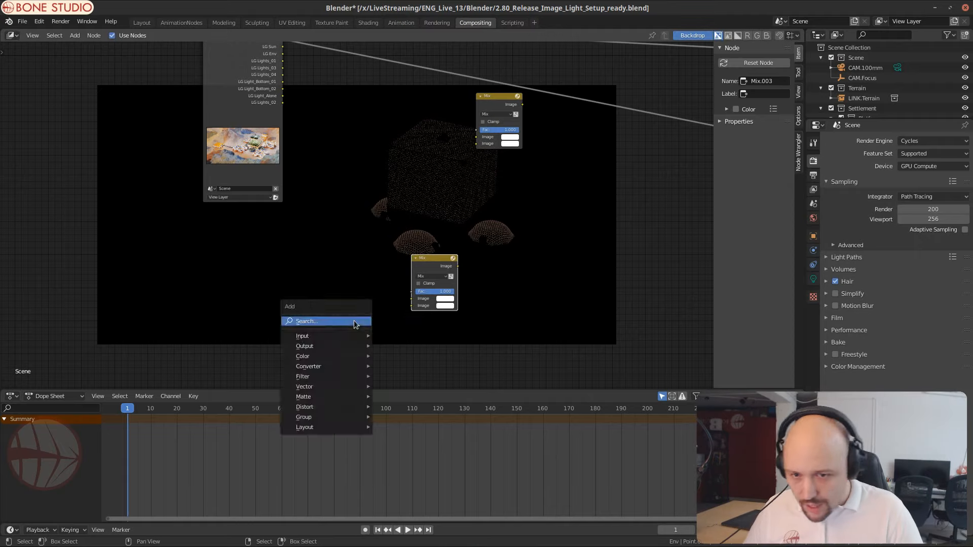
pyautogui.click(354, 321)
pyautogui.write('math')
pyautogui.press('Return')
pyautogui.click(354, 321)
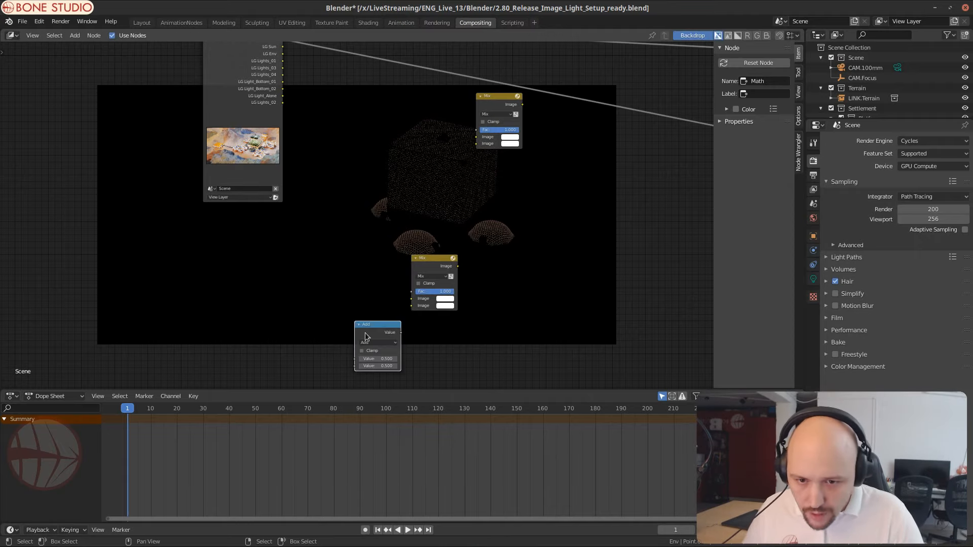
pyautogui.scroll(4, 366, 337)
pyautogui.moveTo(385, 383); pyautogui.dragTo(353, 296, button='middle')
pyautogui.click(353, 300)
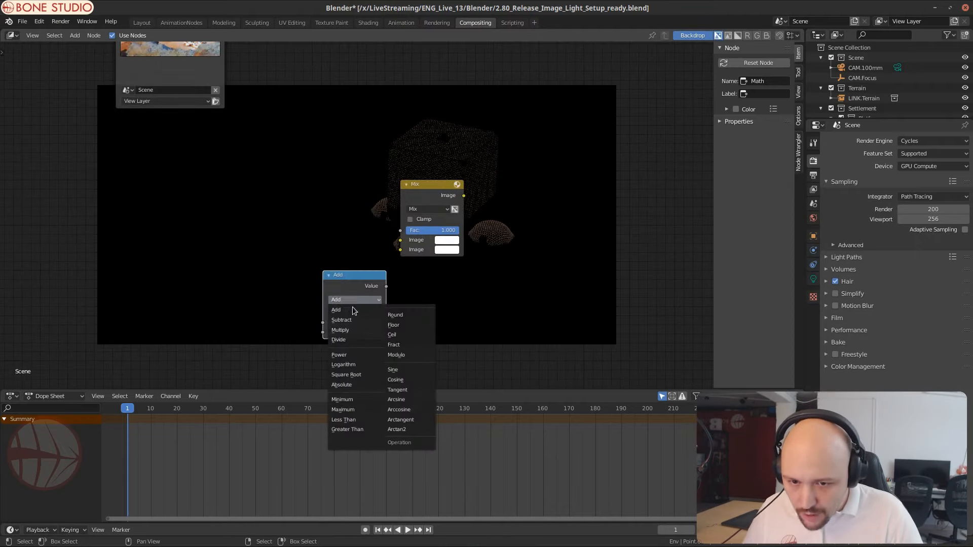
pyautogui.click(353, 356)
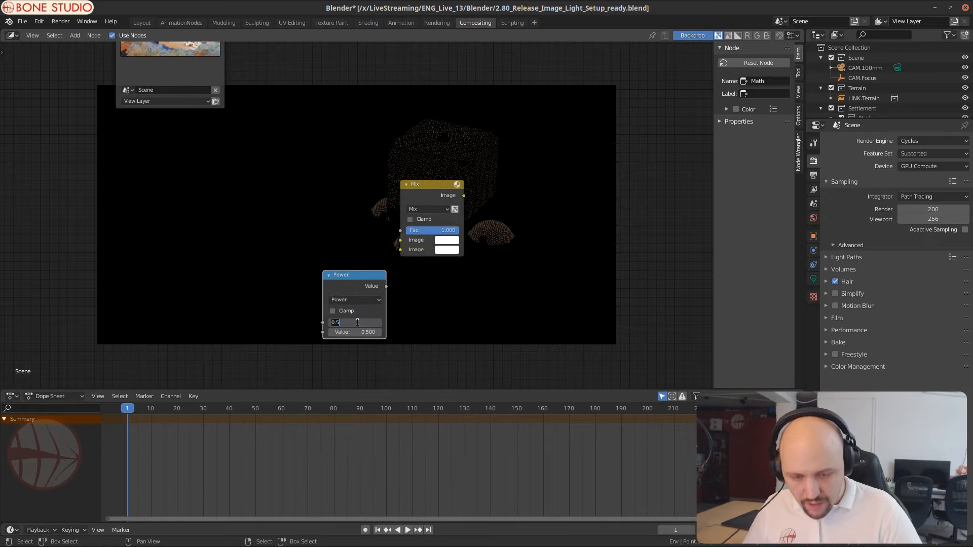
pyautogui.click(356, 332)
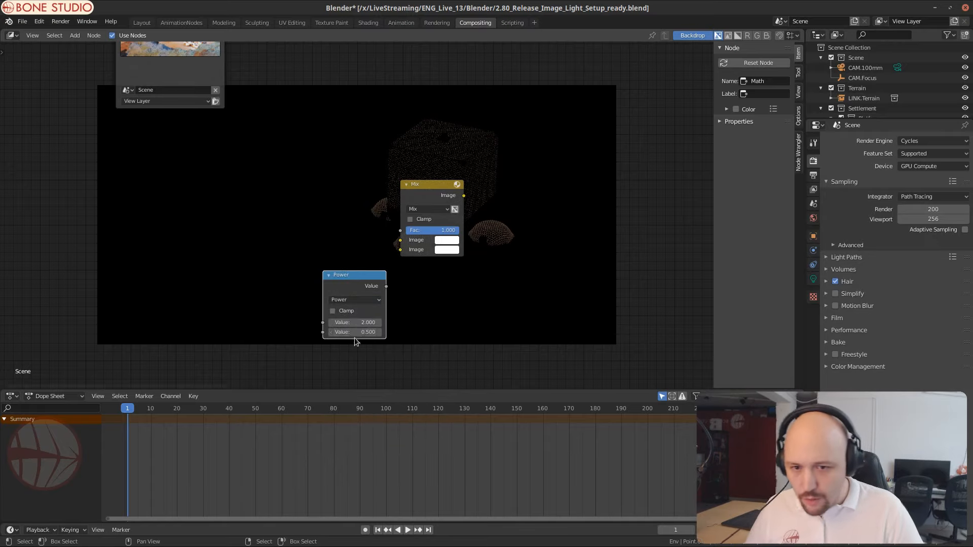
pyautogui.write('1')
pyautogui.press('Return')
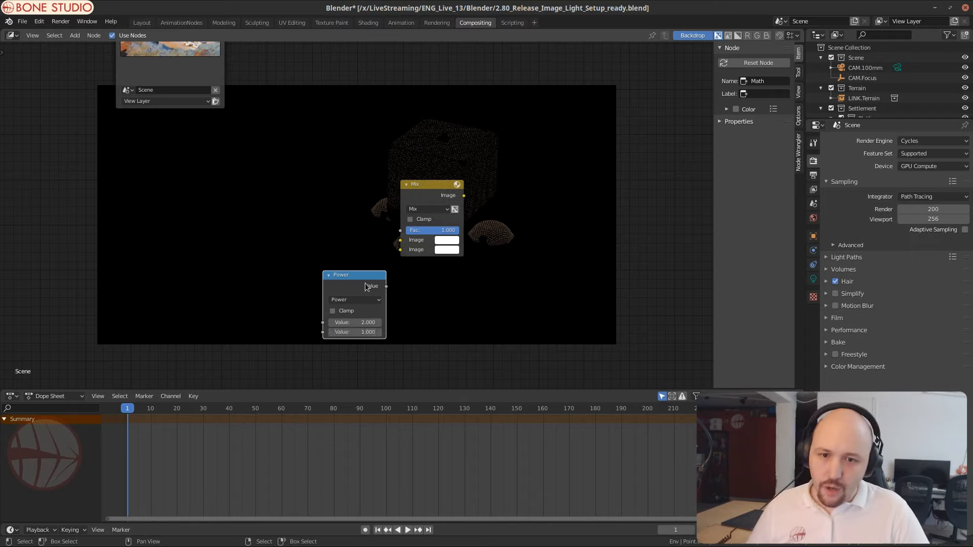
# Step: Link the Power value to the lower Mix node's second Image input and set that node's blending to Multiply
pyautogui.moveTo(367, 285); pyautogui.dragTo(402, 249)
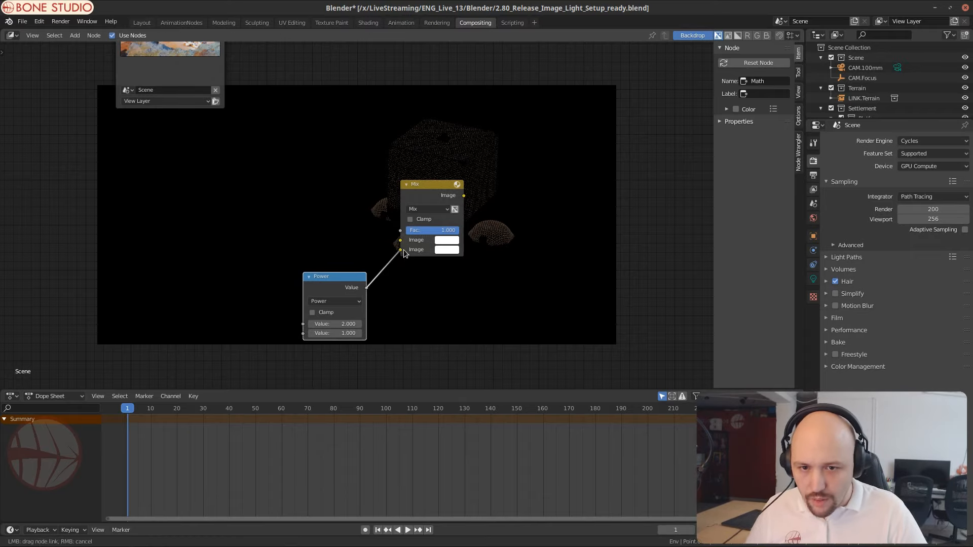
pyautogui.click(437, 209)
pyautogui.click(429, 246)
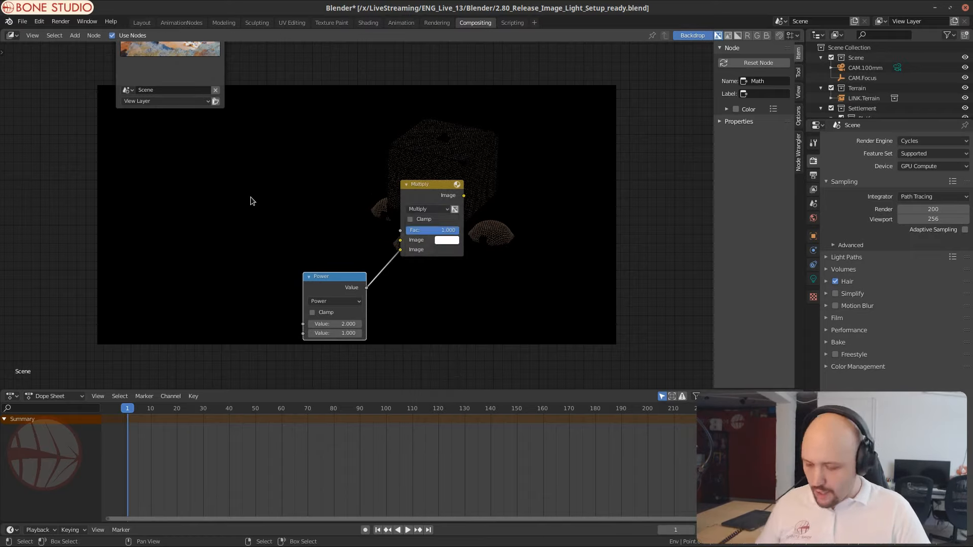
# Step: Group the Multiply and Power nodes, exposing Image and the exponent Value as inputs and the multiplied Image as output, and leave the group
pyautogui.press('b')
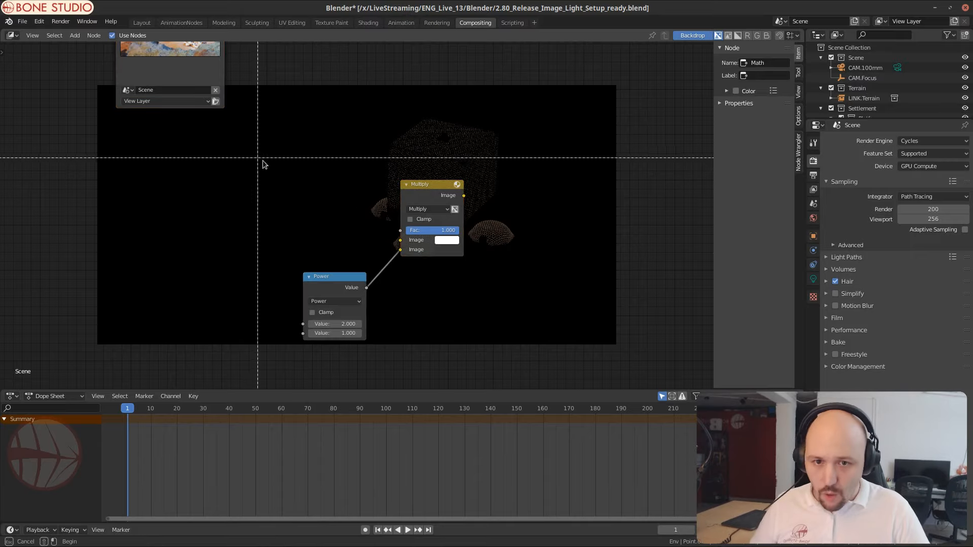
pyautogui.moveTo(265, 163); pyautogui.dragTo(509, 368)
pyautogui.hotkey('ctrl', 'g')
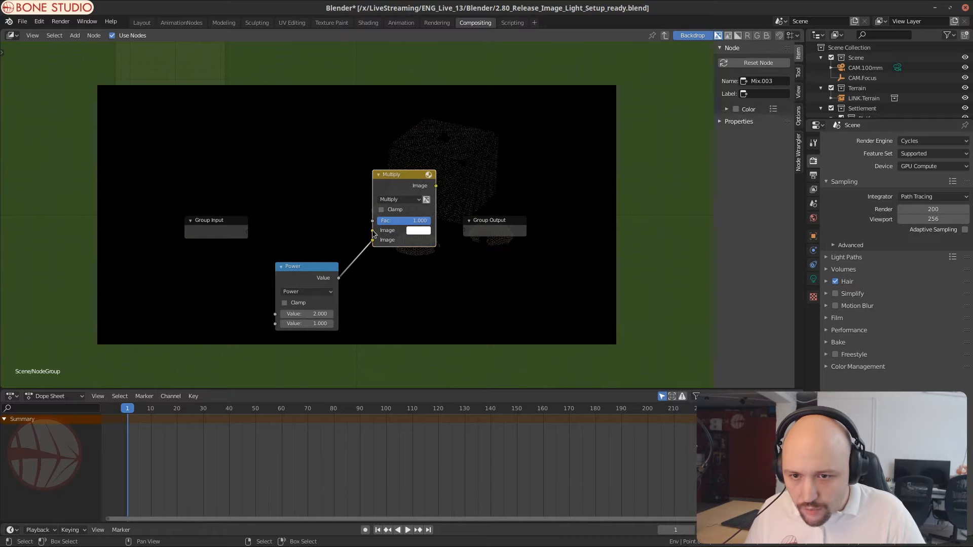
pyautogui.moveTo(372, 229); pyautogui.dragTo(246, 231)
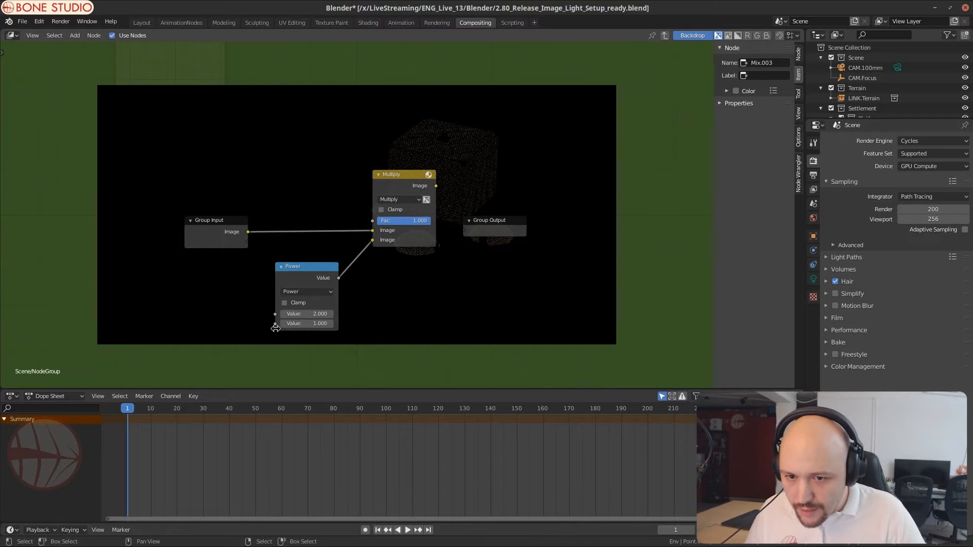
pyautogui.moveTo(274, 323); pyautogui.dragTo(248, 241)
pyautogui.moveTo(435, 186); pyautogui.dragTo(468, 227)
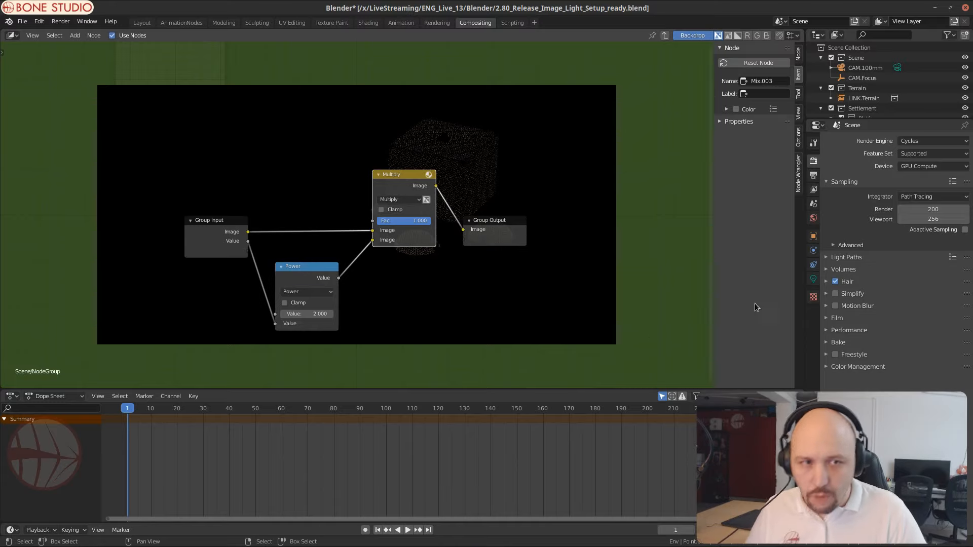
pyautogui.click(665, 38)
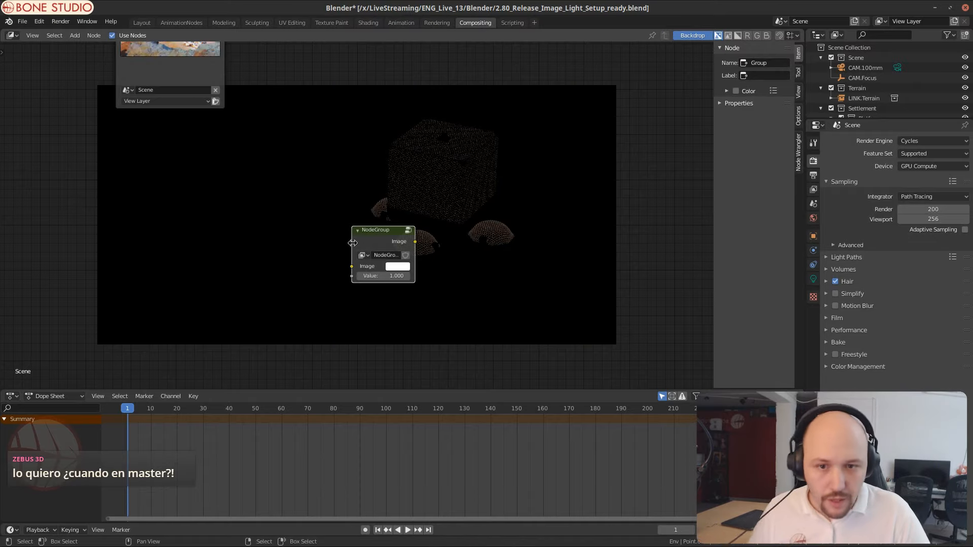
# Step: Set both the name and the label of the new group node to Exposure
pyautogui.click(771, 63)
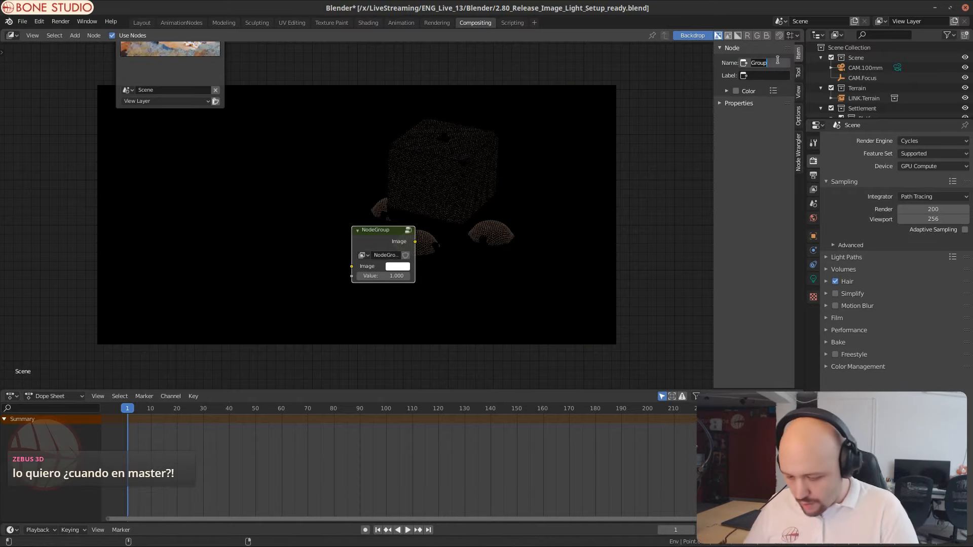
pyautogui.write('Exposure')
pyautogui.press('Return')
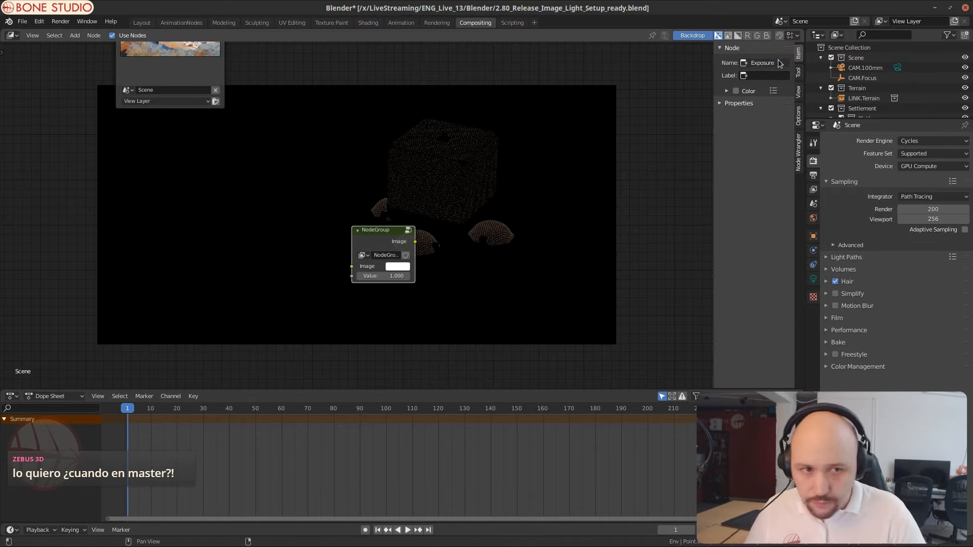
pyautogui.click(774, 78)
pyautogui.write('Exposu')
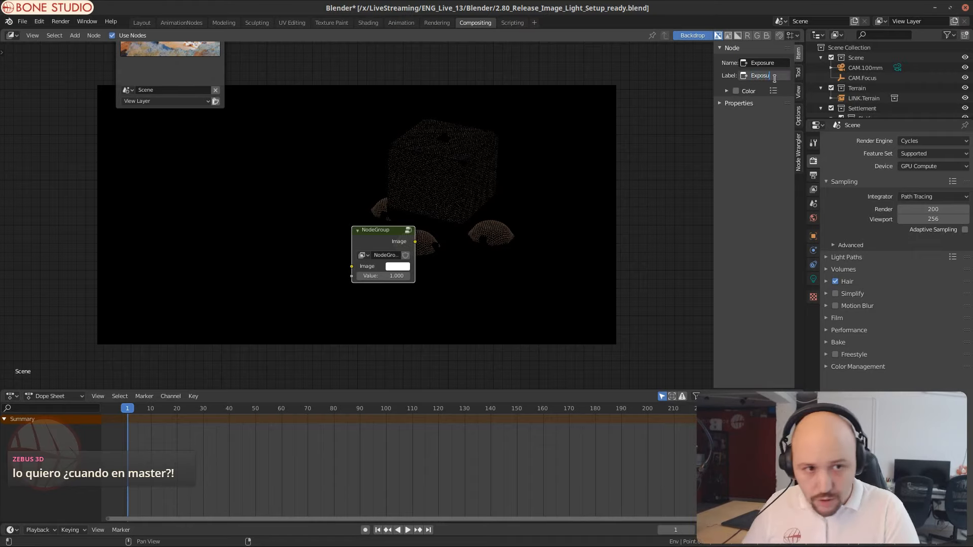
pyautogui.write('re')
pyautogui.press('Return')
# Step: Reposition Render Layers, feed its LG Sun pass into the Exposure node's Image input, and preview the Exposure output in the Viewer
pyautogui.scroll(-3, 334, 130)
pyautogui.moveTo(333, 128); pyautogui.dragTo(336, 225, button='middle')
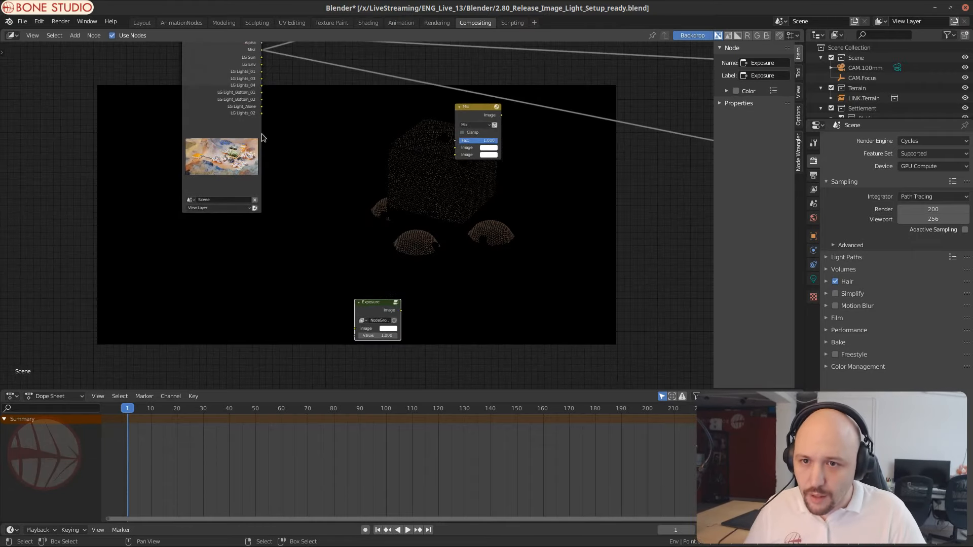
pyautogui.moveTo(195, 79); pyautogui.dragTo(154, 104)
pyautogui.moveTo(362, 301)
pyautogui.mouseDown()
pyautogui.moveTo(312, 81)
pyautogui.moveTo(293, 140)
pyautogui.moveTo(335, 255)
pyautogui.moveTo(371, 293)
pyautogui.mouseUp()
pyautogui.scroll(4, 293, 140)
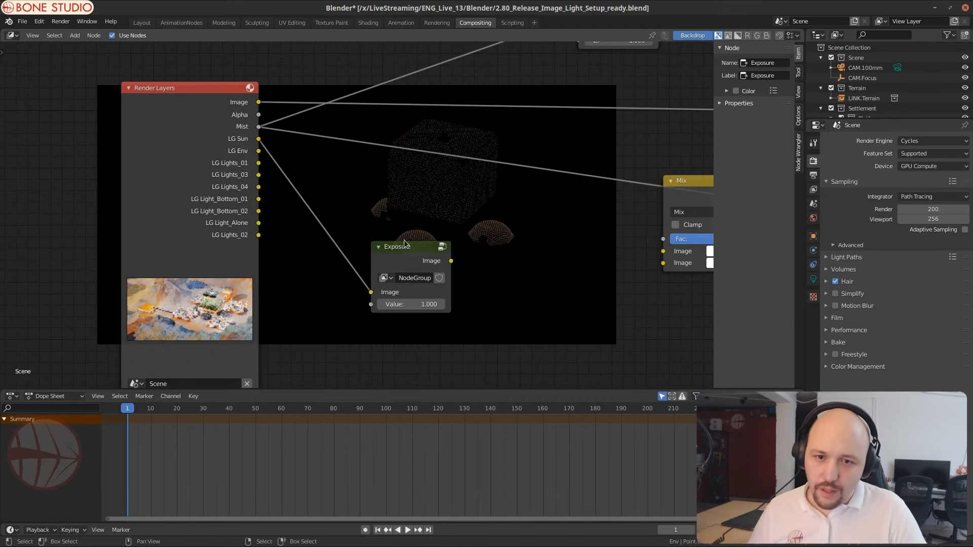
pyautogui.moveTo(404, 243); pyautogui.dragTo(409, 196)
# Step: Try a value of 0.5 on the LG Sun Exposure node and then set it to 0
pyautogui.click(417, 255)
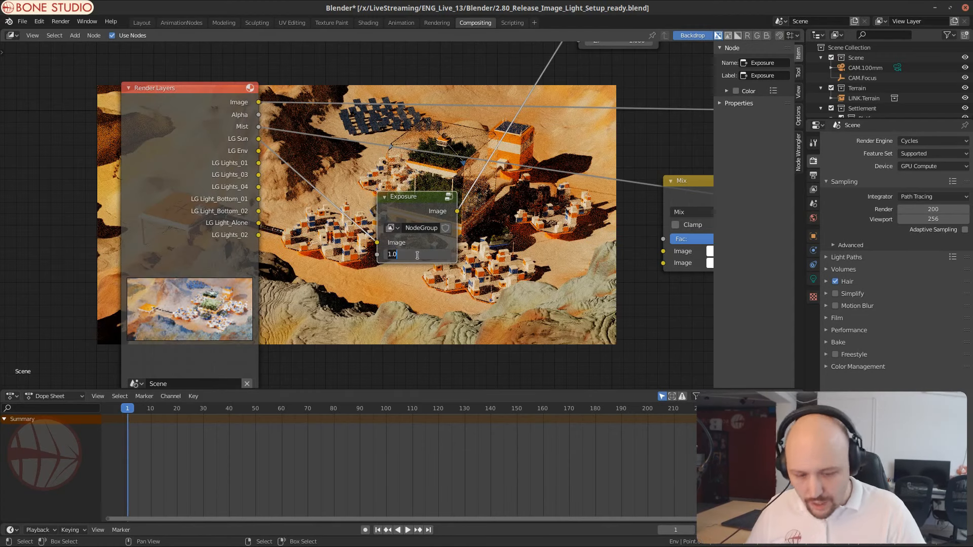
pyautogui.write('0.5')
pyautogui.press('Return')
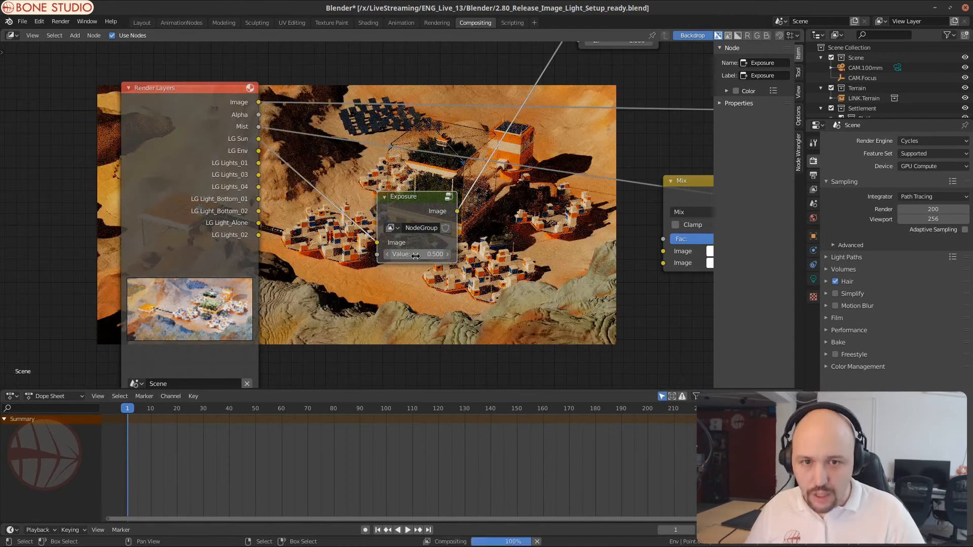
pyautogui.click(416, 256)
pyautogui.write('0')
pyautogui.press('Return')
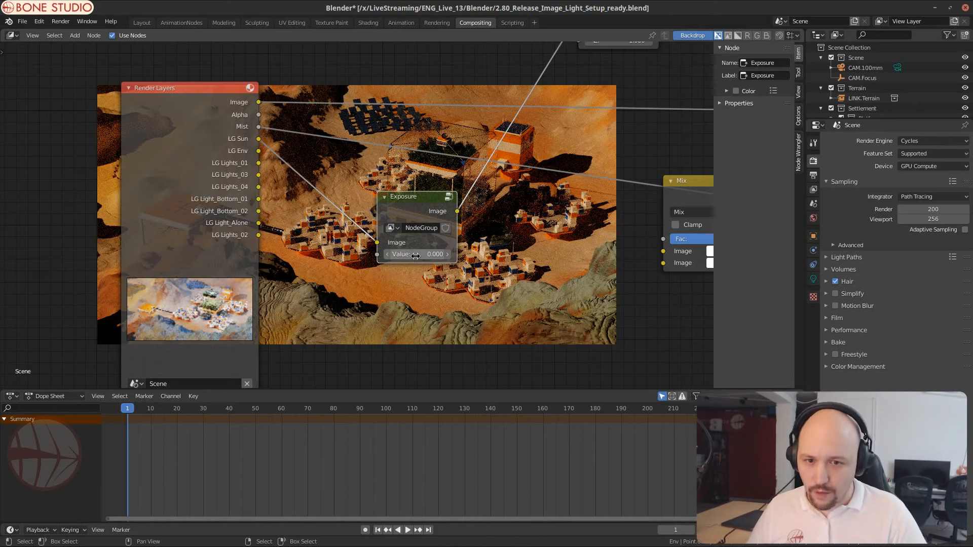
# Step: Try raising the Exposure node's value to about 1.9, then reset it to 0
pyautogui.scroll(2, 416, 256)
pyautogui.moveTo(442, 262)
pyautogui.mouseDown()
pyautogui.moveTo(400, 262)
pyautogui.moveTo(452, 262)
pyautogui.mouseUp()
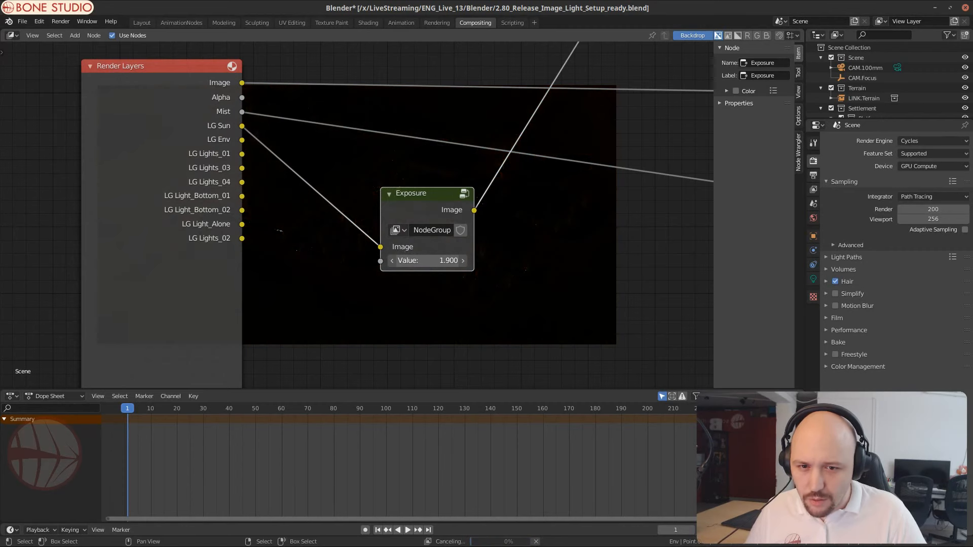
pyautogui.click(436, 262)
pyautogui.write('0')
pyautogui.press('Return')
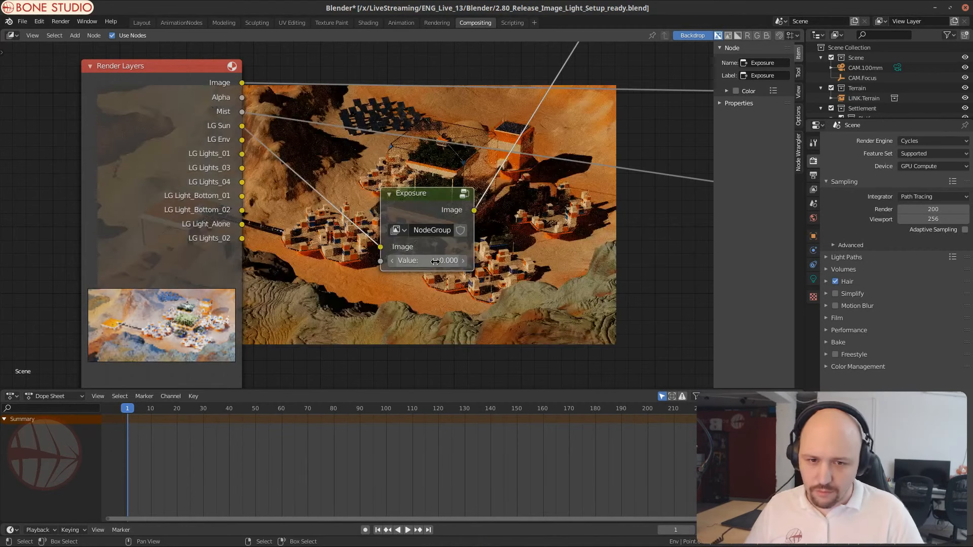
# Step: Check the nodes inside the Exposure group, then move the Exposure node up and place a duplicate directly below it
pyautogui.click(461, 194)
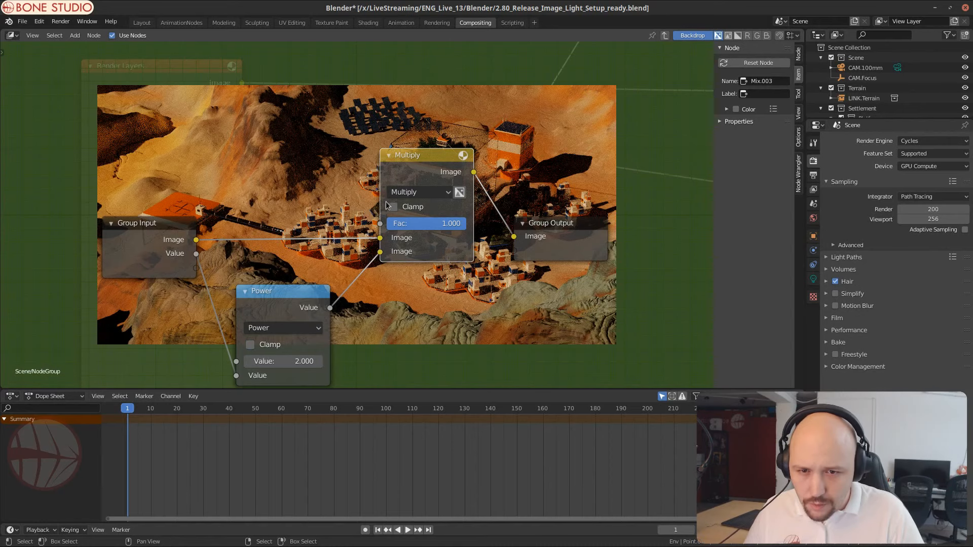
pyautogui.click(664, 35)
pyautogui.moveTo(434, 209); pyautogui.dragTo(412, 157)
pyautogui.hotkey('shift', 'd')
pyautogui.click(422, 256)
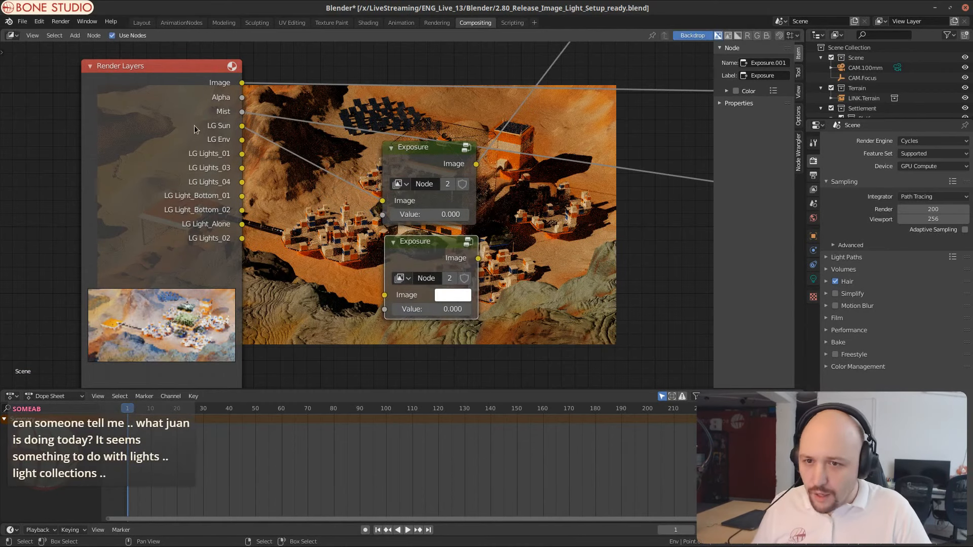
# Step: Feed the LG Env pass into the second Exposure node's Image input and move the Render Layers node lower
pyautogui.moveTo(242, 140); pyautogui.dragTo(384, 295)
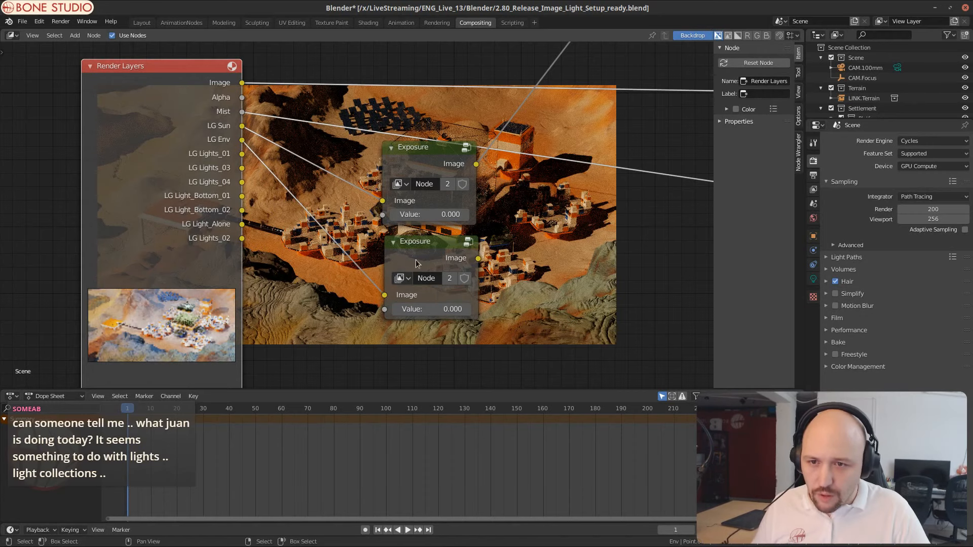
pyautogui.scroll(-5, 413, 255)
pyautogui.moveTo(193, 162); pyautogui.dragTo(150, 298)
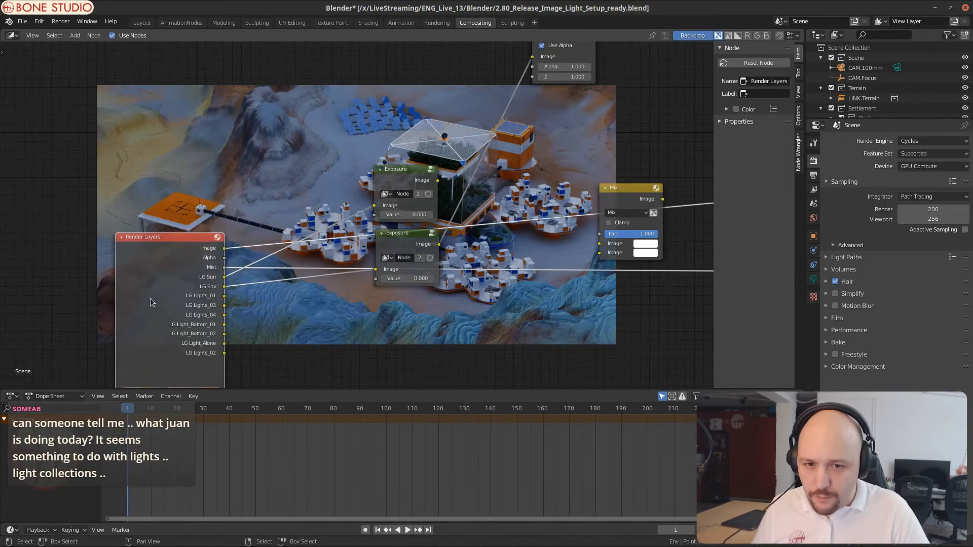
pyautogui.moveTo(150, 298); pyautogui.dragTo(153, 194, button='middle')
# Step: Duplicate the Exposure node directly below the second one and feed the LG Lights_01 pass into its Image input
pyautogui.hotkey('shift', 'd')
pyautogui.click(410, 200)
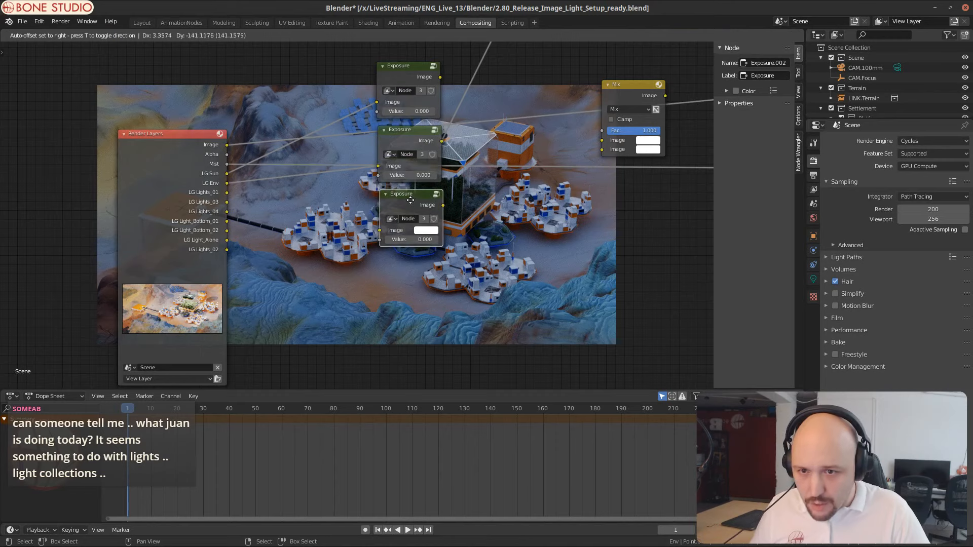
pyautogui.moveTo(227, 193); pyautogui.dragTo(259, 202)
pyautogui.moveTo(384, 231); pyautogui.dragTo(380, 231)
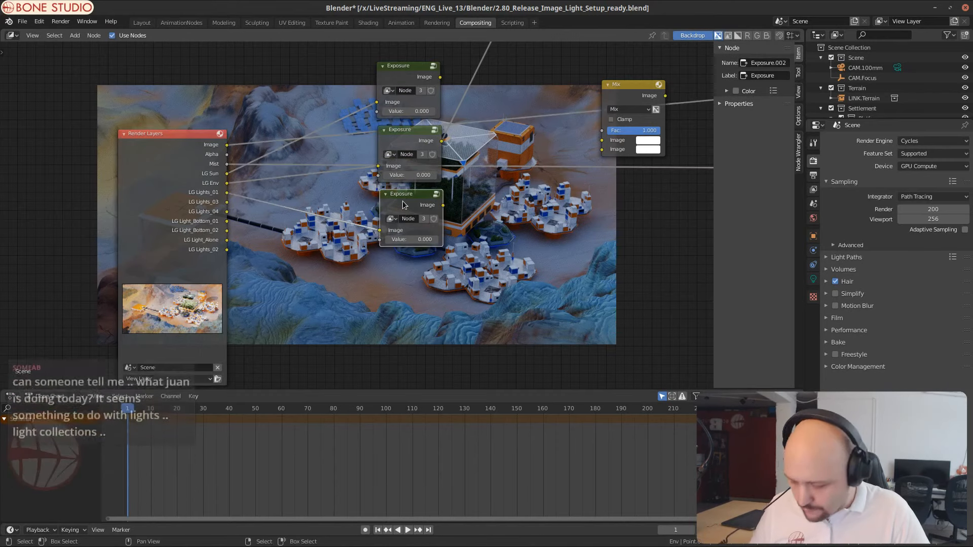
# Step: Duplicate the Exposure node five more times, stacking the copies in a column below the third one
pyautogui.hotkey('shift', 'd')
pyautogui.click(404, 267)
pyautogui.hotkey('shift', 'd')
pyautogui.click(400, 329)
pyautogui.moveTo(400, 328); pyautogui.dragTo(433, 204, button='middle')
pyautogui.hotkey('shift', 'd')
pyautogui.click(438, 284)
pyautogui.moveTo(439, 284); pyautogui.dragTo(438, 193, button='middle')
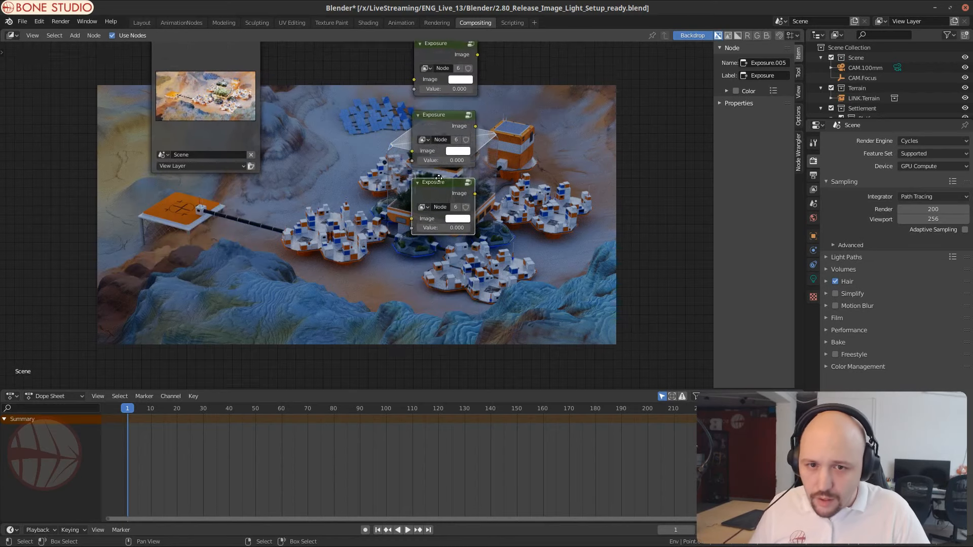
pyautogui.hotkey('shift', 'd')
pyautogui.click(434, 265)
pyautogui.hotkey('shift', 'd')
pyautogui.click(434, 313)
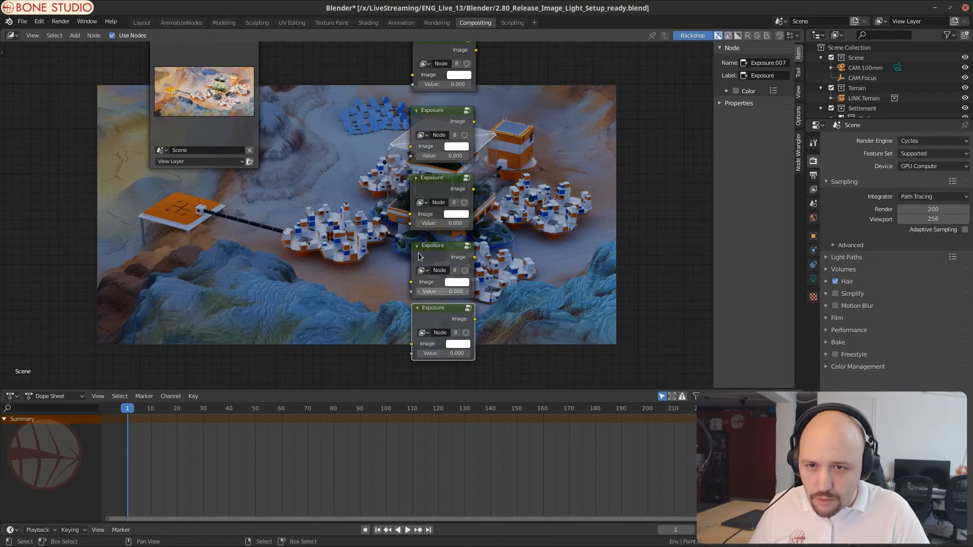
# Step: Feed the LG Lights_02, LG Lights_03 and LG Lights_04 passes into the fourth, fifth and sixth Exposure nodes' Image inputs
pyautogui.moveTo(296, 44); pyautogui.dragTo(283, 214, button='middle')
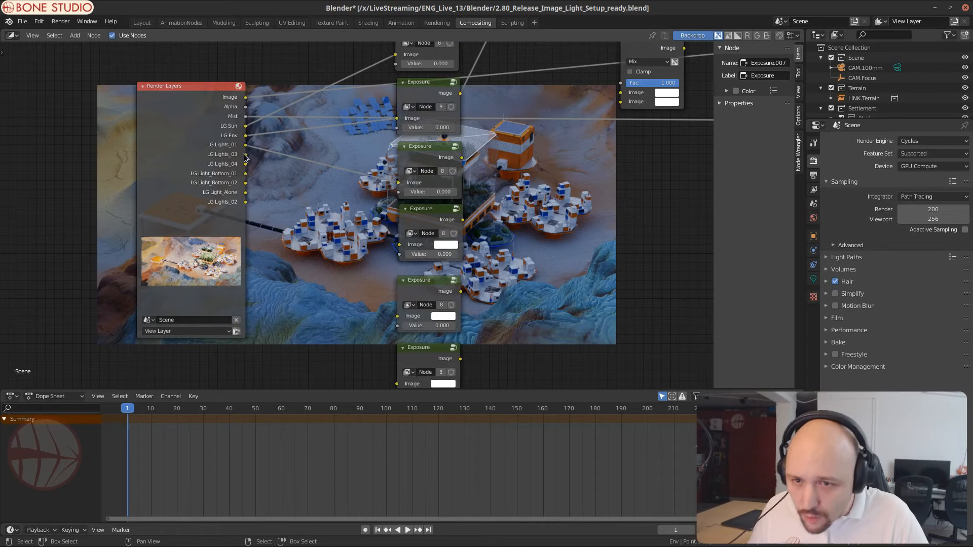
pyautogui.moveTo(245, 203); pyautogui.dragTo(399, 245)
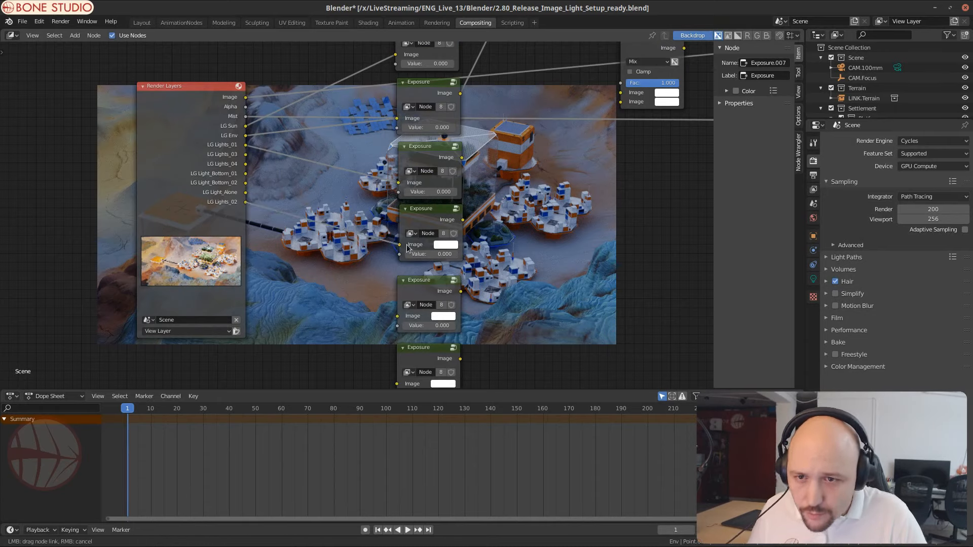
pyautogui.moveTo(245, 156); pyautogui.dragTo(397, 317)
pyautogui.scroll(-1, 284, 228)
pyautogui.moveTo(240, 168); pyautogui.dragTo(230, 67, button='middle')
pyautogui.moveTo(241, 67); pyautogui.dragTo(379, 271)
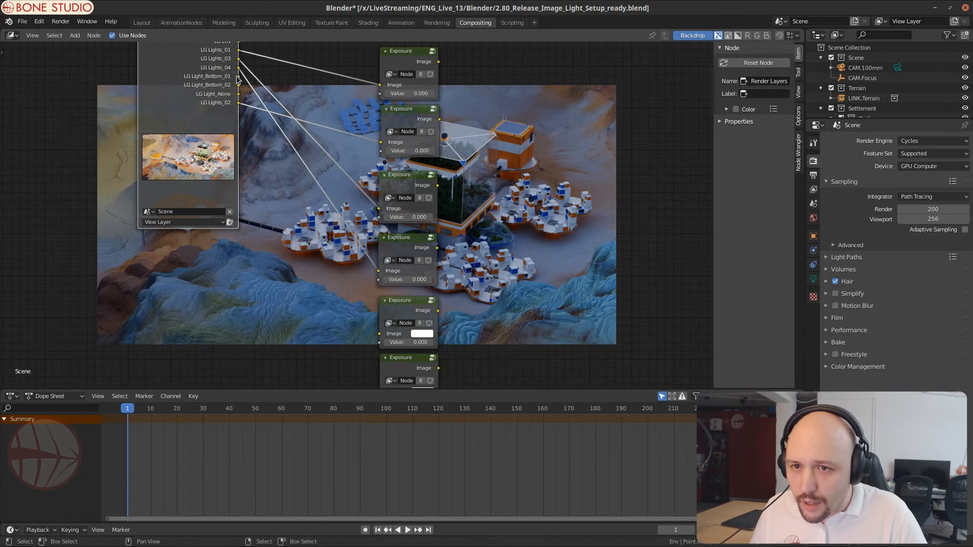
# Step: Feed the LG Light_Bottom_01 and LG Light_Bottom_02 passes into the Image inputs of the last two Exposure nodes
pyautogui.moveTo(238, 76); pyautogui.dragTo(380, 333)
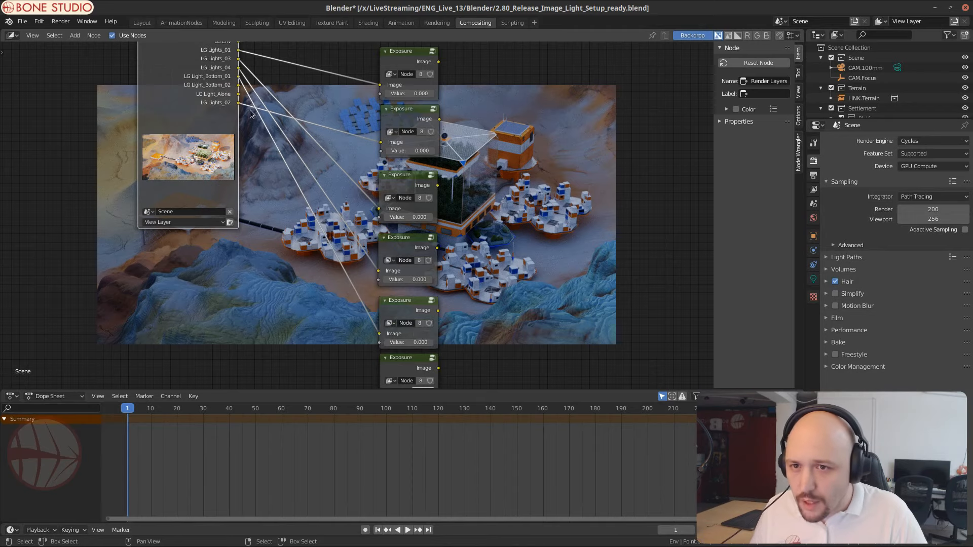
pyautogui.moveTo(239, 86); pyautogui.dragTo(381, 391)
pyautogui.moveTo(305, 293); pyautogui.dragTo(282, 221, button='middle')
pyautogui.moveTo(233, 158); pyautogui.dragTo(243, 317, button='middle')
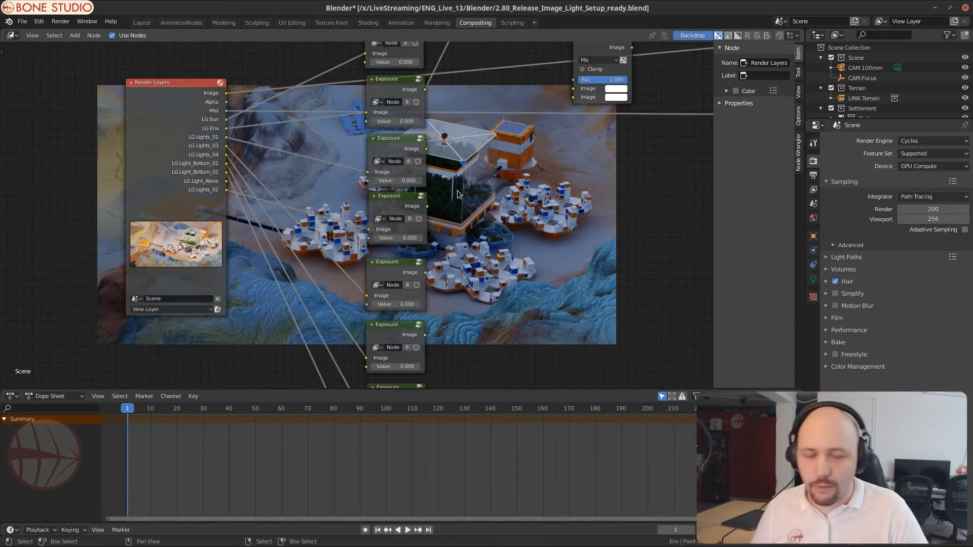
# Step: Combine the first two Exposure outputs in the Mix node, set its blend mode to Add, and move it lower beside the Exposure column
pyautogui.moveTo(437, 57); pyautogui.dragTo(337, 154, button='middle')
pyautogui.scroll(3, 338, 154)
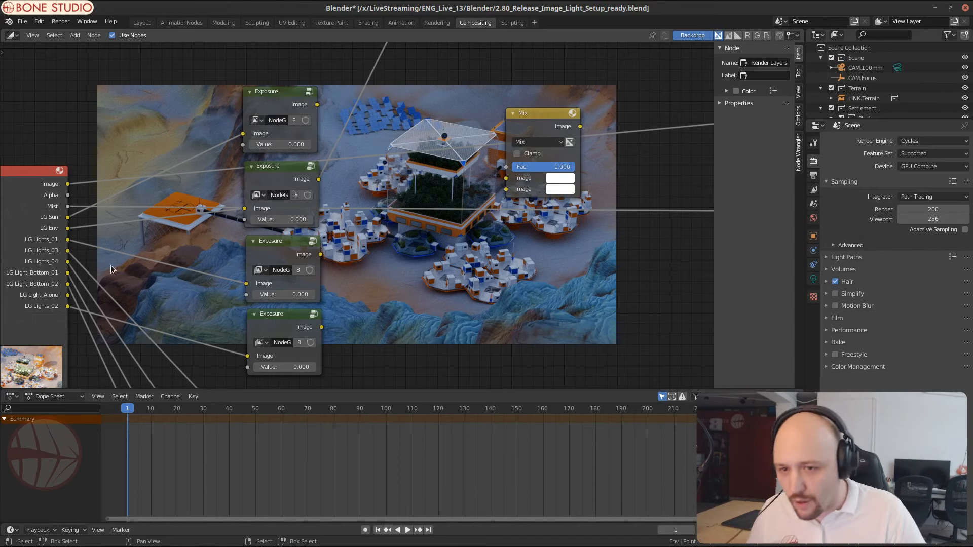
pyautogui.moveTo(319, 104)
pyautogui.mouseDown()
pyautogui.moveTo(471, 177)
pyautogui.moveTo(506, 178)
pyautogui.mouseUp()
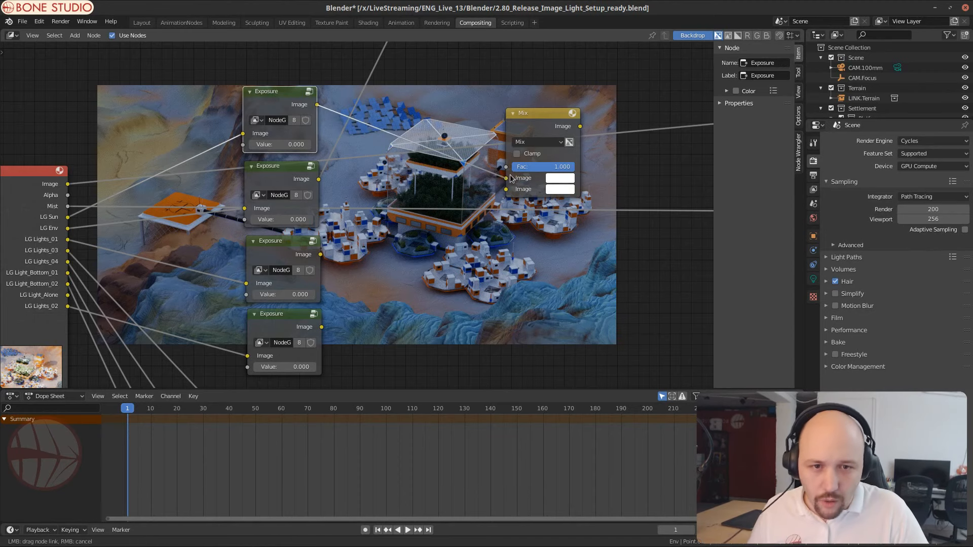
pyautogui.click(537, 142)
pyautogui.click(528, 247)
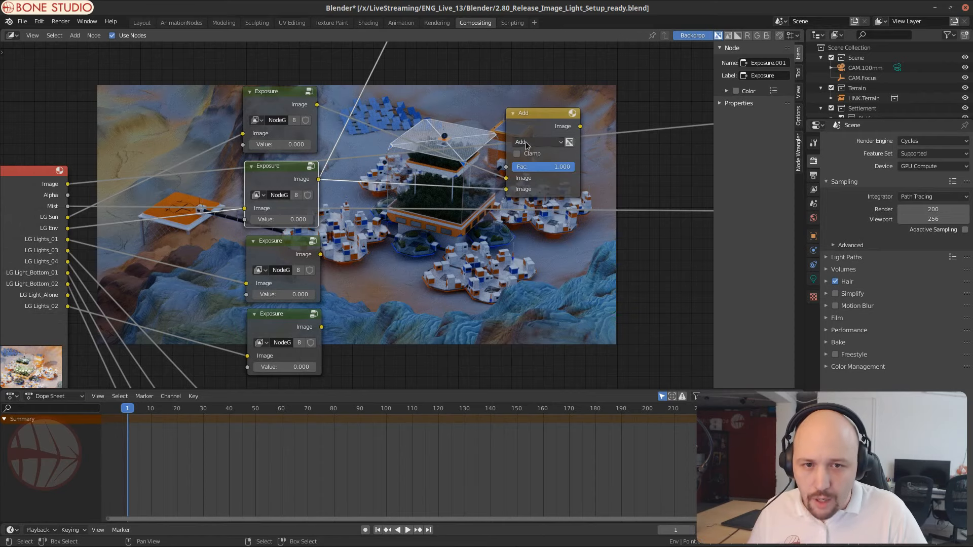
pyautogui.moveTo(525, 127); pyautogui.dragTo(465, 223)
# Step: Duplicate the Add node and feed the first Add output and the third Exposure output into its Image inputs
pyautogui.moveTo(512, 263); pyautogui.dragTo(363, 167, button='middle')
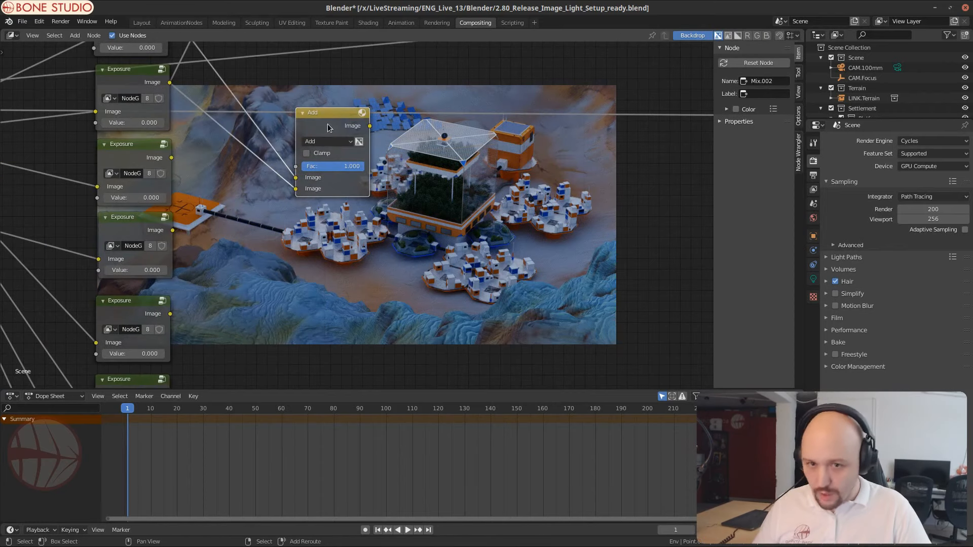
pyautogui.hotkey('shift', 'd')
pyautogui.click(447, 182)
pyautogui.moveTo(371, 127); pyautogui.dragTo(418, 236)
pyautogui.moveTo(171, 157); pyautogui.dragTo(418, 247)
# Step: Place a third Add node combining the second Add output with the fourth Exposure output
pyautogui.hotkey('shift', 'd')
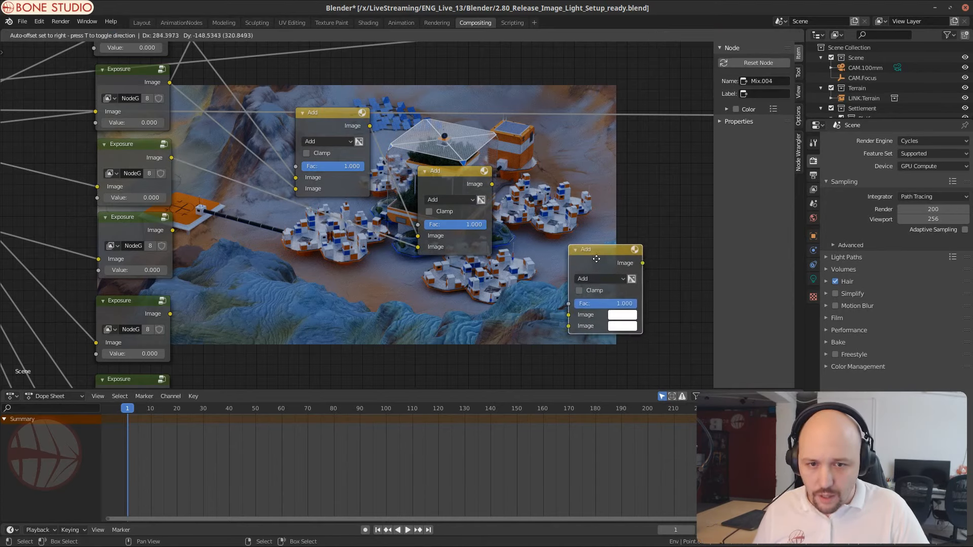
pyautogui.click(592, 262)
pyautogui.moveTo(163, 255); pyautogui.dragTo(68, 199, button='middle')
pyautogui.moveTo(79, 175); pyautogui.dragTo(468, 270)
pyautogui.moveTo(398, 131); pyautogui.dragTo(468, 259)
# Step: Place a fourth Add node combining the third Add output with the fifth Exposure output, and shift it slightly away from the previous one
pyautogui.moveTo(486, 211); pyautogui.dragTo(455, 124, button='middle')
pyautogui.hotkey('shift', 'd')
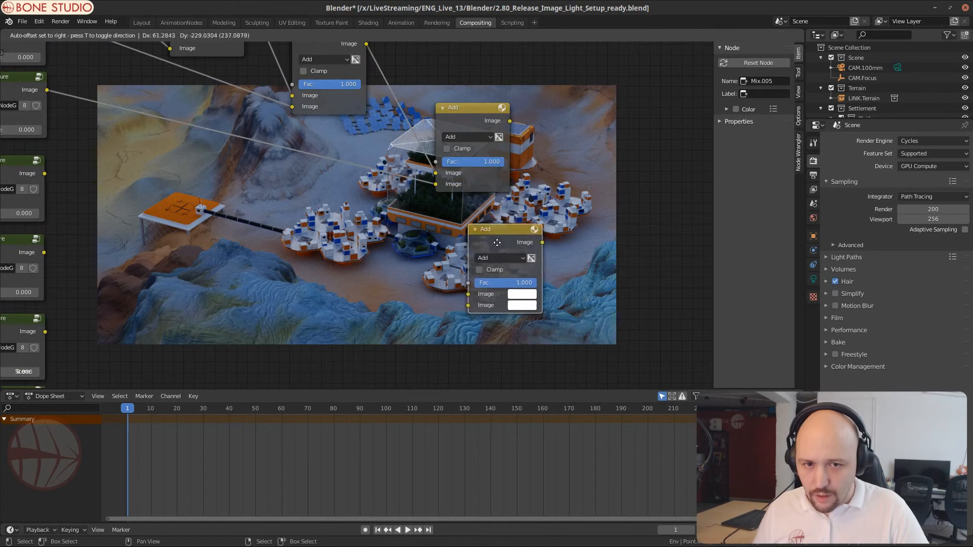
pyautogui.moveTo(510, 121); pyautogui.dragTo(531, 282)
pyautogui.scroll(-1, 424, 243)
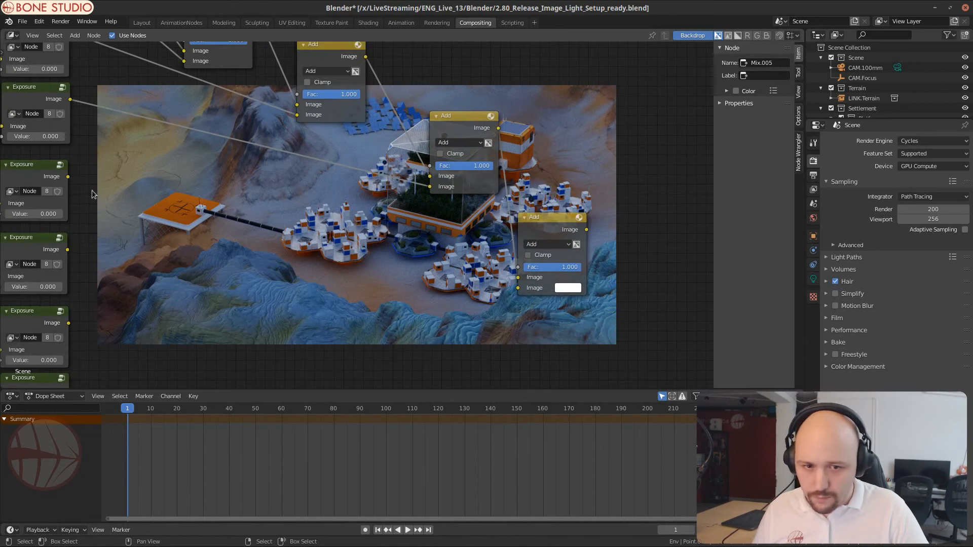
pyautogui.scroll(-2, 289, 107)
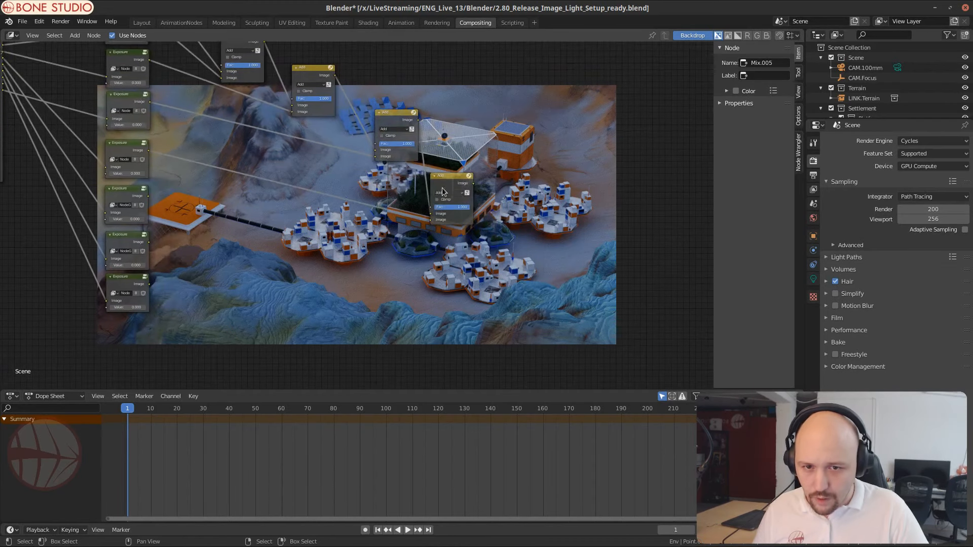
pyautogui.moveTo(442, 188); pyautogui.dragTo(455, 188)
# Step: Duplicate the fourth Add node down the chain and link the fourth Add node's output to the copy
pyautogui.hotkey('shift', 'd')
pyautogui.click(519, 238)
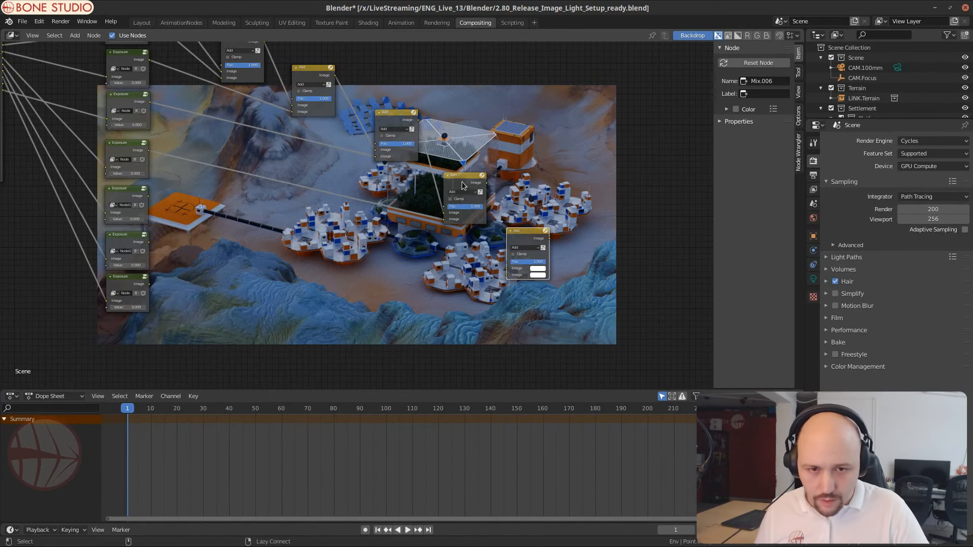
pyautogui.keyDown('alt'); pyautogui.keyDown('shift'); pyautogui.moveTo(463, 185); pyautogui.dragTo(518, 239, button='right'); pyautogui.keyUp('shift'); pyautogui.keyUp('alt')
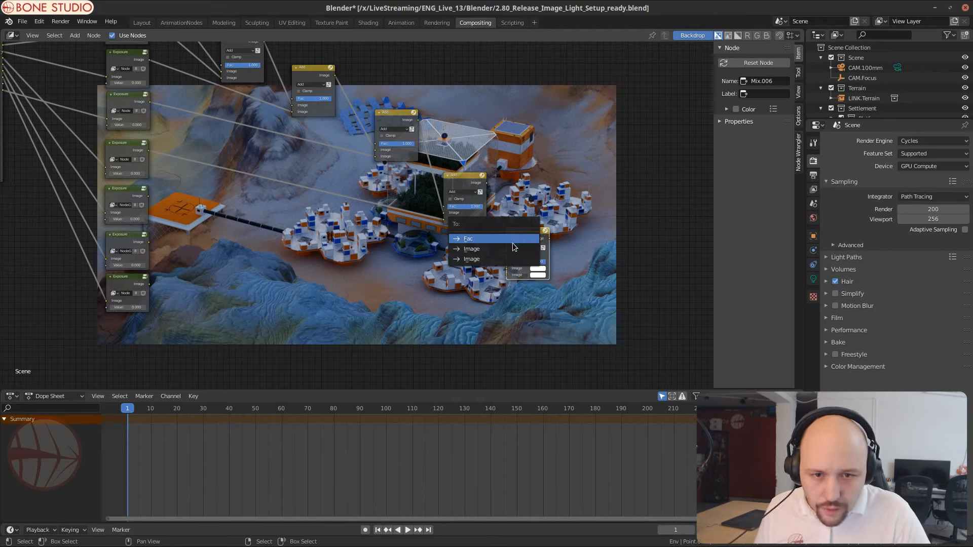
# Step: Connect the previous Add node and the next Exposure node to the two Image inputs of the newest Add node
pyautogui.click(501, 249)
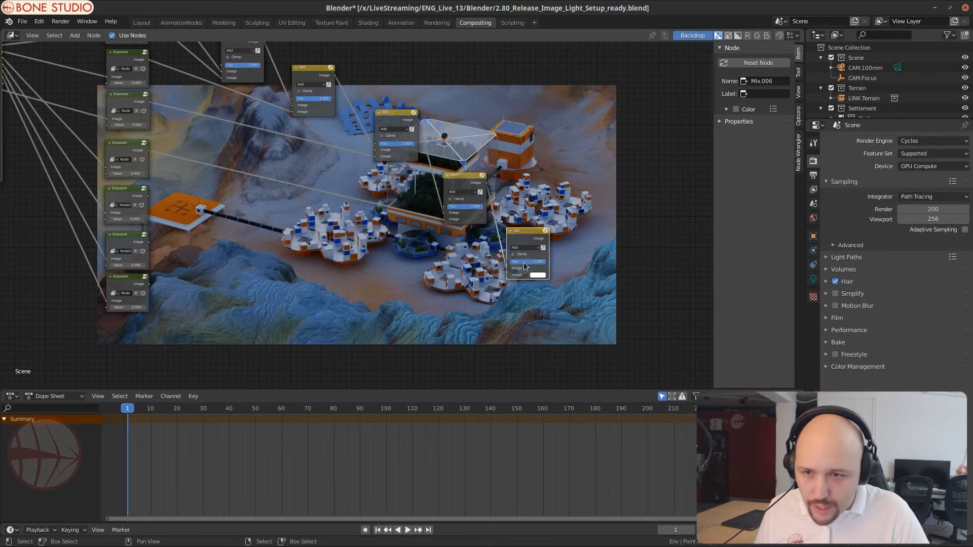
pyautogui.keyDown('alt'); pyautogui.keyDown('shift'); pyautogui.moveTo(119, 196); pyautogui.dragTo(533, 244, button='right'); pyautogui.keyUp('shift'); pyautogui.keyUp('alt')
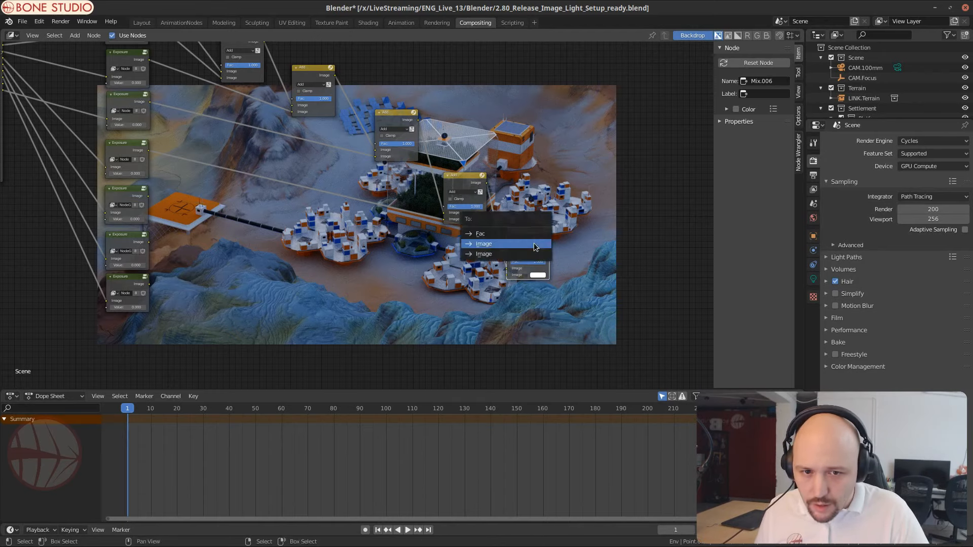
pyautogui.click(522, 252)
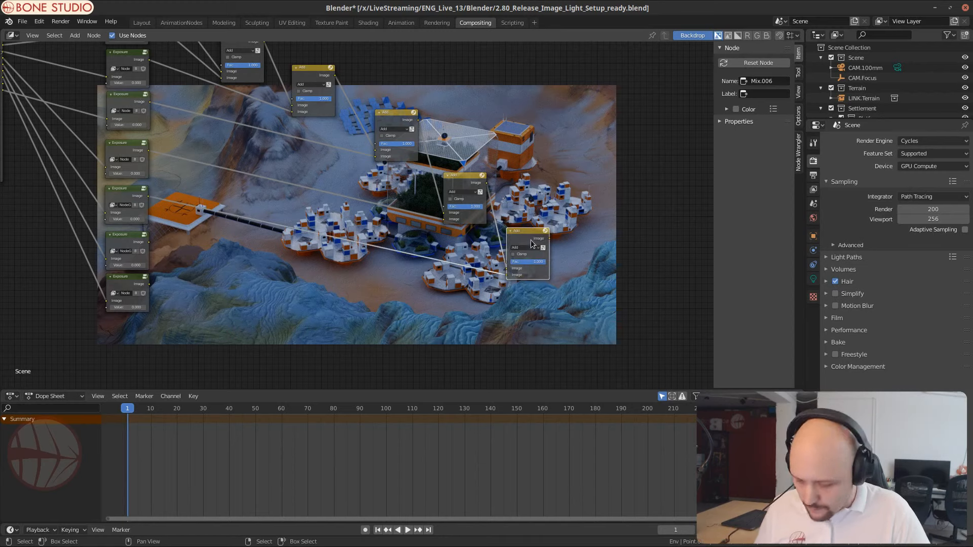
# Step: Duplicate the newest Add node and connect the preceding Add node and the second-to-last Exposure node to its Image inputs
pyautogui.hotkey('shift', 'd')
pyautogui.click(608, 275)
pyautogui.keyDown('alt'); pyautogui.keyDown('shift'); pyautogui.moveTo(531, 237); pyautogui.dragTo(595, 264, button='right'); pyautogui.keyUp('shift'); pyautogui.keyUp('alt')
pyautogui.click(595, 261)
pyautogui.keyDown('alt'); pyautogui.keyDown('shift'); pyautogui.moveTo(127, 243); pyautogui.dragTo(608, 287, button='right'); pyautogui.keyUp('shift'); pyautogui.keyUp('alt')
pyautogui.click(586, 291)
pyautogui.moveTo(584, 281); pyautogui.dragTo(580, 220, button='middle')
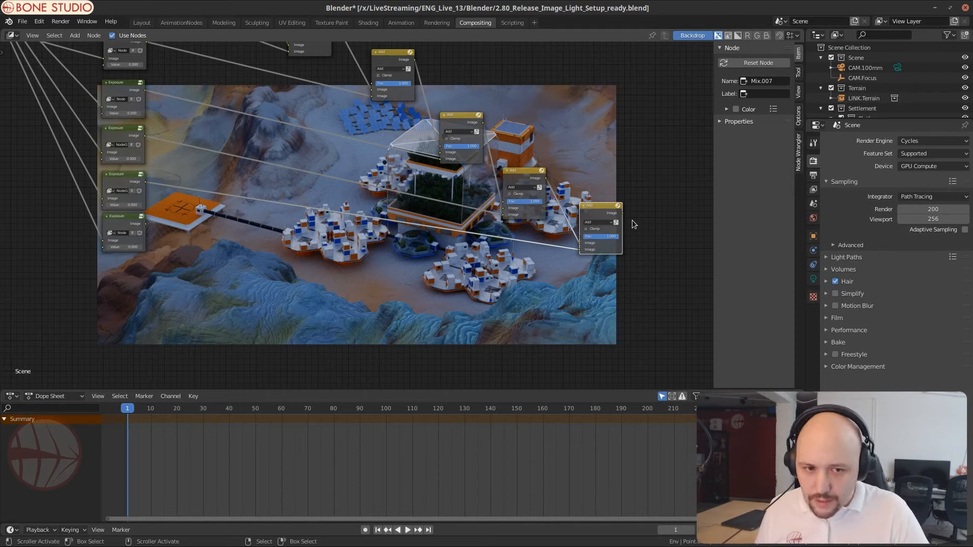
# Step: Duplicate the Add node once more and feed its Image inputs from the preceding Add node and the last Exposure node
pyautogui.hotkey('shift', 'd')
pyautogui.click(656, 242)
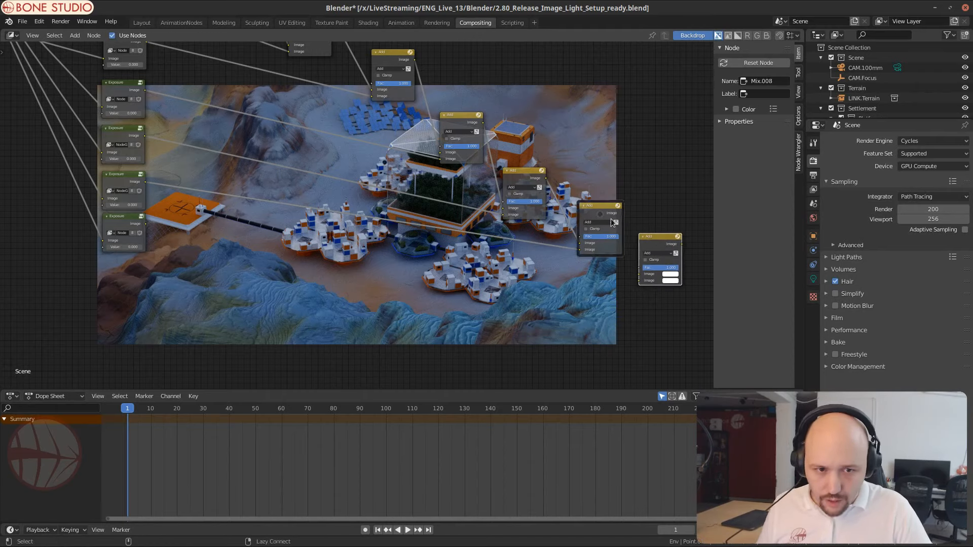
pyautogui.keyDown('alt'); pyautogui.moveTo(610, 218); pyautogui.dragTo(650, 244, button='right'); pyautogui.keyUp('alt')
pyautogui.click(651, 242)
pyautogui.keyDown('alt'); pyautogui.moveTo(109, 227); pyautogui.dragTo(651, 269, button='right'); pyautogui.keyUp('alt')
pyautogui.click(634, 277)
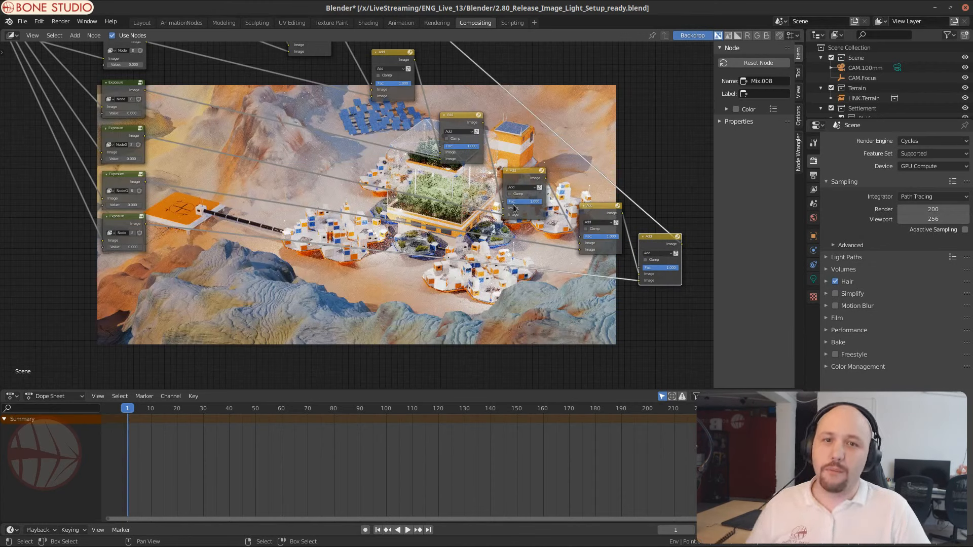
# Step: View the render result in the Rendering workspace and return to the Compositing workspace to compare it with the combined light groups
pyautogui.click(443, 23)
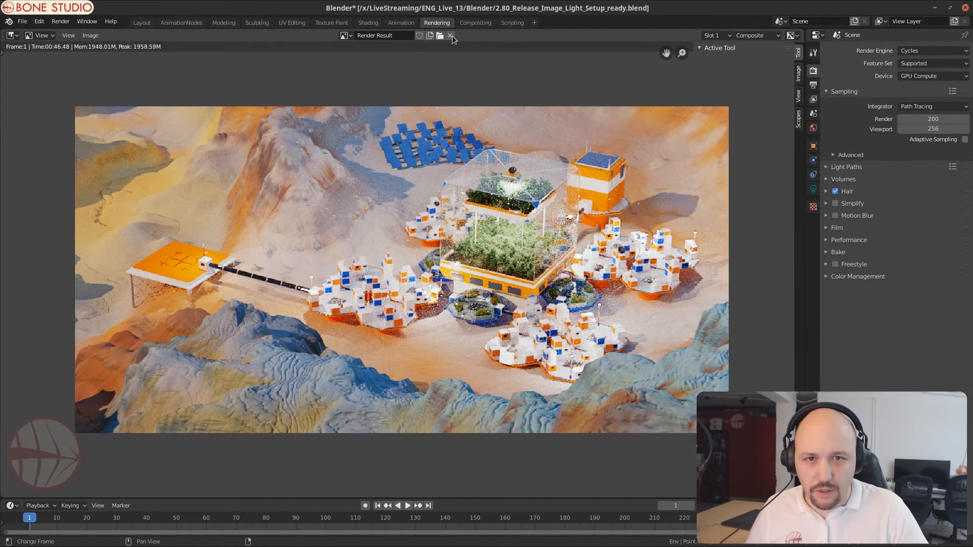
pyautogui.click(474, 23)
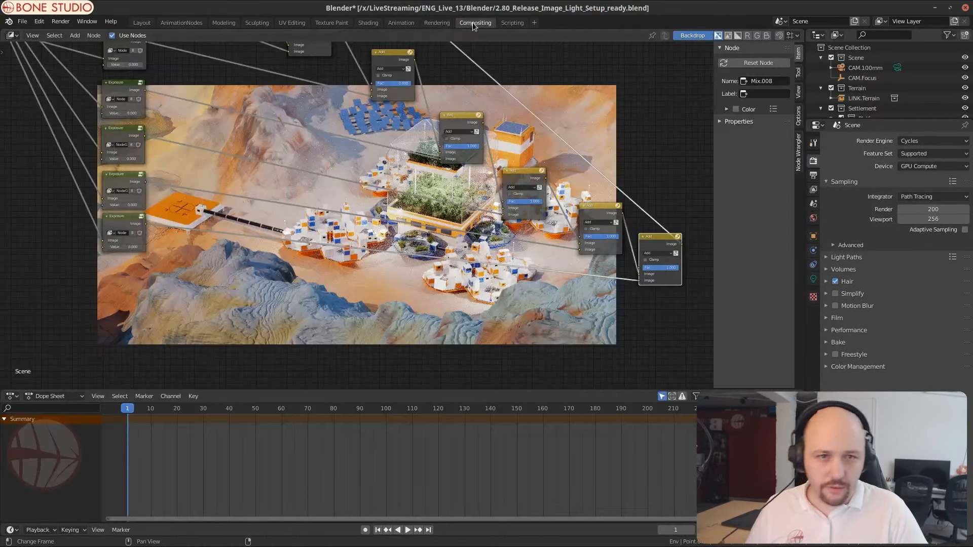
# Step: Move the Viewer node from the start of the node tree to beyond the last Add node of the light chain
pyautogui.moveTo(420, 194); pyautogui.dragTo(276, 240, button='middle')
pyautogui.scroll(-4, 444, 263)
pyautogui.scroll(3, 361, 243)
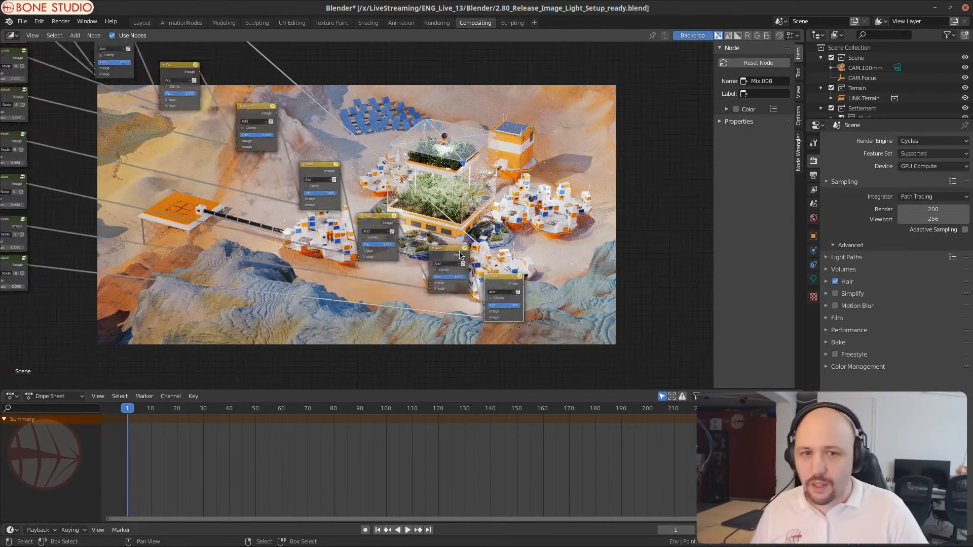
pyautogui.scroll(-5, 362, 152)
pyautogui.moveTo(363, 101); pyautogui.dragTo(271, 264, button='middle')
pyautogui.scroll(-3, 271, 264)
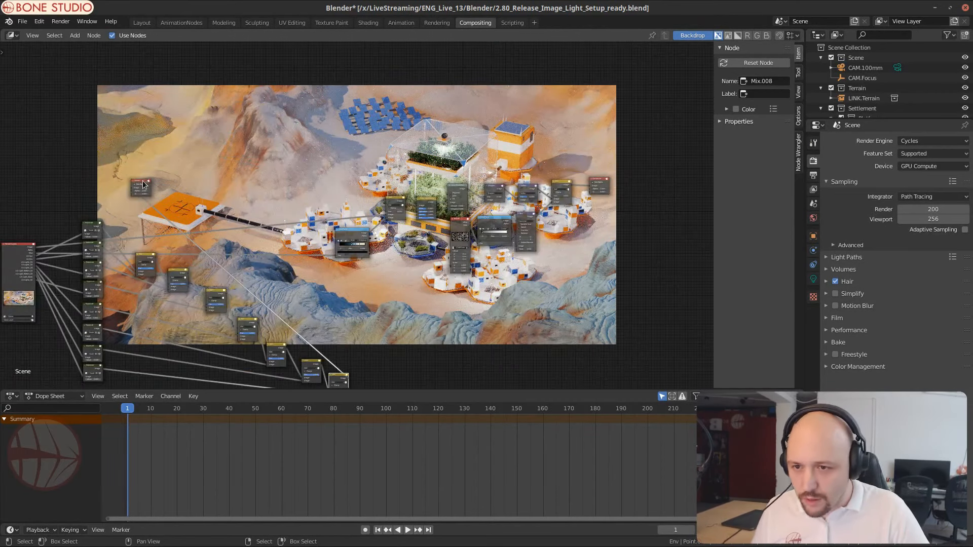
pyautogui.moveTo(142, 181); pyautogui.dragTo(452, 334)
pyautogui.scroll(7, 418, 268)
pyautogui.moveTo(418, 268); pyautogui.dragTo(421, 193, button='middle')
pyautogui.scroll(3, 487, 299)
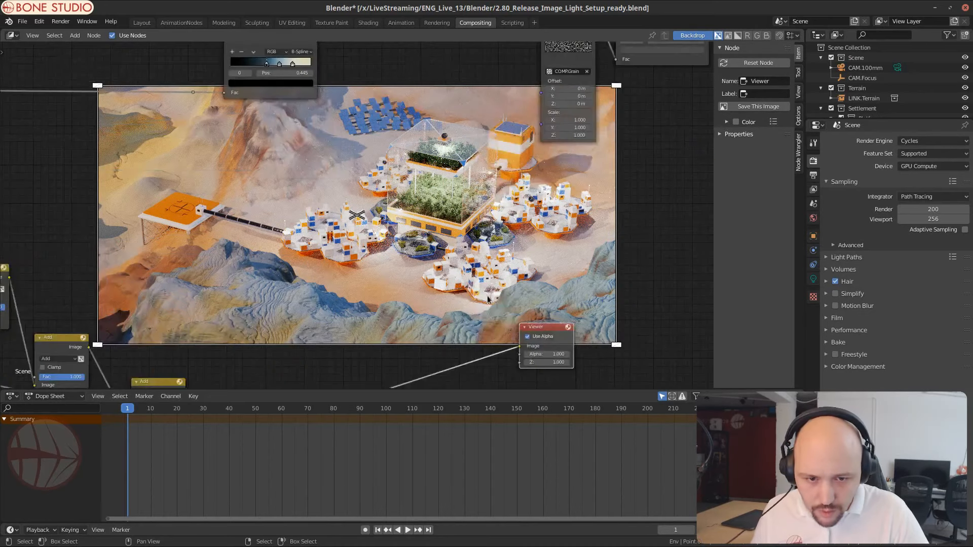
pyautogui.scroll(-4, 480, 286)
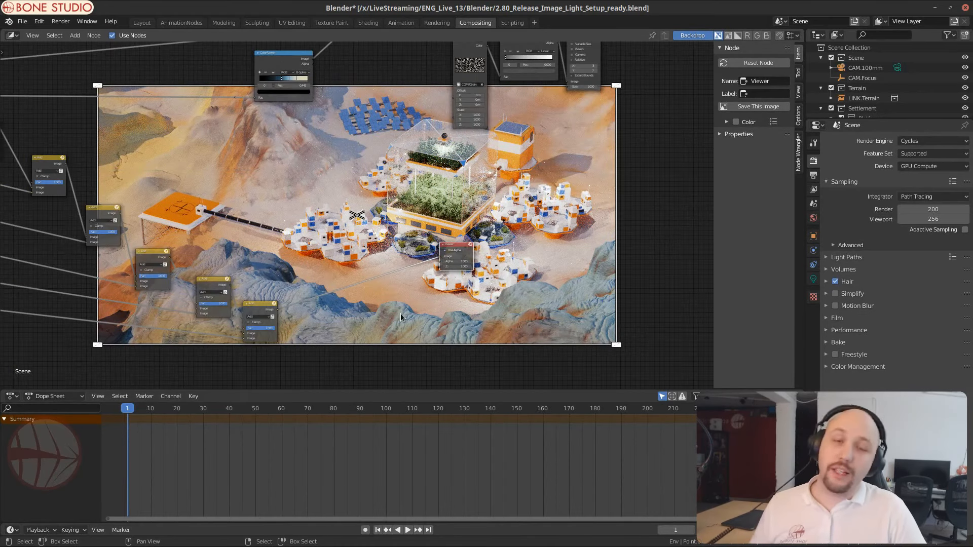
# Step: Insert a Denoise node between the last Add node and the Viewer, and reposition it below the Render Layers node
pyautogui.hotkey('shift', 'a')
pyautogui.click(364, 298)
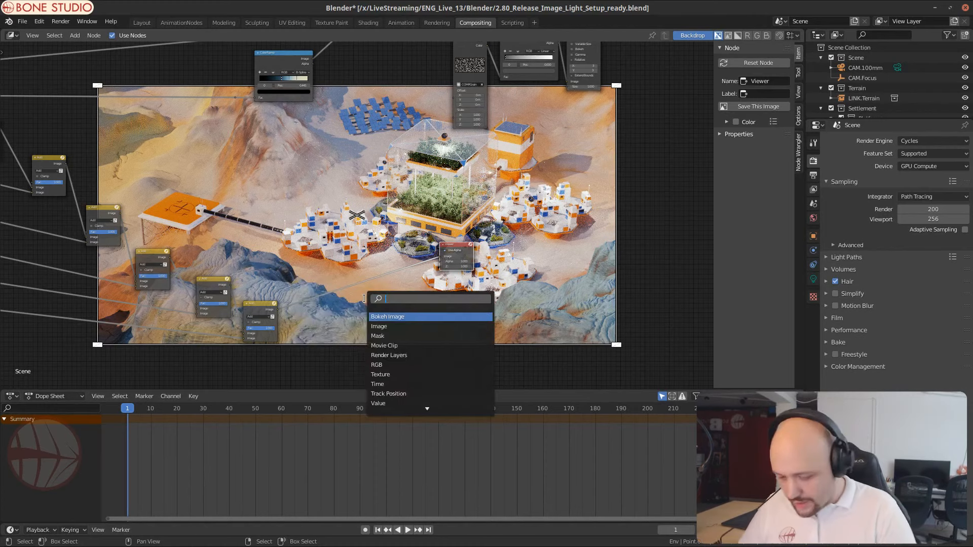
pyautogui.write('denoi')
pyautogui.press('Return')
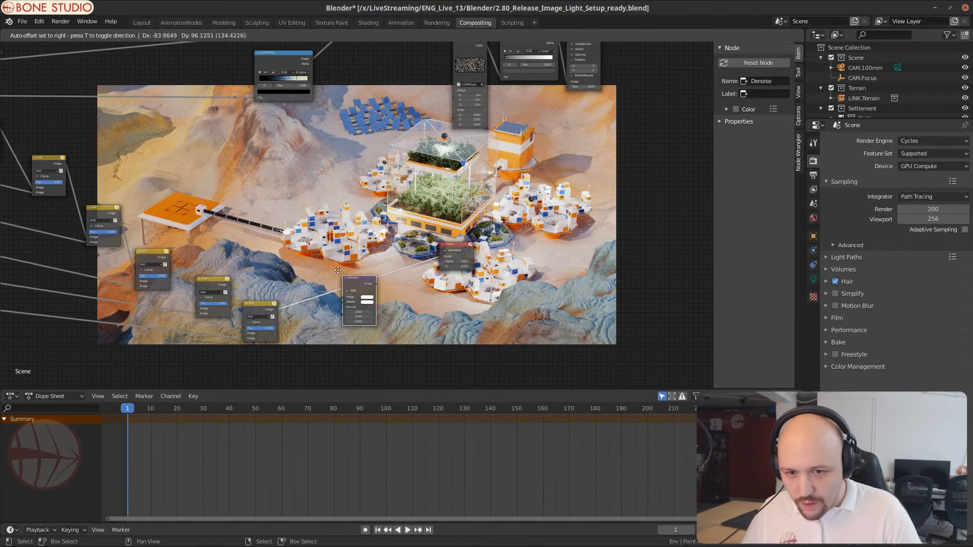
pyautogui.click(336, 269)
pyautogui.scroll(4, 256, 326)
pyautogui.scroll(-5, 261, 304)
pyautogui.moveTo(218, 227); pyautogui.dragTo(505, 240, button='middle')
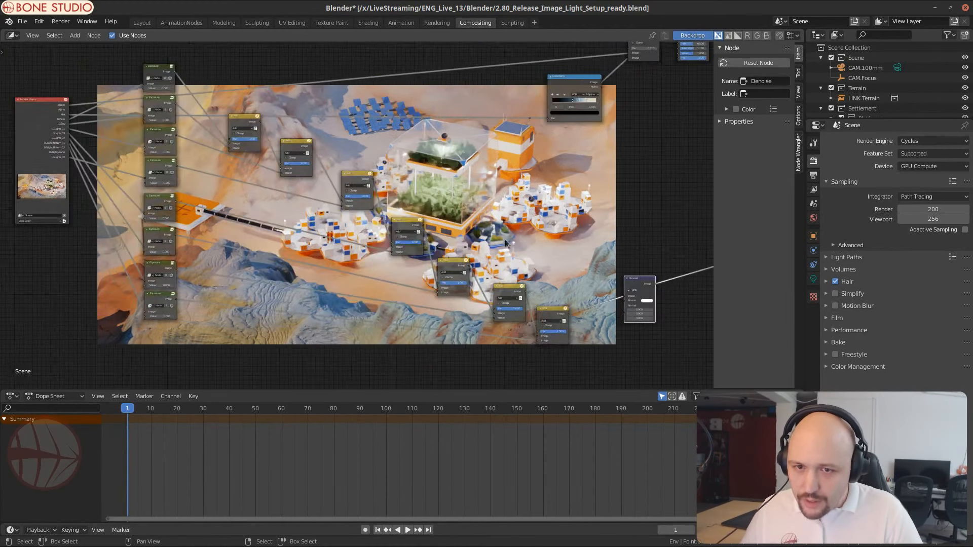
pyautogui.moveTo(49, 140); pyautogui.dragTo(212, 236, button='middle')
pyautogui.moveTo(546, 313); pyautogui.dragTo(355, 184, button='middle')
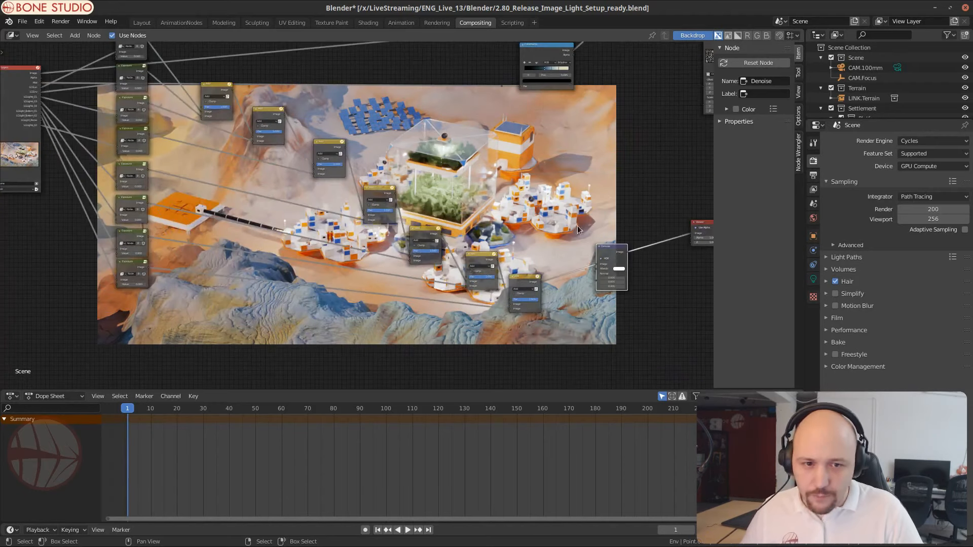
pyautogui.moveTo(598, 250); pyautogui.dragTo(43, 216)
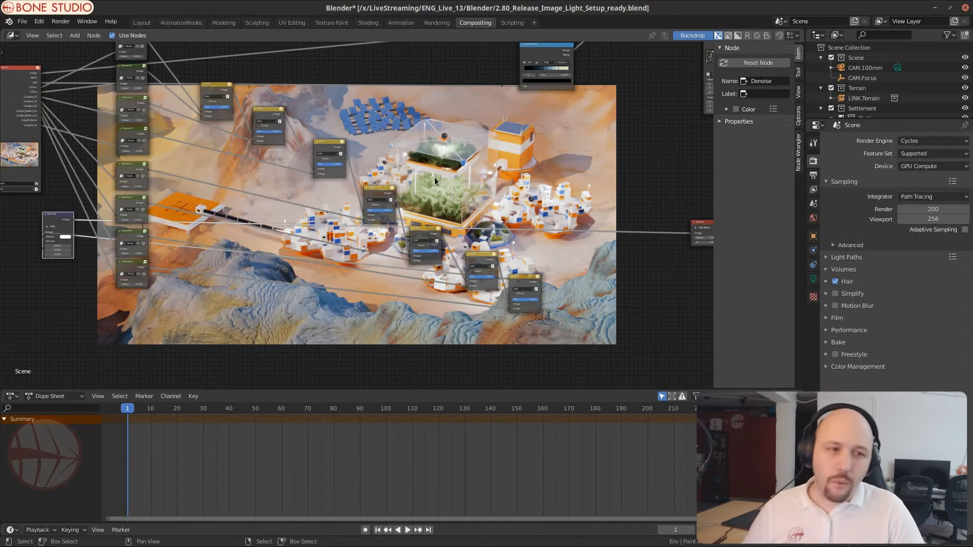
# Step: Open the view layer's pass settings and move the Render Layers node farther away from the Exposure nodes
pyautogui.click(813, 189)
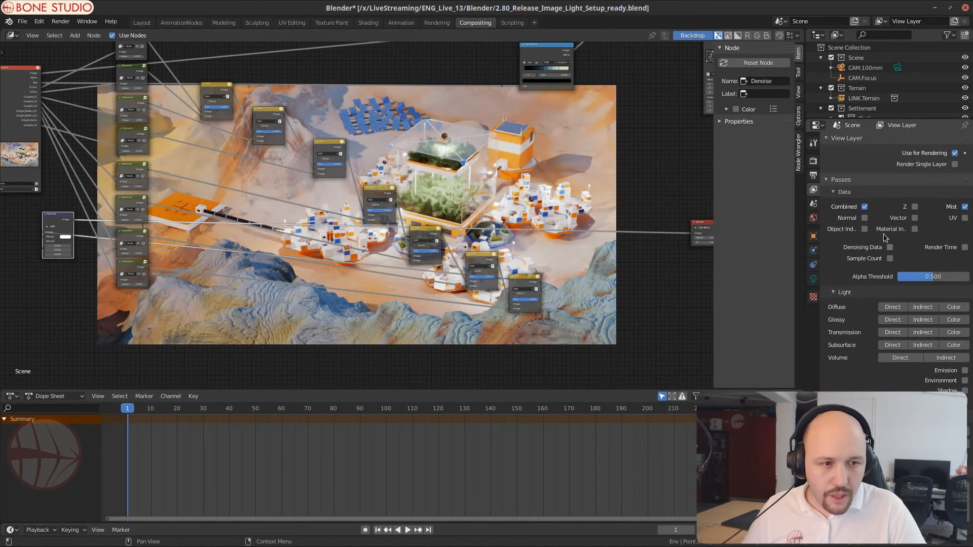
pyautogui.moveTo(181, 237); pyautogui.dragTo(385, 260, button='middle')
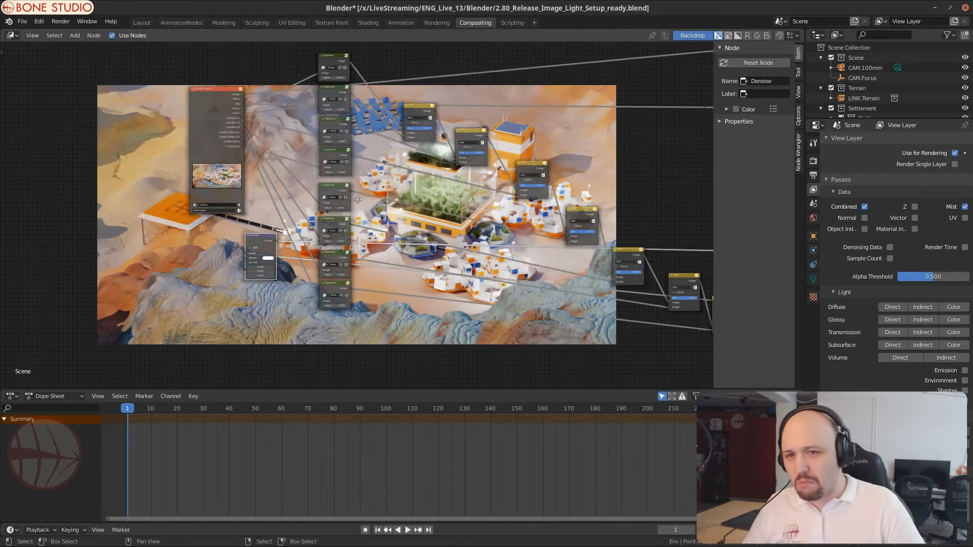
pyautogui.moveTo(197, 105); pyautogui.dragTo(82, 110)
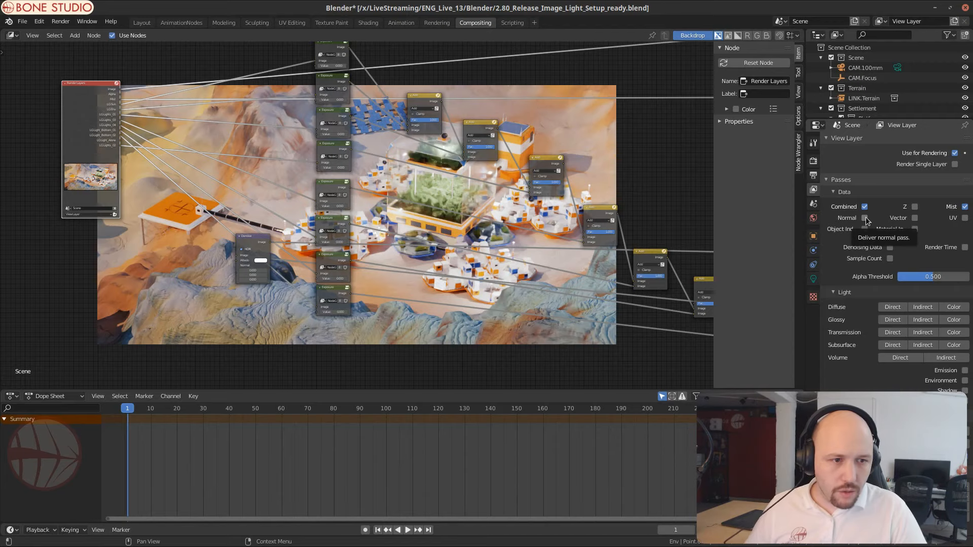
# Step: Delete the Denoise node
pyautogui.click(252, 245)
pyautogui.press('x')
# Step: Connect the last Add node to the first mix node of the grading chain and preview the chain's final mix node
pyautogui.moveTo(628, 237); pyautogui.dragTo(309, 254, button='middle')
pyautogui.scroll(-5, 325, 261)
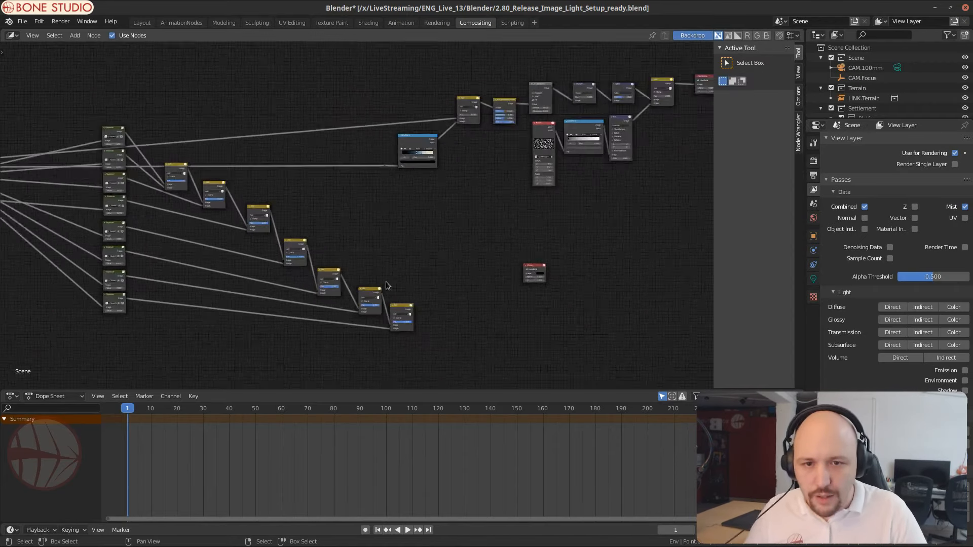
pyautogui.scroll(1, 385, 285)
pyautogui.keyDown('alt'); pyautogui.moveTo(424, 326); pyautogui.dragTo(486, 79, button='right'); pyautogui.keyUp('alt')
pyautogui.click(480, 79)
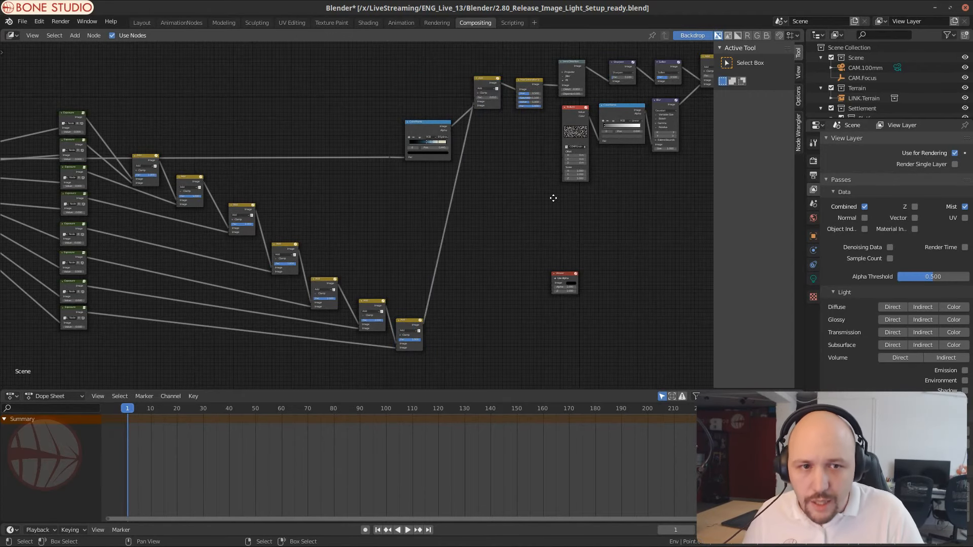
pyautogui.moveTo(554, 199); pyautogui.dragTo(362, 281, button='middle')
pyautogui.keyDown('ctrl'); pyautogui.keyDown('shift'); pyautogui.click(518, 144); pyautogui.keyUp('shift'); pyautogui.keyUp('ctrl')
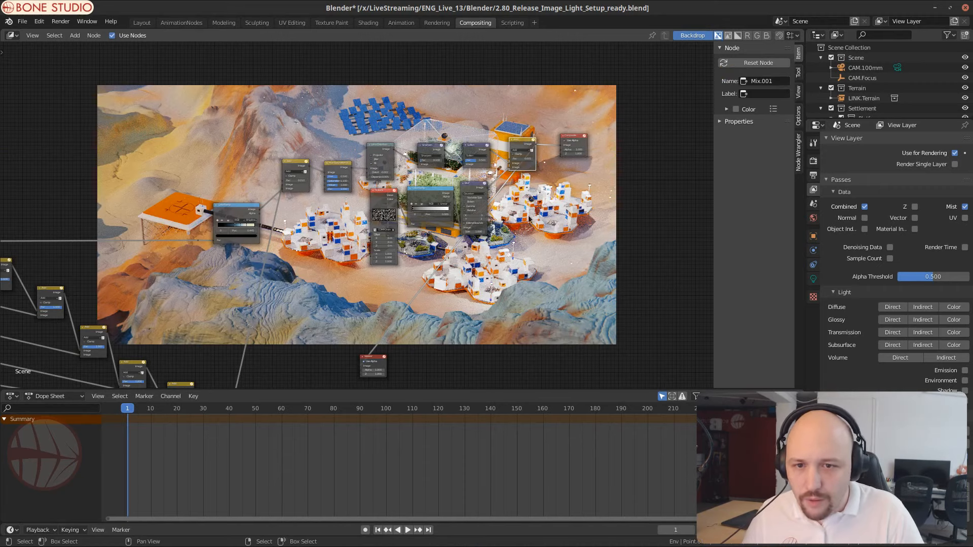
# Step: Set the values of the first and second Exposure nodes to -5
pyautogui.scroll(1, 525, 217)
pyautogui.scroll(-2, 516, 219)
pyautogui.moveTo(577, 181); pyautogui.dragTo(236, 111, button='middle')
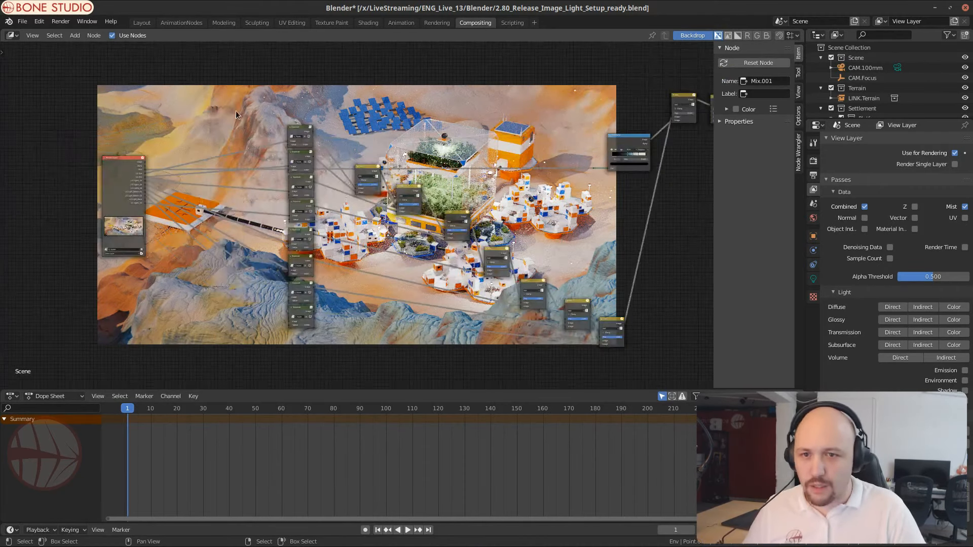
pyautogui.scroll(9, 330, 164)
pyautogui.scroll(-1, 337, 166)
pyautogui.moveTo(338, 165); pyautogui.dragTo(447, 257, button='middle')
pyautogui.scroll(5, 447, 257)
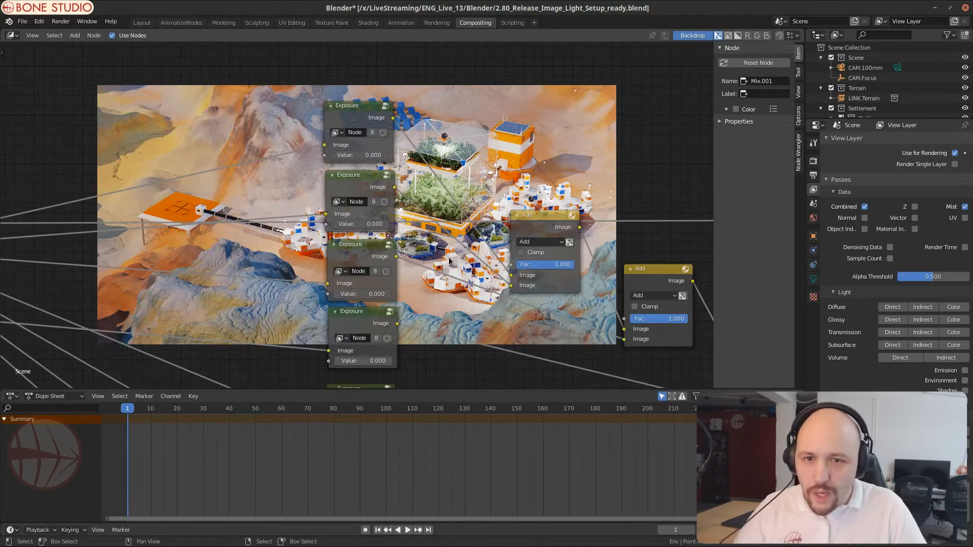
pyautogui.click(356, 155)
pyautogui.write('-5')
pyautogui.press('Return')
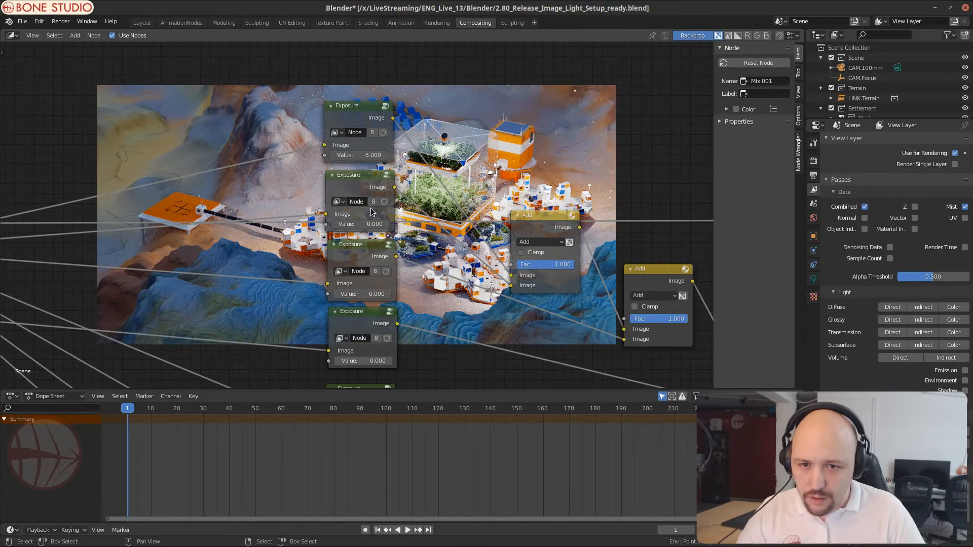
pyautogui.click(367, 224)
pyautogui.press('Return')
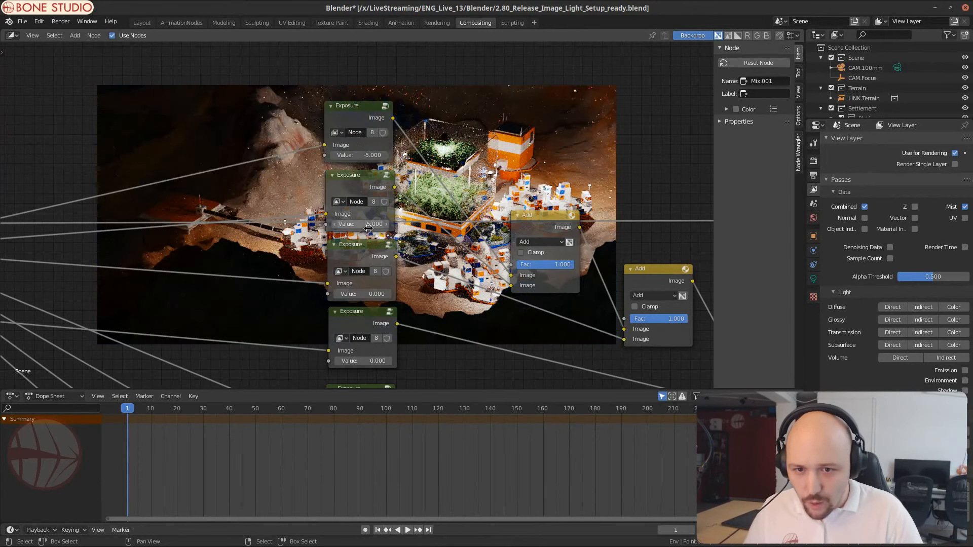
# Step: Set the values of the third and fourth Exposure nodes to -5
pyautogui.click(366, 294)
pyautogui.write('-*5')
pyautogui.press('Return')
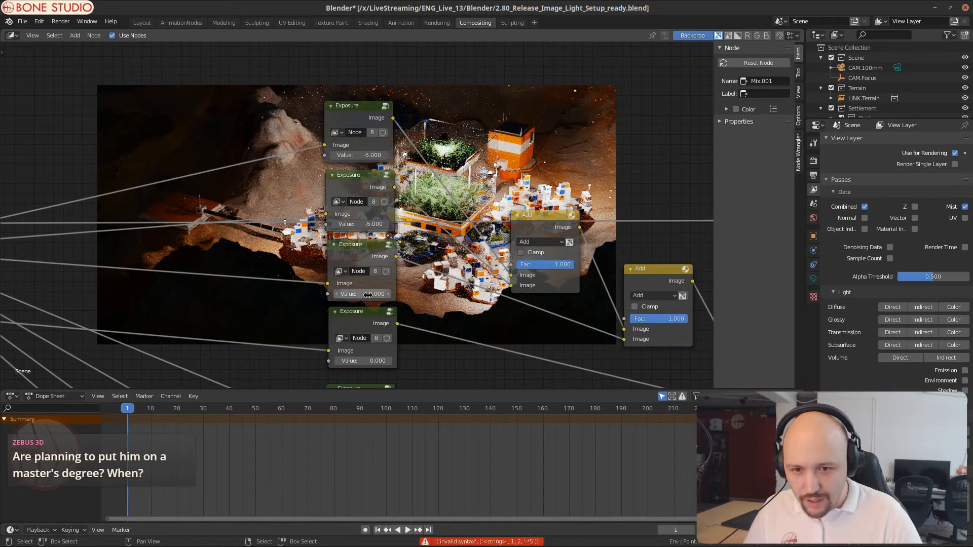
pyautogui.press('Return')
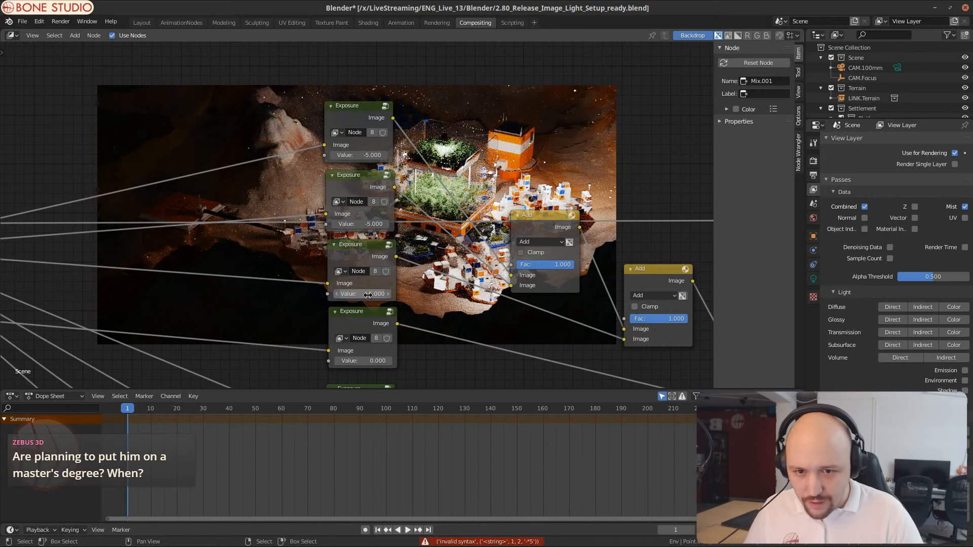
pyautogui.click(359, 366)
pyautogui.click(362, 361)
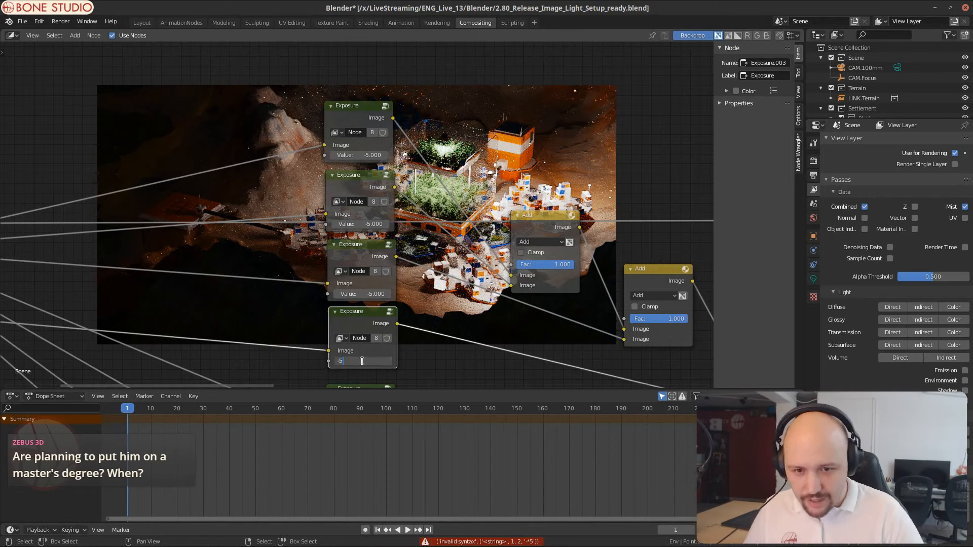
pyautogui.write('-5')
pyautogui.press('Return')
# Step: Set the values of the fifth and sixth Exposure nodes to -5
pyautogui.moveTo(361, 361); pyautogui.dragTo(363, 201, button='middle')
pyautogui.scroll(-1, 363, 202)
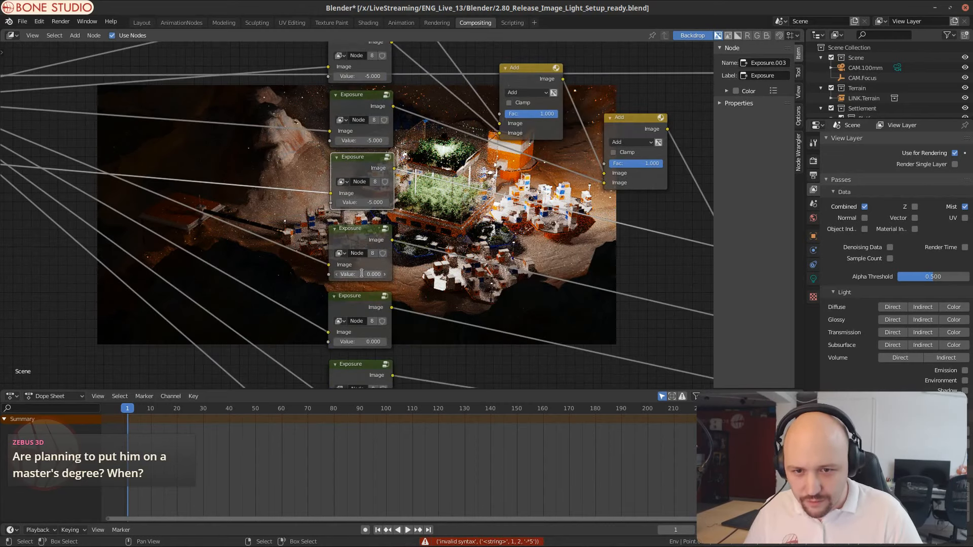
pyautogui.click(361, 274)
pyautogui.write('-5')
pyautogui.press('Return')
pyautogui.moveTo(361, 273); pyautogui.dragTo(341, 188, button='middle')
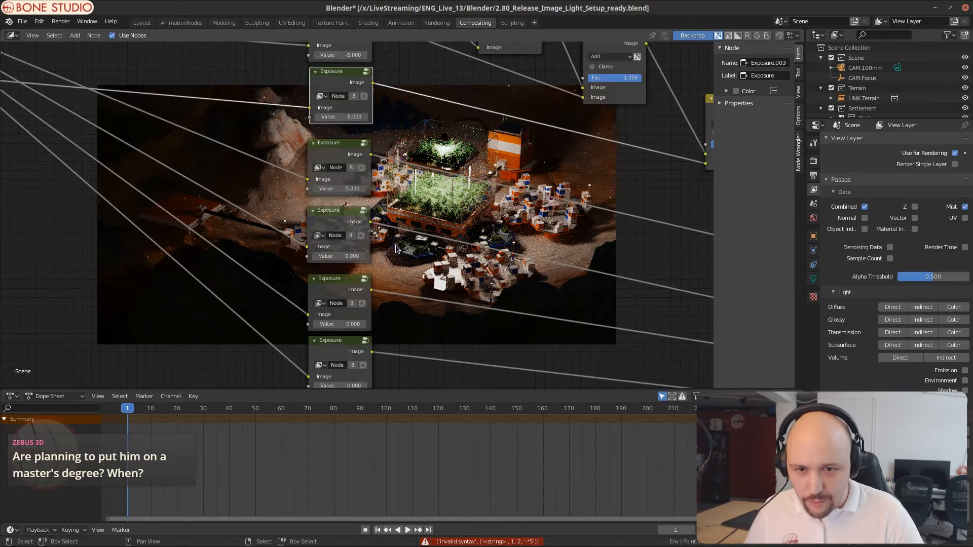
pyautogui.click(336, 256)
pyautogui.write('-5')
pyautogui.press('Return')
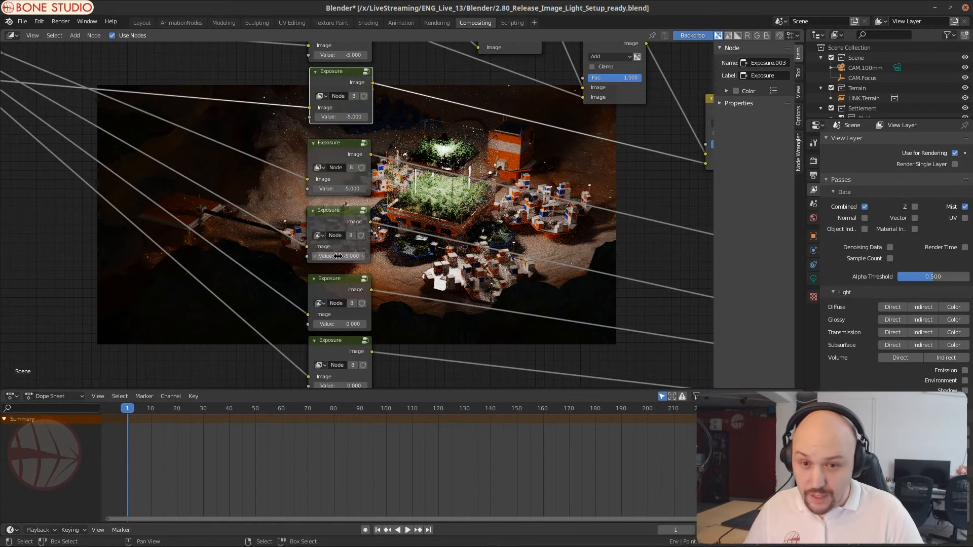
# Step: Set the values of the seventh and eighth Exposure nodes to -5
pyautogui.moveTo(336, 256); pyautogui.dragTo(331, 187, button='middle')
pyautogui.click(340, 256)
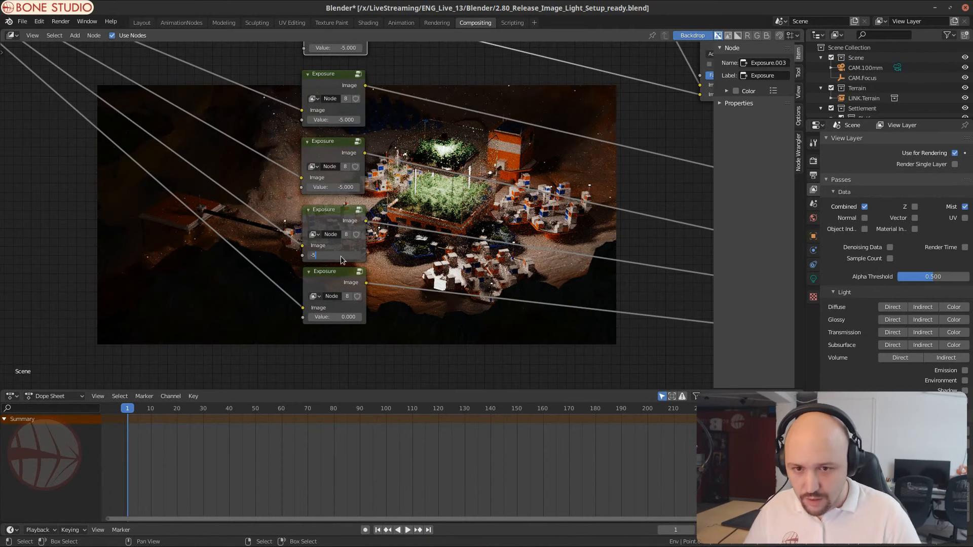
pyautogui.press('Return')
pyautogui.click(338, 317)
pyautogui.write('-5')
pyautogui.press('Return')
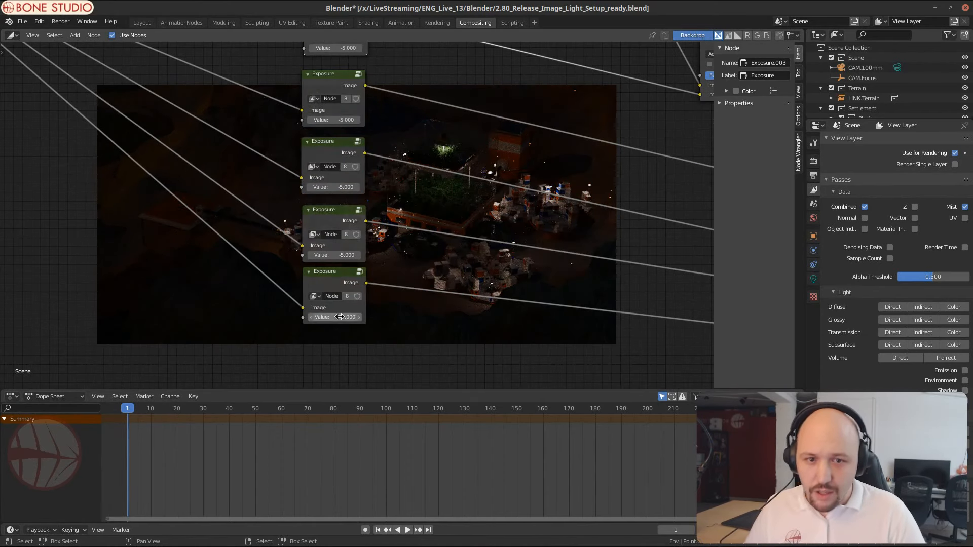
# Step: Set the value of every Exposure node to -10
pyautogui.click(343, 317)
pyautogui.write('-10')
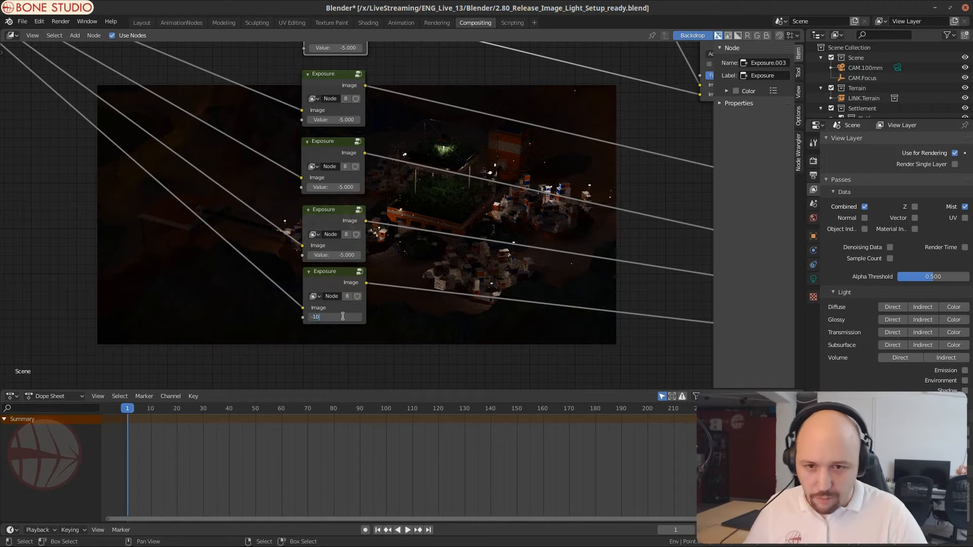
pyautogui.press('Return')
pyautogui.hotkey('ctrl', 'c')
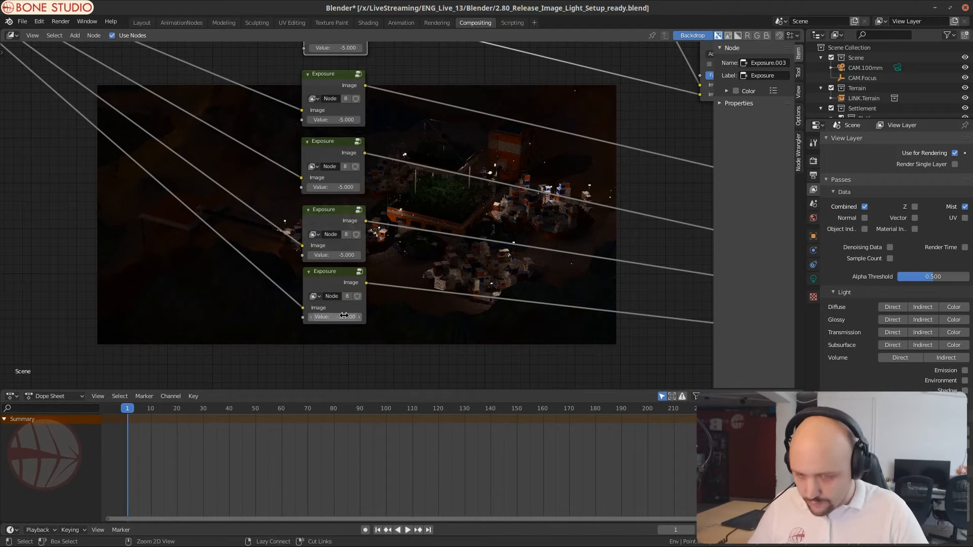
pyautogui.hotkey('ctrl', 'v')
pyautogui.hotkey('ctrl', 'v')
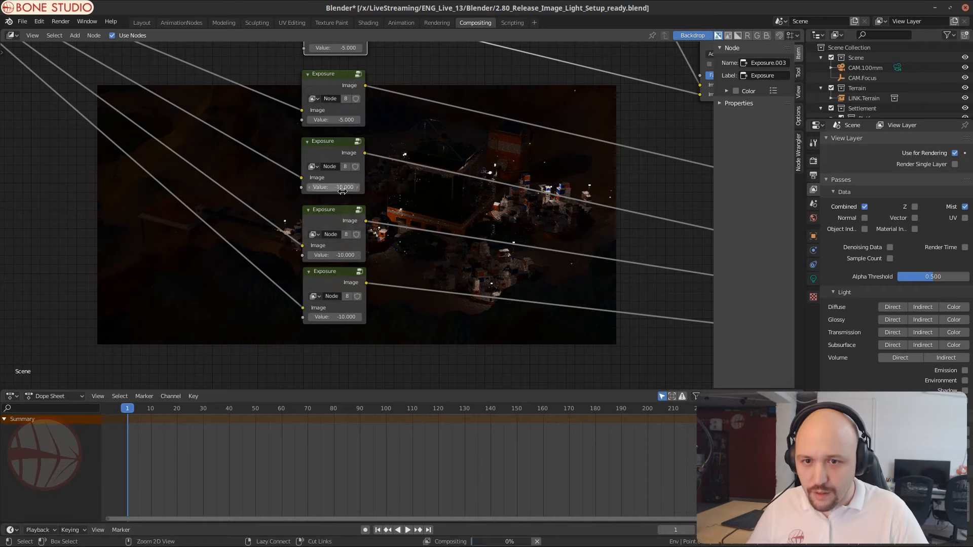
pyautogui.moveTo(377, 110); pyautogui.dragTo(405, 209, button='middle')
pyautogui.scroll(-1, 405, 210)
pyautogui.hotkey('ctrl', 'v')
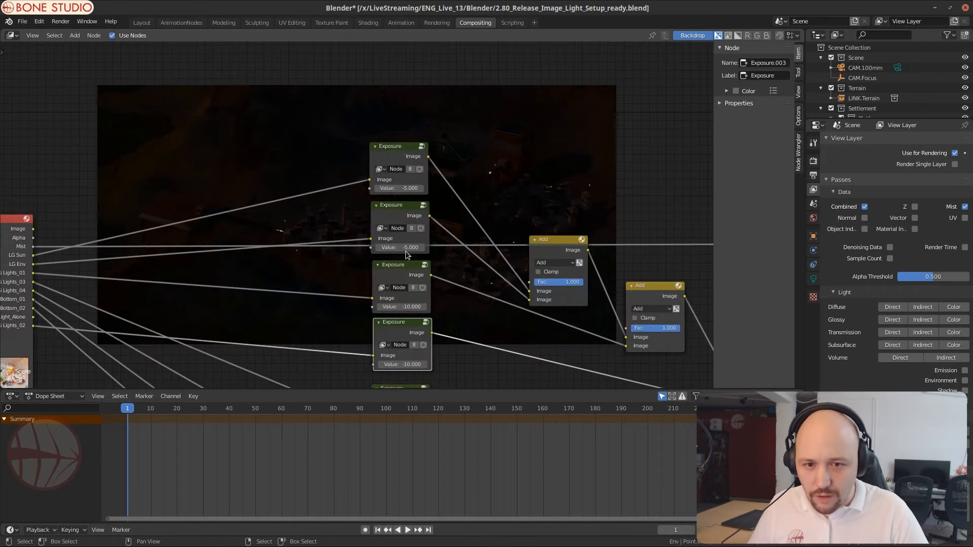
pyautogui.hotkey('ctrl', 'v')
pyautogui.hotkey('ctrl', 'v')
# Step: Enable OpenCL, Buffer Groups and Two Pass in the compositor's performance options
pyautogui.moveTo(317, 332); pyautogui.dragTo(277, 116, button='middle')
pyautogui.click(799, 118)
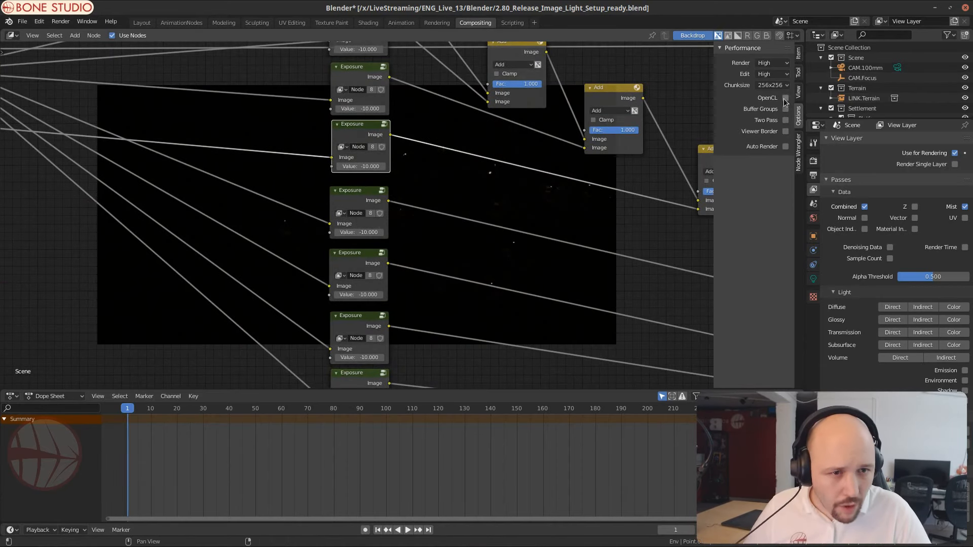
# Step: Add a Value node in the empty area below the Render Layers node
pyautogui.moveTo(209, 262); pyautogui.dragTo(385, 247, button='middle')
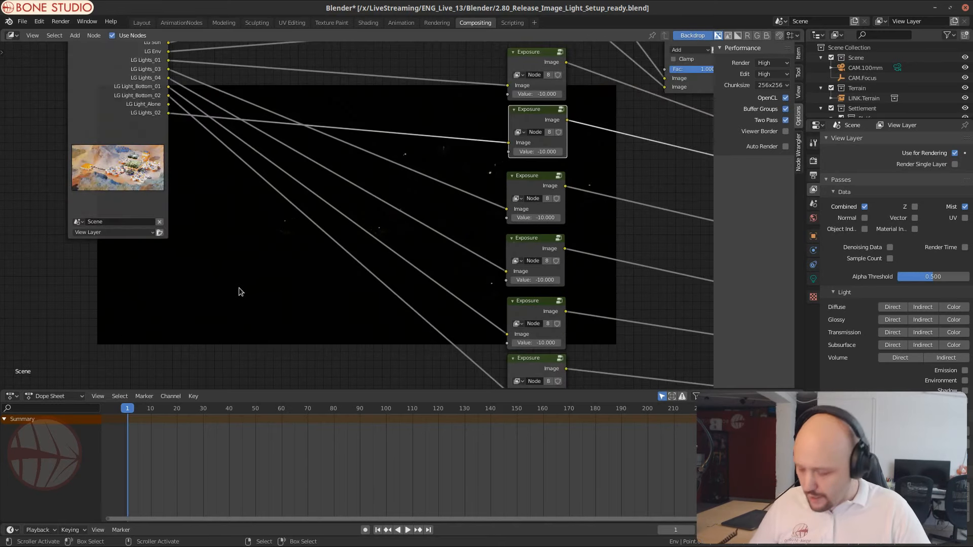
pyautogui.hotkey('alt', 'a')
pyautogui.hotkey('shift', 'a')
pyautogui.click(239, 289)
pyautogui.write('value')
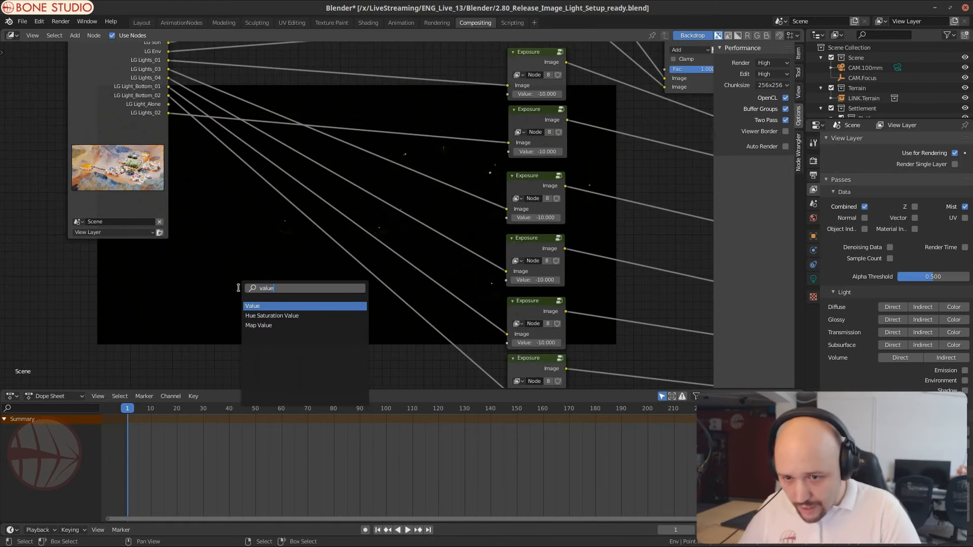
pyautogui.press('Return')
pyautogui.moveTo(240, 212); pyautogui.dragTo(212, 252, button='middle')
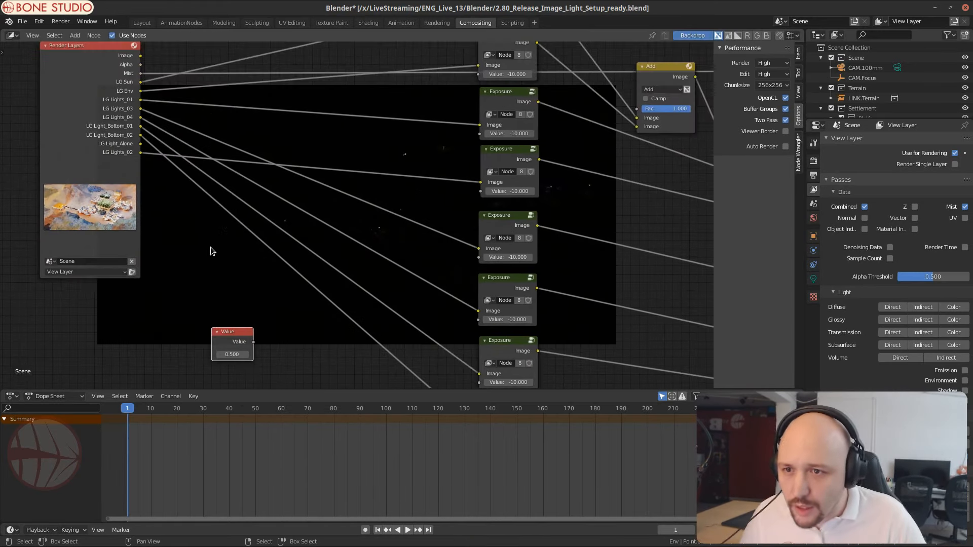
# Step: Link the Value node's output to the Value inputs of the four Exposure nodes for LG Lights_01 to LG Lights_04
pyautogui.moveTo(253, 343); pyautogui.dragTo(480, 126)
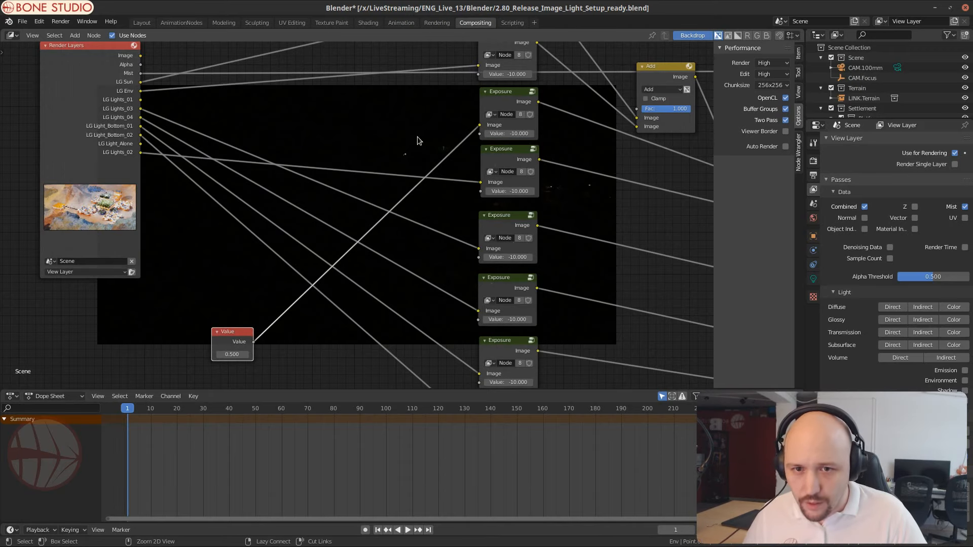
pyautogui.scroll(-2, 337, 169)
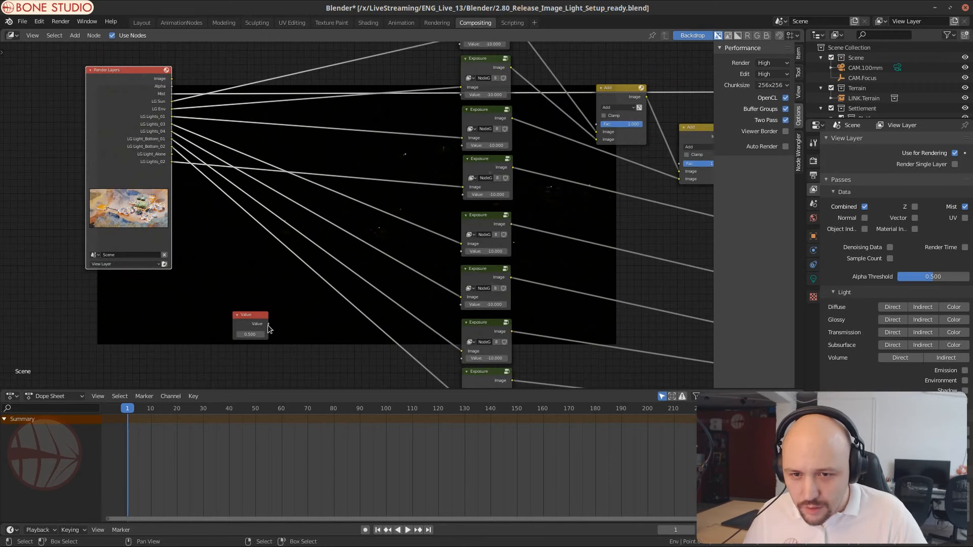
pyautogui.moveTo(268, 324); pyautogui.dragTo(463, 145)
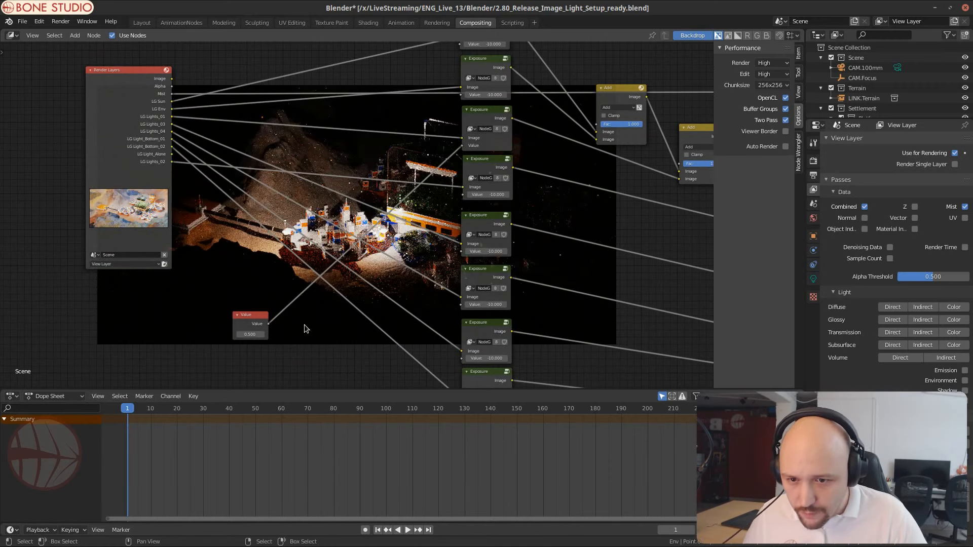
pyautogui.moveTo(268, 324); pyautogui.dragTo(461, 253)
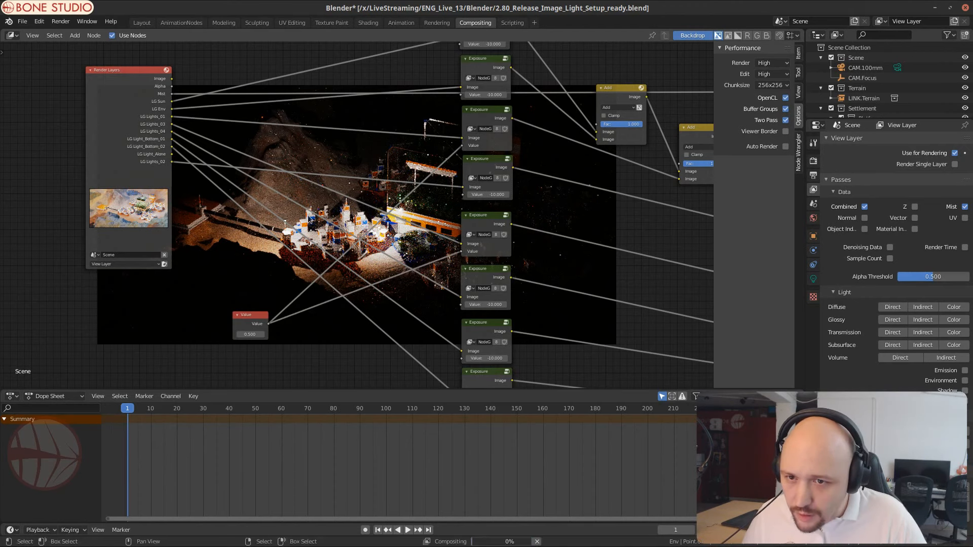
pyautogui.moveTo(263, 327); pyautogui.dragTo(247, 275, button='middle')
pyautogui.moveTo(252, 273); pyautogui.dragTo(445, 252)
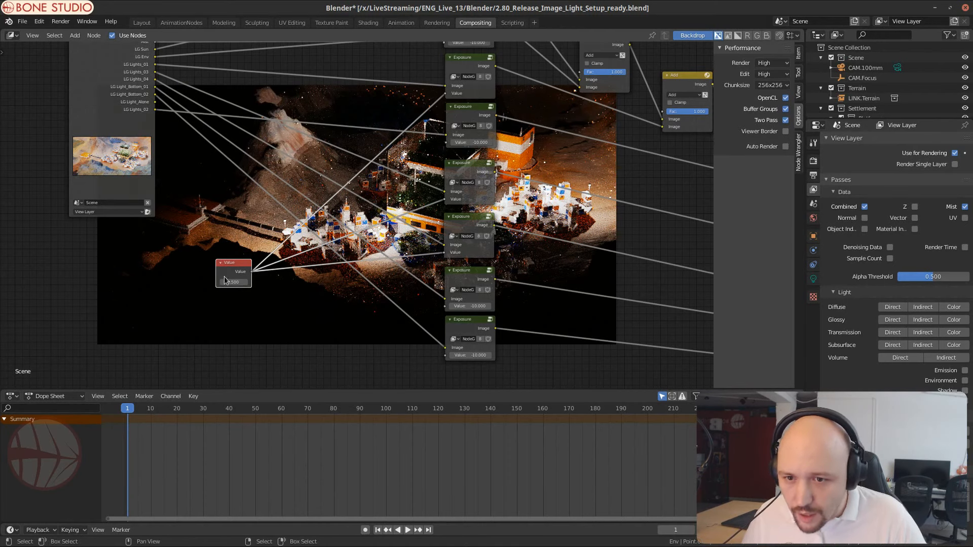
pyautogui.moveTo(252, 273); pyautogui.dragTo(446, 143)
# Step: Try values of 0 and 10 on the Value node that drives the four light Exposure nodes
pyautogui.moveTo(638, 273); pyautogui.dragTo(677, 168, button='middle')
pyautogui.scroll(6, 355, 200)
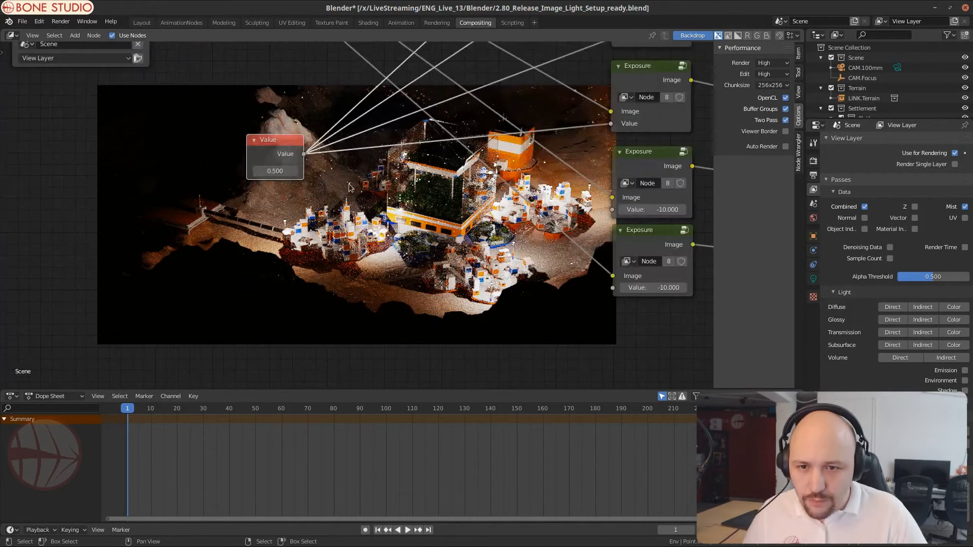
pyautogui.click(263, 171)
pyautogui.write('0.0')
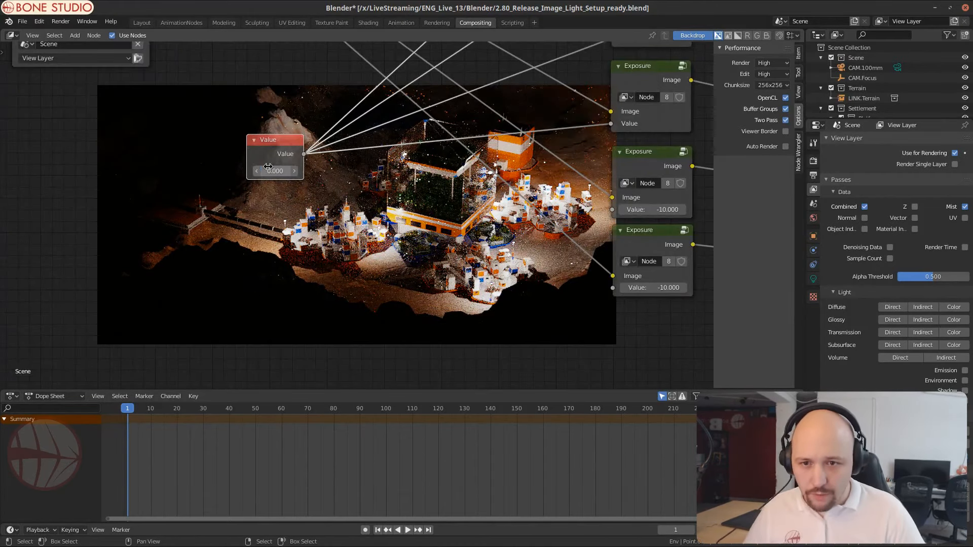
pyautogui.write('-3.4')
pyautogui.press('Return')
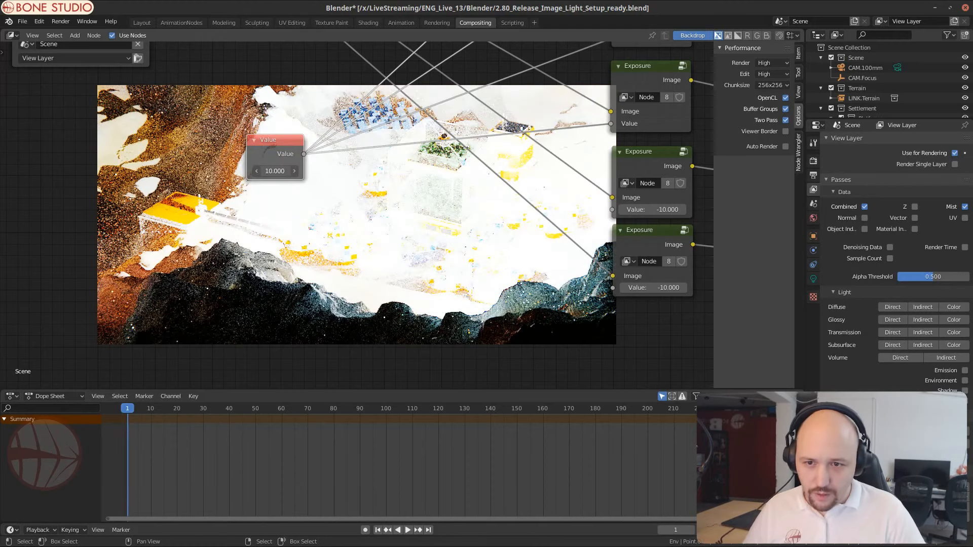
# Step: Set the Value node that drives the four light Exposure nodes to 1.2
pyautogui.moveTo(277, 174); pyautogui.dragTo(290, 171)
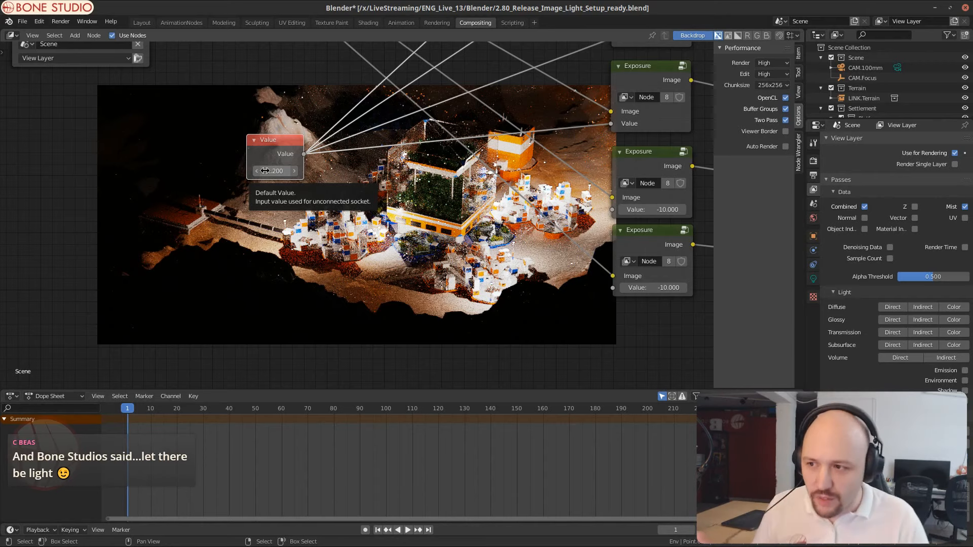
pyautogui.click(264, 171)
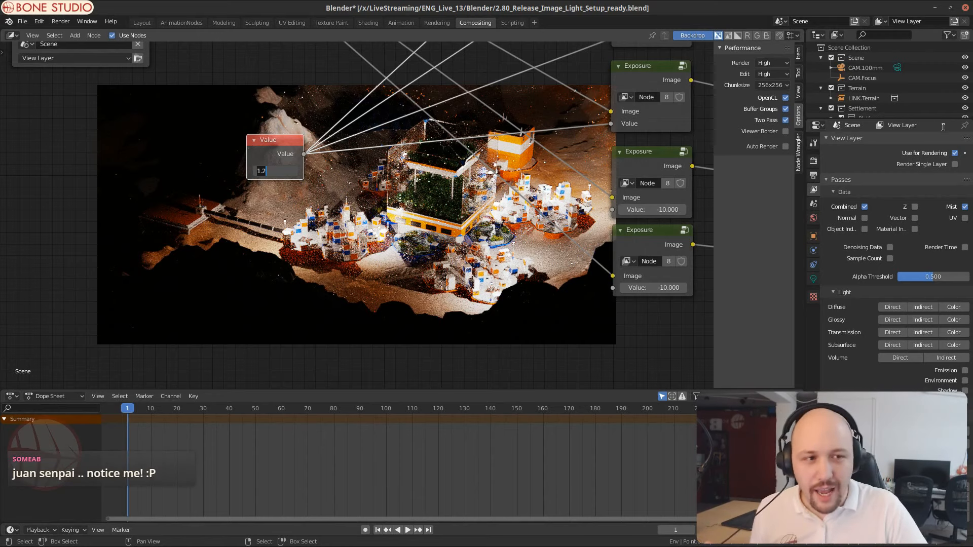
pyautogui.press('Return')
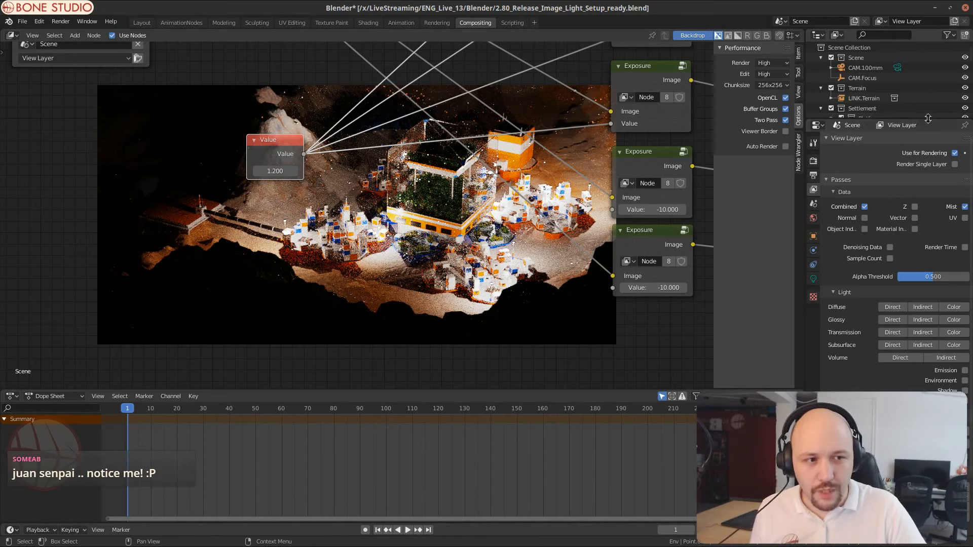
# Step: Enlarge the outliner, collapse the Settlement collection and select the L01 light collection
pyautogui.moveTo(928, 119); pyautogui.dragTo(928, 291)
pyautogui.click(822, 108)
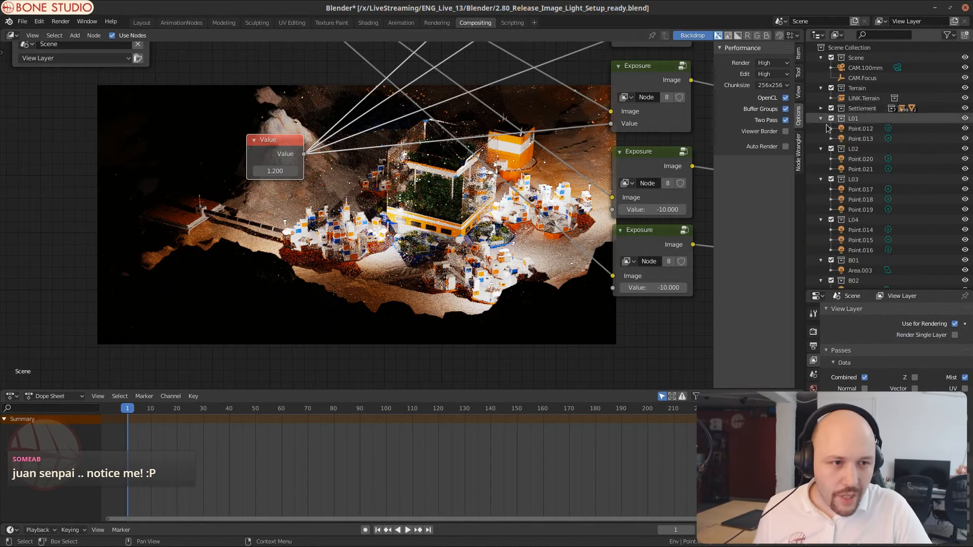
pyautogui.click(864, 118)
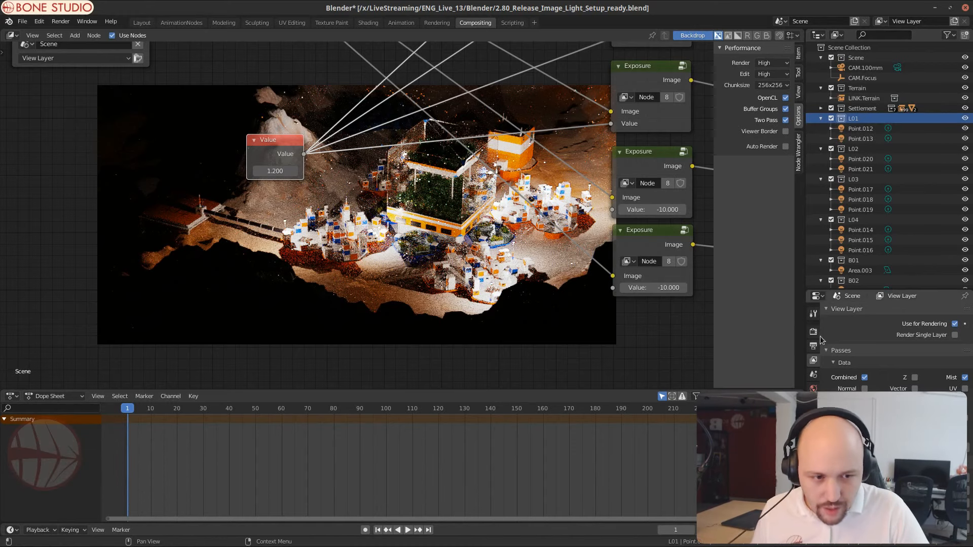
# Step: Examine the view layer's Lightgroups list and the collection assigned to the Sun group
pyautogui.scroll(-6, 855, 366)
pyautogui.scroll(-5, 855, 366)
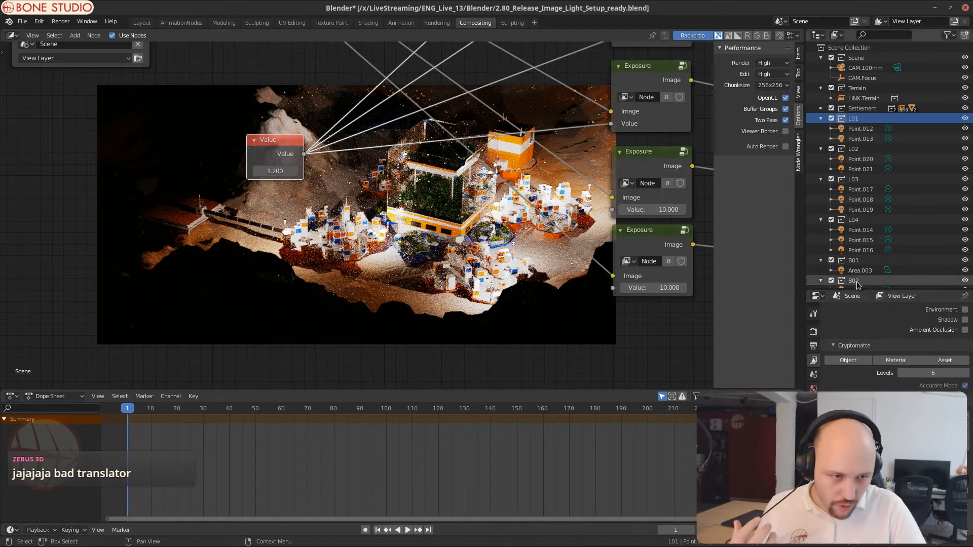
pyautogui.moveTo(858, 292); pyautogui.dragTo(858, 133)
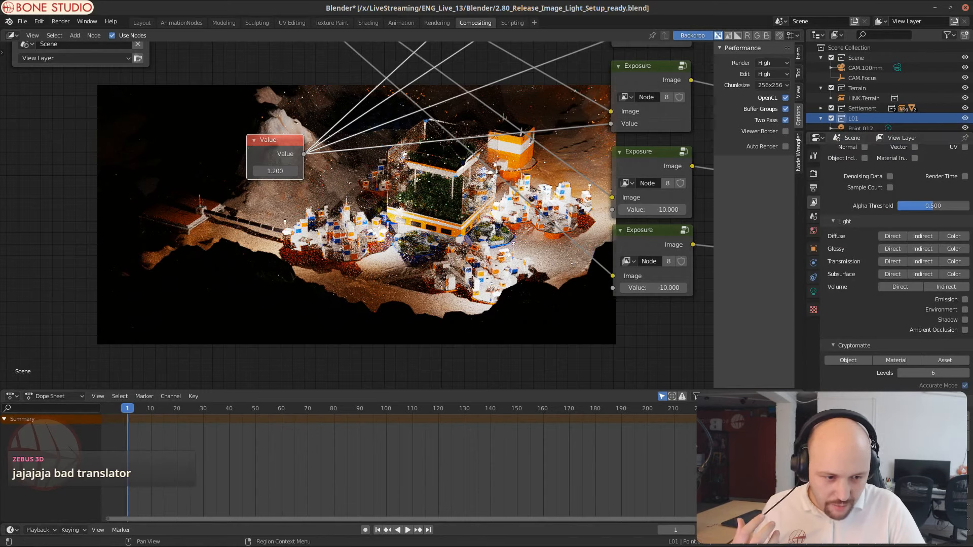
pyautogui.moveTo(809, 390)
pyautogui.mouseDown()
pyautogui.moveTo(816, 325)
pyautogui.moveTo(821, 387)
pyautogui.mouseUp()
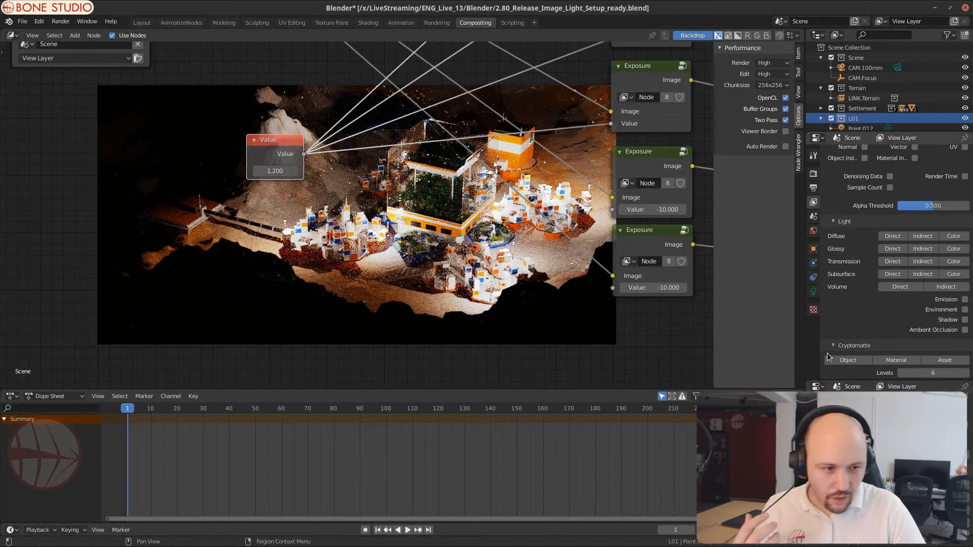
pyautogui.scroll(-5, 884, 291)
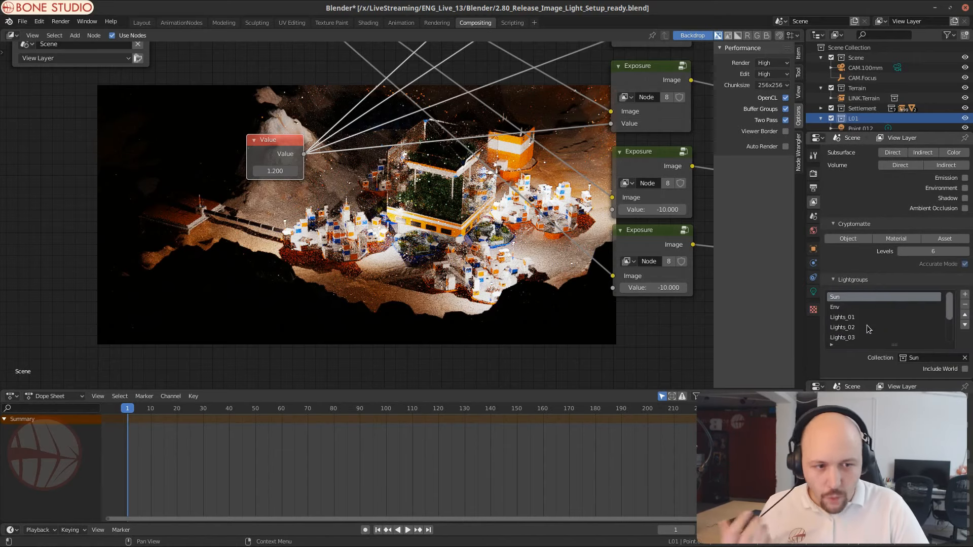
pyautogui.scroll(-1, 873, 327)
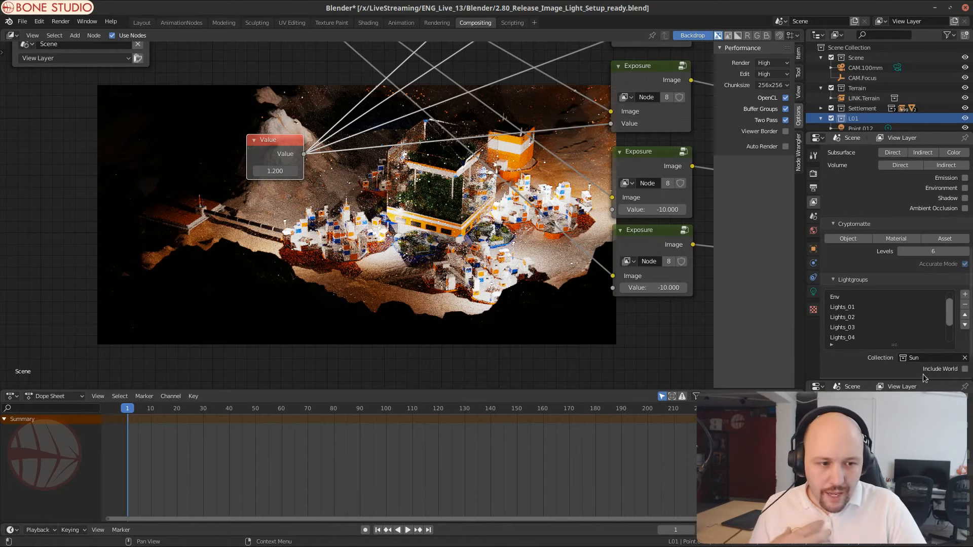
pyautogui.scroll(1, 852, 303)
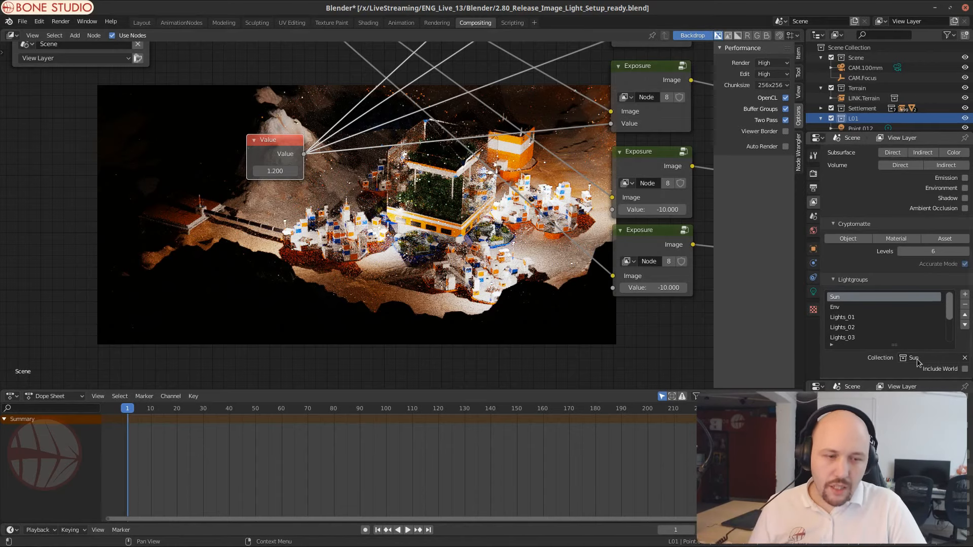
# Step: Show the View Layer result in the Rendering workspace and go through the light group passes starting from LG Sun
pyautogui.click(436, 23)
pyautogui.click(750, 35)
pyautogui.click(750, 35)
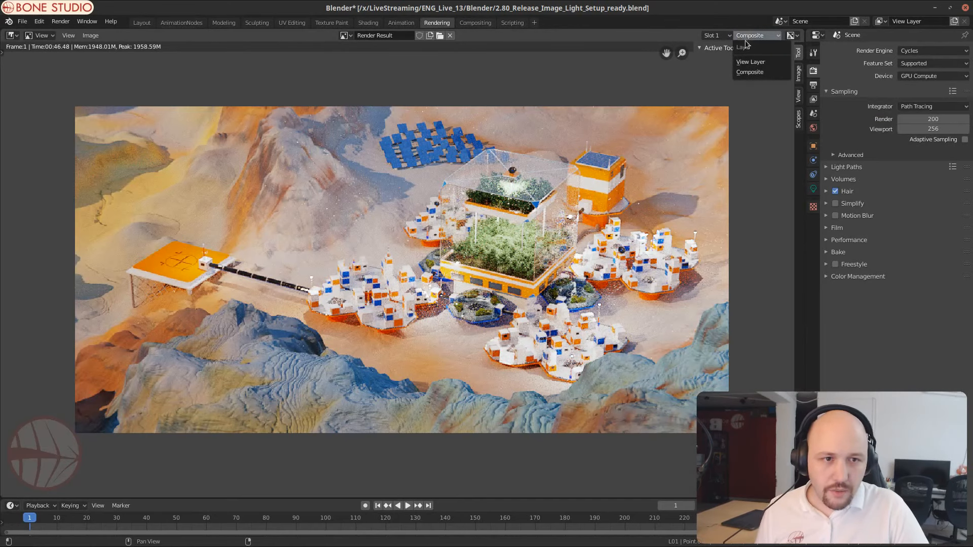
pyautogui.click(750, 61)
pyautogui.click(760, 35)
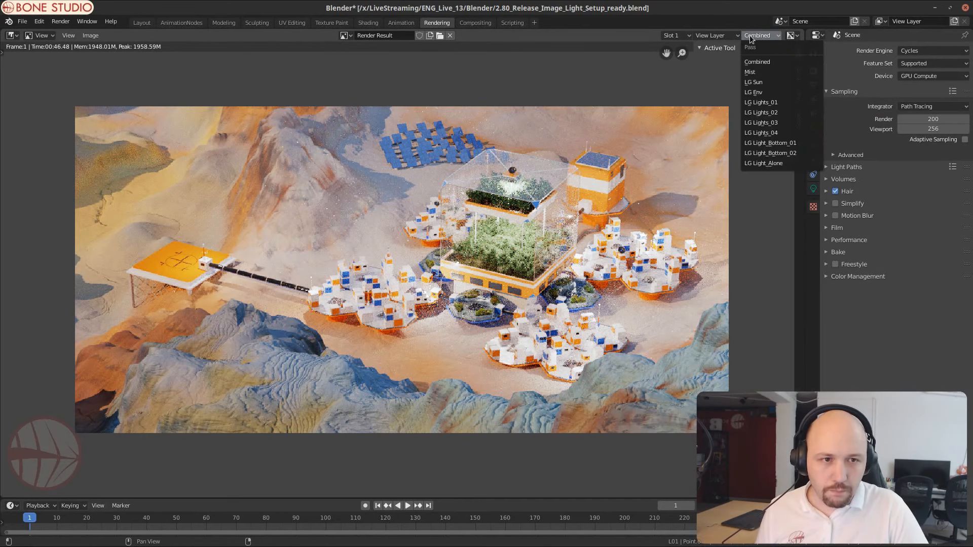
pyautogui.click(754, 81)
pyautogui.keyDown('ctrl'); pyautogui.scroll(-2, 753, 39); pyautogui.keyUp('ctrl')
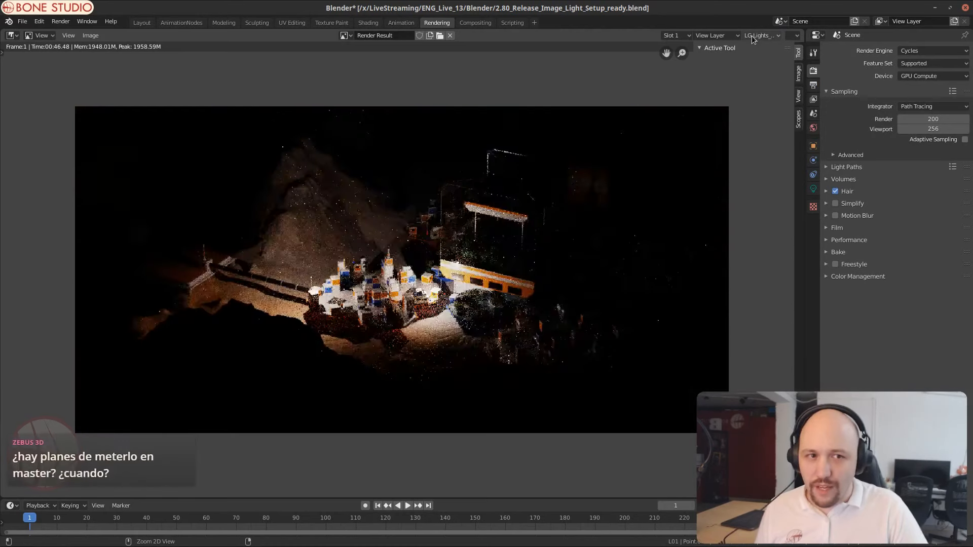
pyautogui.keyDown('ctrl'); pyautogui.scroll(-4, 753, 40); pyautogui.keyUp('ctrl')
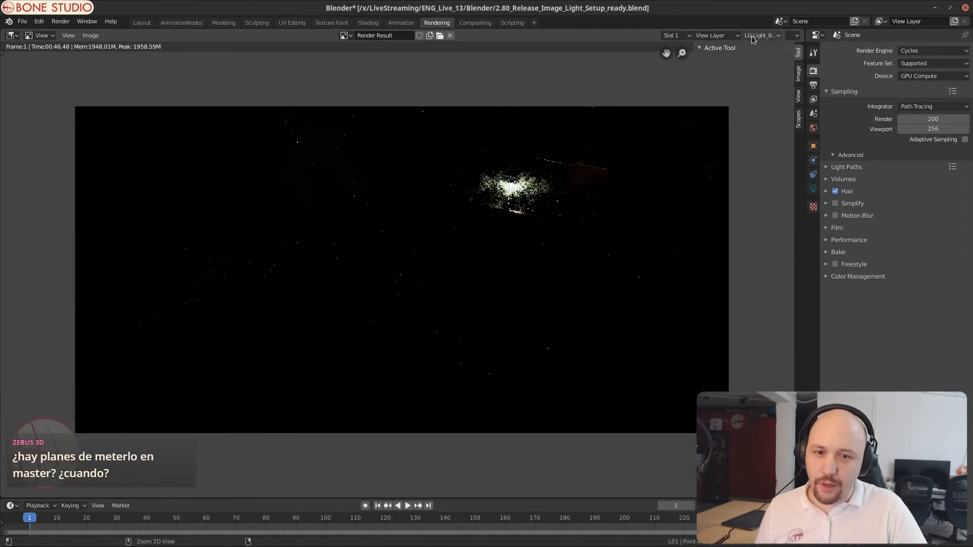
pyautogui.keyDown('ctrl'); pyautogui.scroll(-3, 753, 39); pyautogui.keyUp('ctrl')
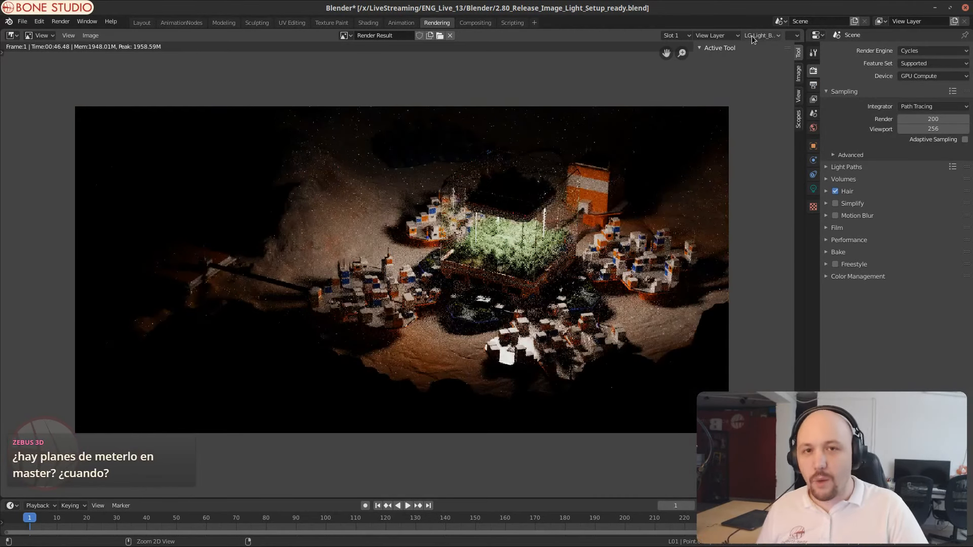
# Step: Return to the Compositing workspace and set the second-lowest Exposure node's value to -2 after trying 5 and 1
pyautogui.click(475, 23)
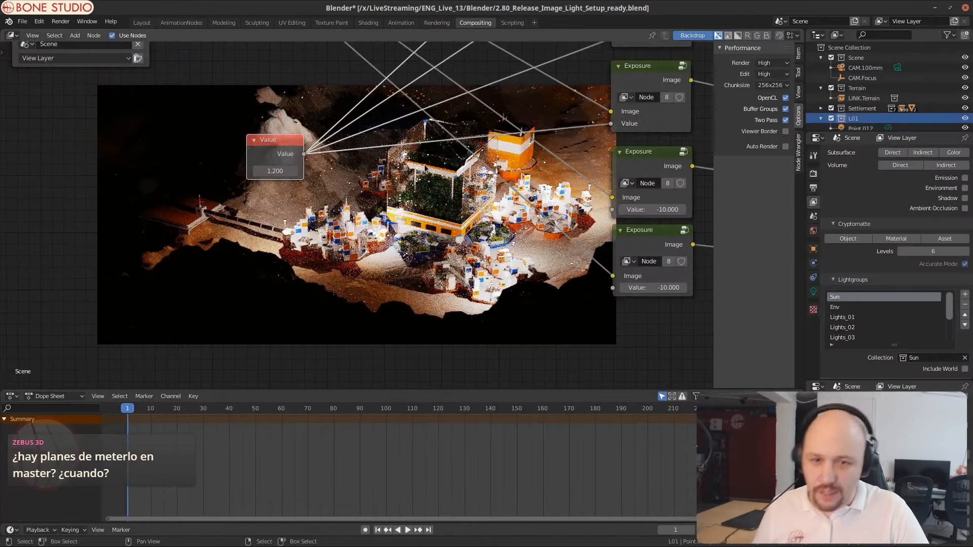
pyautogui.scroll(-4, 425, 168)
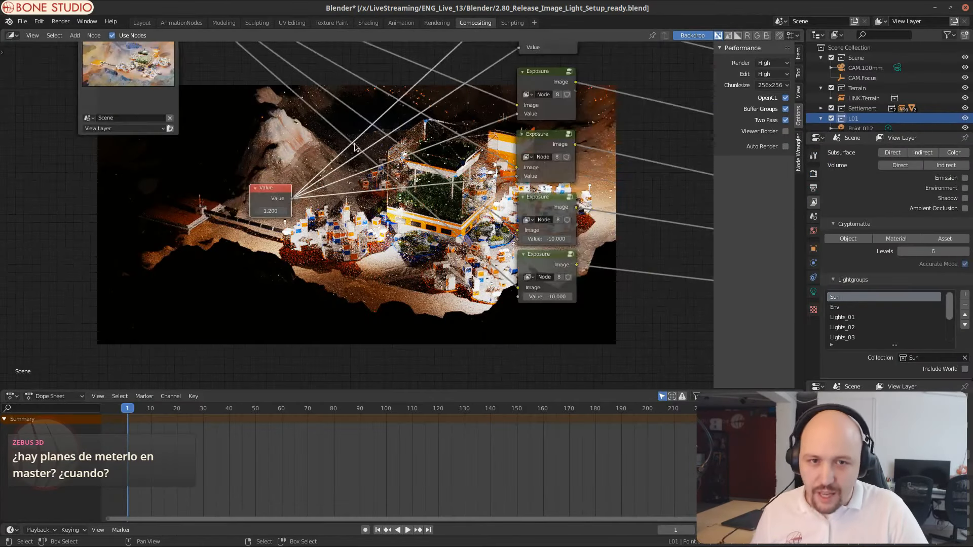
pyautogui.scroll(-2, 354, 147)
pyautogui.scroll(7, 394, 203)
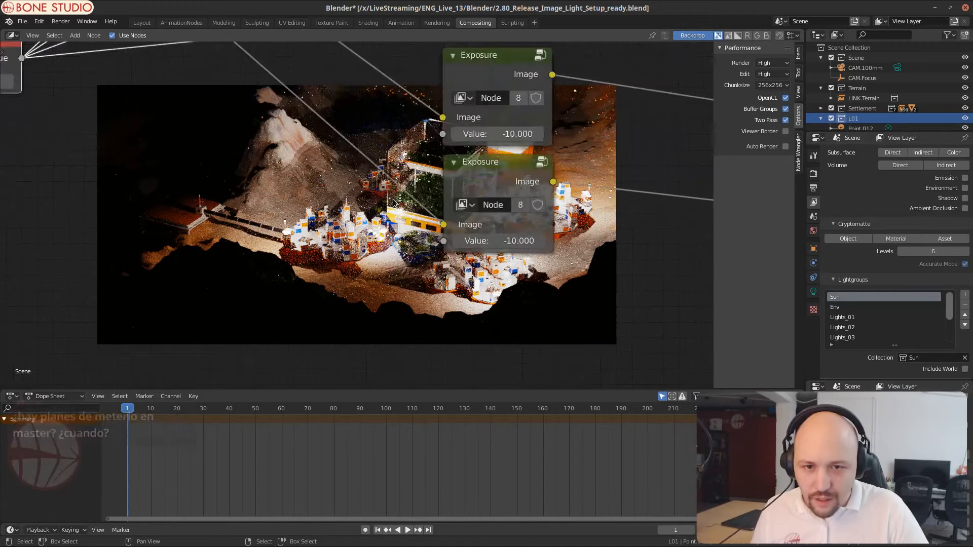
pyautogui.moveTo(394, 203); pyautogui.dragTo(118, 231, button='middle')
pyautogui.scroll(-1, 457, 153)
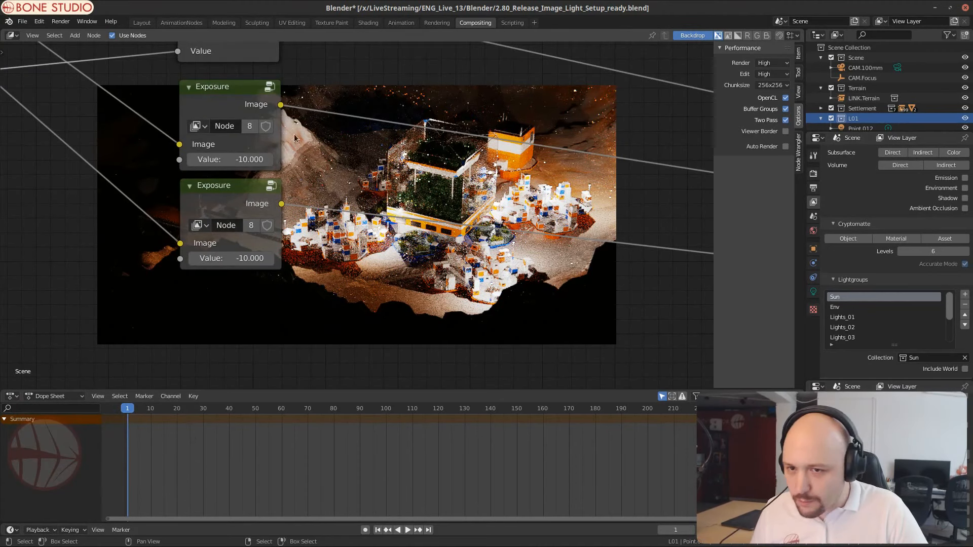
pyautogui.click(248, 159)
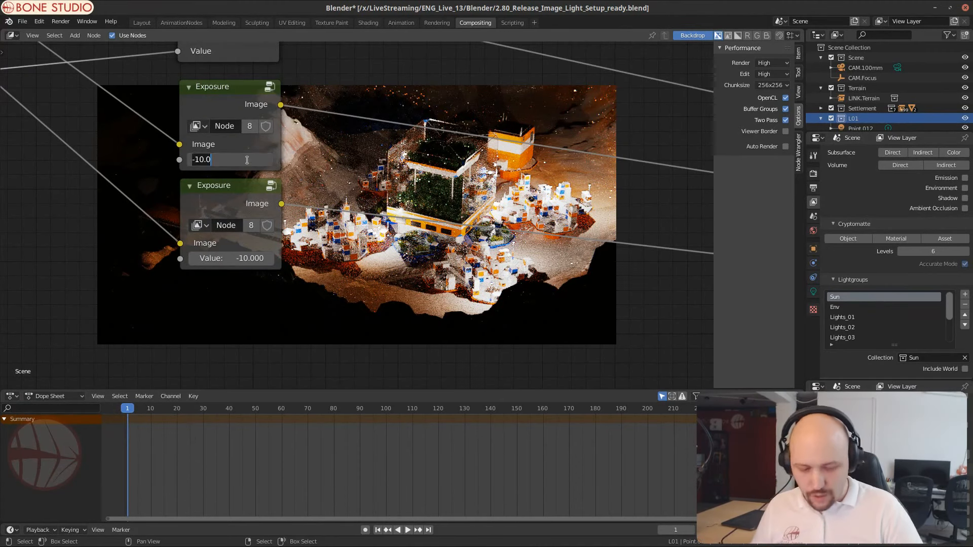
pyautogui.write('0')
pyautogui.press('Return')
pyautogui.click(248, 160)
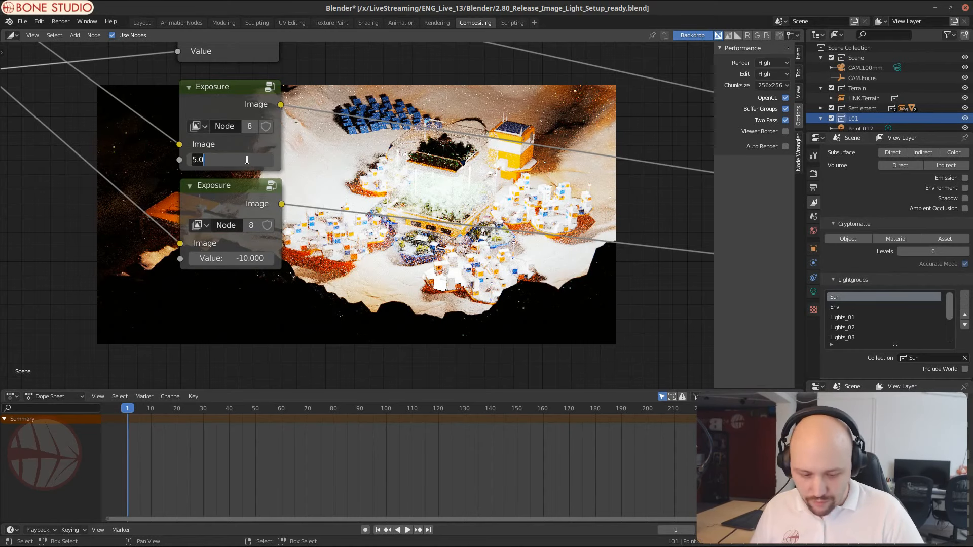
pyautogui.write('1')
pyautogui.press('Return')
pyautogui.click(246, 160)
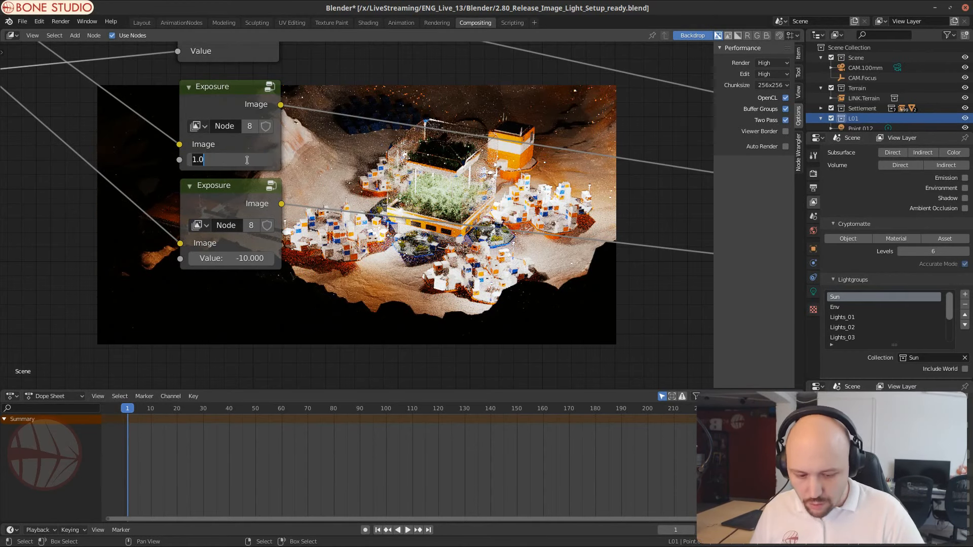
pyautogui.write('-2')
pyautogui.press('Return')
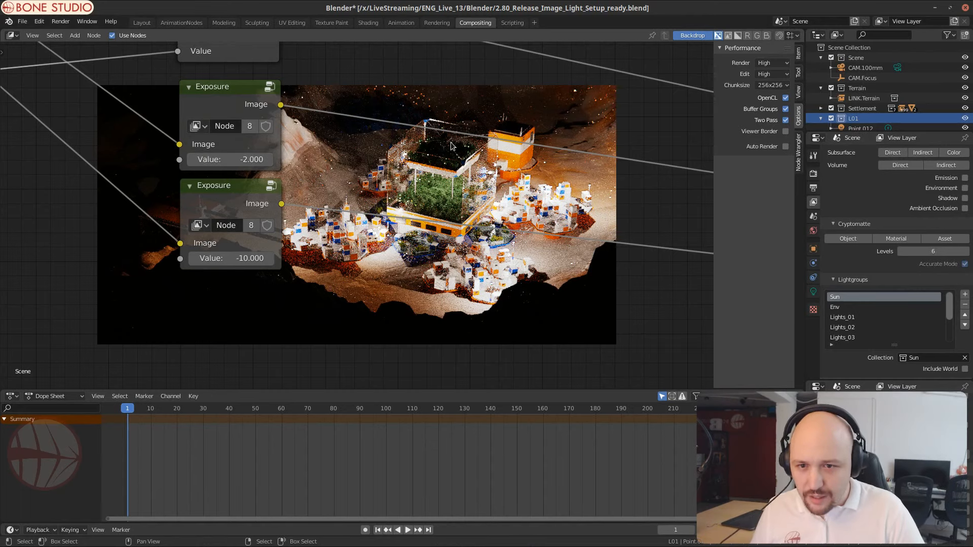
# Step: Try the values -2, -1 and 0 on the lowest Exposure node
pyautogui.click(229, 258)
pyautogui.write('-2')
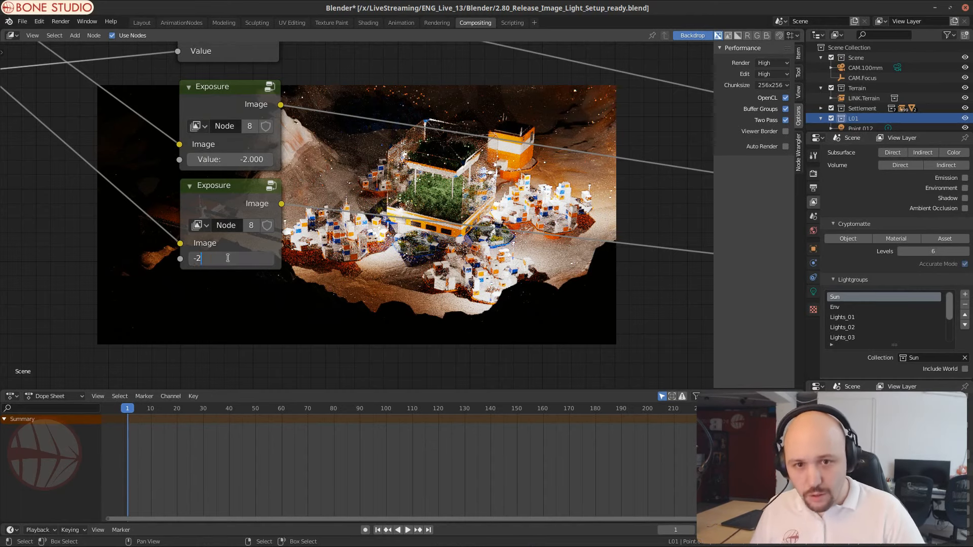
pyautogui.press('Return')
pyautogui.click(228, 258)
pyautogui.write('-1')
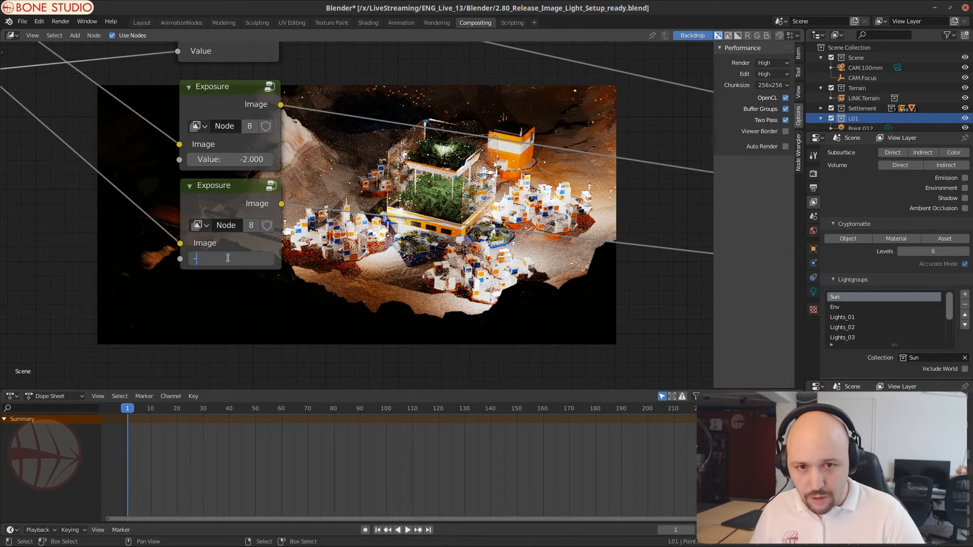
pyautogui.press('Return')
pyautogui.click(228, 258)
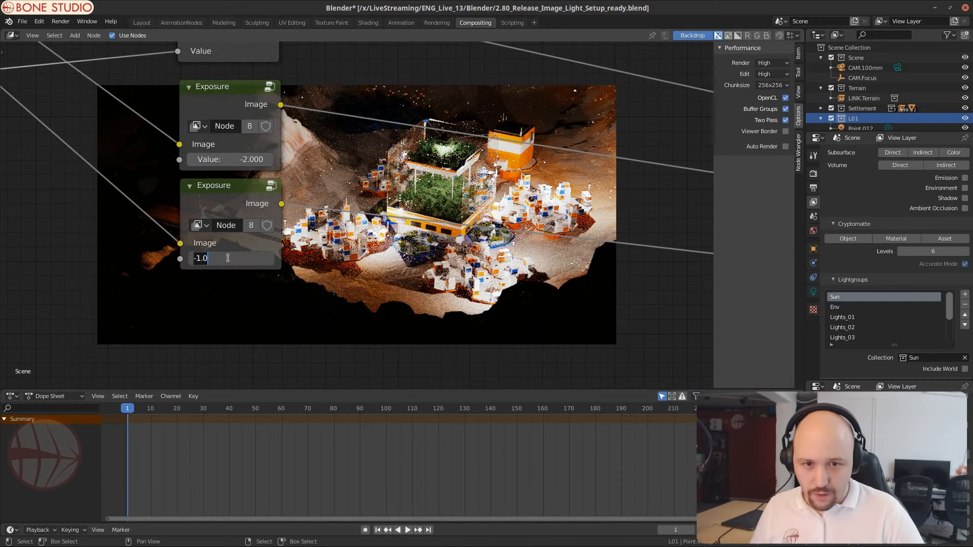
pyautogui.write('0')
pyautogui.press('Return')
# Step: Set the lowest Exposure node's value to -3
pyautogui.click(228, 258)
pyautogui.write('-3')
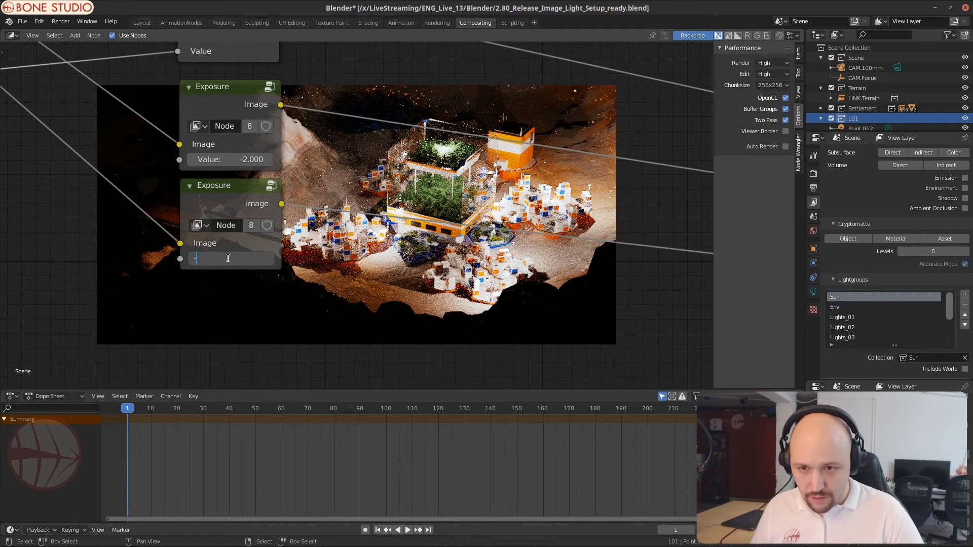
pyautogui.press('Return')
# Step: Disconnect the shared Value node from the LG Lights_01 Exposure node and set its own value to 1 after trying 0
pyautogui.scroll(-5, 321, 281)
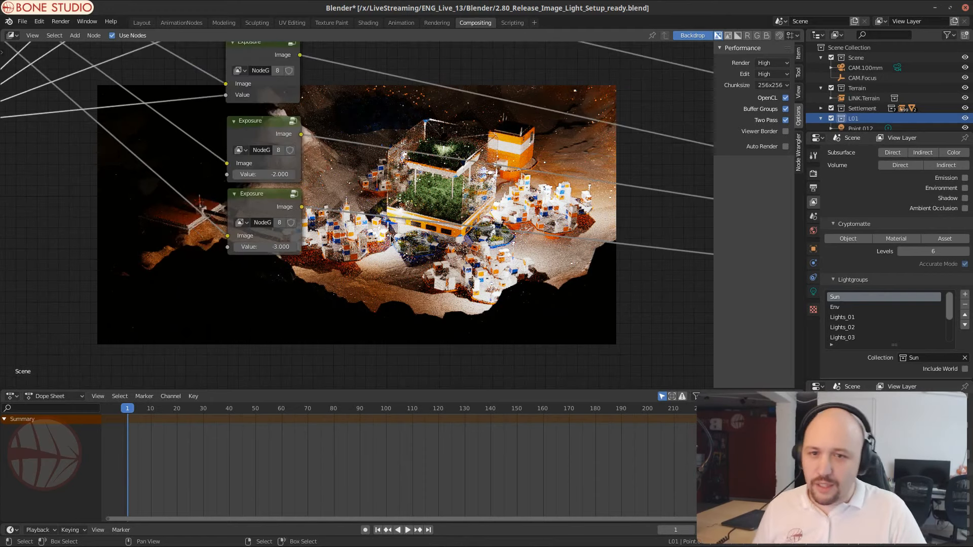
pyautogui.moveTo(321, 281); pyautogui.dragTo(422, 225, button='middle')
pyautogui.scroll(-1, 446, 257)
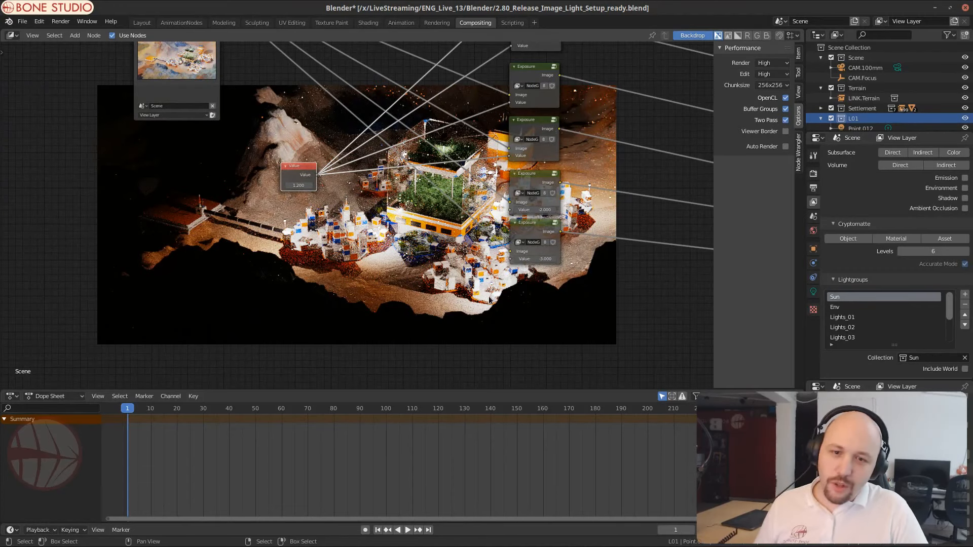
pyautogui.moveTo(350, 92); pyautogui.dragTo(368, 254, button='middle')
pyautogui.scroll(4, 378, 174)
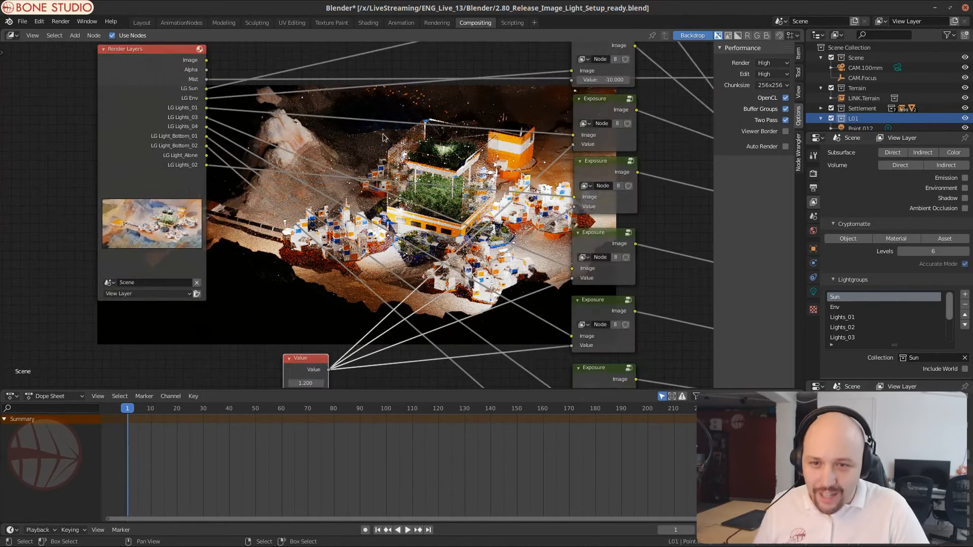
pyautogui.moveTo(376, 176); pyautogui.dragTo(334, 177, button='middle')
pyautogui.scroll(1, 493, 160)
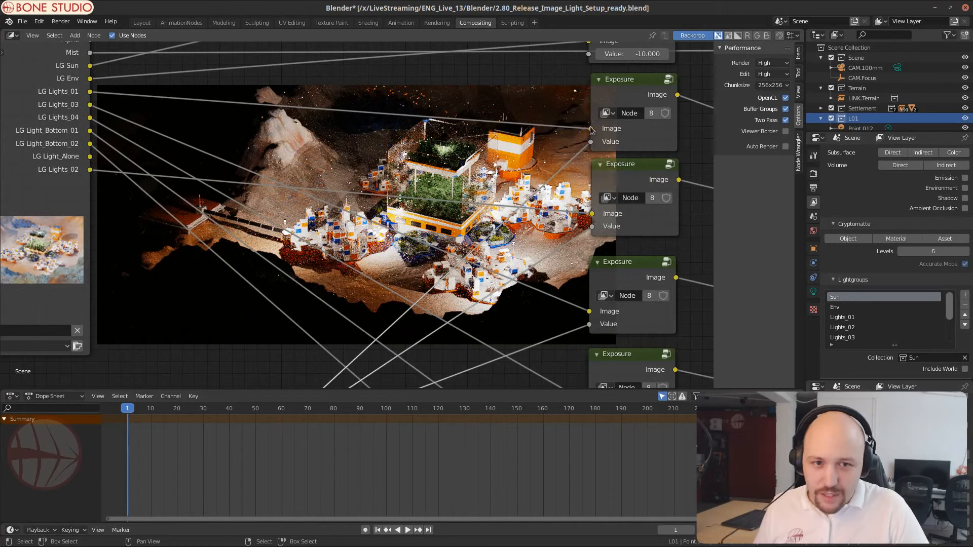
pyautogui.moveTo(590, 142); pyautogui.dragTo(576, 142)
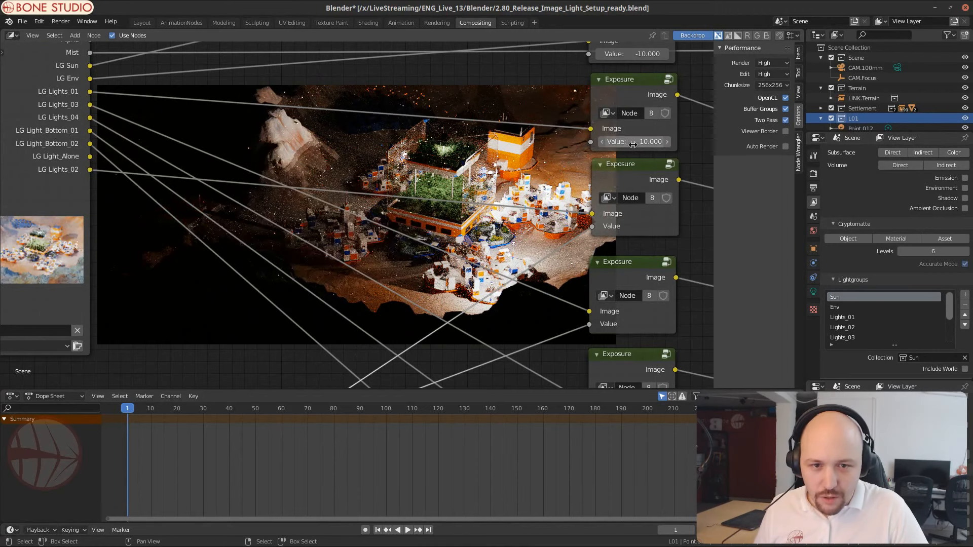
pyautogui.click(634, 142)
pyautogui.write('0')
pyautogui.press('Return')
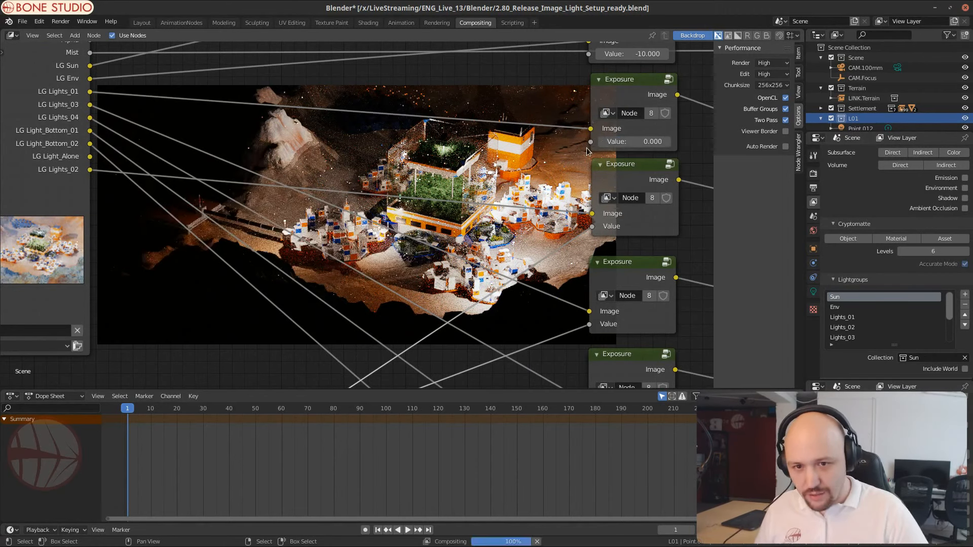
pyautogui.click(640, 143)
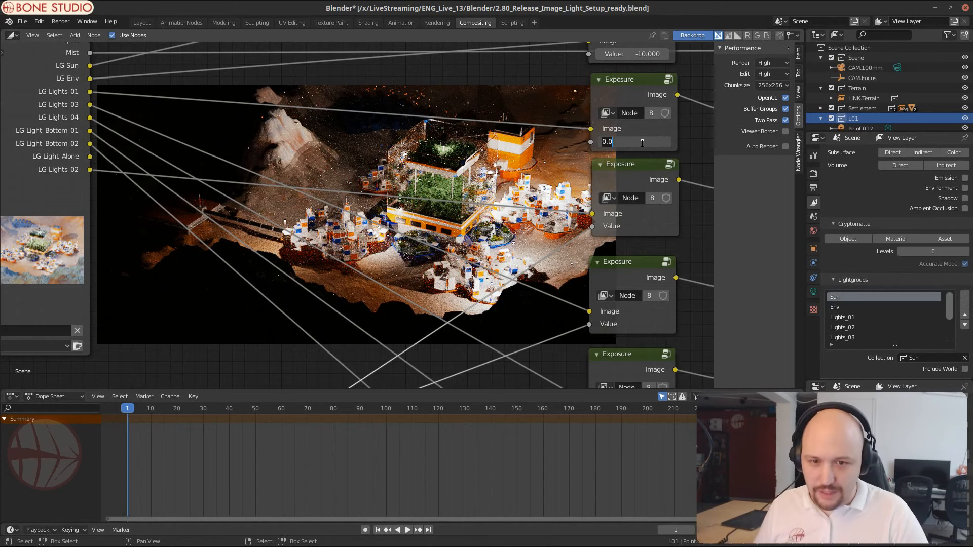
pyautogui.write('1')
pyautogui.press('Return')
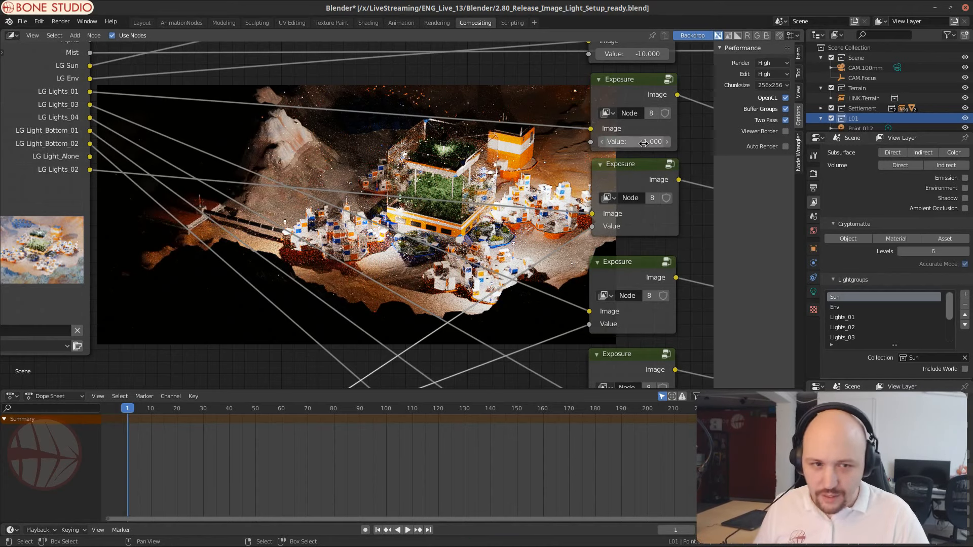
# Step: Insert a Mix node between LG Lights_01 and its Exposure node and set its blend type to Multiply
pyautogui.hotkey('shift', 'a')
pyautogui.click(483, 146)
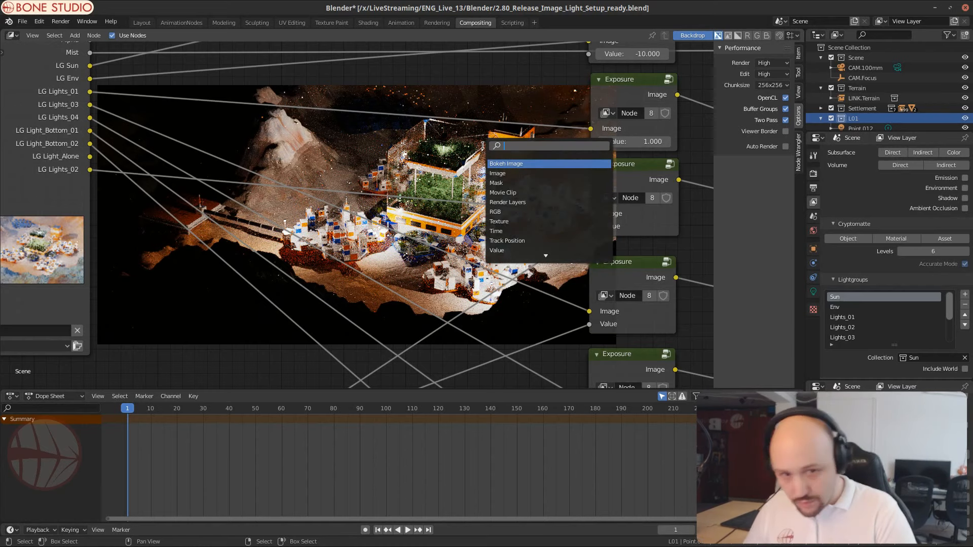
pyautogui.write('mix')
pyautogui.press('Return')
pyautogui.click(412, 76)
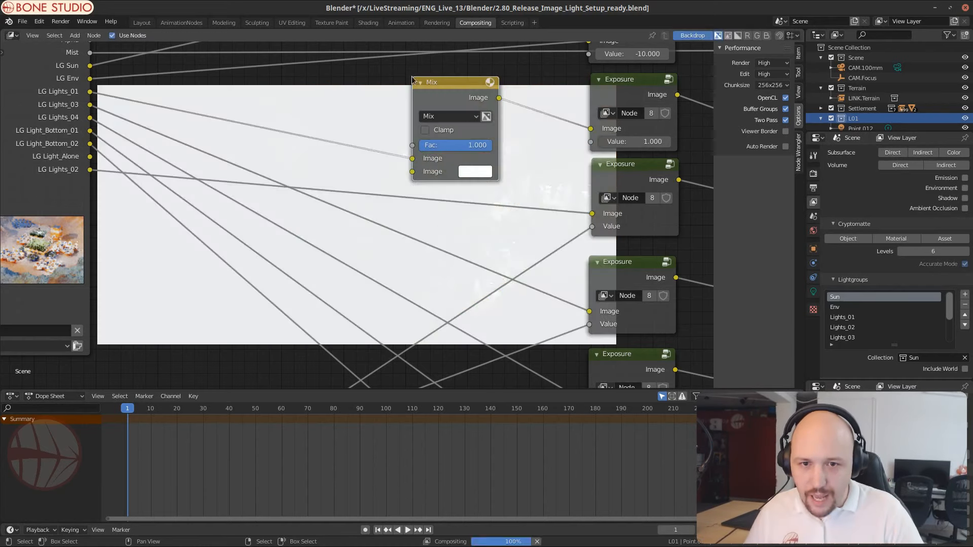
pyautogui.click(449, 116)
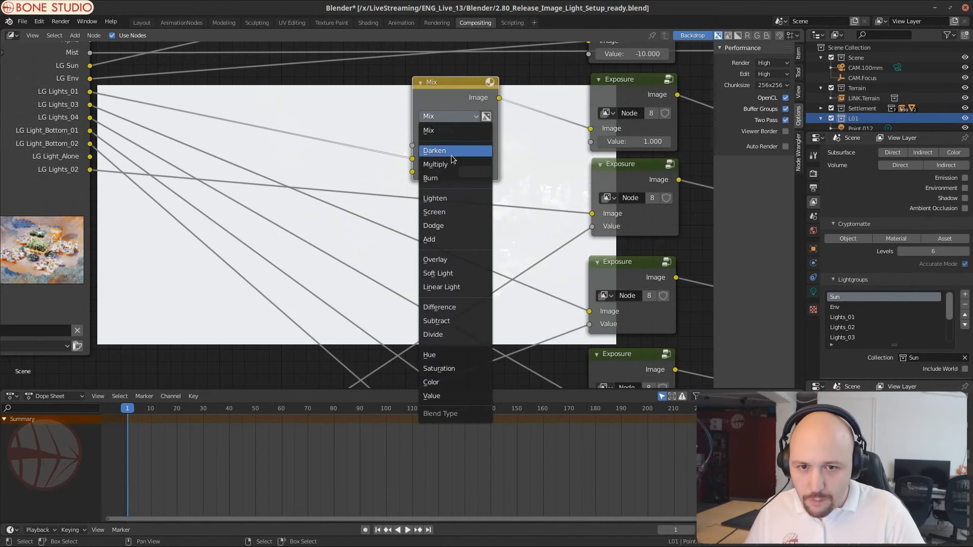
pyautogui.click(452, 163)
# Step: Set the Multiply node's second colour to saturated blue and reduce its factor to about 0.817
pyautogui.click(475, 173)
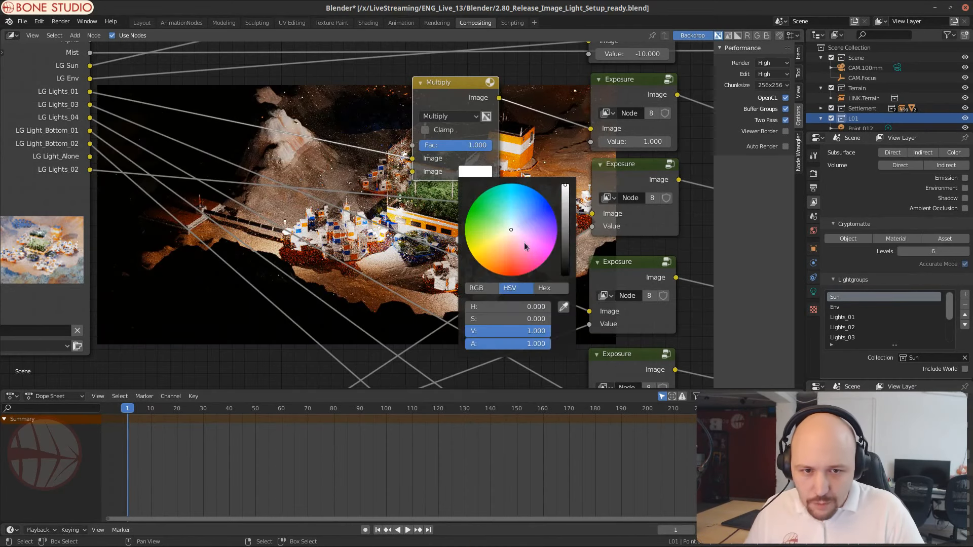
pyautogui.moveTo(533, 218); pyautogui.dragTo(545, 211)
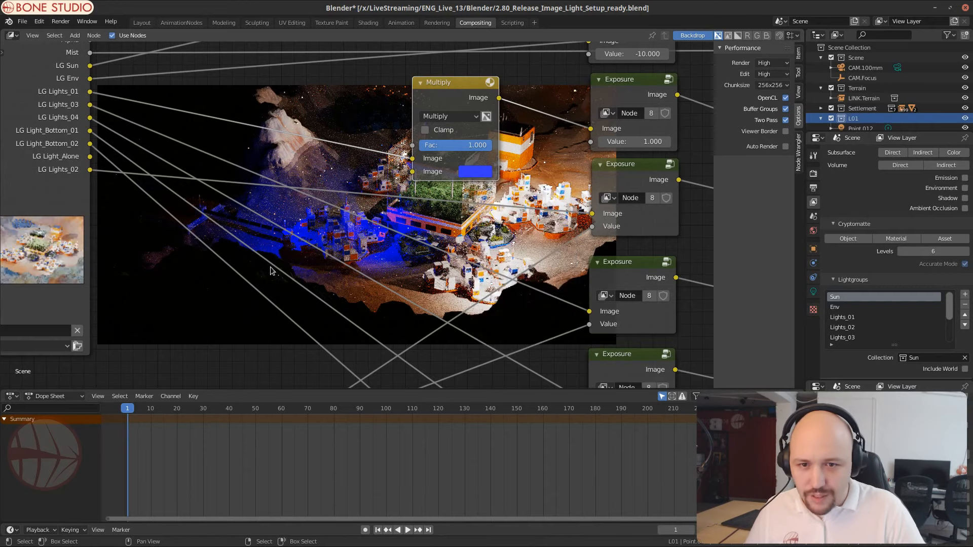
pyautogui.scroll(2, 404, 216)
pyautogui.moveTo(512, 123)
pyautogui.mouseDown()
pyautogui.moveTo(488, 124)
pyautogui.moveTo(496, 123)
pyautogui.mouseUp()
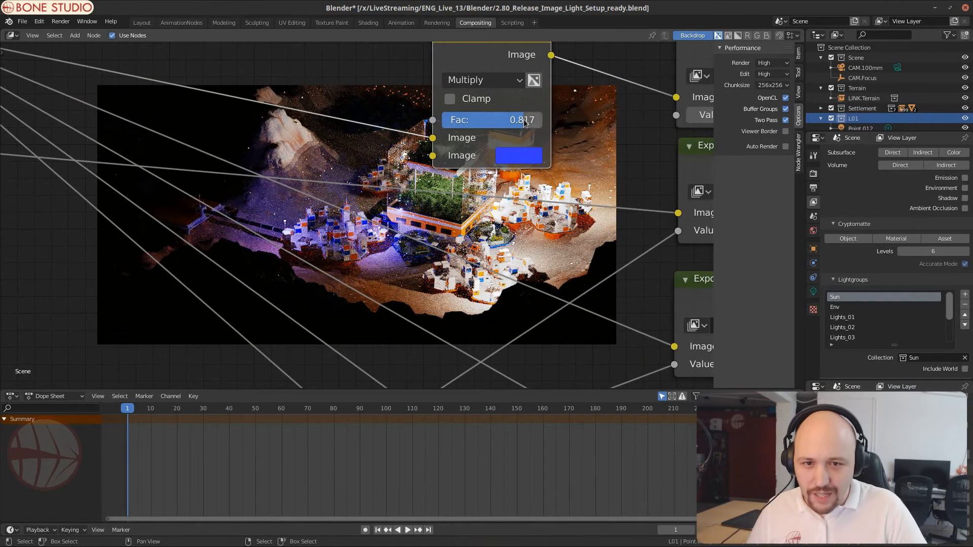
# Step: Reconnect the shared Value node to the value input of the LG Lights_01 Exposure node
pyautogui.scroll(-3, 522, 220)
pyautogui.moveTo(384, 297); pyautogui.dragTo(320, 241, button='middle')
pyautogui.scroll(-1, 260, 318)
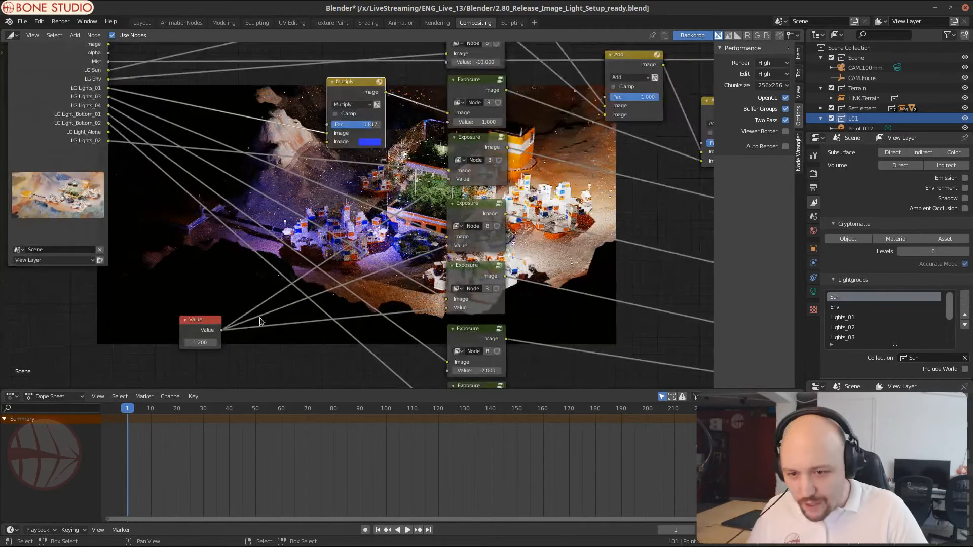
pyautogui.moveTo(221, 330); pyautogui.dragTo(448, 122)
# Step: Disconnect the shared Value node from the LG Lights_02 Exposure node and link it back
pyautogui.click(485, 142)
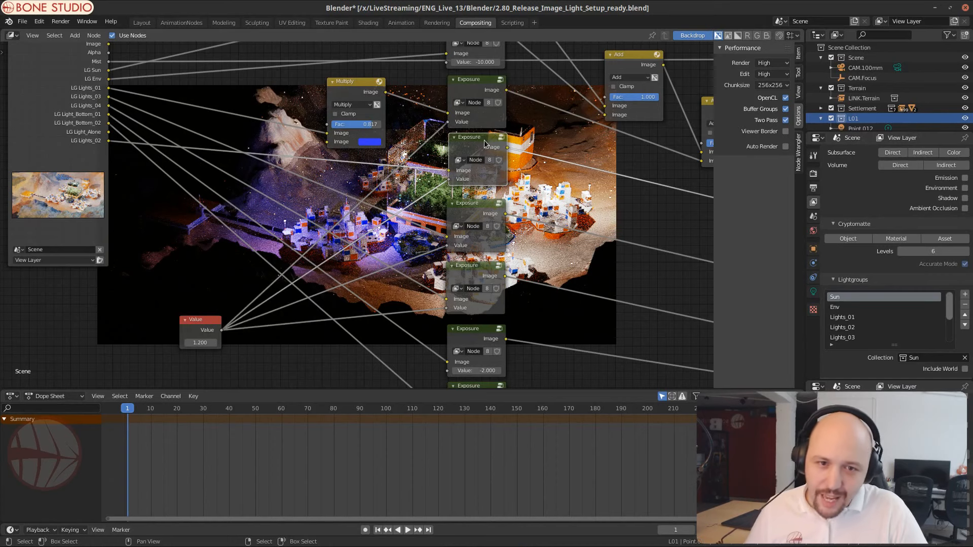
pyautogui.moveTo(449, 179); pyautogui.dragTo(413, 184)
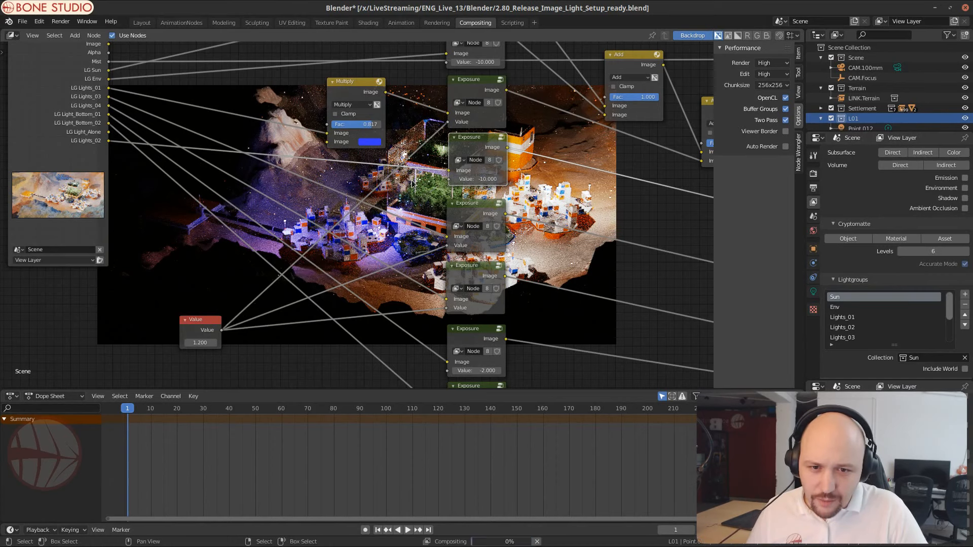
pyautogui.moveTo(221, 330); pyautogui.dragTo(449, 179)
# Step: Move the Multiply node up, duplicate it onto a light group link just below, and tint the copy light red
pyautogui.moveTo(355, 92); pyautogui.dragTo(366, 76)
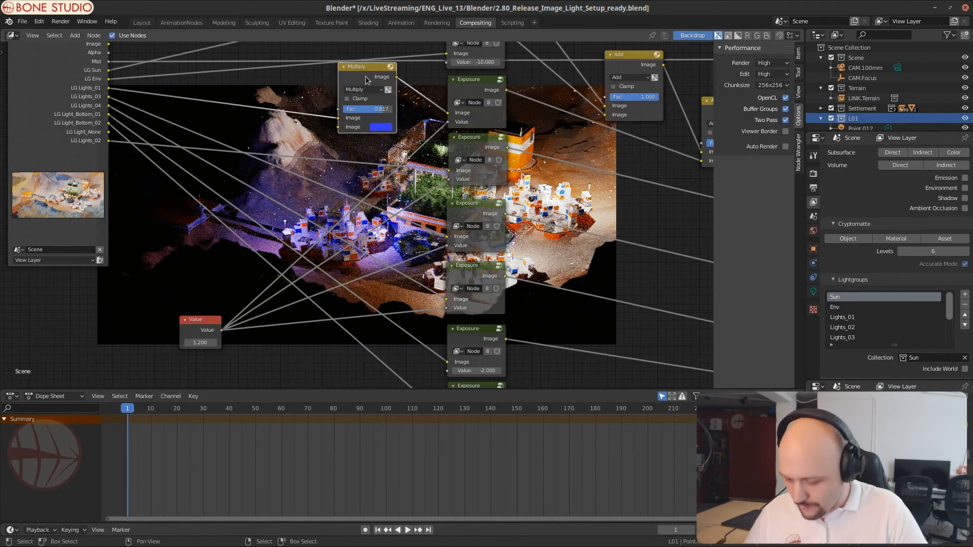
pyautogui.hotkey('shift', 'd')
pyautogui.click(354, 140)
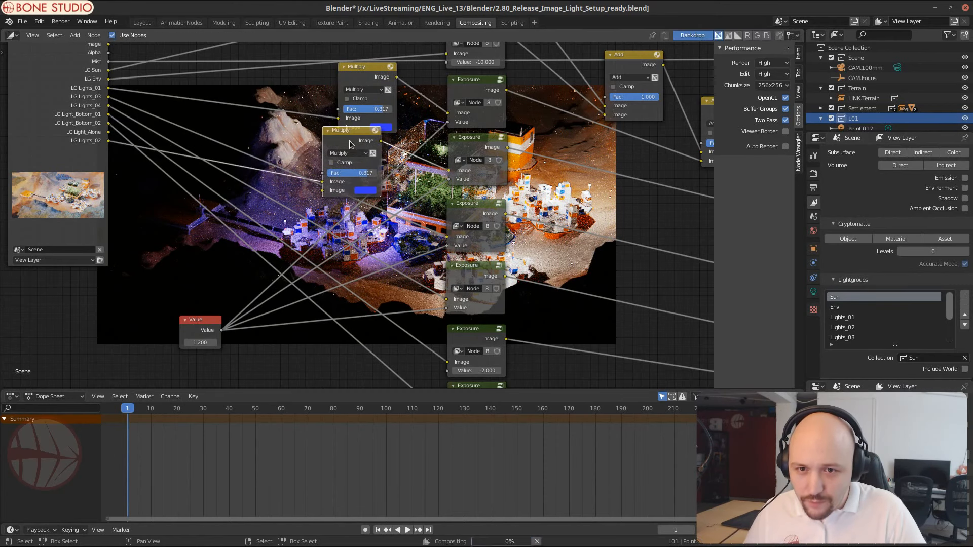
pyautogui.click(368, 191)
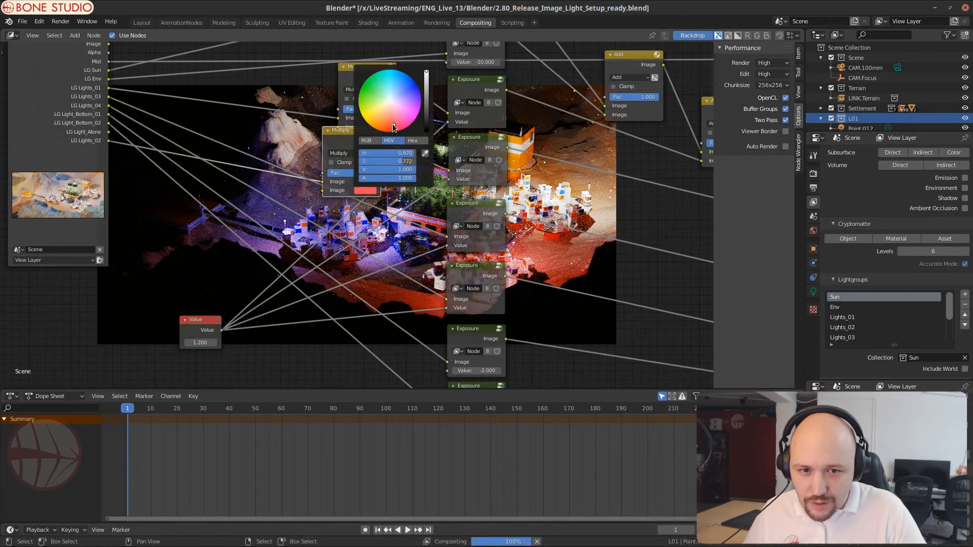
# Step: Set the red Multiply node's factor to 0.5
pyautogui.moveTo(605, 258); pyautogui.dragTo(302, 272, button='middle')
pyautogui.scroll(-1, 546, 252)
pyautogui.moveTo(401, 162); pyautogui.dragTo(477, 326, button='middle')
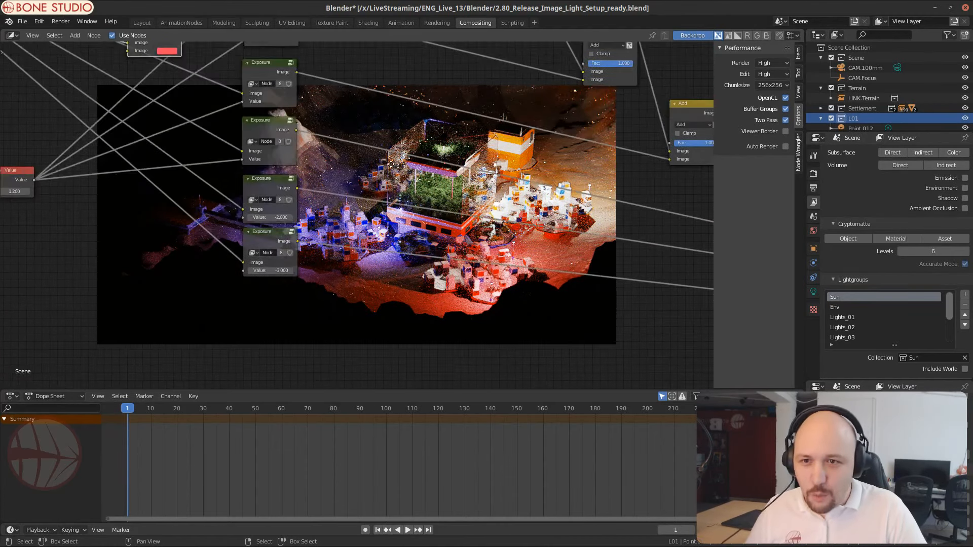
pyautogui.scroll(-1, 193, 84)
pyautogui.moveTo(193, 83); pyautogui.dragTo(276, 163, button='middle')
pyautogui.doubleClick(252, 114)
pyautogui.write('0.5')
pyautogui.press('Return')
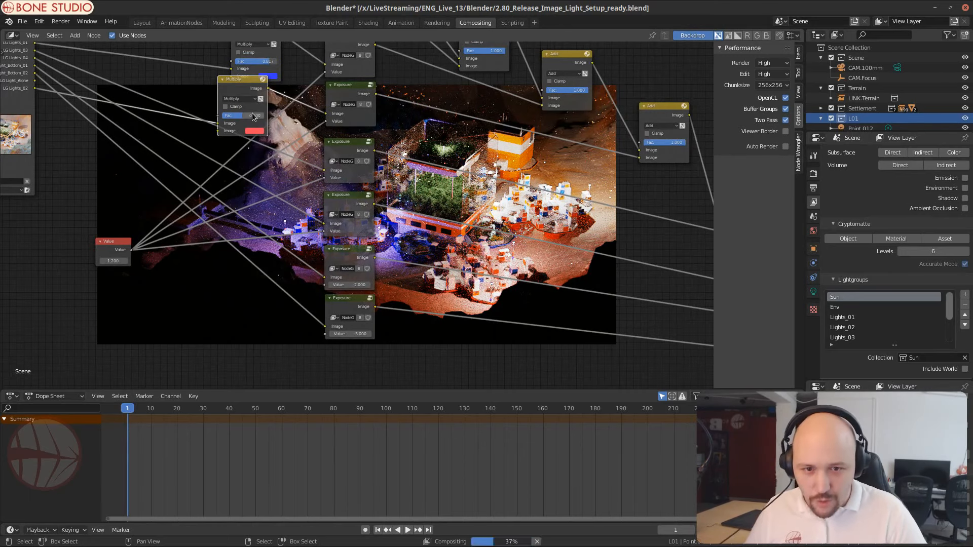
pyautogui.moveTo(485, 304); pyautogui.dragTo(411, 94, button='middle')
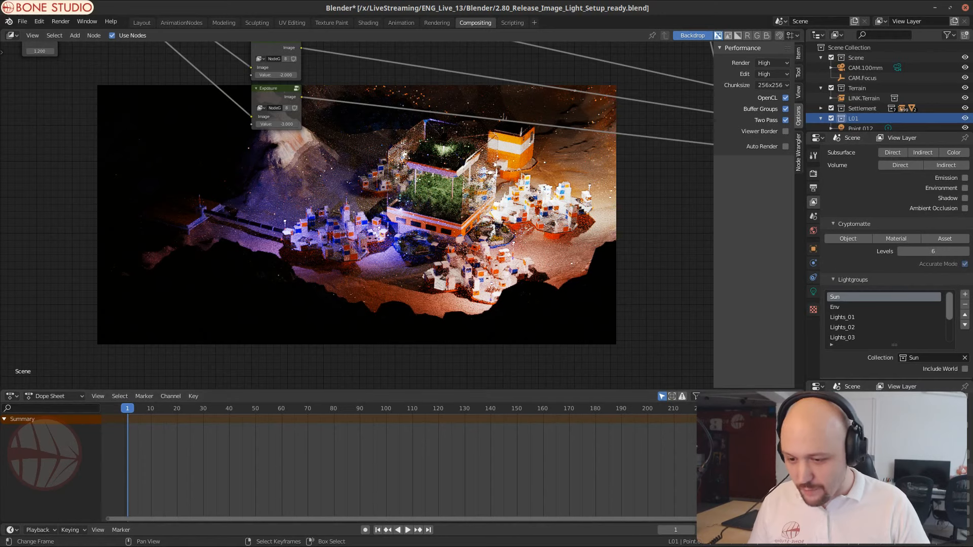
# Step: Switch to the browser, widen the developer.blender.org window and open the Render & Cycles module plan
pyautogui.moveTo(857, 15); pyautogui.dragTo(972, 36)
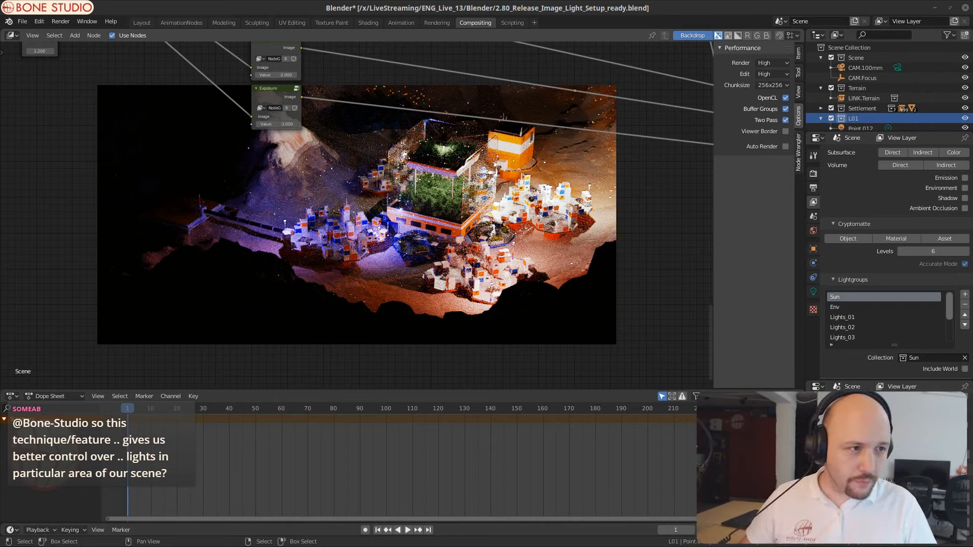
pyautogui.hotkey('alt', 'Tab')
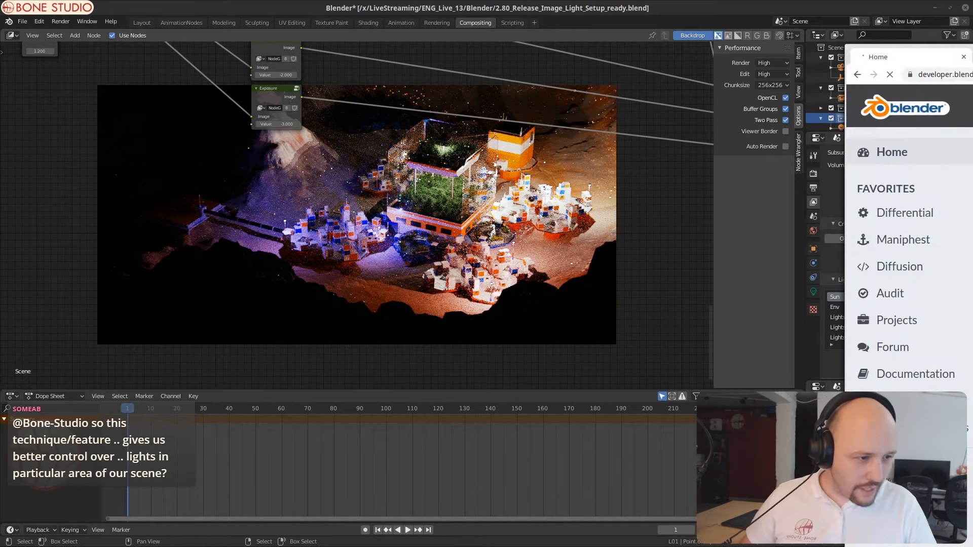
pyautogui.scroll(-8, 558, 261)
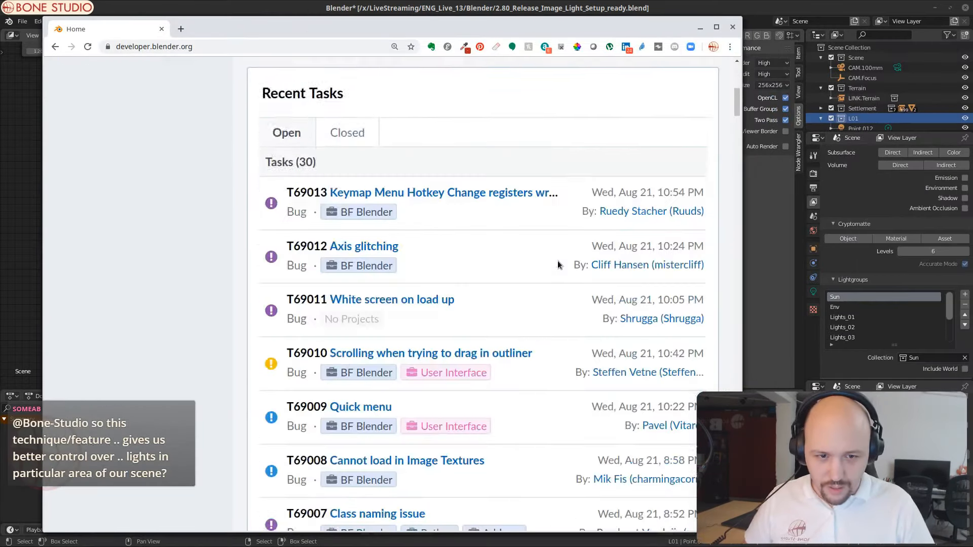
pyautogui.scroll(-4, 560, 263)
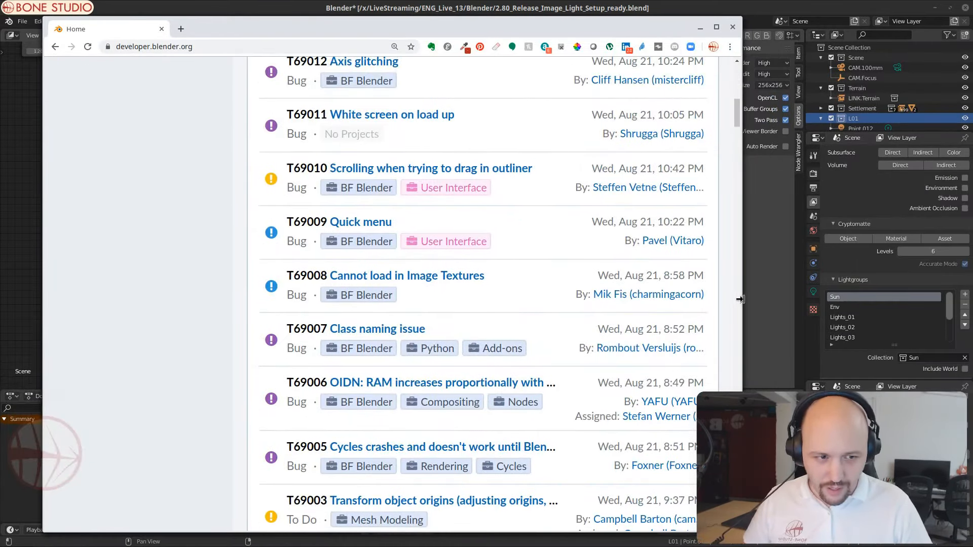
pyautogui.moveTo(741, 299); pyautogui.dragTo(964, 304)
pyautogui.scroll(-4, 913, 314)
pyautogui.scroll(5, 925, 322)
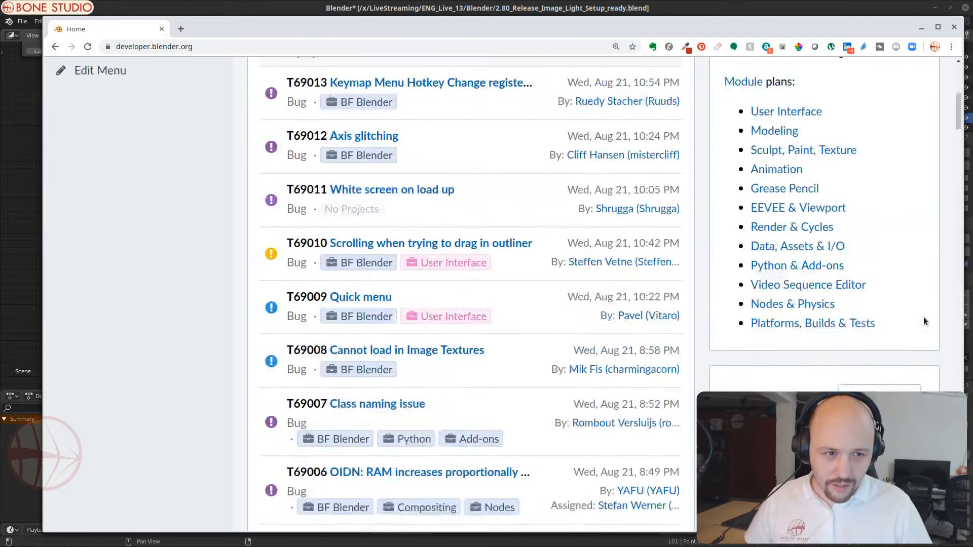
pyautogui.scroll(3, 872, 183)
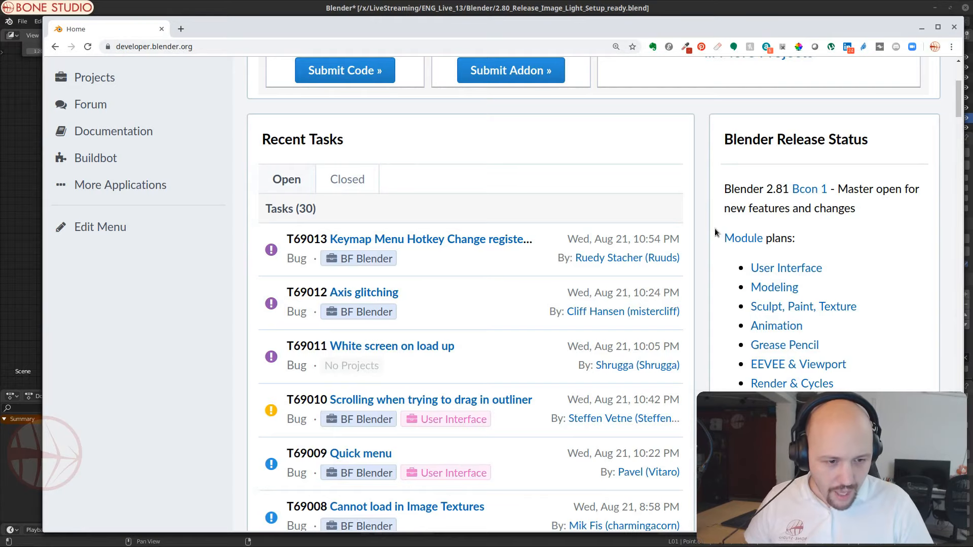
pyautogui.click(789, 384)
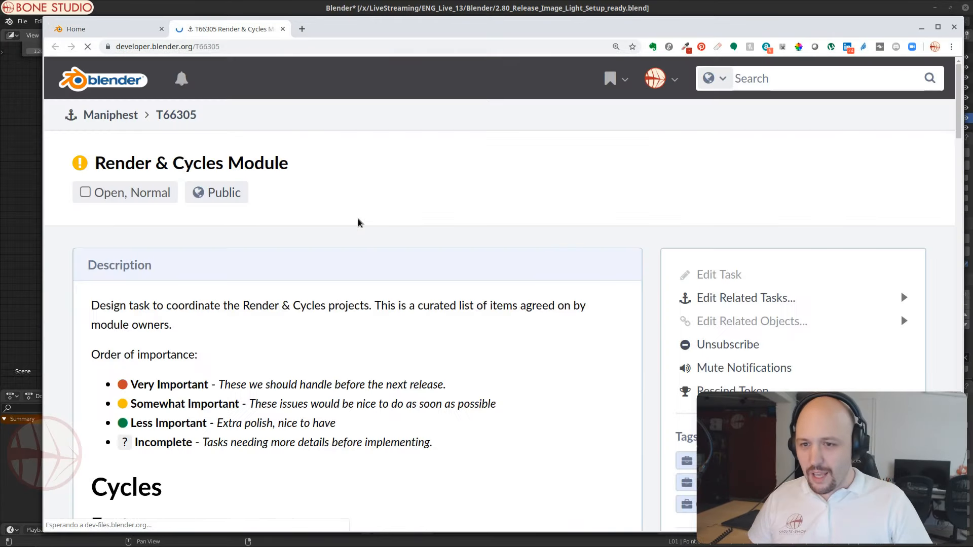
# Step: Examine the planned Cycles features and performance tasks, including the render passes for lights in a specified group
pyautogui.scroll(-9, 561, 243)
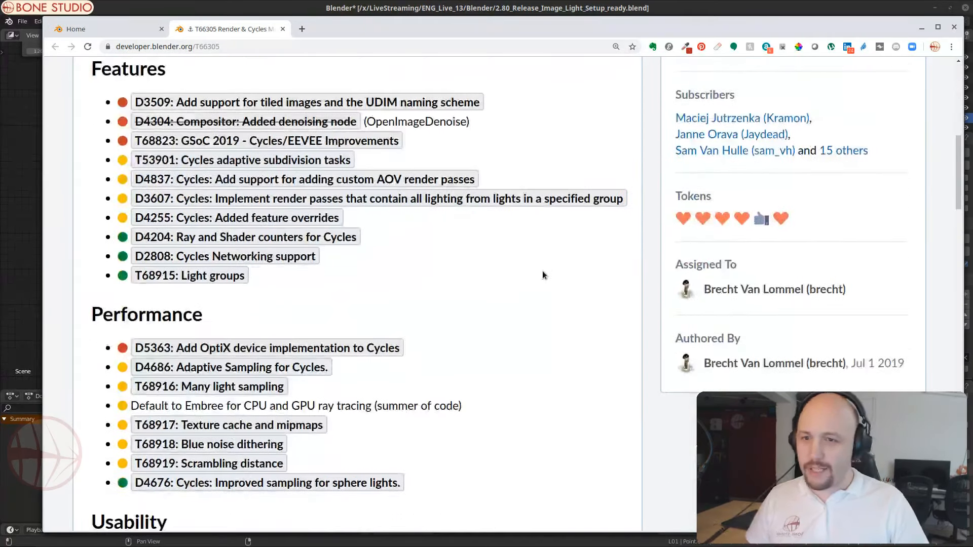
pyautogui.moveTo(422, 94)
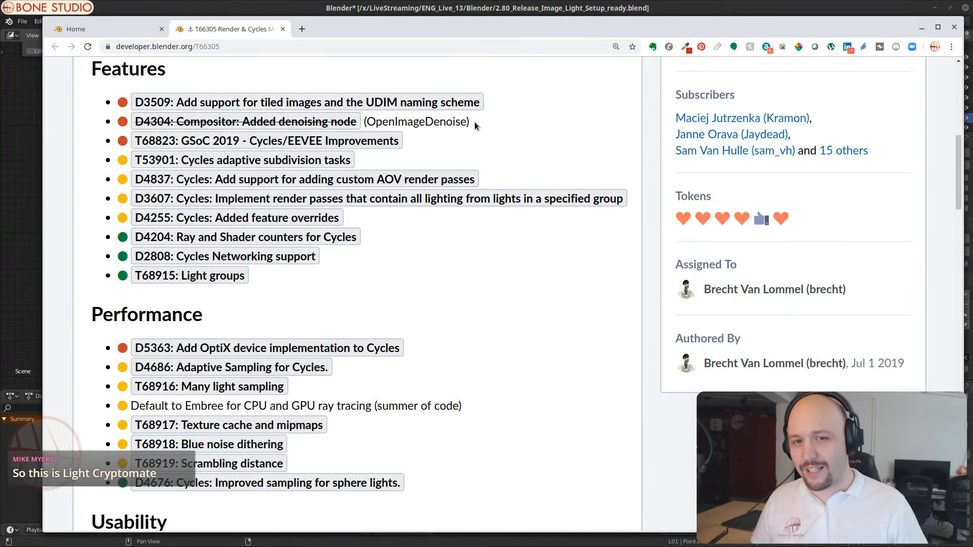
pyautogui.moveTo(203, 122)
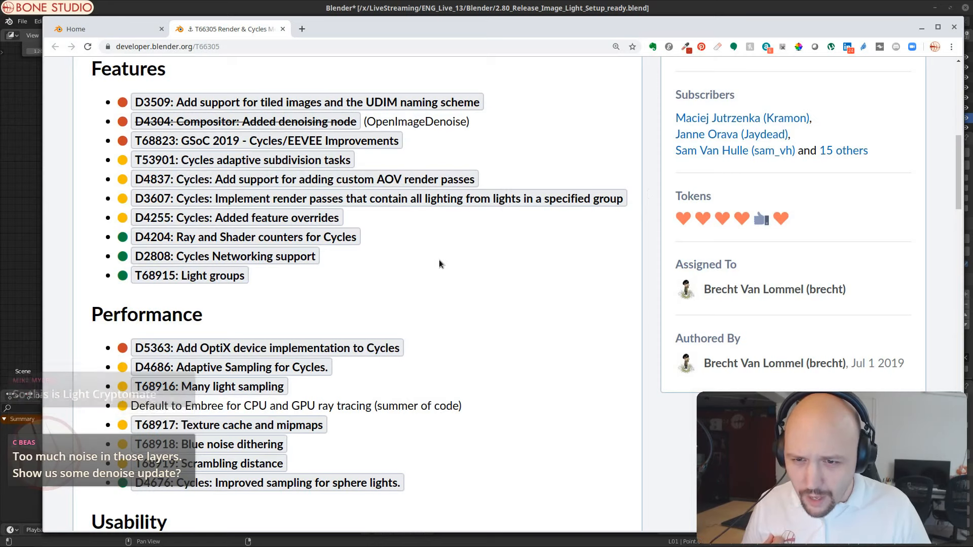
pyautogui.moveTo(241, 205)
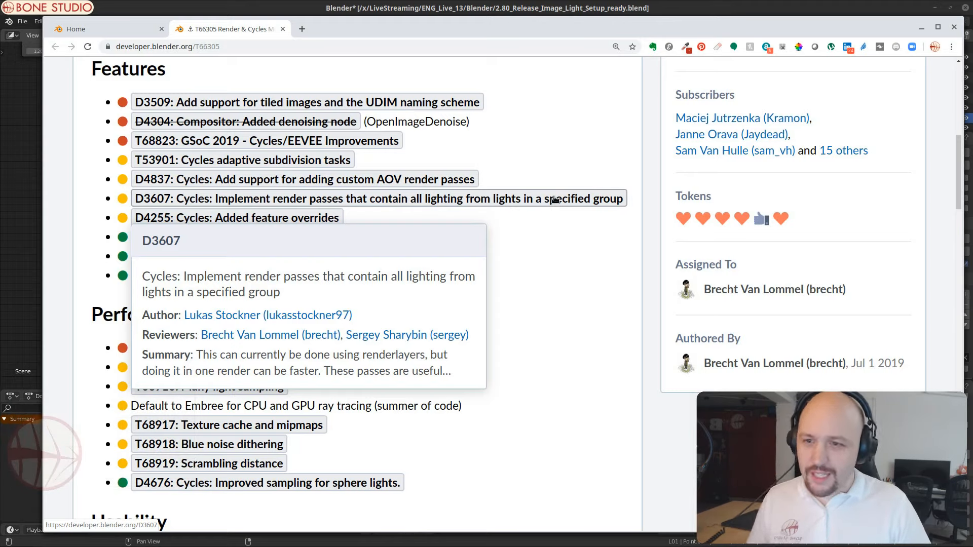
pyautogui.moveTo(169, 181)
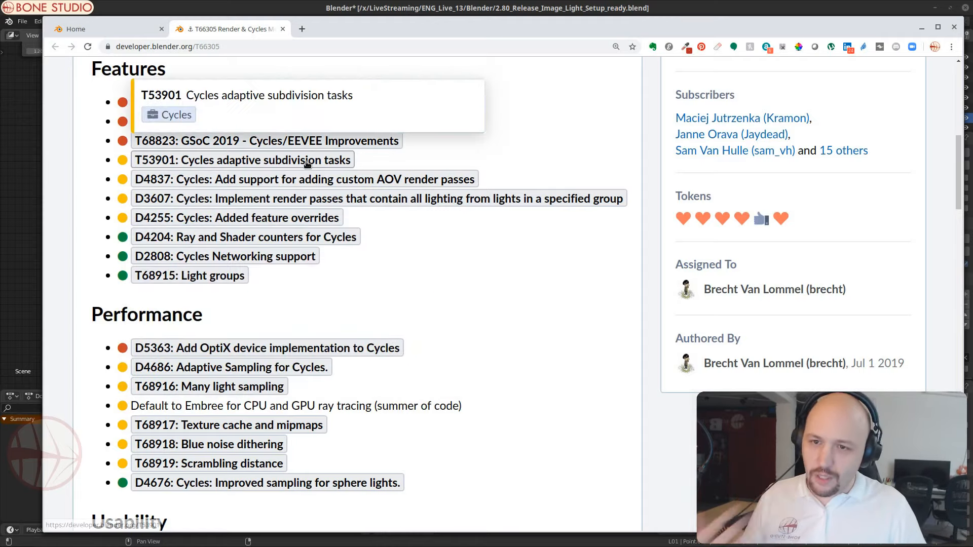
pyautogui.moveTo(256, 234)
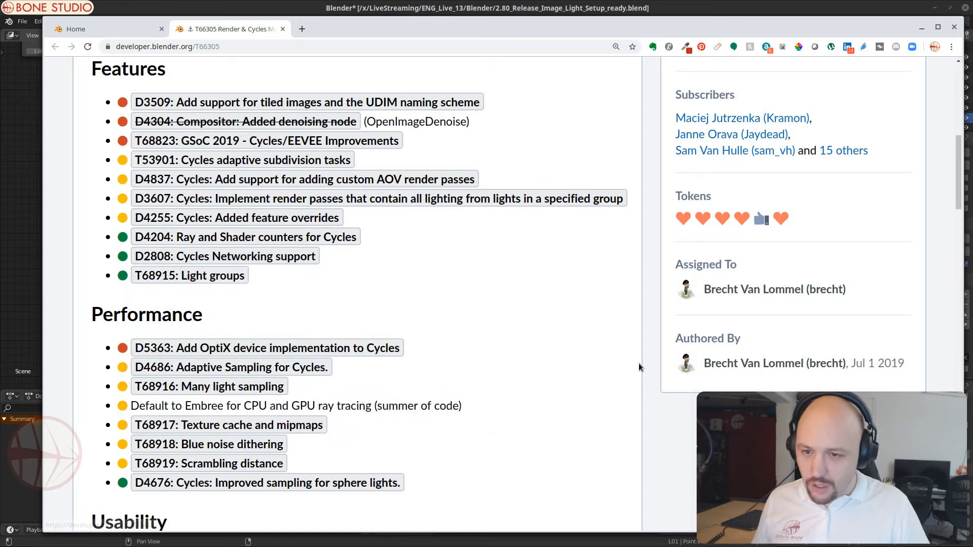
pyautogui.scroll(-1, 566, 345)
pyautogui.moveTo(302, 210)
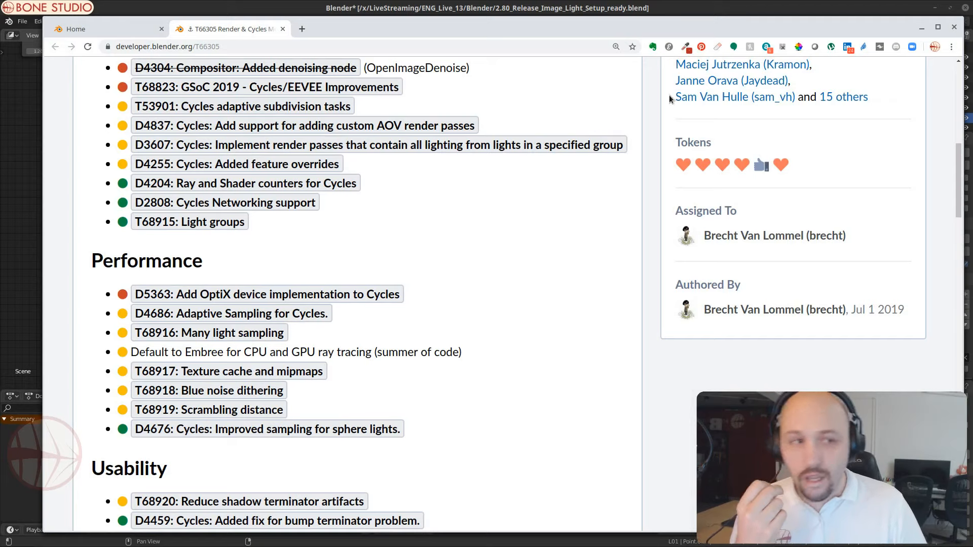
# Step: Minimize the browser to return to Blender and save the light setup file
pyautogui.click(922, 27)
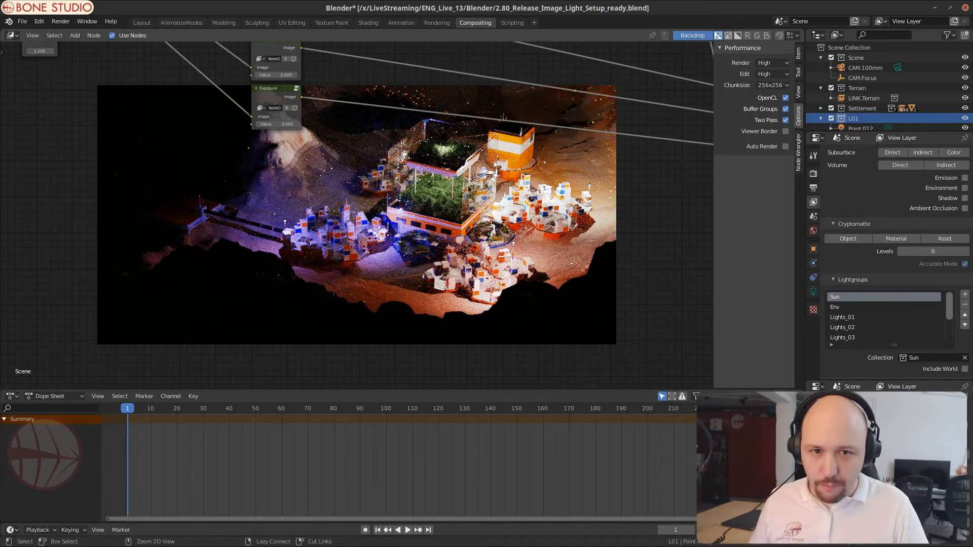
pyautogui.hotkey('ctrl', 's')
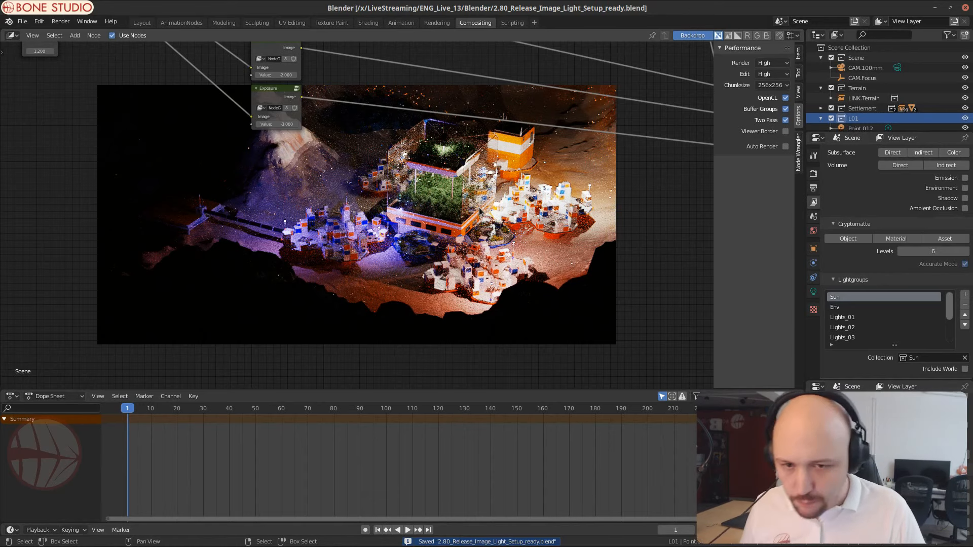
# Step: Try values of 1 and 10 on the second-lowest Exposure node, and set it back to -2
pyautogui.moveTo(135, 97); pyautogui.dragTo(243, 217, button='middle')
pyautogui.scroll(4, 242, 216)
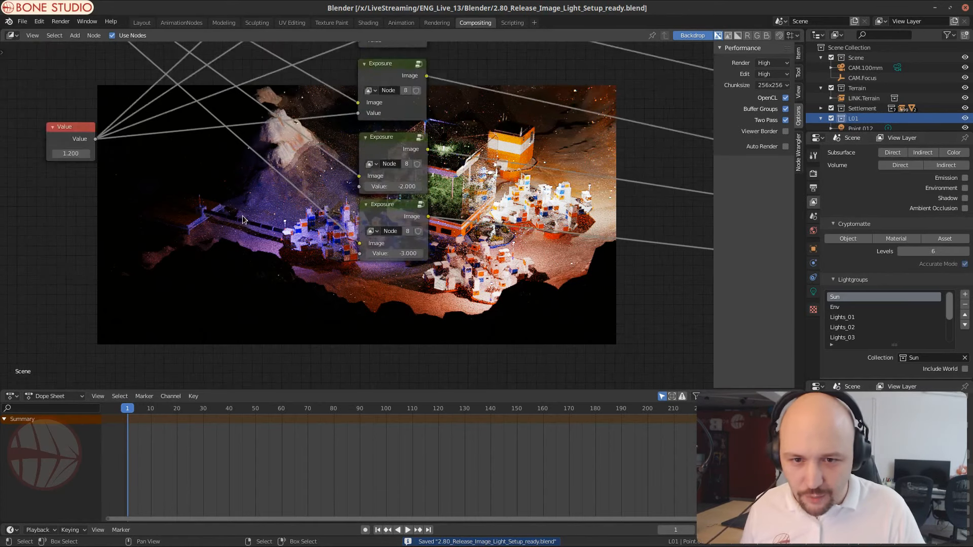
pyautogui.scroll(2, 242, 219)
pyautogui.click(415, 174)
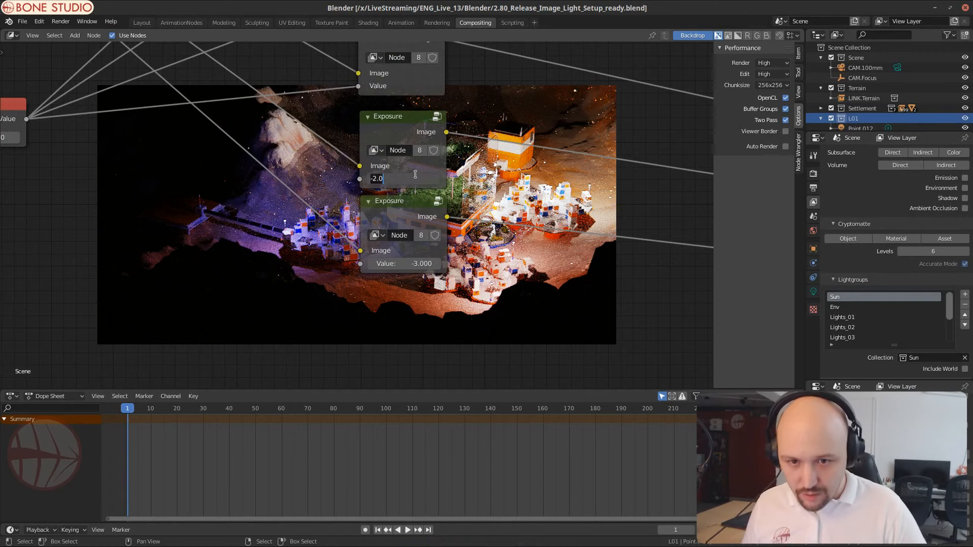
pyautogui.write('1')
pyautogui.press('Return')
pyautogui.click(415, 174)
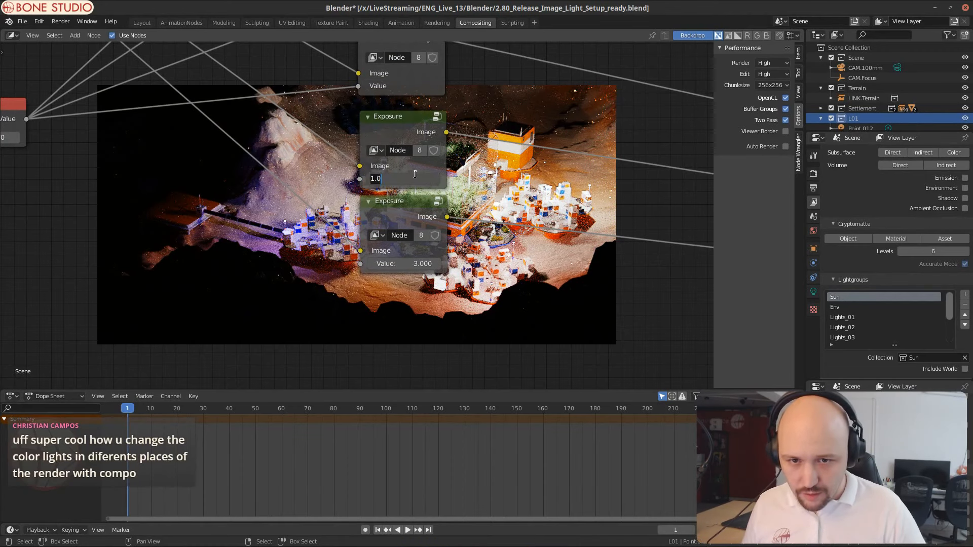
pyautogui.write('10')
pyautogui.press('Return')
pyautogui.click(417, 174)
pyautogui.write('-2')
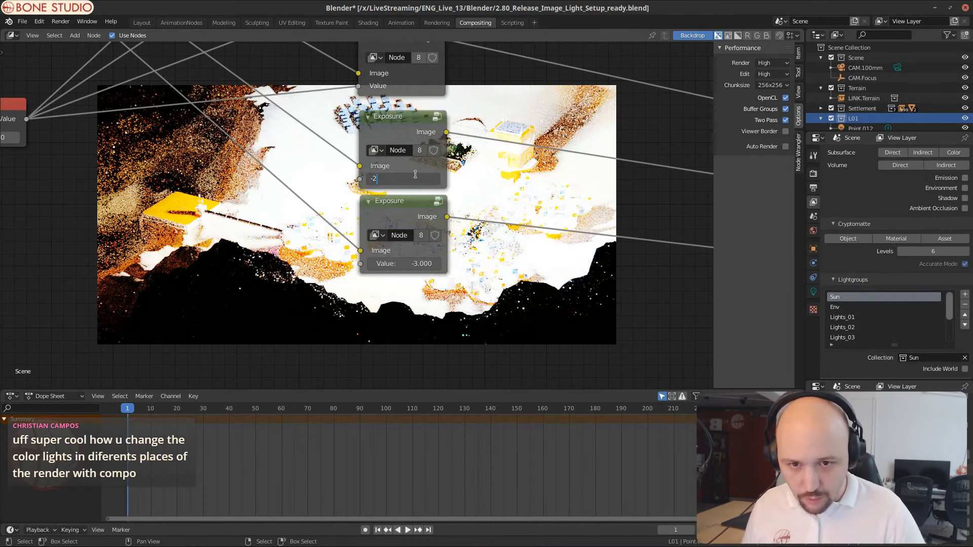
pyautogui.press('Return')
# Step: Try values of 1 and 0 on the topmost Exposure node, and set it back to -10
pyautogui.scroll(-5, 531, 145)
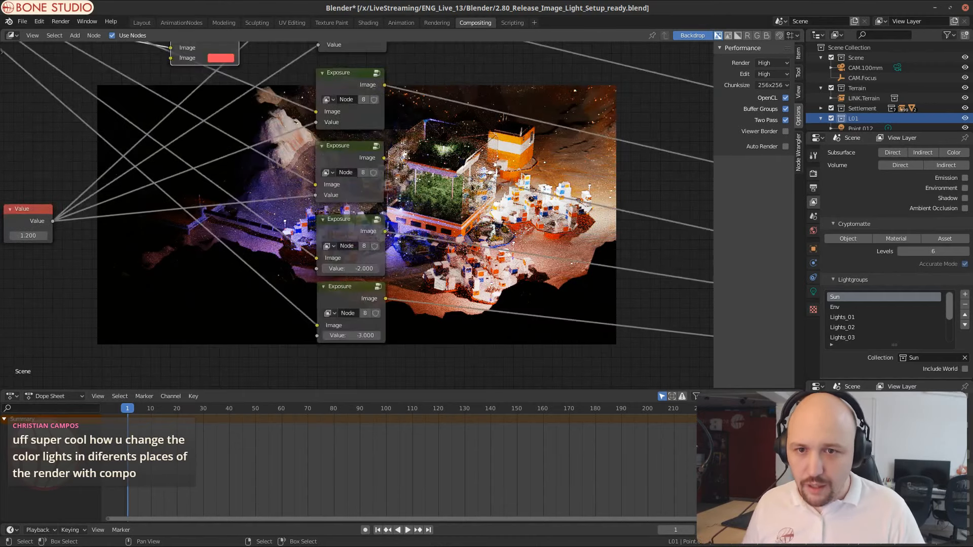
pyautogui.scroll(-2, 458, 129)
pyautogui.moveTo(458, 128); pyautogui.dragTo(460, 269, button='middle')
pyautogui.scroll(12, 459, 266)
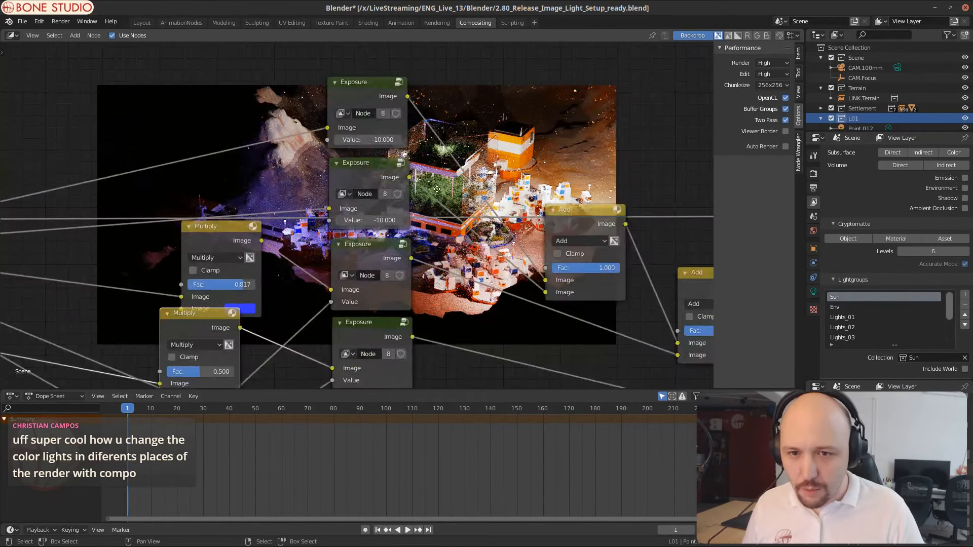
pyautogui.moveTo(432, 185); pyautogui.dragTo(514, 174, button='middle')
pyautogui.click(463, 130)
pyautogui.write('1')
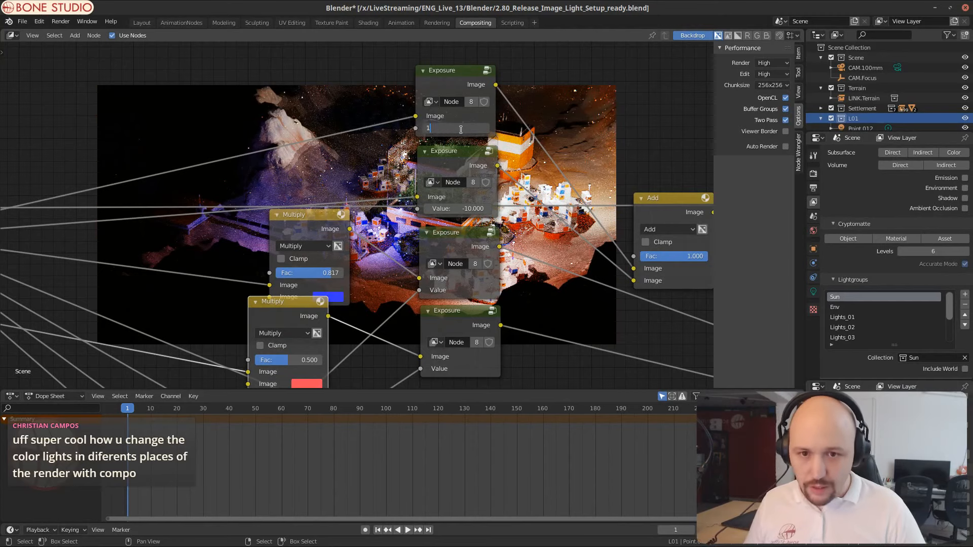
pyautogui.press('Return')
pyautogui.click(461, 129)
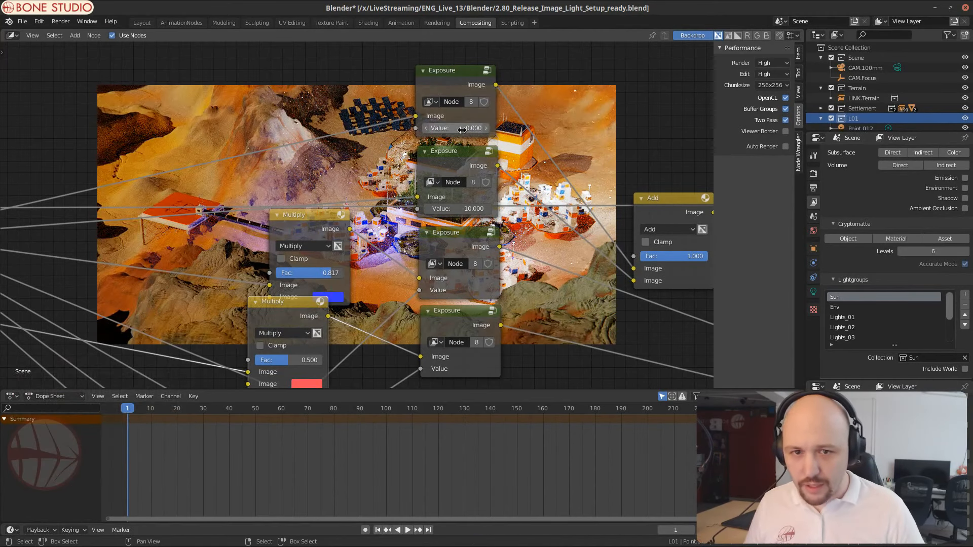
pyautogui.write('0.0-10')
pyautogui.press('Return')
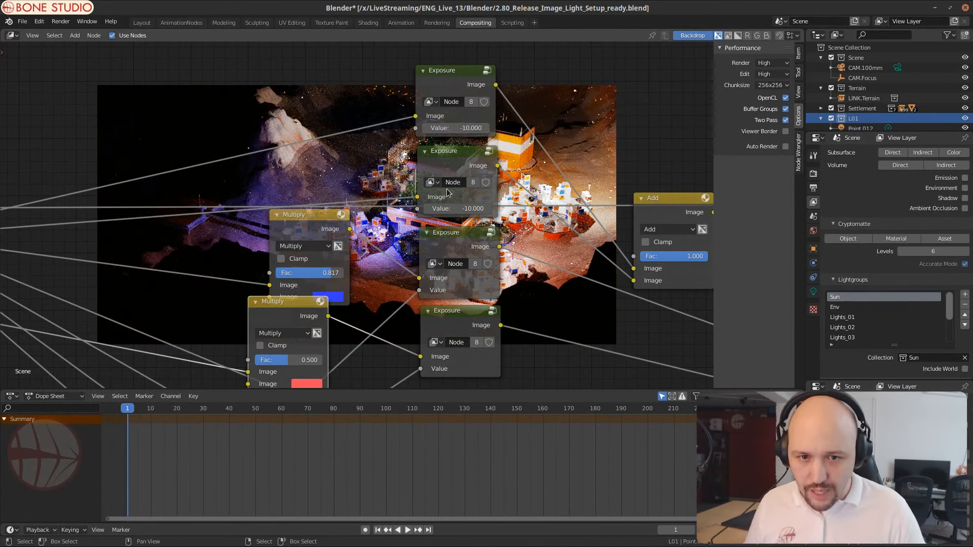
# Step: Try values of -1 and -3 on the second Exposure node from the top, and settle on -2
pyautogui.click(447, 209)
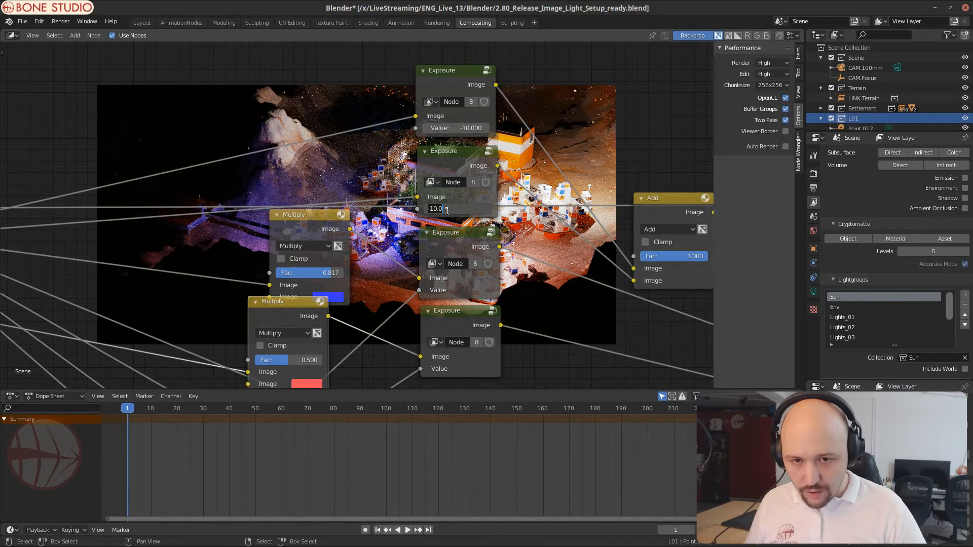
pyautogui.write('-1')
pyautogui.press('Return')
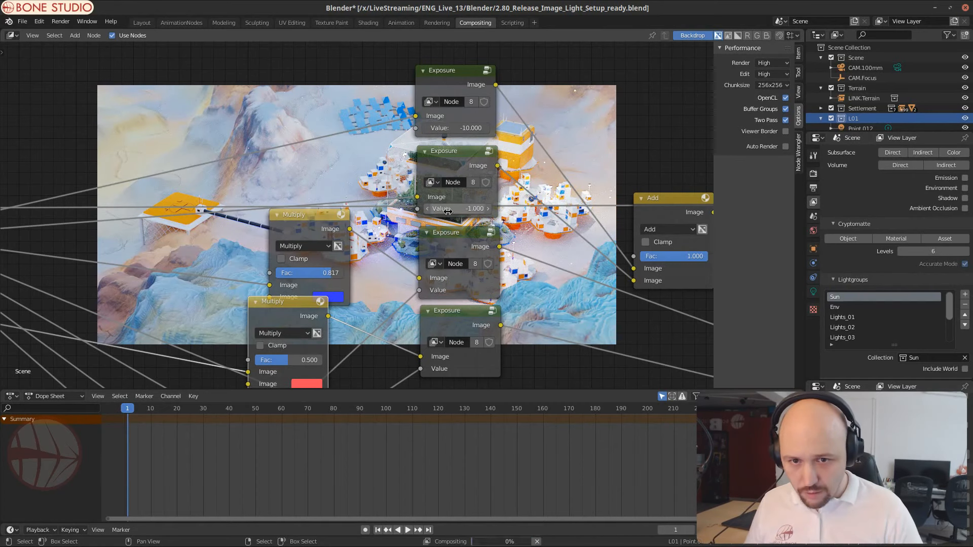
pyautogui.click(447, 210)
pyautogui.write('-3.0')
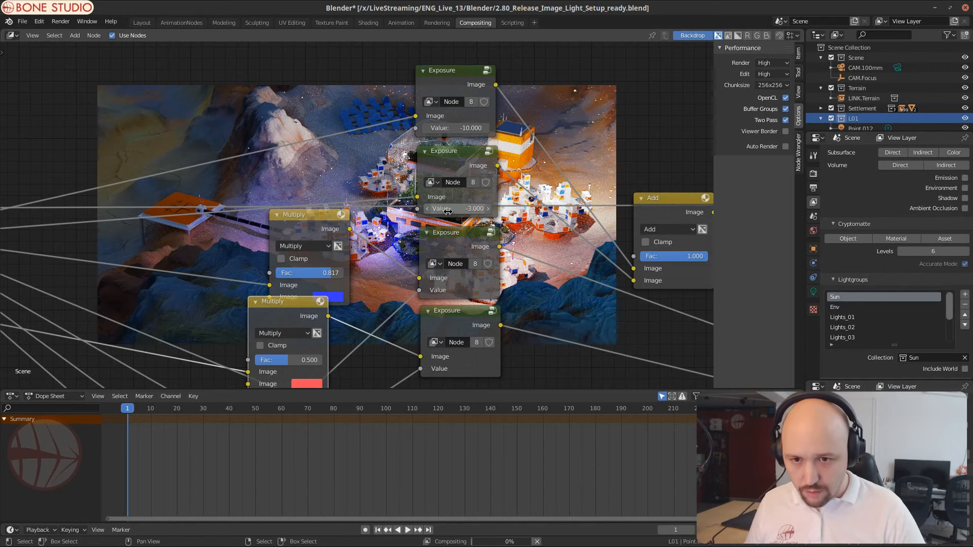
pyautogui.write('-3.0')
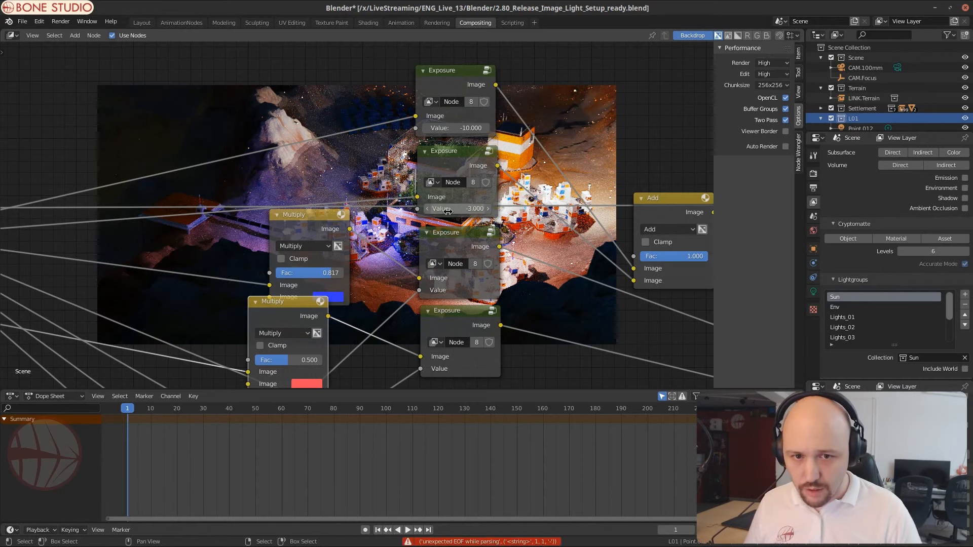
pyautogui.press('Return')
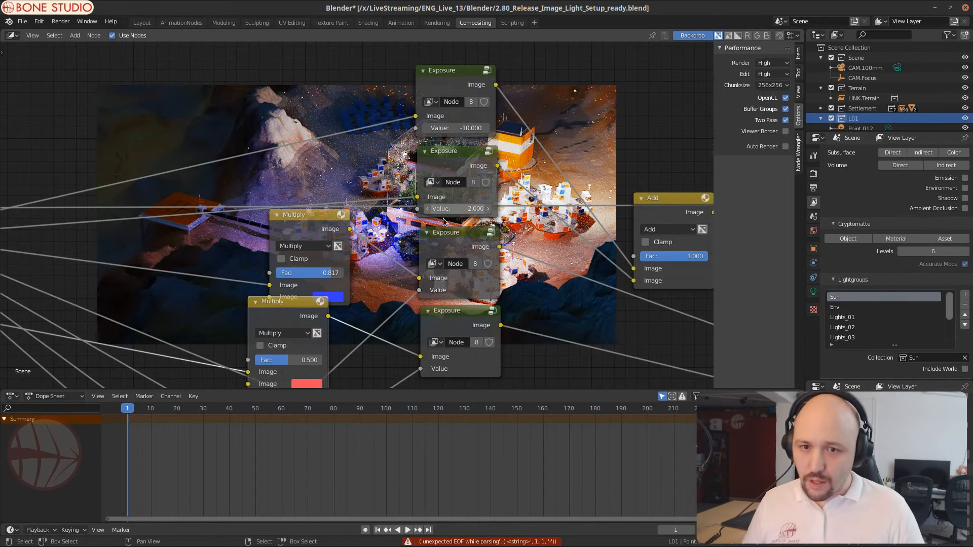
pyautogui.scroll(-2, 402, 245)
pyautogui.moveTo(515, 308); pyautogui.dragTo(319, 129, button='middle')
pyautogui.moveTo(586, 261); pyautogui.dragTo(362, 312, button='middle')
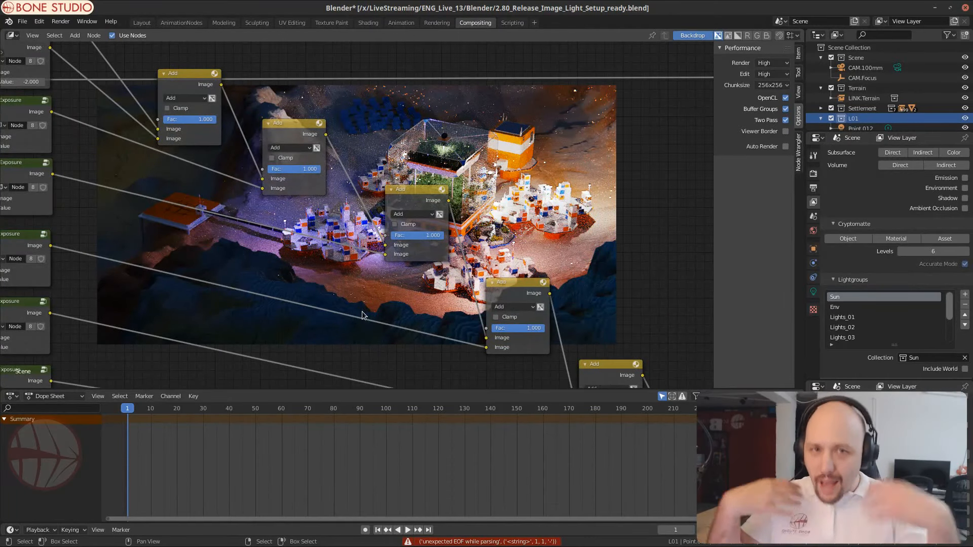
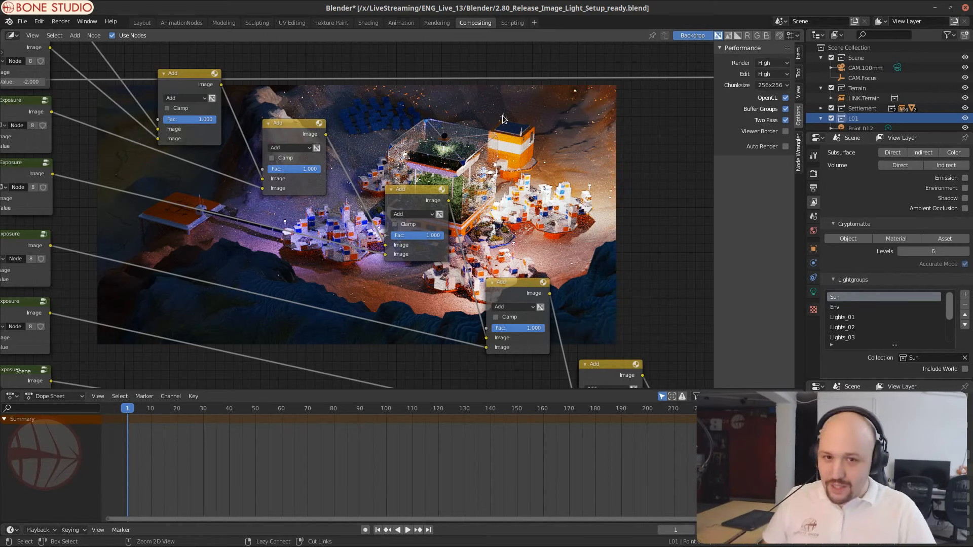
# Step: Save the light setup file and start a new file from the General template
pyautogui.hotkey('ctrl', 's')
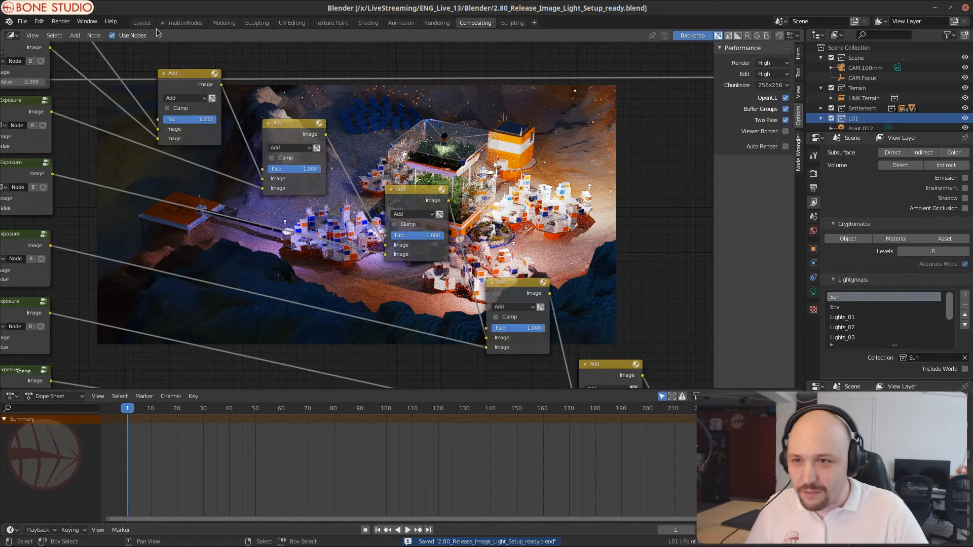
pyautogui.click(22, 22)
pyautogui.moveTo(50, 32)
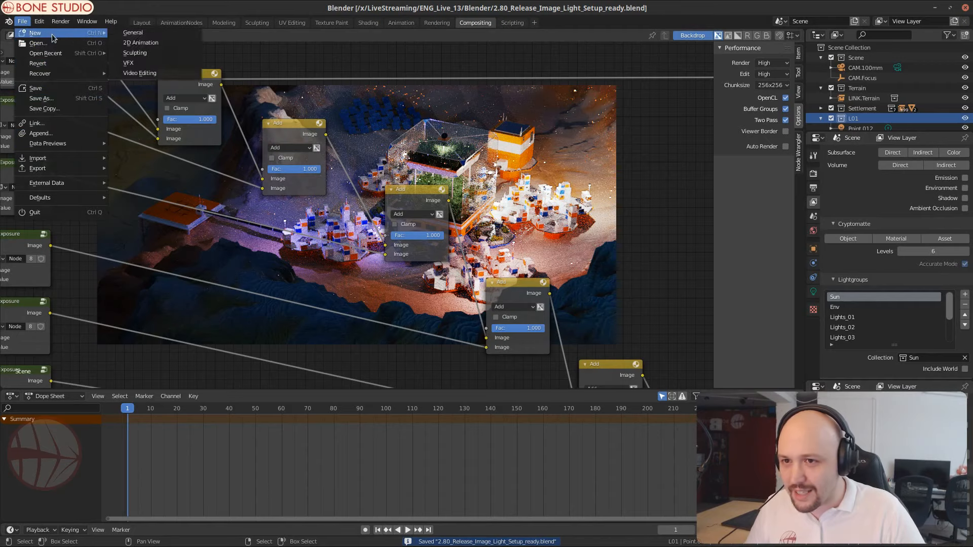
pyautogui.click(129, 34)
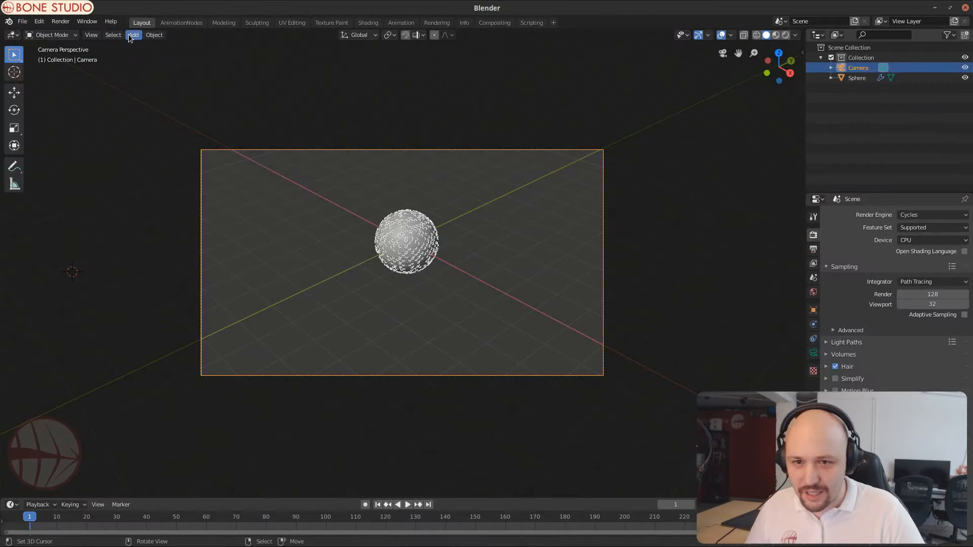
# Step: Delete all the template objects from the new scene
pyautogui.press('a')
pyautogui.press('x')
pyautogui.click(410, 237)
pyautogui.hotkey('shift', 'a')
pyautogui.moveTo(558, 286)
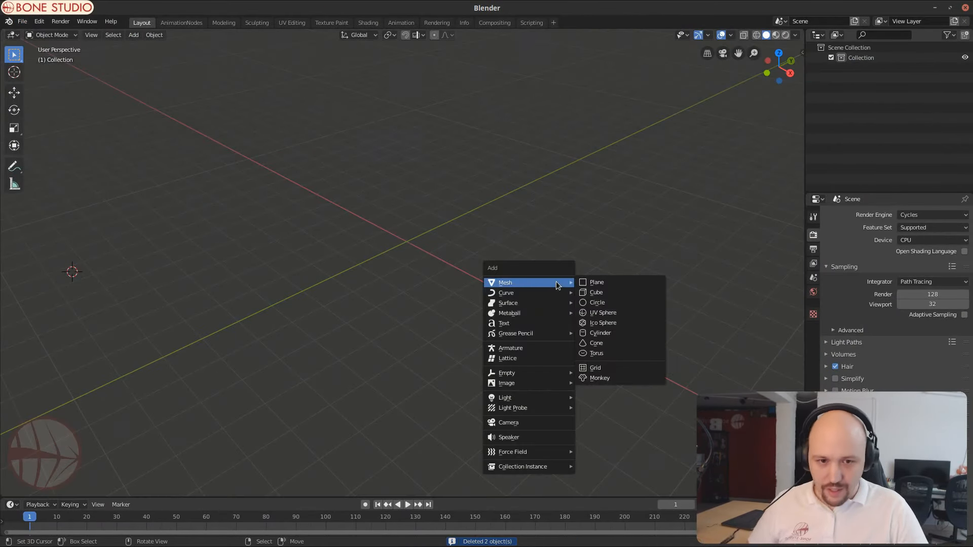
pyautogui.click(597, 282)
pyautogui.press('x')
pyautogui.click(267, 269)
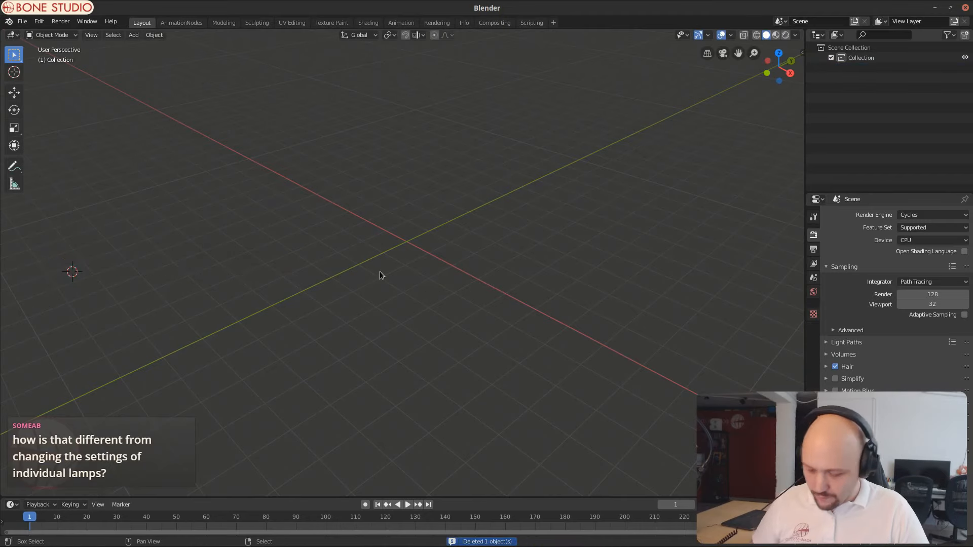
# Step: Reset the 3D cursor to the world origin, then add a plane there and scale it up as a floor
pyautogui.hotkey('shift', 'c')
pyautogui.hotkey('shift', 'a')
pyautogui.moveTo(400, 276)
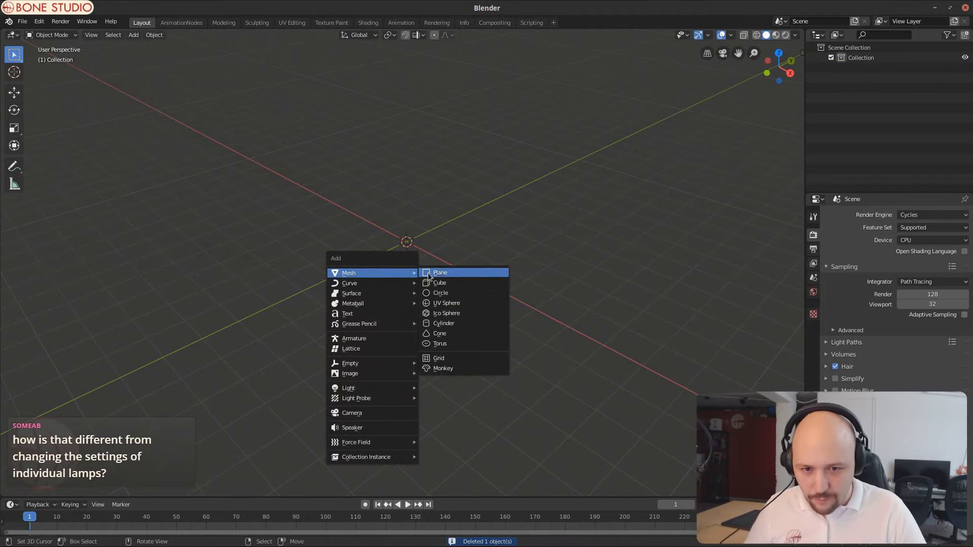
pyautogui.click(441, 275)
pyautogui.press('s')
pyautogui.click(467, 305)
# Step: Add a monkey mesh at the origin and widen the outliner and properties area
pyautogui.hotkey('shift', 'a')
pyautogui.moveTo(467, 312)
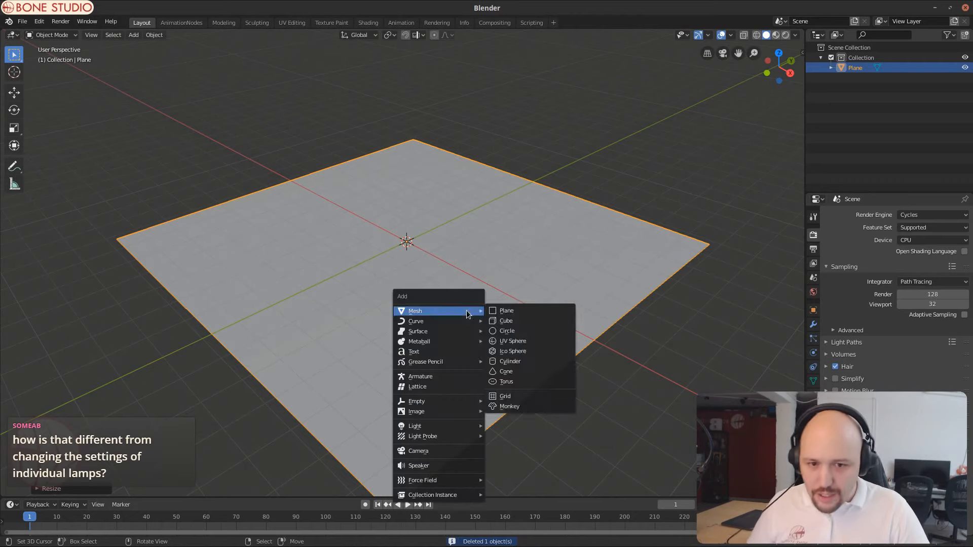
pyautogui.click(510, 406)
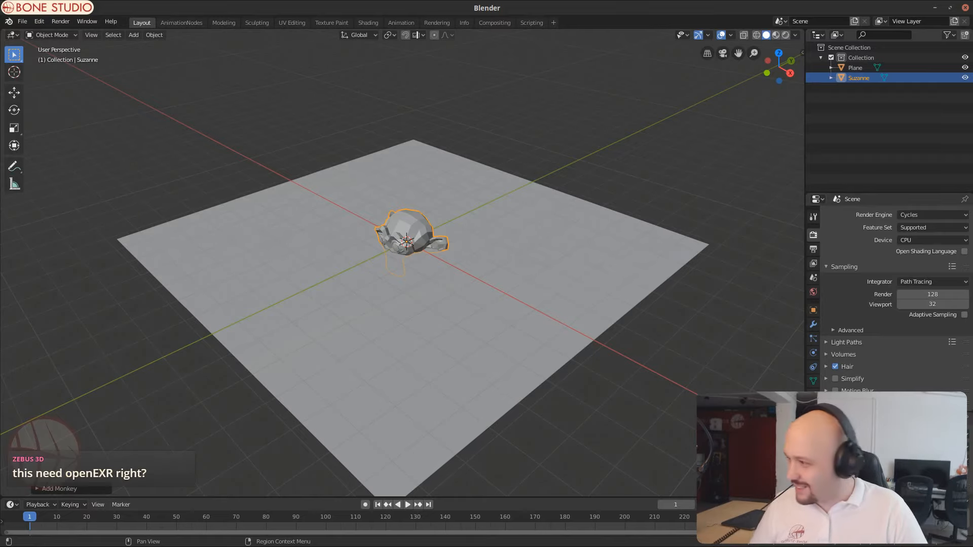
pyautogui.moveTo(801, 393); pyautogui.dragTo(692, 420)
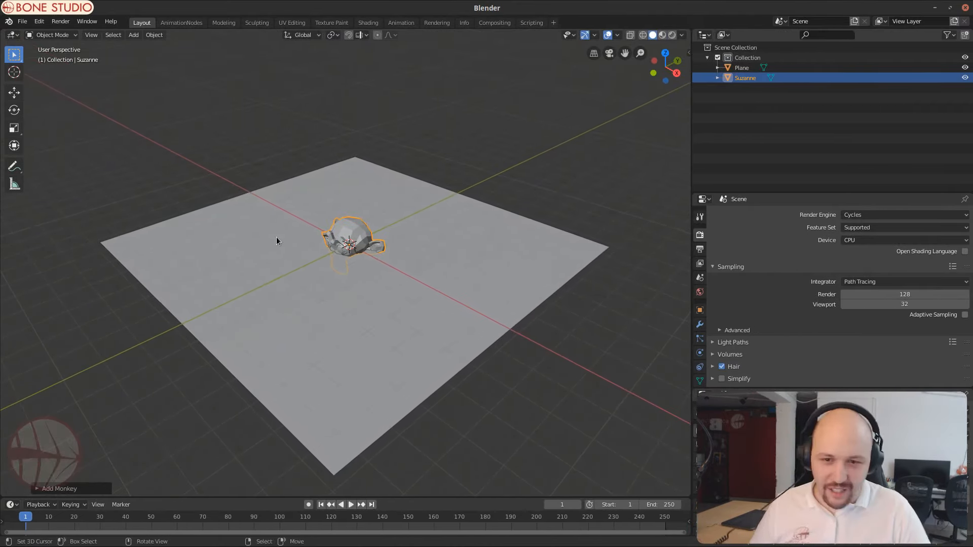
# Step: Raise the monkey head along Z, tilt it backward about the X axis, and adjust its height so it rests on the plane
pyautogui.scroll(2, 310, 208)
pyautogui.press('g')
pyautogui.press('z')
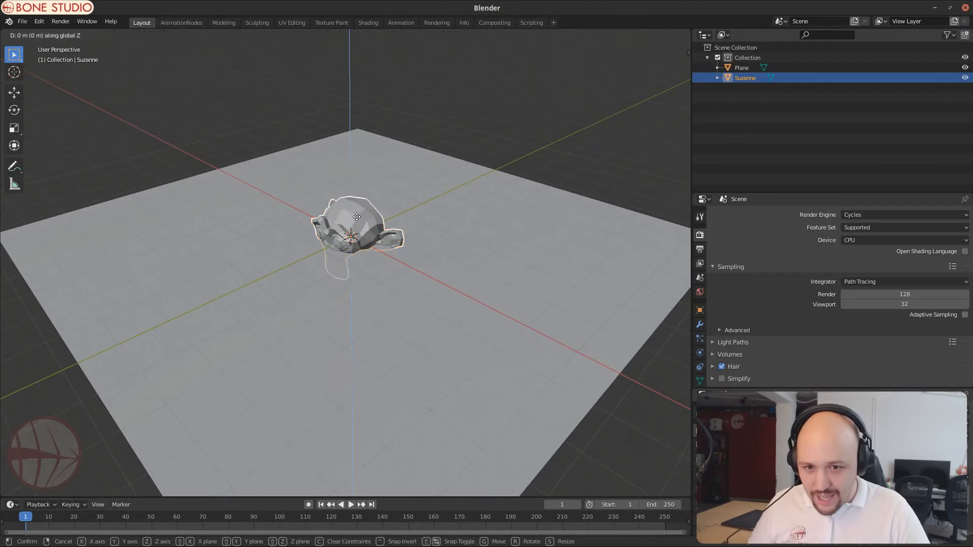
pyautogui.click(462, 223)
pyautogui.press('r')
pyautogui.press('x')
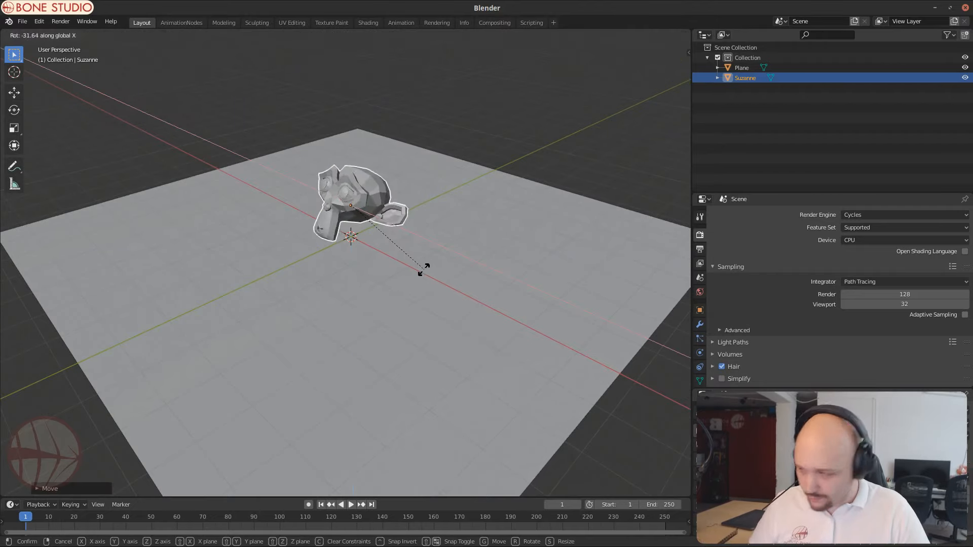
pyautogui.click(411, 279)
pyautogui.press('g')
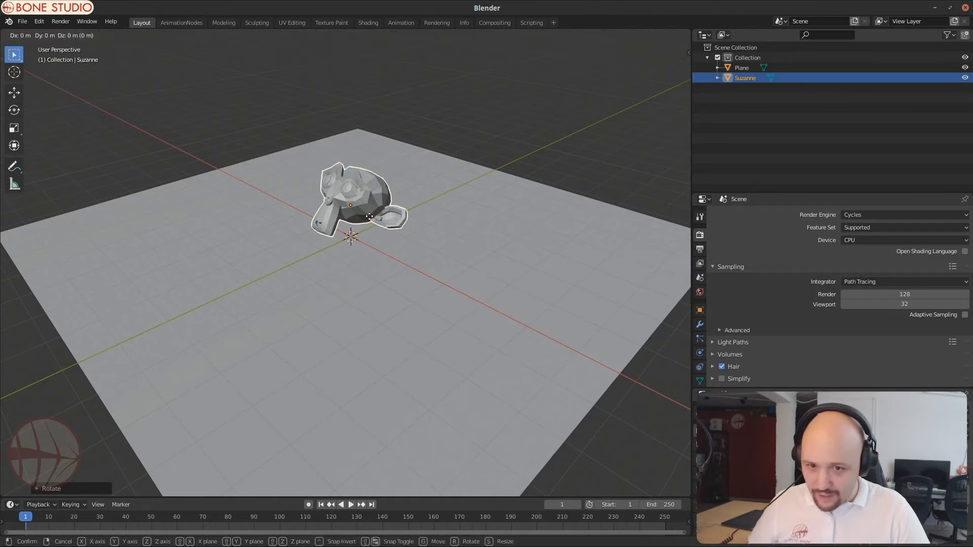
pyautogui.press('z')
pyautogui.click(376, 236)
# Step: Add an area light to the scene, with the monkey viewed from the front
pyautogui.moveTo(377, 235); pyautogui.dragTo(346, 268, button='middle')
pyautogui.scroll(3, 474, 269)
pyautogui.keyDown('shift'); pyautogui.moveTo(346, 268); pyautogui.dragTo(320, 306, button='middle'); pyautogui.keyUp('shift')
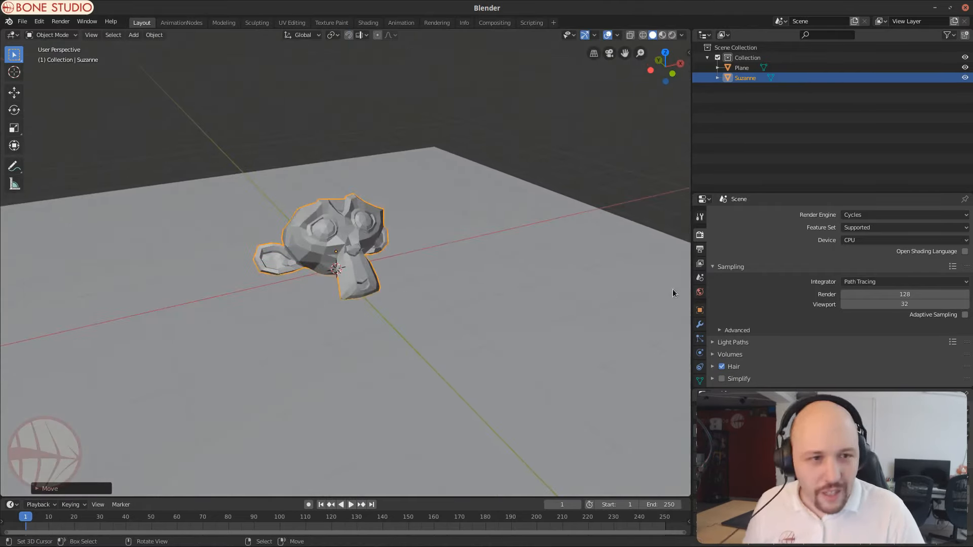
pyautogui.moveTo(673, 293); pyautogui.dragTo(430, 262, button='middle')
pyautogui.hotkey('shift', 'a')
pyautogui.moveTo(430, 263)
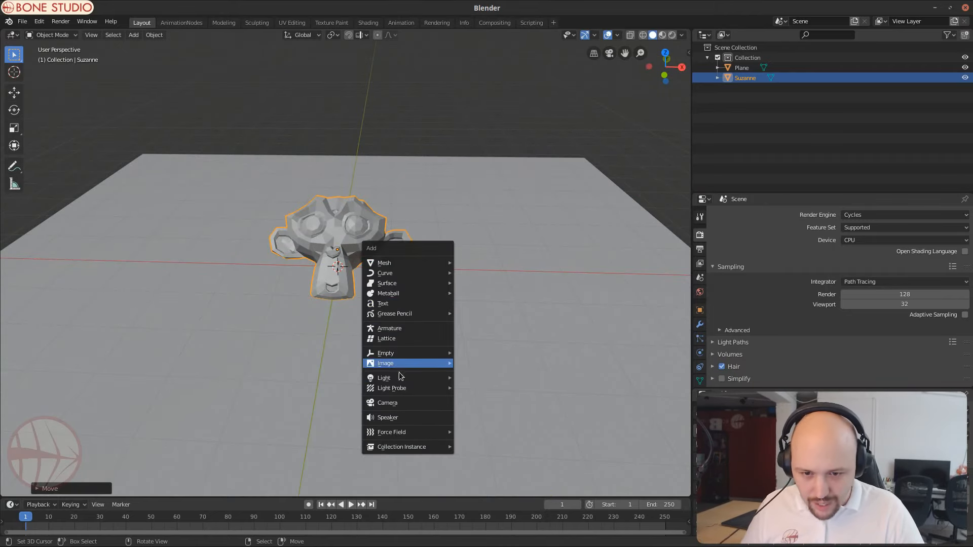
pyautogui.moveTo(401, 379)
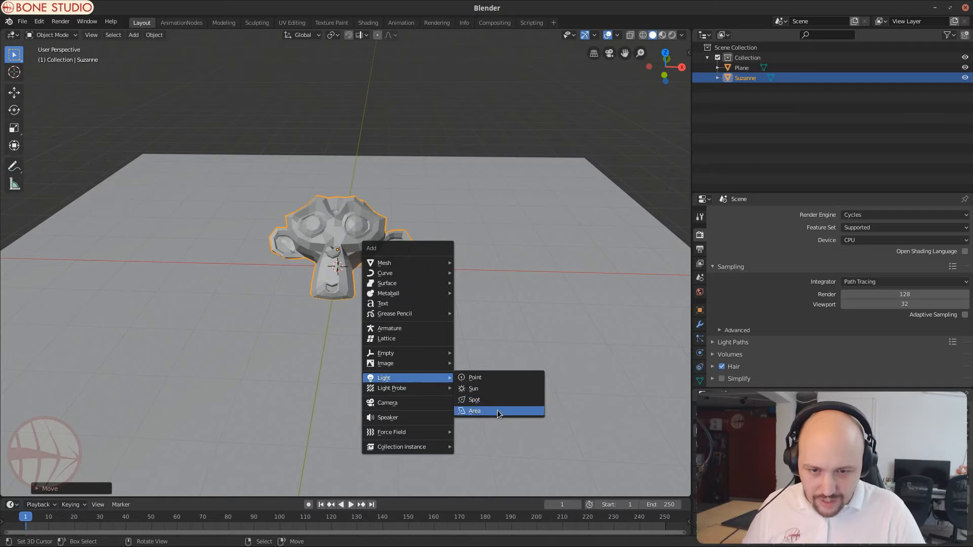
pyautogui.click(498, 414)
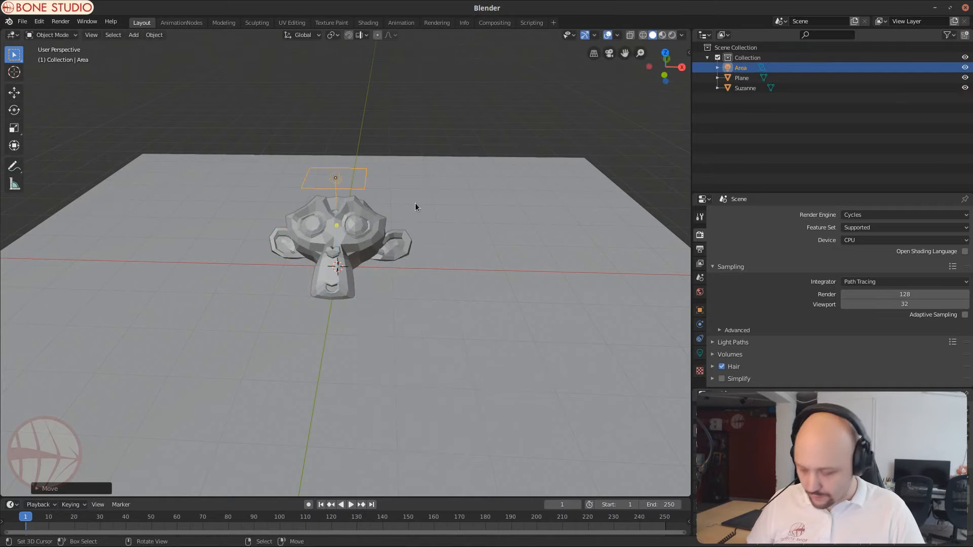
# Step: Rotate the area light 90° about the global Y axis so it shines sideways
pyautogui.write('rx90')
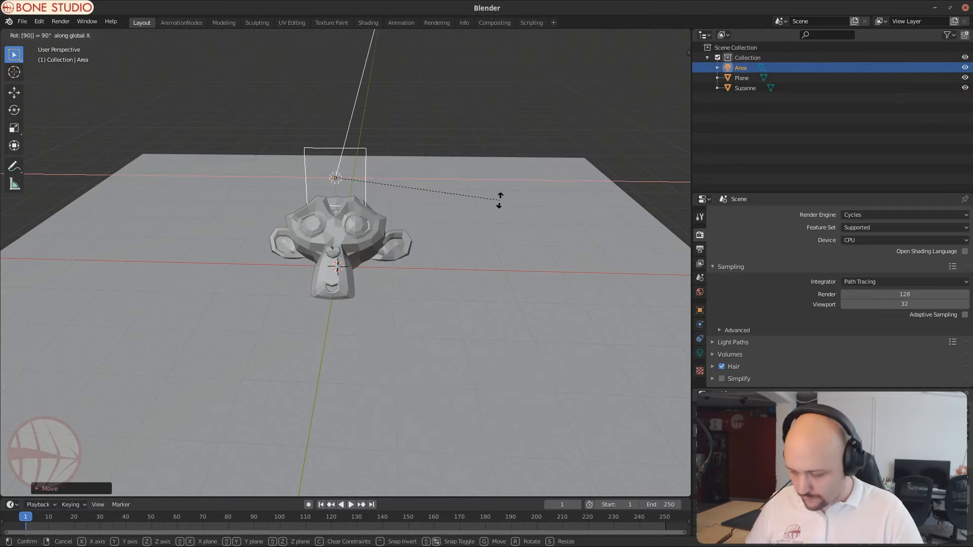
pyautogui.press('Return')
pyautogui.write('r')
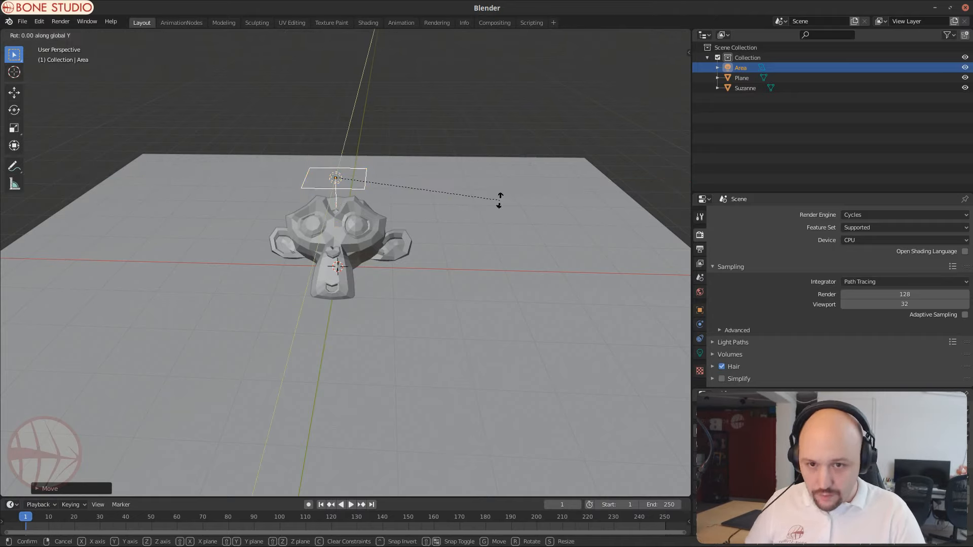
pyautogui.write('y90')
pyautogui.press('Return')
# Step: Move the area light along the positive X axis to the monkey's side and enlarge it to about 3.36 m
pyautogui.press('g')
pyautogui.press('y')
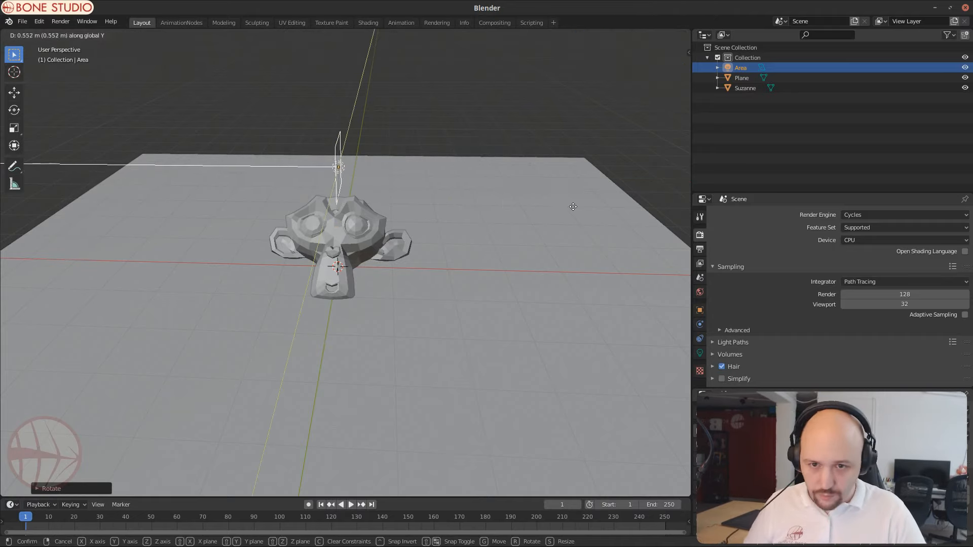
pyautogui.rightClick(322, 206)
pyautogui.press('g')
pyautogui.press('x')
pyautogui.click(494, 221)
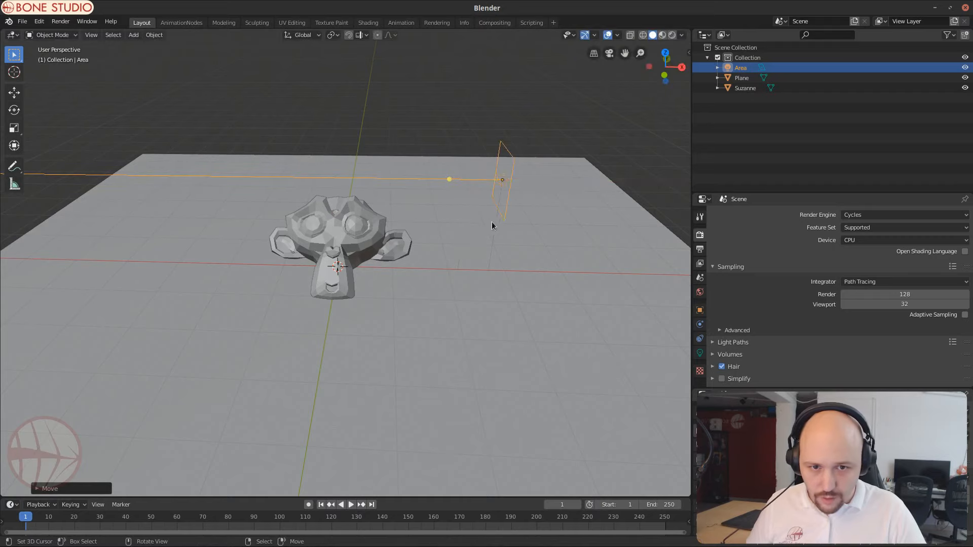
pyautogui.press('s')
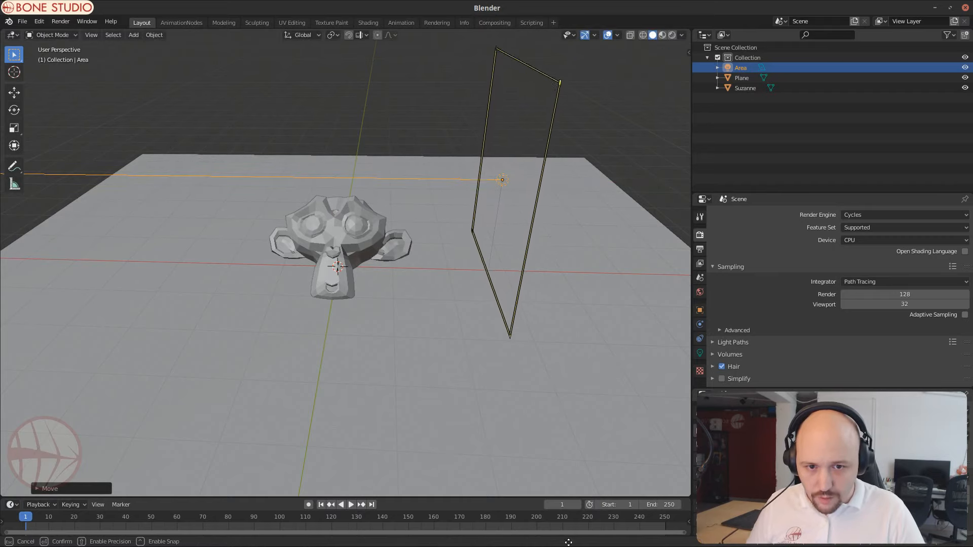
pyautogui.click(455, 212)
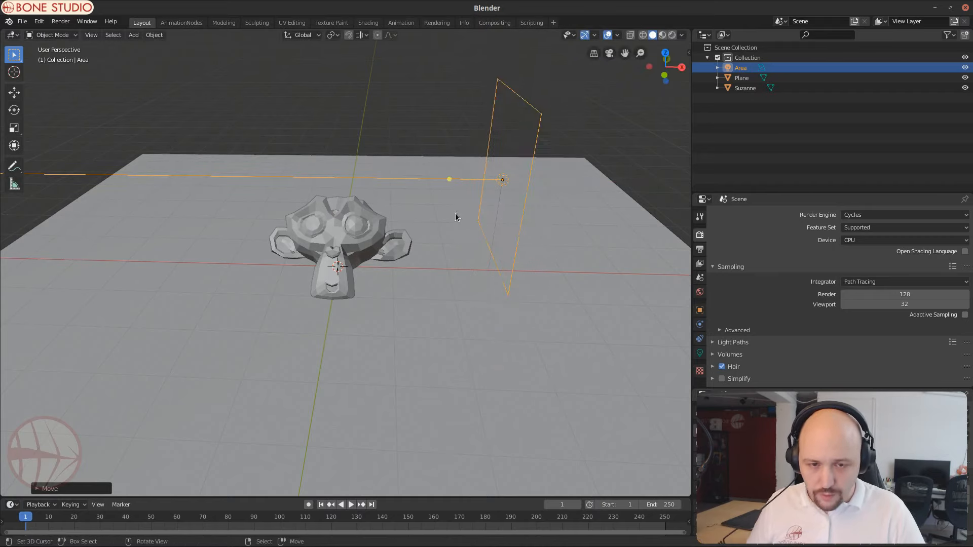
# Step: Display the viewport in rendered shading and move the area light farther from the monkey along X
pyautogui.moveTo(455, 213); pyautogui.dragTo(463, 240, button='middle')
pyautogui.click(672, 35)
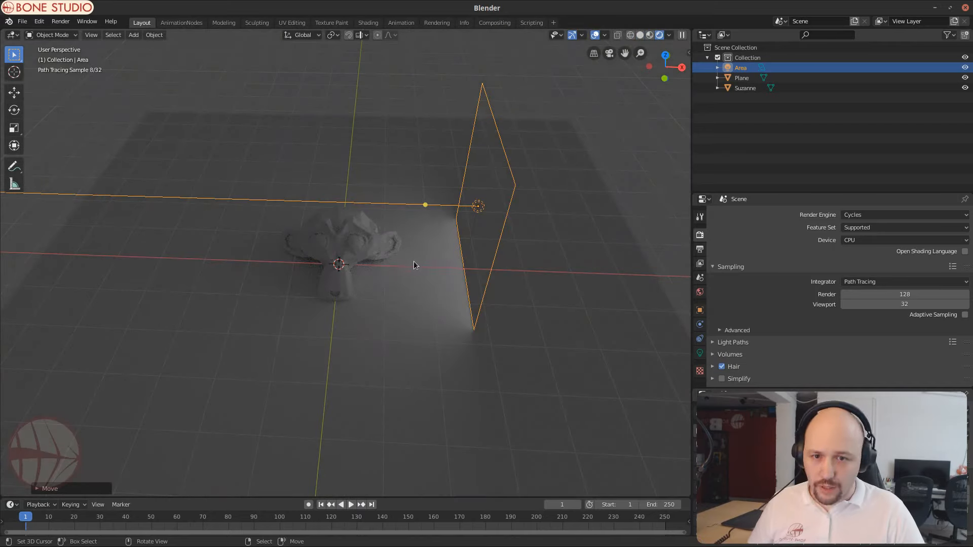
pyautogui.press('g')
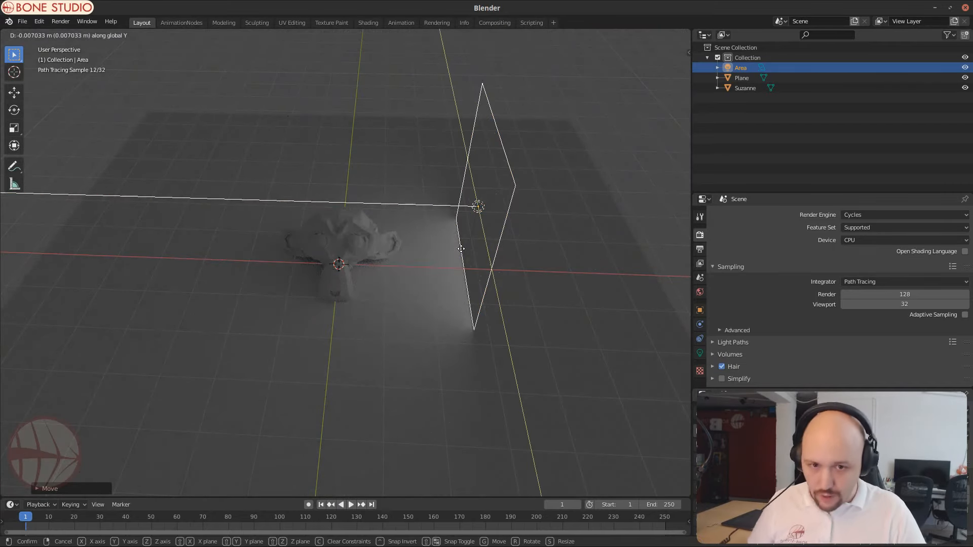
pyautogui.press('x')
pyautogui.click(492, 249)
# Step: Duplicate the area light along X to the monkey's opposite side and rotate the copy 180° about Z
pyautogui.hotkey('shift', 'd')
pyautogui.press('x')
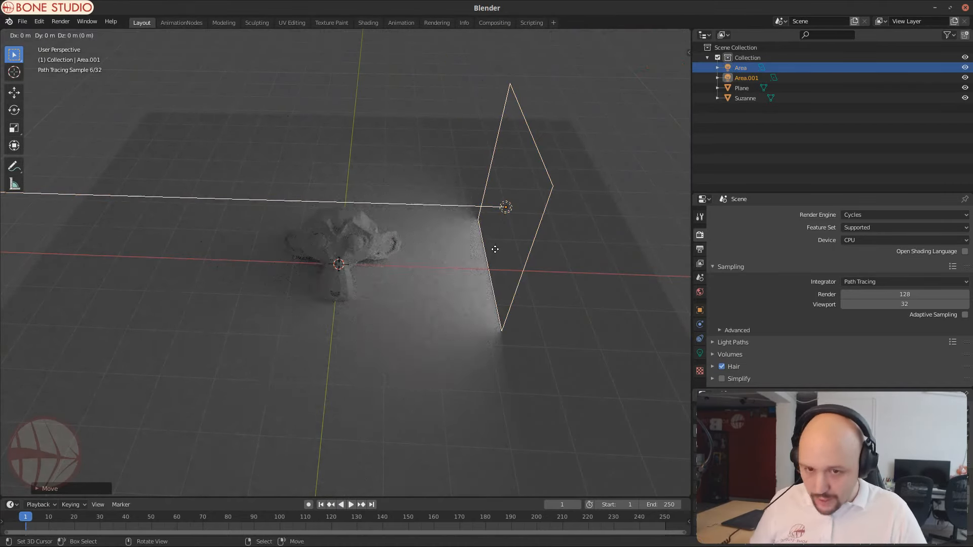
pyautogui.click(171, 236)
pyautogui.write('rz')
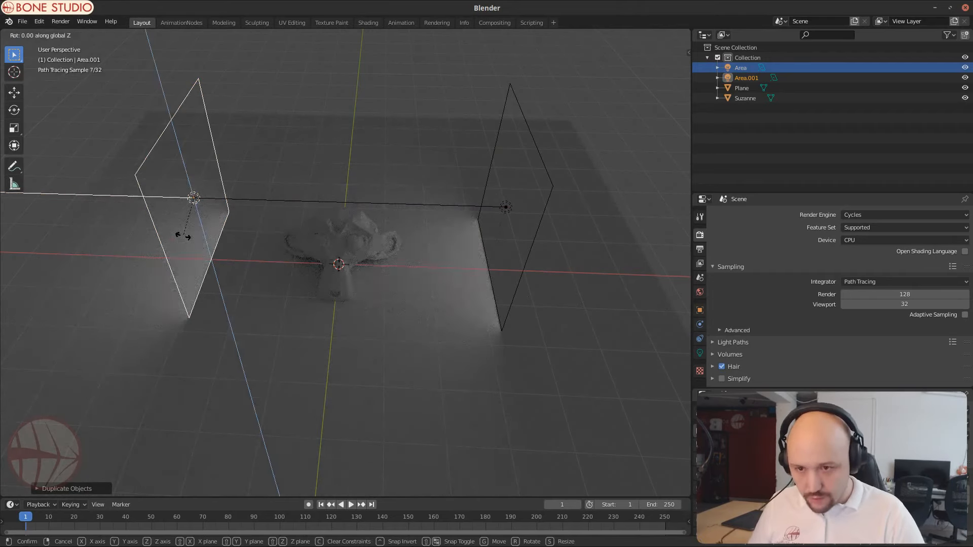
pyautogui.write('180')
pyautogui.press('Return')
pyautogui.click(182, 236)
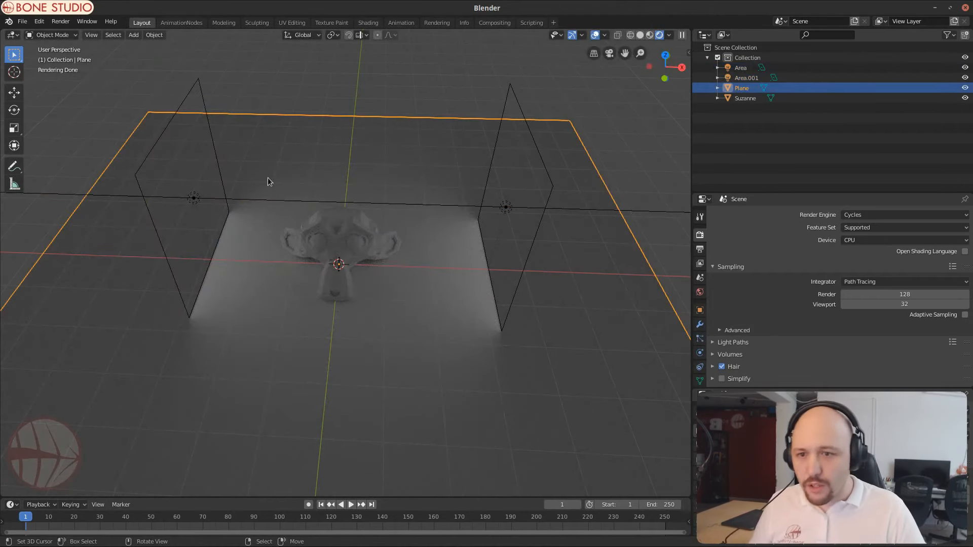
# Step: Try a power of 200 W on the original area light, then set it to 350 W
pyautogui.click(198, 202)
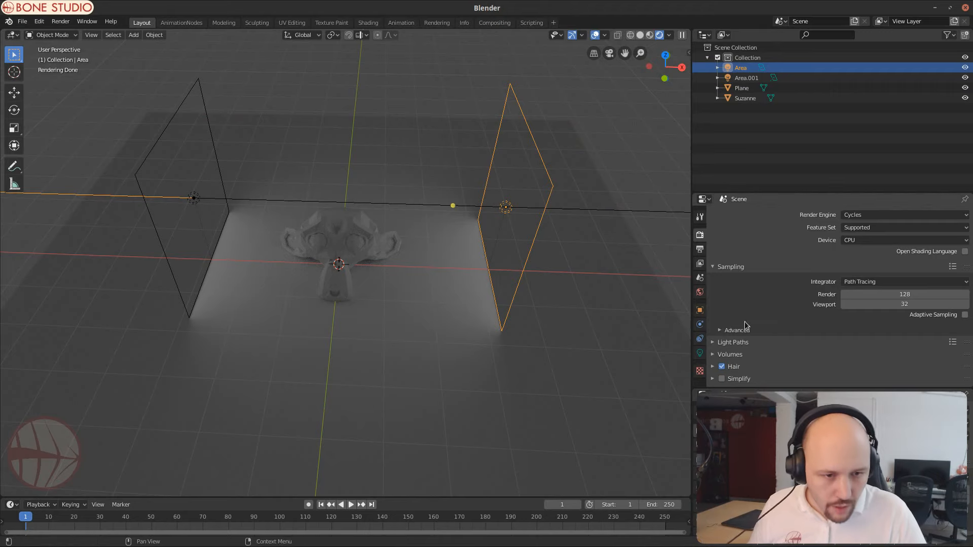
pyautogui.click(700, 353)
pyautogui.click(913, 282)
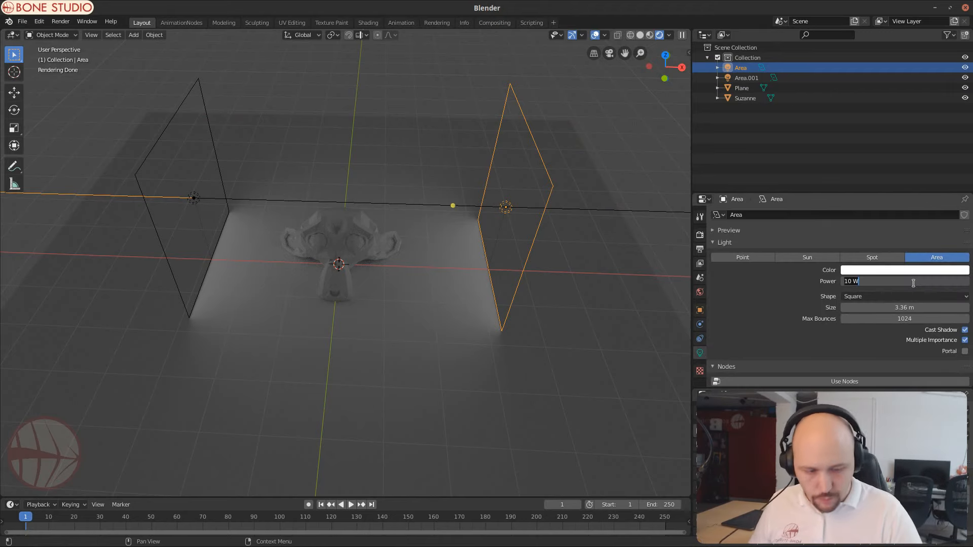
pyautogui.press('Return')
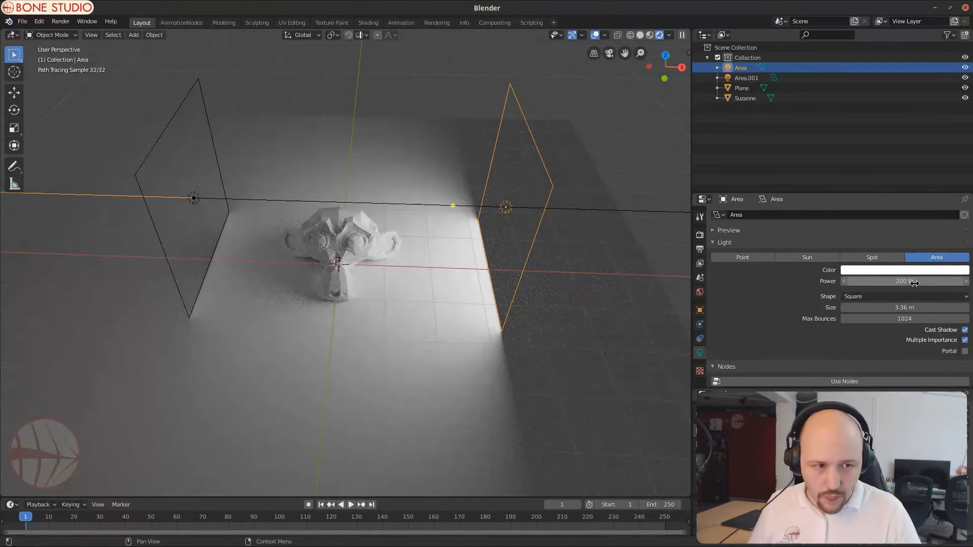
pyautogui.click(914, 283)
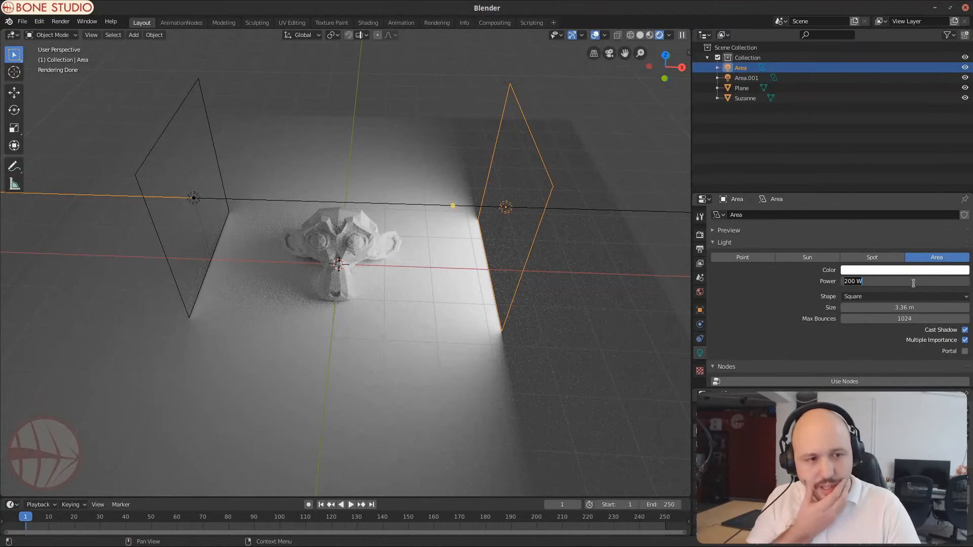
pyautogui.write('350')
pyautogui.press('Return')
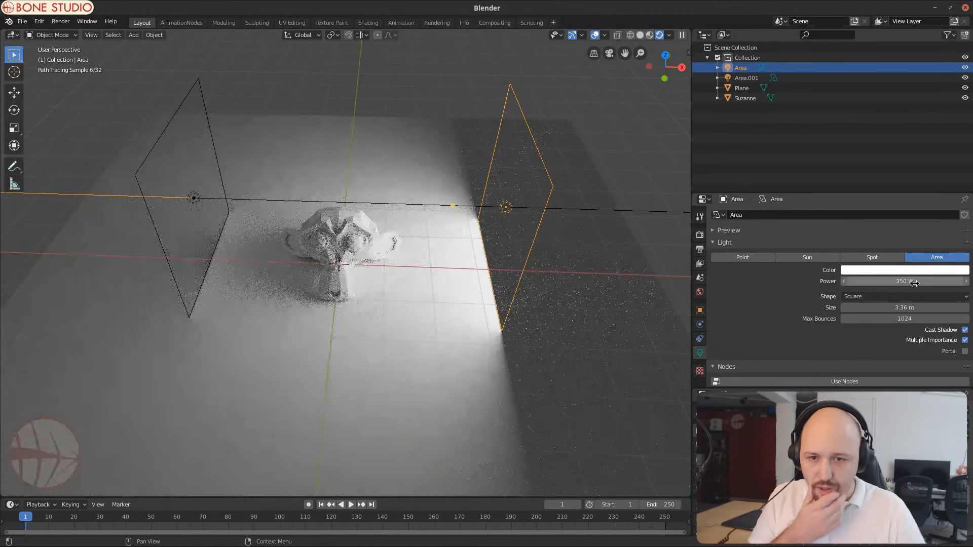
# Step: Set the duplicated area light's power to 300 W
pyautogui.click(194, 199)
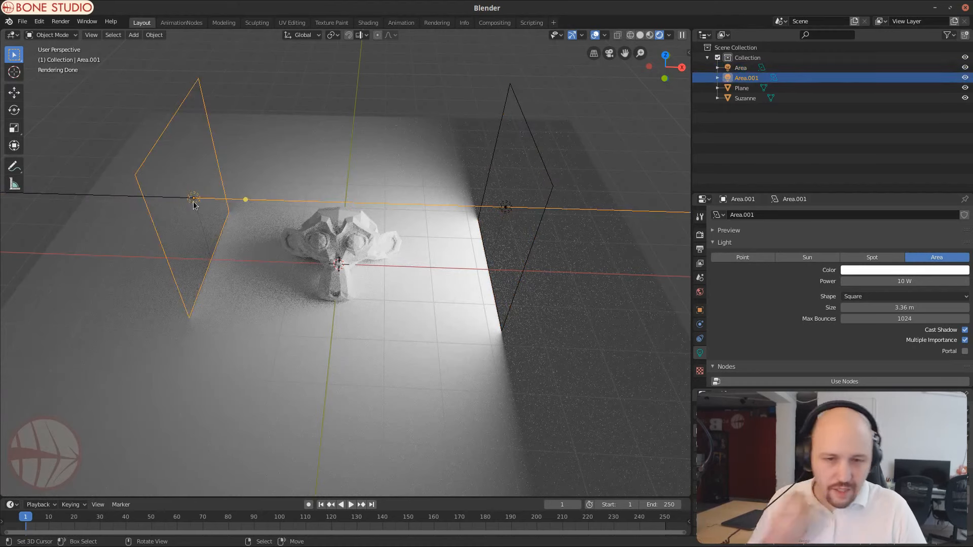
pyautogui.click(911, 280)
pyautogui.write('3')
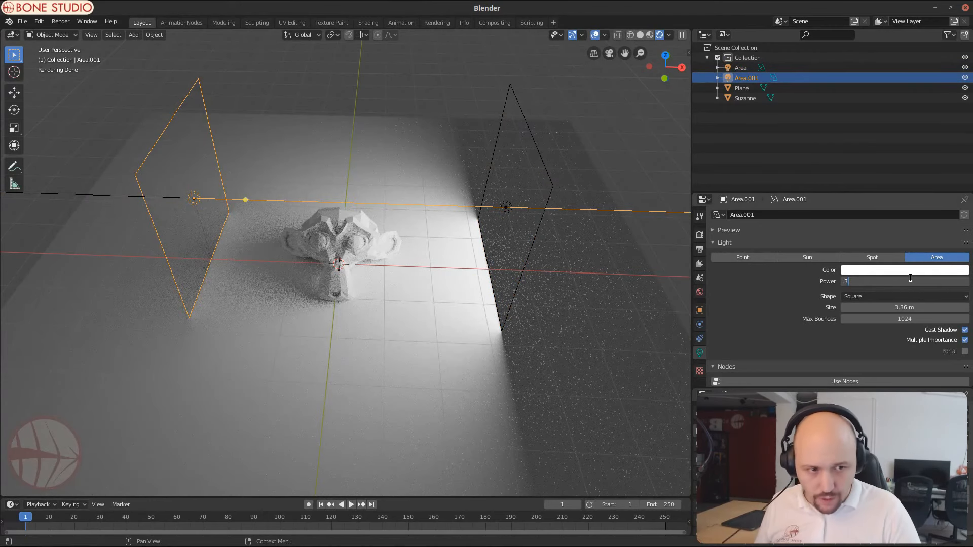
pyautogui.write('00')
pyautogui.press('Return')
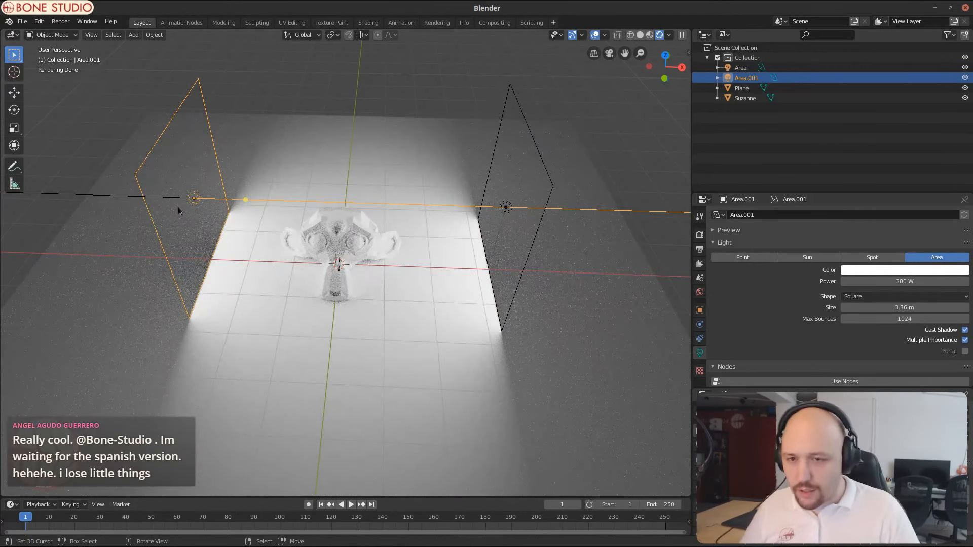
# Step: Rotate the duplicated area light slightly about Z and move it along Y toward the monkey's front
pyautogui.press('r')
pyautogui.press('z')
pyautogui.click(405, 233)
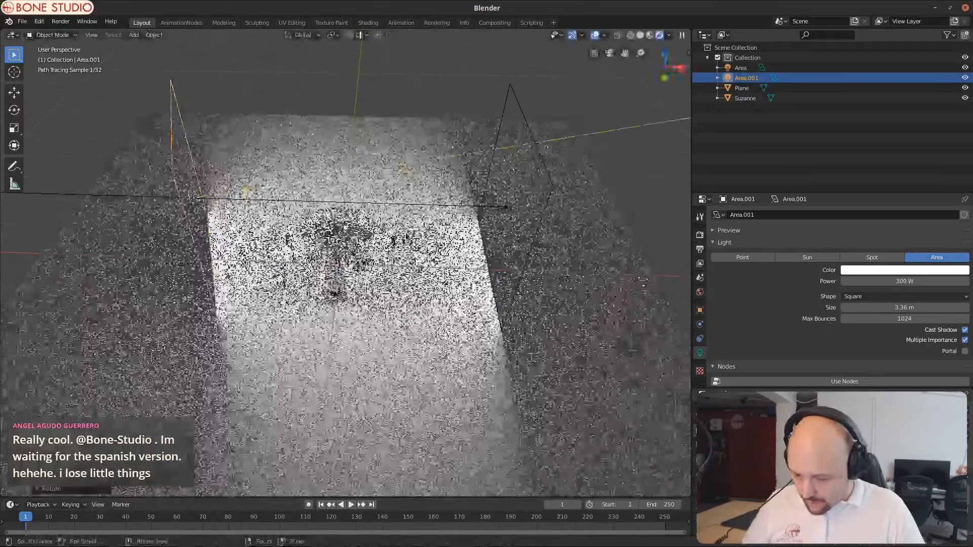
pyautogui.press('g')
pyautogui.press('y')
pyautogui.click(362, 274)
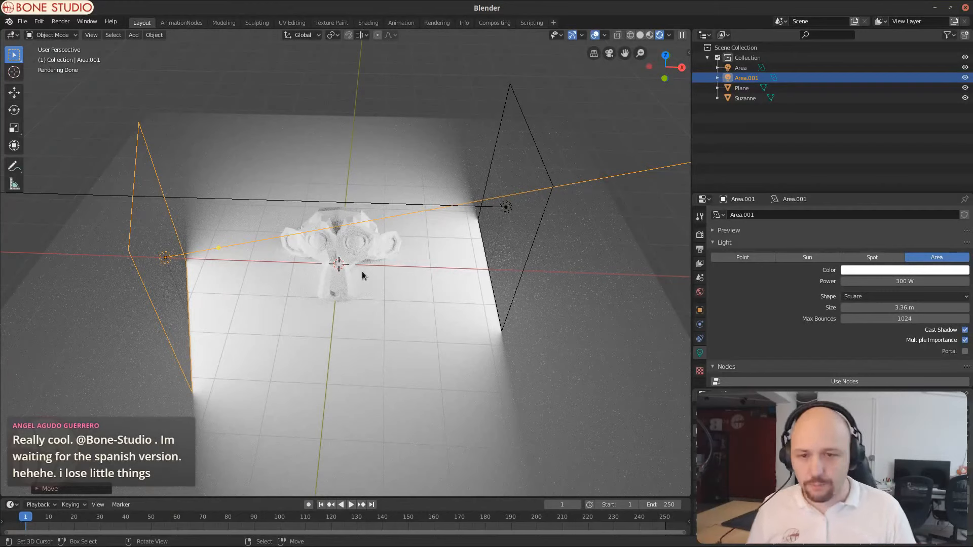
# Step: Move the original area light into a new collection named Light 1
pyautogui.click(505, 208)
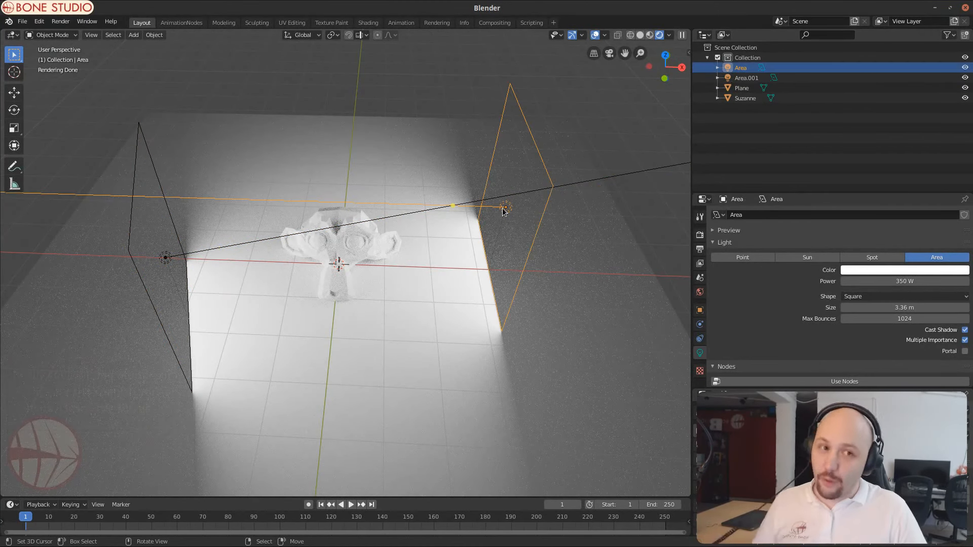
pyautogui.press('m')
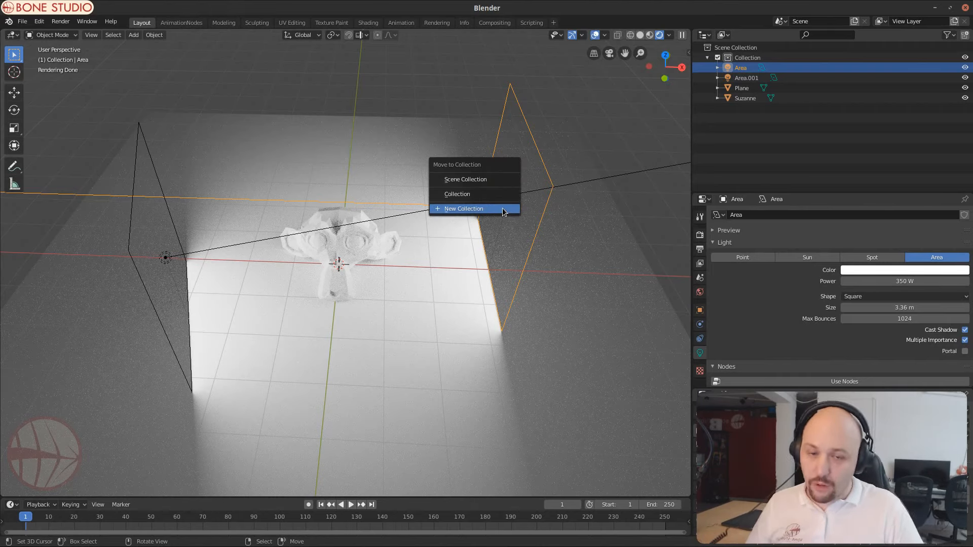
pyautogui.click(503, 210)
pyautogui.write('Light 1')
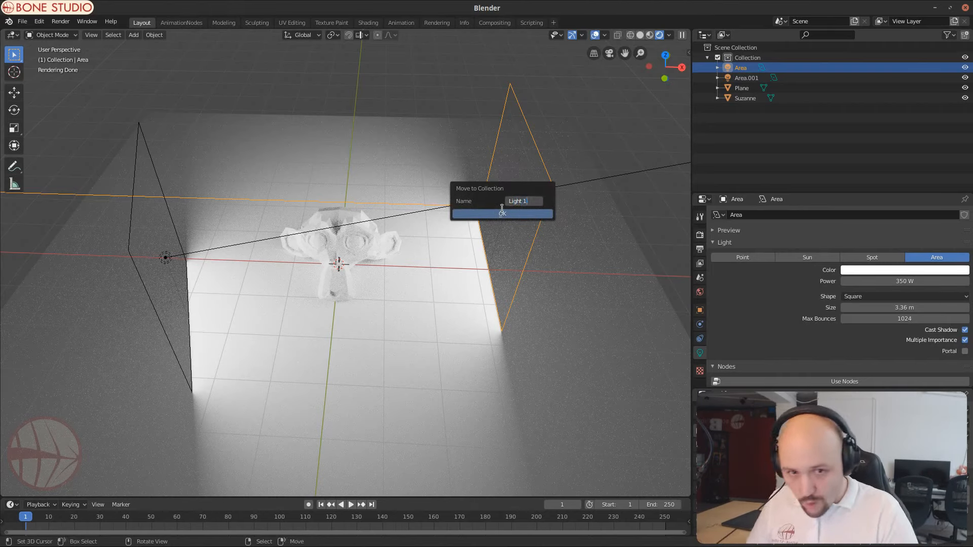
pyautogui.press('Return')
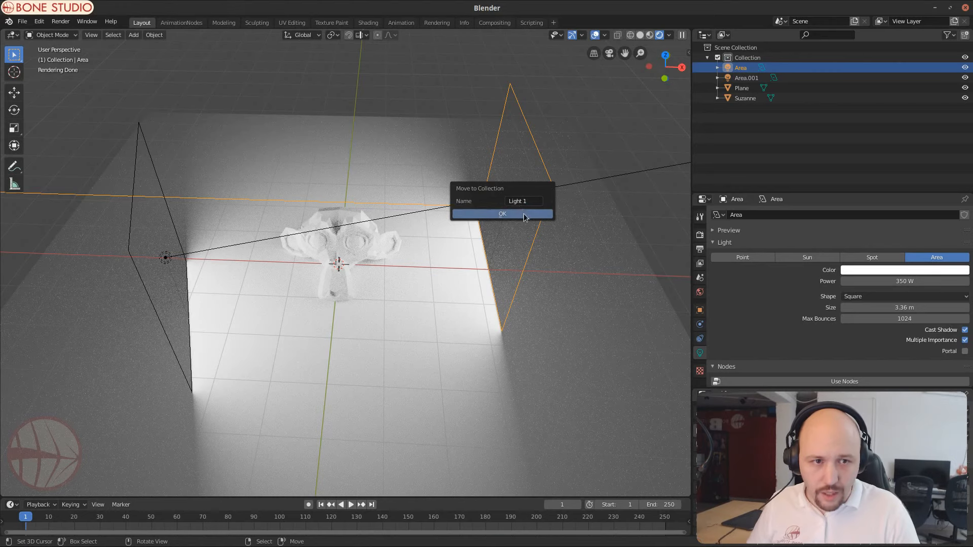
pyautogui.click(524, 214)
# Step: Move the duplicated area light into a new collection named Light 2
pyautogui.click(166, 257)
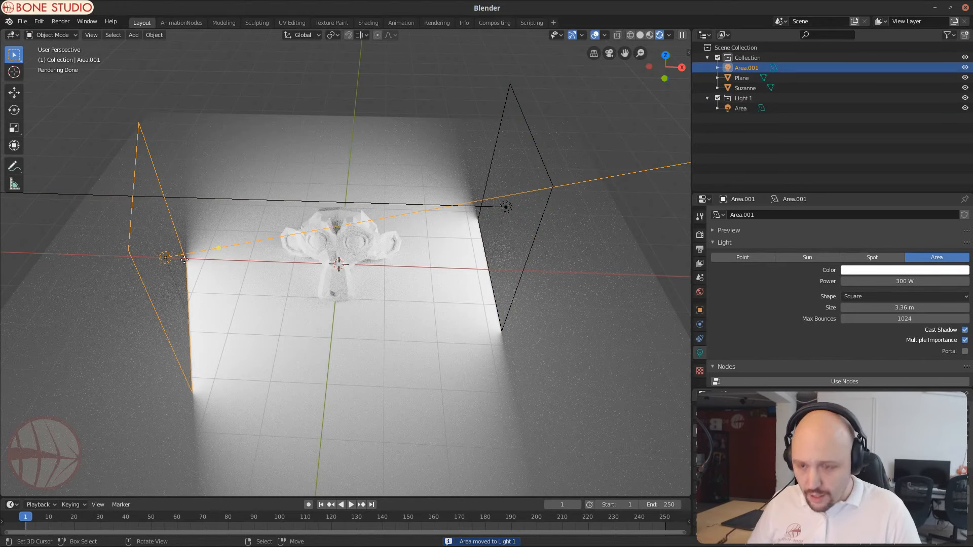
pyautogui.press('m')
pyautogui.click(212, 258)
pyautogui.write('Light')
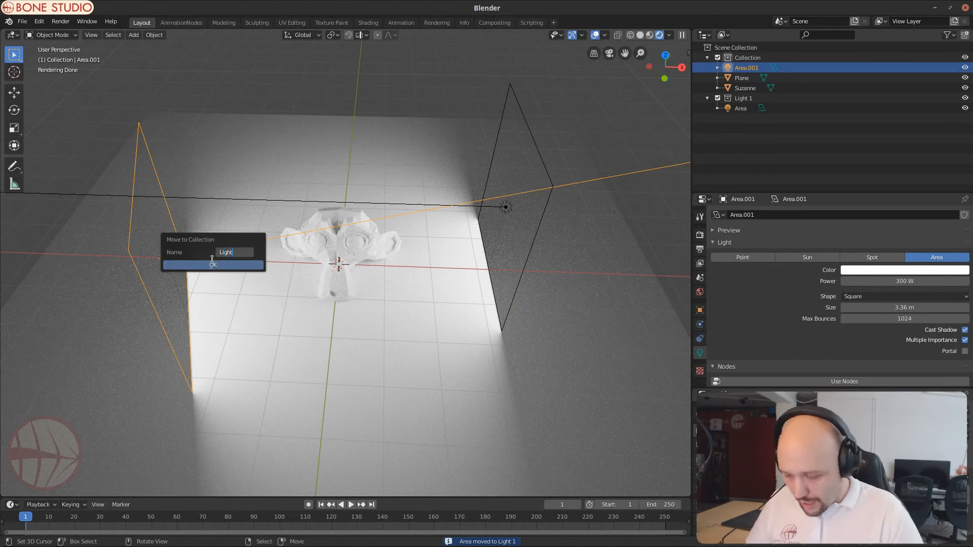
pyautogui.write(' 2')
pyautogui.press('Return')
pyautogui.click(214, 265)
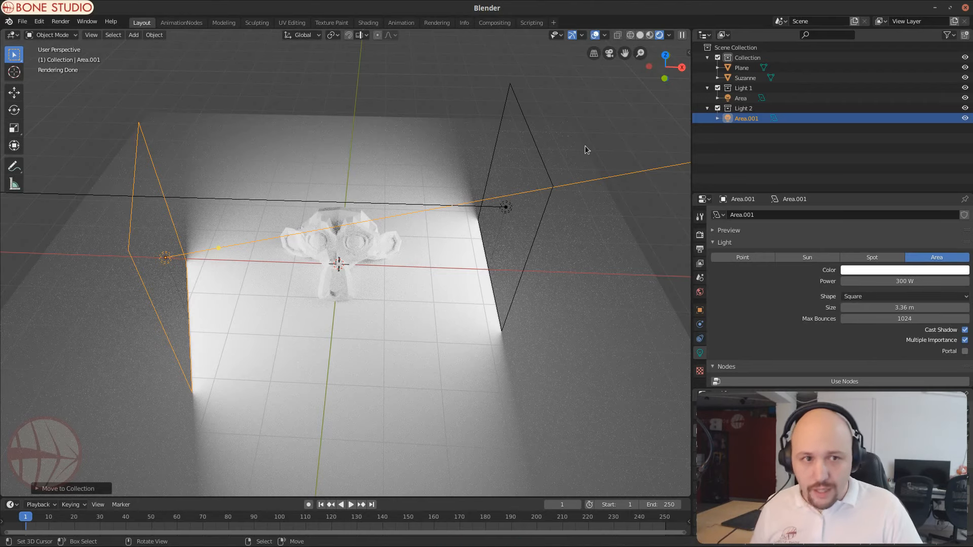
pyautogui.click(700, 292)
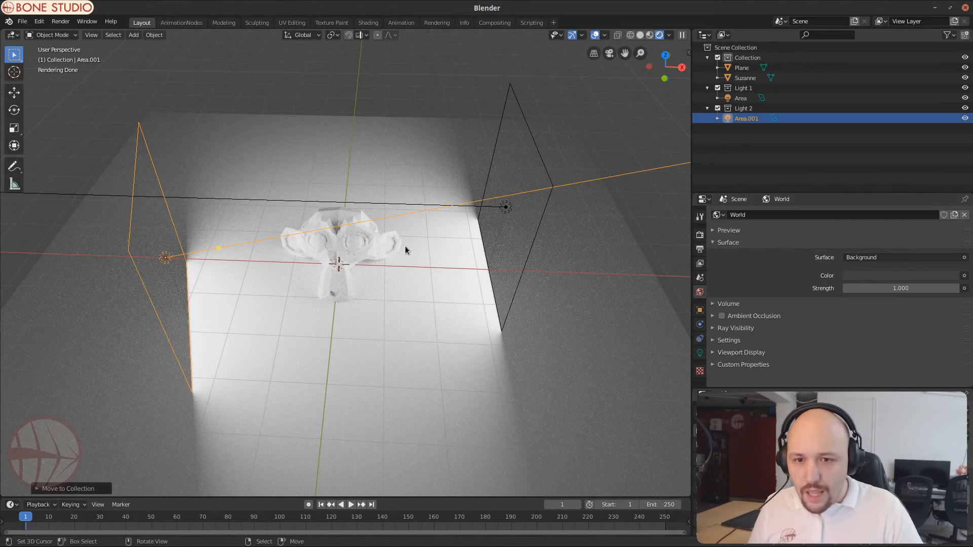
pyautogui.click(506, 207)
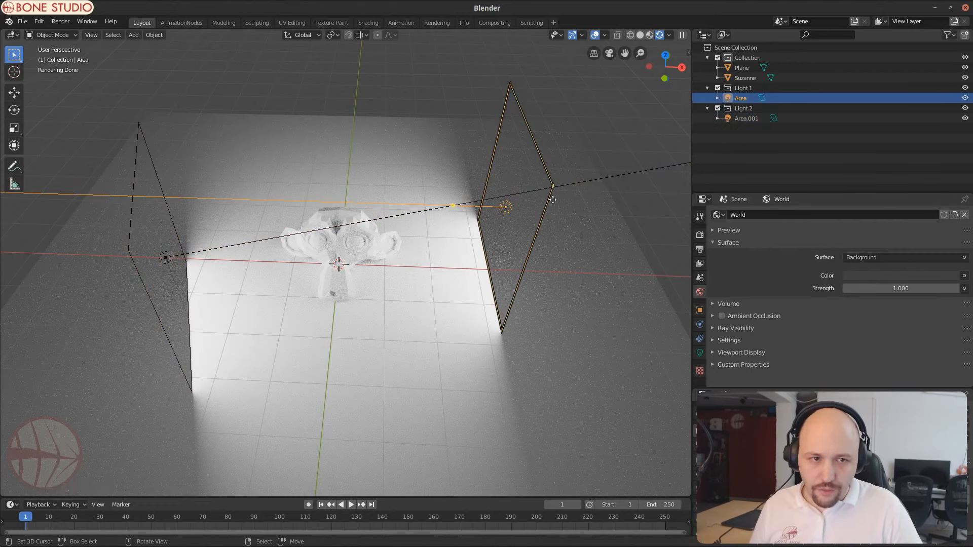
pyautogui.click(171, 256)
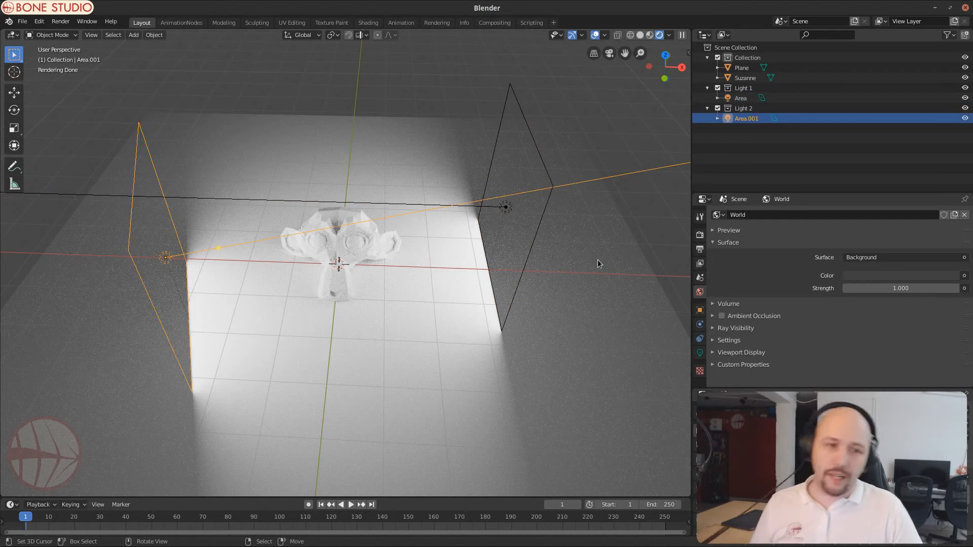
# Step: Switch the viewport to solid shading and add a light group named Group 1 to the view layer
pyautogui.click(700, 262)
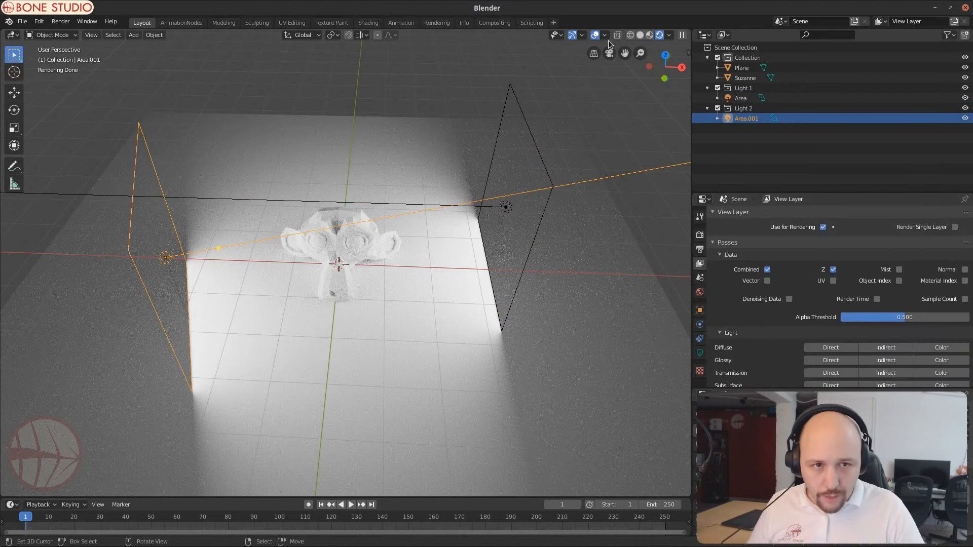
pyautogui.click(641, 35)
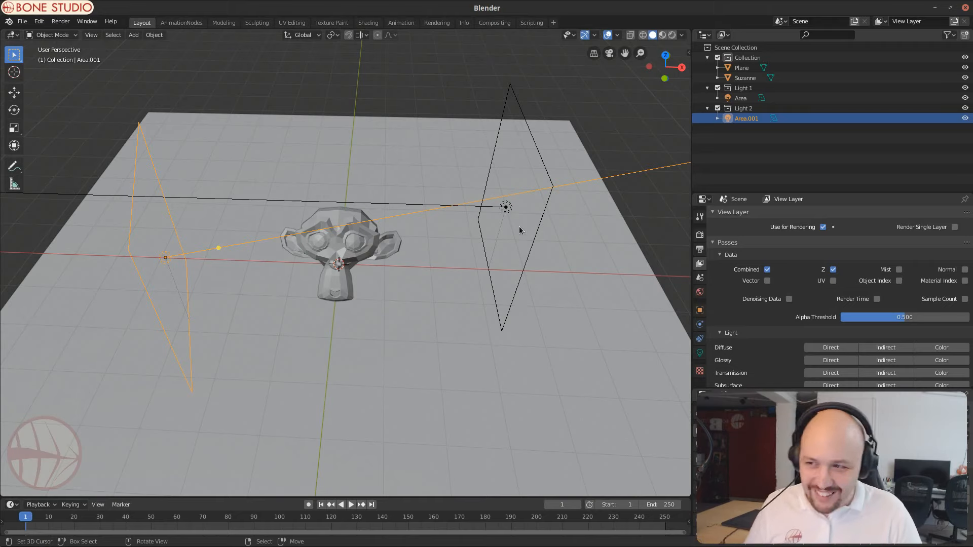
pyautogui.scroll(-10, 749, 349)
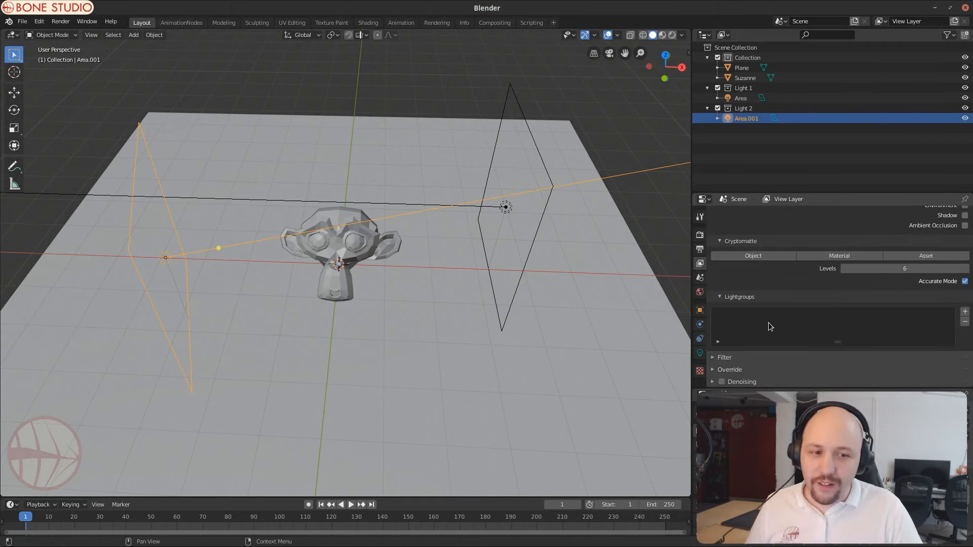
pyautogui.click(965, 312)
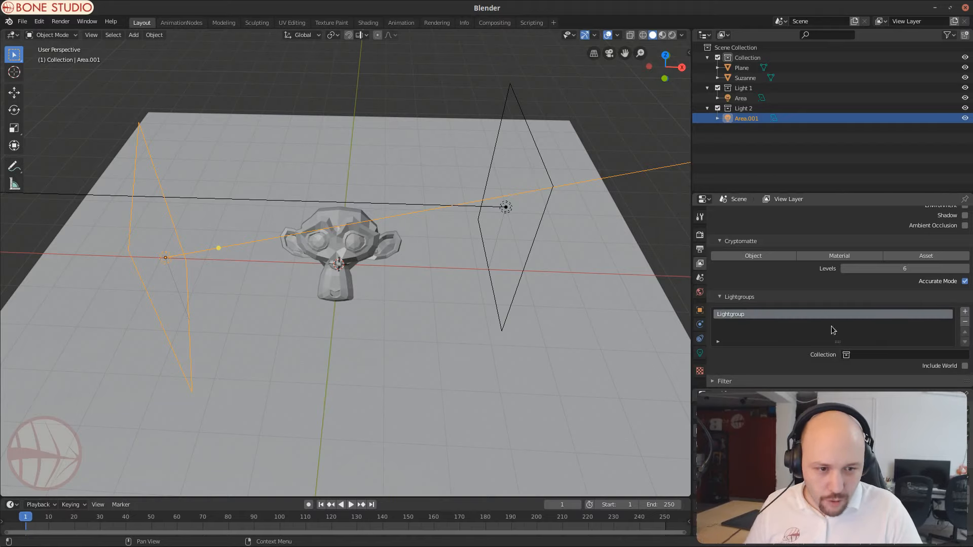
pyautogui.doubleClick(746, 315)
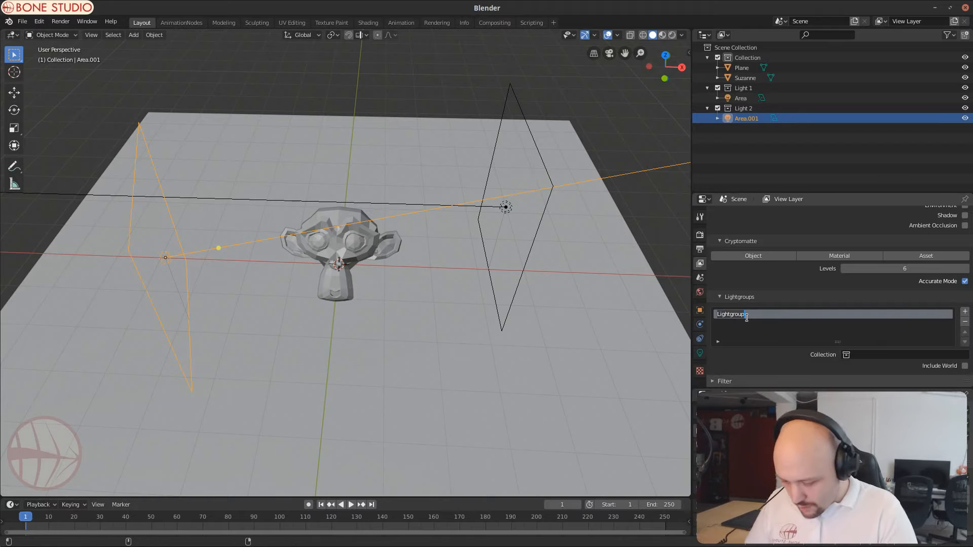
pyautogui.write('Group 1')
pyautogui.press('Return')
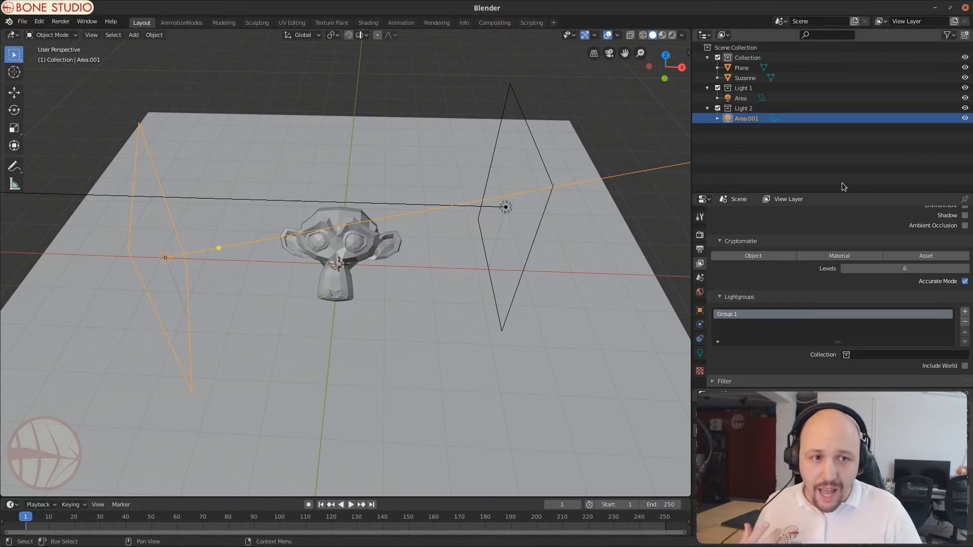
# Step: Create an empty Env collection and assign it to light group Group 1 with the world included
pyautogui.click(831, 162)
pyautogui.press('m')
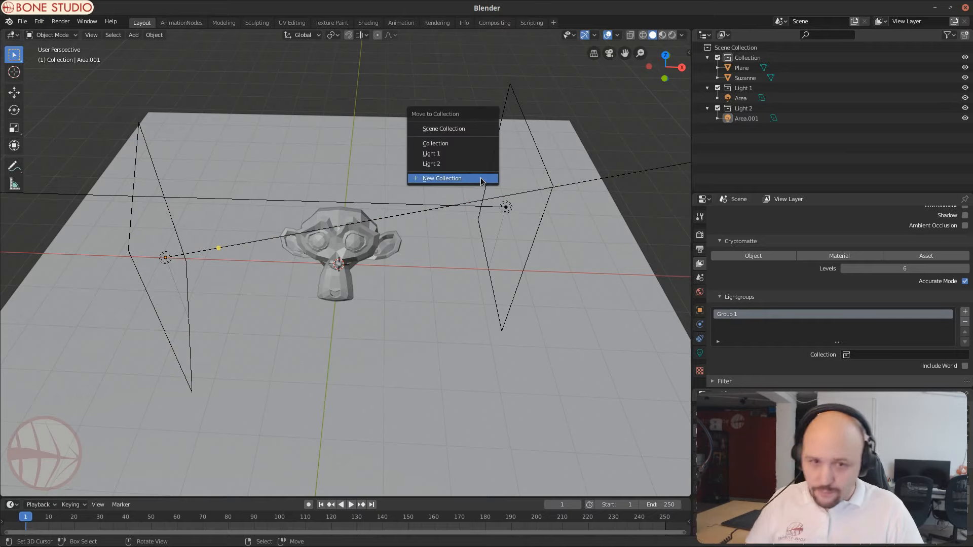
pyautogui.click(480, 178)
pyautogui.write('Env')
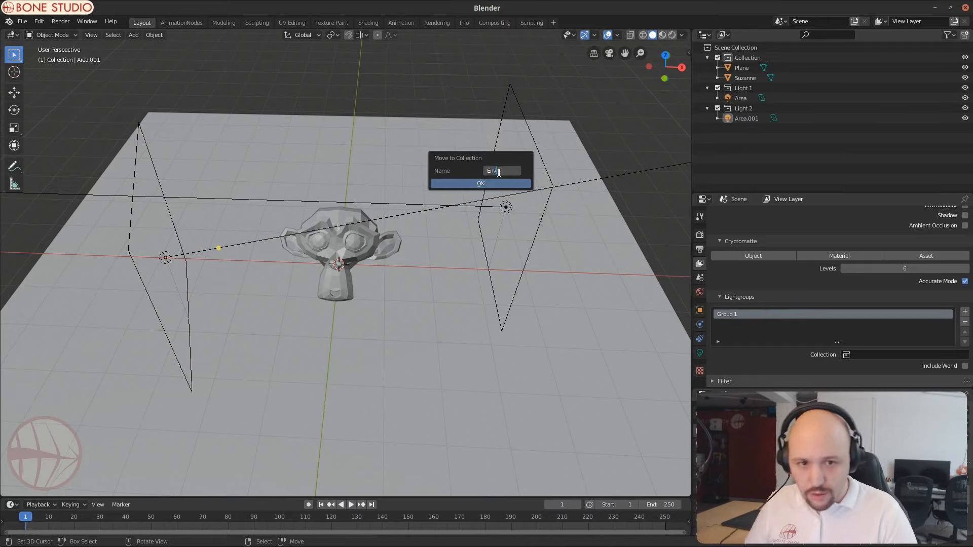
pyautogui.press('Return')
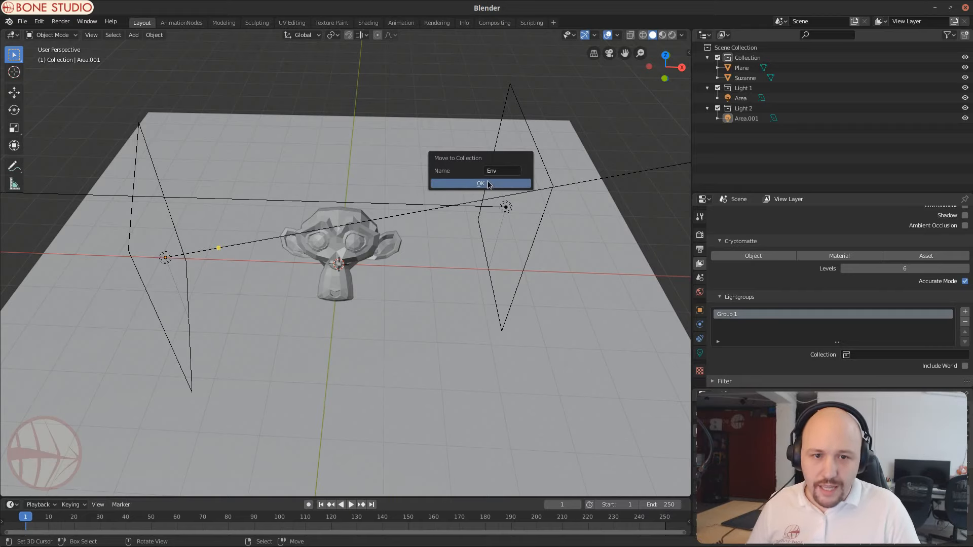
pyautogui.click(489, 184)
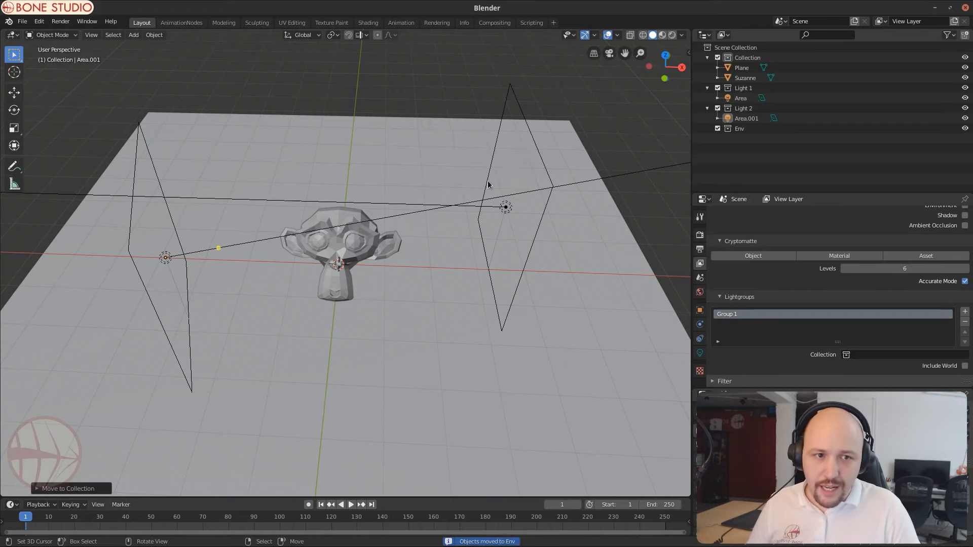
pyautogui.click(901, 356)
pyautogui.click(912, 388)
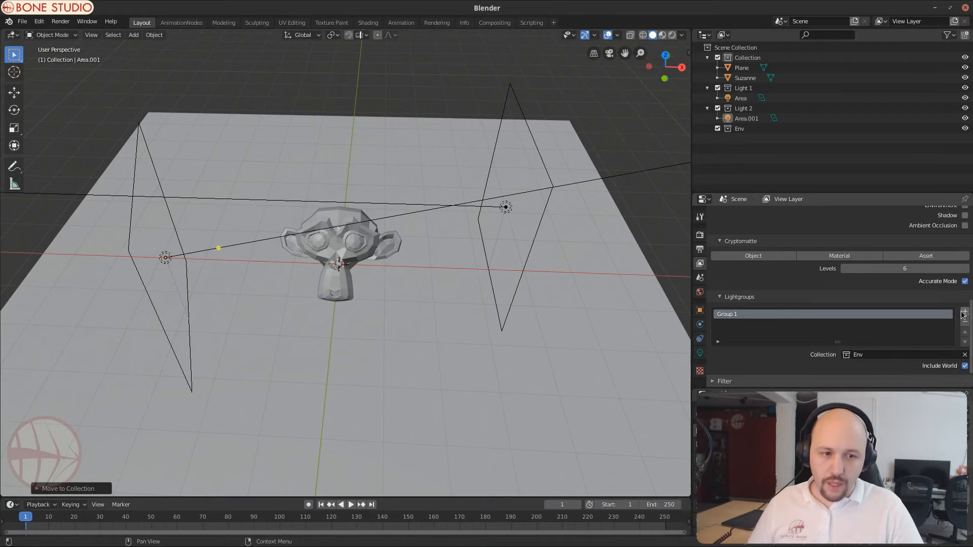
# Step: Add two more light groups, assigning the Light 1 collection to the first and Light 2 to the second
pyautogui.click(964, 313)
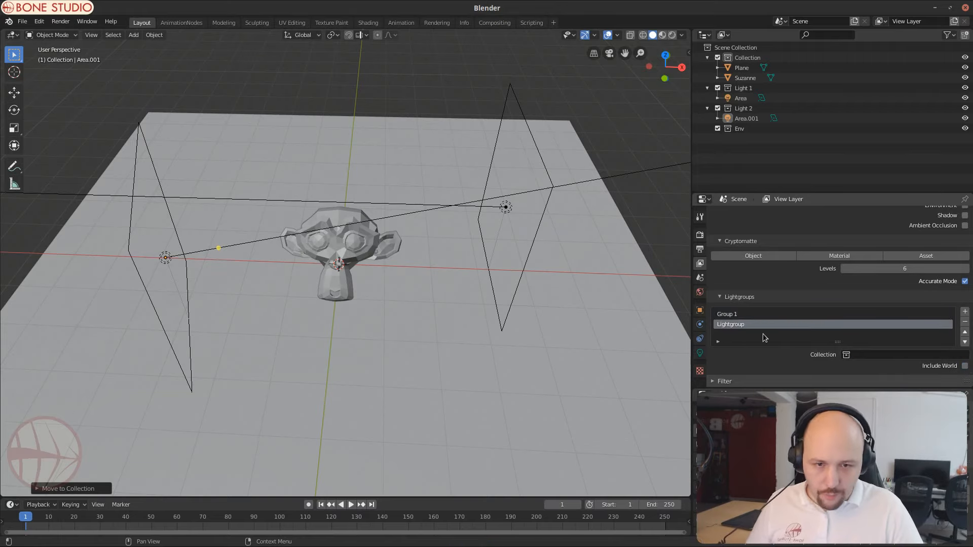
pyautogui.click(851, 356)
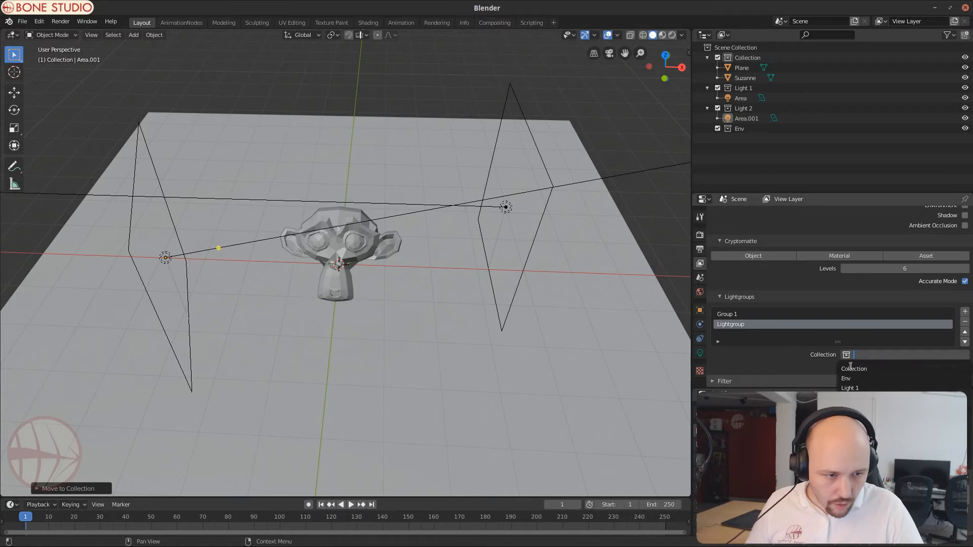
pyautogui.click(849, 388)
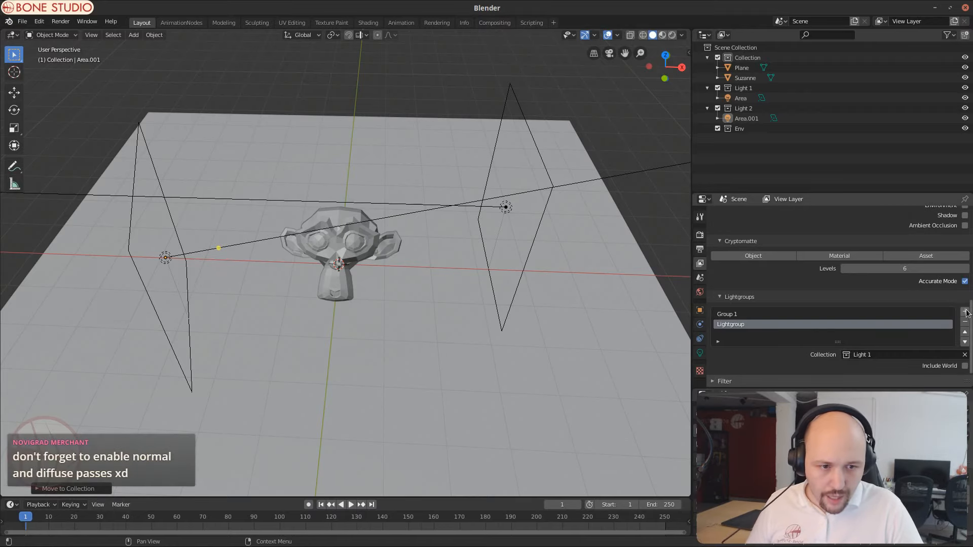
pyautogui.click(965, 312)
pyautogui.click(851, 356)
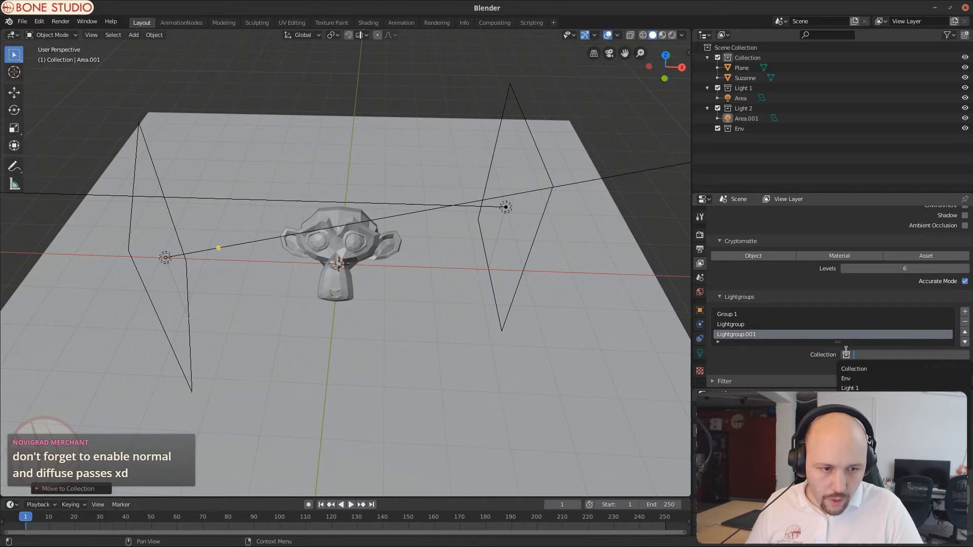
pyautogui.click(849, 398)
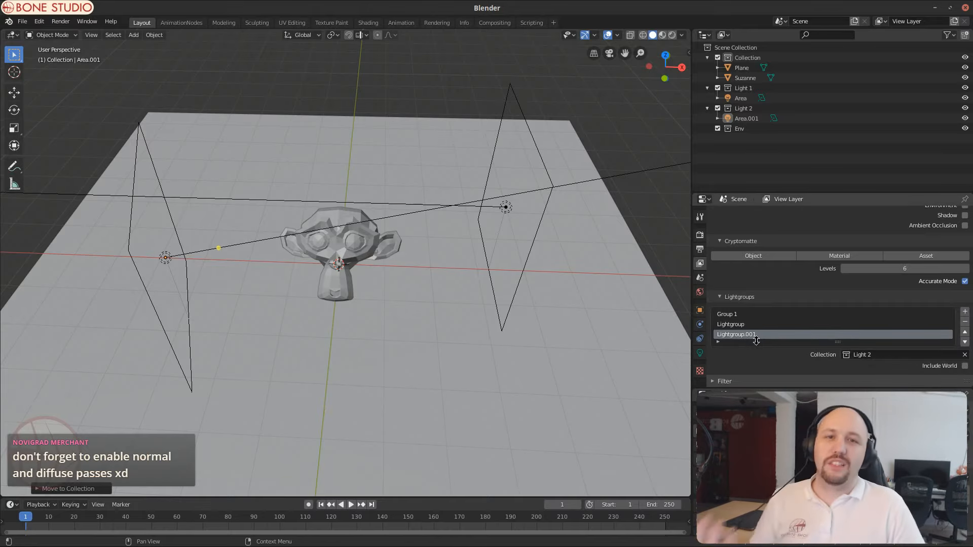
# Step: Save the scene as test2.blend in the project's Blender folder
pyautogui.hotkey('ctrl', 's')
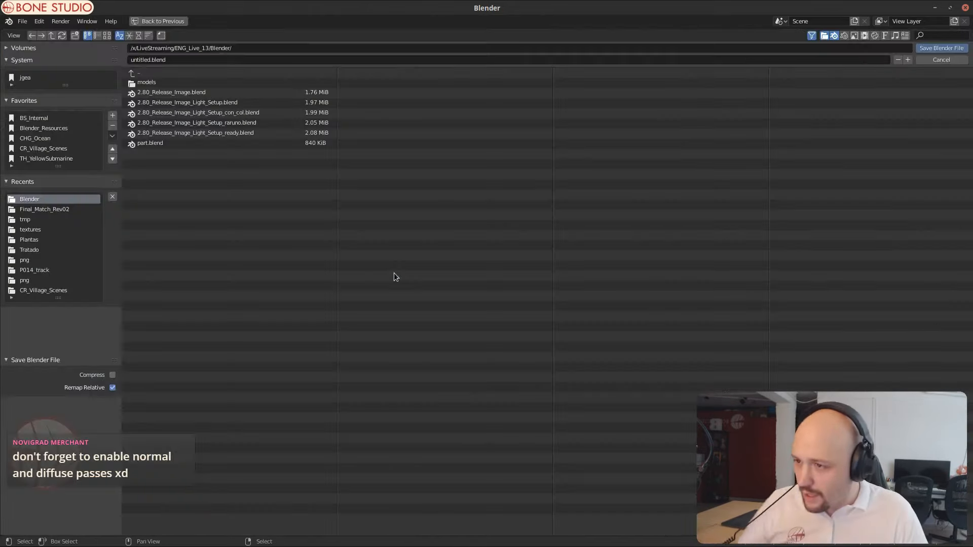
pyautogui.click(770, 61)
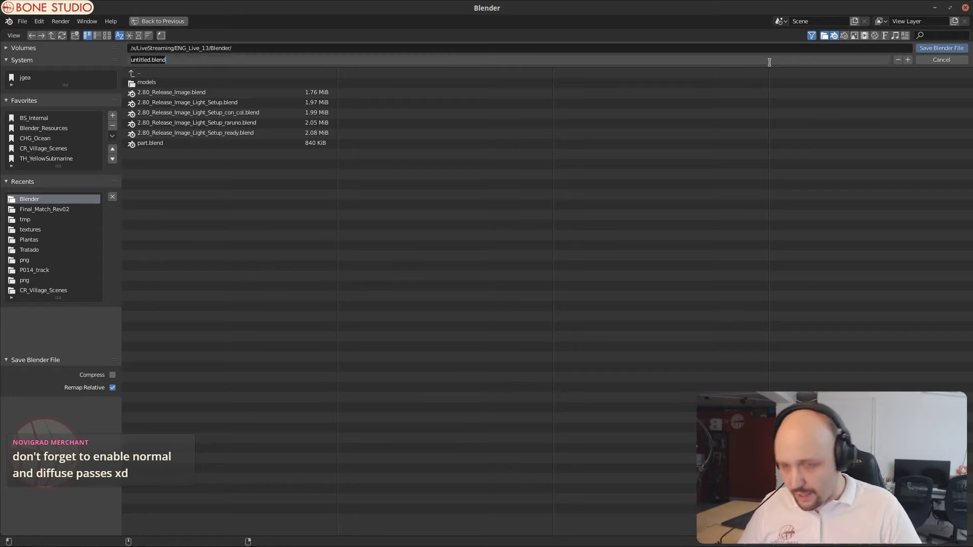
pyautogui.write('test2')
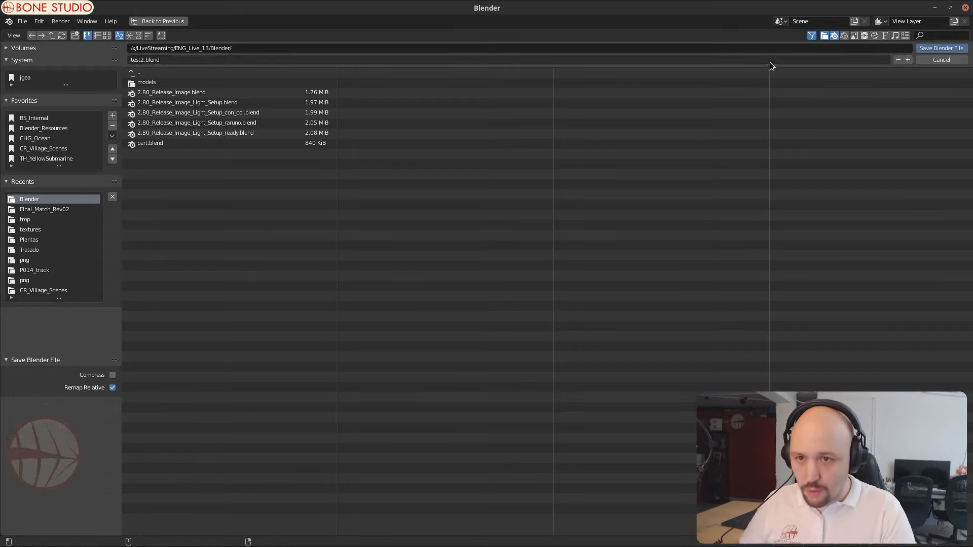
pyautogui.press('Return')
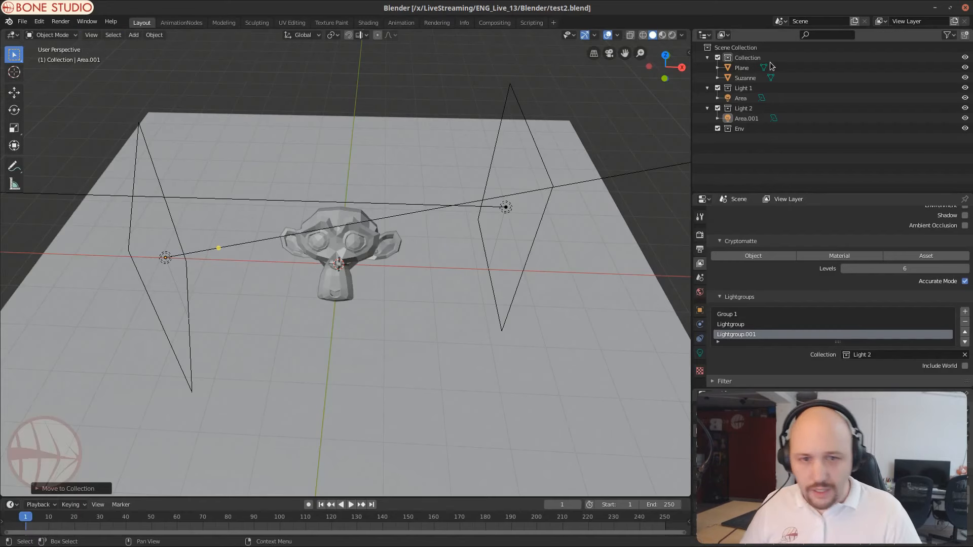
# Step: Set the Cycles render samples to 200
pyautogui.click(699, 234)
pyautogui.click(842, 291)
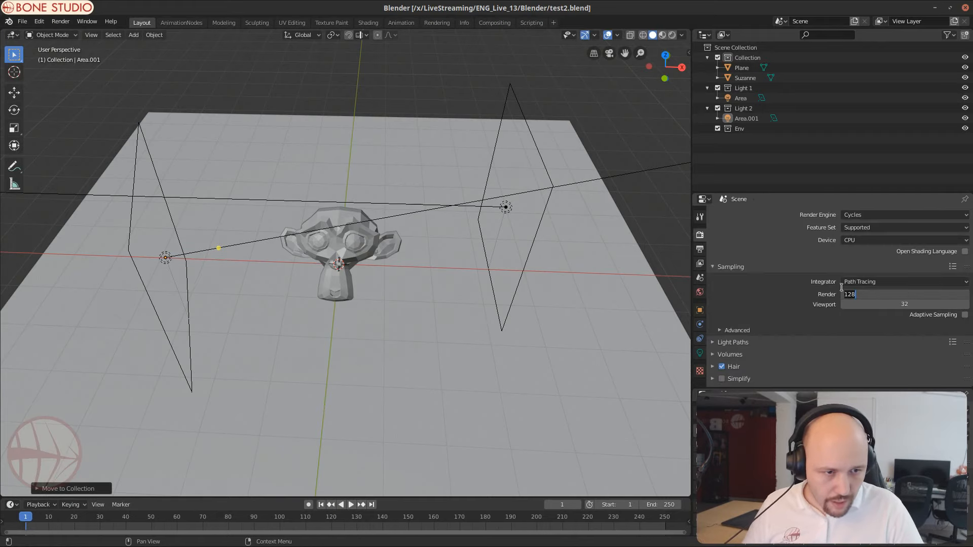
pyautogui.click(841, 288)
pyautogui.click(868, 293)
pyautogui.press('Return')
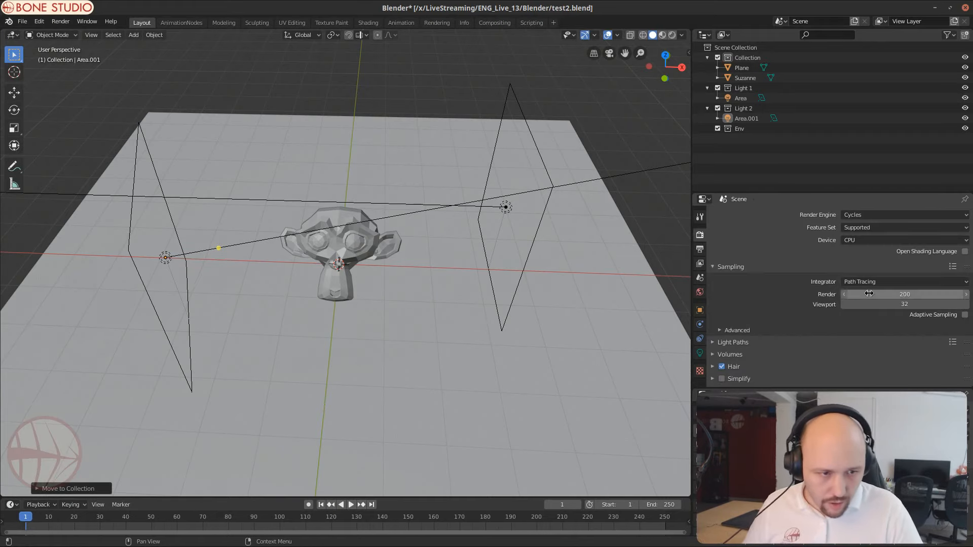
# Step: Set the scrambling distance to 0.10 and choose a sampling pattern in the advanced Cycles sampling settings
pyautogui.click(736, 330)
pyautogui.scroll(-5, 763, 315)
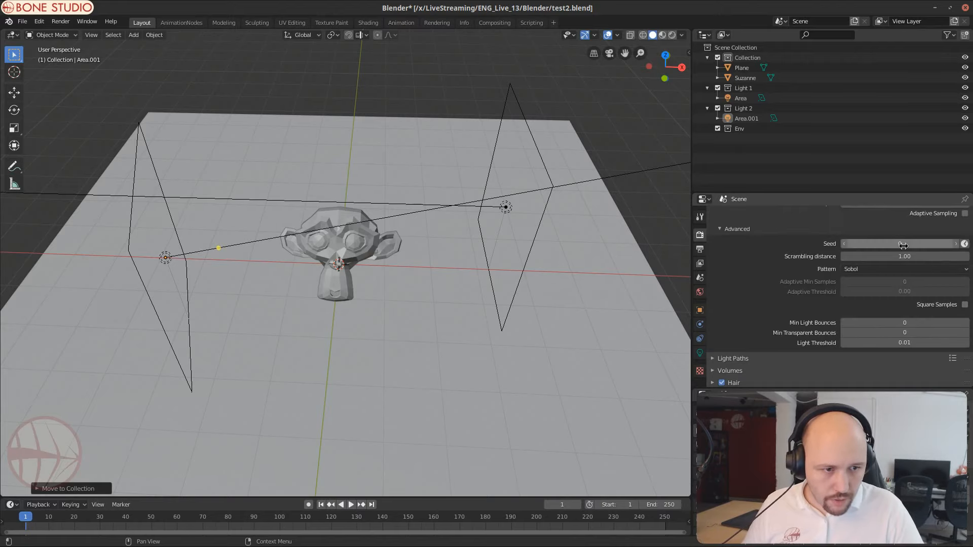
pyautogui.click(914, 257)
pyautogui.write('.1')
pyautogui.press('Return')
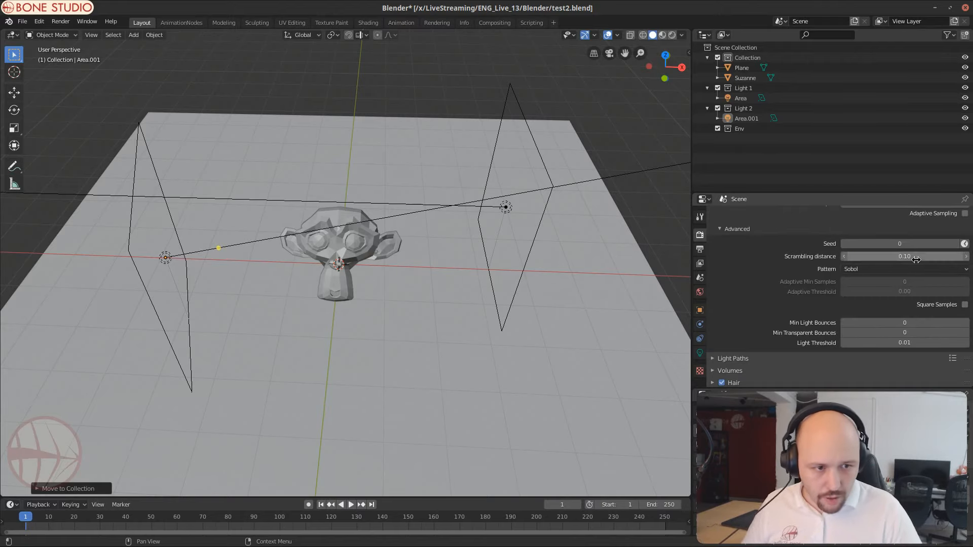
pyautogui.click(913, 269)
pyautogui.click(898, 289)
pyautogui.scroll(-4, 809, 254)
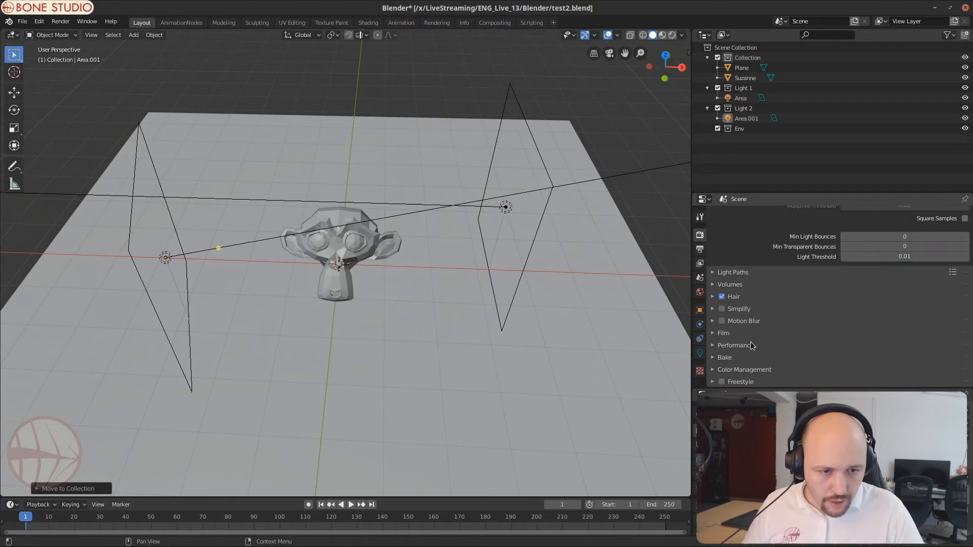
# Step: Set the render tile size in X to 16 in the Cycles performance settings
pyautogui.click(768, 344)
pyautogui.scroll(-5, 768, 344)
pyautogui.click(880, 292)
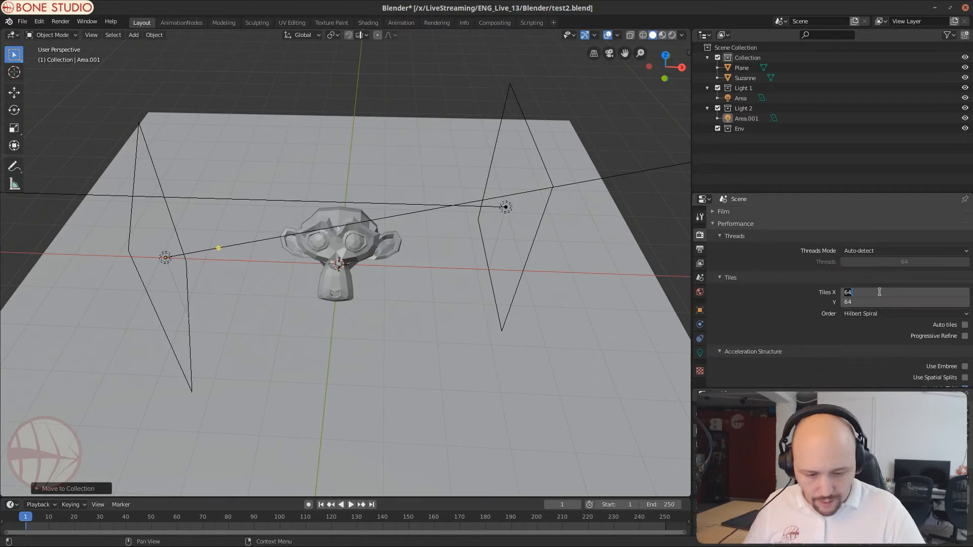
pyautogui.write('16')
pyautogui.press('Return')
pyautogui.scroll(5, 772, 318)
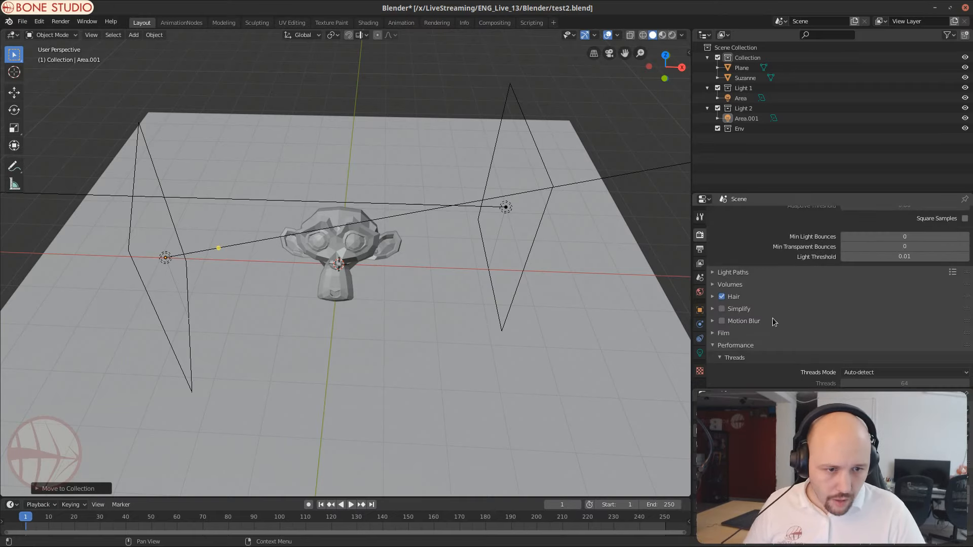
# Step: Set the light path bounces to 16 total, 16 diffuse, 12 glossy and 12 transparency
pyautogui.click(751, 274)
pyautogui.scroll(-4, 765, 279)
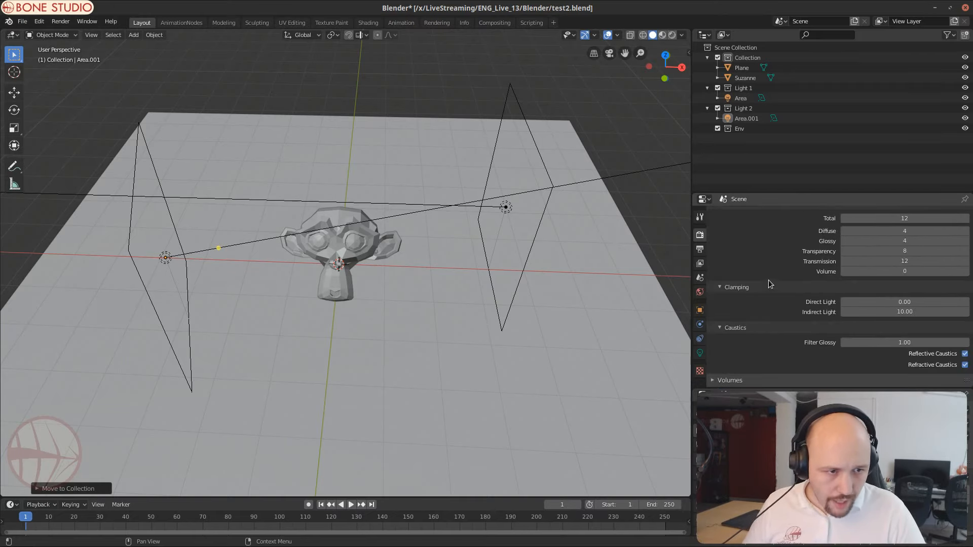
pyautogui.click(878, 232)
pyautogui.press('Tab')
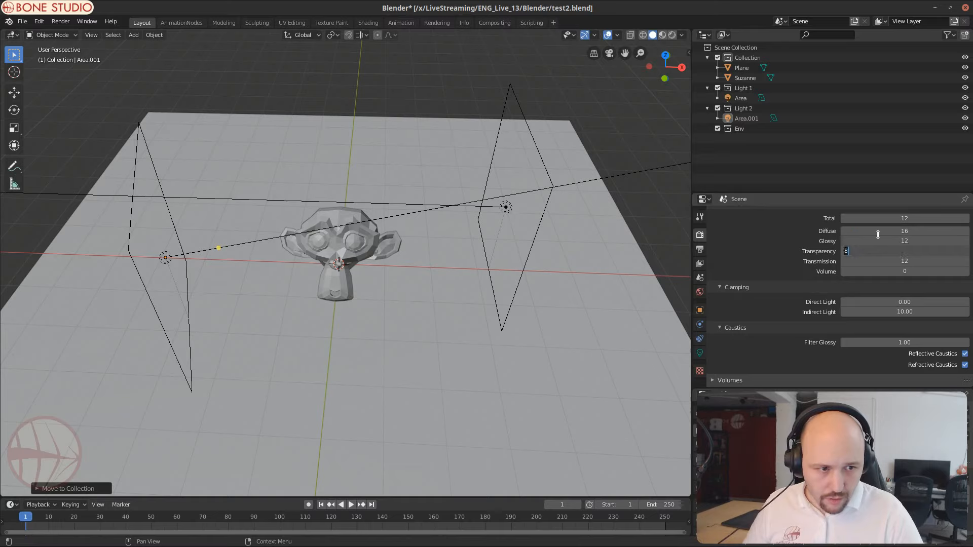
pyautogui.write('12')
pyautogui.press('Return')
pyautogui.click(930, 223)
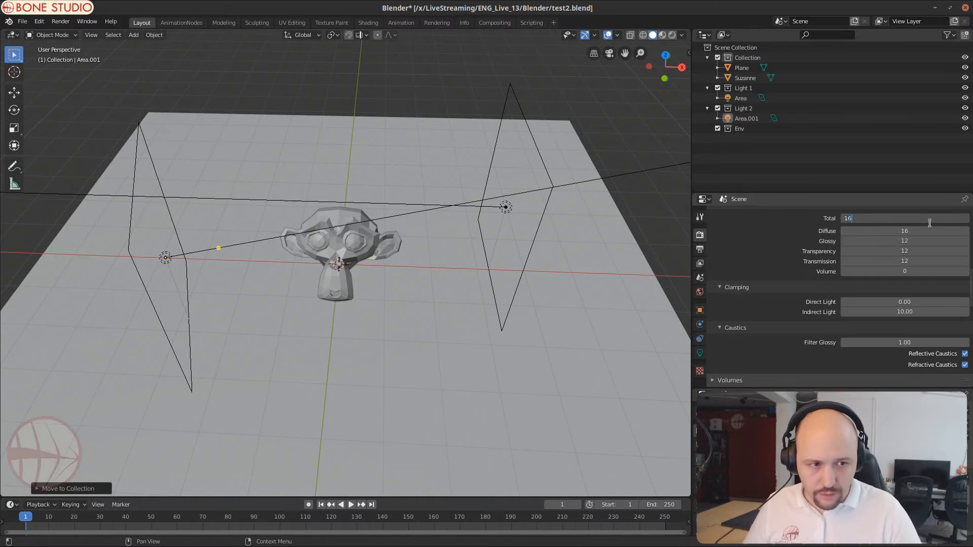
pyautogui.write('16')
pyautogui.press('Return')
# Step: Set the indirect light clamping to 90 and the caustics Filter Glossy value to 0.1
pyautogui.click(912, 311)
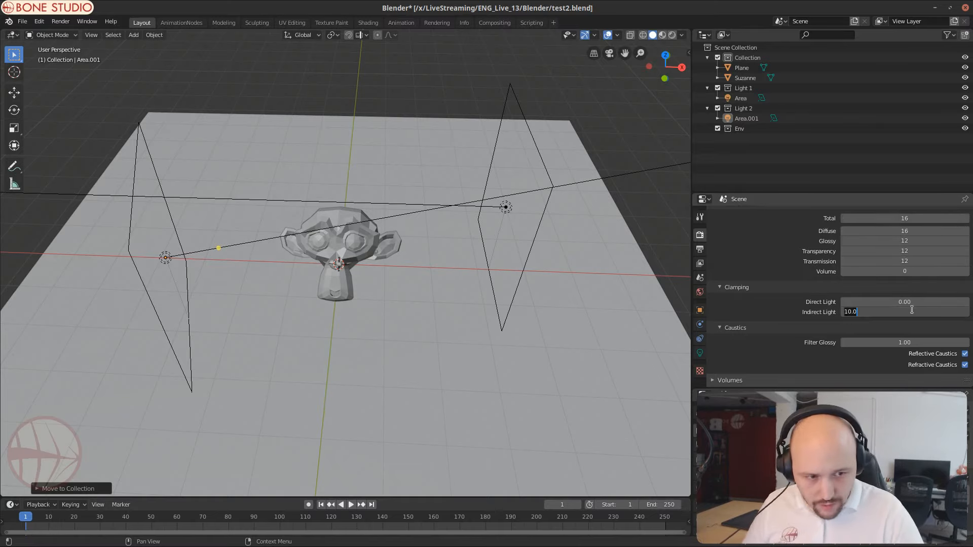
pyautogui.write('90')
pyautogui.press('Return')
pyautogui.click(895, 342)
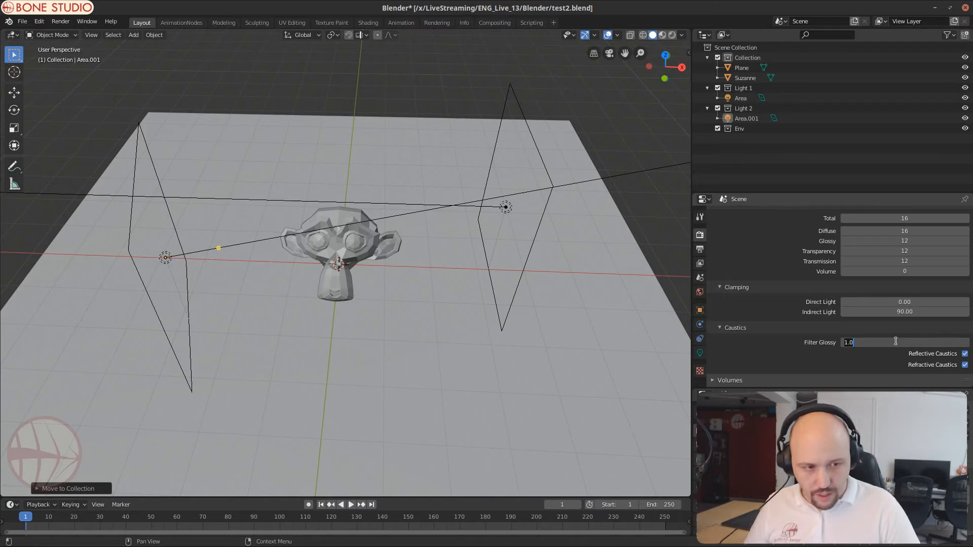
pyautogui.write('0.1')
pyautogui.press('Return')
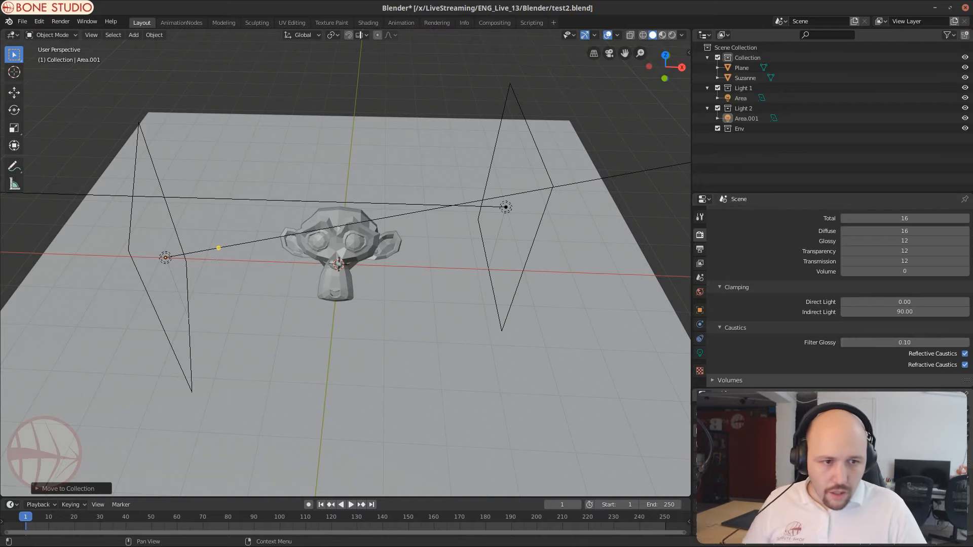
pyautogui.scroll(10, 836, 293)
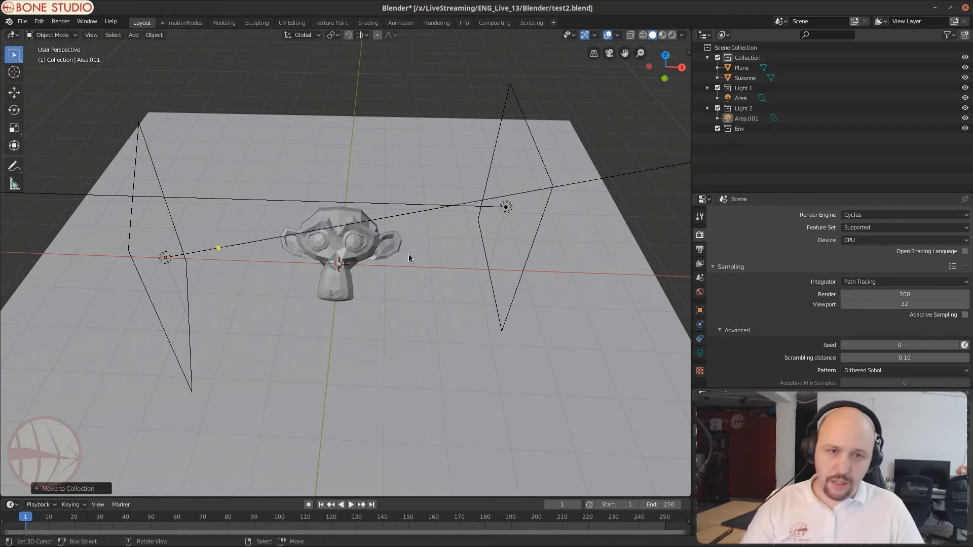
# Step: Add a camera to the scene and align it to the current view of the monkey
pyautogui.press('KP_0')
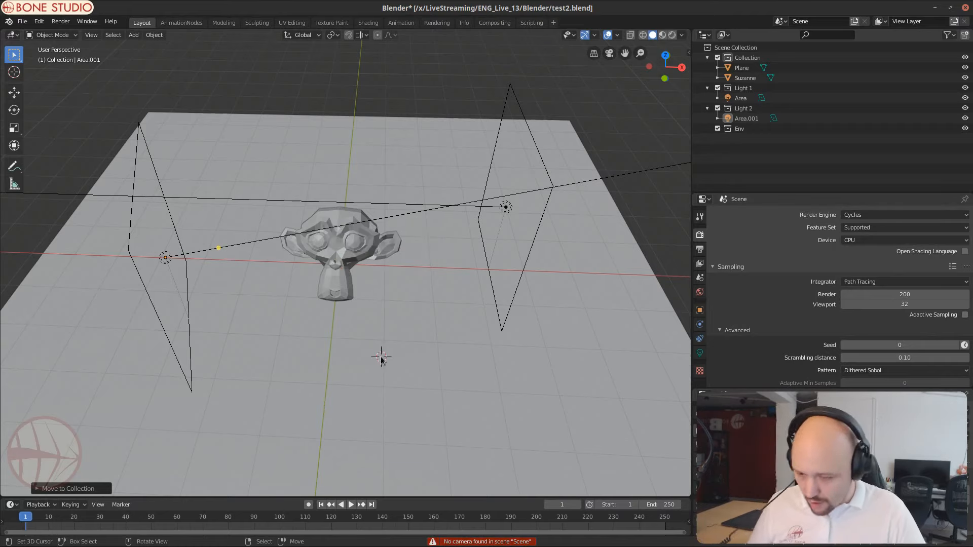
pyautogui.hotkey('shift', 'a')
pyautogui.click(372, 381)
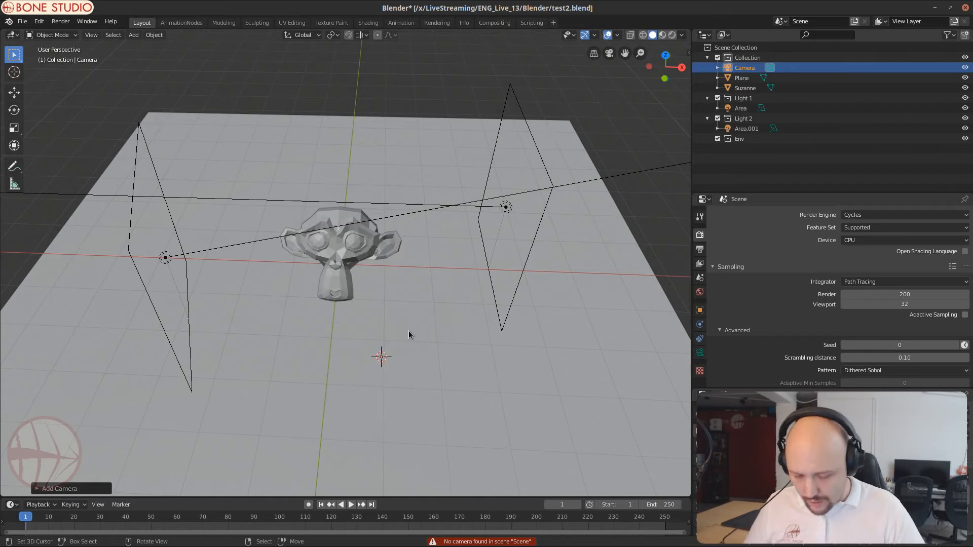
pyautogui.press('ctrl+alt+KP_0')
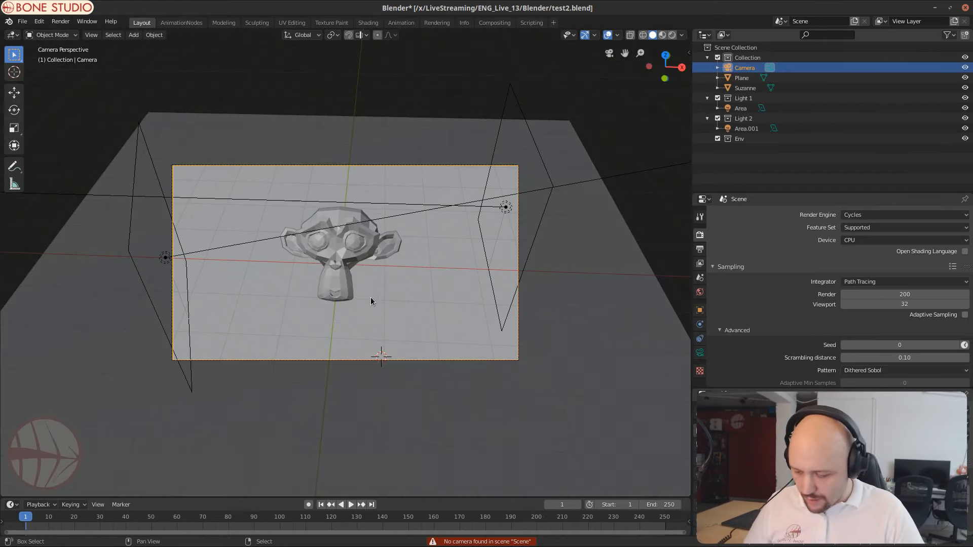
# Step: Fly the camera backwards and reframe it so the monkey and both area lights fit inside the frame
pyautogui.hotkey('shift', '`')
pyautogui.press('s')
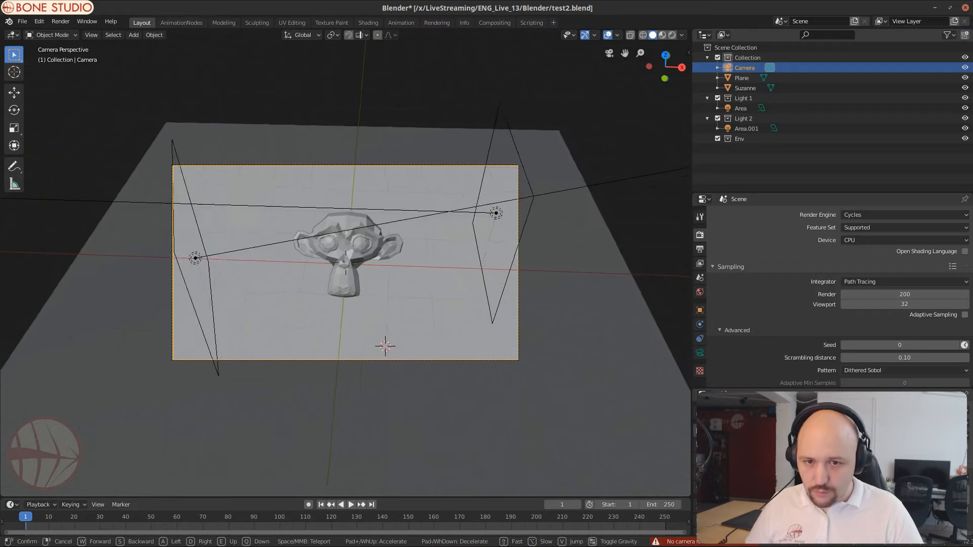
pyautogui.press('s')
pyautogui.press('w')
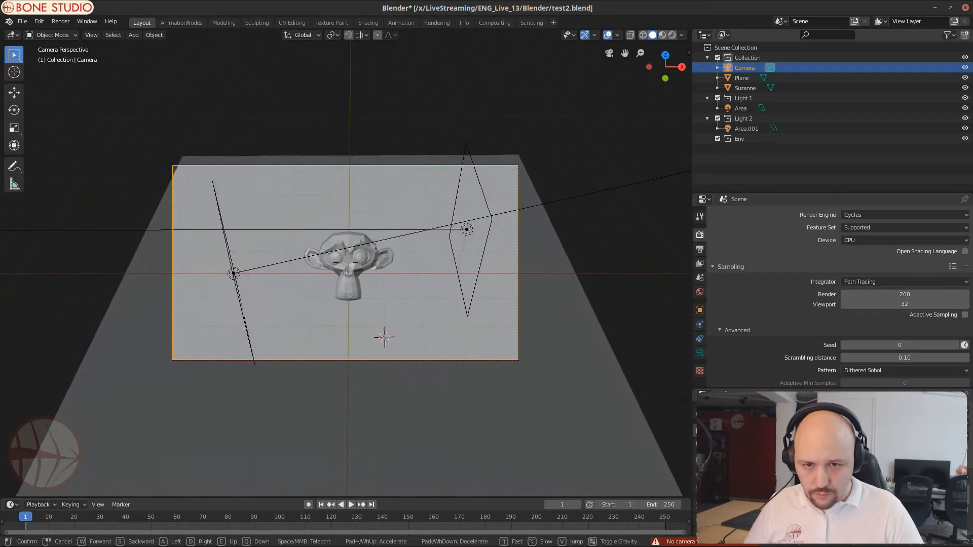
pyautogui.press('s')
pyautogui.press('d')
pyautogui.click(366, 285)
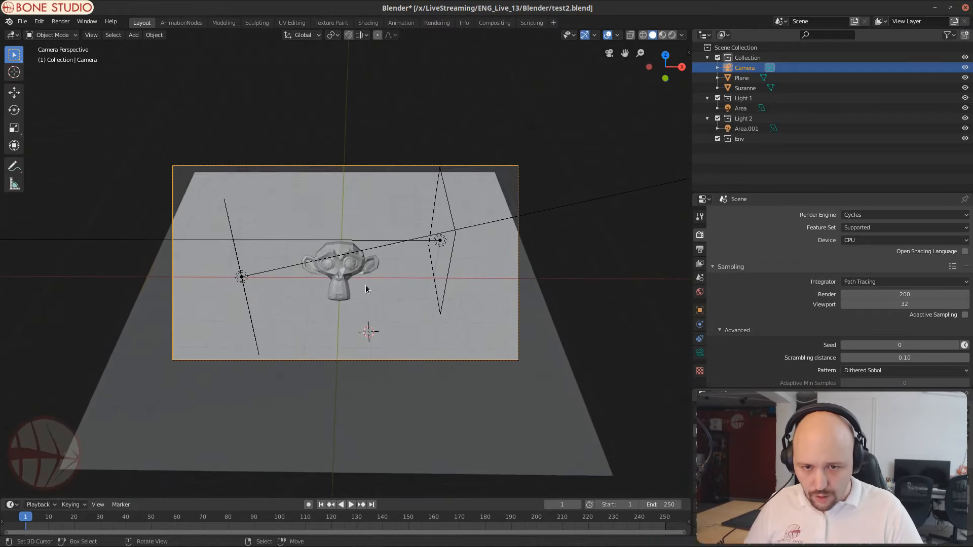
# Step: Scale up the ground plane so it fills the whole camera frame
pyautogui.click(396, 305)
pyautogui.press('s')
pyautogui.click(410, 311)
# Step: Bring up the light settings of the area light in the Light 1 collection and render the scene
pyautogui.click(443, 249)
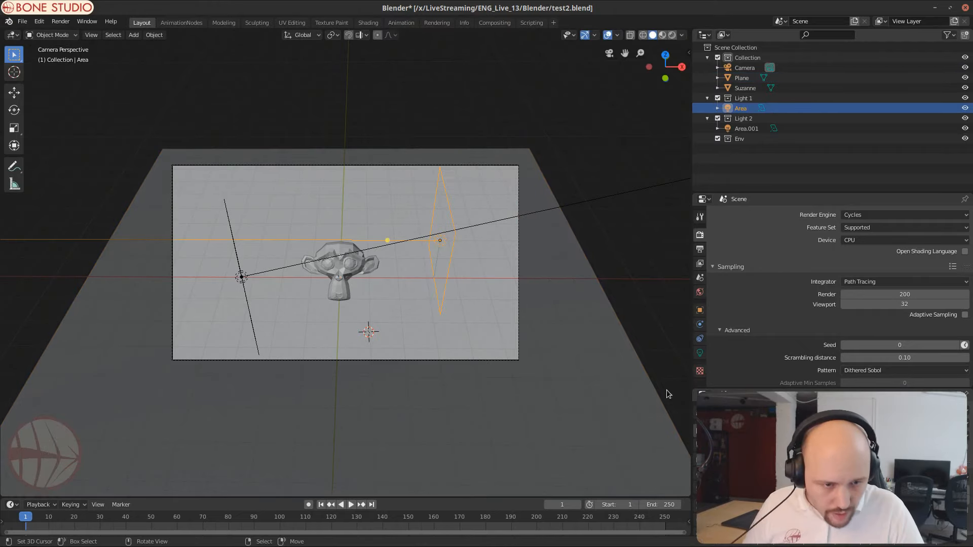
pyautogui.click(700, 353)
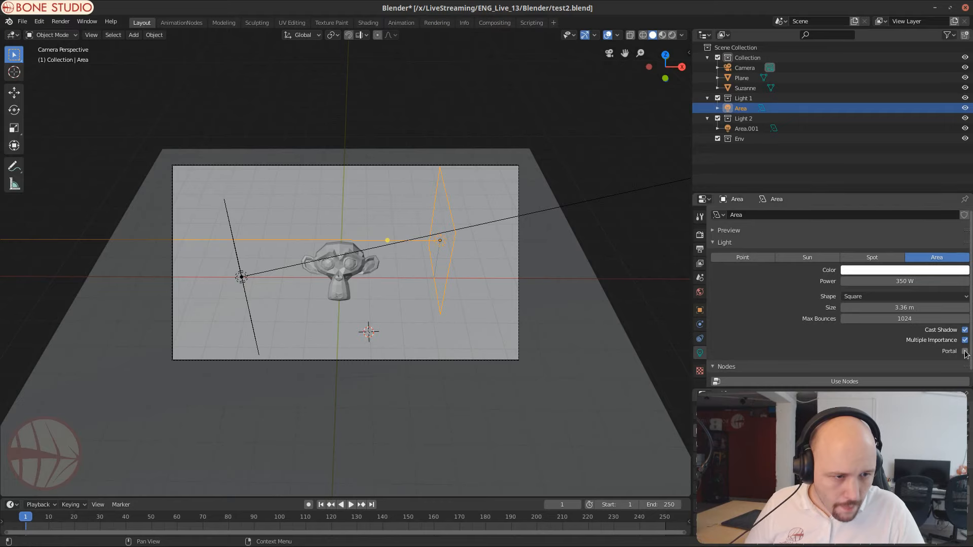
pyautogui.press('F12')
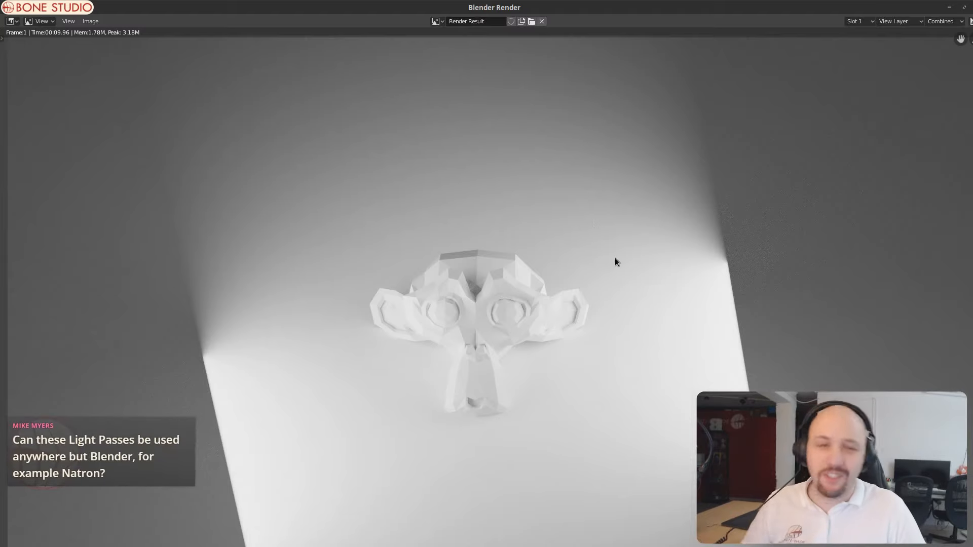
# Step: Examine the render's individual light group passes, from LG Group 1 through the two Lightgroup passes
pyautogui.click(948, 22)
pyautogui.click(913, 22)
pyautogui.click(956, 21)
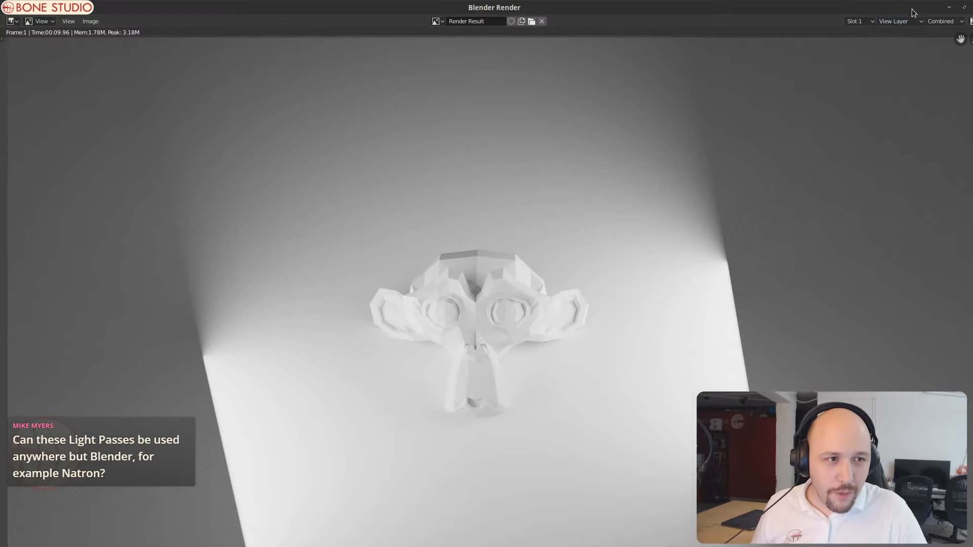
pyautogui.click(953, 23)
pyautogui.click(931, 69)
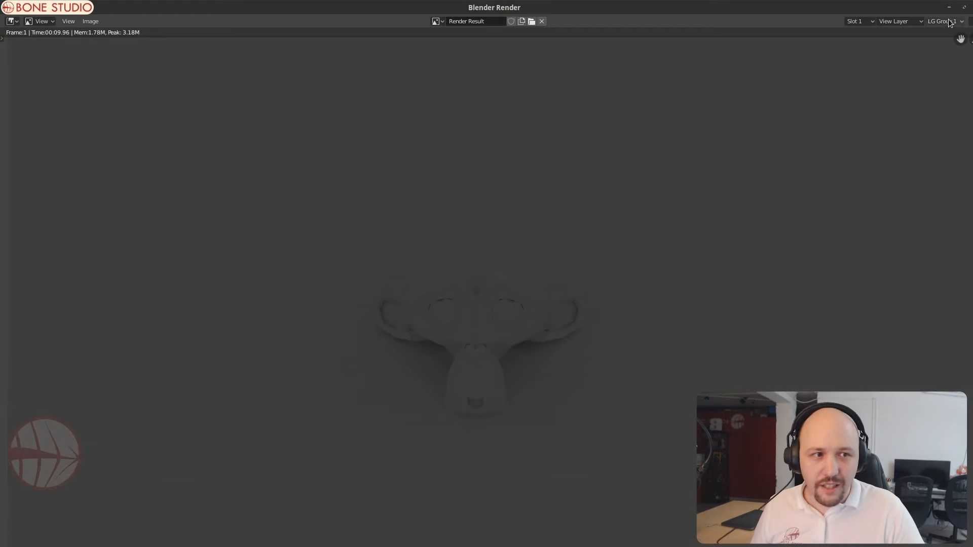
pyautogui.keyDown('ctrl'); pyautogui.scroll(-1, 948, 20); pyautogui.keyUp('ctrl')
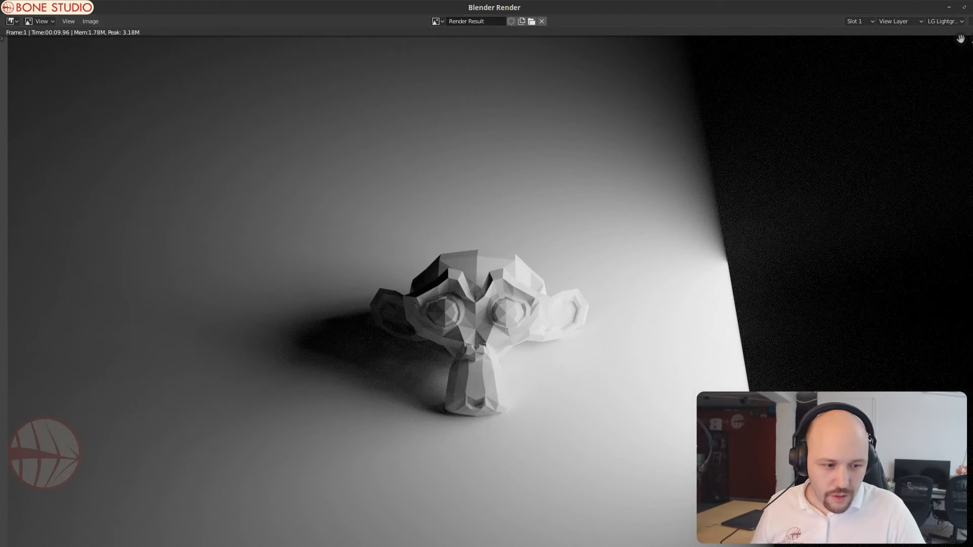
pyautogui.moveTo(972, 546)
pyautogui.mouseDown()
pyautogui.moveTo(749, 541)
pyautogui.moveTo(967, 540)
pyautogui.mouseUp()
pyautogui.keyDown('ctrl'); pyautogui.scroll(-1, 915, 25); pyautogui.keyUp('ctrl')
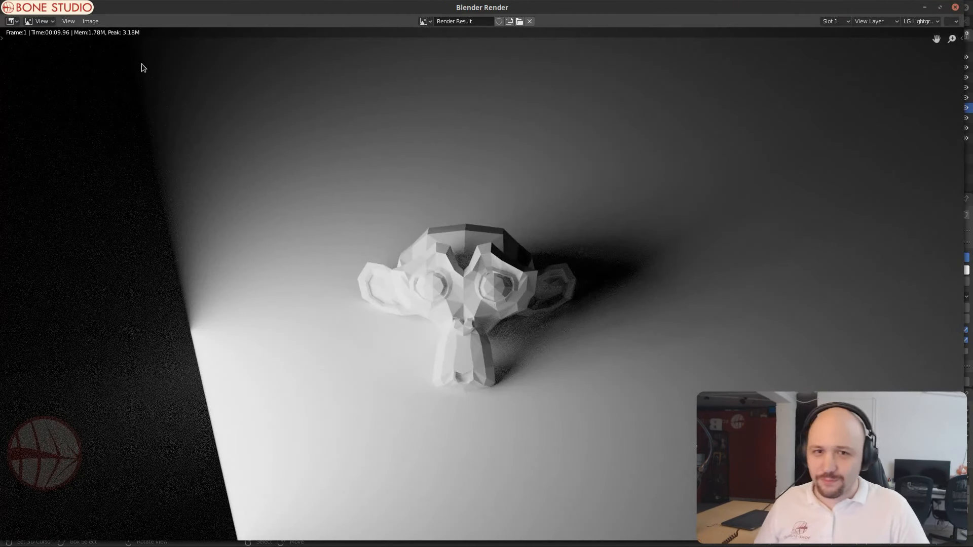
# Step: Close the render window and enable nodes in the Compositing workspace
pyautogui.click(955, 7)
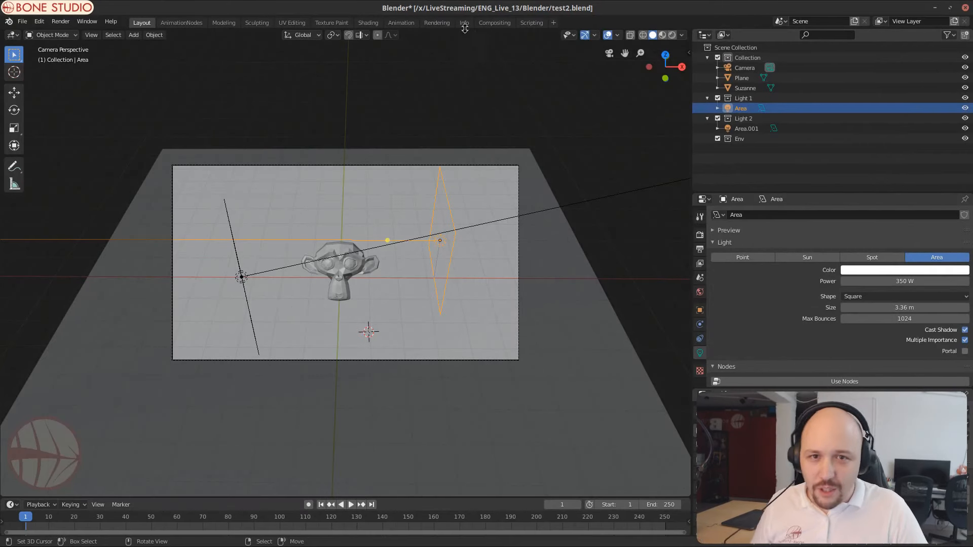
pyautogui.click(489, 23)
pyautogui.click(126, 35)
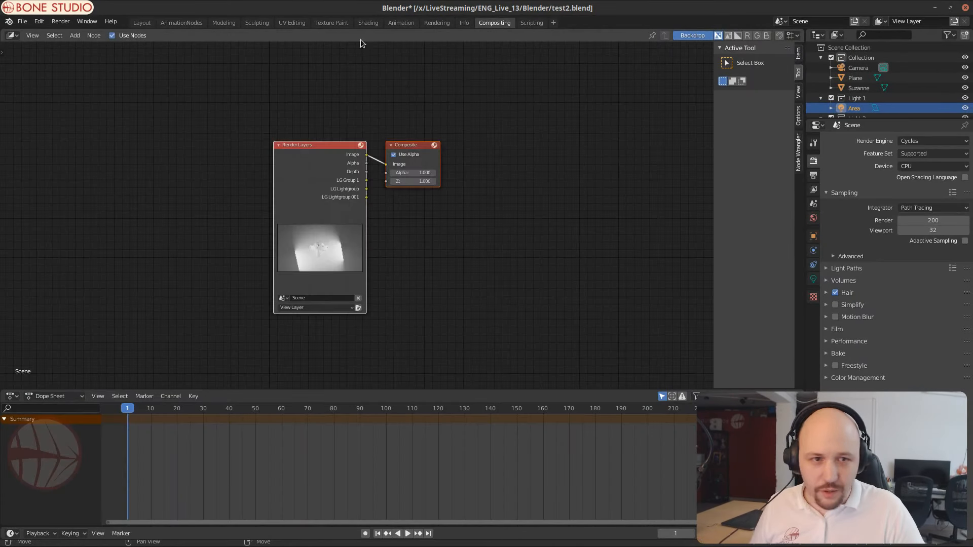
# Step: Turn the Dope Sheet area into an Image Editor showing the Render Result and enlarge it
pyautogui.click(11, 395)
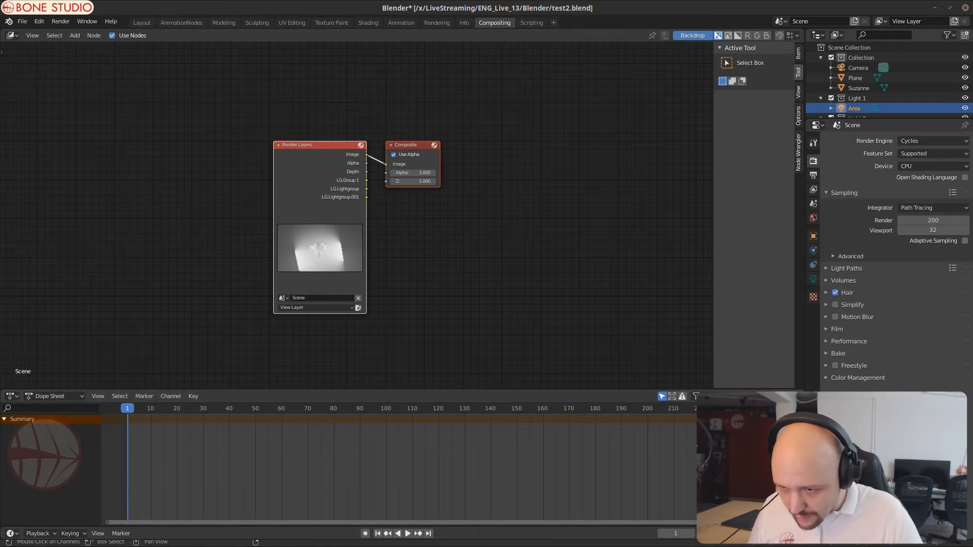
pyautogui.click(12, 396)
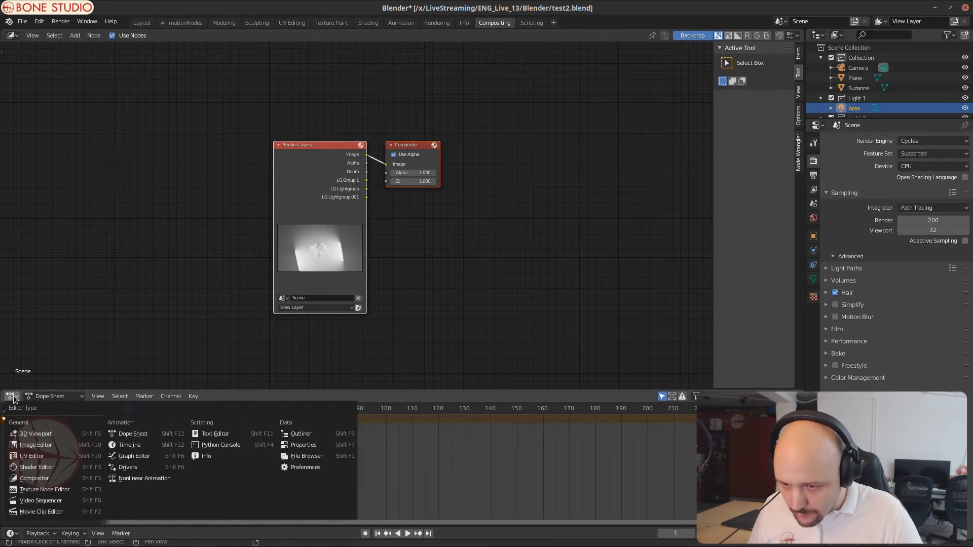
pyautogui.click(46, 444)
pyautogui.click(358, 398)
pyautogui.write('c')
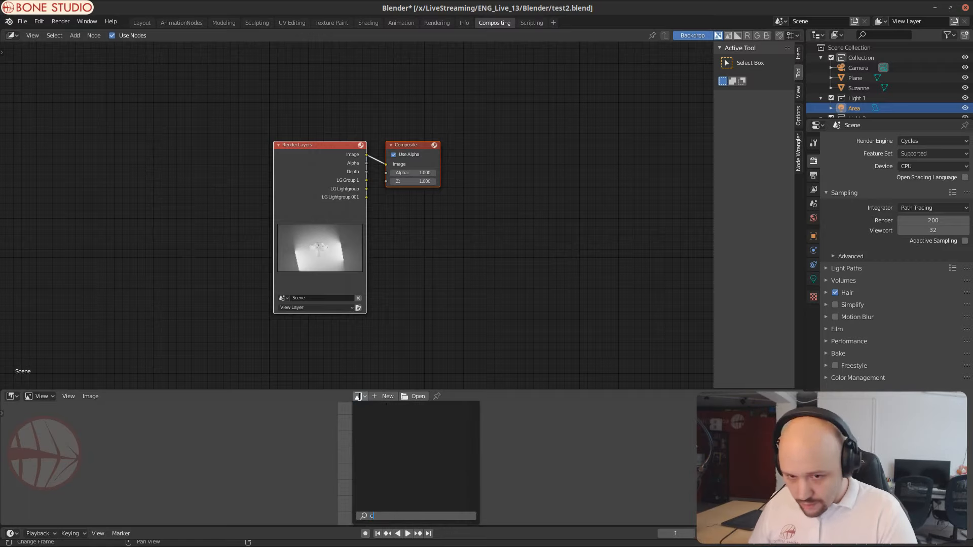
pyautogui.press('BackSpace')
pyautogui.press('BackSpace')
pyautogui.press('BackSpace')
pyautogui.press('Return')
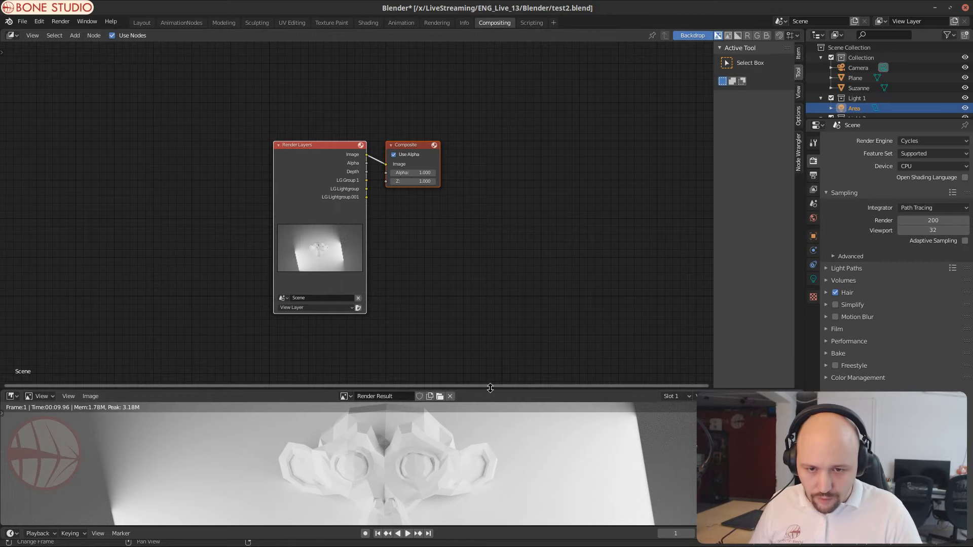
pyautogui.moveTo(496, 390); pyautogui.dragTo(498, 258)
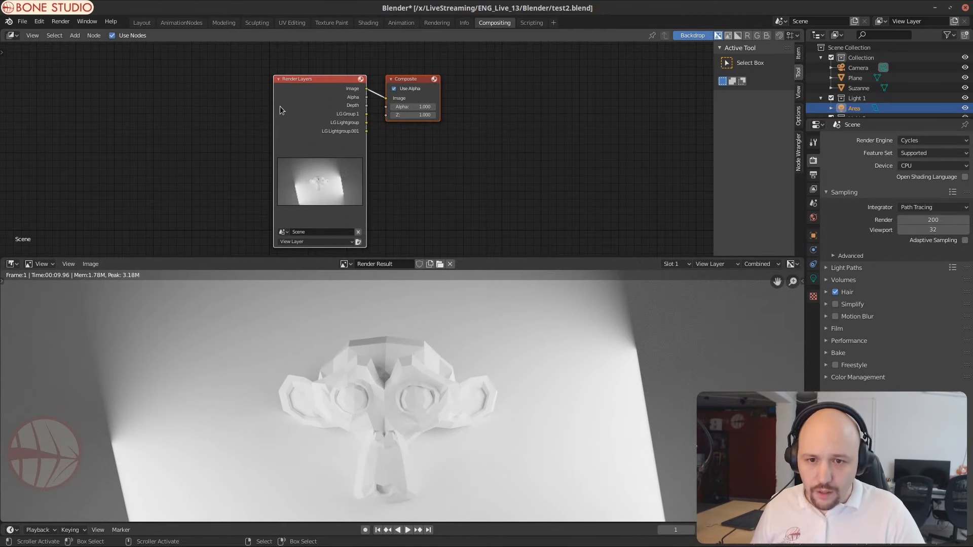
# Step: Shift the node view for more working space and show the Viewer Node image in the Image Editor
pyautogui.moveTo(282, 110); pyautogui.dragTo(185, 115, button='middle')
pyautogui.click(348, 264)
pyautogui.write('c')
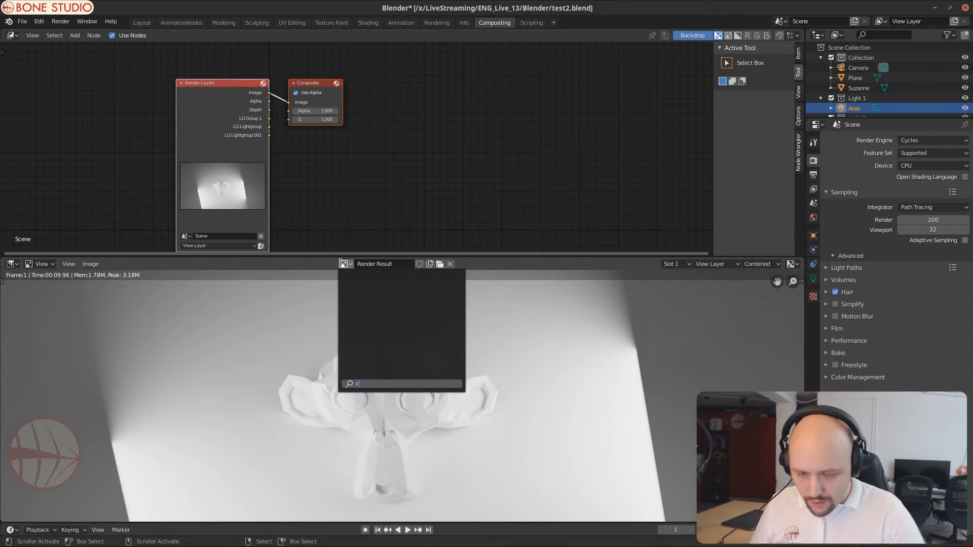
pyautogui.press('BackSpace')
pyautogui.click(371, 288)
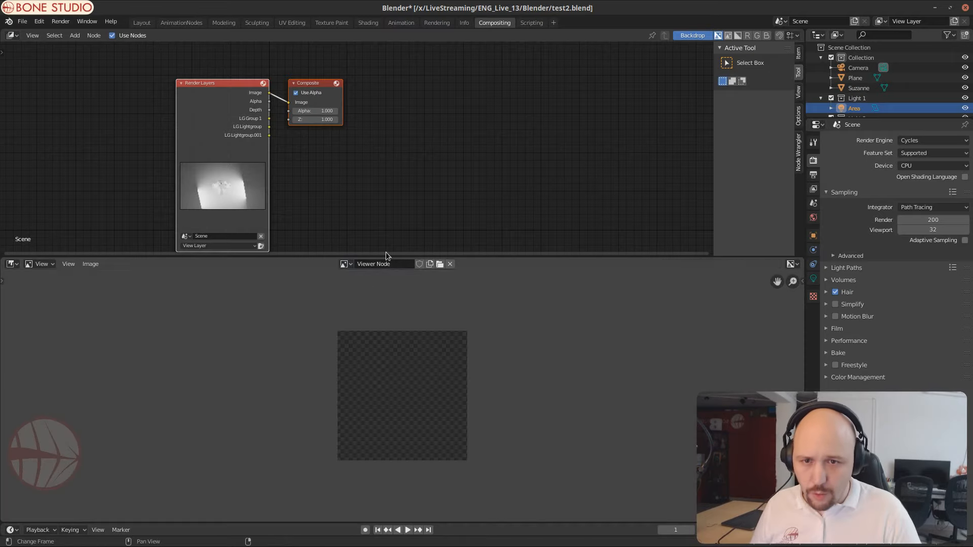
# Step: Connect a Viewer node to the Render Layers image and spread the nodes apart to leave room between them
pyautogui.keyDown('ctrl'); pyautogui.keyDown('shift'); pyautogui.click(223, 117); pyautogui.keyUp('shift'); pyautogui.keyUp('ctrl')
pyautogui.moveTo(347, 108); pyautogui.dragTo(654, 139)
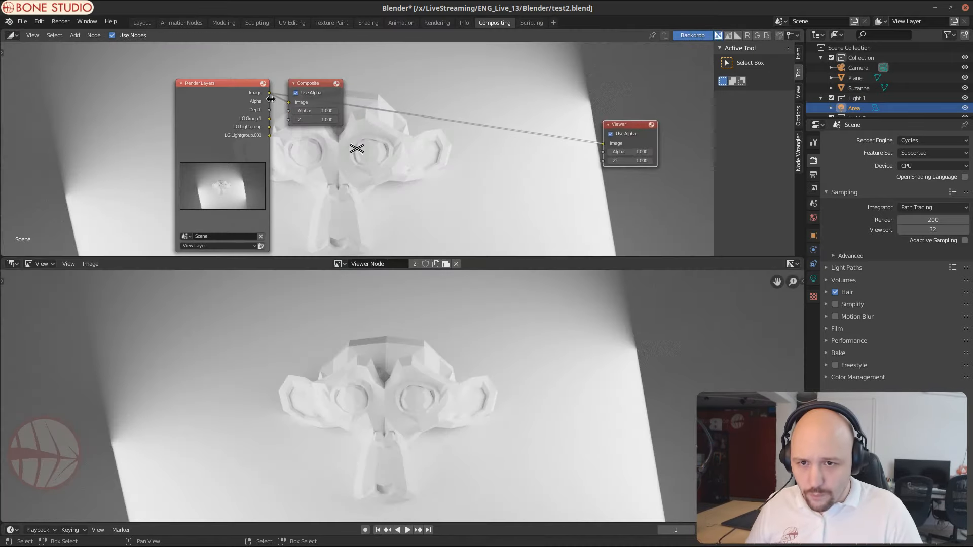
pyautogui.moveTo(323, 88); pyautogui.dragTo(647, 59)
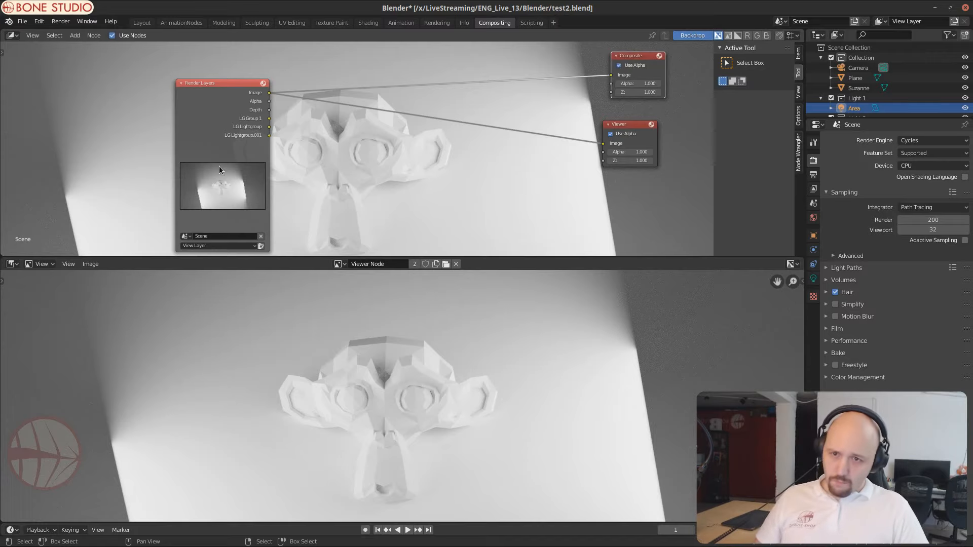
pyautogui.moveTo(191, 124); pyautogui.dragTo(111, 128)
# Step: Add a Mix node, feed the LG Group 1 pass into its first image input and set its blend type to Add
pyautogui.hotkey('shift', 'a')
pyautogui.moveTo(346, 171)
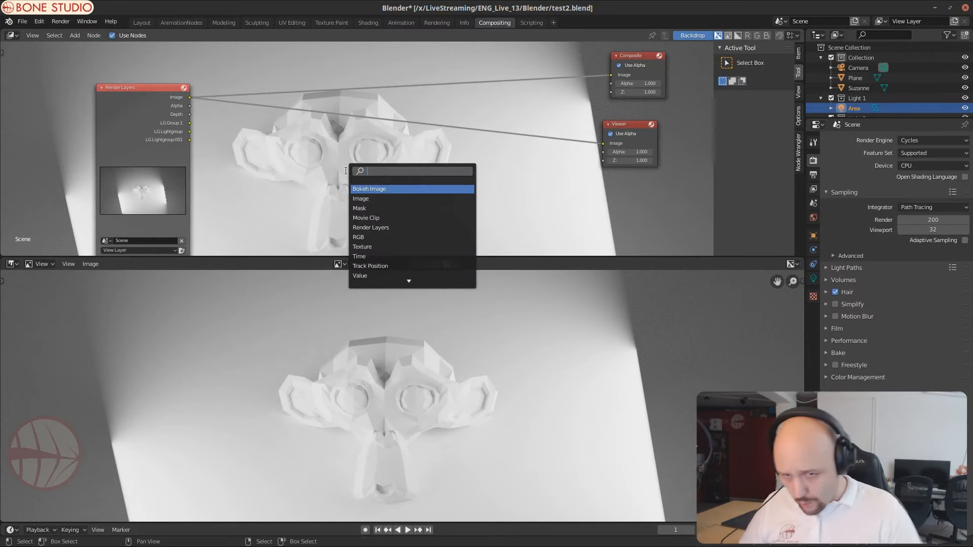
pyautogui.write('mix')
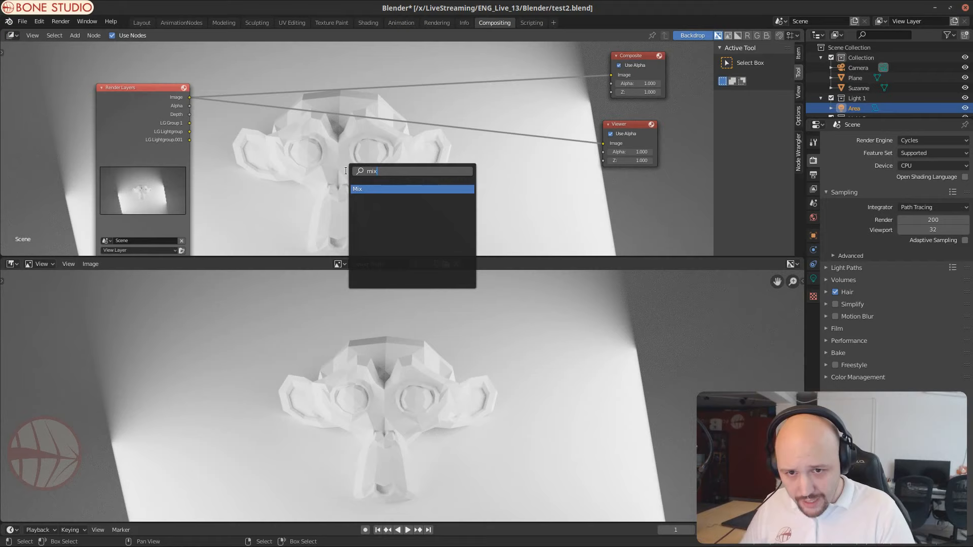
pyautogui.press('Return')
pyautogui.click(345, 173)
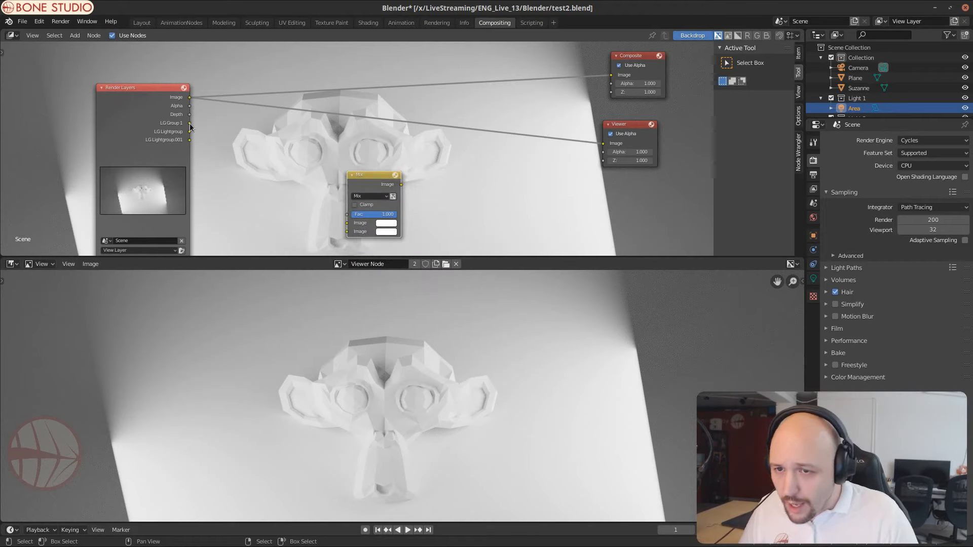
pyautogui.moveTo(190, 124); pyautogui.dragTo(348, 223)
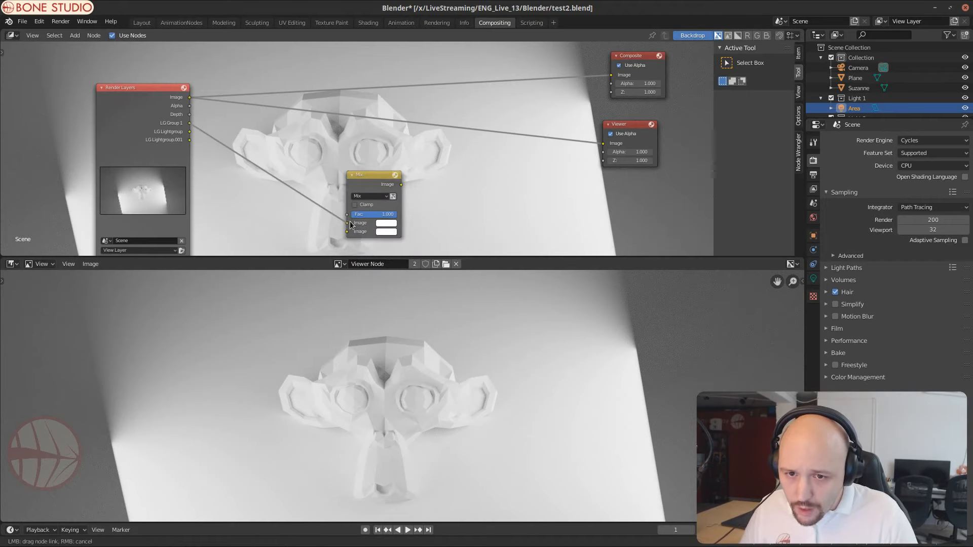
pyautogui.click(369, 197)
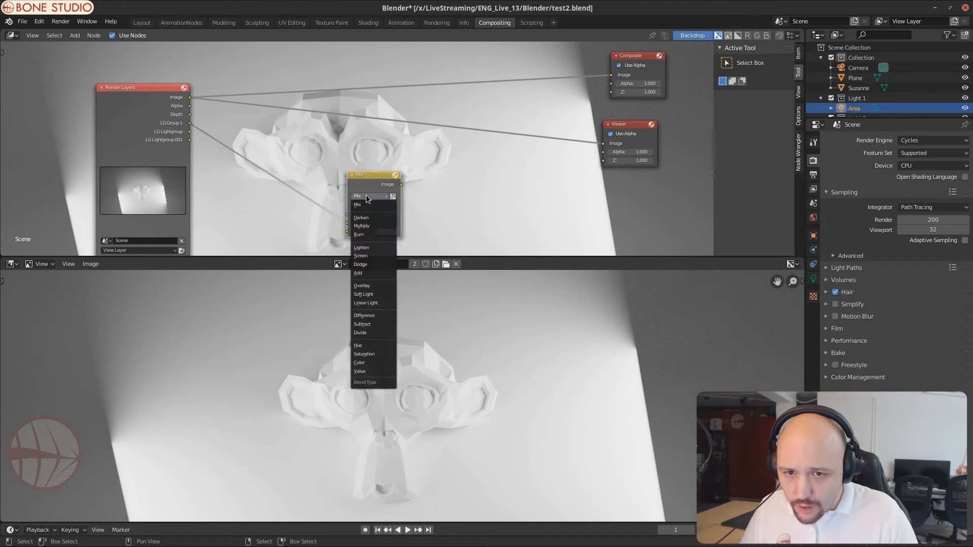
pyautogui.click(369, 274)
# Step: Connect the LG Lightgroup pass to the Add node's second image input and preview the sum in the Viewer
pyautogui.moveTo(368, 187); pyautogui.dragTo(356, 155)
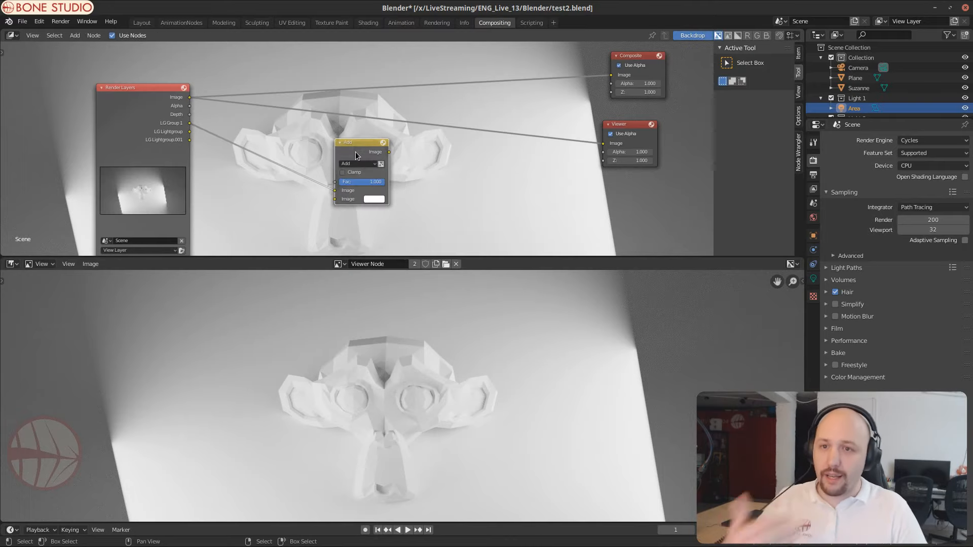
pyautogui.moveTo(189, 131); pyautogui.dragTo(335, 199)
pyautogui.keyDown('ctrl'); pyautogui.keyDown('shift'); pyautogui.click(344, 145); pyautogui.keyUp('shift'); pyautogui.keyUp('ctrl')
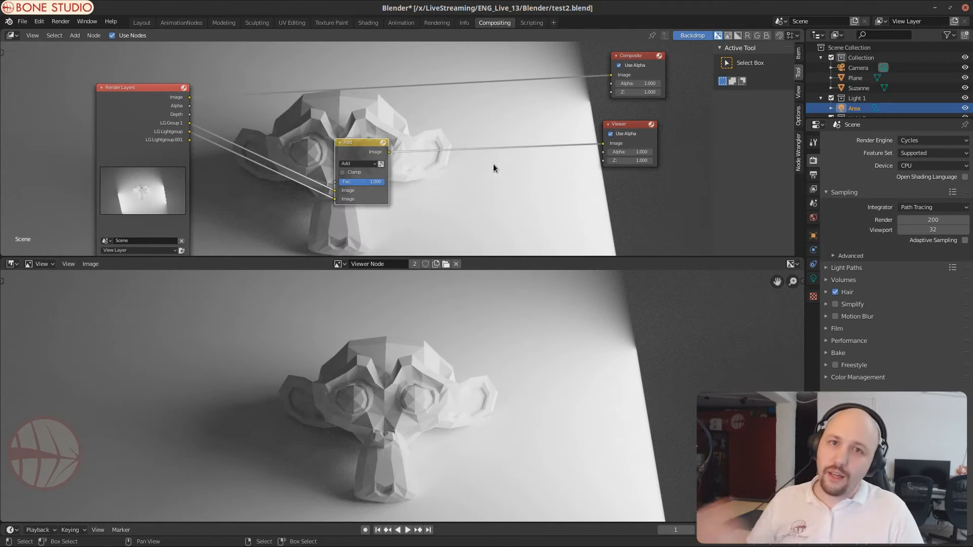
# Step: Duplicate the Add node to add the LG Lightgroup.001 pass to the first sum, and preview the combined result in the Viewer
pyautogui.moveTo(351, 150); pyautogui.dragTo(436, 232)
pyautogui.hotkey('shift', 'd')
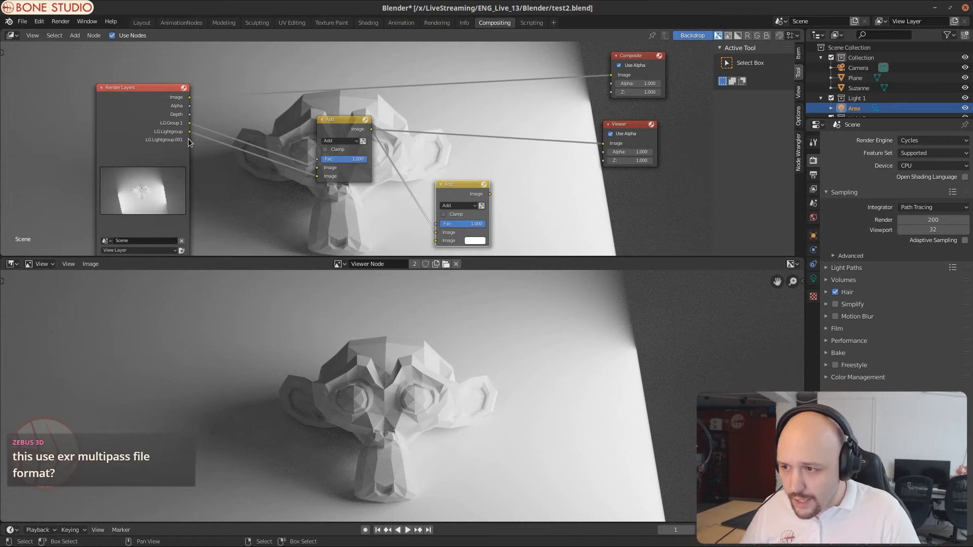
pyautogui.moveTo(188, 139); pyautogui.dragTo(436, 241)
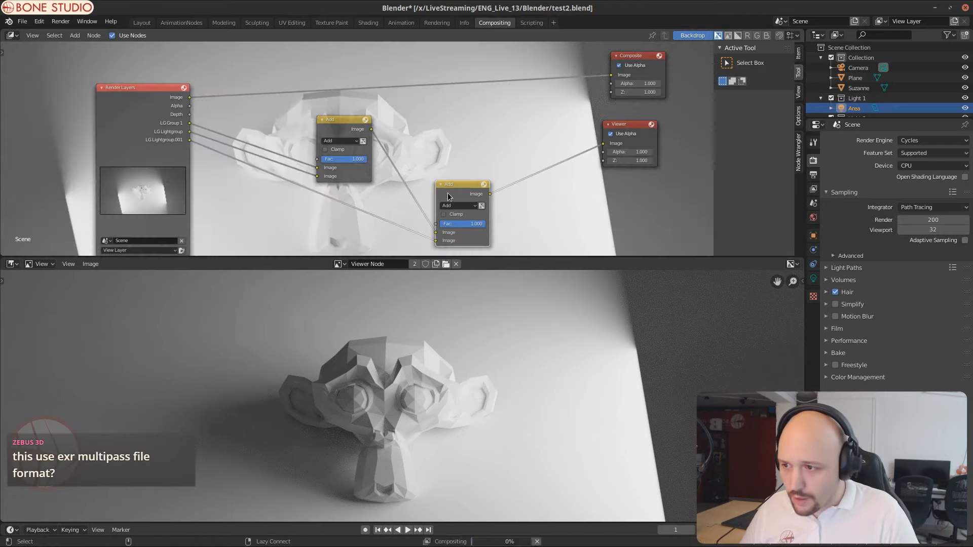
pyautogui.moveTo(448, 196); pyautogui.dragTo(427, 170)
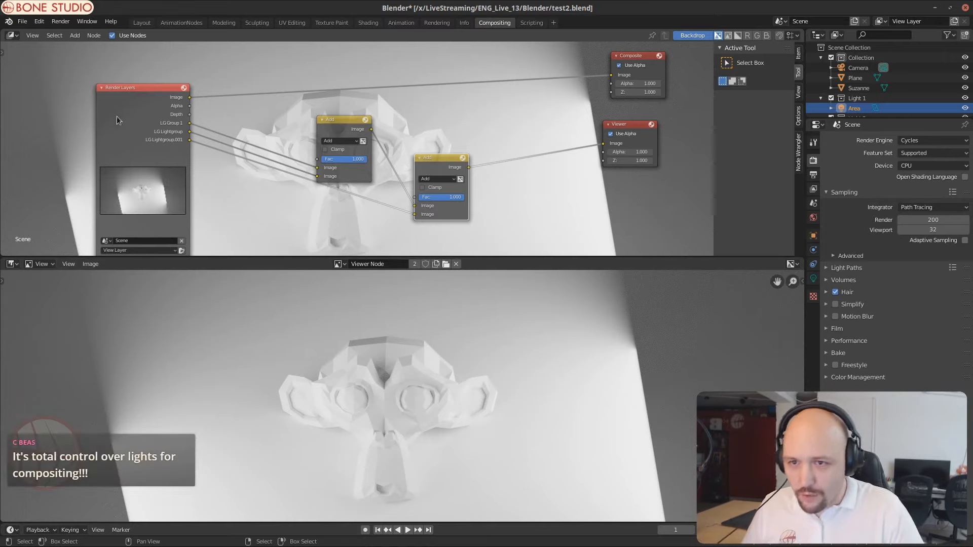
# Step: Move the Render Layers node farther from the Add nodes and place a new Mix node in the free space below
pyautogui.moveTo(117, 120); pyautogui.dragTo(39, 122)
pyautogui.scroll(-5, 275, 169)
pyautogui.moveTo(238, 195); pyautogui.dragTo(257, 147, button='middle')
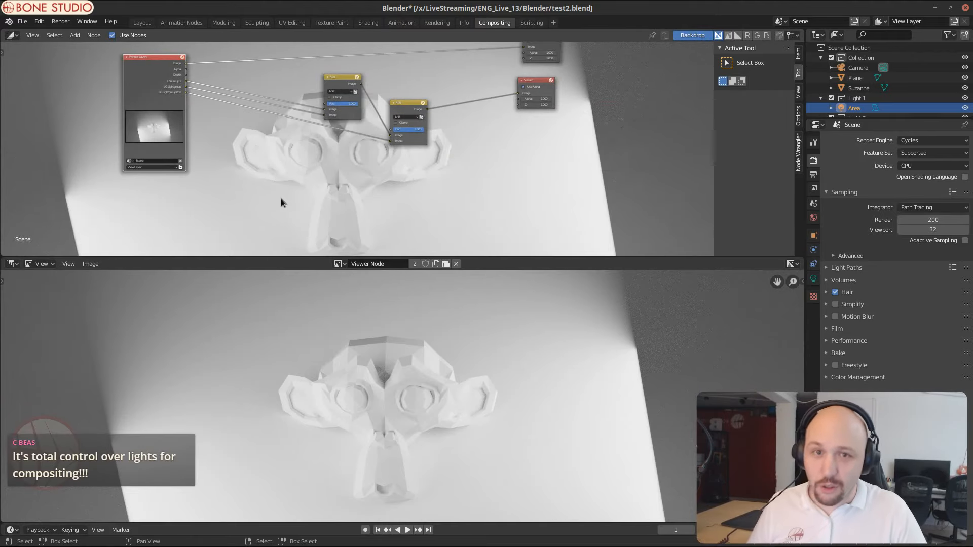
pyautogui.hotkey('shift', 'a')
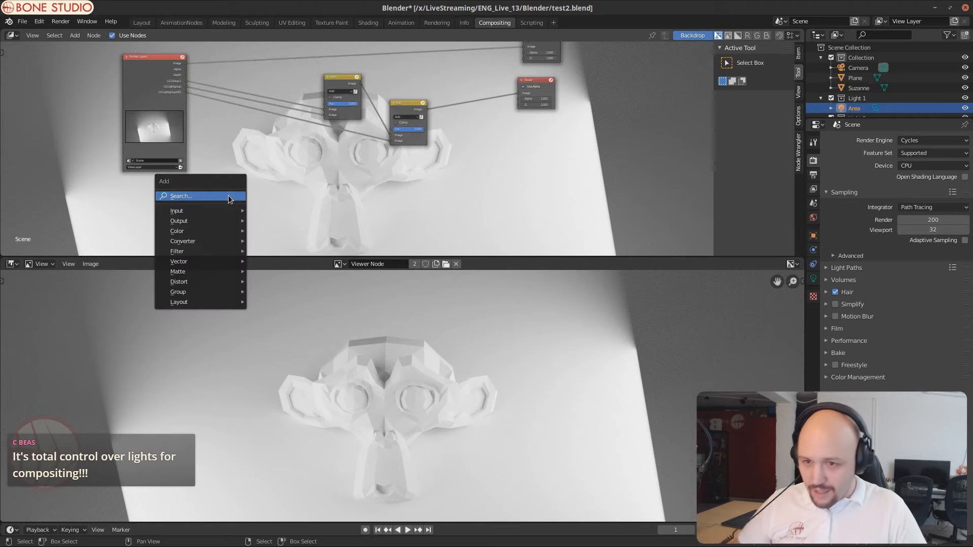
pyautogui.click(229, 196)
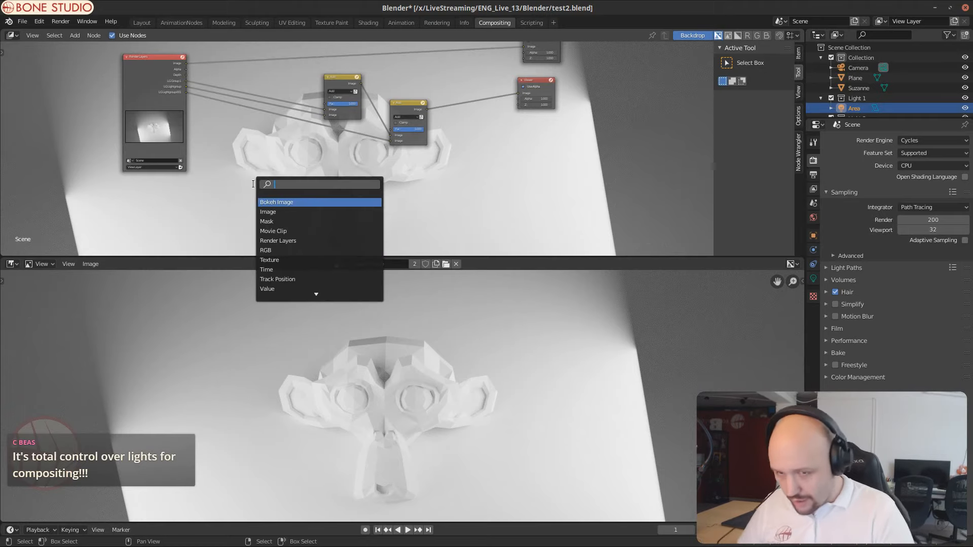
pyautogui.write('mix')
pyautogui.press('Return')
pyautogui.click(300, 190)
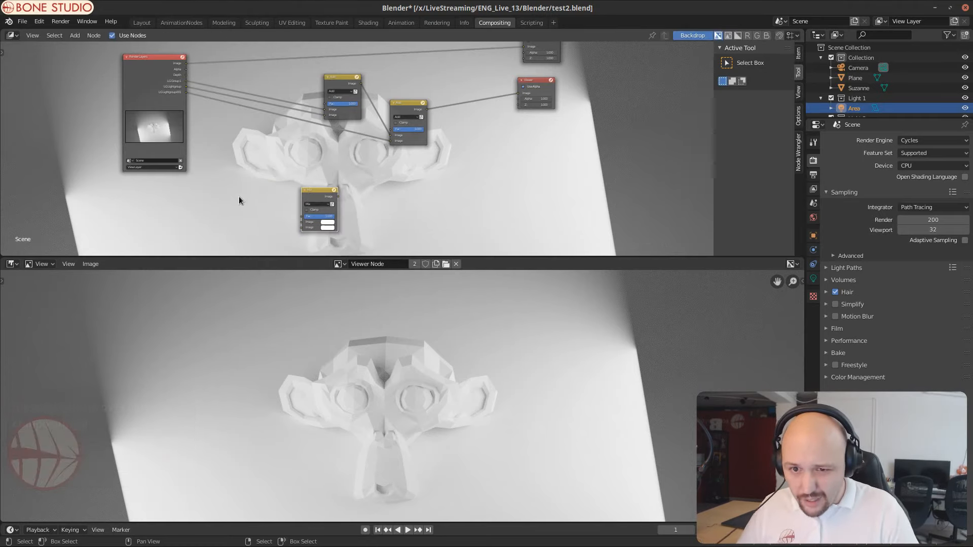
# Step: Add a Math node beside the new Mix node and set its operation to Power
pyautogui.hotkey('shift', 'a')
pyautogui.click(240, 201)
pyautogui.write('math')
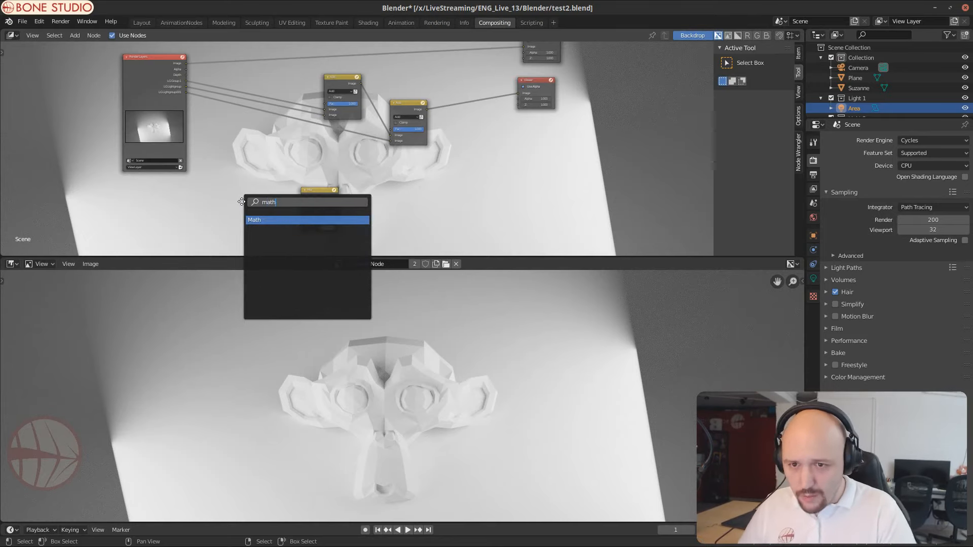
pyautogui.press('Return')
pyautogui.click(242, 203)
pyautogui.scroll(4, 304, 223)
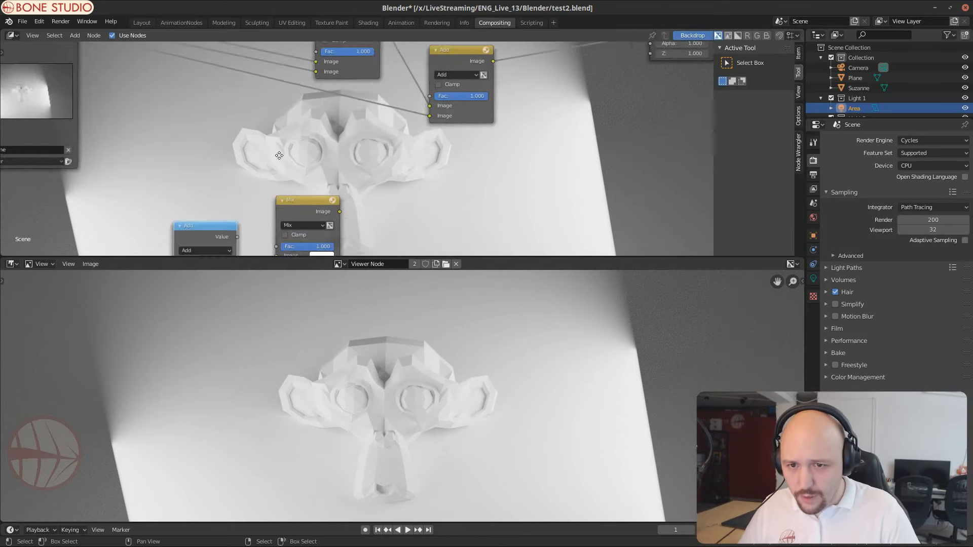
pyautogui.click(161, 227)
pyautogui.click(180, 227)
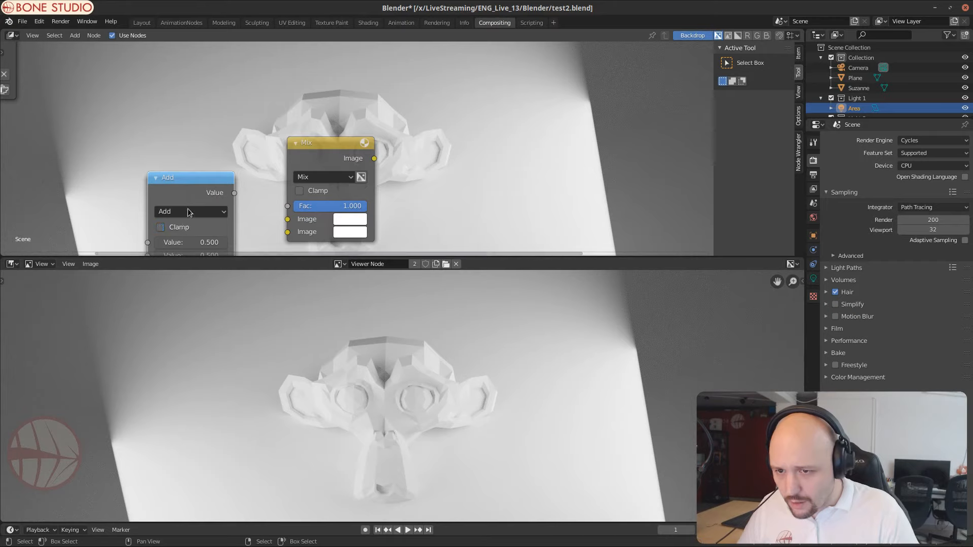
pyautogui.click(190, 211)
pyautogui.click(194, 288)
# Step: Set the Power node's base value to 2 and its exponent to 1
pyautogui.moveTo(257, 183); pyautogui.dragTo(270, 92, button='middle')
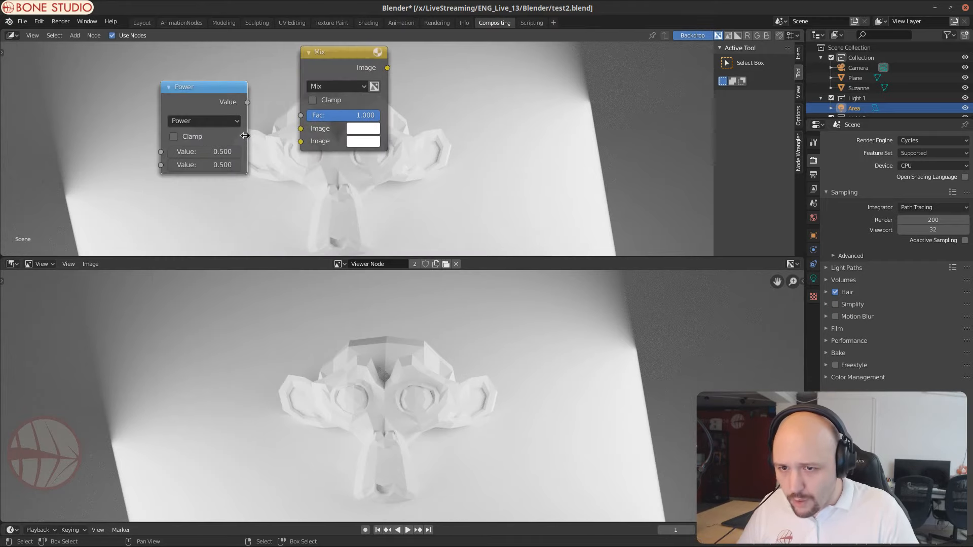
pyautogui.click(218, 152)
pyautogui.write('2')
pyautogui.press('Return')
pyautogui.click(223, 165)
pyautogui.write('1')
pyautogui.press('Return')
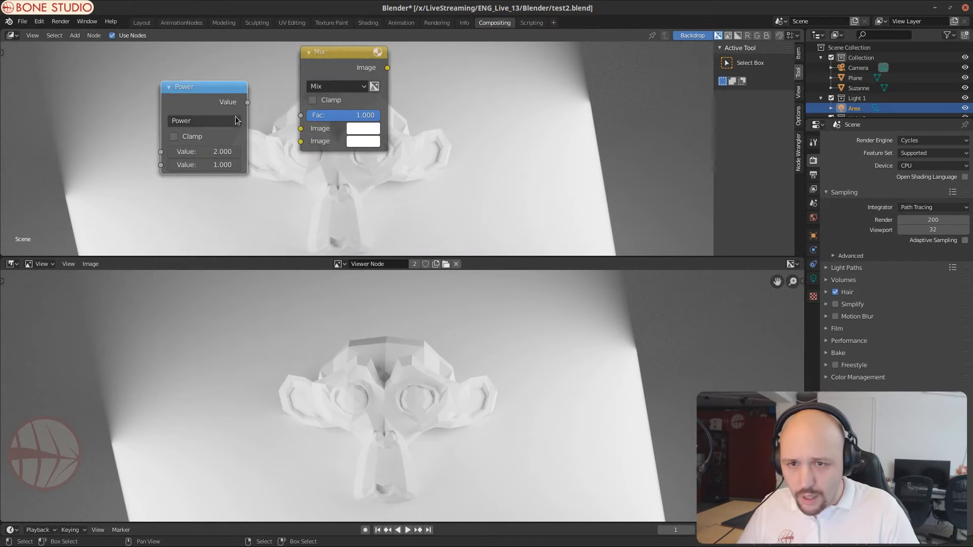
# Step: Connect the Power value to the Mix node's second image input and set the blend type to Multiply
pyautogui.moveTo(247, 102); pyautogui.dragTo(301, 141)
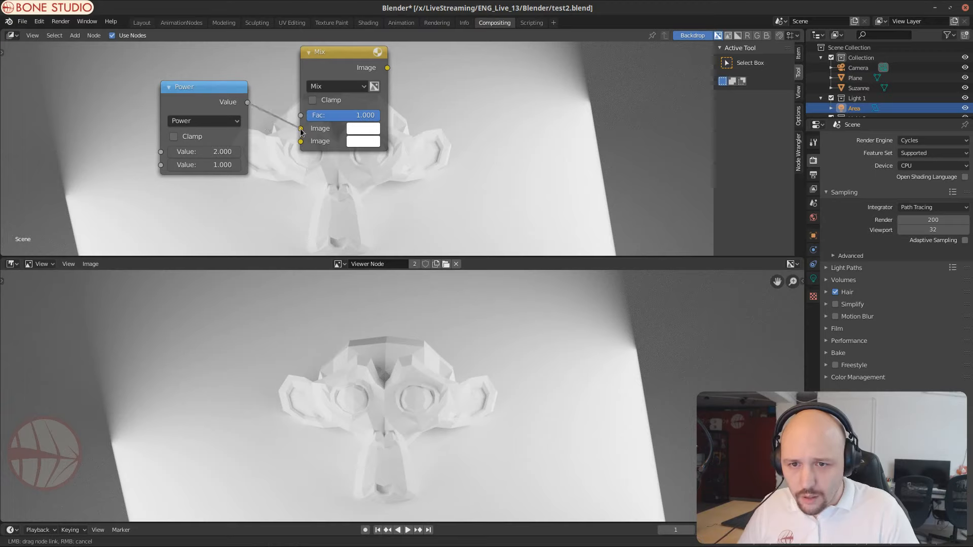
pyautogui.click(337, 86)
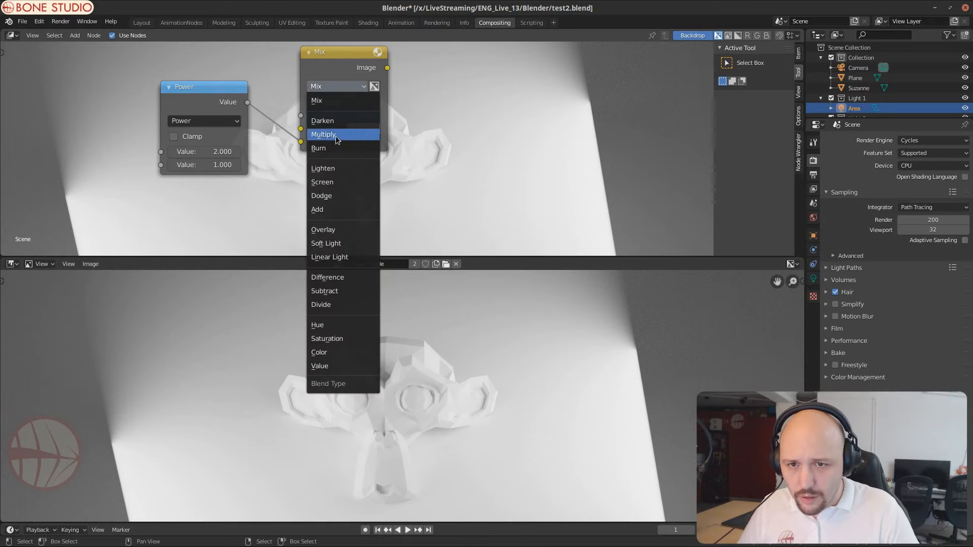
pyautogui.click(335, 135)
pyautogui.scroll(-3, 249, 90)
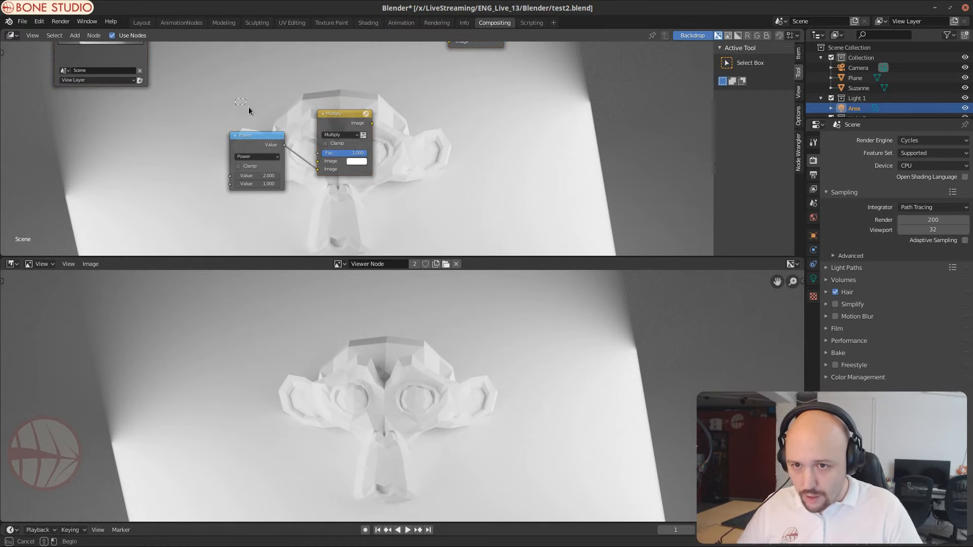
# Step: Select the Power and Multiply nodes and combine them into a node group
pyautogui.moveTo(248, 107); pyautogui.dragTo(387, 188)
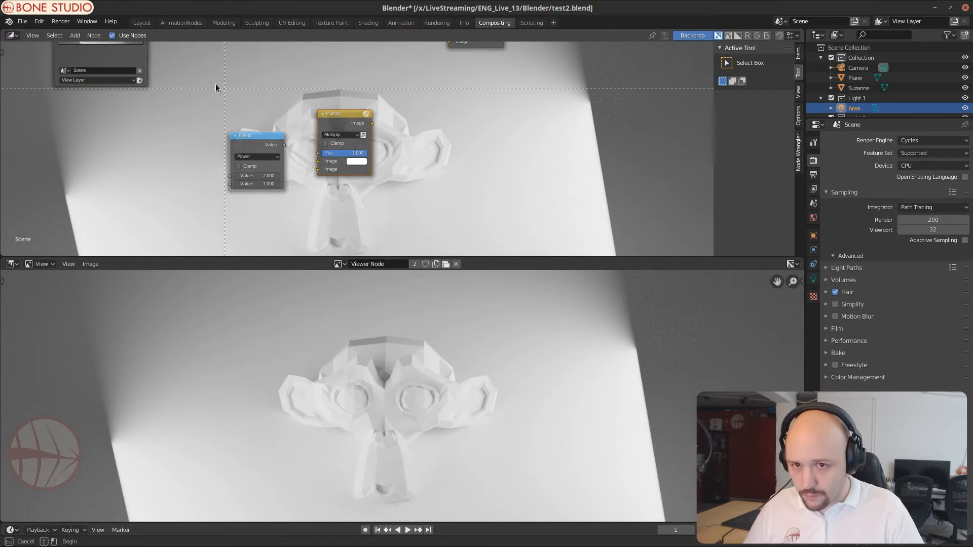
pyautogui.hotkey('ctrl', 'g')
pyautogui.scroll(1, 431, 193)
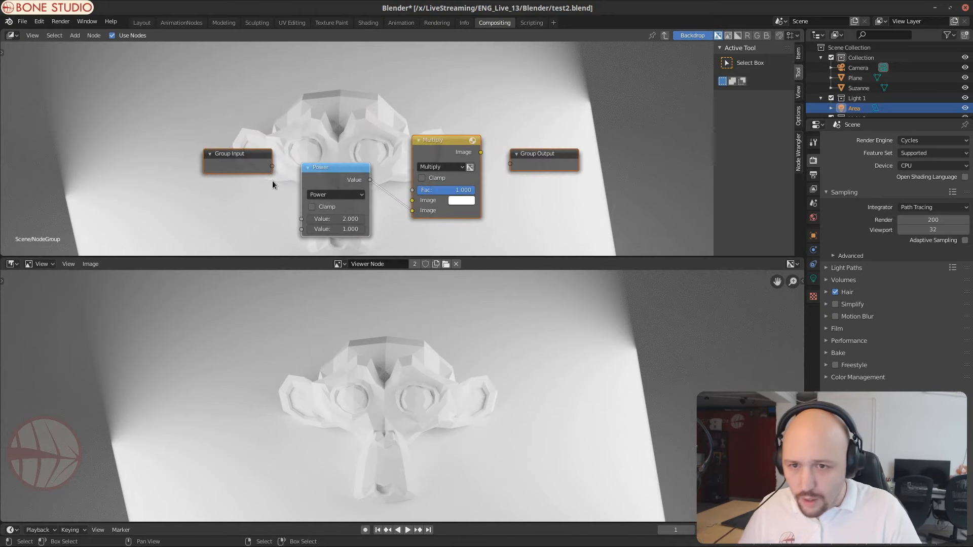
# Step: Expose Multiply's first image and the Power exponent as group inputs, link Multiply's result to the group output, and exit the group
pyautogui.moveTo(413, 201); pyautogui.dragTo(272, 166)
pyautogui.moveTo(301, 229); pyautogui.dragTo(272, 175)
pyautogui.moveTo(480, 152); pyautogui.dragTo(512, 166)
pyautogui.press('Tab')
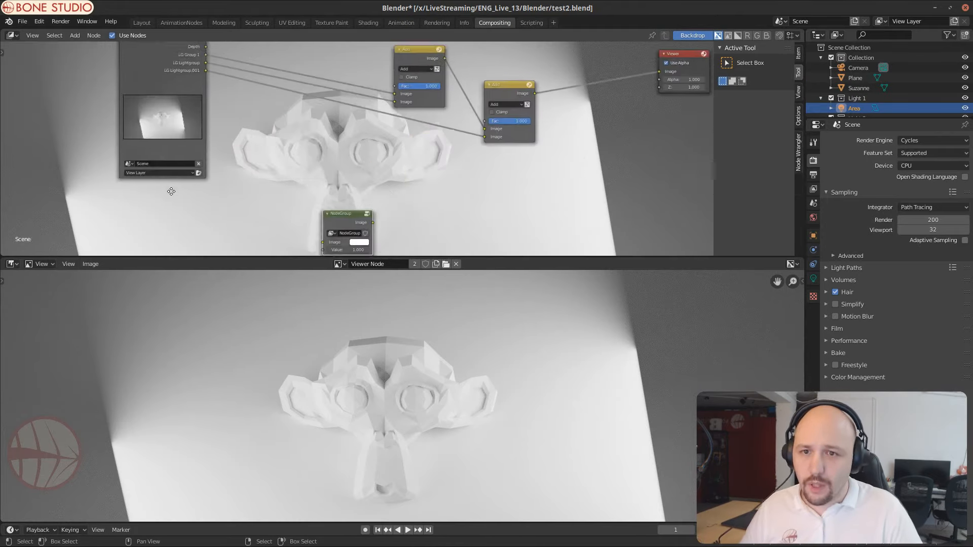
# Step: Insert the node group between the LG Group 1 pass and the first Add node, and set its value to 0
pyautogui.moveTo(349, 225); pyautogui.dragTo(313, 56)
pyautogui.moveTo(321, 119); pyautogui.dragTo(325, 255, button='middle')
pyautogui.scroll(2, 332, 213)
pyautogui.moveTo(328, 190); pyautogui.dragTo(327, 175)
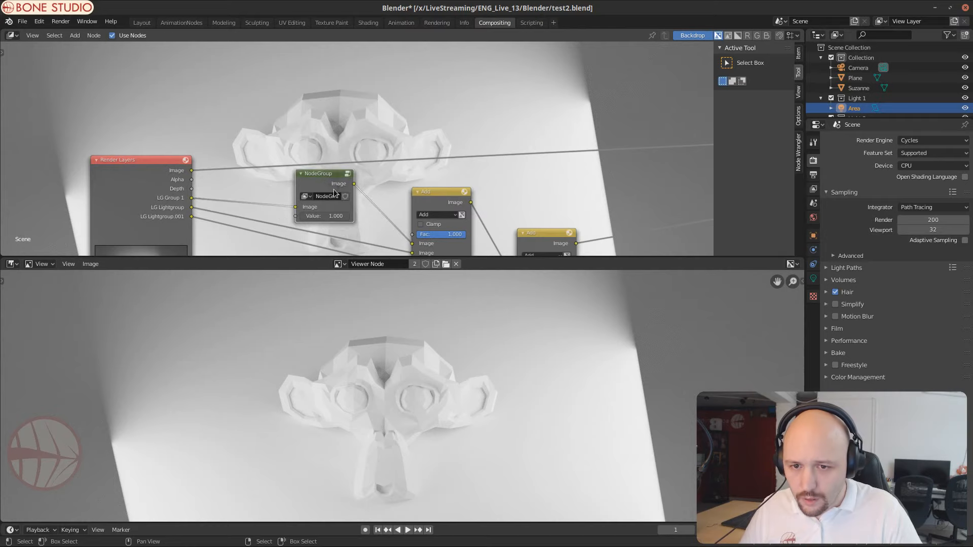
pyautogui.click(334, 216)
pyautogui.write('0')
pyautogui.press('Return')
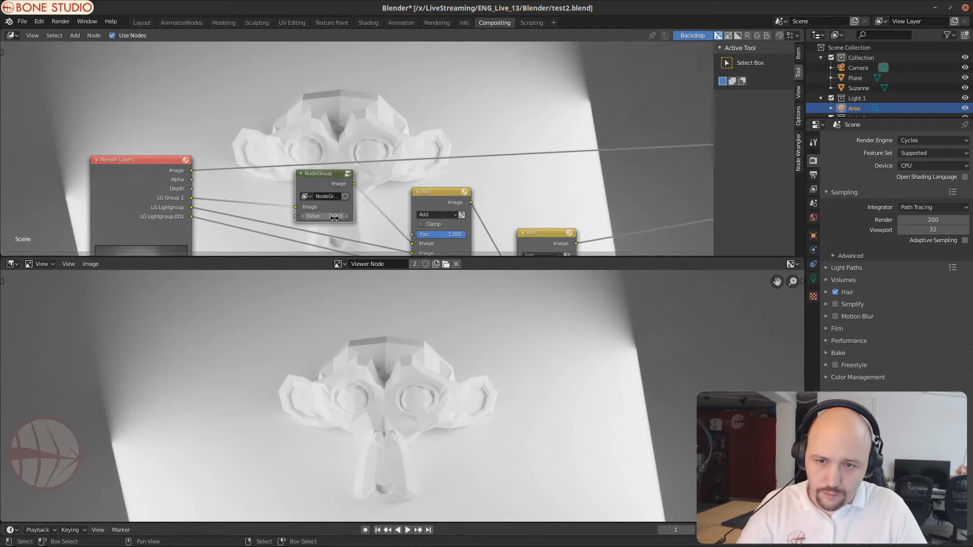
# Step: Duplicate the node group twice, insert the copies into the LG Lightgroup and LG Lightgroup.001 links, and space them out
pyautogui.moveTo(322, 184); pyautogui.dragTo(320, 146, button='middle')
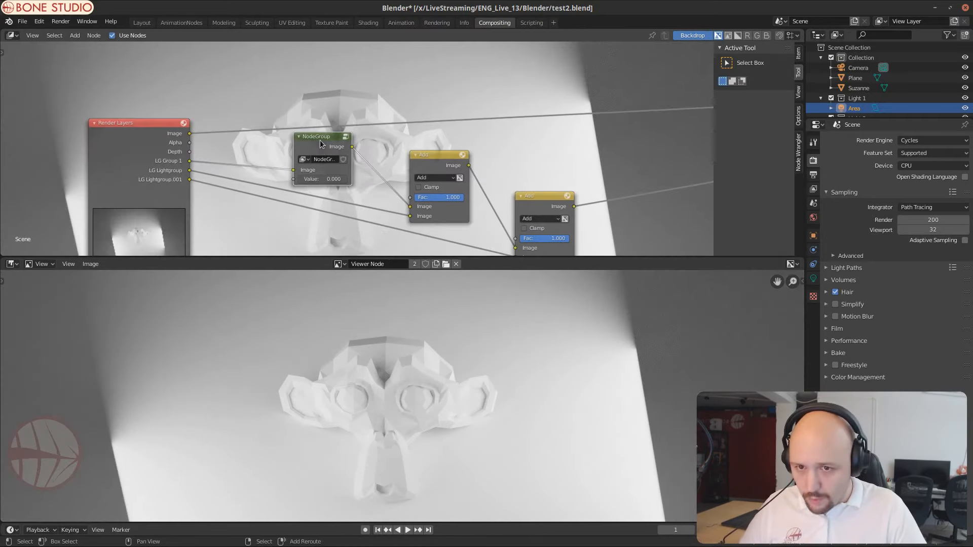
pyautogui.hotkey('shift', 'd')
pyautogui.click(323, 189)
pyautogui.moveTo(322, 189); pyautogui.dragTo(330, 126, button='middle')
pyautogui.hotkey('shift', 'd')
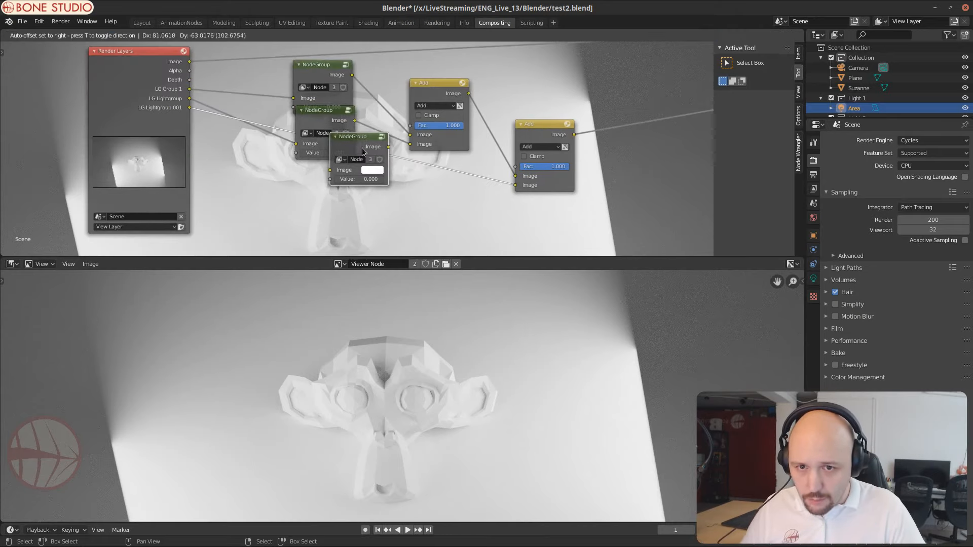
pyautogui.click(337, 196)
pyautogui.moveTo(318, 131); pyautogui.dragTo(321, 147)
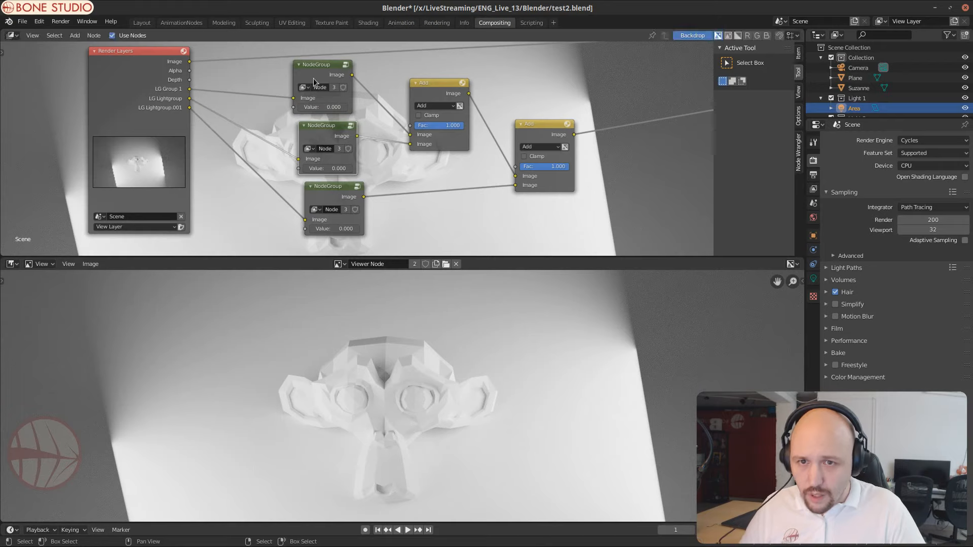
# Step: Align the LG Group 1 node group with the others and set its value to -10
pyautogui.moveTo(319, 100); pyautogui.dragTo(329, 100)
pyautogui.click(333, 106)
pyautogui.write('10')
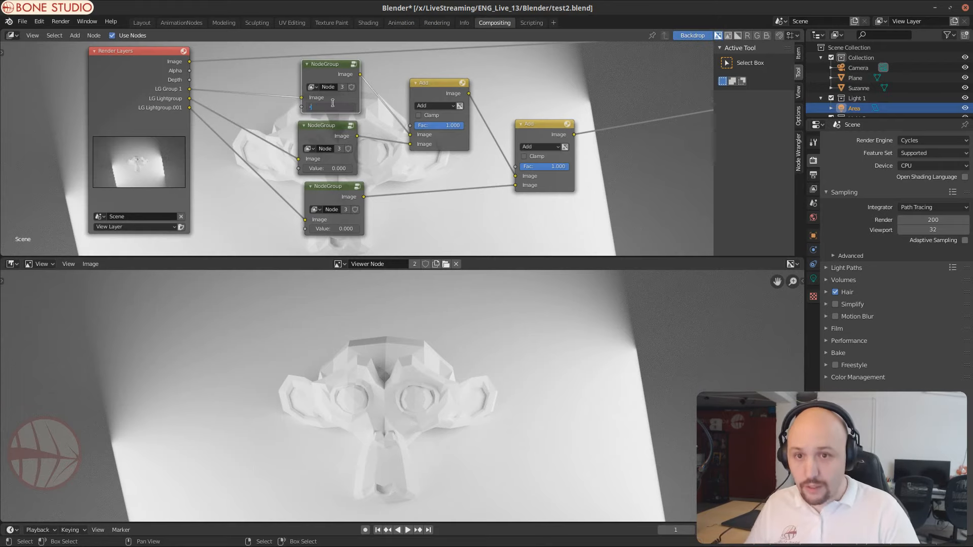
pyautogui.press('Return')
pyautogui.press('-')
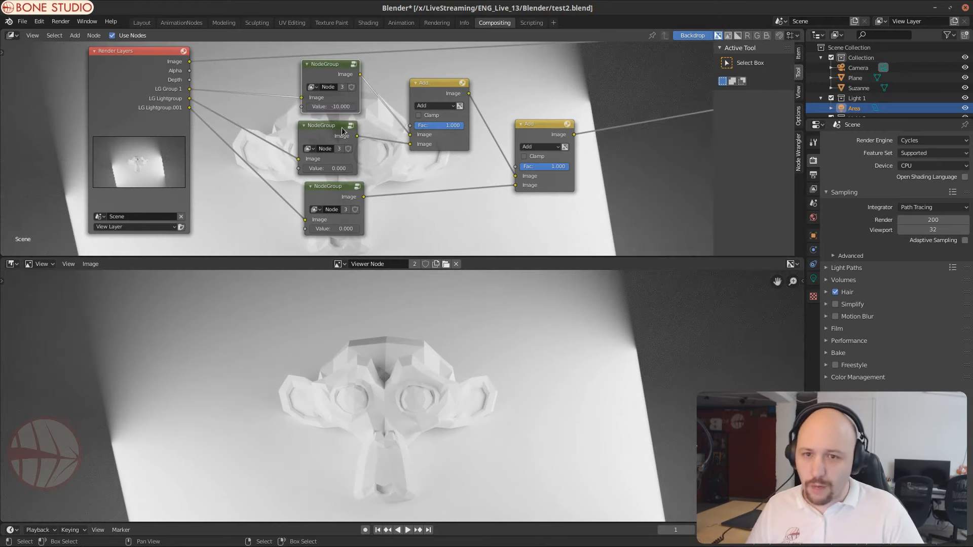
# Step: Try values of -10 and -2 on the middle of the three exposure node groups
pyautogui.click(331, 168)
pyautogui.write('-01')
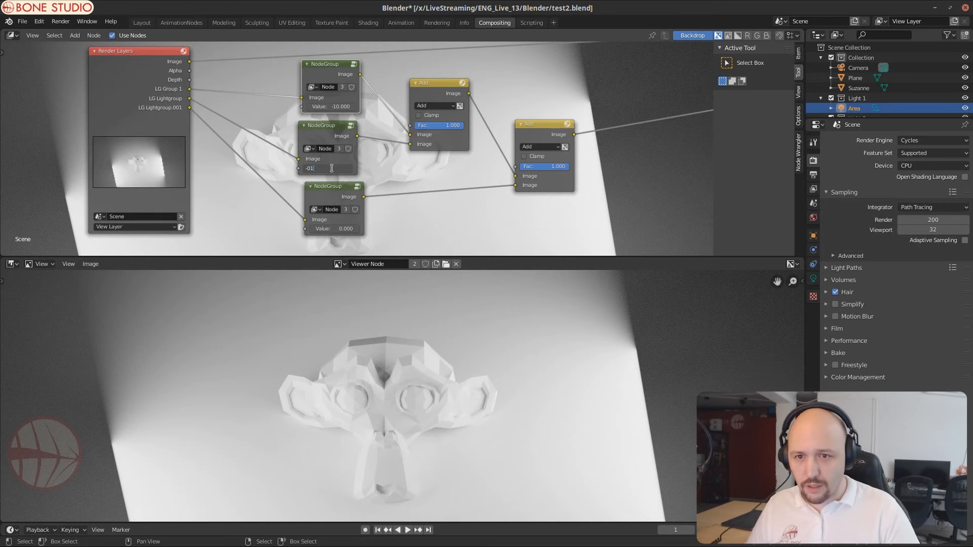
pyautogui.press('Return')
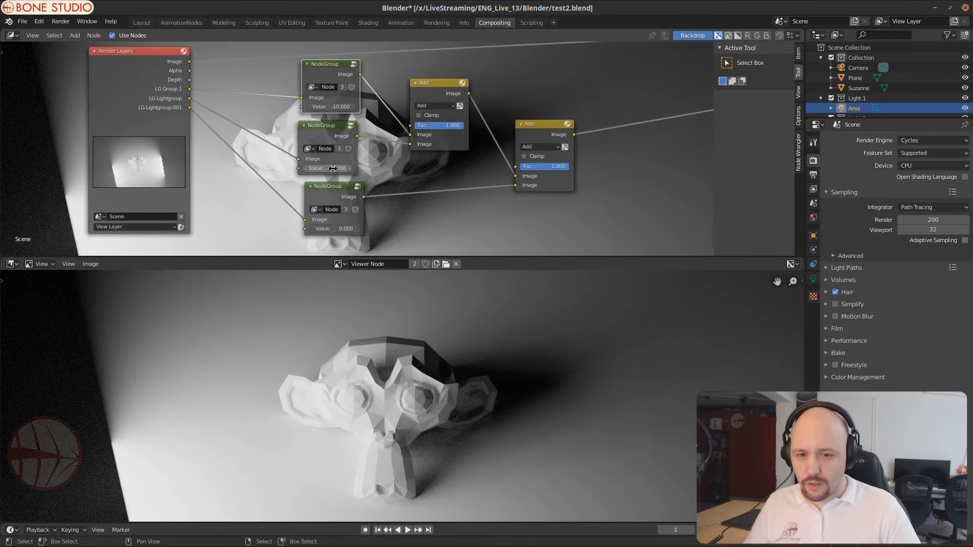
pyautogui.click(321, 168)
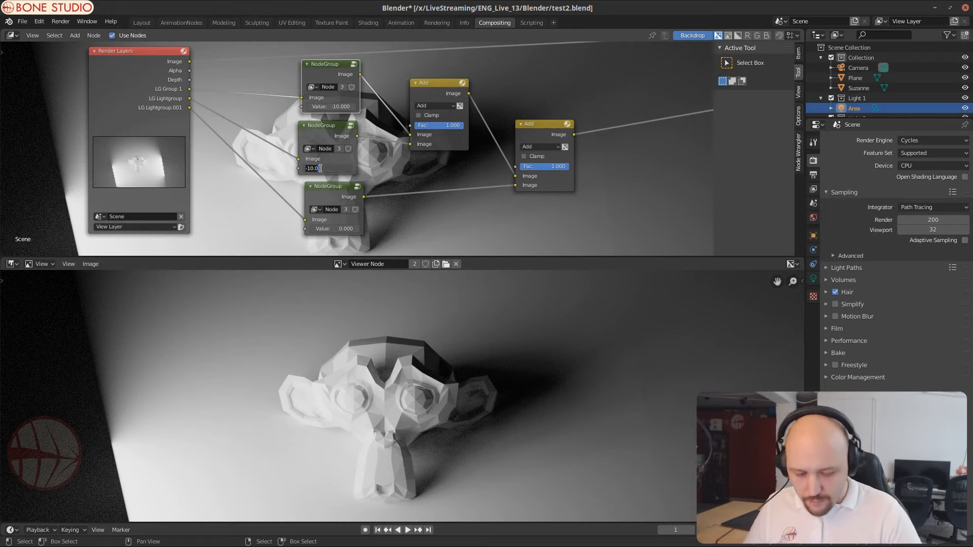
pyautogui.write('-2')
pyautogui.press('Return')
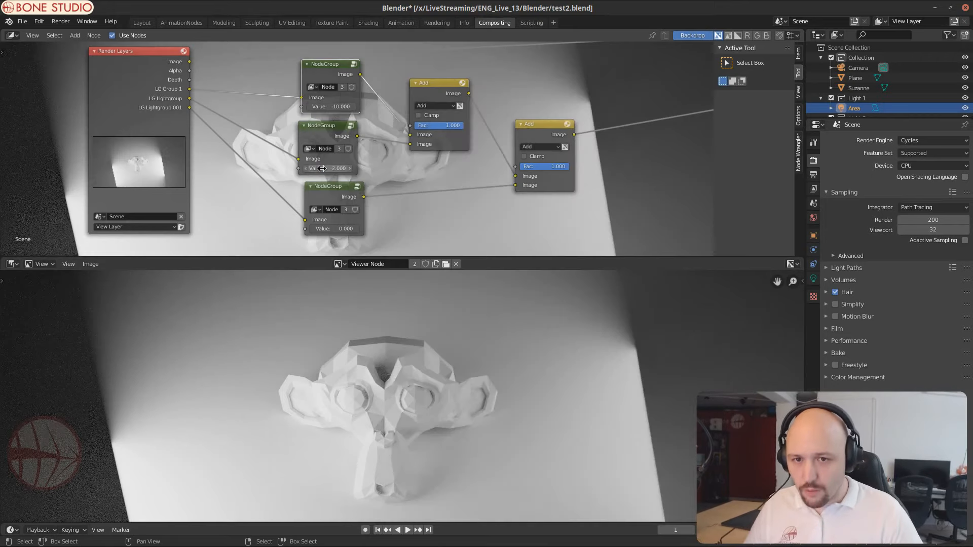
# Step: Set the middle exposure node group's value to -4
pyautogui.click(320, 168)
pyautogui.write('-')
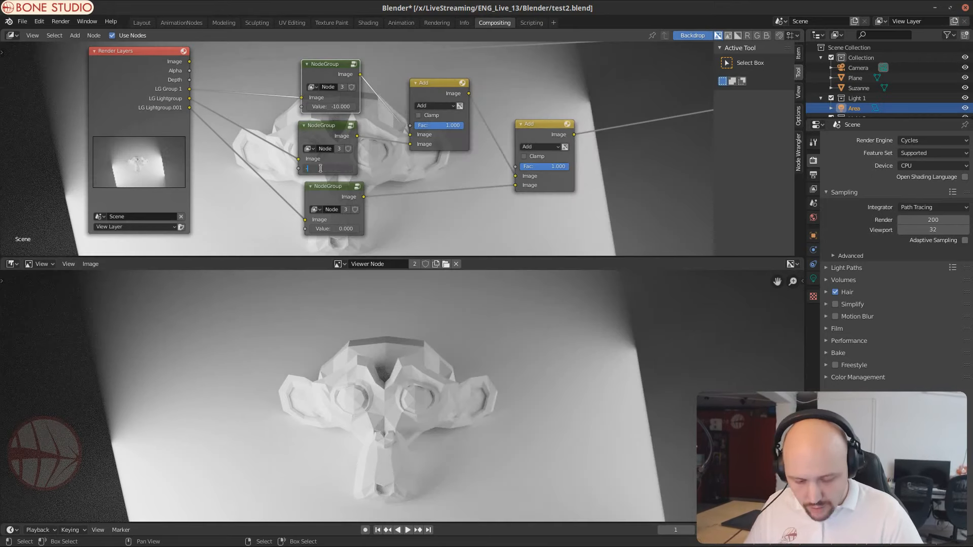
pyautogui.write('4')
pyautogui.press('Return')
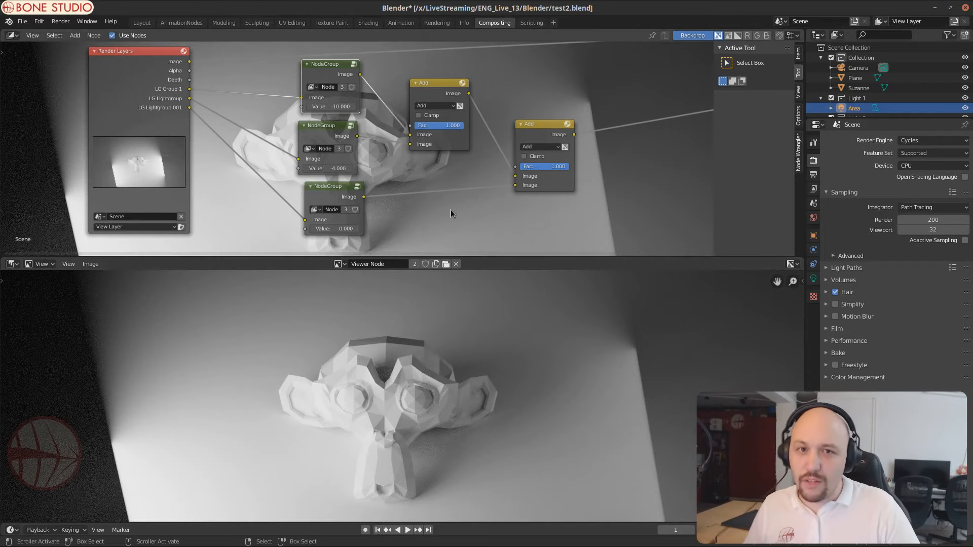
# Step: Add a Denoise node and insert it into the link between the second Add node and the Viewer
pyautogui.scroll(-6, 483, 207)
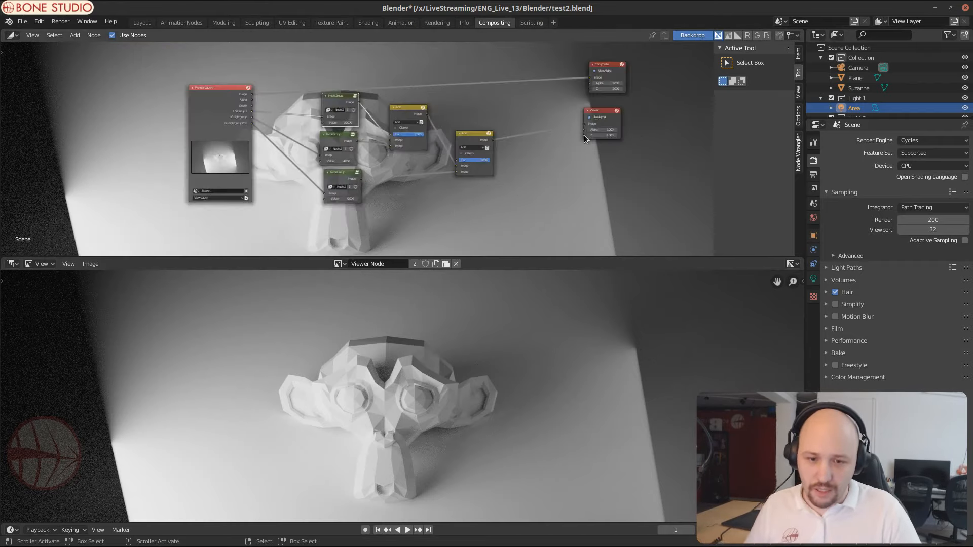
pyautogui.moveTo(584, 135); pyautogui.dragTo(371, 159, button='middle')
pyautogui.scroll(5, 405, 165)
pyautogui.moveTo(432, 172); pyautogui.dragTo(545, 166, button='middle')
pyautogui.hotkey('shift', 'a')
pyautogui.click(461, 169)
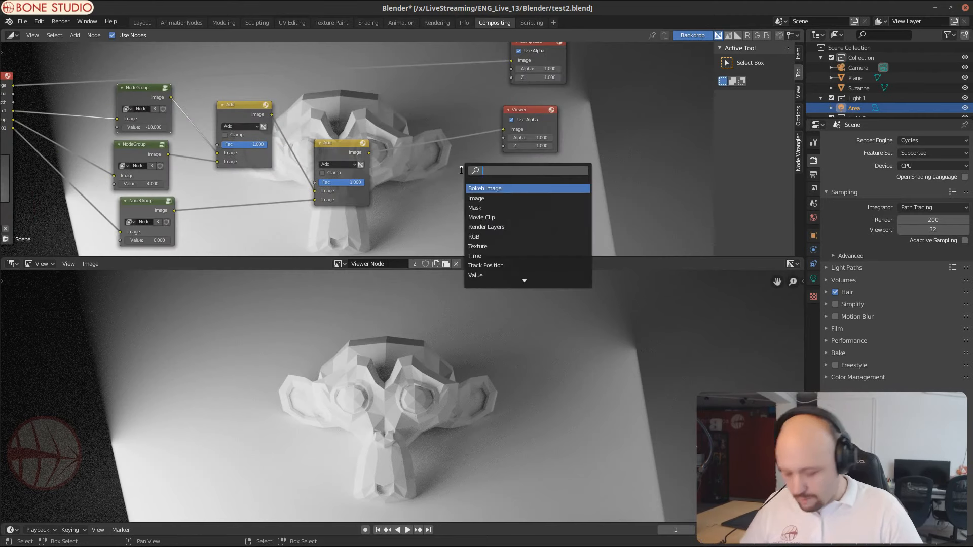
pyautogui.write('denoi')
pyautogui.press('Return')
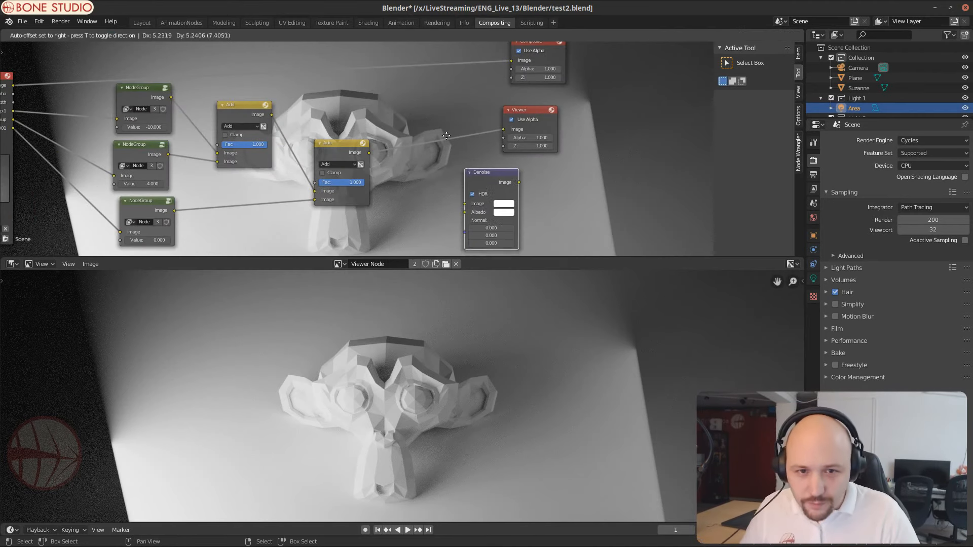
pyautogui.click(418, 98)
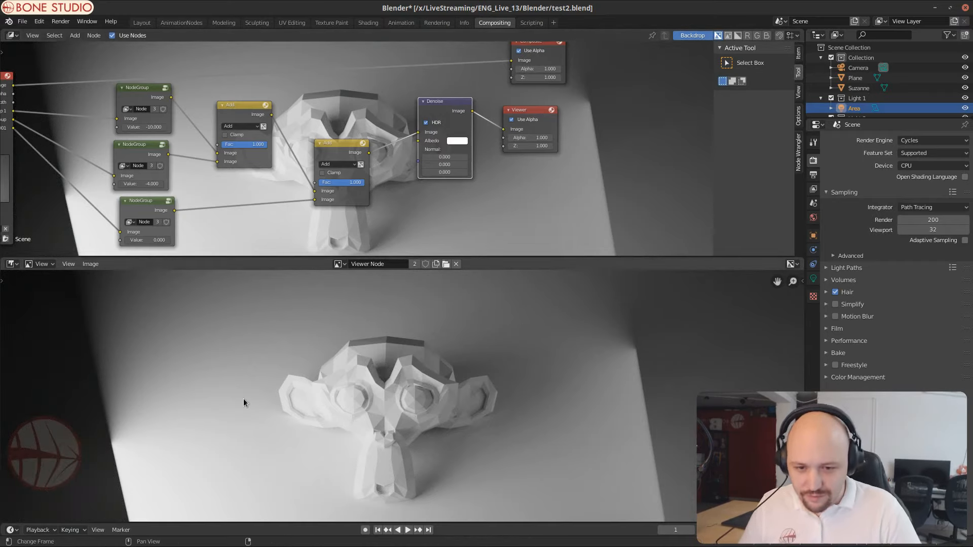
# Step: Try values of 0, 10 and 3 on the LG Group 1 exposure node group
pyautogui.moveTo(215, 225); pyautogui.dragTo(275, 198, button='middle')
pyautogui.scroll(-1, 275, 198)
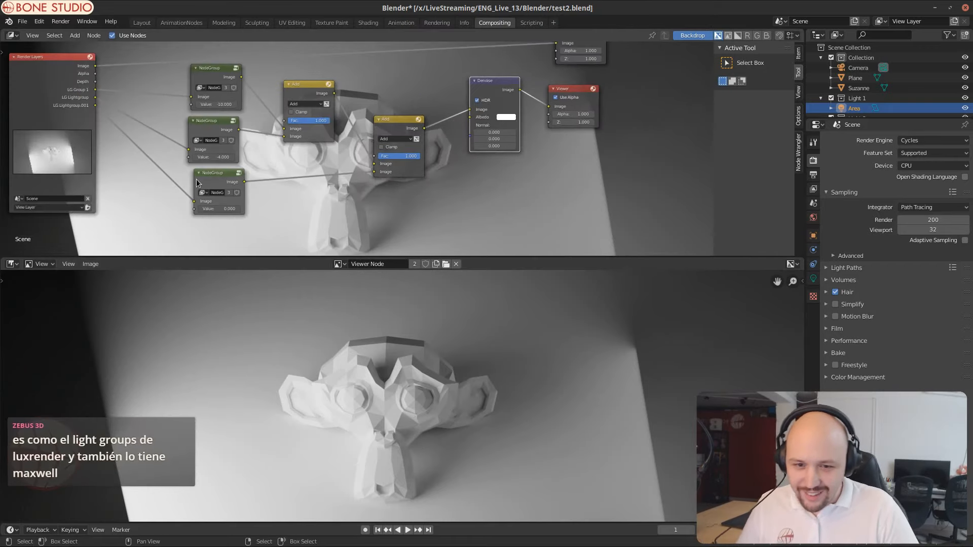
pyautogui.scroll(3, 275, 197)
pyautogui.click(187, 92)
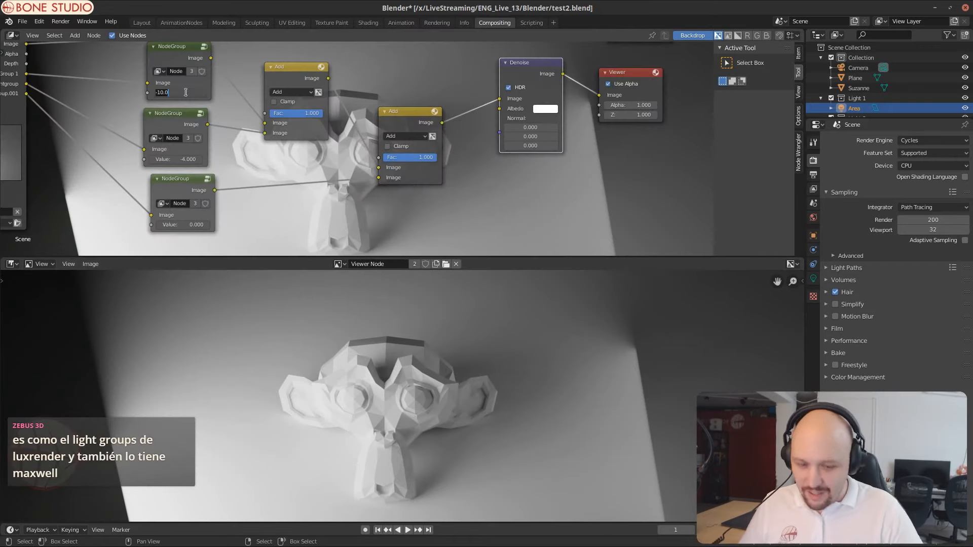
pyautogui.write('0')
pyautogui.press('Return')
pyautogui.click(187, 92)
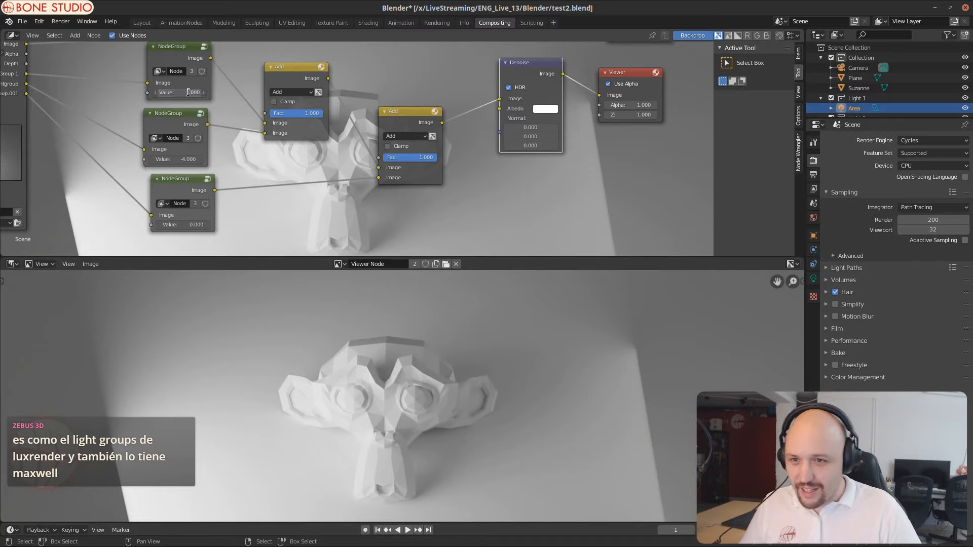
pyautogui.write('1.0')
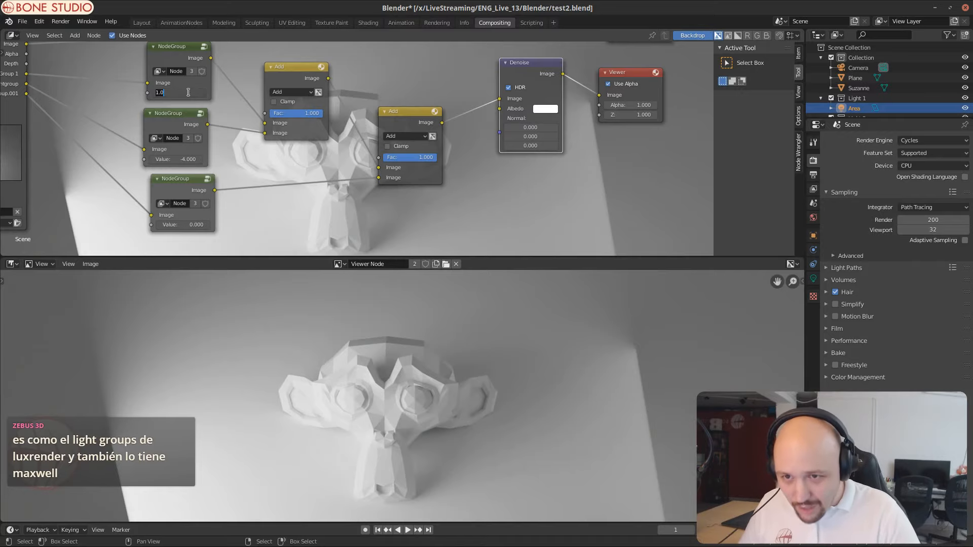
pyautogui.press('Return')
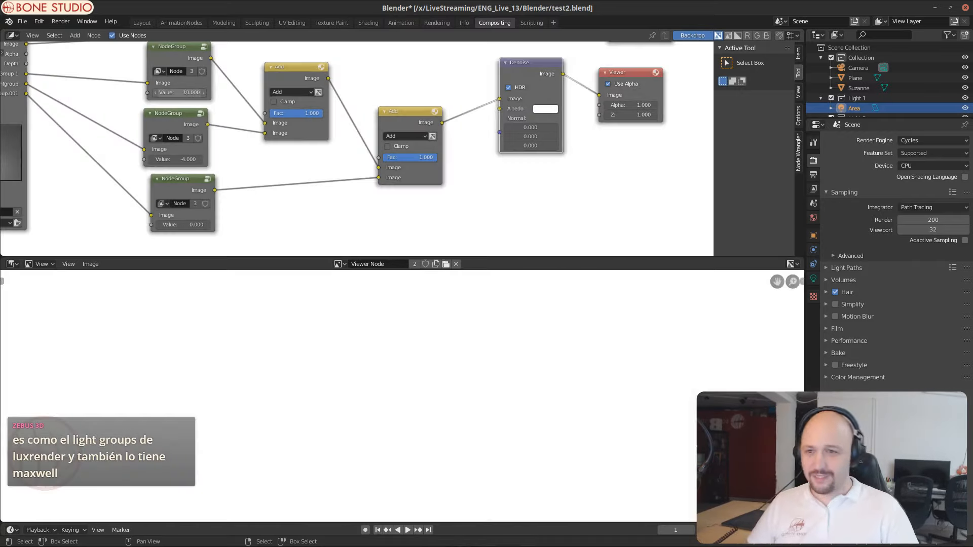
pyautogui.click(188, 92)
pyautogui.write('3')
pyautogui.press('Return')
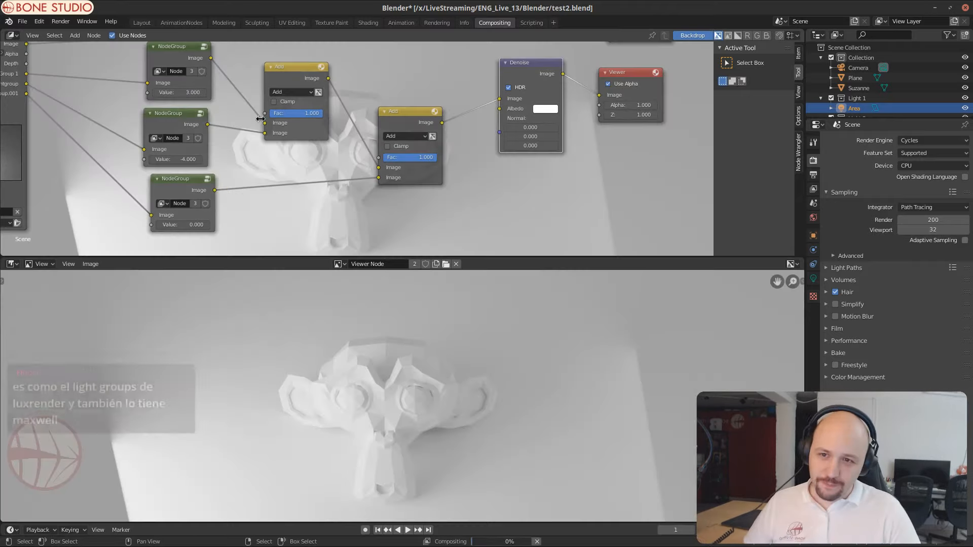
# Step: Set the LG Group 1 node group's value to 1 and enlarge the node editor over the image viewer area
pyautogui.click(185, 93)
pyautogui.write('1')
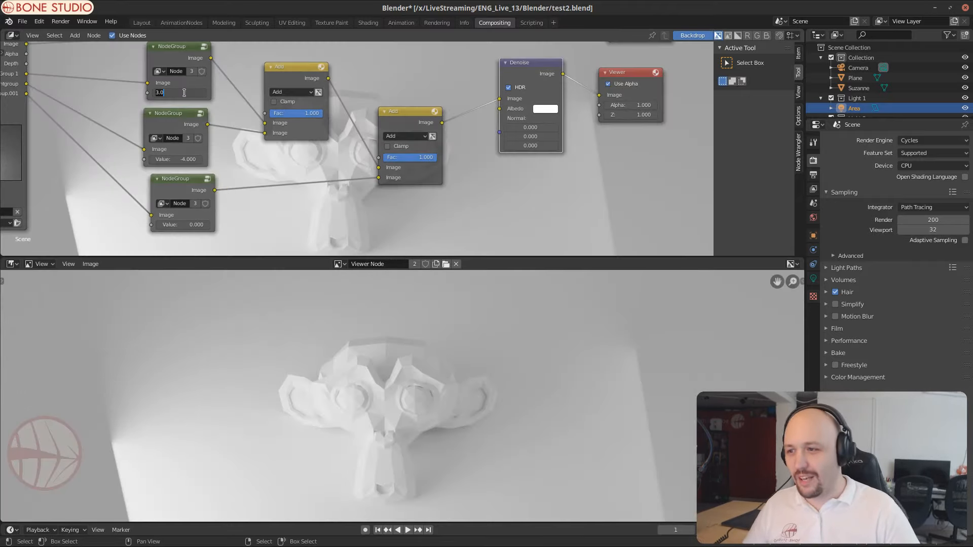
pyautogui.press('Return')
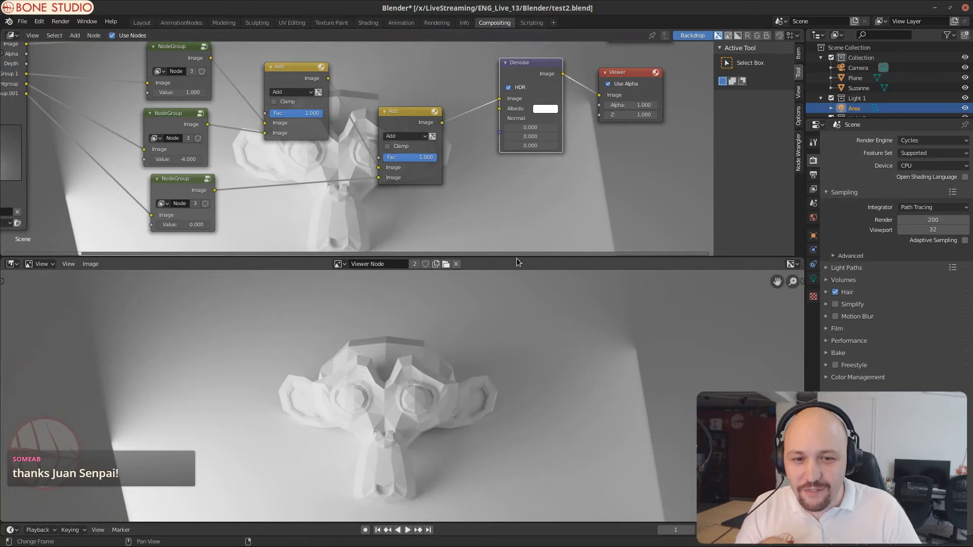
pyautogui.moveTo(511, 257); pyautogui.dragTo(494, 461)
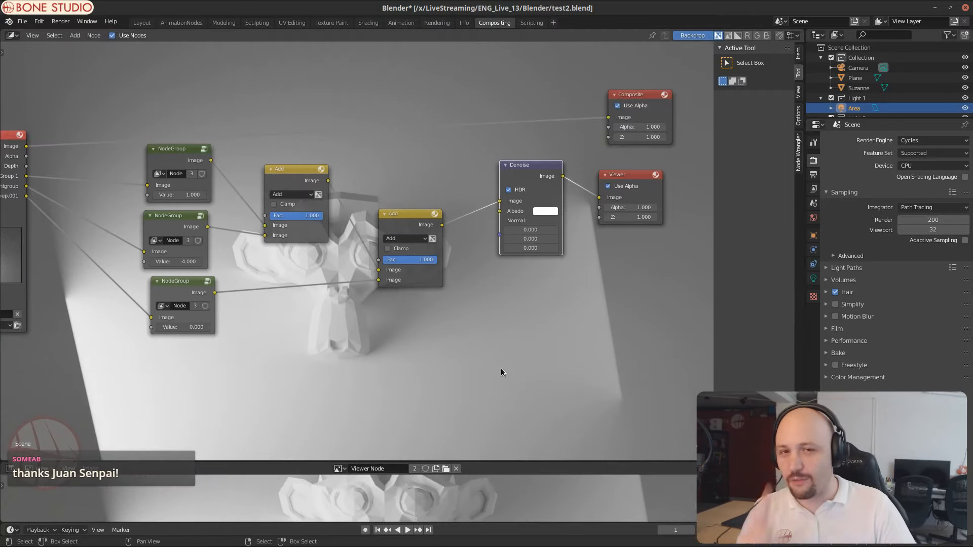